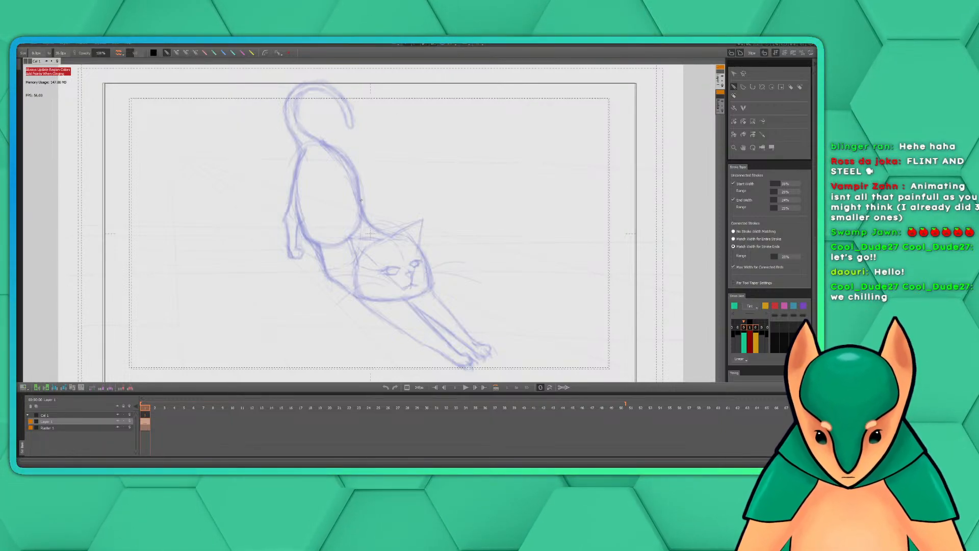
# Ink a curved black stroke along the cat's cheek, from the base of the ear down to the whiskers
pyautogui.click(165, 409)
pyautogui.moveTo(174, 412); pyautogui.dragTo(144, 413)
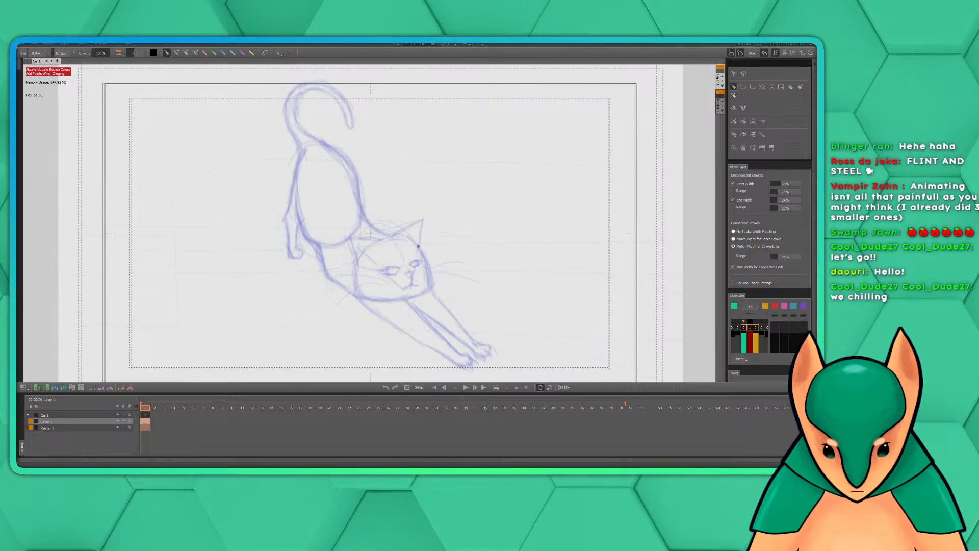
pyautogui.moveTo(419, 247); pyautogui.dragTo(433, 276)
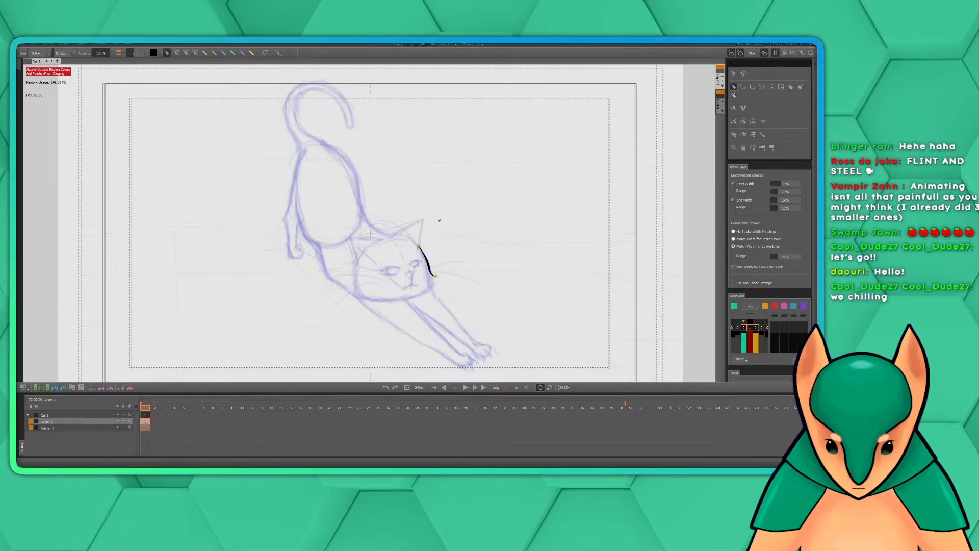
pyautogui.scroll(1, 439, 221)
pyautogui.scroll(-2, 461, 210)
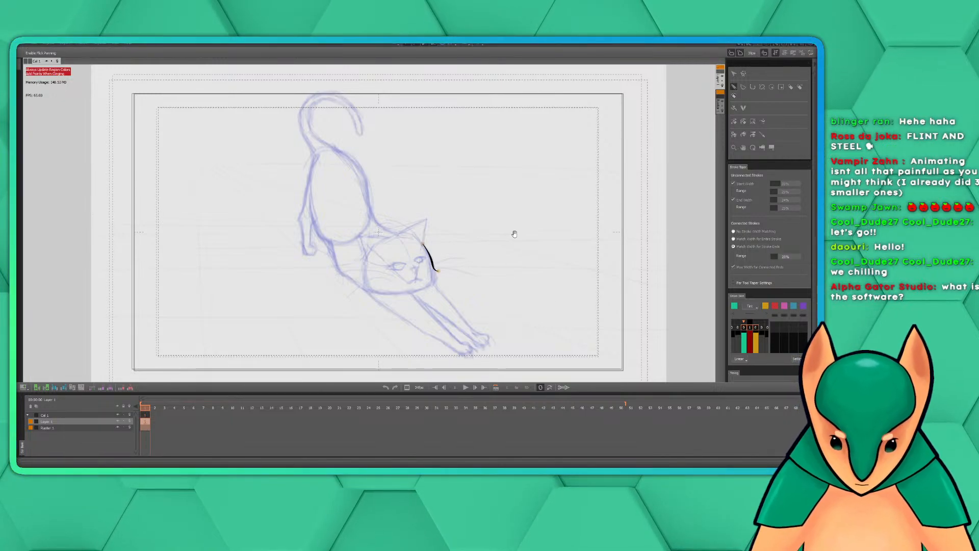
pyautogui.moveTo(523, 246); pyautogui.dragTo(466, 245)
pyautogui.press('r')
pyautogui.press('r')
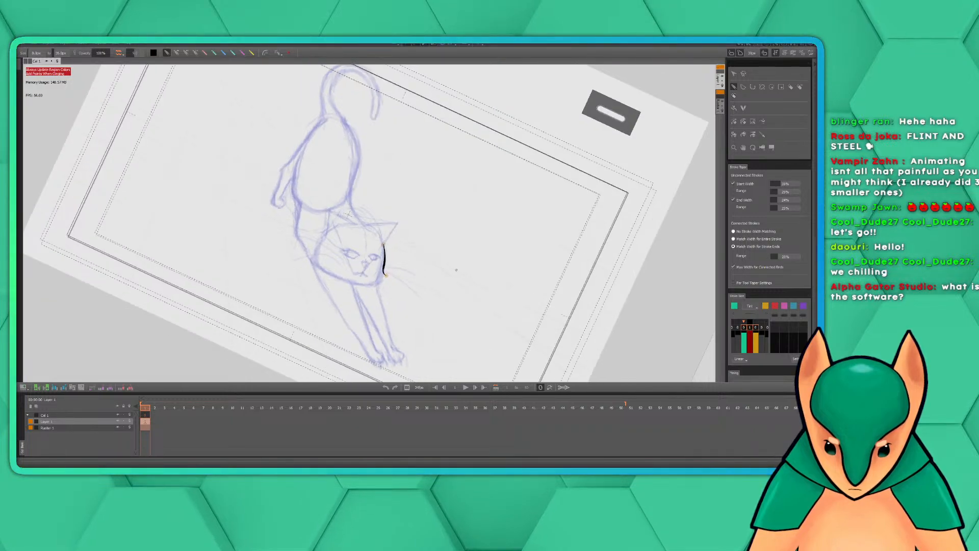
pyautogui.hotkey('shift', 'r')
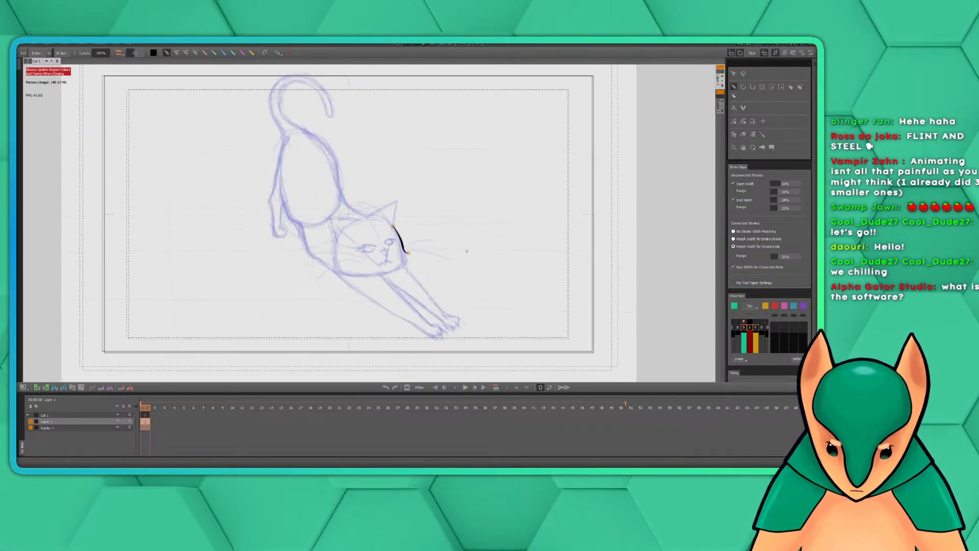
pyautogui.moveTo(483, 225); pyautogui.dragTo(541, 232)
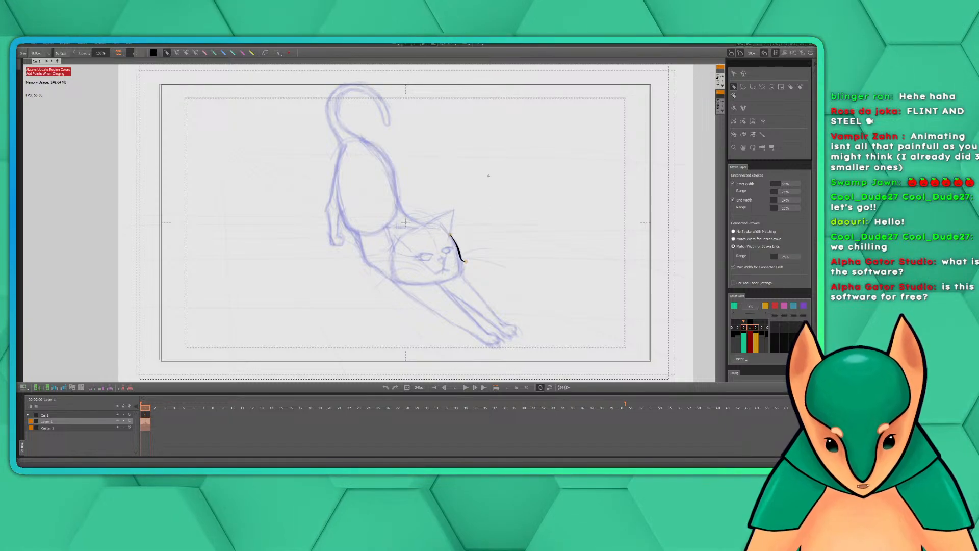
pyautogui.moveTo(485, 241); pyautogui.dragTo(466, 232)
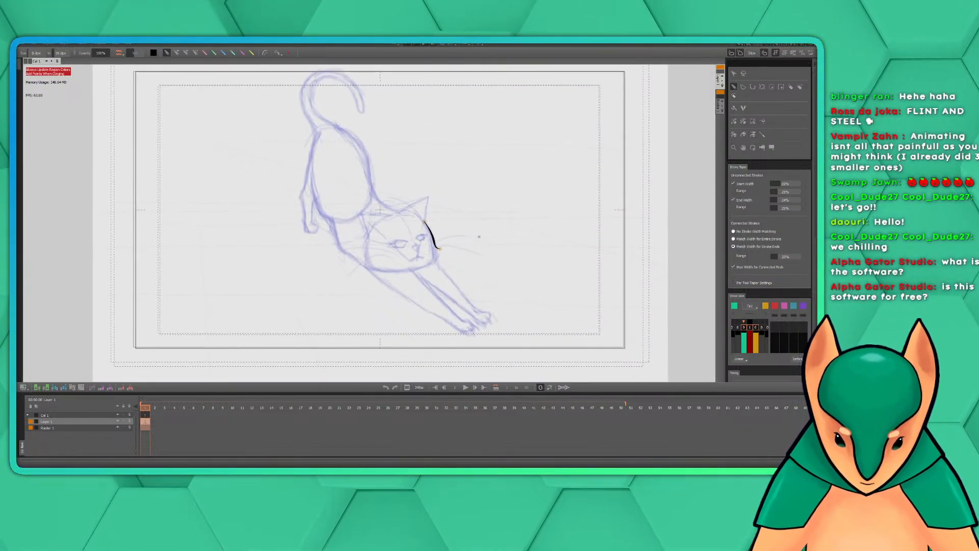
pyautogui.moveTo(490, 212); pyautogui.dragTo(487, 227)
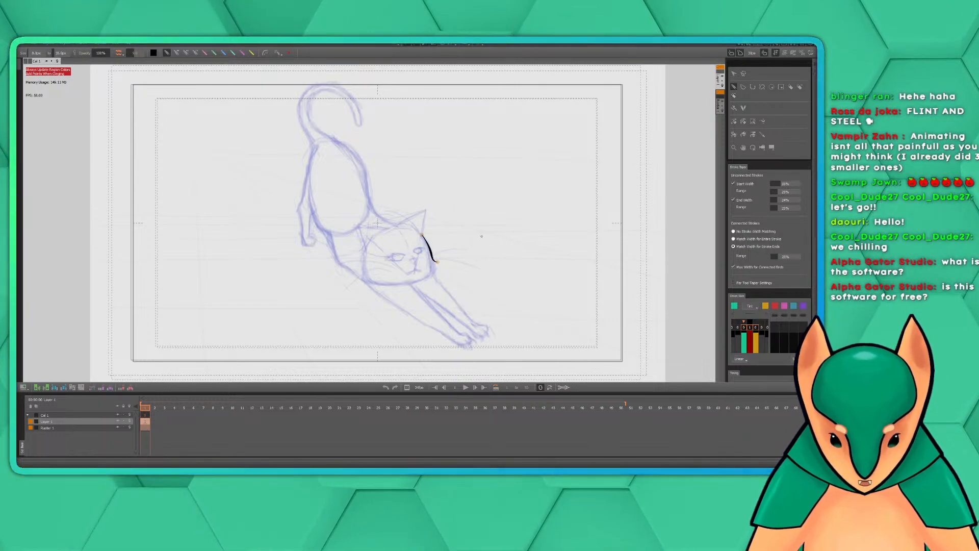
pyautogui.moveTo(468, 240)
pyautogui.mouseDown()
pyautogui.moveTo(480, 239)
pyautogui.moveTo(472, 240)
pyautogui.mouseUp()
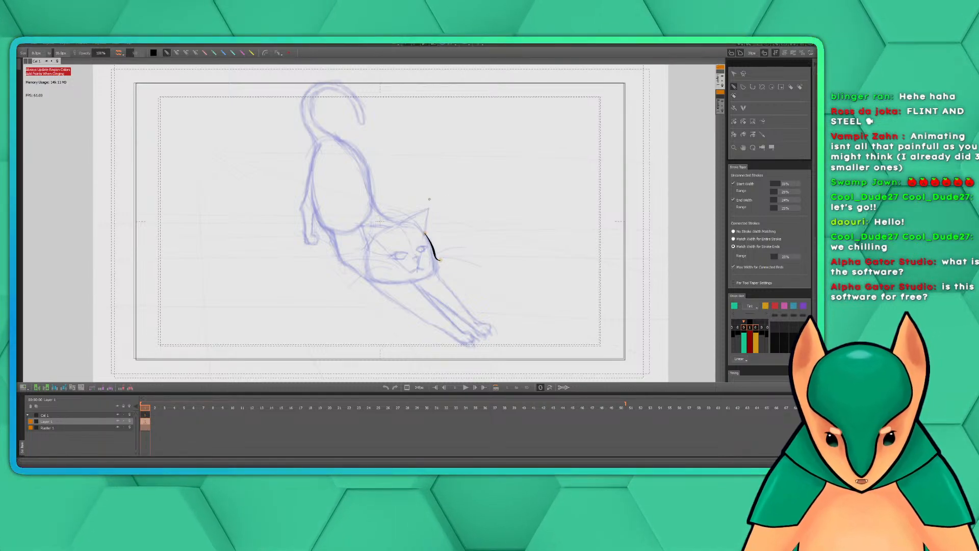
pyautogui.press('space')
pyautogui.moveTo(453, 231)
pyautogui.mouseDown()
pyautogui.moveTo(473, 245)
pyautogui.moveTo(464, 224)
pyautogui.mouseUp()
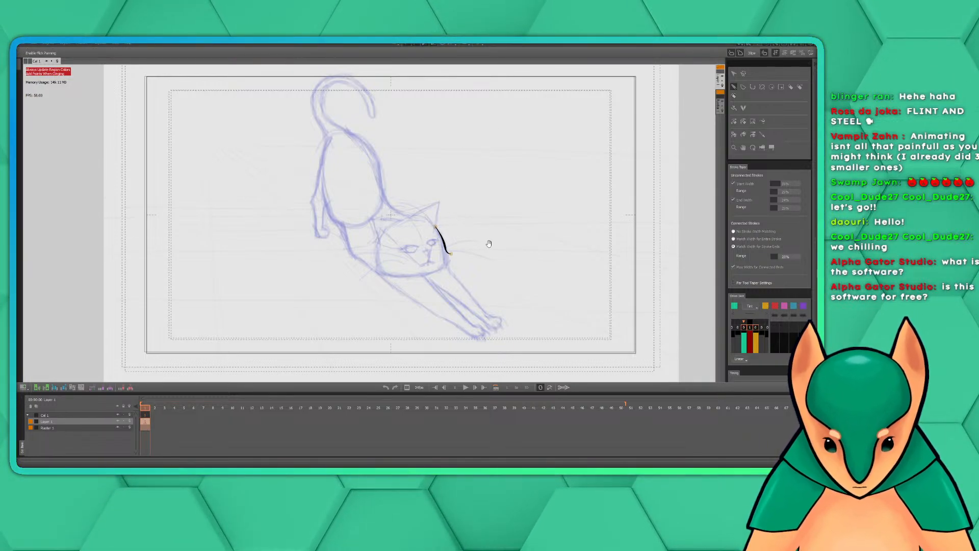
pyautogui.moveTo(489, 243); pyautogui.dragTo(478, 235)
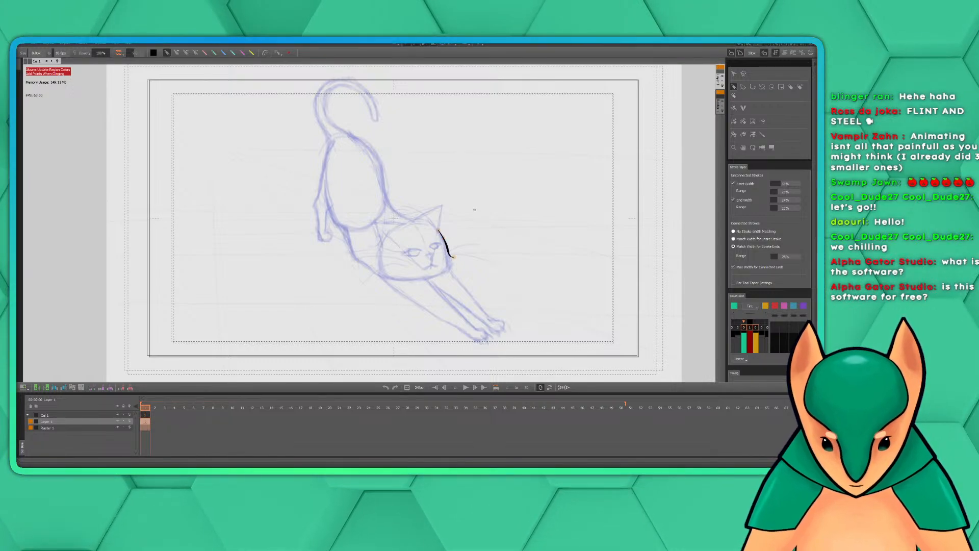
pyautogui.moveTo(506, 234)
pyautogui.mouseDown()
pyautogui.moveTo(475, 241)
pyautogui.moveTo(515, 246)
pyautogui.mouseUp()
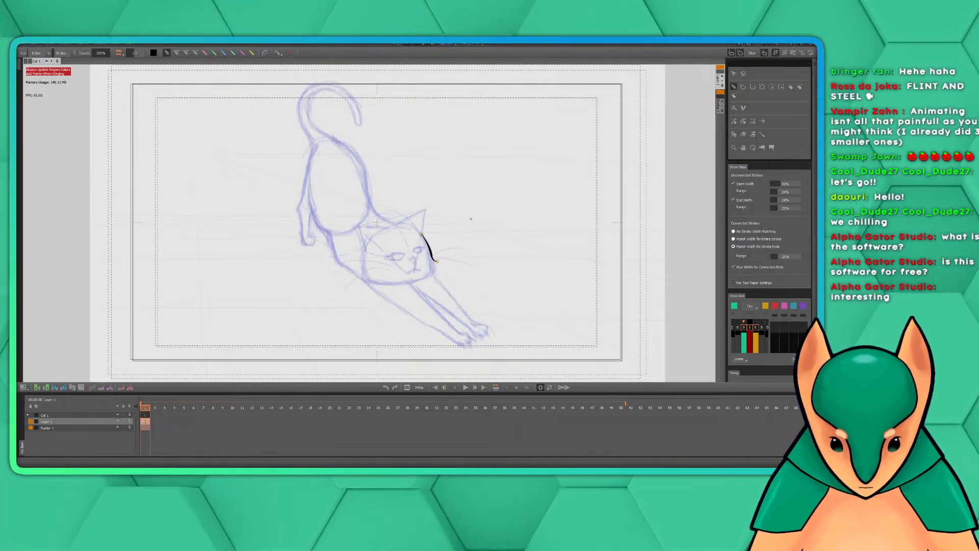
pyautogui.scroll(-1, 463, 222)
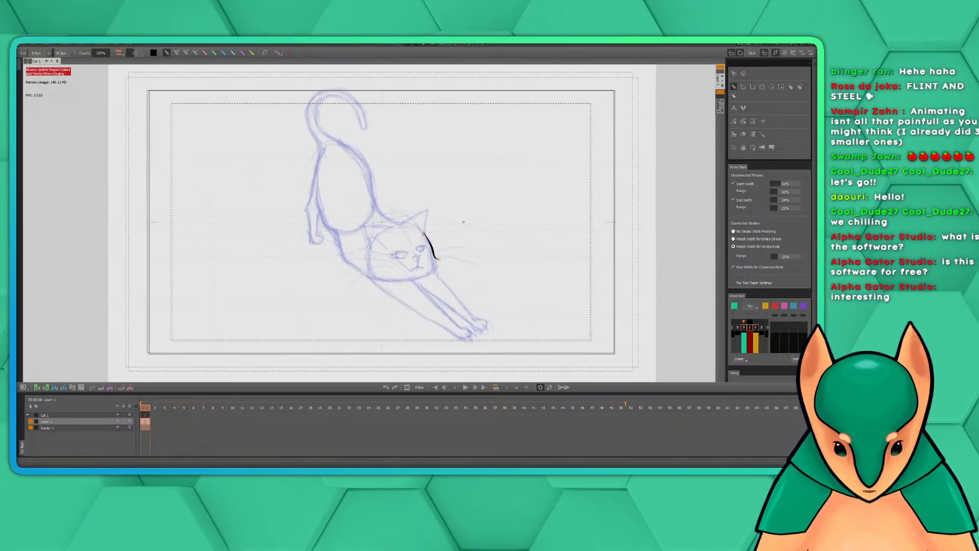
pyautogui.scroll(1, 463, 222)
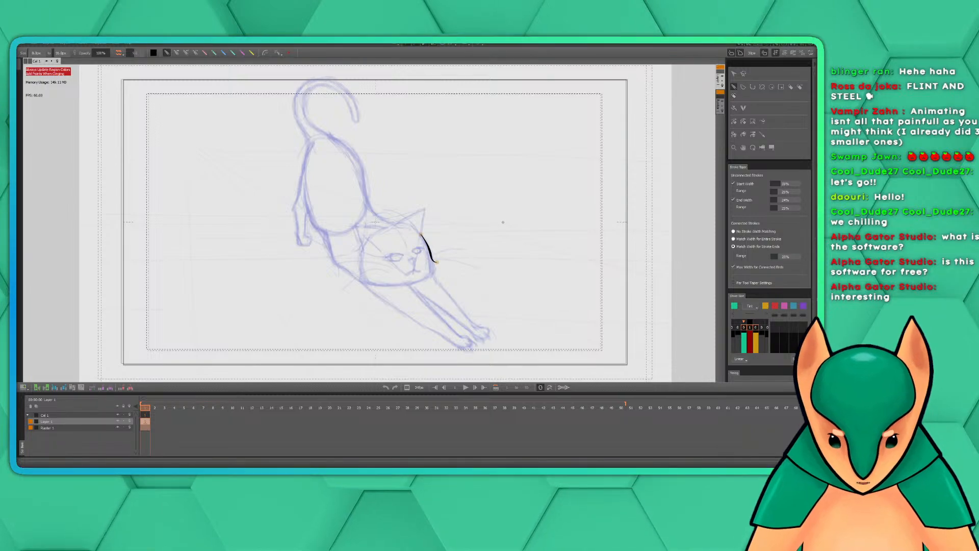
pyautogui.press('space')
pyautogui.moveTo(459, 219)
pyautogui.mouseDown()
pyautogui.moveTo(474, 234)
pyautogui.moveTo(473, 219)
pyautogui.mouseUp()
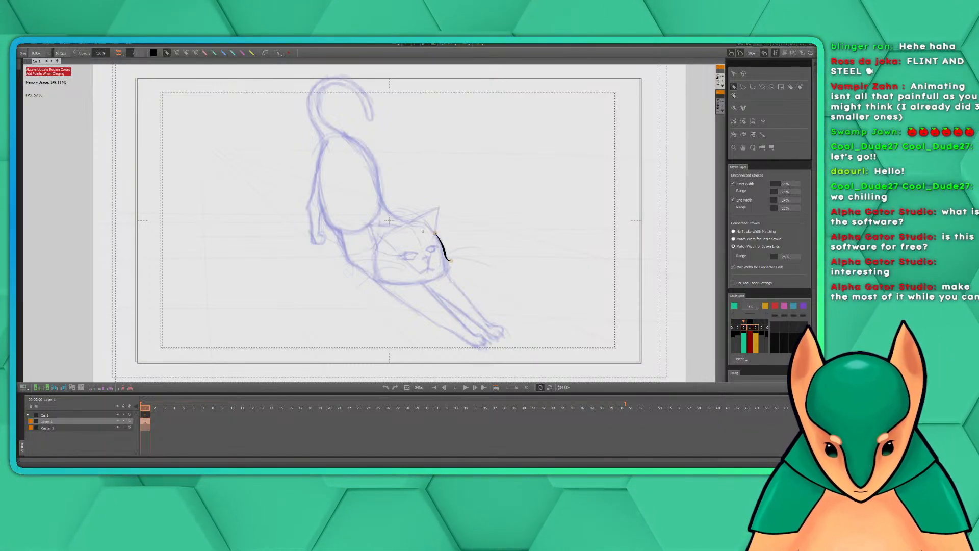
# Open the shortcut customization and review the View category's canvas zoom, rotate and flip commands, and close it without changes
pyautogui.click(50, 44)
pyautogui.click(36, 45)
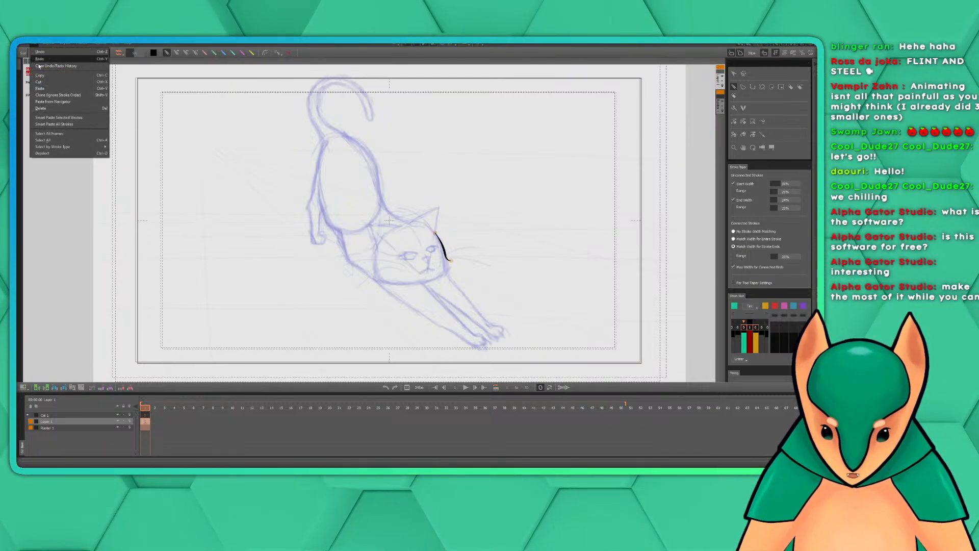
pyautogui.moveTo(48, 47)
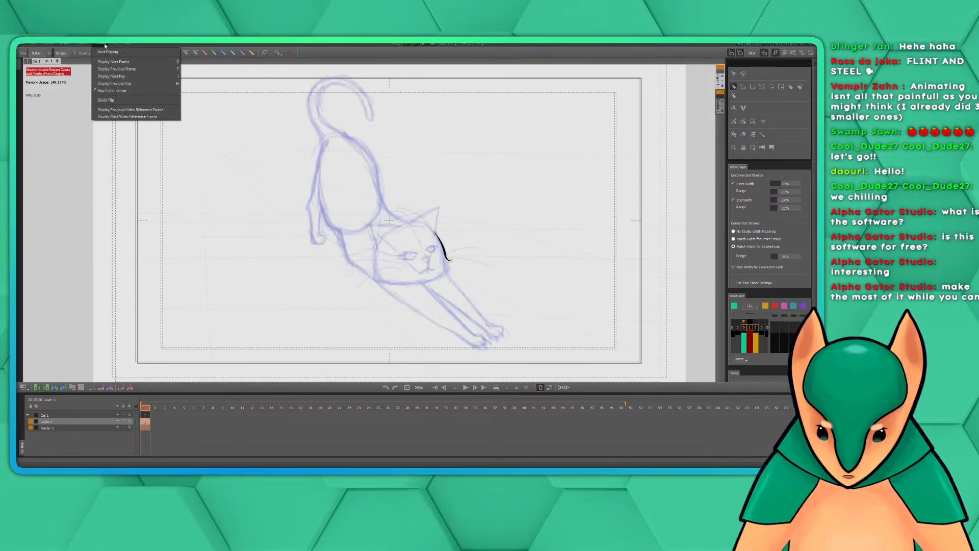
pyautogui.moveTo(82, 44)
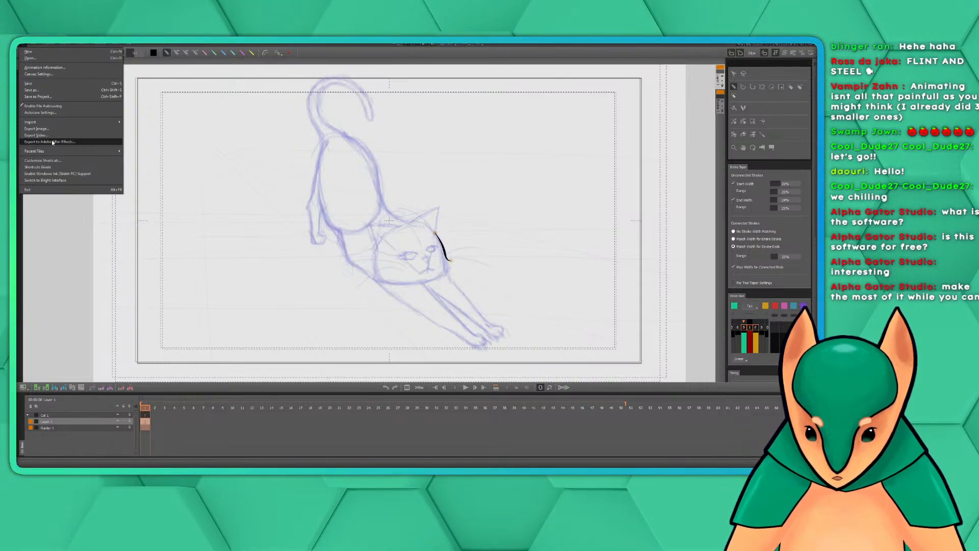
pyautogui.click(42, 160)
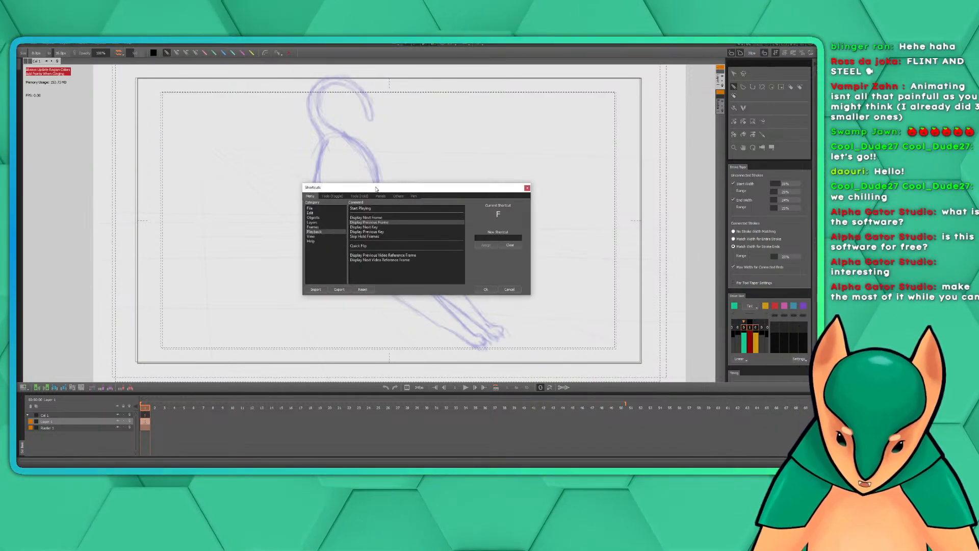
pyautogui.moveTo(393, 193); pyautogui.dragTo(440, 171)
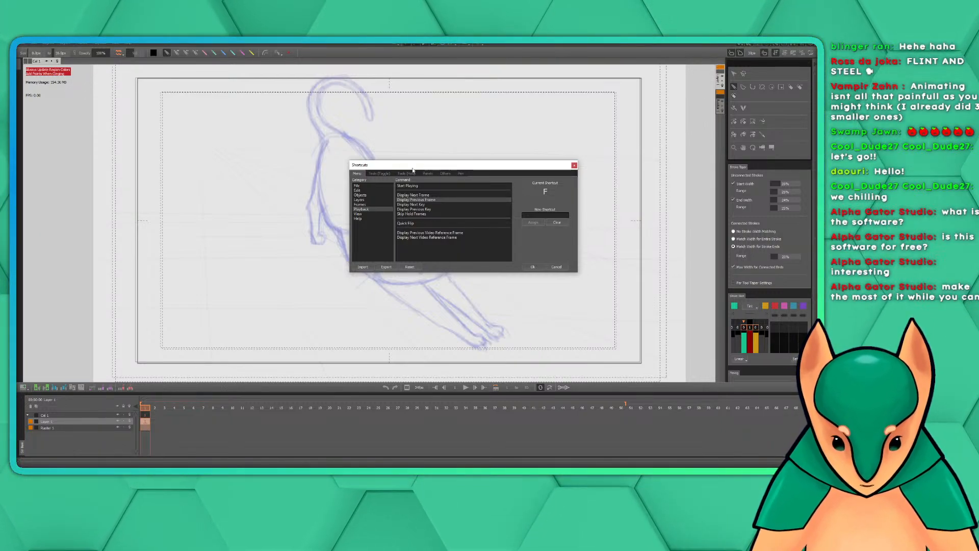
pyautogui.moveTo(414, 170); pyautogui.dragTo(446, 185)
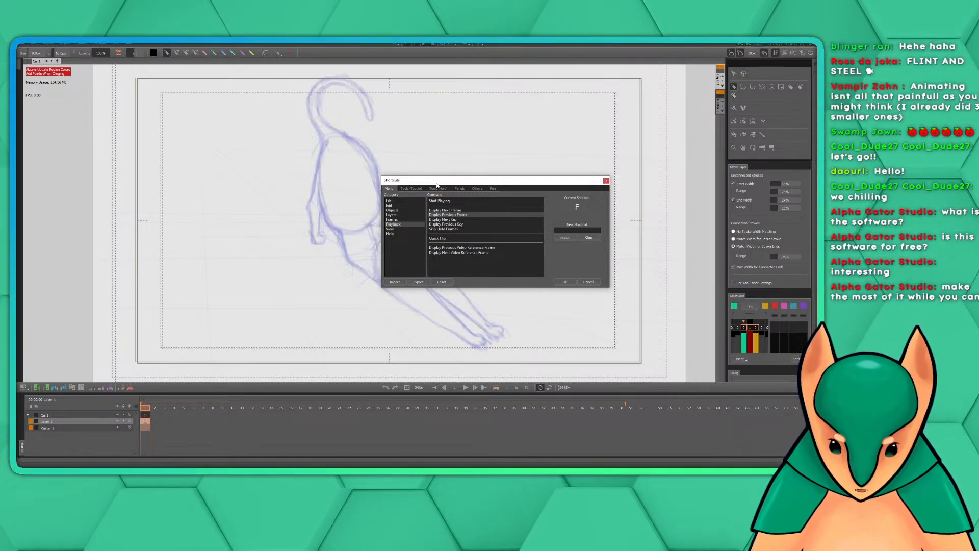
pyautogui.moveTo(427, 185); pyautogui.dragTo(462, 166)
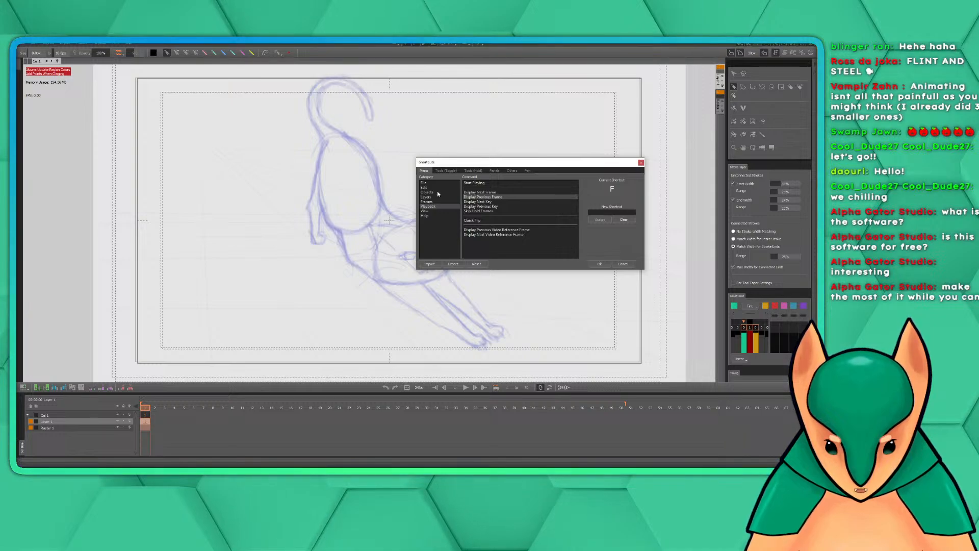
pyautogui.click(426, 211)
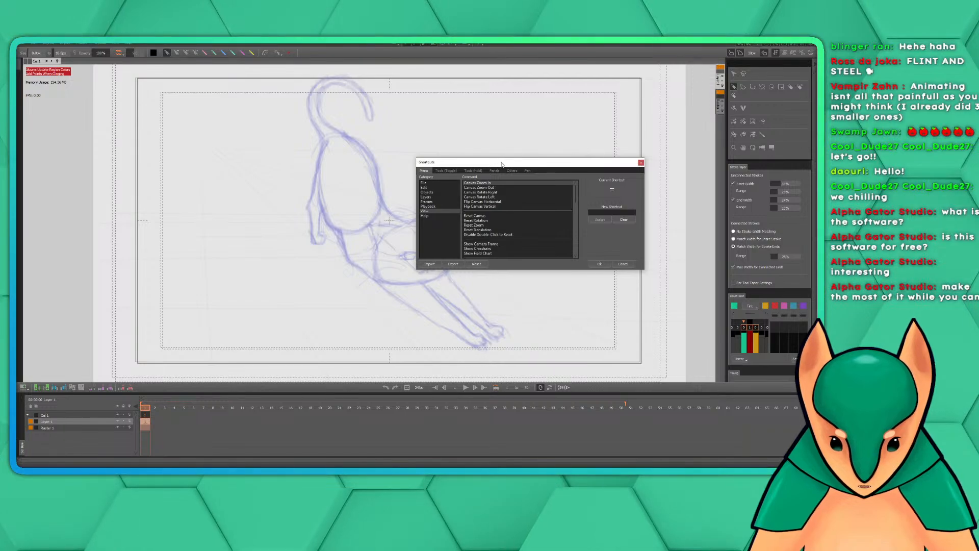
pyautogui.moveTo(502, 164); pyautogui.dragTo(523, 141)
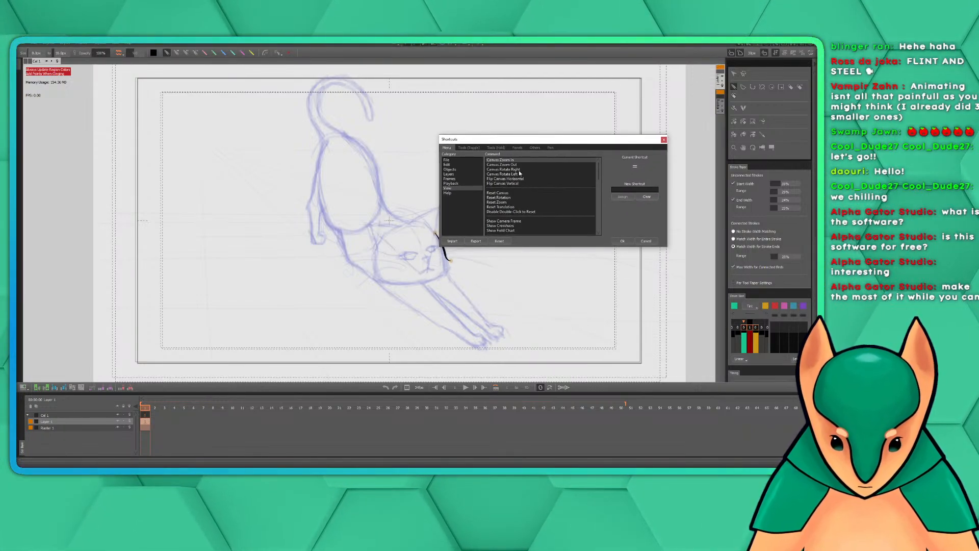
pyautogui.moveTo(505, 141); pyautogui.dragTo(489, 142)
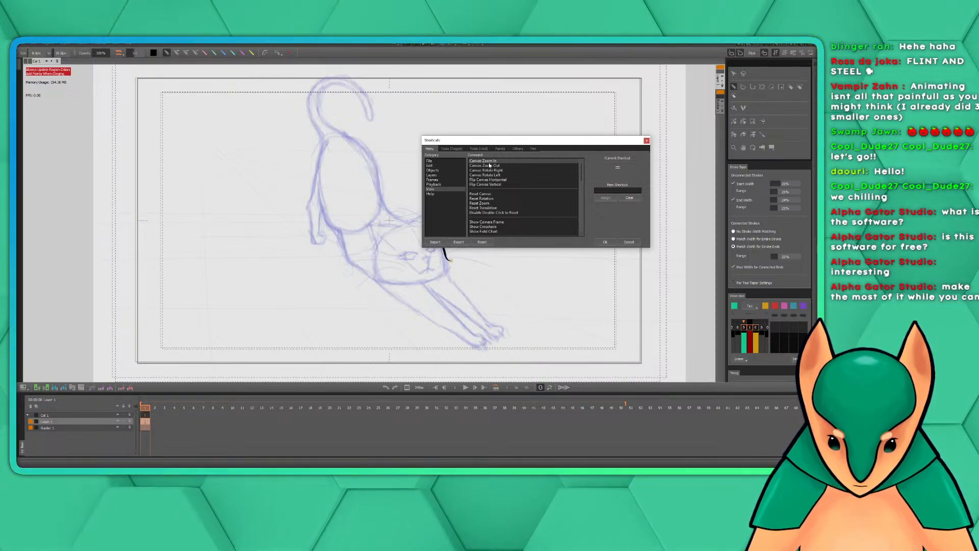
pyautogui.moveTo(497, 143); pyautogui.dragTo(489, 144)
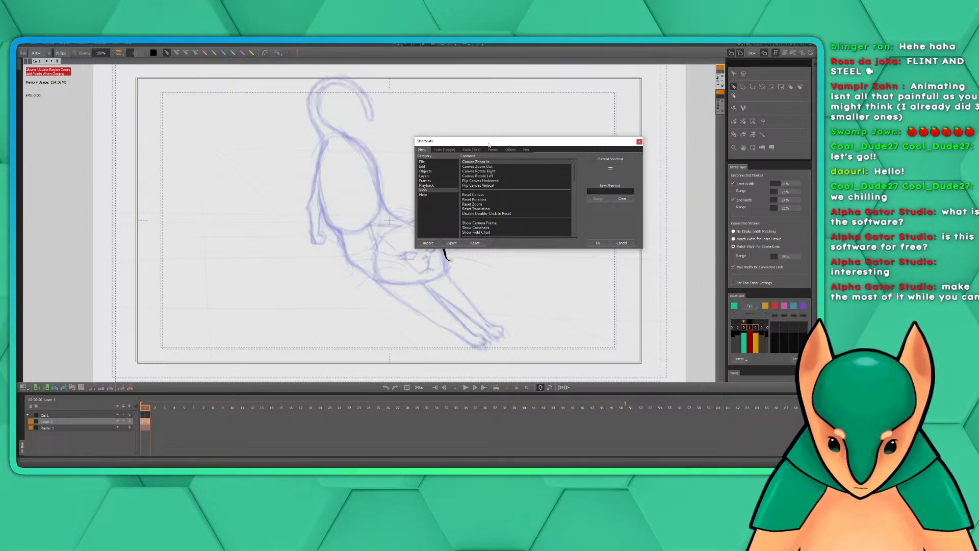
pyautogui.click(622, 243)
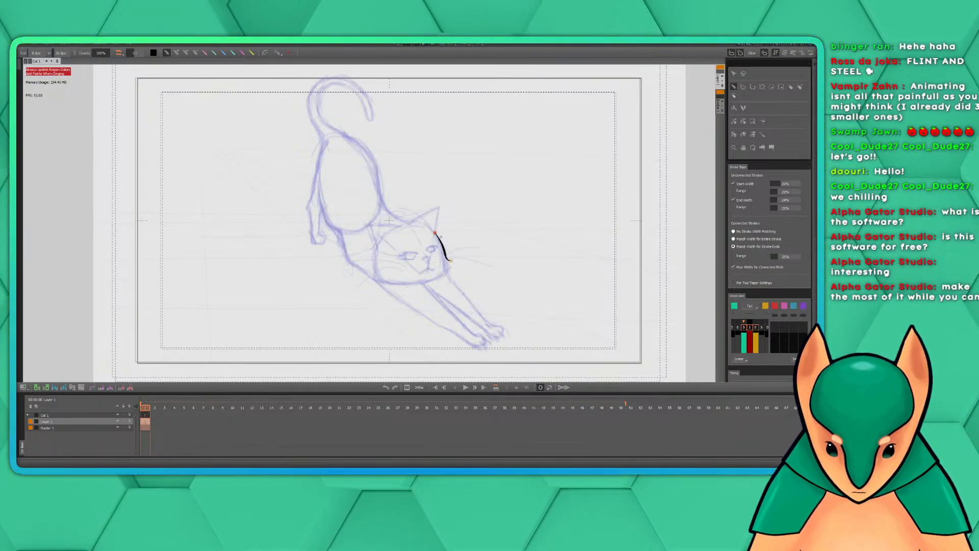
# Try a short stroke connected to the lower end of the inked cheek line, and undo it
pyautogui.scroll(5, 441, 199)
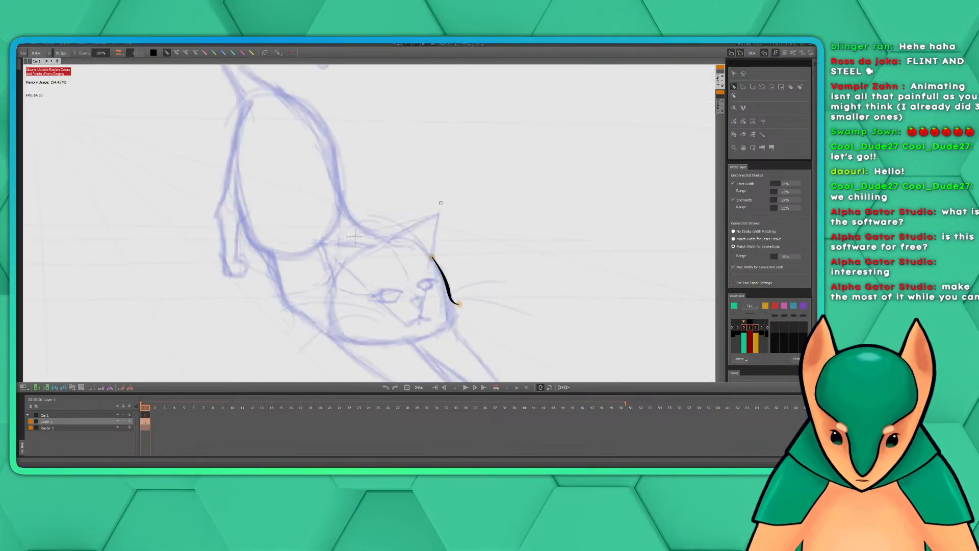
pyautogui.scroll(-8, 442, 205)
pyautogui.scroll(3, 442, 207)
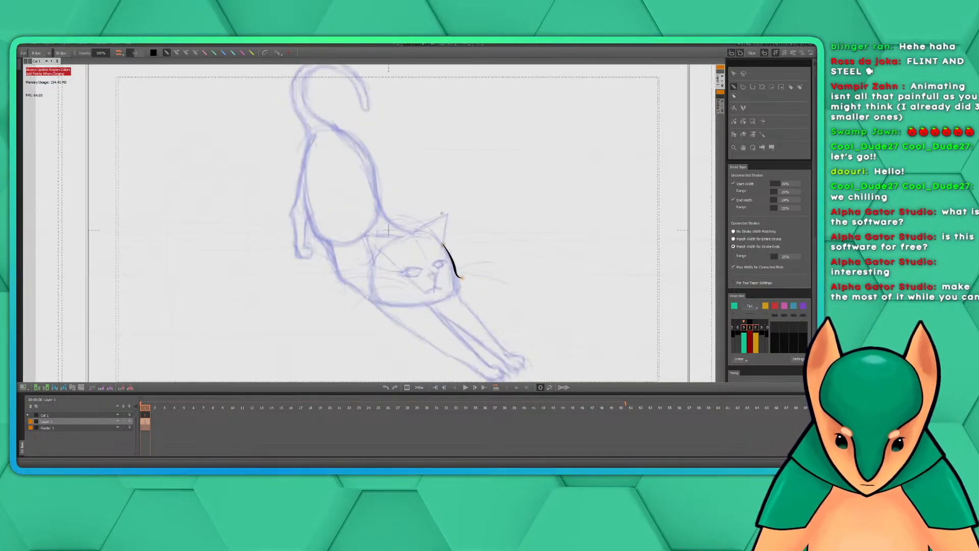
pyautogui.scroll(-3, 443, 207)
pyautogui.scroll(6, 444, 210)
pyautogui.scroll(2, 472, 246)
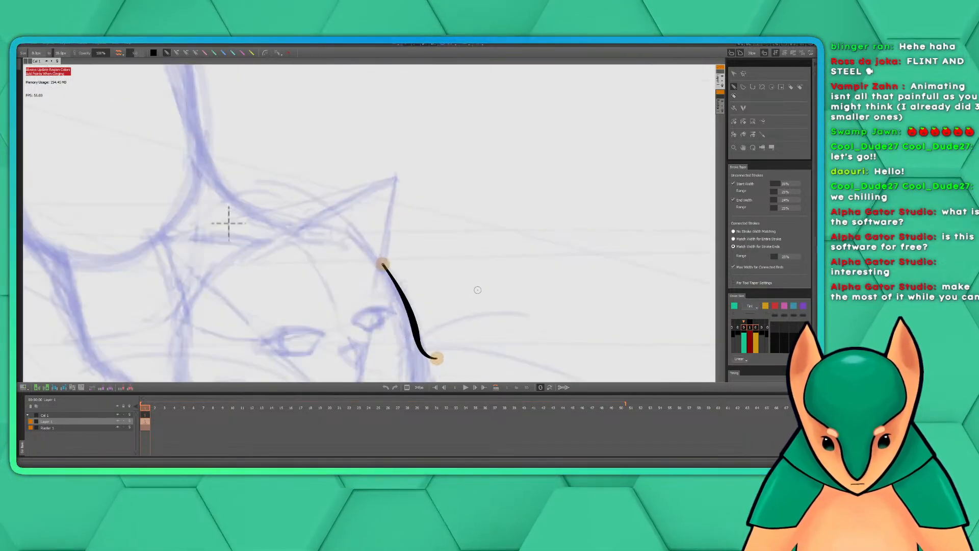
pyautogui.moveTo(456, 300); pyautogui.dragTo(513, 129)
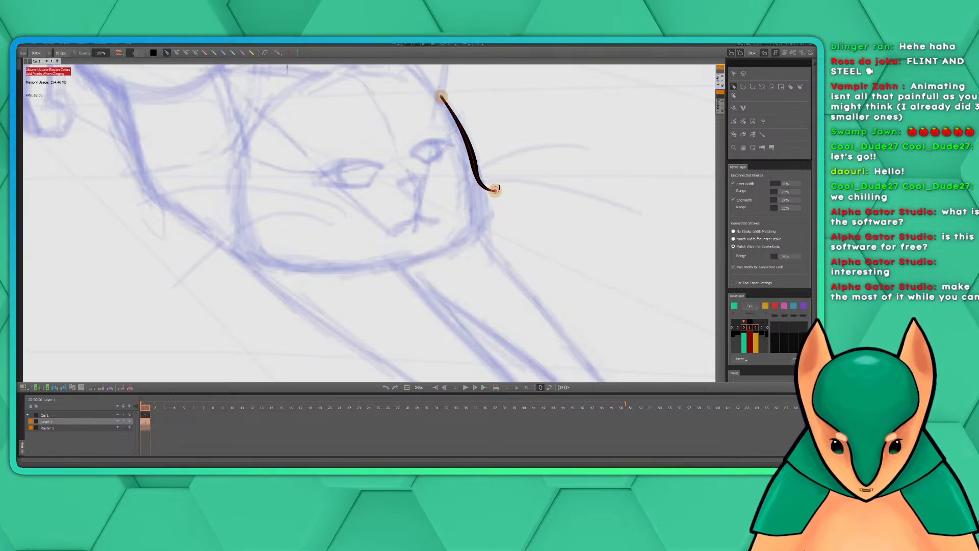
pyautogui.moveTo(493, 193); pyautogui.dragTo(480, 199)
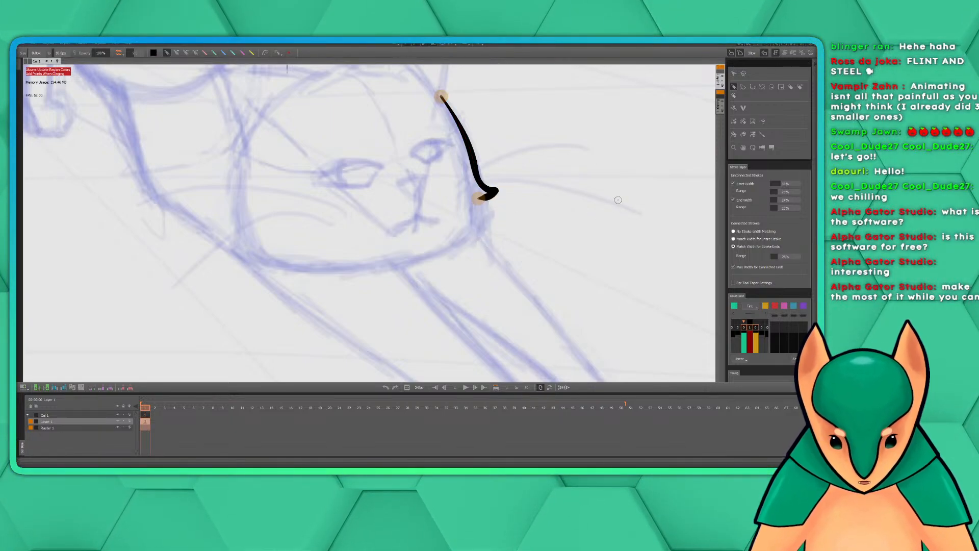
pyautogui.hotkey('ctrl', 'z')
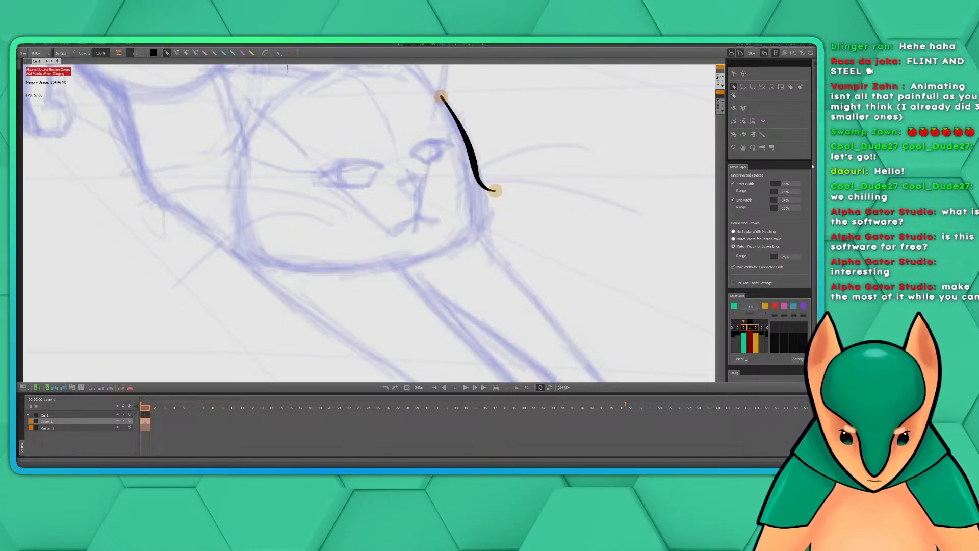
# Set the stroke taper's connected strokes option to No Stroke Width Matching
pyautogui.scroll(-1, 815, 166)
pyautogui.moveTo(815, 166)
pyautogui.mouseDown()
pyautogui.moveTo(816, 175)
pyautogui.moveTo(816, 150)
pyautogui.moveTo(816, 178)
pyautogui.mouseUp()
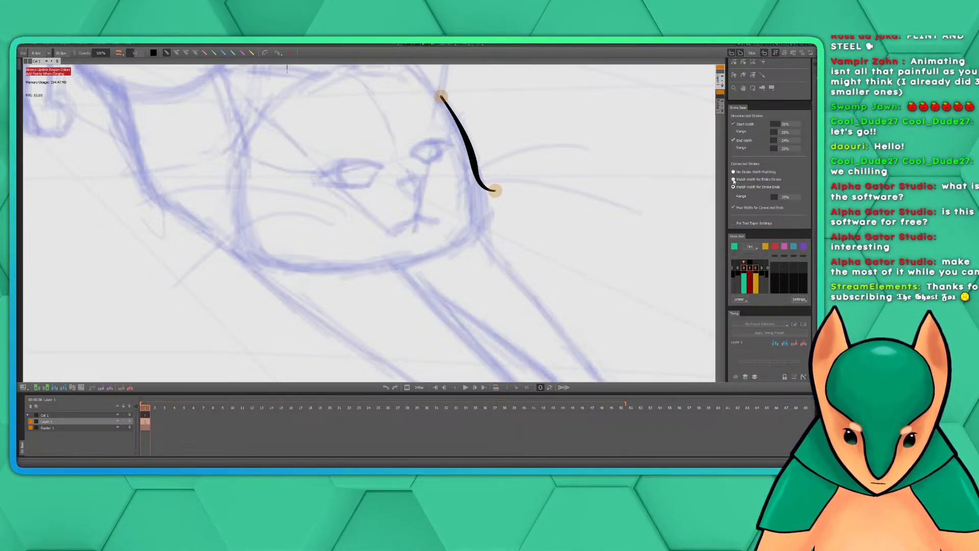
pyautogui.click(733, 173)
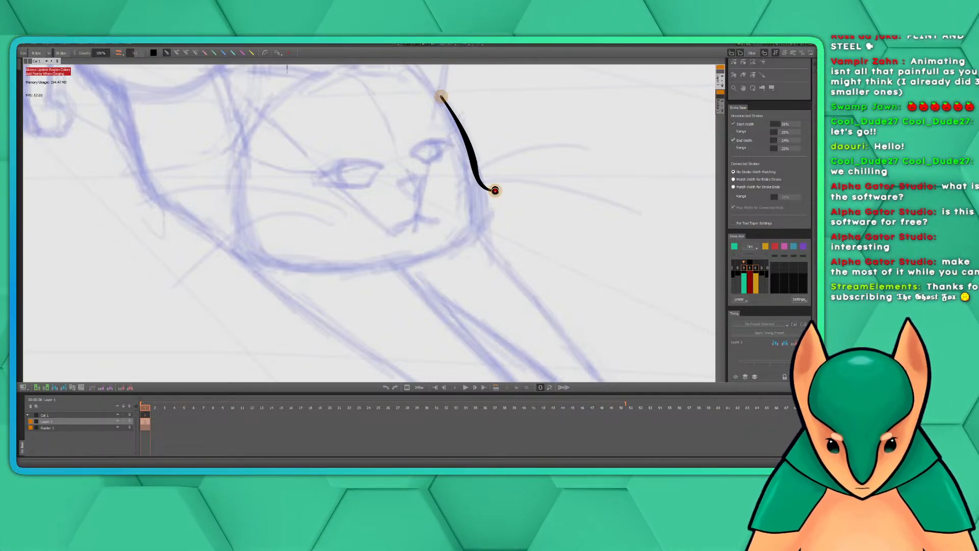
# Ink the fur tuft at the lower end of the cheek line and continue the outline along the jaw to the chin
pyautogui.moveTo(496, 191); pyautogui.dragTo(485, 202)
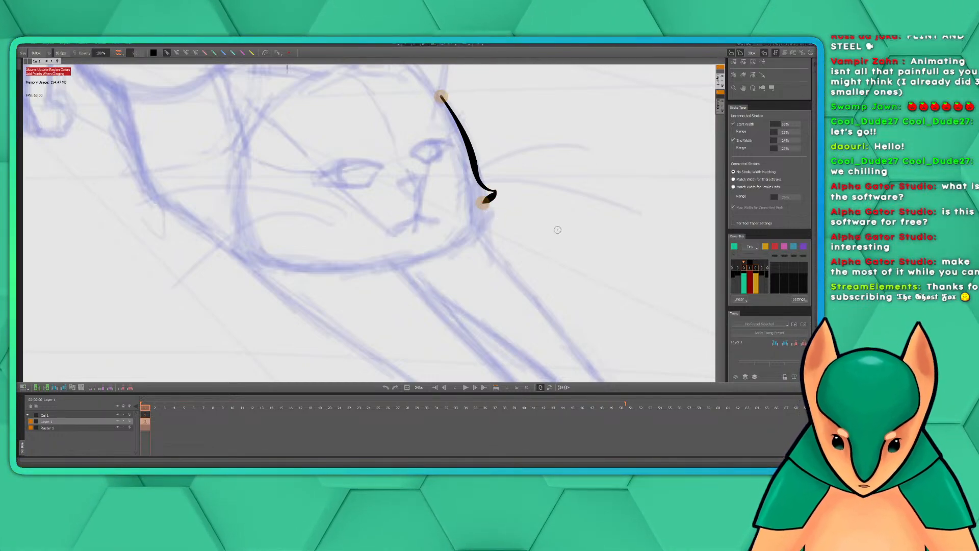
pyautogui.hotkey('ctrl', 'z')
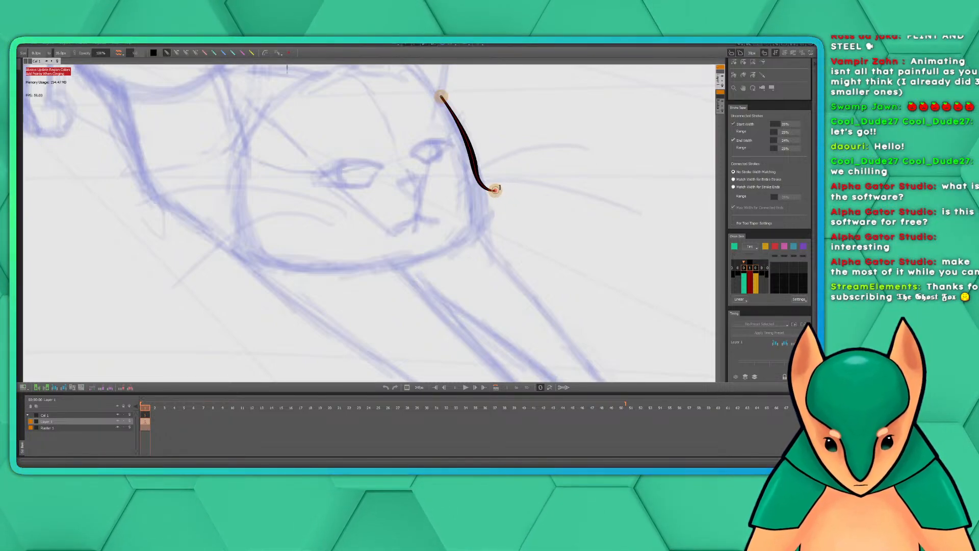
pyautogui.moveTo(490, 194)
pyautogui.mouseDown()
pyautogui.moveTo(485, 207)
pyautogui.moveTo(495, 214)
pyautogui.moveTo(449, 251)
pyautogui.mouseUp()
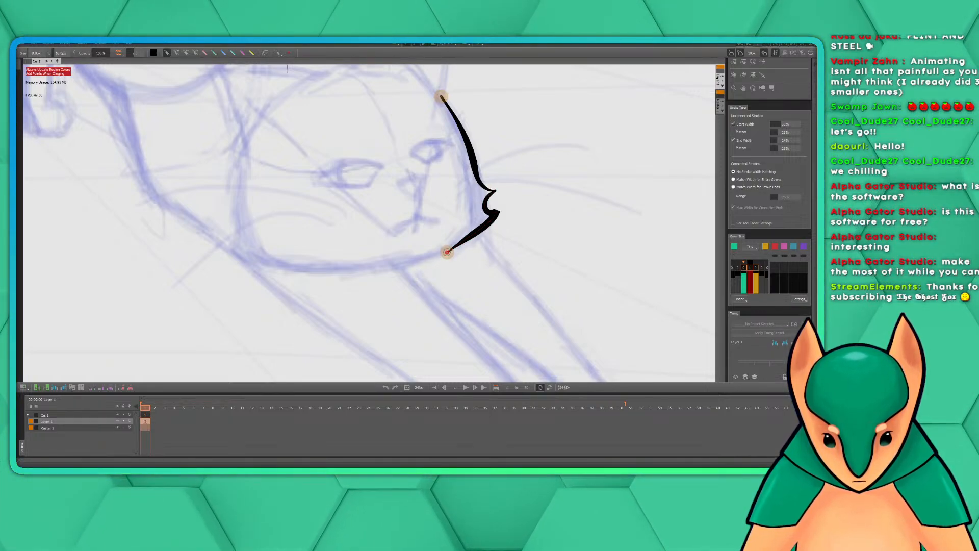
pyautogui.moveTo(434, 265); pyautogui.dragTo(380, 266)
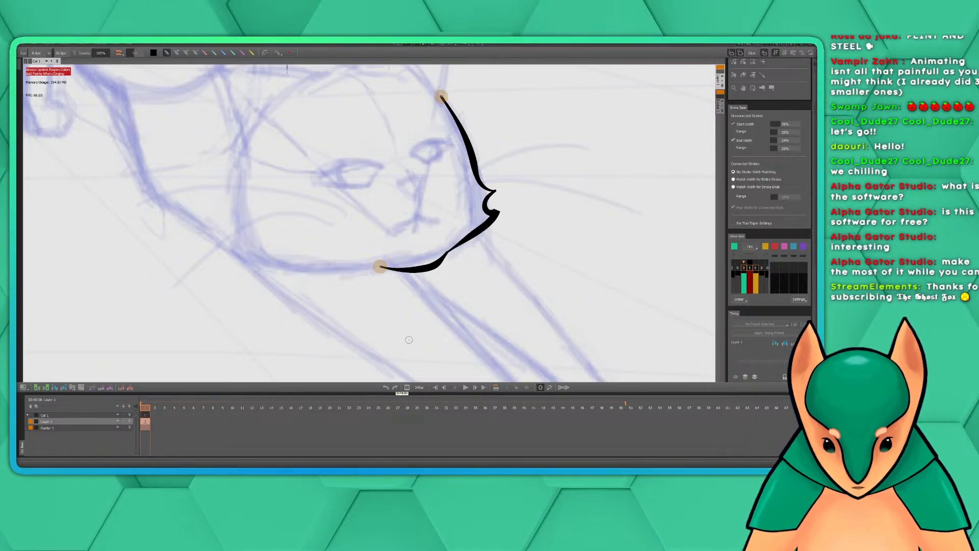
# Make Layer 1 active again and select the rough-sketch reference video on the canvas with the Selection tool
pyautogui.scroll(-6, 582, 240)
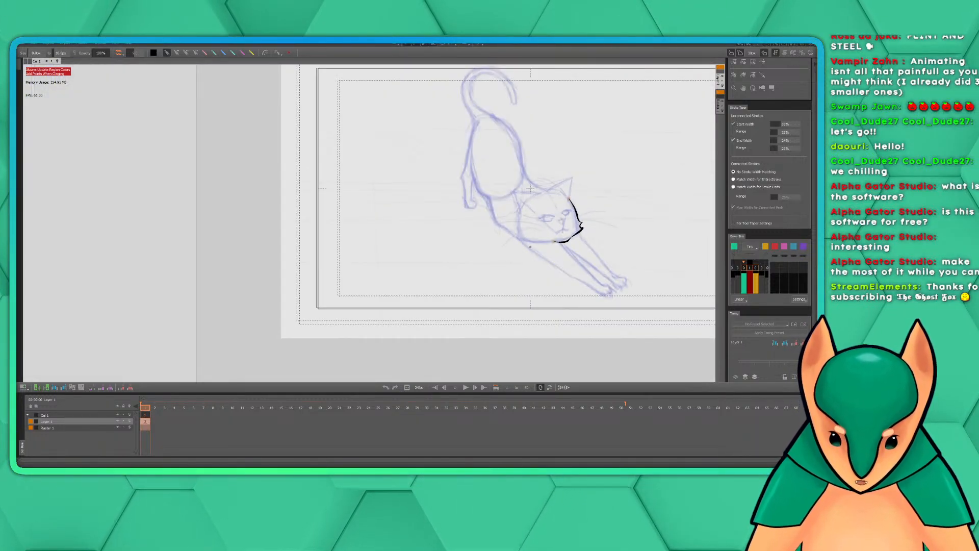
pyautogui.moveTo(572, 221)
pyautogui.mouseDown()
pyautogui.moveTo(439, 256)
pyautogui.moveTo(469, 252)
pyautogui.mouseUp()
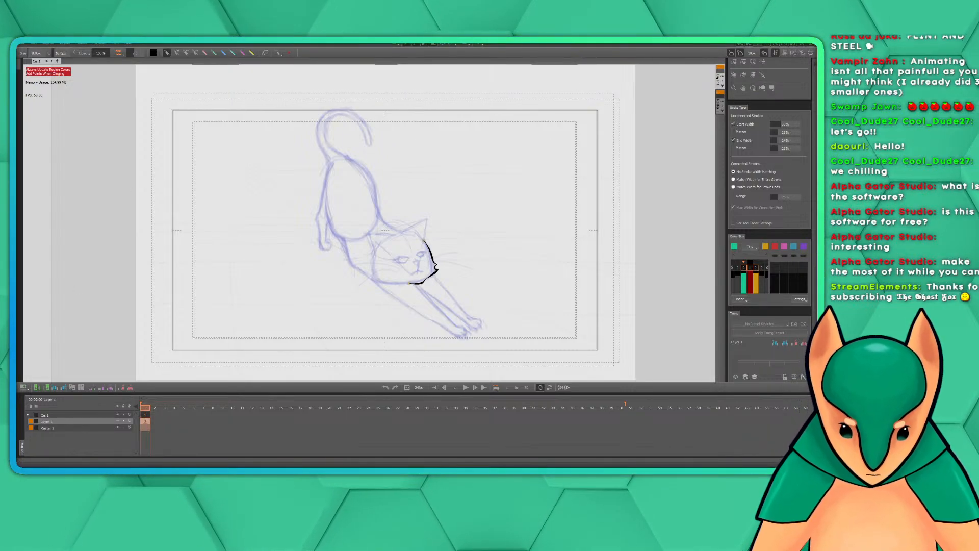
pyautogui.scroll(3, 749, 74)
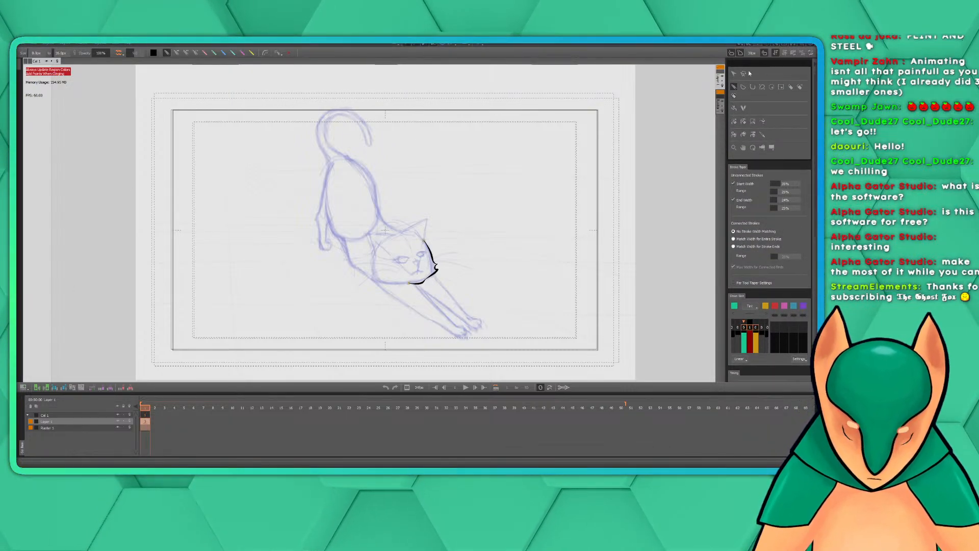
pyautogui.click(734, 73)
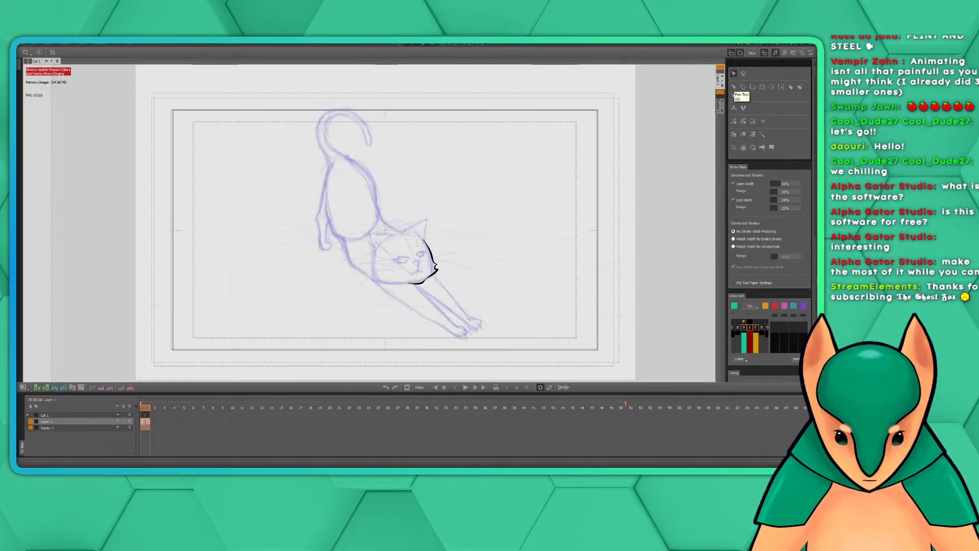
pyautogui.click(102, 415)
pyautogui.click(386, 252)
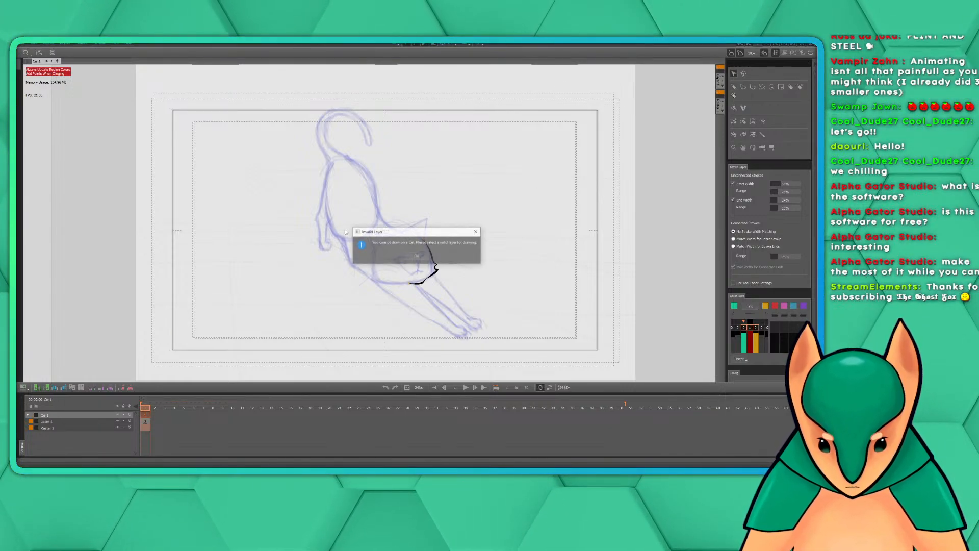
pyautogui.click(417, 256)
pyautogui.click(49, 428)
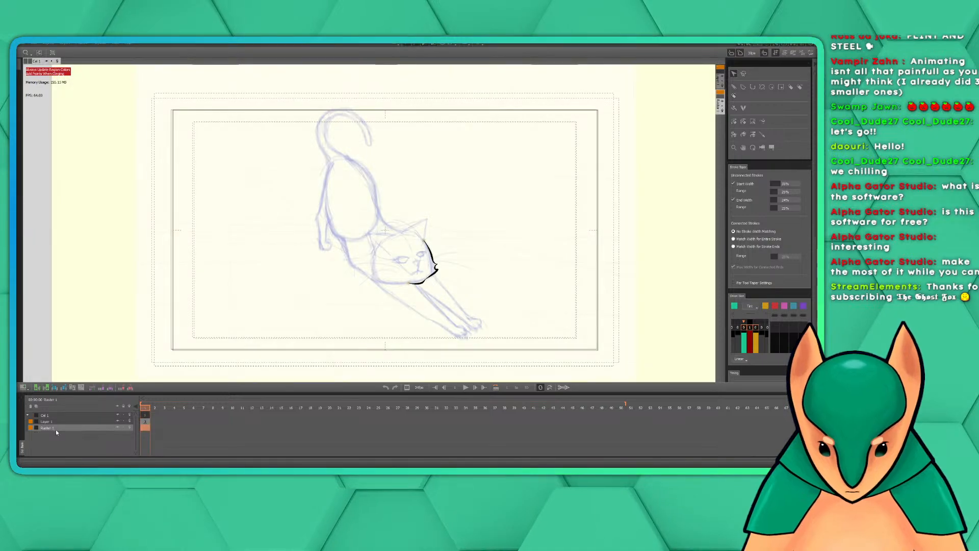
pyautogui.click(50, 421)
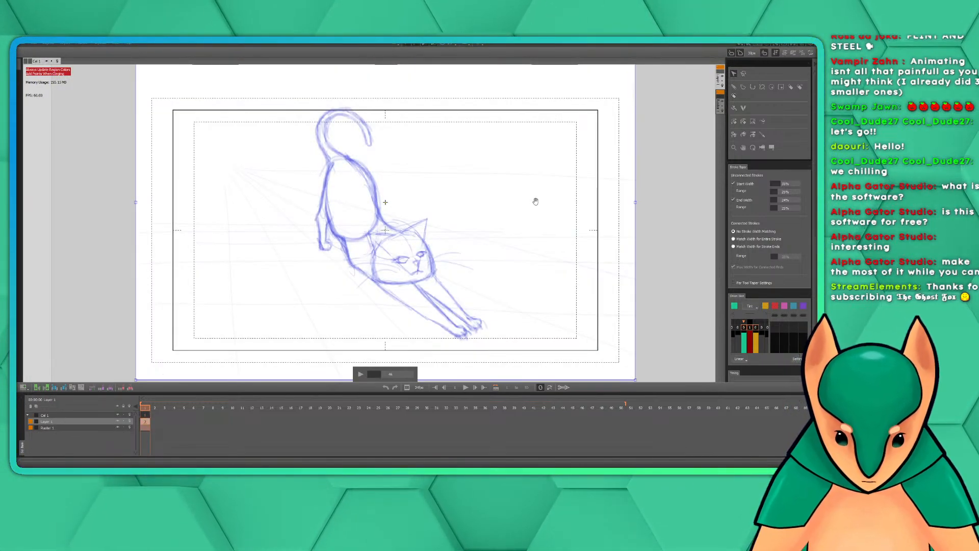
pyautogui.moveTo(358, 212); pyautogui.dragTo(358, 213)
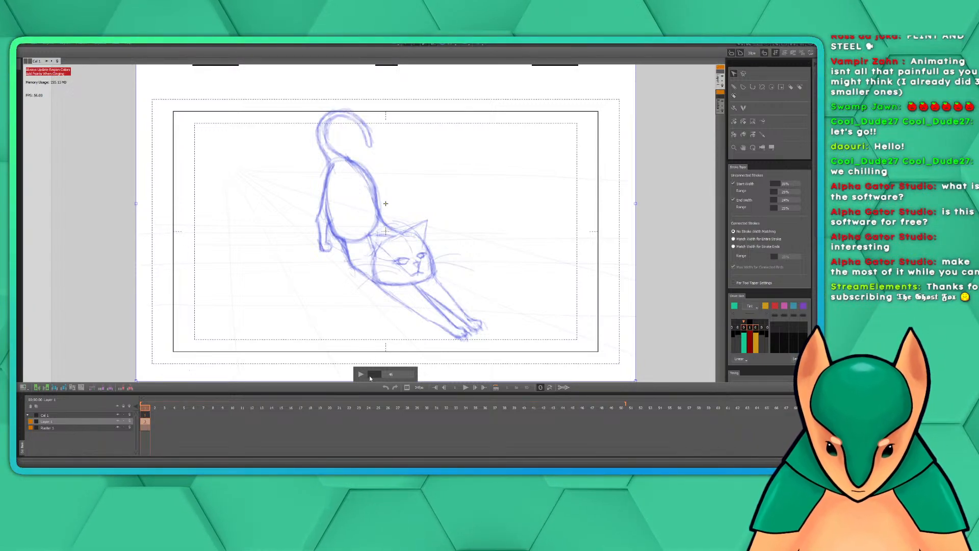
# Play and scrub through the reference video from the arched-back pose to the walking cat, and return to the Pen tool
pyautogui.moveTo(379, 375); pyautogui.dragTo(367, 392)
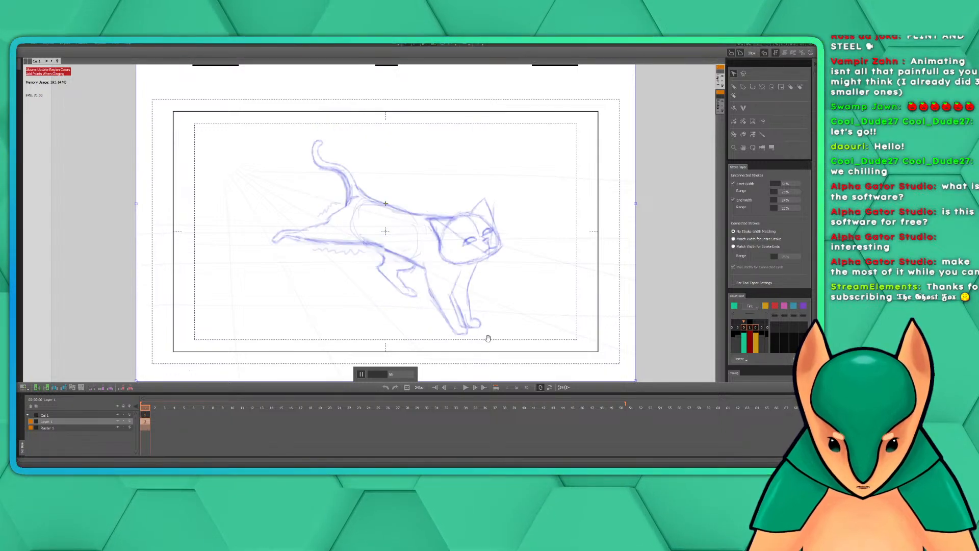
pyautogui.click(361, 375)
pyautogui.moveTo(401, 375); pyautogui.dragTo(329, 373)
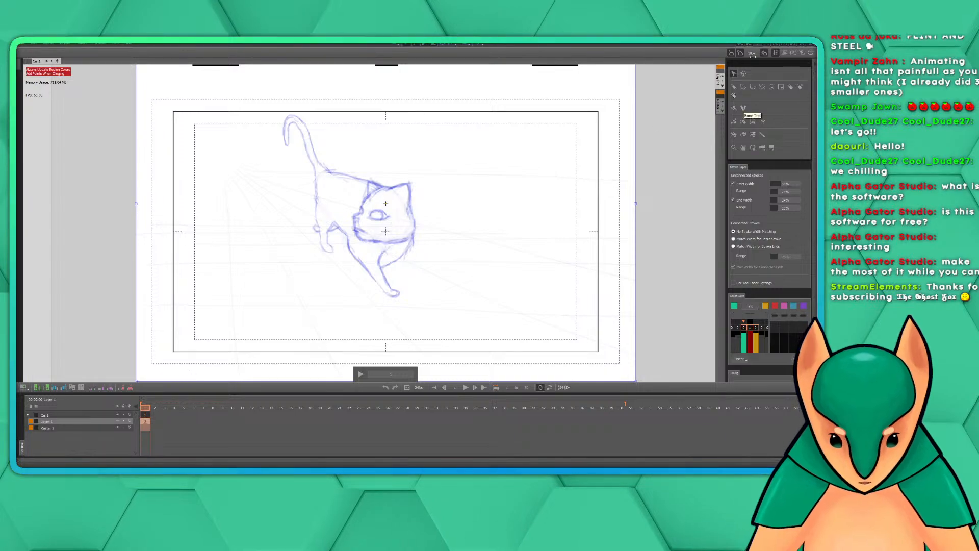
pyautogui.click(734, 87)
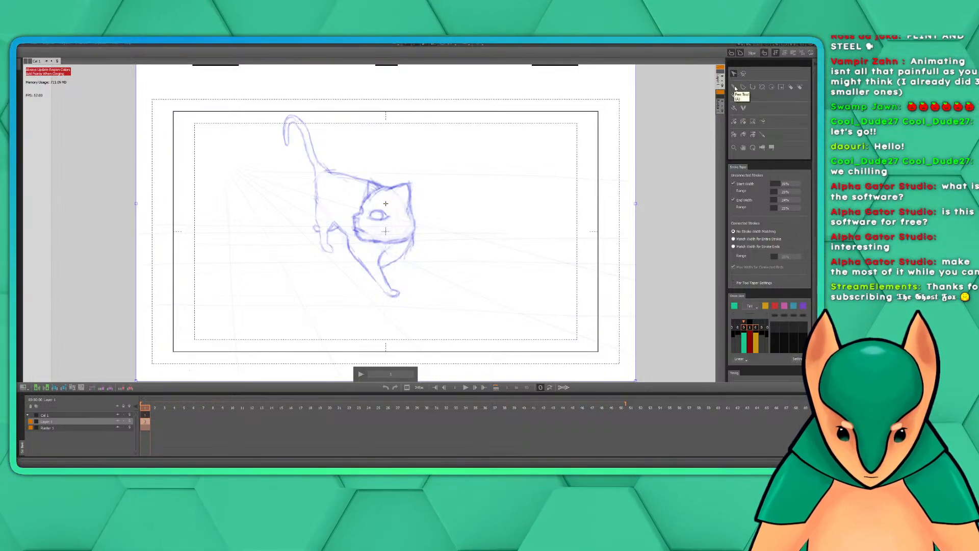
pyautogui.moveTo(424, 240); pyautogui.dragTo(409, 284)
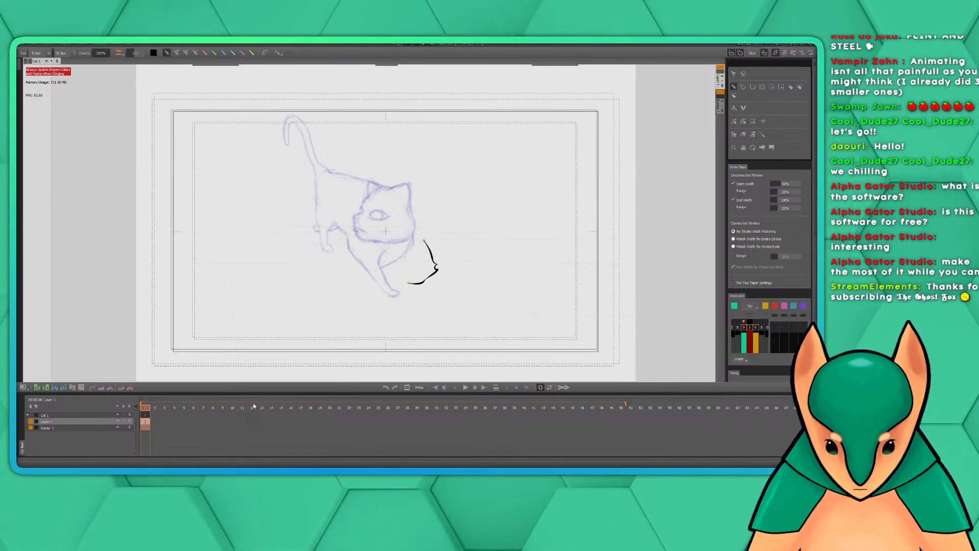
# Set the reference video back to the stretching-cat pose and reactivate the Pen tool
pyautogui.click(734, 74)
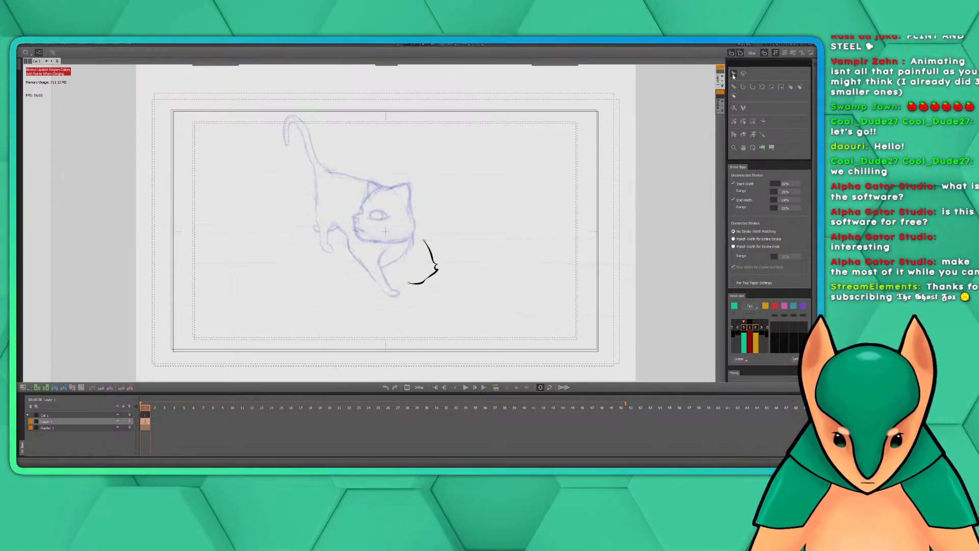
pyautogui.click(413, 221)
pyautogui.moveTo(379, 376); pyautogui.dragTo(397, 374)
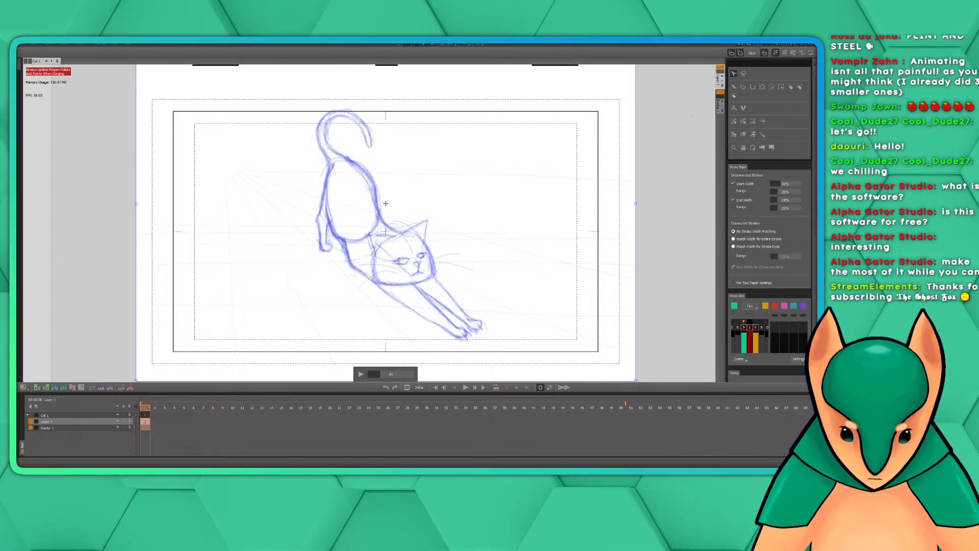
pyautogui.click(735, 88)
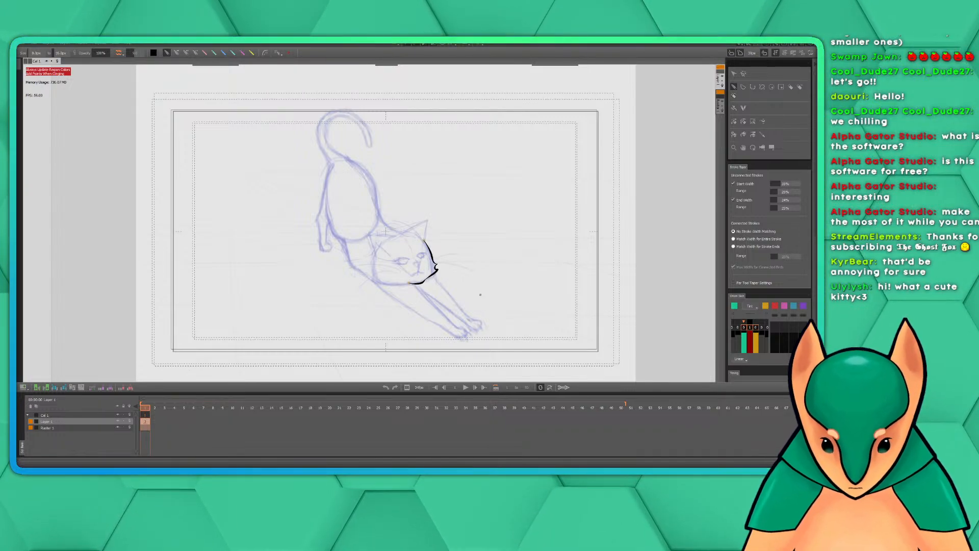
# Ink the rest of the jaw from the chin, the opposite cheek's fur tuft, and the cheek line up toward the ear
pyautogui.scroll(4, 437, 247)
pyautogui.scroll(-1, 437, 249)
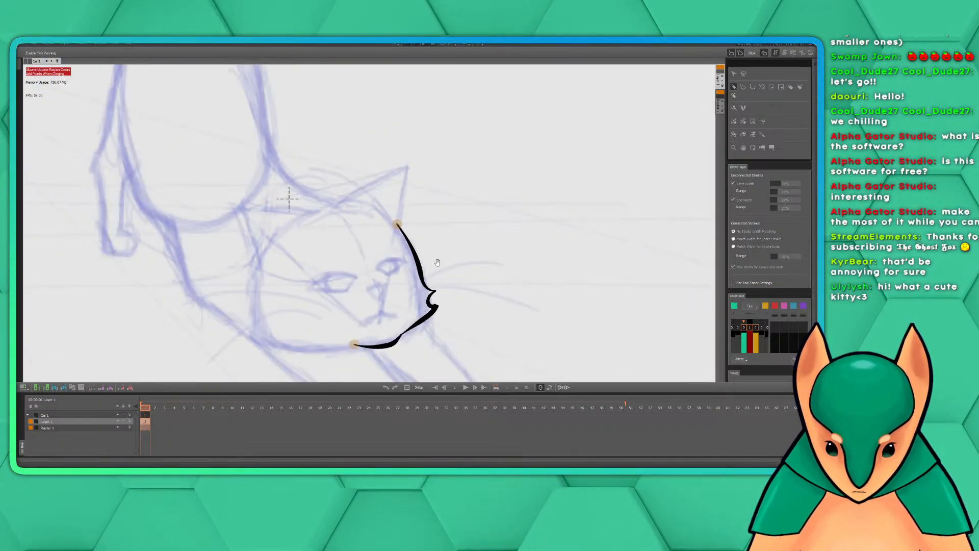
pyautogui.moveTo(451, 261); pyautogui.dragTo(534, 220)
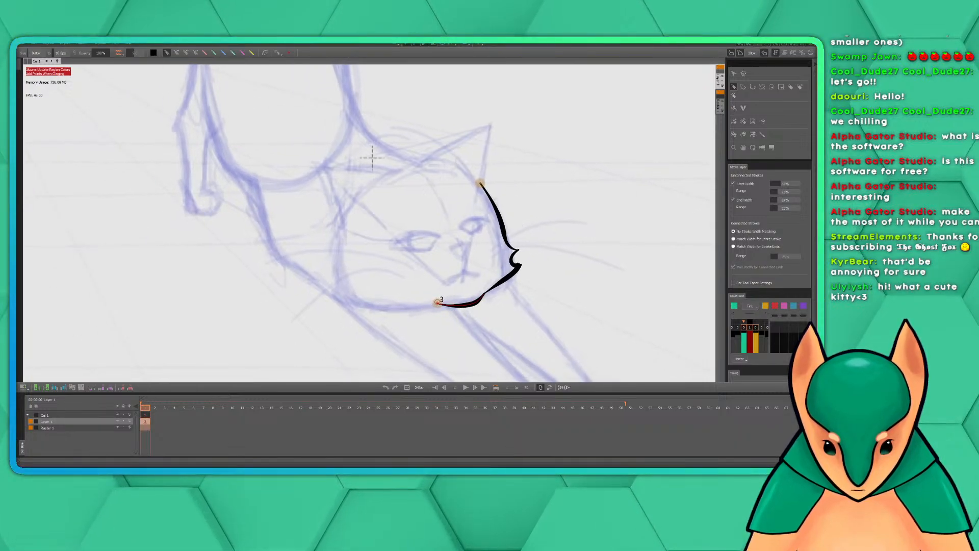
pyautogui.moveTo(437, 302)
pyautogui.mouseDown()
pyautogui.moveTo(362, 308)
pyautogui.moveTo(334, 296)
pyautogui.moveTo(337, 282)
pyautogui.moveTo(325, 280)
pyautogui.moveTo(340, 221)
pyautogui.mouseUp()
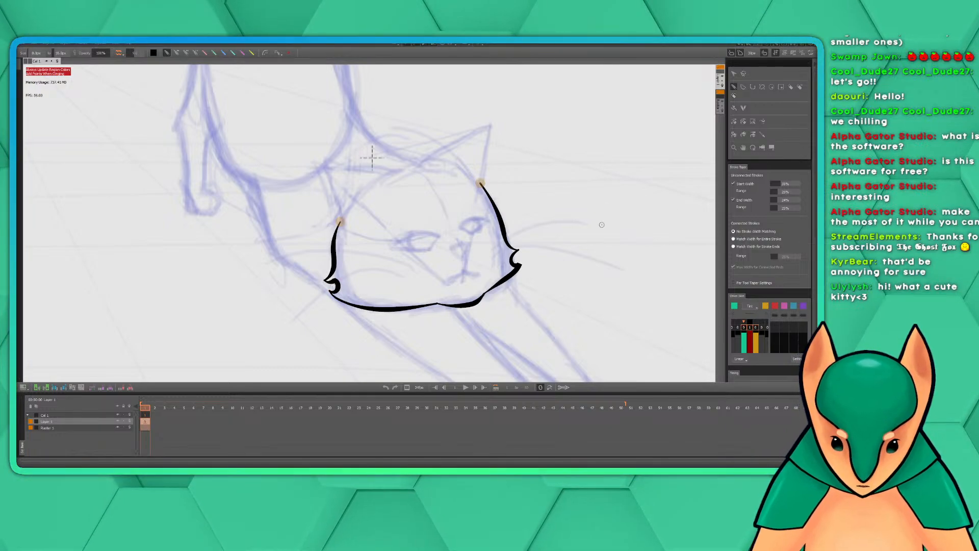
# Examine the inked head outline against the full stretching-cat sketch, both as a whole and in close-up
pyautogui.scroll(-3, 534, 250)
pyautogui.scroll(-3, 567, 240)
pyautogui.scroll(2, 607, 291)
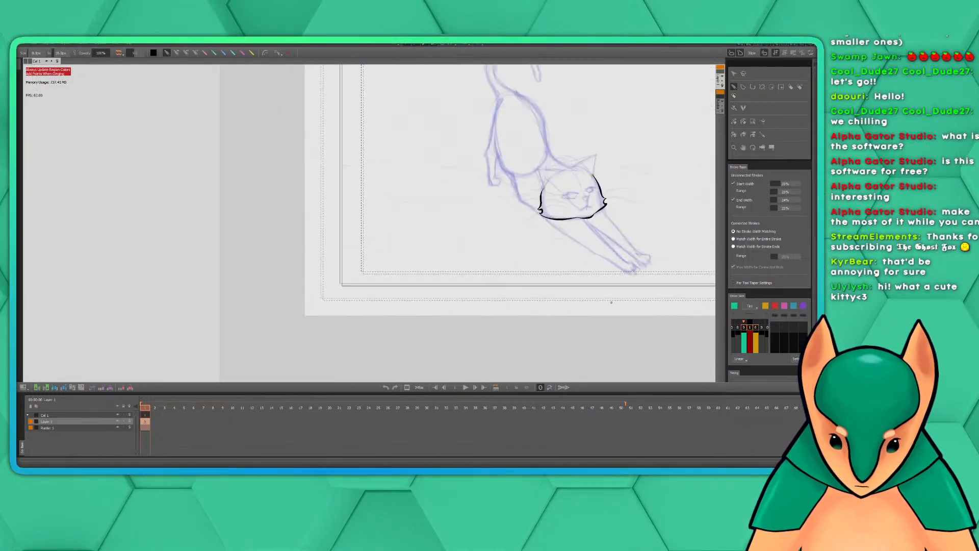
pyautogui.scroll(3, 610, 292)
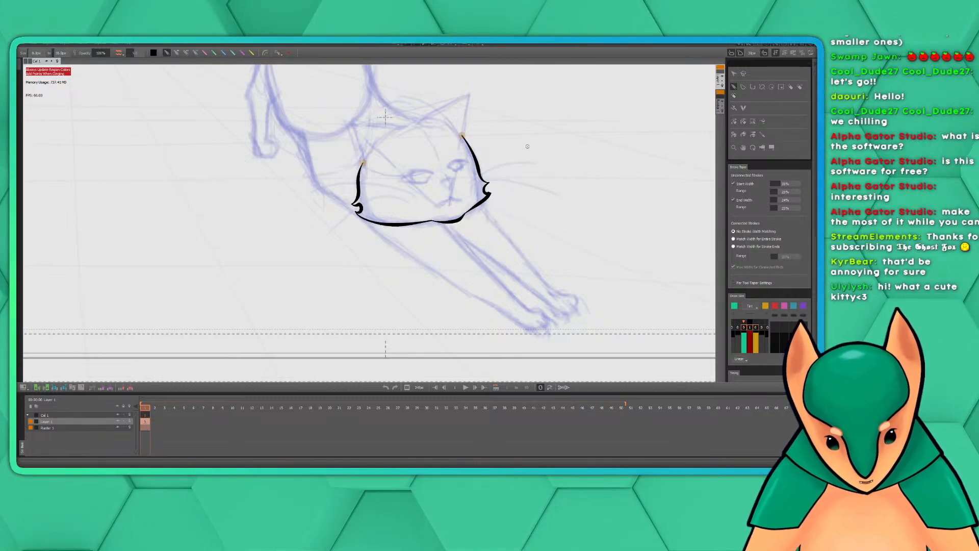
pyautogui.moveTo(545, 153)
pyautogui.mouseDown()
pyautogui.moveTo(505, 242)
pyautogui.moveTo(519, 248)
pyautogui.mouseUp()
pyautogui.scroll(-2, 524, 252)
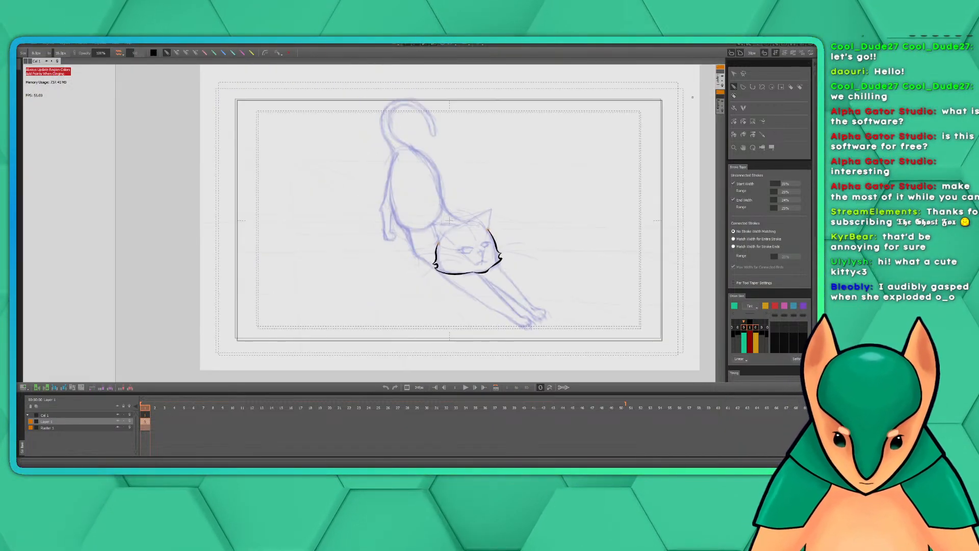
pyautogui.scroll(1, 632, 179)
pyautogui.scroll(-1, 575, 211)
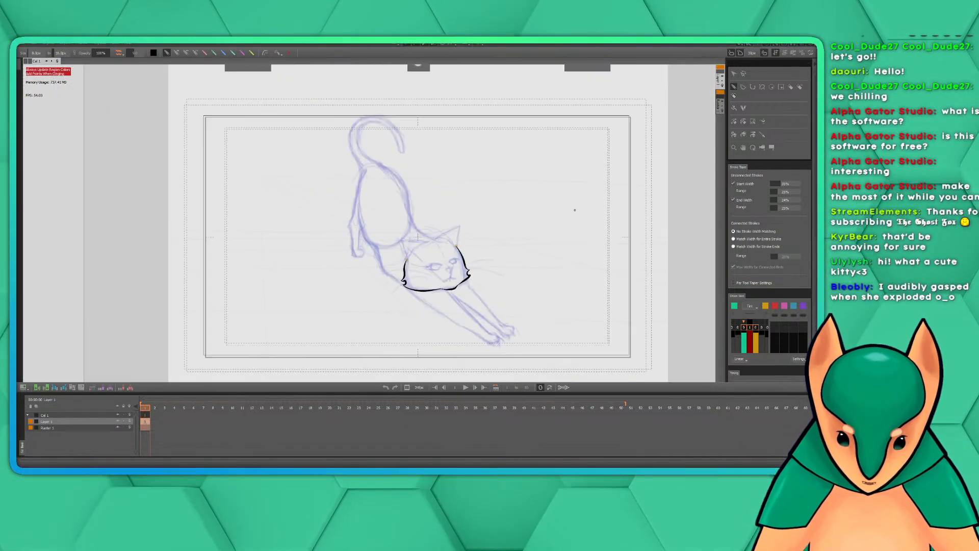
# Select the reference video with the Selection tool and scrub forward to the arched-back cat with its tail curled down
pyautogui.click(734, 74)
pyautogui.doubleClick(417, 235)
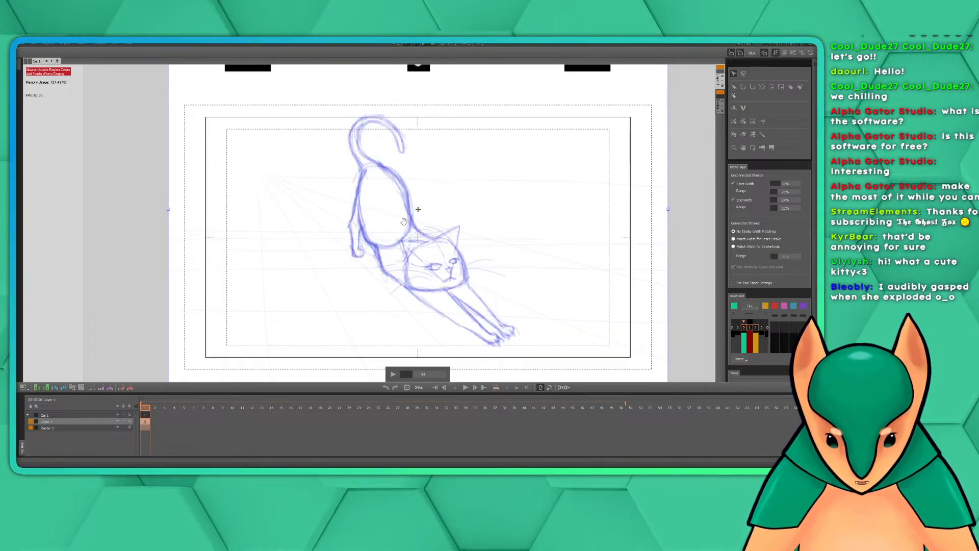
pyautogui.moveTo(403, 222); pyautogui.dragTo(403, 223)
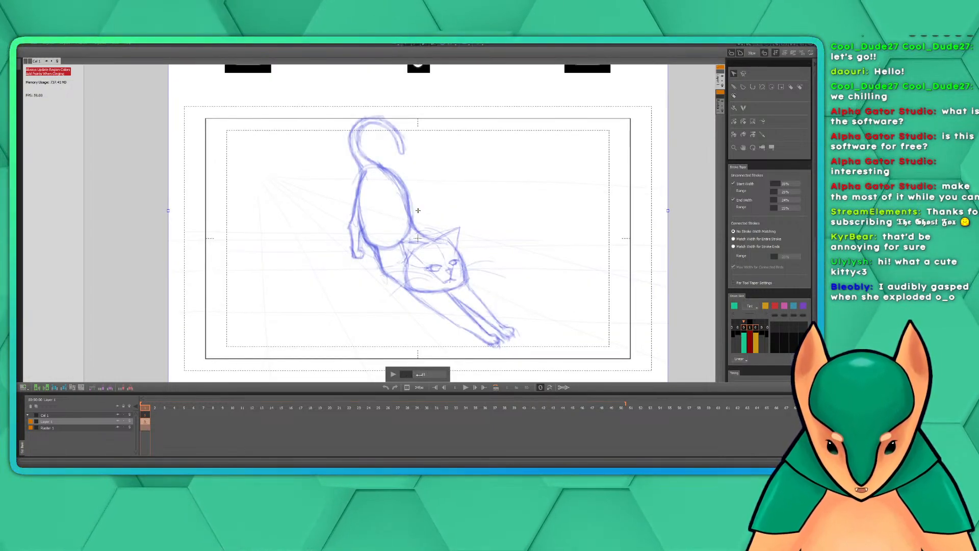
pyautogui.moveTo(419, 374); pyautogui.dragTo(447, 374)
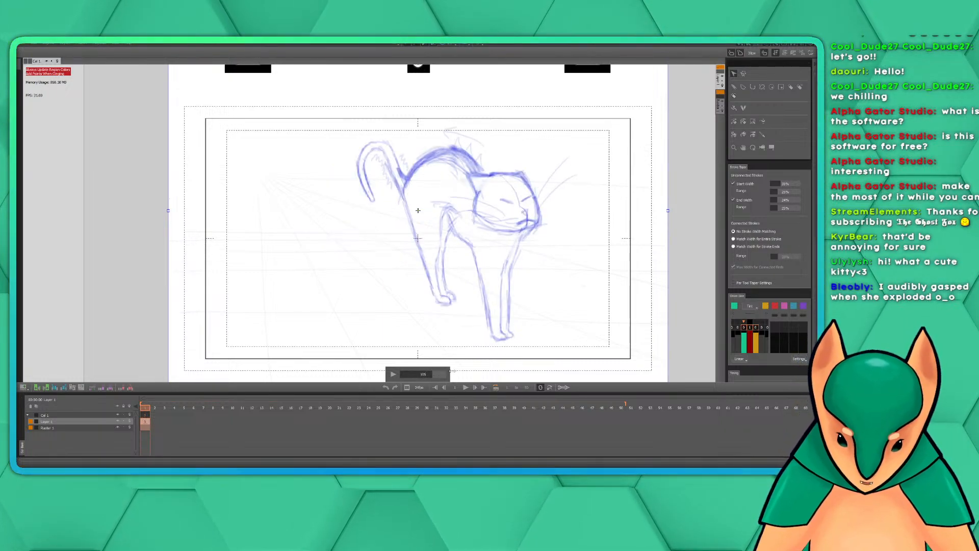
pyautogui.moveTo(453, 372); pyautogui.dragTo(454, 372)
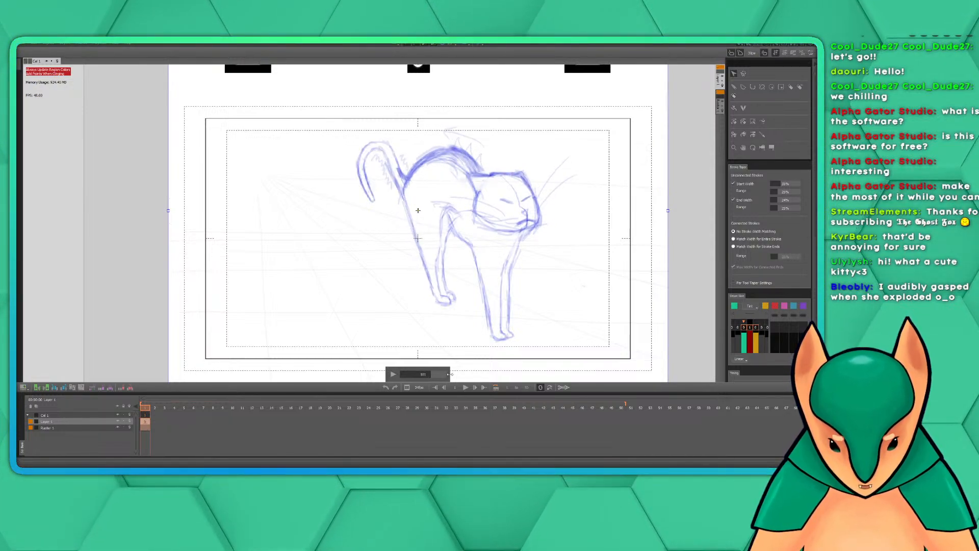
# Scrub the reference video to the arched cat with its tail raised and eyes open, and examine its face up close
pyautogui.moveTo(455, 375); pyautogui.dragTo(459, 376)
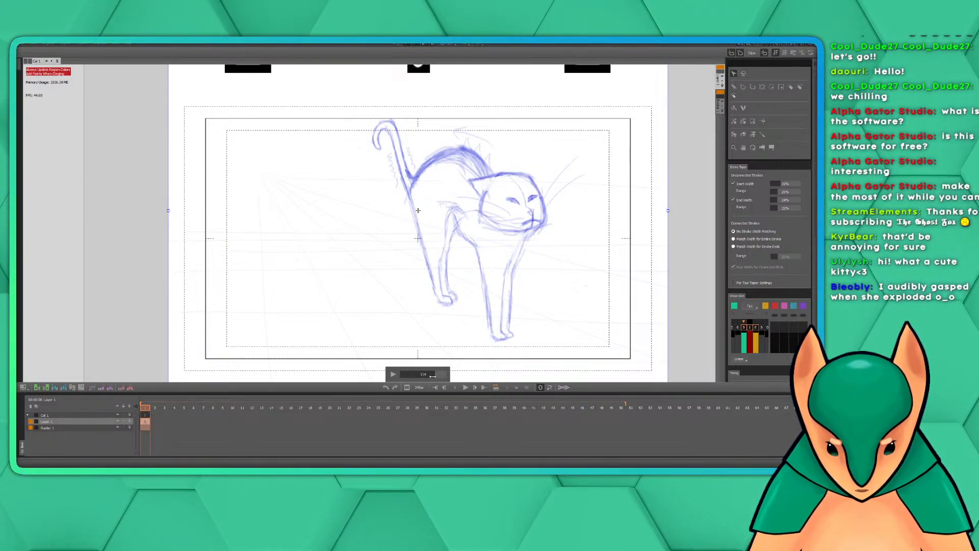
pyautogui.moveTo(432, 375); pyautogui.dragTo(434, 375)
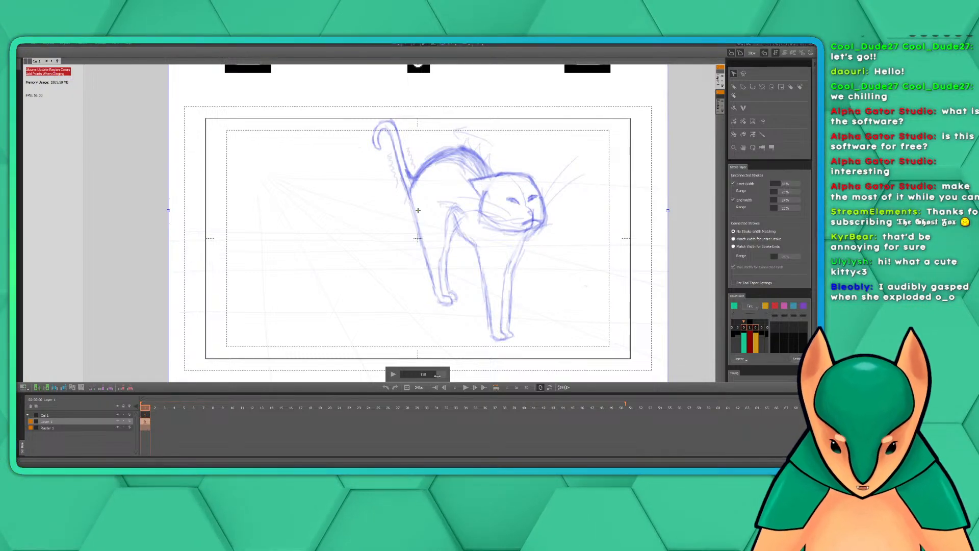
pyautogui.moveTo(441, 376)
pyautogui.mouseDown()
pyautogui.moveTo(412, 379)
pyautogui.moveTo(436, 375)
pyautogui.mouseUp()
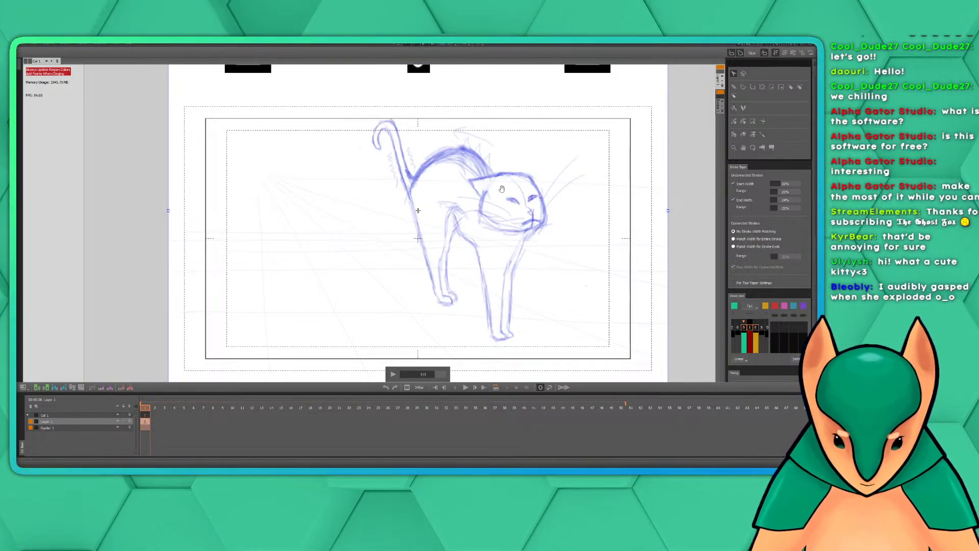
pyautogui.scroll(6, 522, 204)
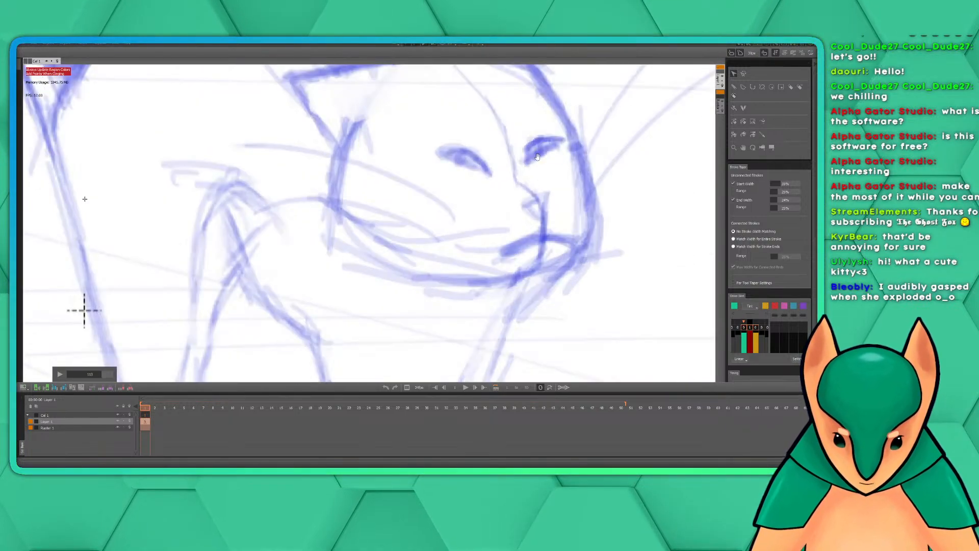
pyautogui.scroll(-6, 595, 116)
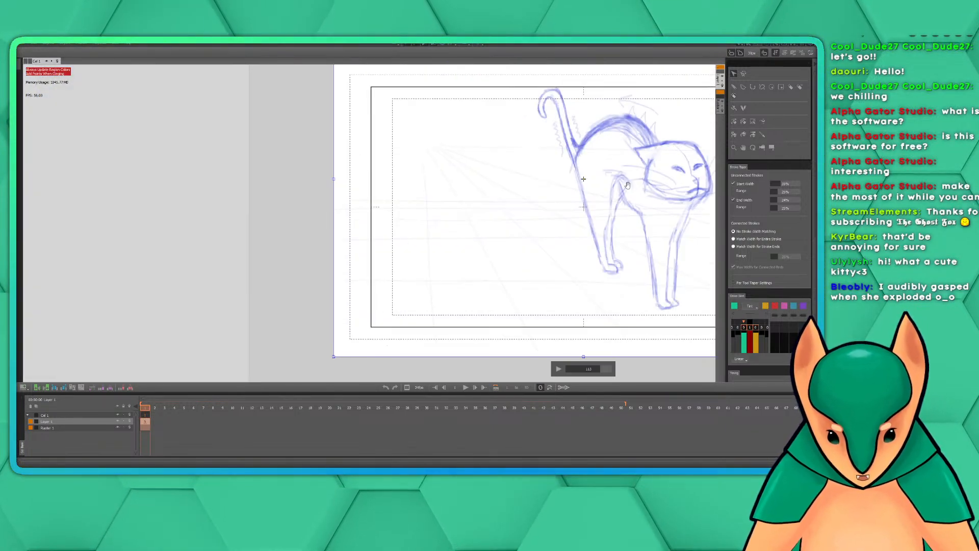
# Shift the reference video sideways off the drawing frame, compare it with the inked head outline, and reselect it with the Selection tool
pyautogui.moveTo(630, 217); pyautogui.dragTo(472, 236)
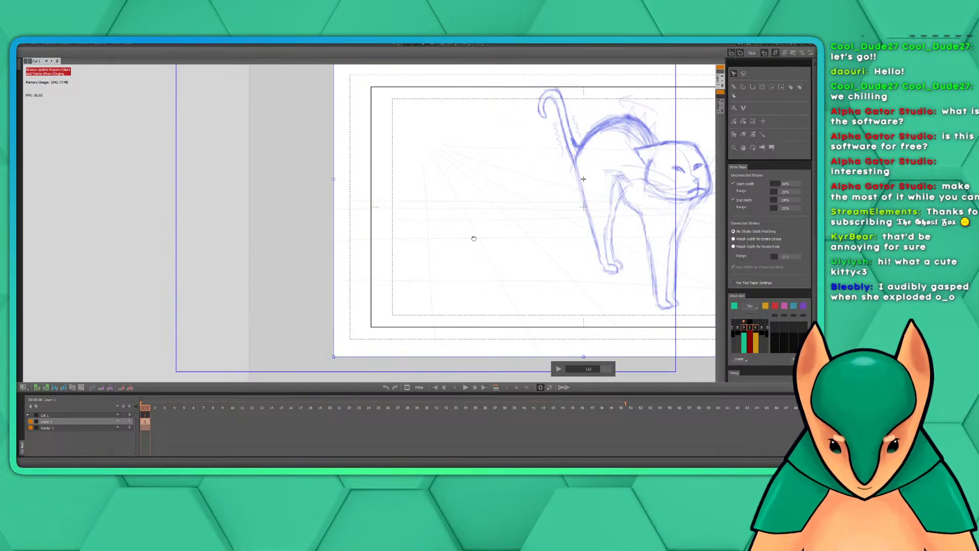
pyautogui.moveTo(532, 275); pyautogui.dragTo(495, 268)
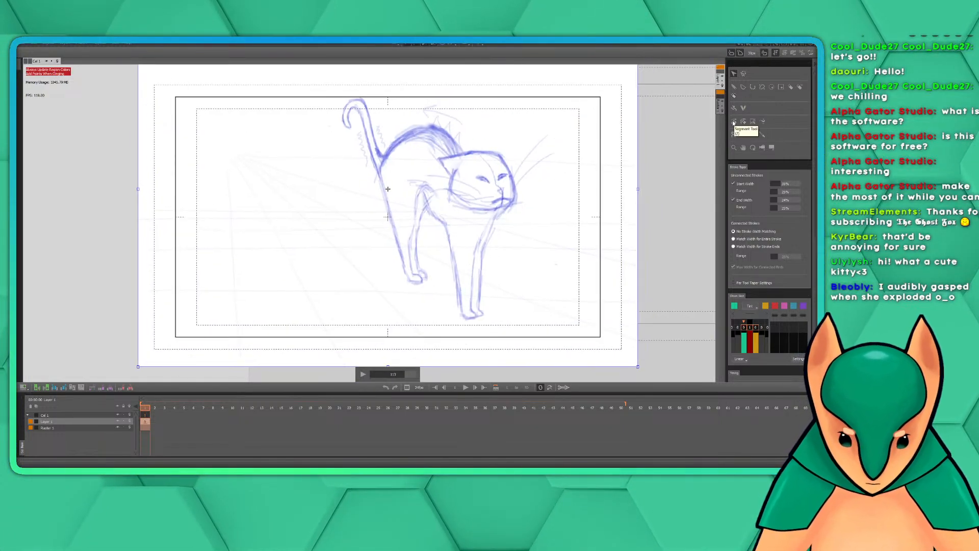
pyautogui.click(735, 87)
pyautogui.moveTo(571, 228); pyautogui.dragTo(621, 214)
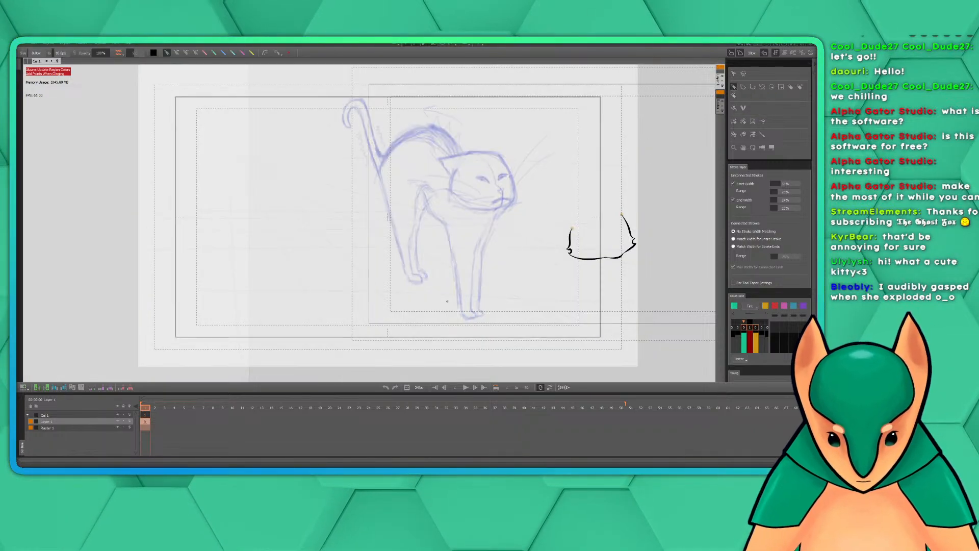
pyautogui.click(734, 73)
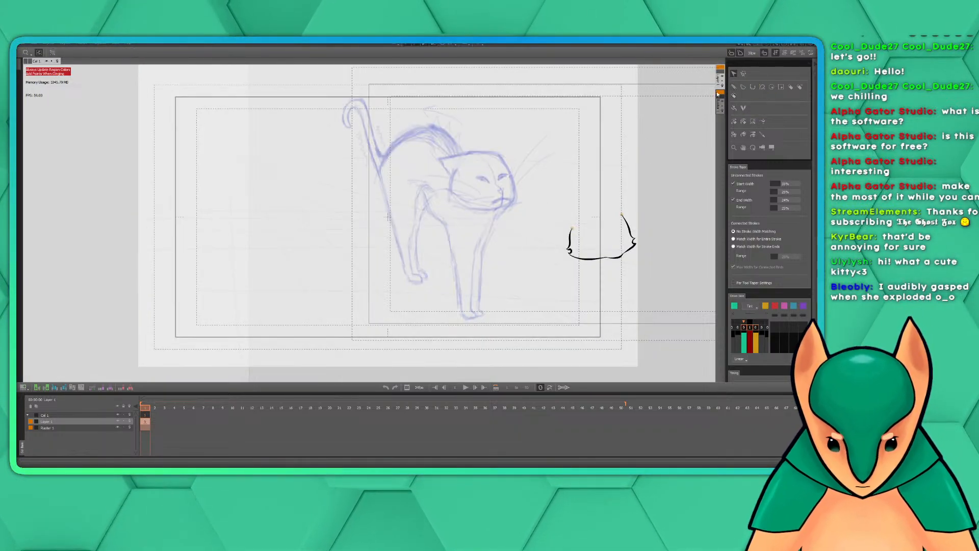
pyautogui.doubleClick(478, 214)
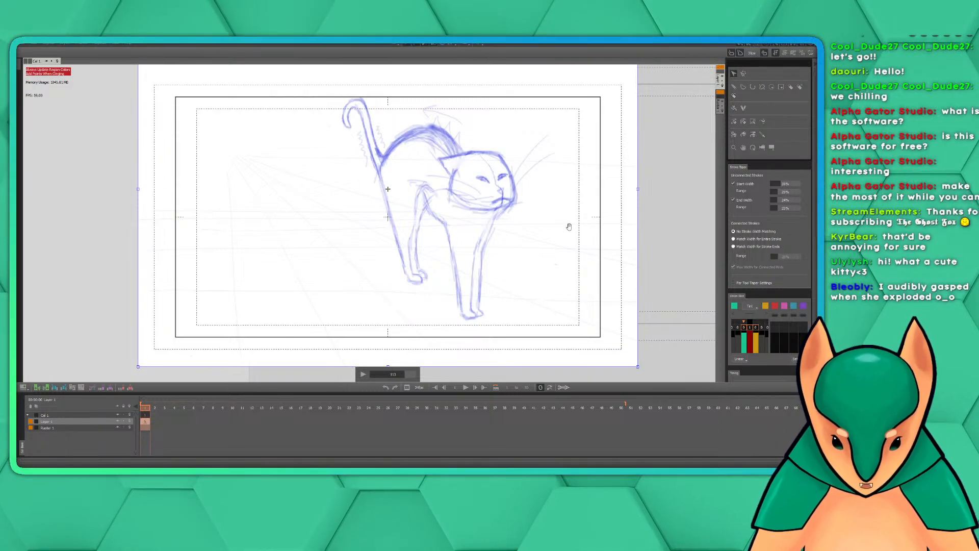
# Move the reference video around and back over the drawing frame, check it against the inked head outline, and reselect it
pyautogui.scroll(-3, 530, 210)
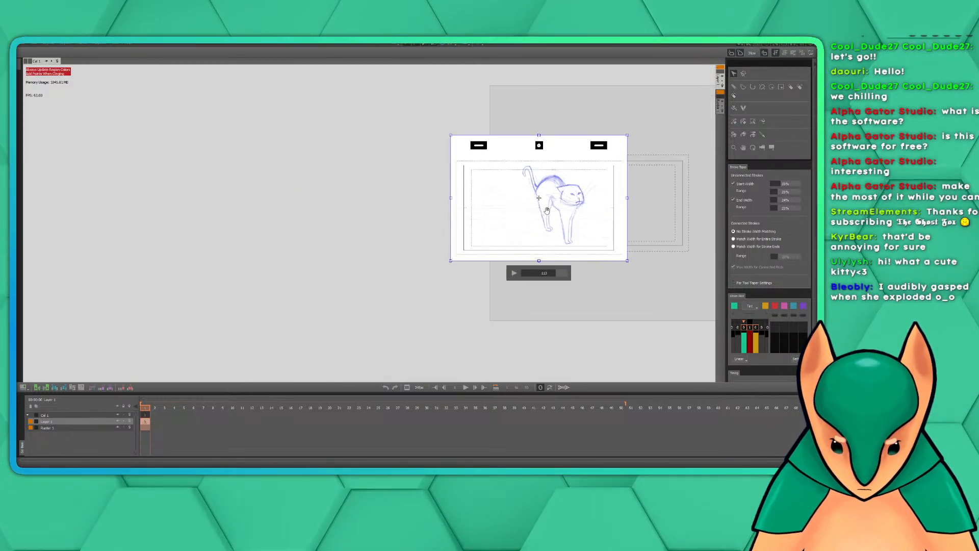
pyautogui.scroll(2, 546, 210)
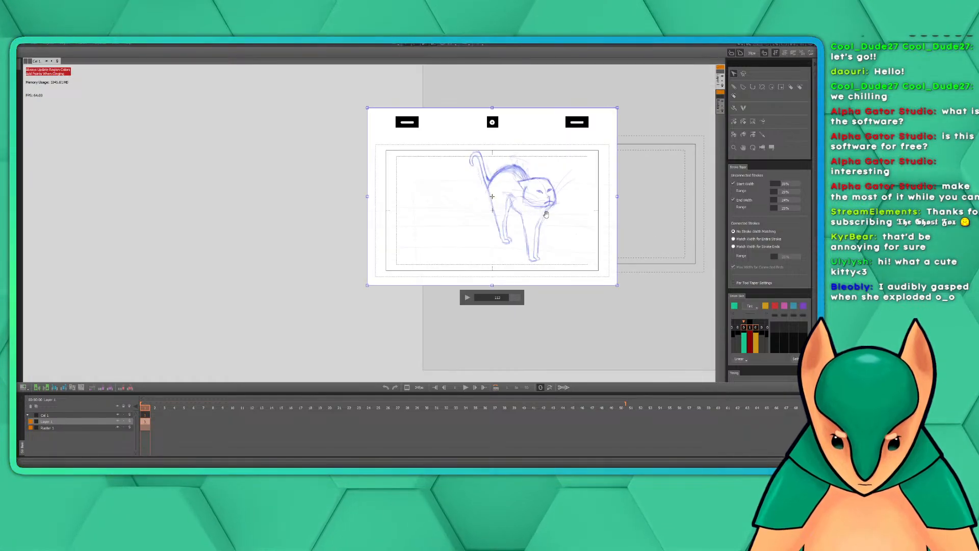
pyautogui.scroll(2, 546, 214)
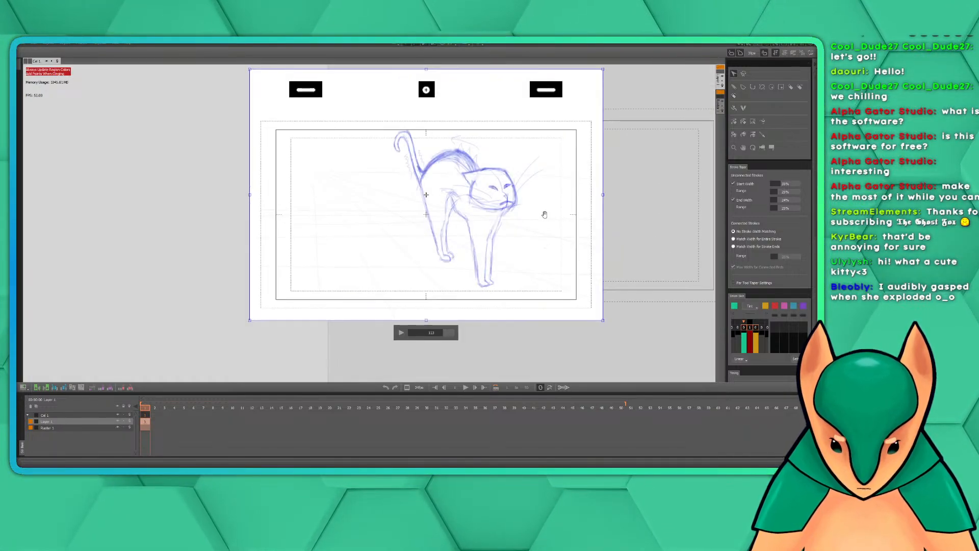
pyautogui.moveTo(487, 238)
pyautogui.mouseDown()
pyautogui.moveTo(629, 233)
pyautogui.moveTo(616, 257)
pyautogui.moveTo(627, 239)
pyautogui.mouseUp()
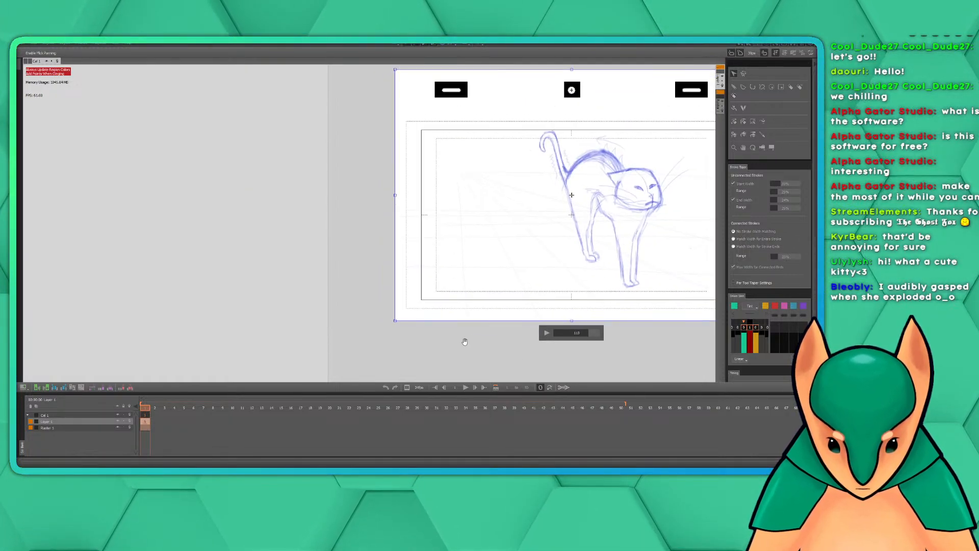
pyautogui.moveTo(502, 332)
pyautogui.mouseDown()
pyautogui.moveTo(335, 356)
pyautogui.moveTo(342, 344)
pyautogui.mouseUp()
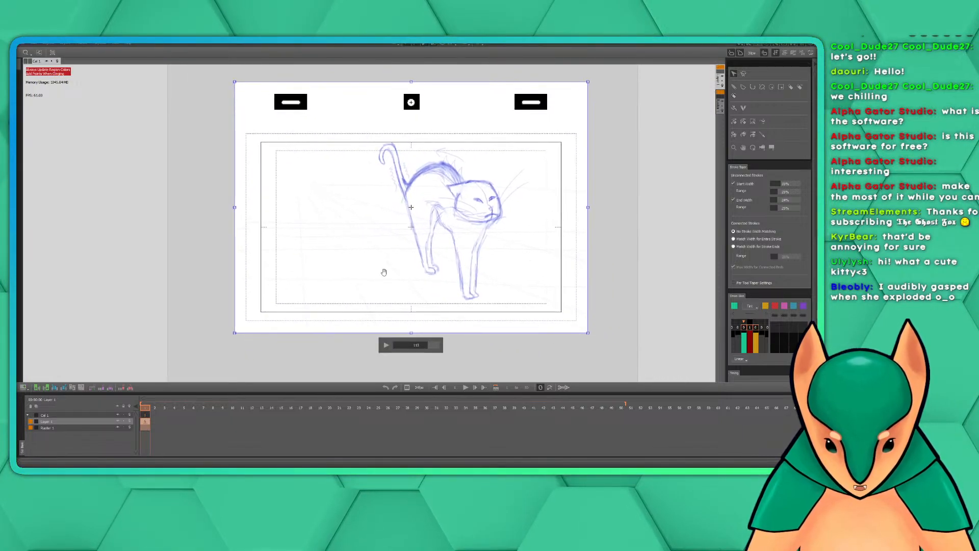
pyautogui.moveTo(654, 224); pyautogui.dragTo(512, 380)
pyautogui.moveTo(576, 176); pyautogui.dragTo(610, 115)
pyautogui.moveTo(596, 320); pyautogui.dragTo(663, 203)
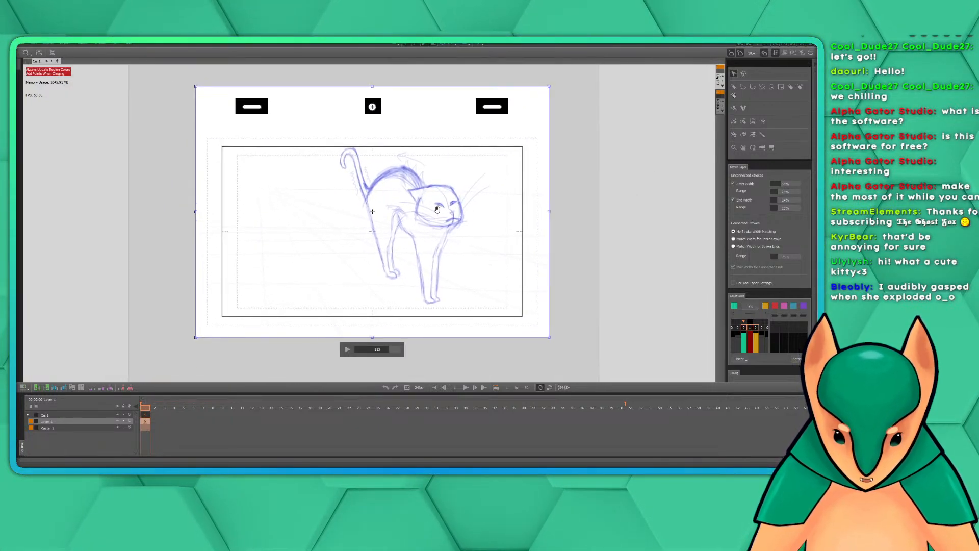
pyautogui.moveTo(436, 212)
pyautogui.mouseDown()
pyautogui.moveTo(475, 233)
pyautogui.moveTo(612, 234)
pyautogui.moveTo(470, 250)
pyautogui.moveTo(411, 241)
pyautogui.moveTo(461, 256)
pyautogui.moveTo(473, 247)
pyautogui.moveTo(442, 275)
pyautogui.moveTo(483, 248)
pyautogui.mouseUp()
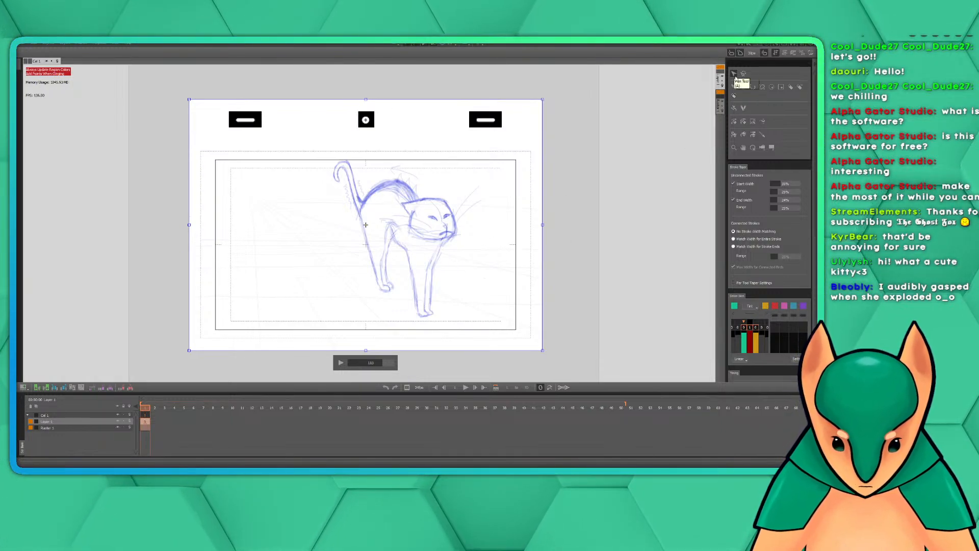
pyautogui.click(735, 87)
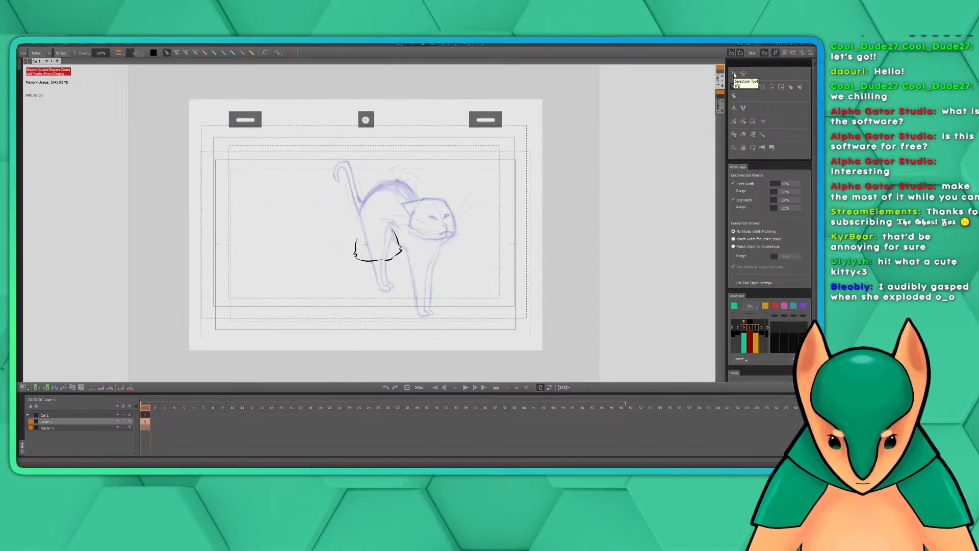
pyautogui.click(735, 73)
pyautogui.click(472, 225)
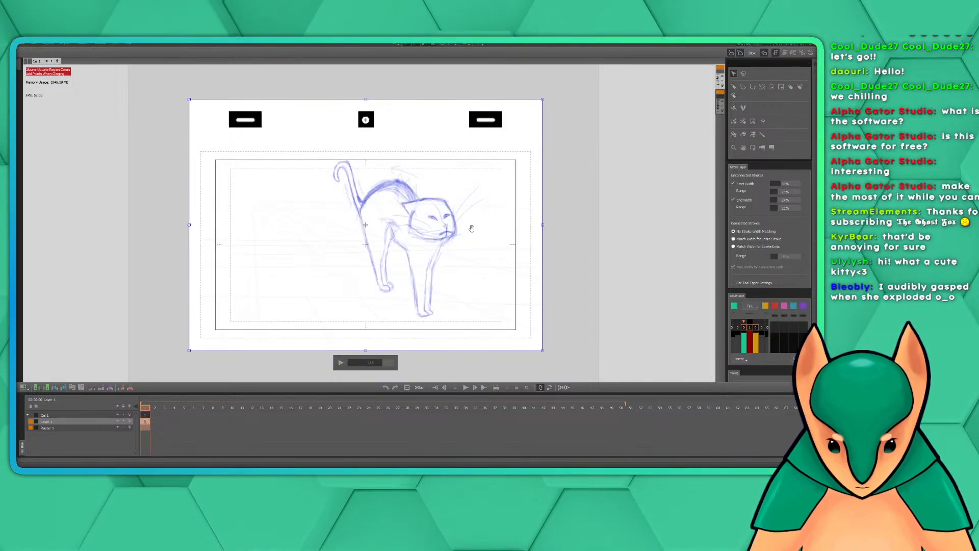
# Scrub the reference video back to the stretching cat with its front legs extended and its tail curled up
pyautogui.click(366, 362)
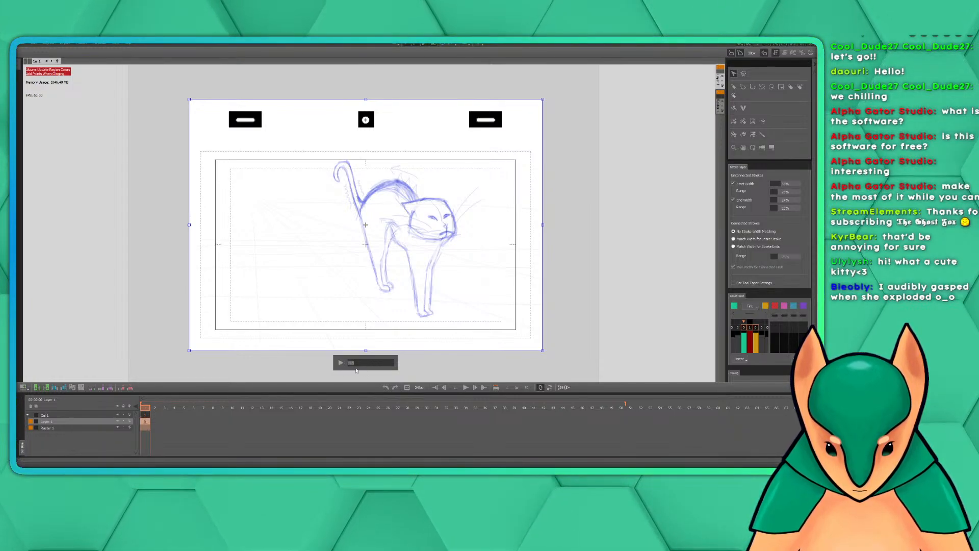
pyautogui.moveTo(378, 365); pyautogui.dragTo(358, 363)
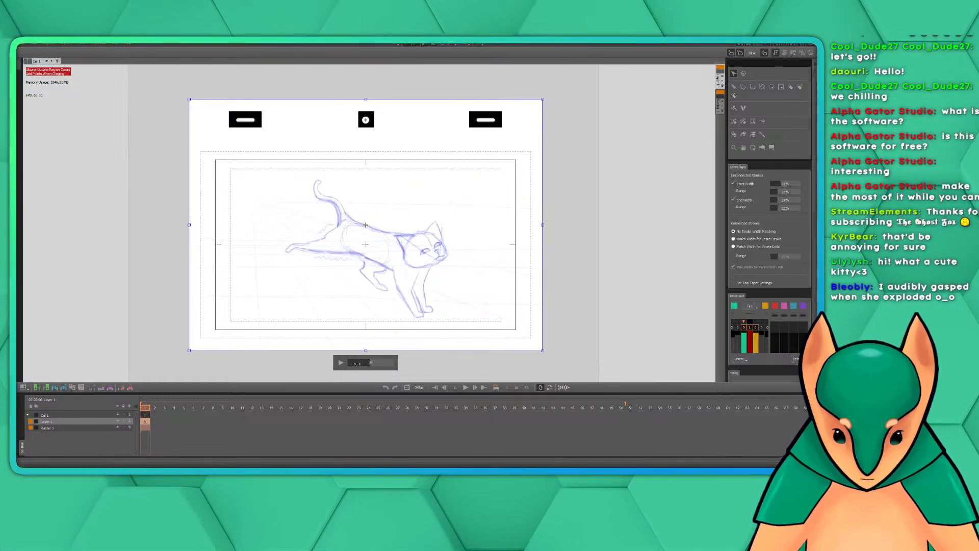
pyautogui.moveTo(357, 363); pyautogui.dragTo(341, 363)
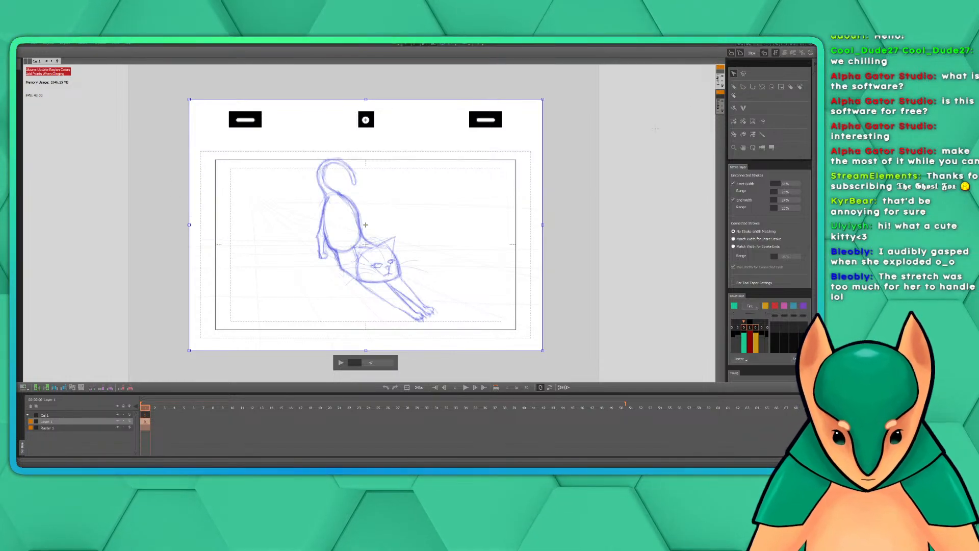
# Move the reference video upward to bring the stretching cat's head sketch to the position of the inked outline
pyautogui.moveTo(441, 256)
pyautogui.mouseDown()
pyautogui.moveTo(427, 250)
pyautogui.moveTo(446, 280)
pyautogui.moveTo(434, 241)
pyautogui.moveTo(456, 263)
pyautogui.mouseUp()
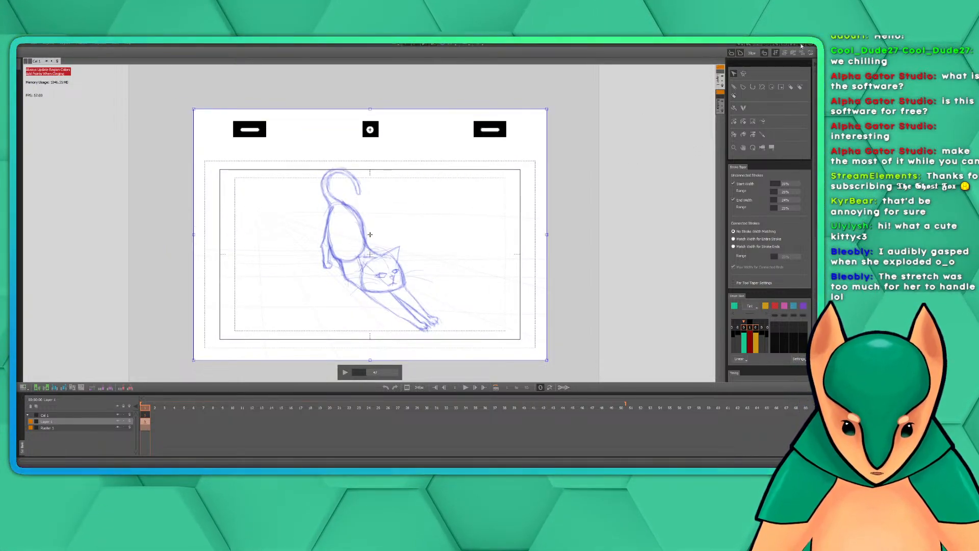
pyautogui.moveTo(438, 261); pyautogui.dragTo(442, 264)
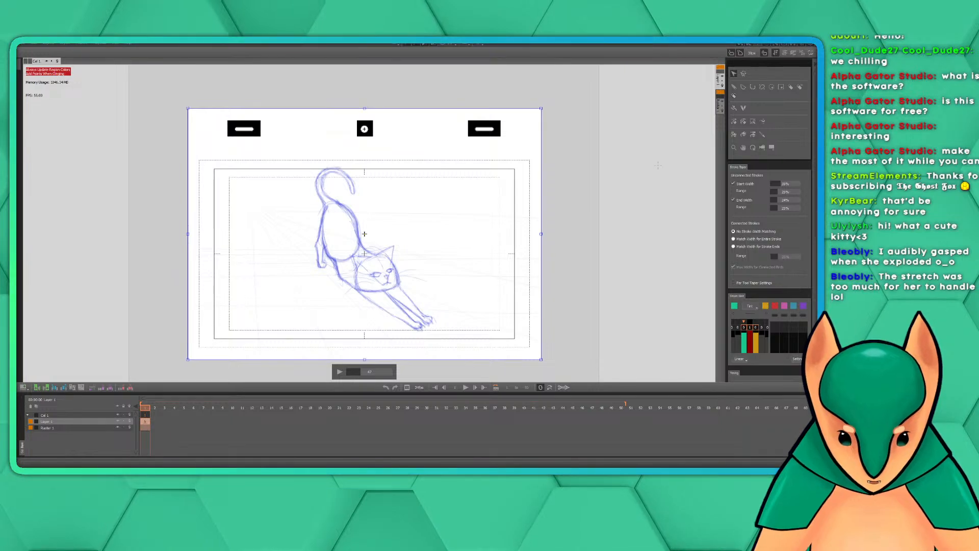
pyautogui.press('Escape')
pyautogui.press('t')
pyautogui.moveTo(458, 272)
pyautogui.mouseDown()
pyautogui.moveTo(461, 258)
pyautogui.moveTo(471, 261)
pyautogui.mouseUp()
pyautogui.press('t')
pyautogui.press('t')
pyautogui.press('t')
pyautogui.press('t')
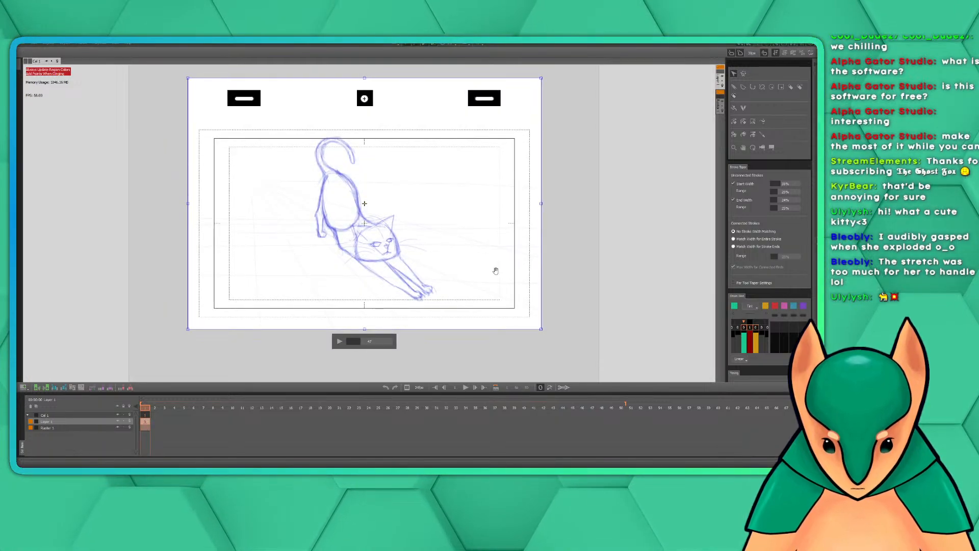
pyautogui.press('t')
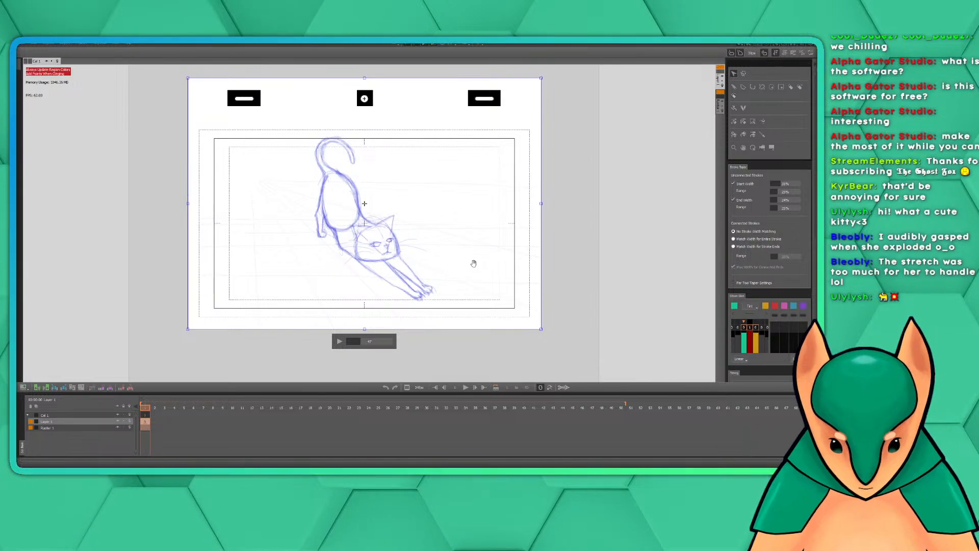
# Fine-tune the reference video's position so the sketched jaw lines up with the inked head outline, and deselect it
pyautogui.moveTo(473, 264); pyautogui.dragTo(473, 263)
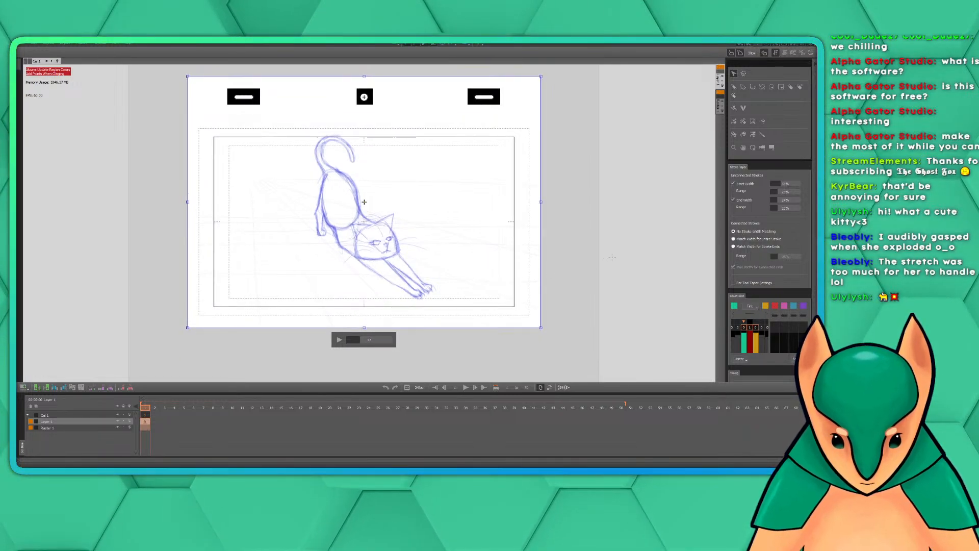
pyautogui.click(551, 274)
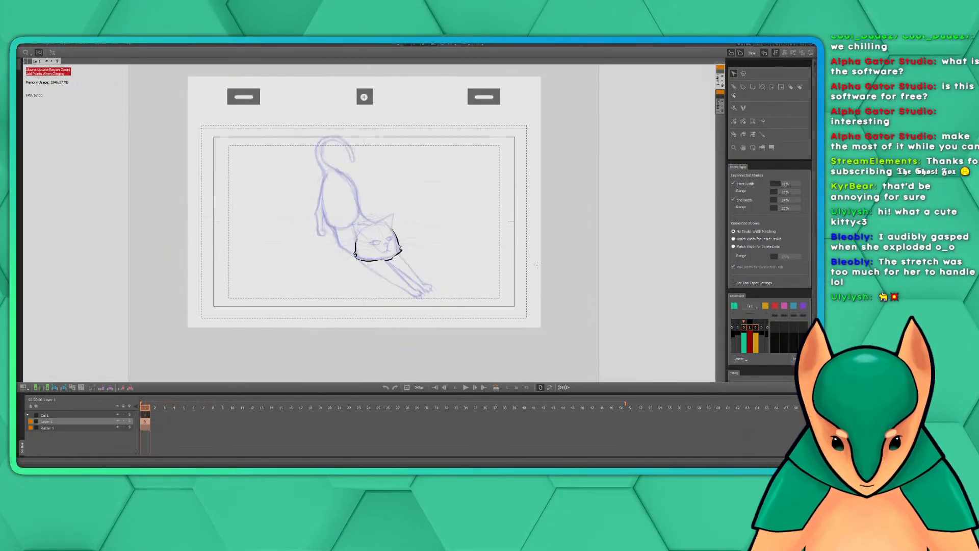
pyautogui.doubleClick(453, 254)
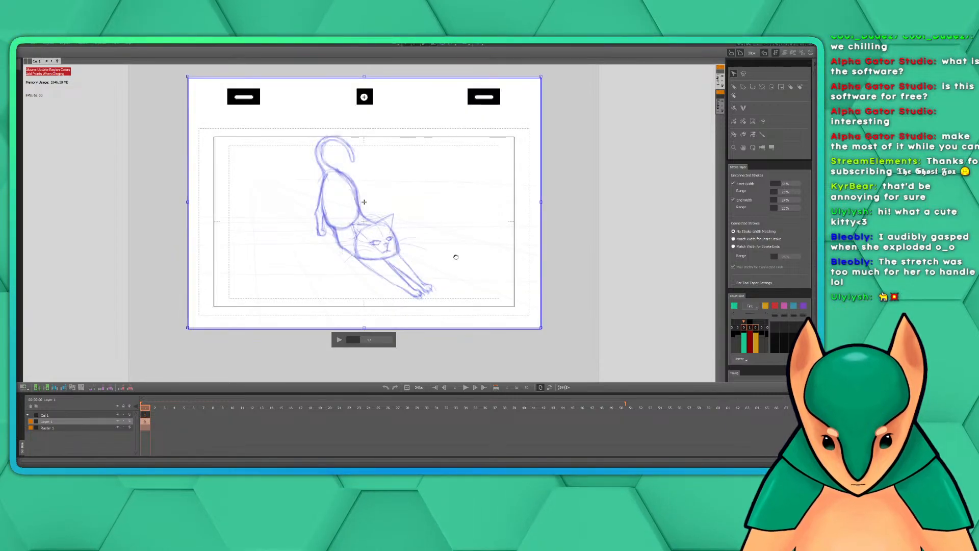
pyautogui.moveTo(457, 257); pyautogui.dragTo(457, 257)
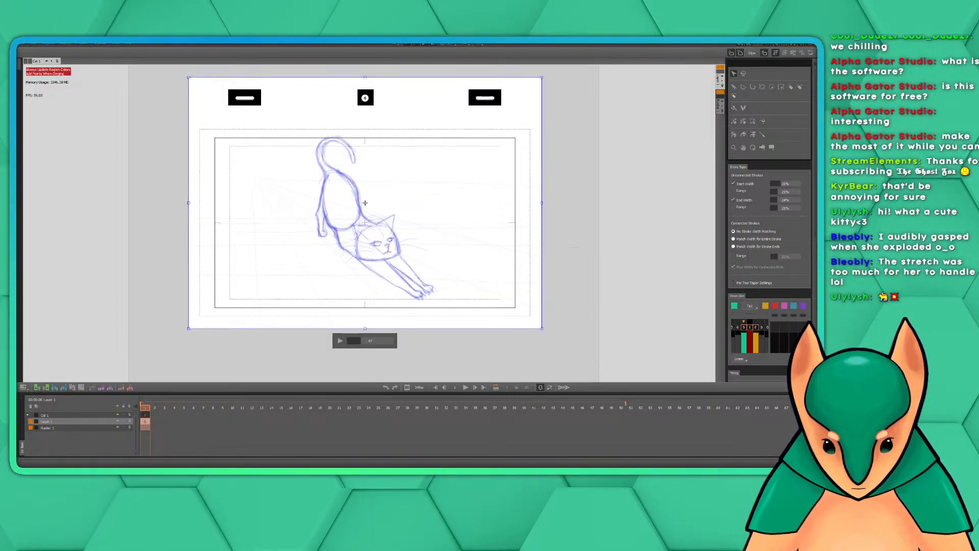
pyautogui.click(553, 274)
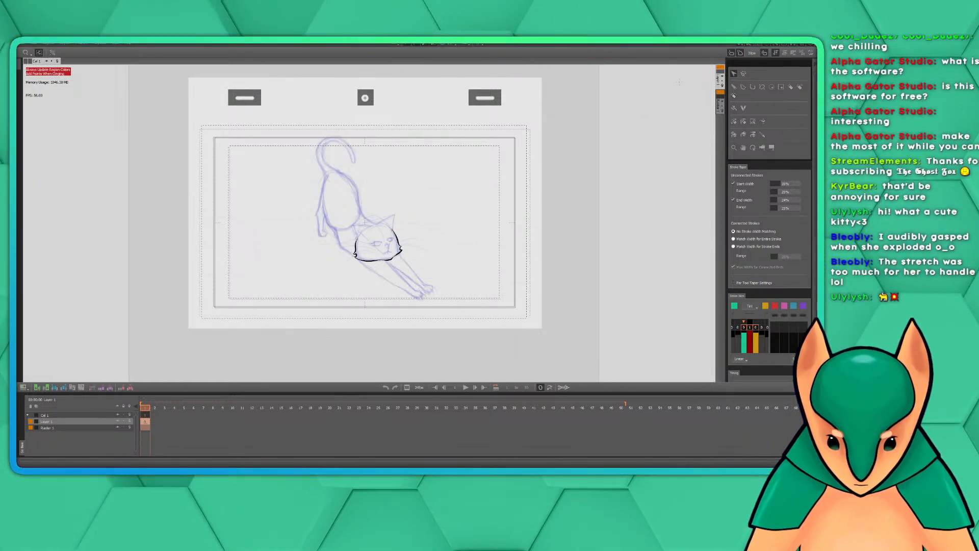
# Ink the outer edge of the cat's right-hand ear from its tip down to the cheek line
pyautogui.hotkey('alt', 'b')
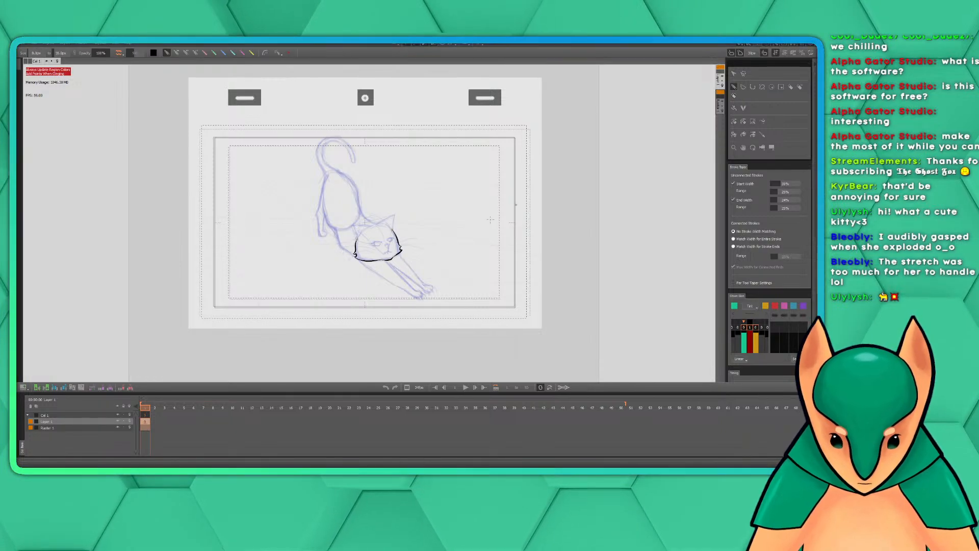
pyautogui.moveTo(408, 217); pyautogui.dragTo(455, 242)
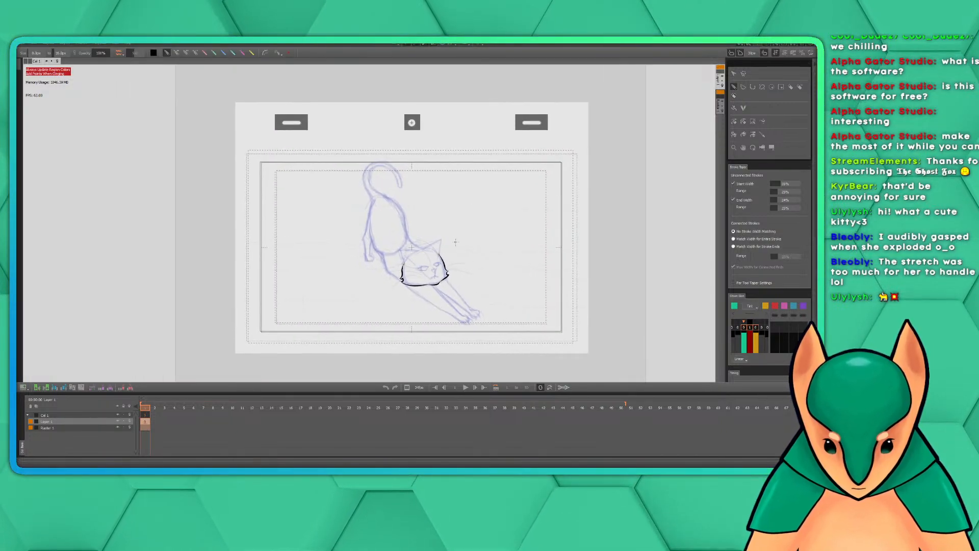
pyautogui.scroll(6, 450, 263)
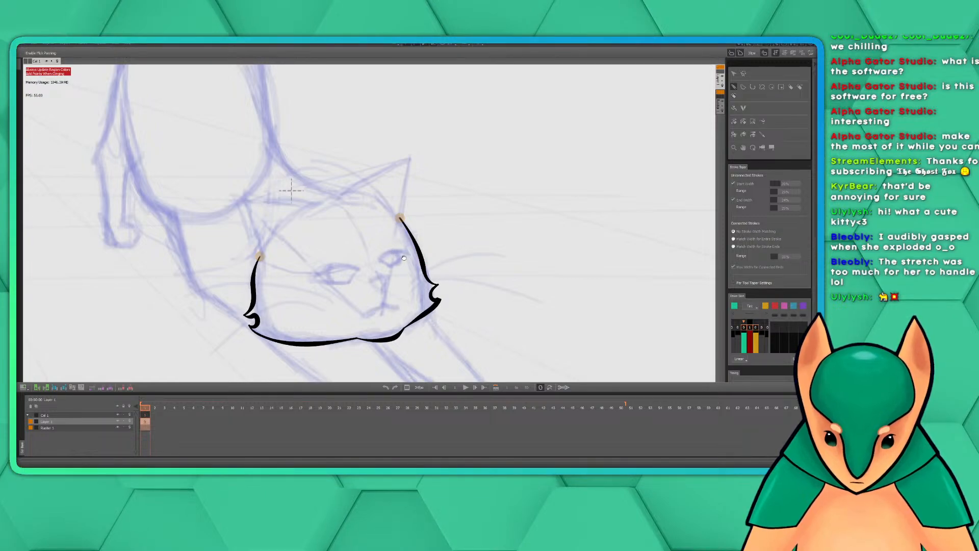
pyautogui.moveTo(397, 238); pyautogui.dragTo(459, 254)
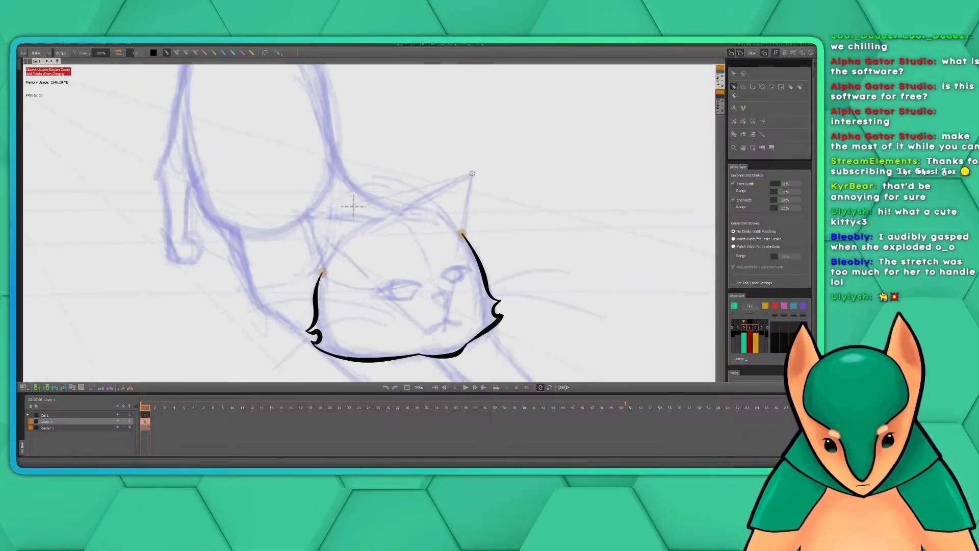
pyautogui.moveTo(472, 173); pyautogui.dragTo(462, 234)
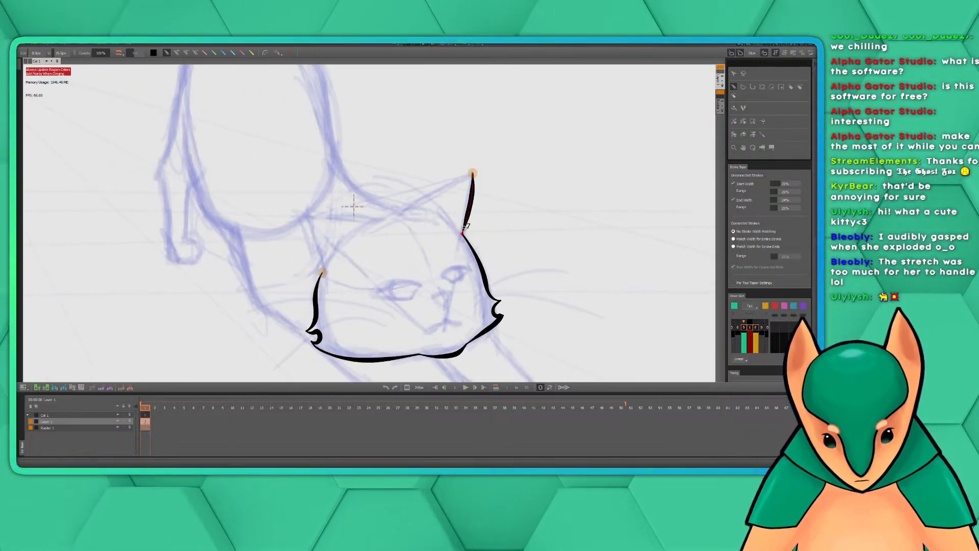
# Ink the inner edge of the right-hand ear from the tip to the top of the head, redrawing the stroke for a cleaner line
pyautogui.moveTo(474, 174); pyautogui.dragTo(407, 214)
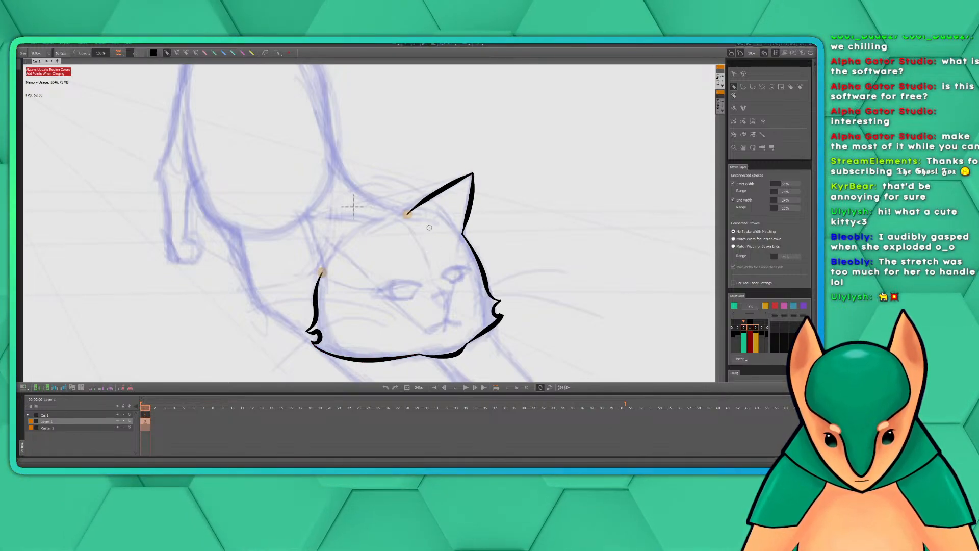
pyautogui.hotkey('ctrl', 'z')
pyautogui.moveTo(474, 173); pyautogui.dragTo(405, 213)
pyautogui.hotkey('ctrl', 'z')
pyautogui.moveTo(474, 174); pyautogui.dragTo(403, 214)
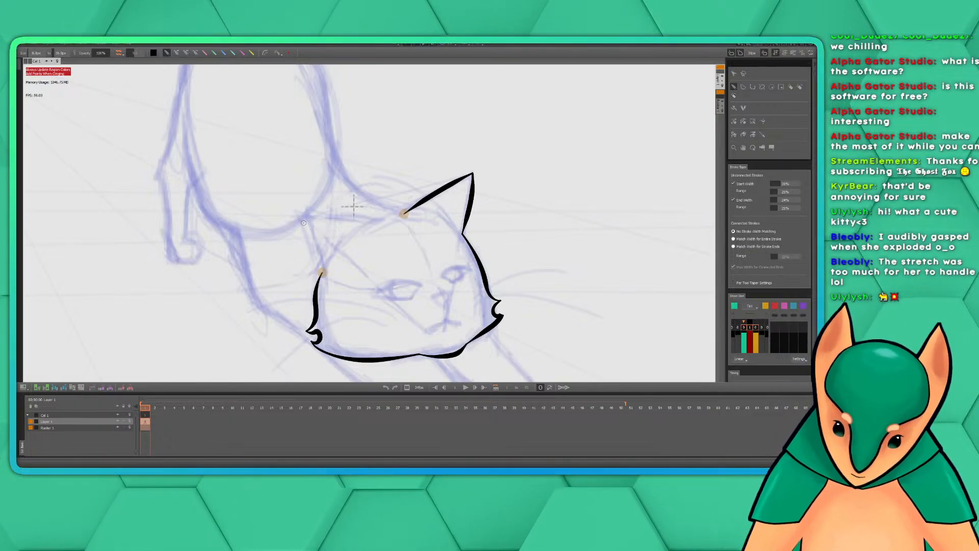
# Ink the cat's left-hand ear, with the outer edge meeting the cheek line and the upper edge running toward the top of the head
pyautogui.moveTo(299, 220); pyautogui.dragTo(323, 273)
pyautogui.hotkey('ctrl', 'z')
pyautogui.moveTo(299, 218); pyautogui.dragTo(323, 273)
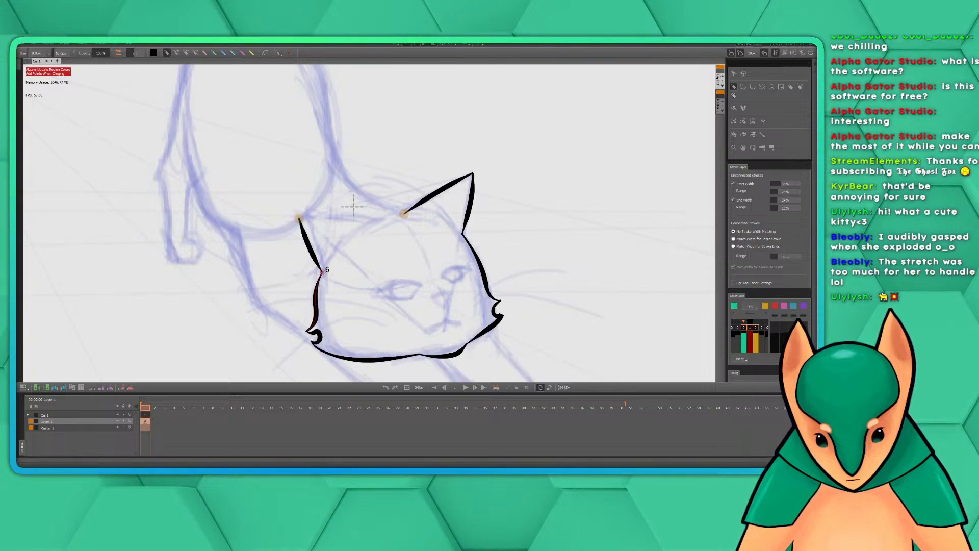
pyautogui.moveTo(374, 220); pyautogui.dragTo(300, 218)
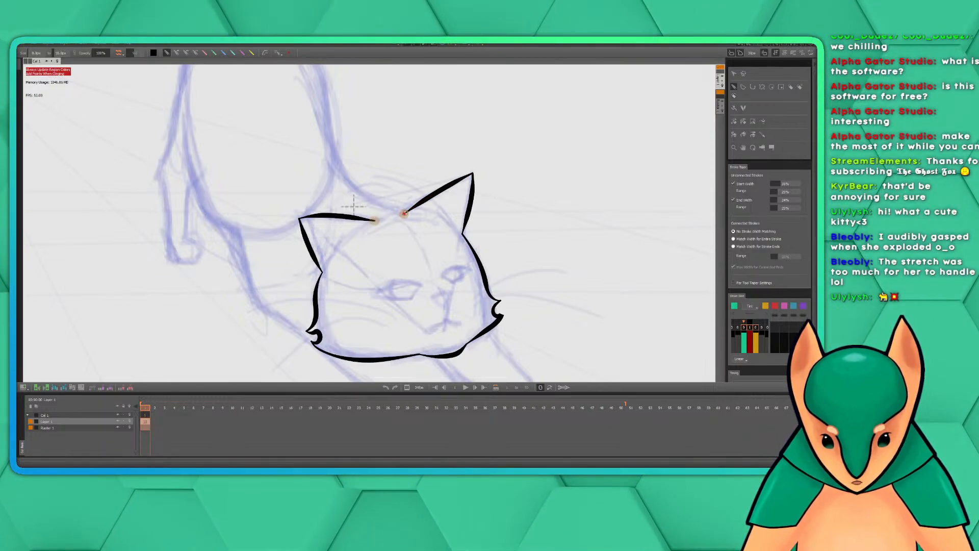
# Ink the top of the cat's head, joining the inner ends of both ears with a short curved stroke
pyautogui.moveTo(404, 213); pyautogui.dragTo(374, 221)
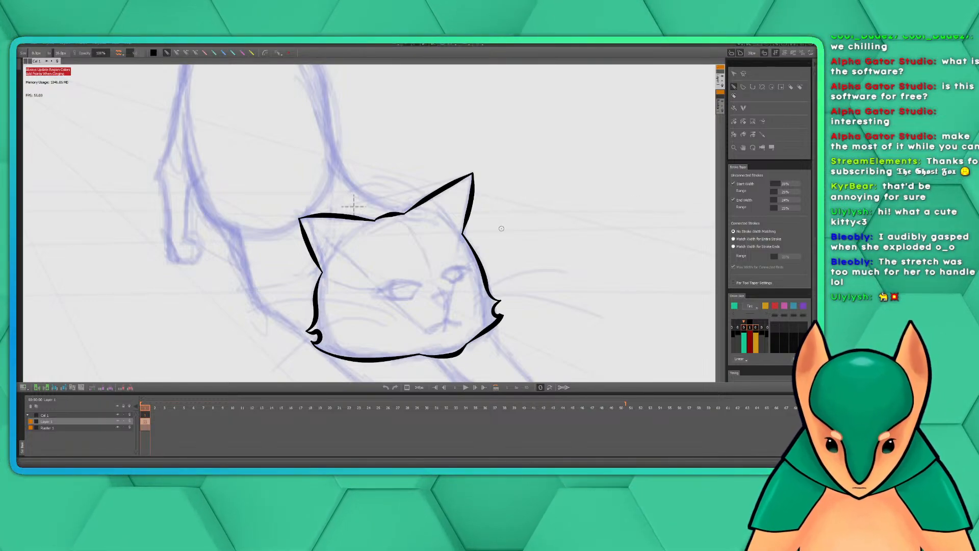
# Try to ink the upper lid of the cat's right-hand eye over the sketch, and undo the stroke
pyautogui.moveTo(531, 249)
pyautogui.mouseDown()
pyautogui.moveTo(513, 198)
pyautogui.moveTo(507, 215)
pyautogui.moveTo(547, 201)
pyautogui.moveTo(514, 241)
pyautogui.moveTo(529, 207)
pyautogui.mouseUp()
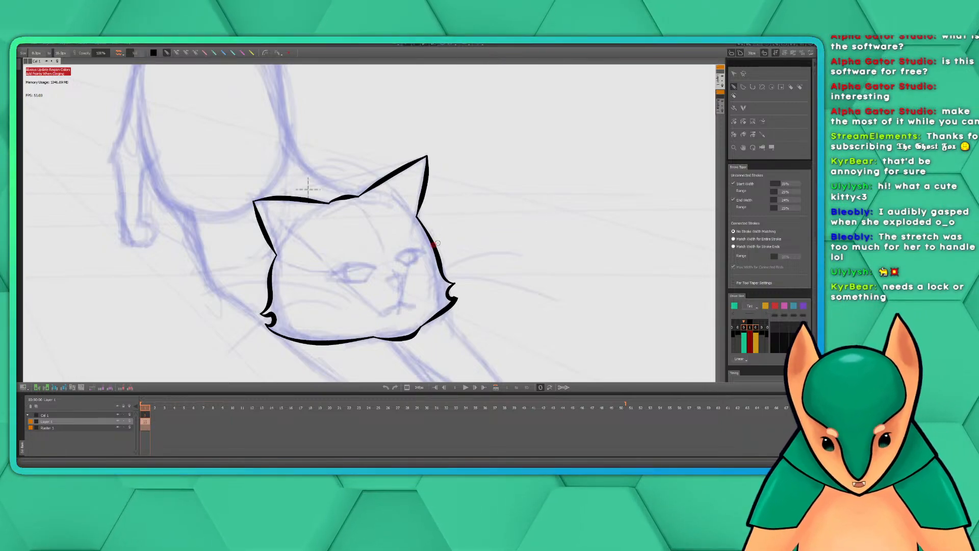
pyautogui.moveTo(471, 246); pyautogui.dragTo(488, 201)
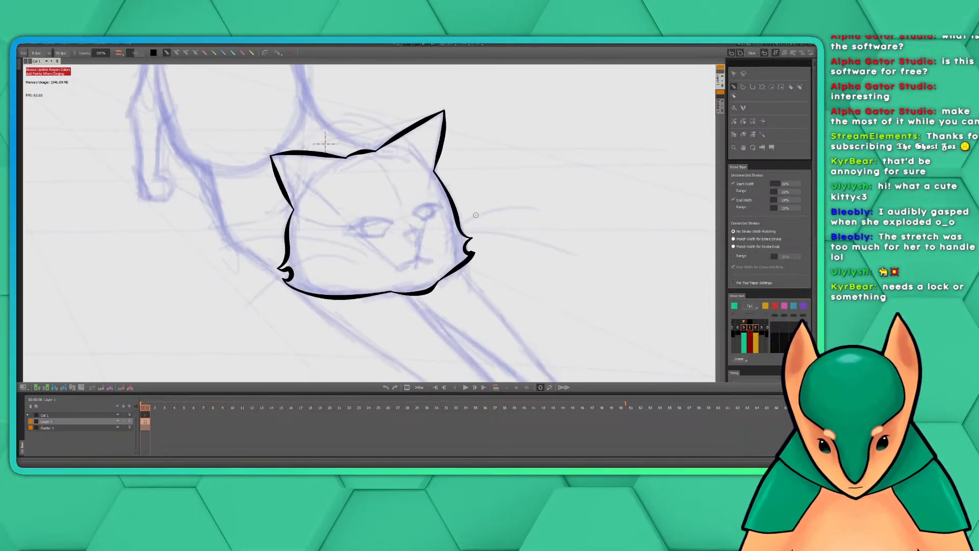
pyautogui.scroll(1, 477, 217)
pyautogui.moveTo(469, 239); pyautogui.dragTo(516, 207)
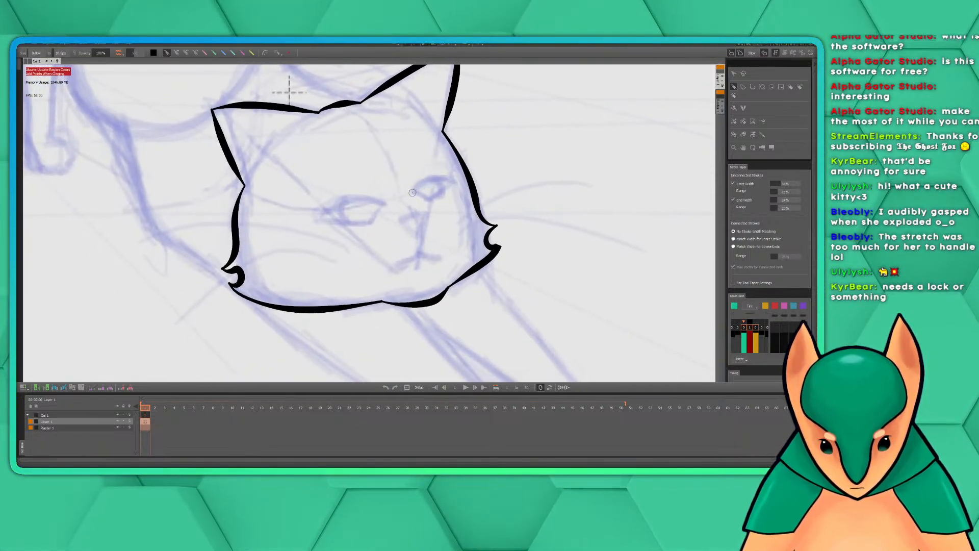
pyautogui.moveTo(413, 193)
pyautogui.mouseDown()
pyautogui.moveTo(429, 177)
pyautogui.moveTo(447, 181)
pyautogui.mouseUp()
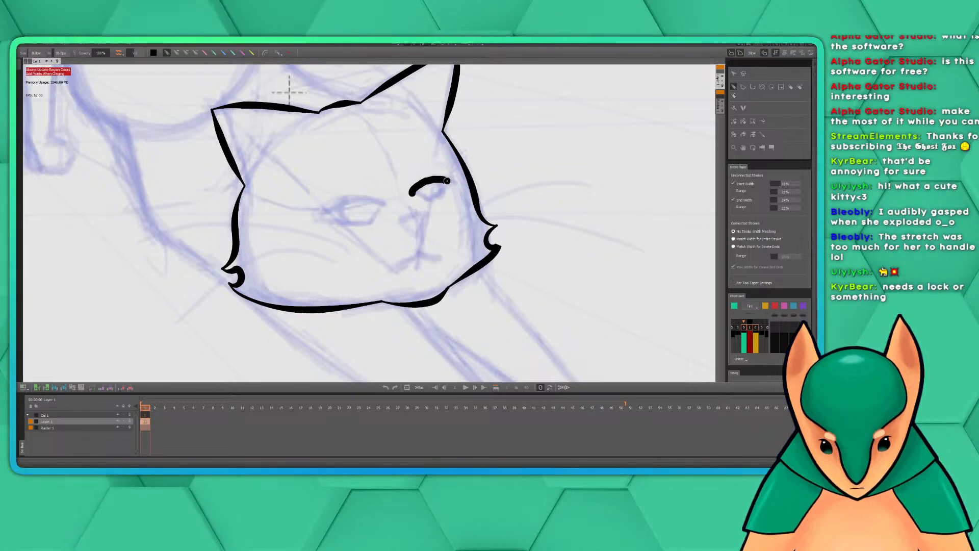
pyautogui.hotkey('ctrl', 'z')
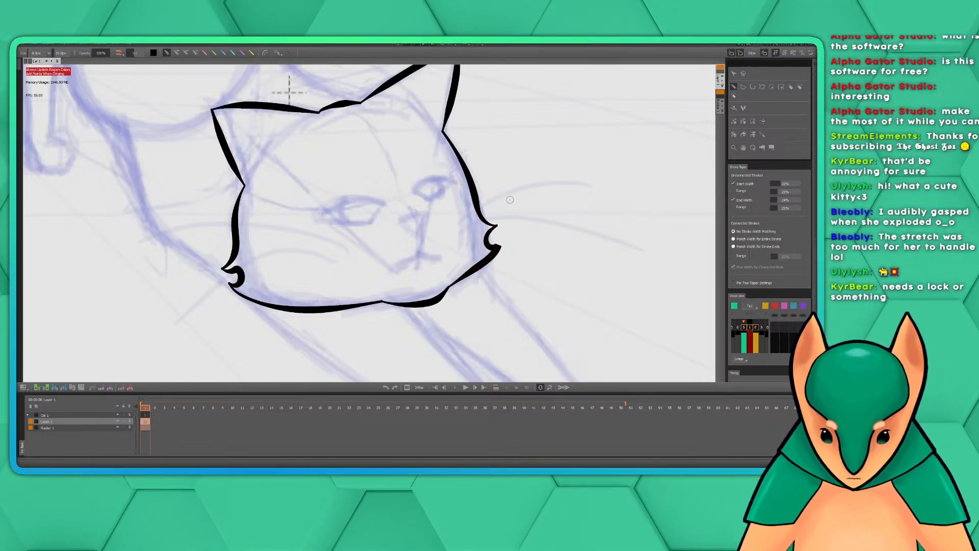
# Ink the inner edge of the left-hand front leg from the jaw line down, and round off its paw
pyautogui.moveTo(520, 174)
pyautogui.mouseDown()
pyautogui.moveTo(568, 240)
pyautogui.moveTo(488, 212)
pyautogui.moveTo(481, 195)
pyautogui.moveTo(530, 148)
pyautogui.mouseUp()
pyautogui.scroll(-3, 530, 148)
pyautogui.moveTo(543, 236); pyautogui.dragTo(458, 234)
pyautogui.scroll(2, 459, 238)
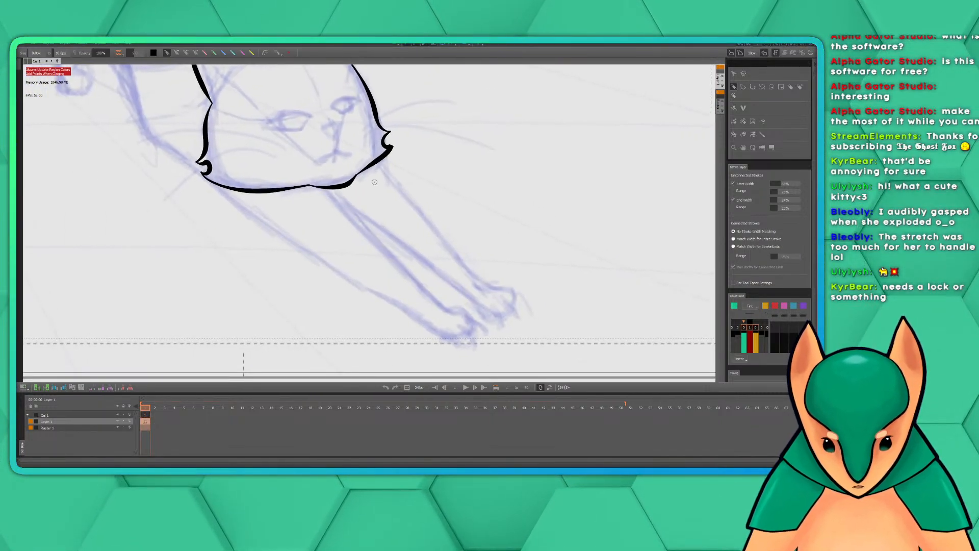
pyautogui.click(322, 187)
pyautogui.moveTo(323, 187); pyautogui.dragTo(451, 310)
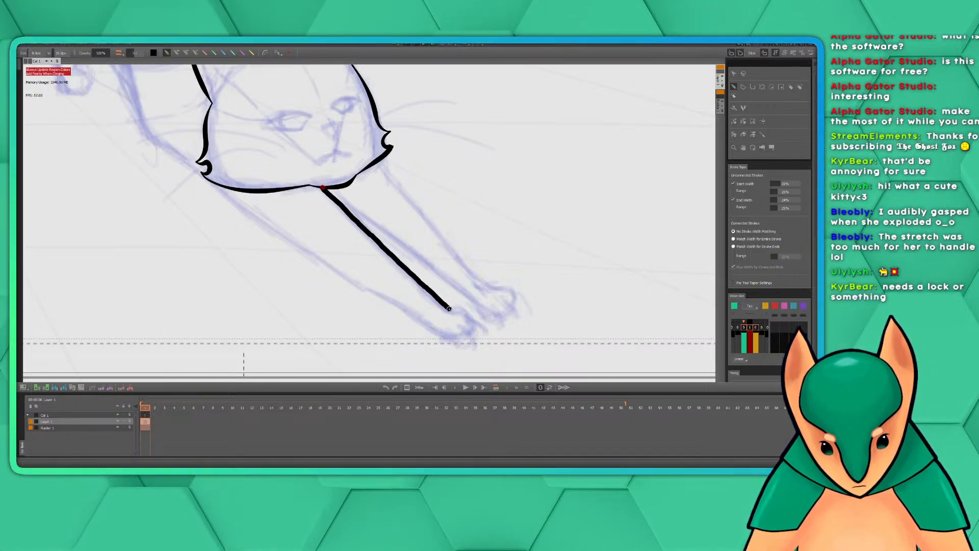
pyautogui.click(452, 310)
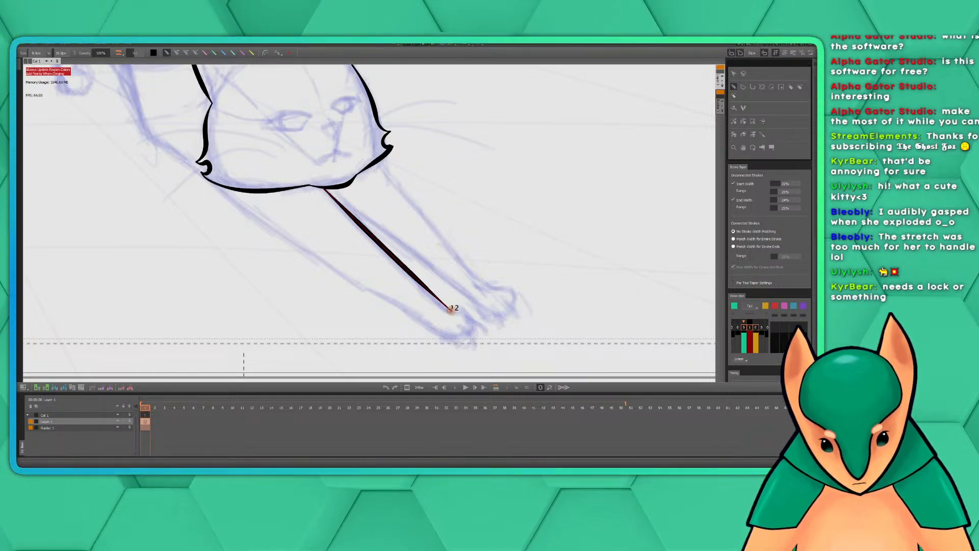
pyautogui.moveTo(459, 308)
pyautogui.mouseDown()
pyautogui.moveTo(475, 329)
pyautogui.moveTo(431, 335)
pyautogui.mouseUp()
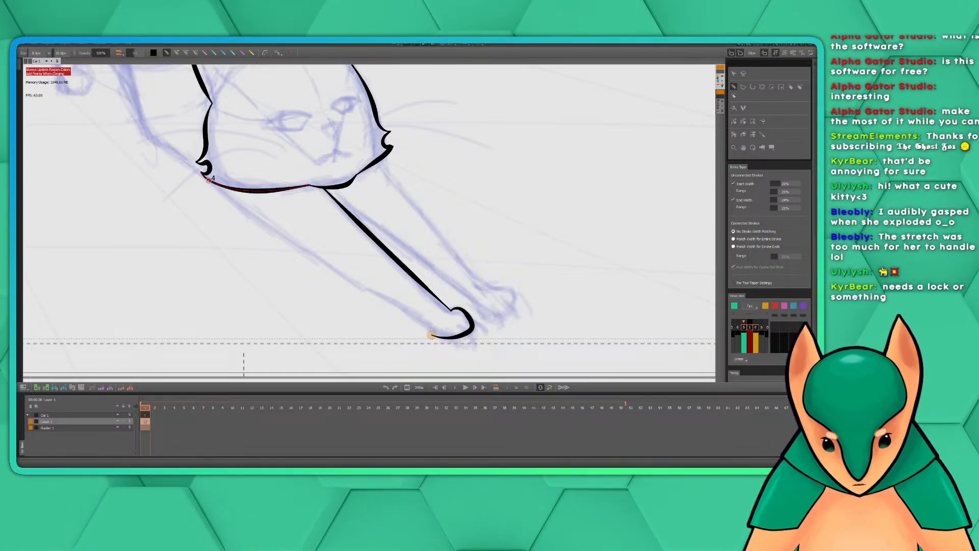
# Ink the outer edge of the left-hand front leg from the cheek to the paw, redrawing the stroke for a straighter line
pyautogui.moveTo(209, 182)
pyautogui.mouseDown()
pyautogui.moveTo(347, 282)
pyautogui.moveTo(433, 335)
pyautogui.mouseUp()
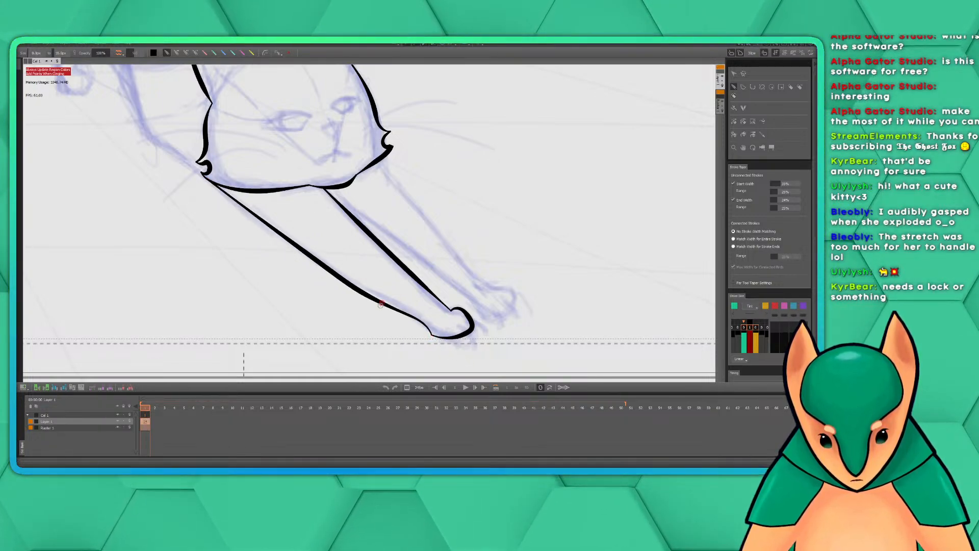
pyautogui.hotkey('ctrl', 'z')
pyautogui.moveTo(217, 186); pyautogui.dragTo(434, 334)
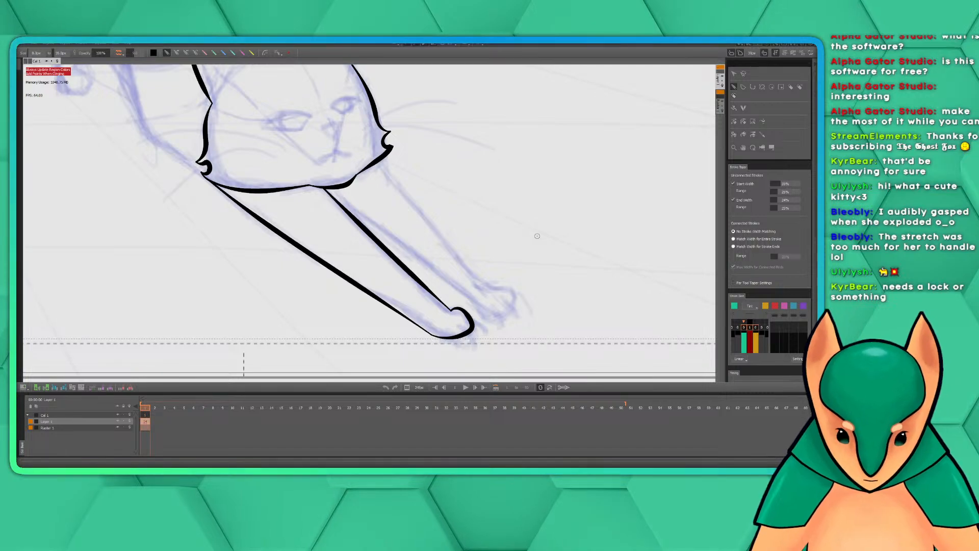
# Ink the right-hand front leg with an inner edge from the jaw, an outer edge from the cheek and a rounded paw
pyautogui.moveTo(573, 212)
pyautogui.mouseDown()
pyautogui.moveTo(496, 226)
pyautogui.moveTo(514, 196)
pyautogui.moveTo(519, 216)
pyautogui.mouseUp()
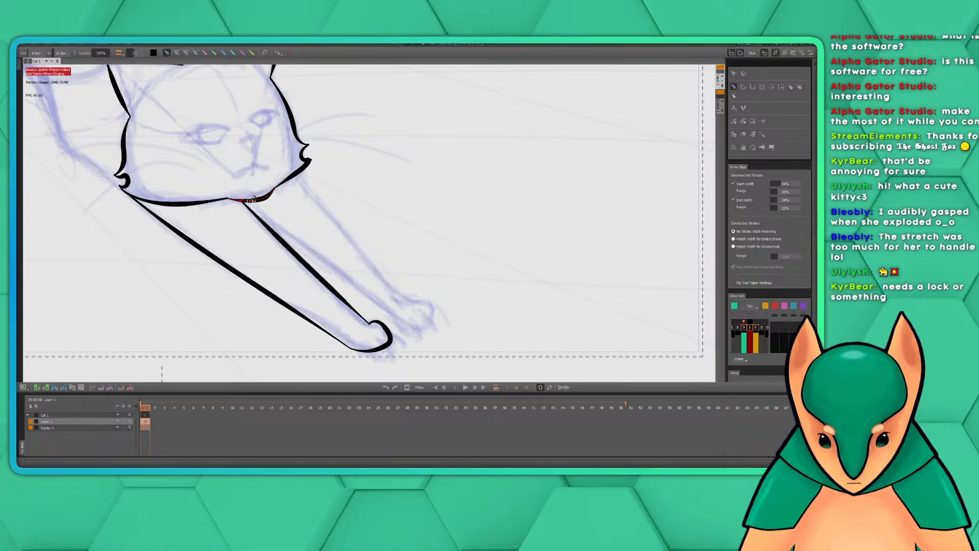
pyautogui.moveTo(257, 207); pyautogui.dragTo(374, 296)
pyautogui.hotkey('ctrl', 'z')
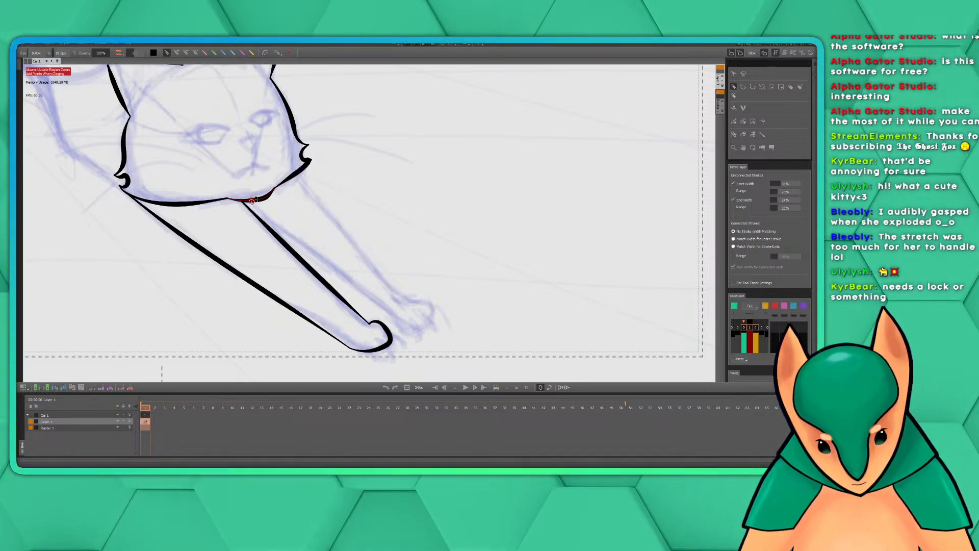
pyautogui.moveTo(251, 202); pyautogui.dragTo(411, 329)
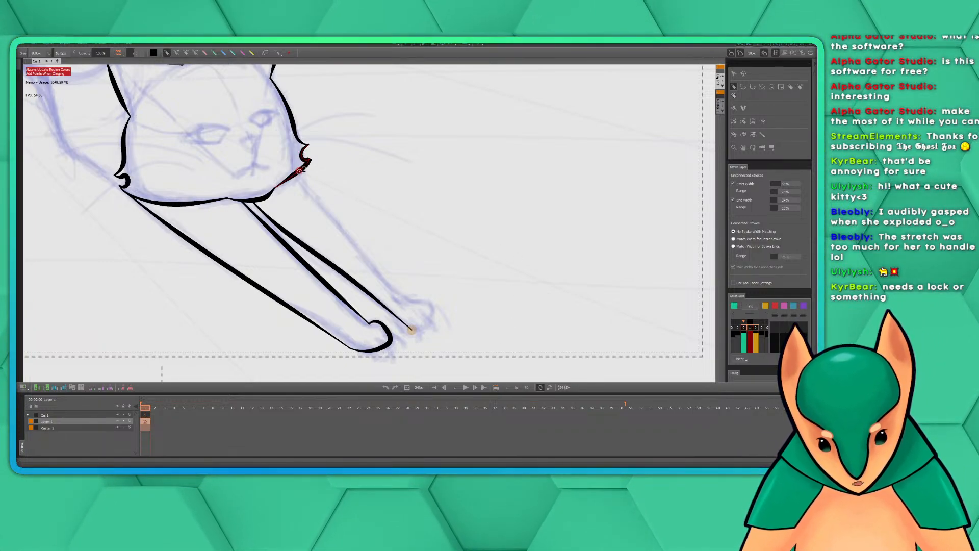
pyautogui.moveTo(300, 171)
pyautogui.mouseDown()
pyautogui.moveTo(399, 294)
pyautogui.moveTo(433, 308)
pyautogui.moveTo(434, 322)
pyautogui.moveTo(410, 330)
pyautogui.mouseUp()
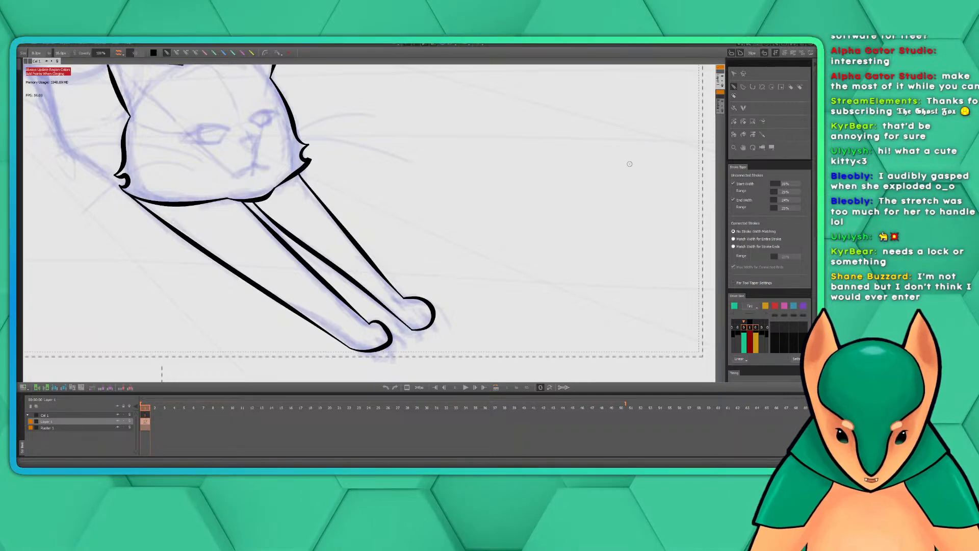
# Examine the inked head and front legs against the full rough sketch, including where the top of the head meets the back
pyautogui.moveTo(494, 190); pyautogui.dragTo(526, 194)
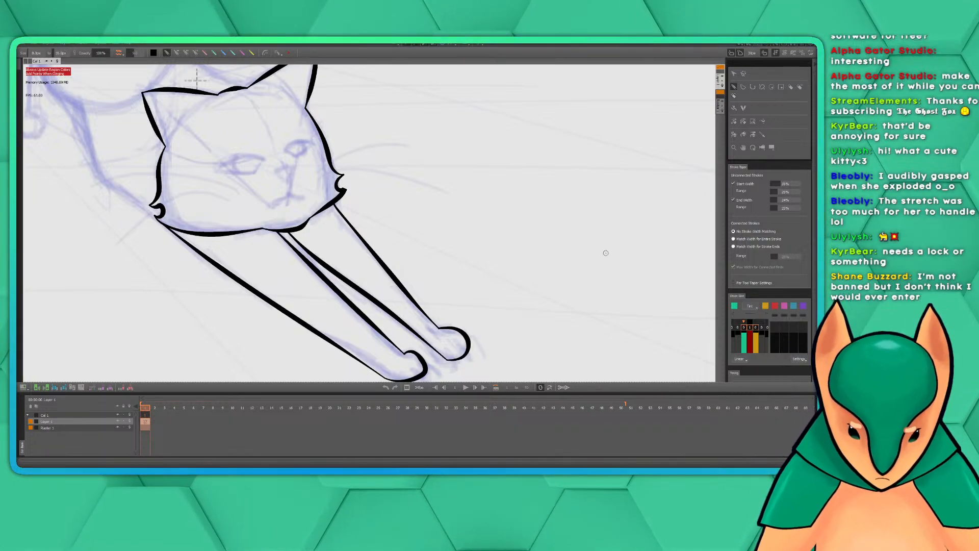
pyautogui.moveTo(488, 235)
pyautogui.mouseDown()
pyautogui.moveTo(518, 181)
pyautogui.moveTo(514, 197)
pyautogui.mouseUp()
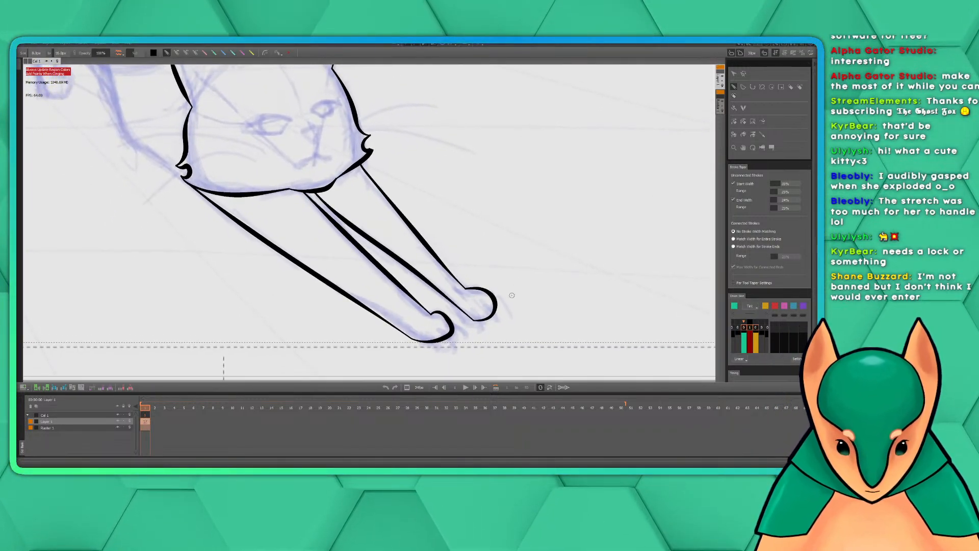
pyautogui.scroll(-5, 512, 296)
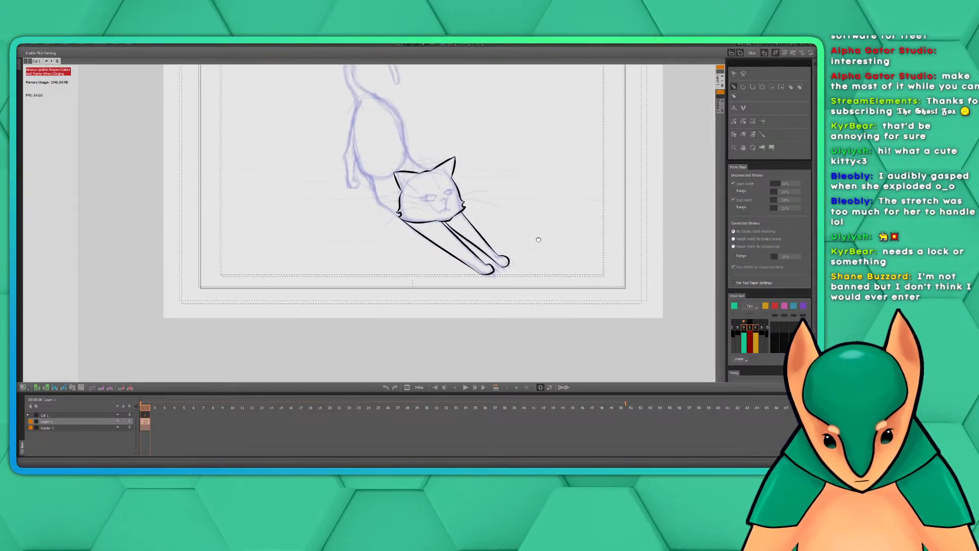
pyautogui.moveTo(538, 239); pyautogui.dragTo(564, 280)
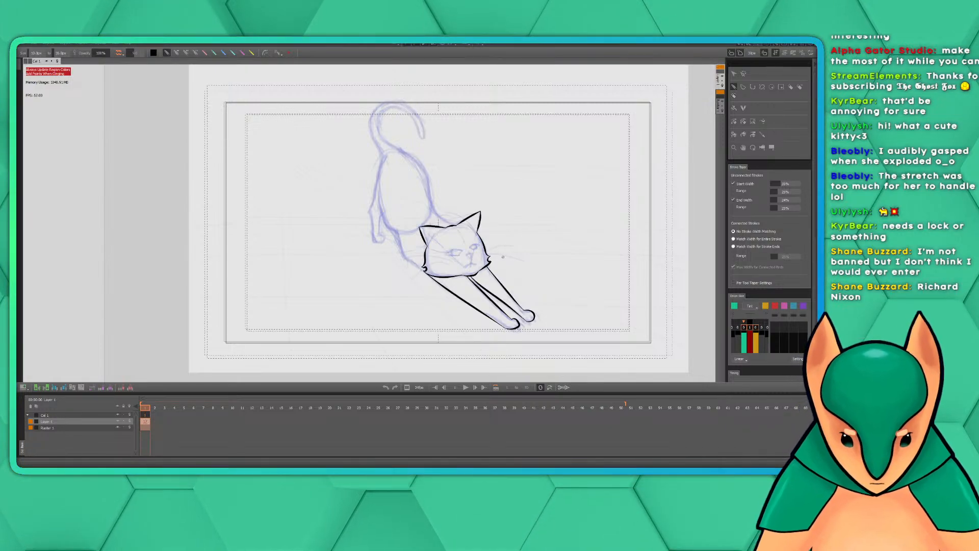
pyautogui.scroll(3, 486, 215)
pyautogui.scroll(-1, 480, 210)
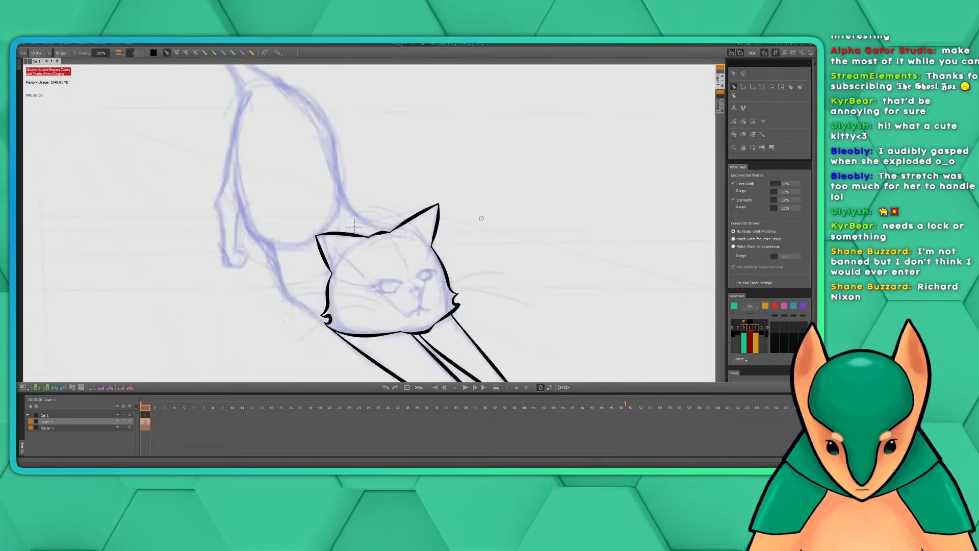
pyautogui.press('space')
pyautogui.moveTo(475, 192); pyautogui.dragTo(529, 240)
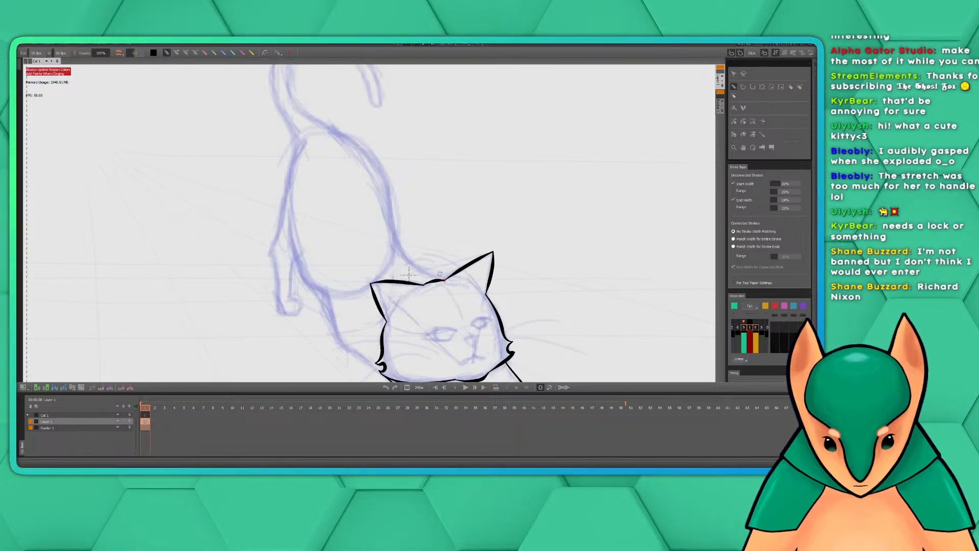
pyautogui.moveTo(440, 274); pyautogui.dragTo(453, 274)
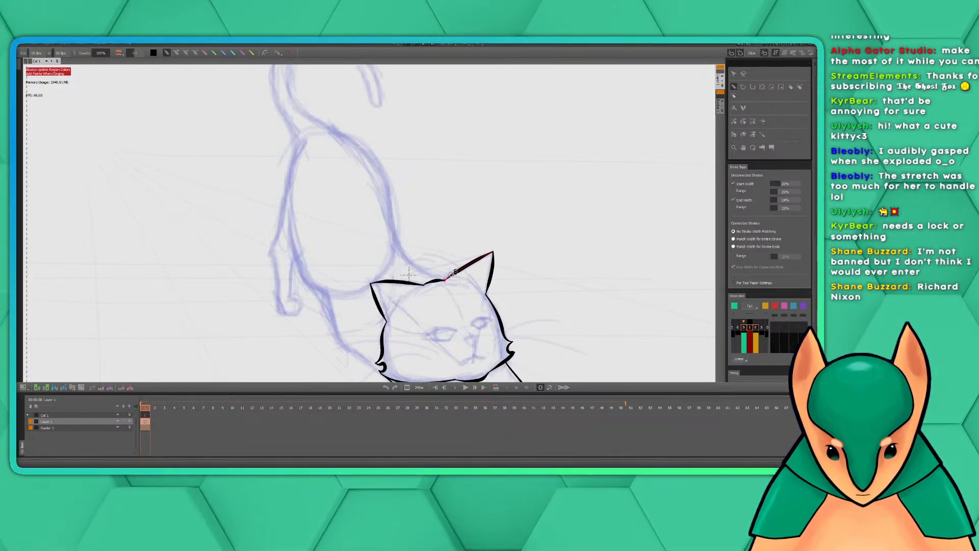
pyautogui.scroll(3, 453, 278)
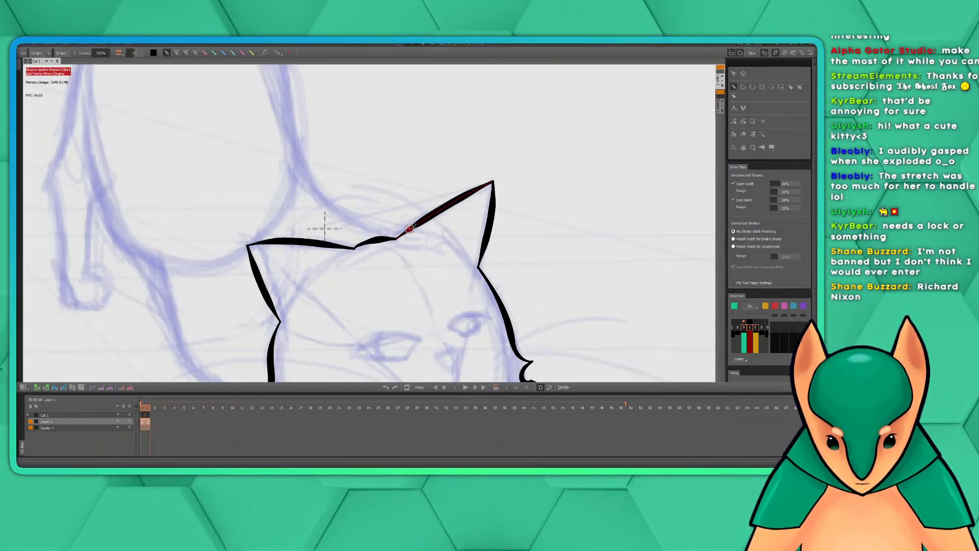
pyautogui.scroll(-1, 411, 229)
pyautogui.scroll(-3, 411, 229)
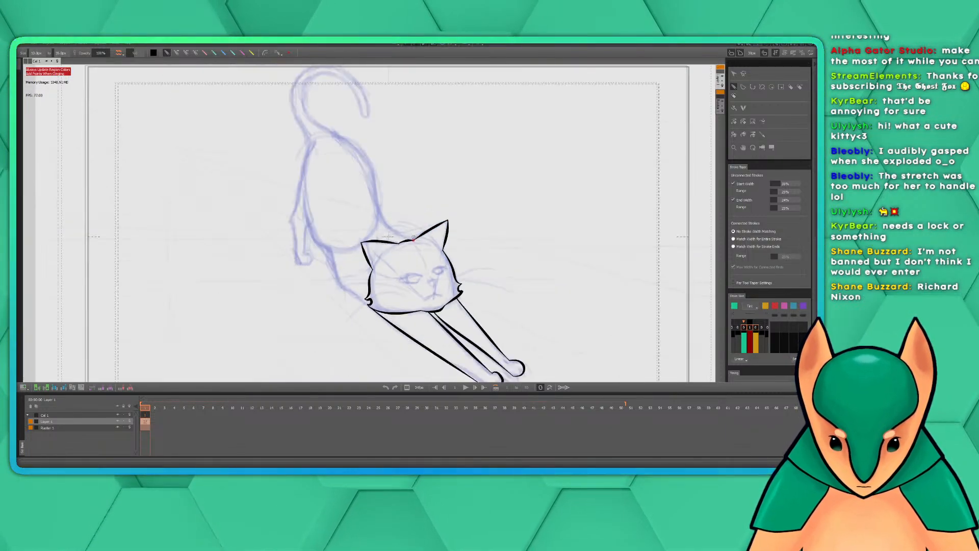
pyautogui.moveTo(480, 272); pyautogui.dragTo(483, 265)
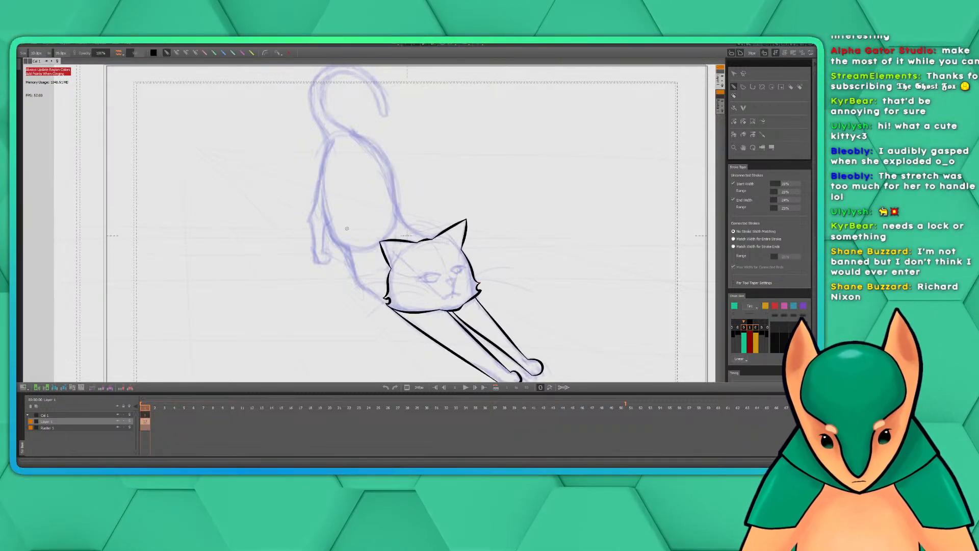
# Adjust the brush's stroke width and enlarge the brush in several increments, with the canvas rotated around the left-hand ear and neck
pyautogui.moveTo(35, 53); pyautogui.dragTo(37, 54)
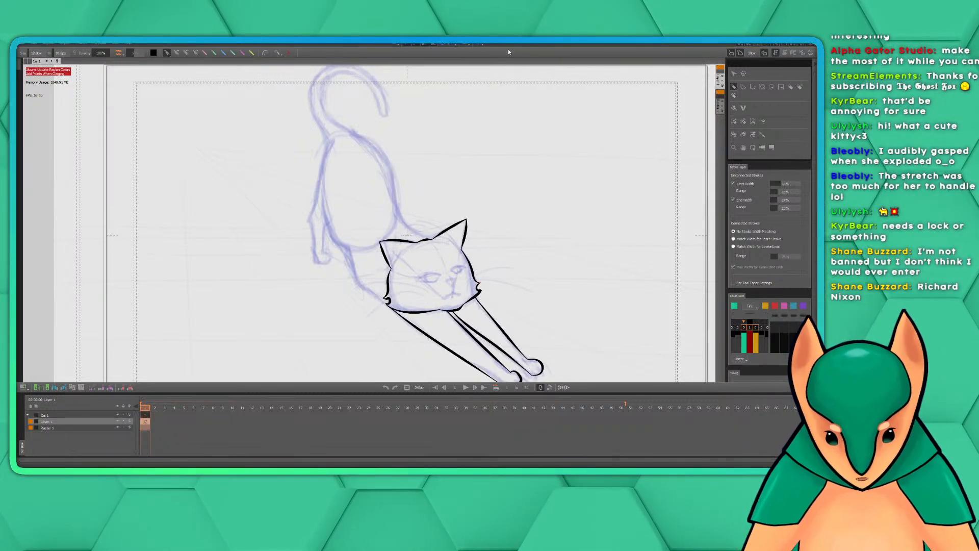
pyautogui.moveTo(509, 52); pyautogui.dragTo(512, 52)
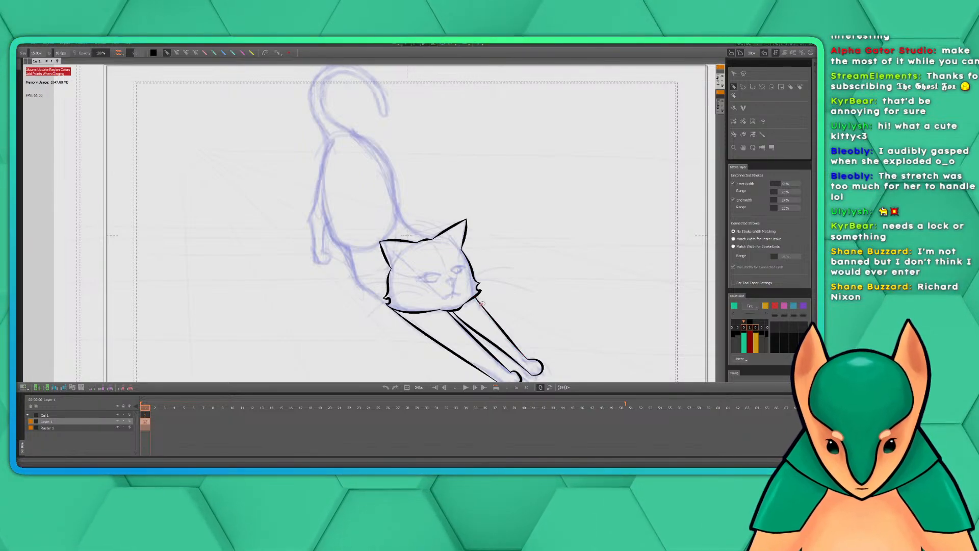
pyautogui.press(']')
pyautogui.press(']')
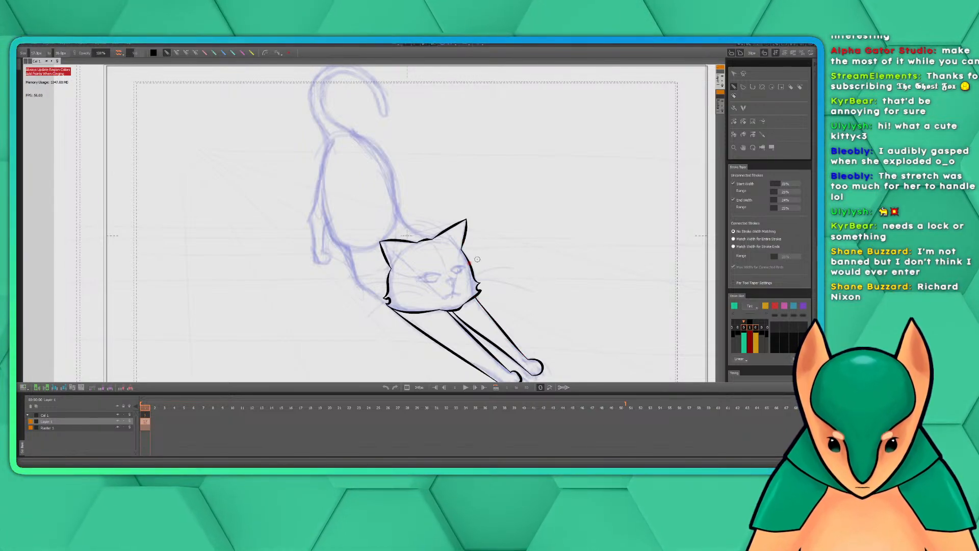
pyautogui.moveTo(487, 240); pyautogui.dragTo(502, 211)
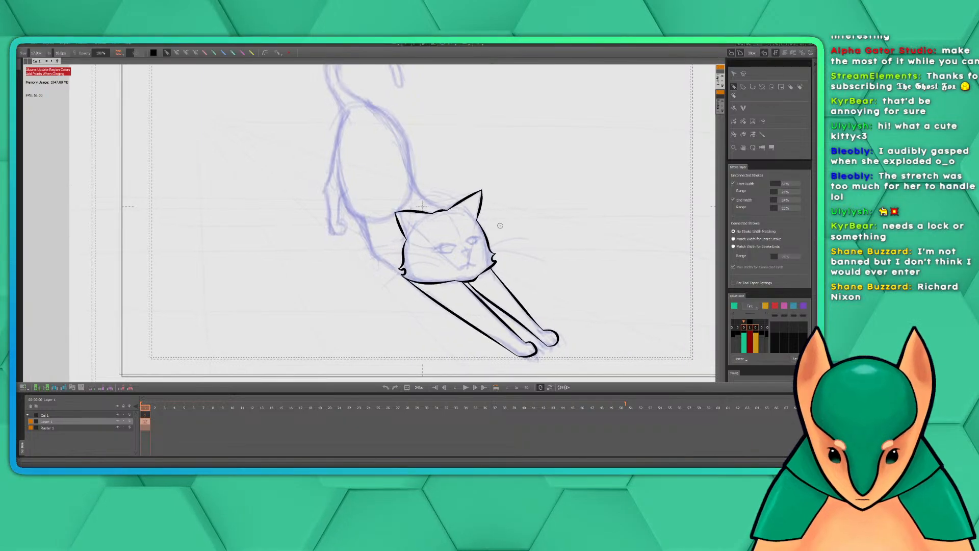
pyautogui.scroll(4, 499, 229)
pyautogui.moveTo(367, 215); pyautogui.dragTo(558, 232)
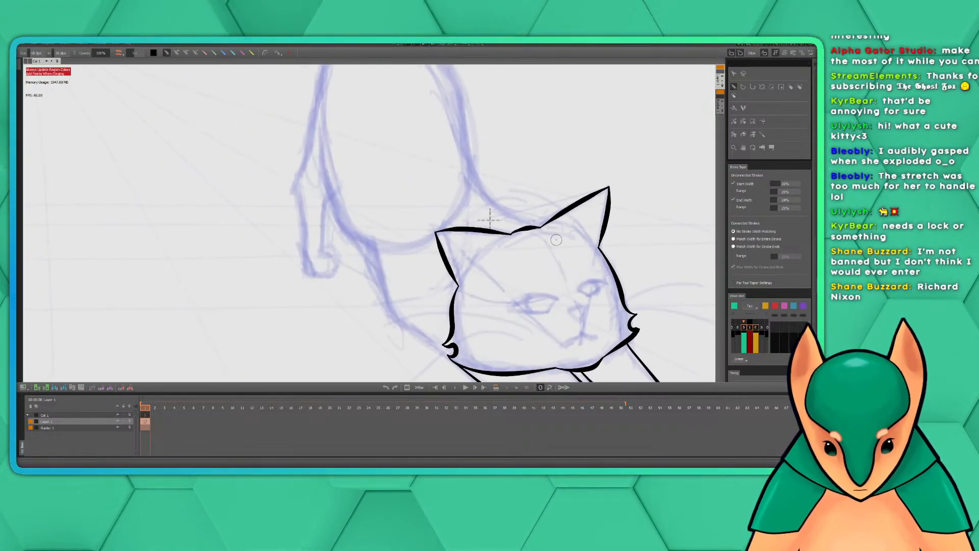
pyautogui.scroll(2, 556, 245)
pyautogui.press(']')
pyautogui.press(']')
pyautogui.press(']')
pyautogui.press(']')
pyautogui.press(']')
pyautogui.press(']')
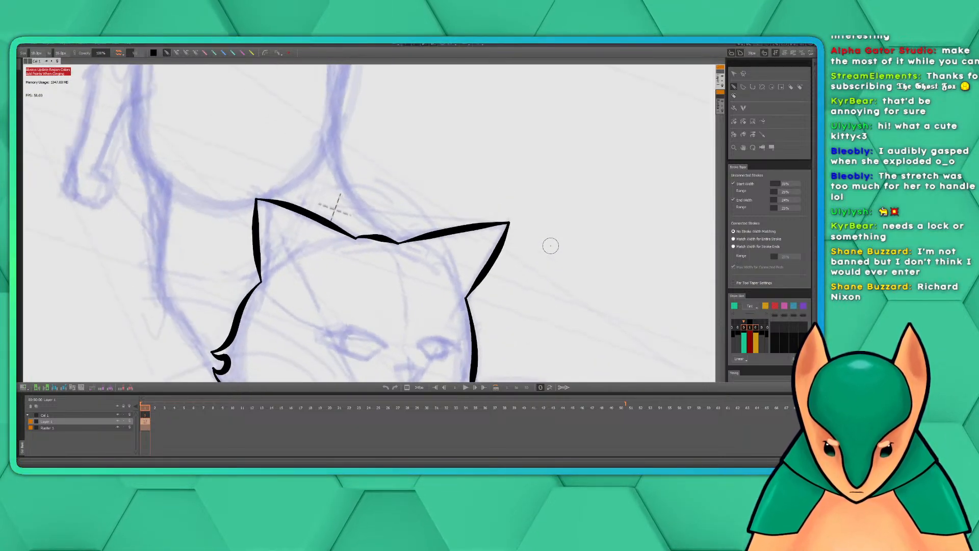
pyautogui.moveTo(376, 196)
pyautogui.mouseDown()
pyautogui.moveTo(499, 231)
pyautogui.moveTo(545, 191)
pyautogui.mouseUp()
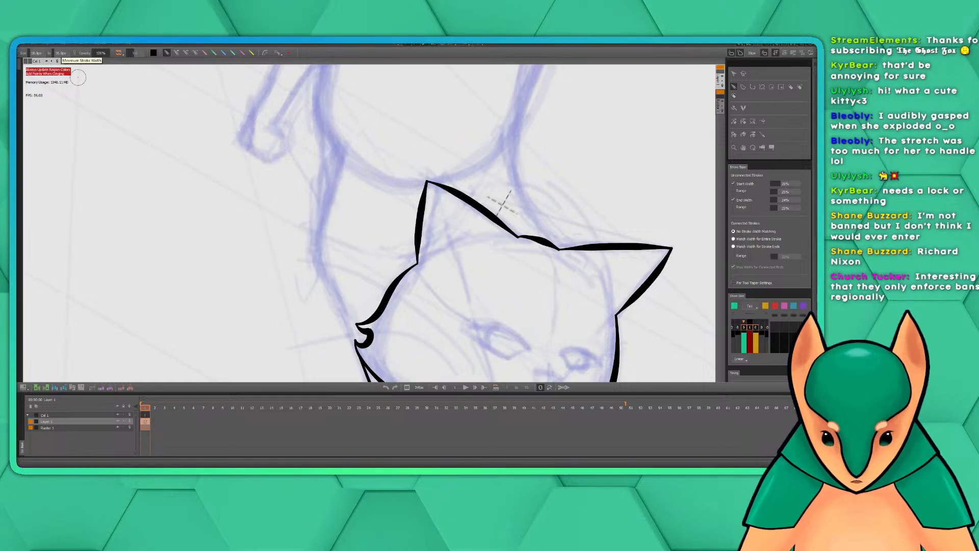
pyautogui.click(26, 388)
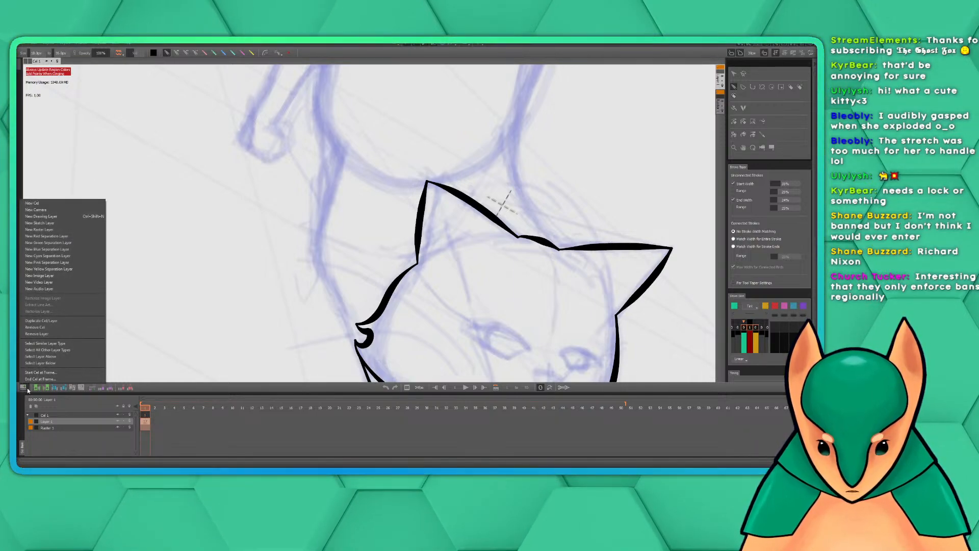
pyautogui.click(28, 389)
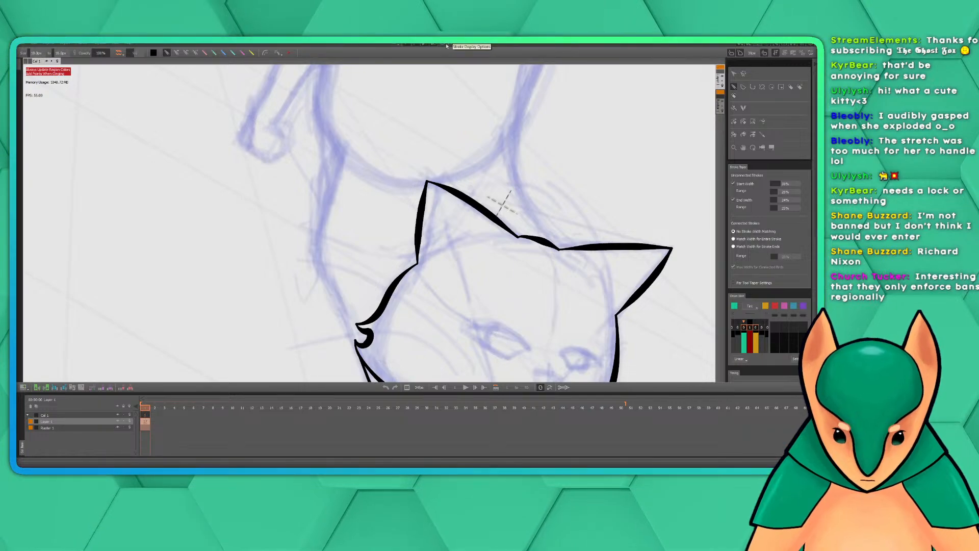
# Assign M as the shortcut for Flip Canvas Horizontal in the View category, reassigning it from its existing command, and save the shortcuts
pyautogui.click(24, 43)
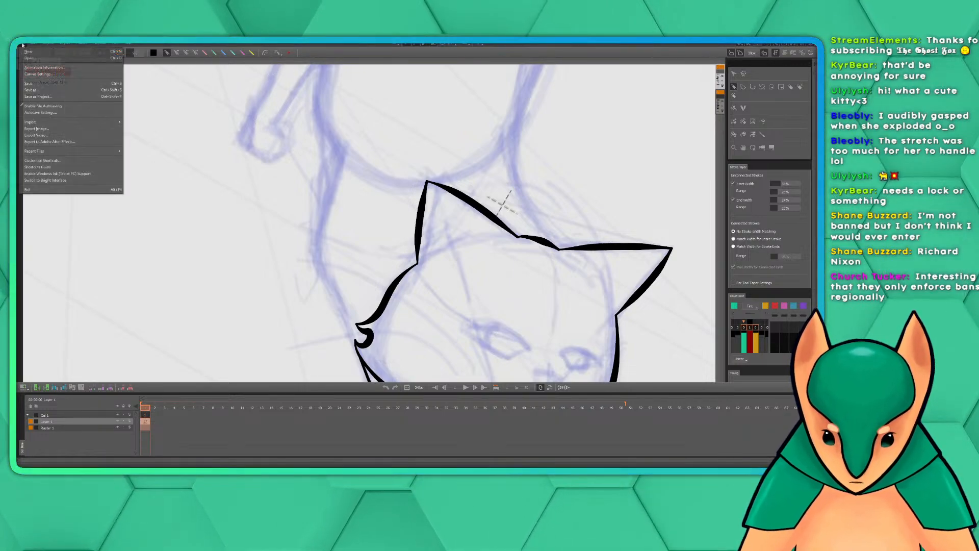
pyautogui.click(55, 161)
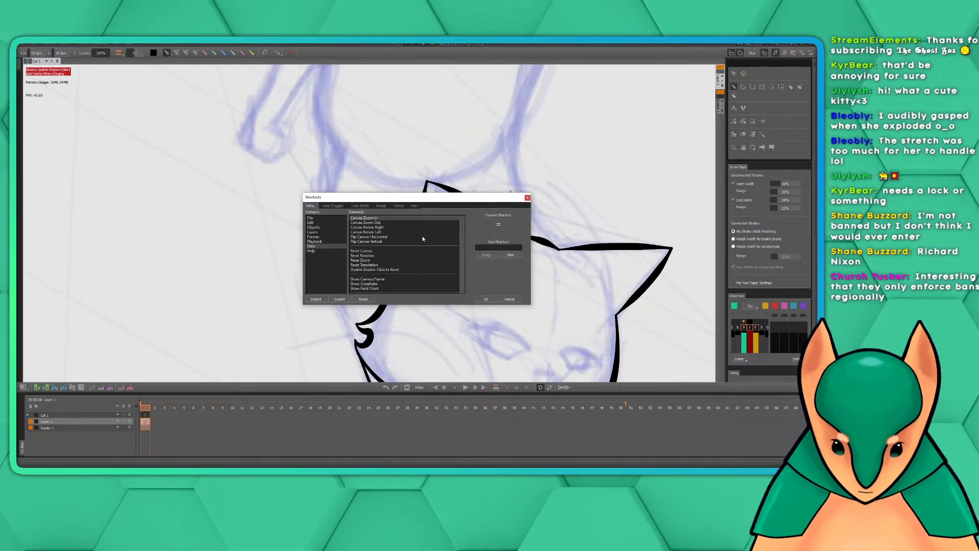
pyautogui.scroll(-5, 421, 250)
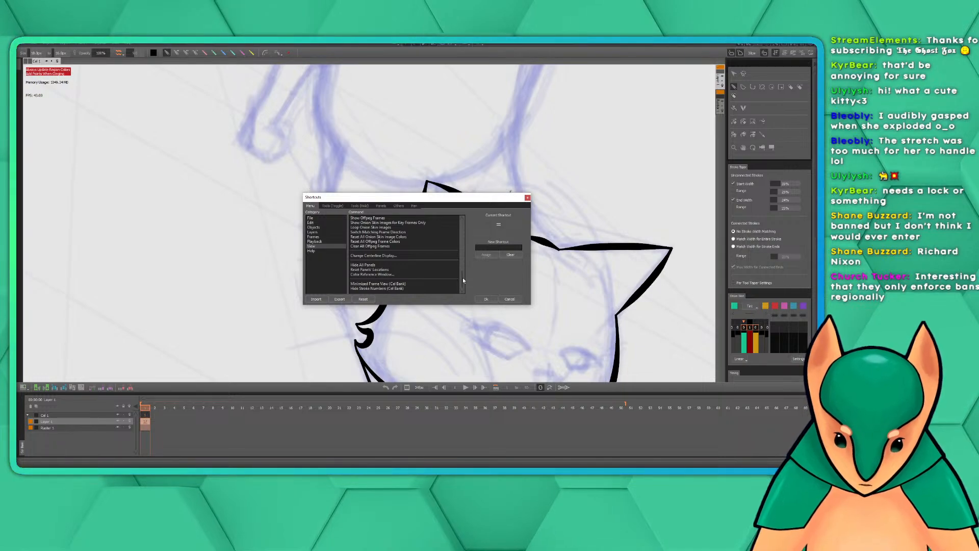
pyautogui.scroll(1, 463, 278)
pyautogui.moveTo(464, 273); pyautogui.dragTo(460, 223)
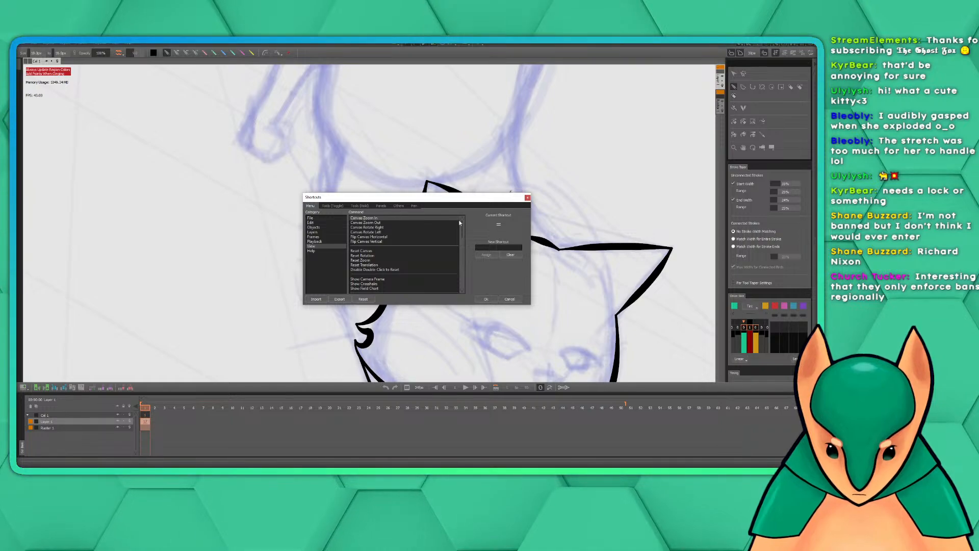
pyautogui.click(382, 237)
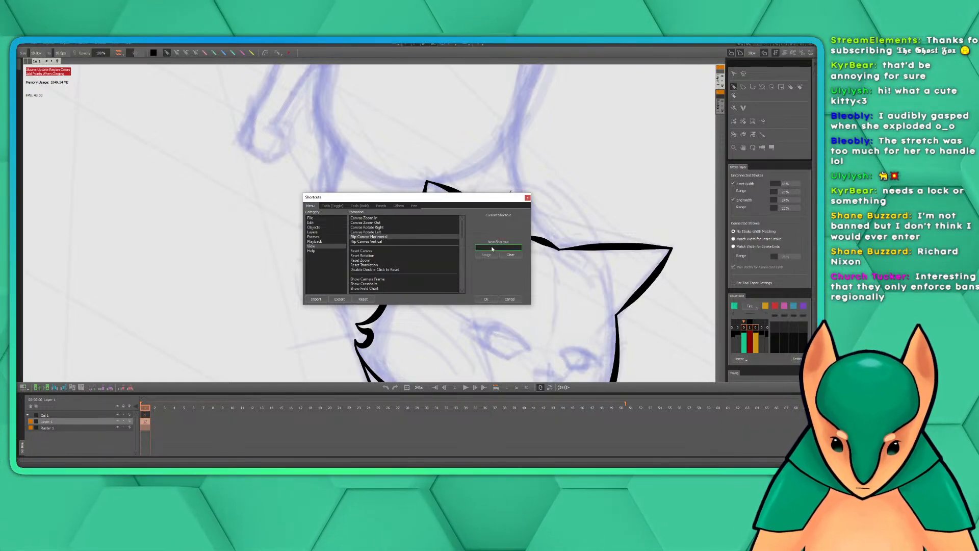
pyautogui.press('m')
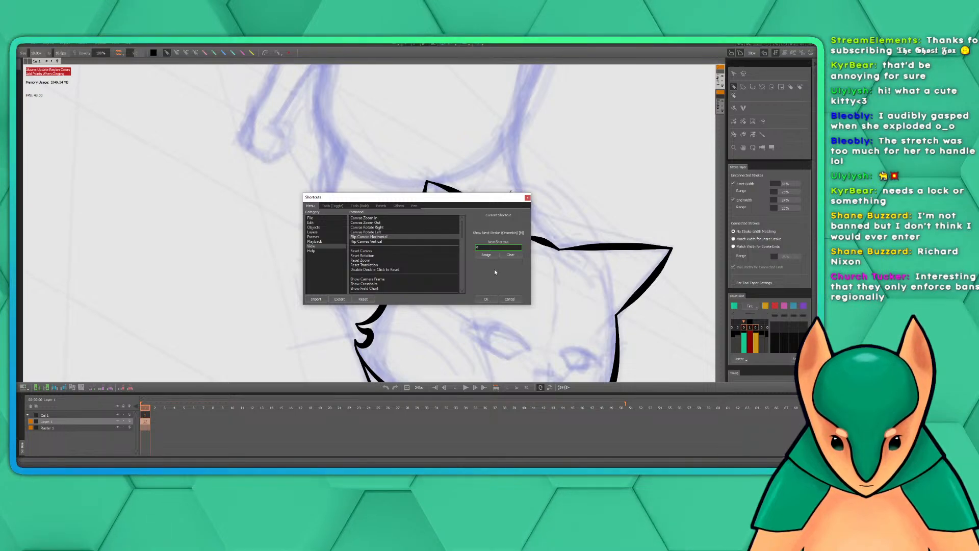
pyautogui.click(488, 256)
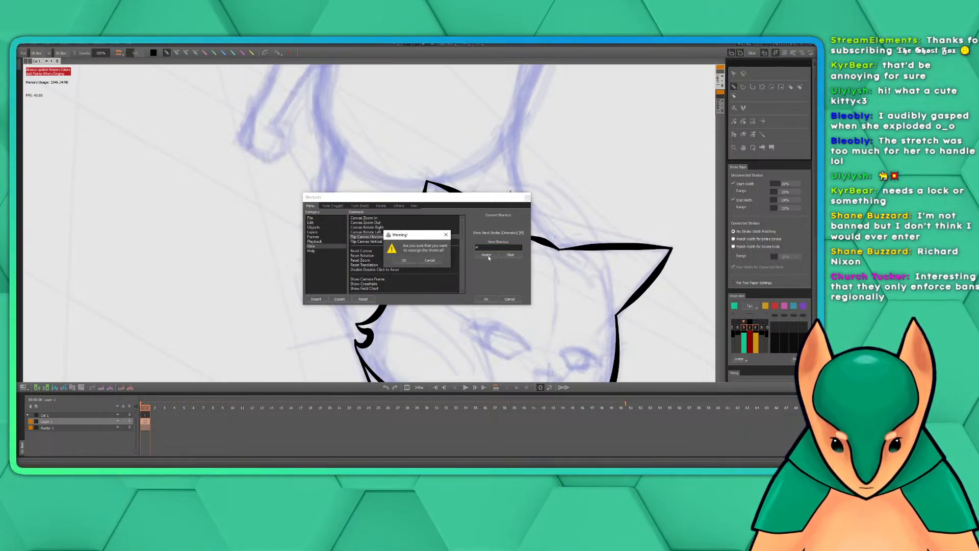
pyautogui.click(405, 260)
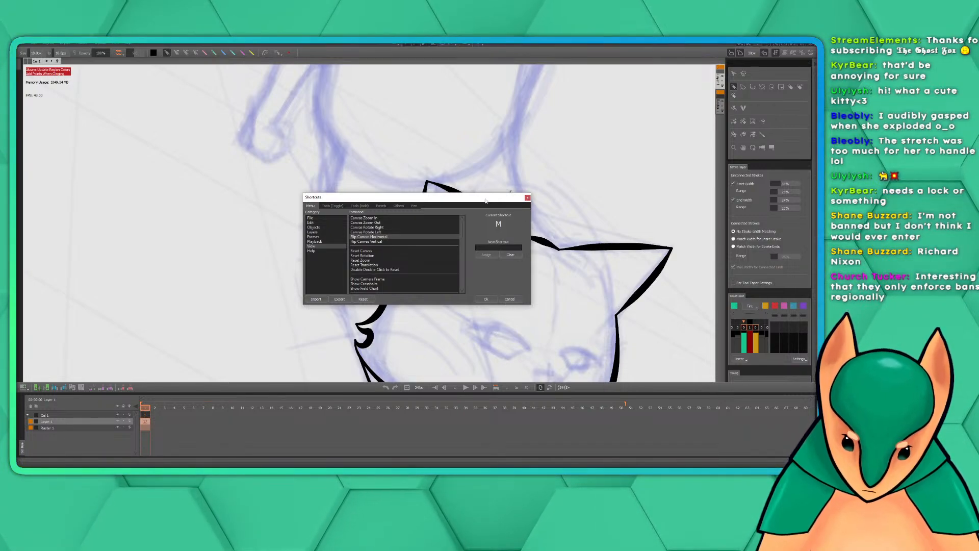
pyautogui.moveTo(486, 200); pyautogui.dragTo(448, 200)
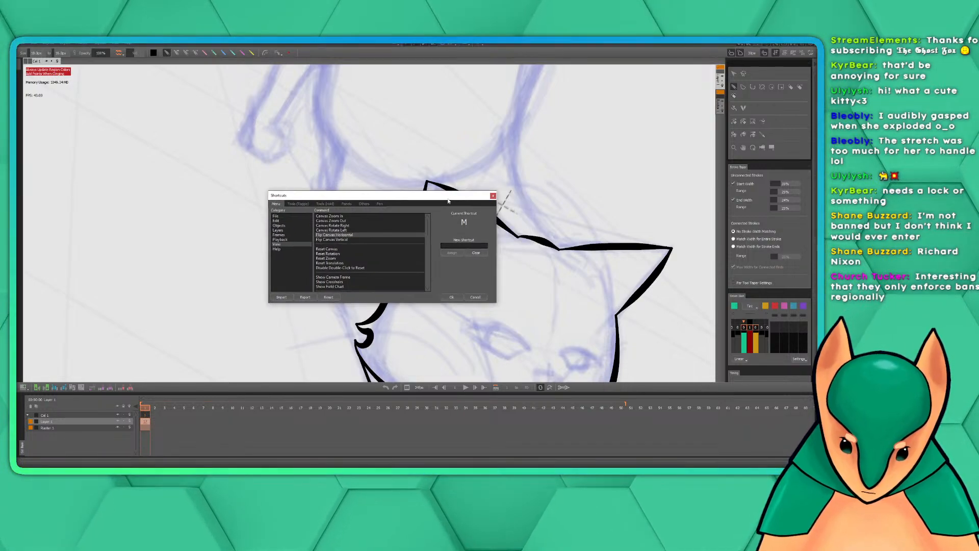
pyautogui.click(456, 296)
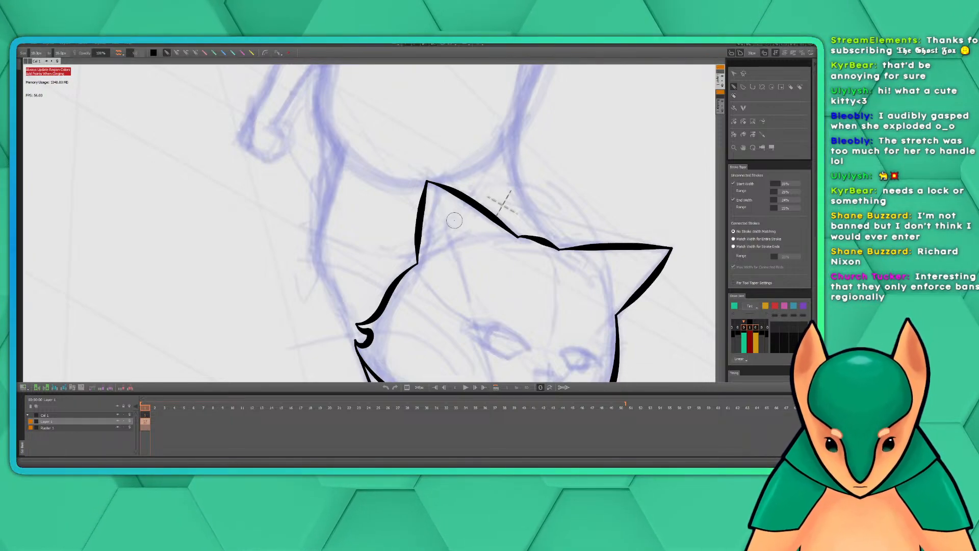
# Mirror the canvas horizontally to check the inked head, and mirror it back
pyautogui.moveTo(446, 192)
pyautogui.mouseDown()
pyautogui.moveTo(472, 221)
pyautogui.moveTo(451, 199)
pyautogui.moveTo(412, 204)
pyautogui.mouseUp()
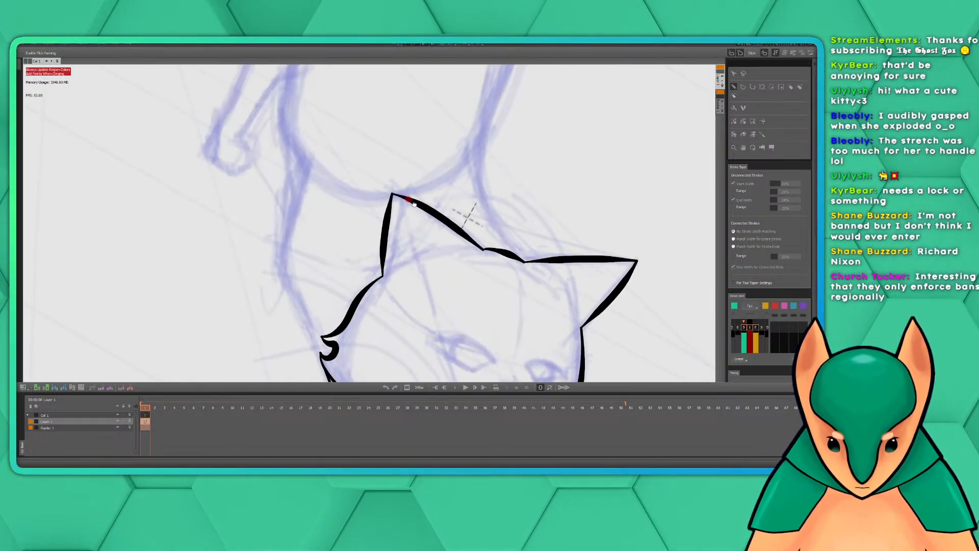
pyautogui.press('h')
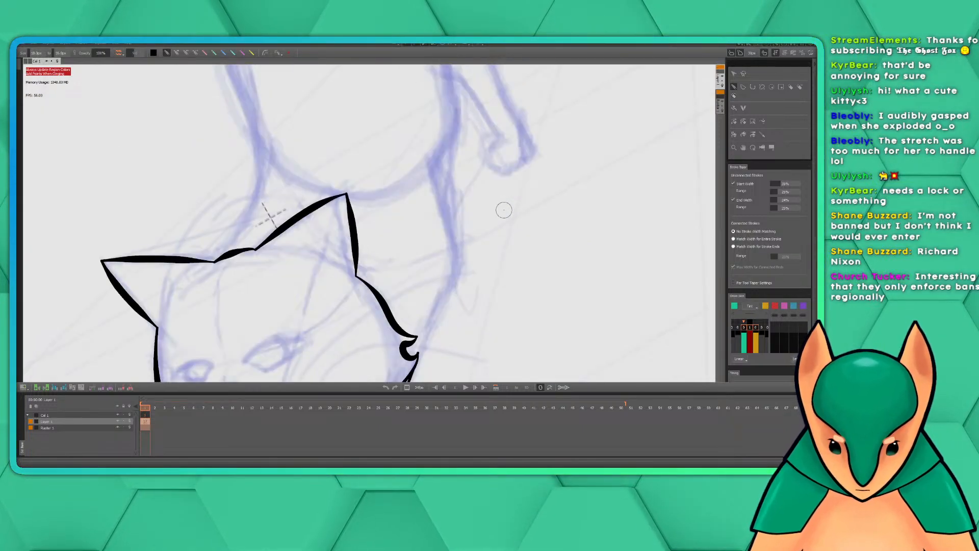
pyautogui.press('h')
# Try to ink the shoulder line from the body's left-hand edge down to the cheek tuft, undoing each attempt
pyautogui.moveTo(438, 273)
pyautogui.mouseDown()
pyautogui.moveTo(497, 224)
pyautogui.moveTo(499, 238)
pyautogui.mouseUp()
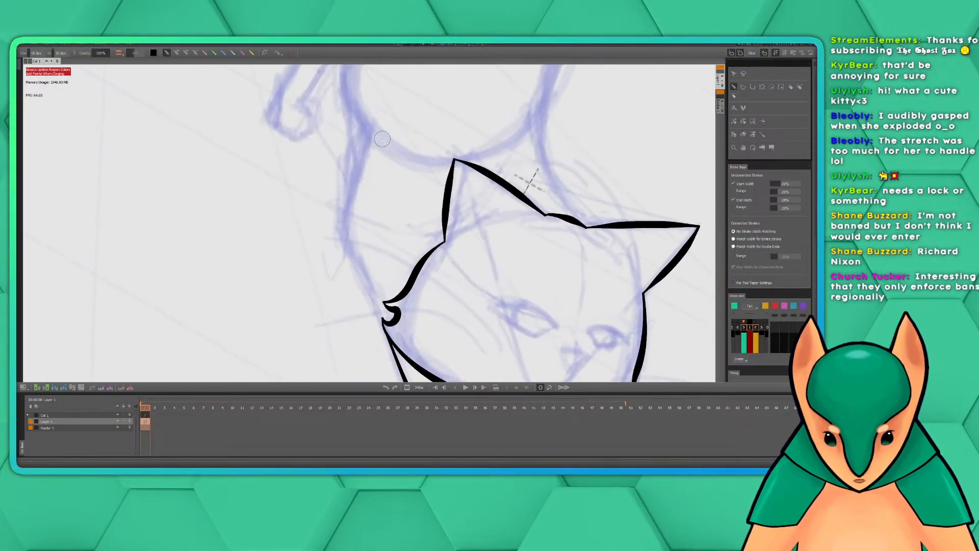
pyautogui.moveTo(363, 131); pyautogui.dragTo(385, 296)
pyautogui.hotkey('ctrl', 'z')
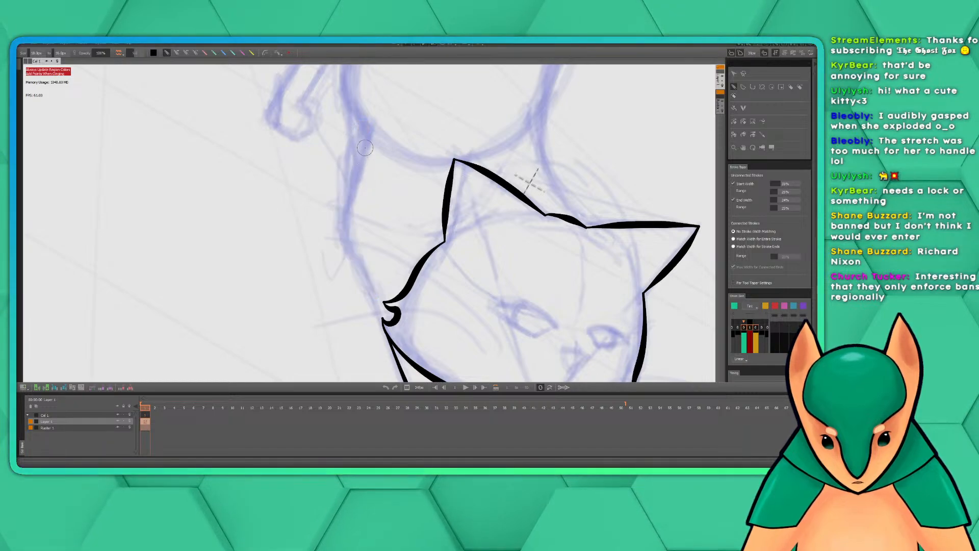
pyautogui.moveTo(372, 188); pyautogui.dragTo(395, 158)
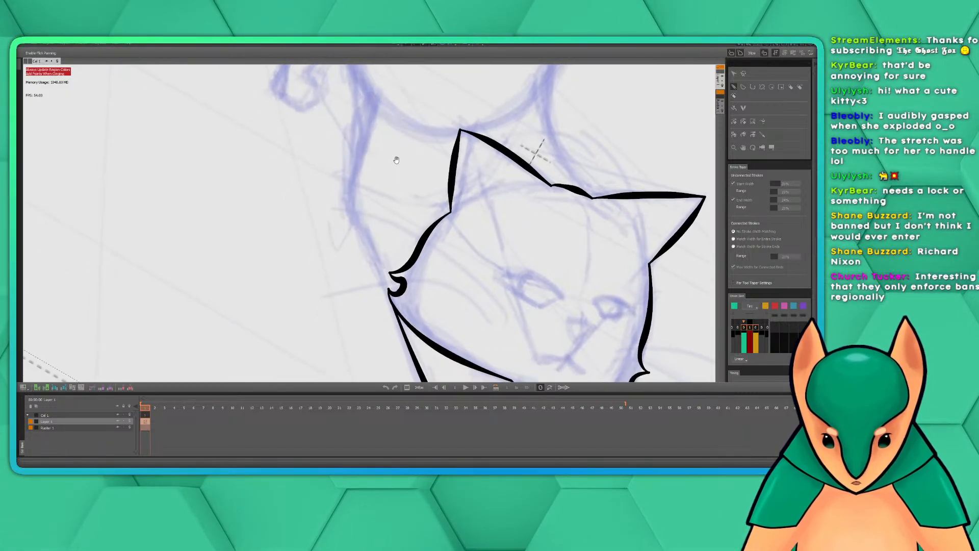
pyautogui.moveTo(371, 99); pyautogui.dragTo(392, 320)
pyautogui.hotkey('ctrl', 'z')
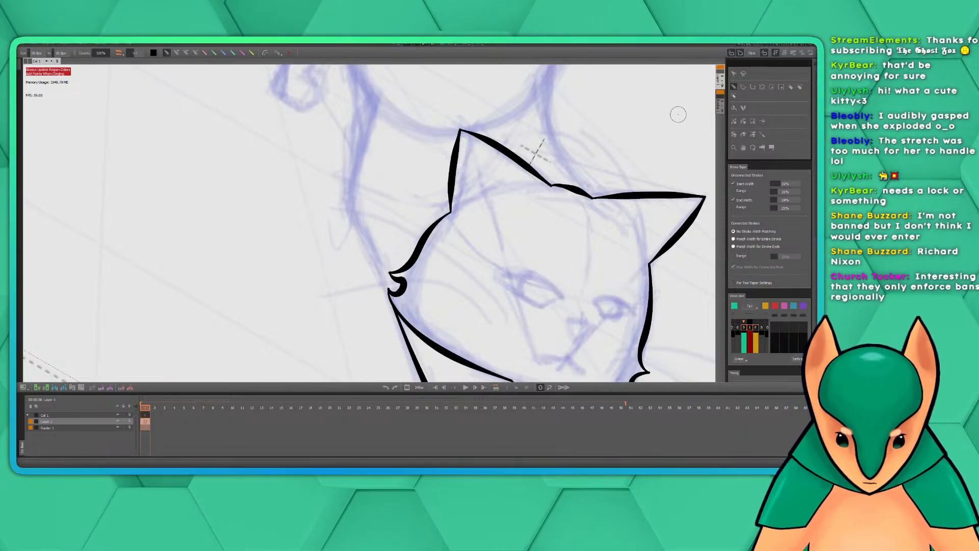
# Draw test strokes down across the face and beside the cat to judge the line thickness, undoing each one
pyautogui.moveTo(574, 114); pyautogui.dragTo(561, 356)
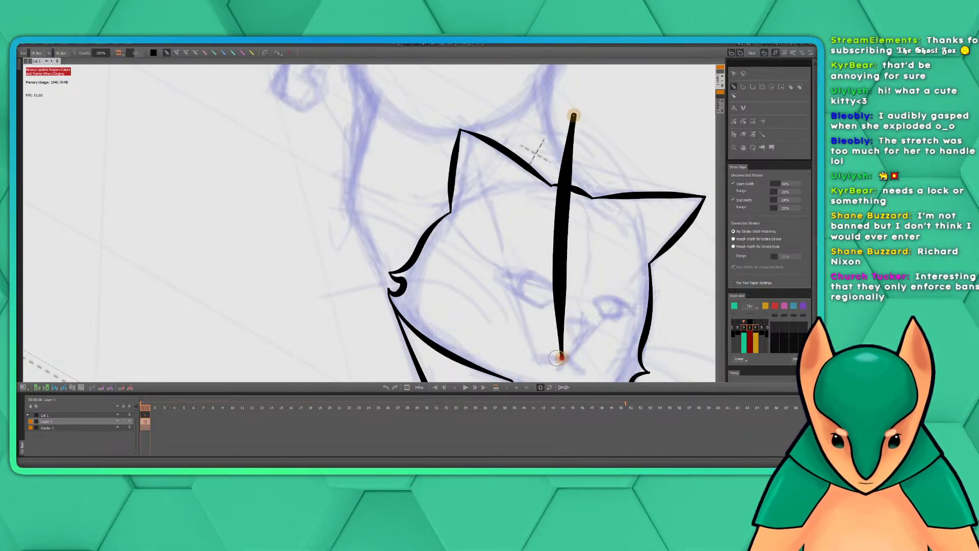
pyautogui.hotkey('ctrl', 'z')
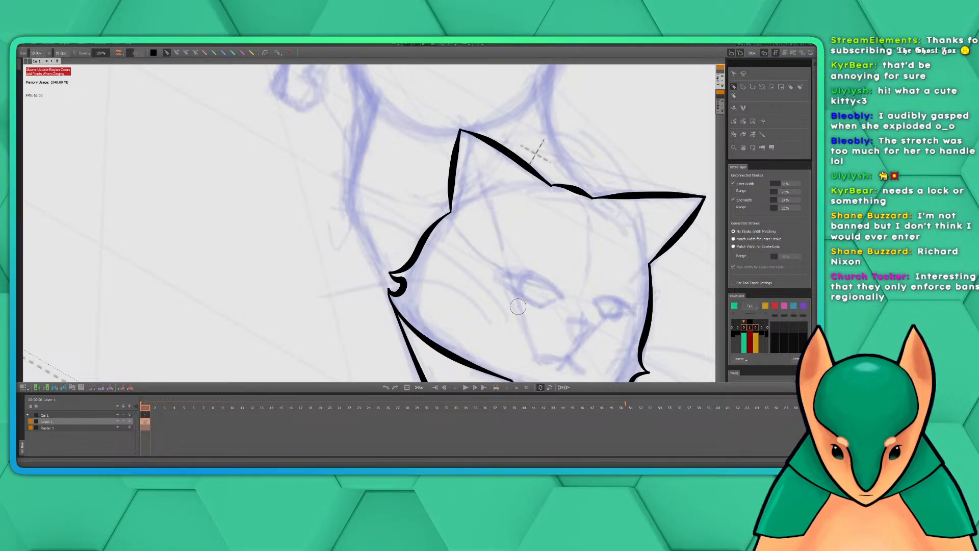
pyautogui.scroll(-6, 518, 306)
pyautogui.moveTo(458, 204); pyautogui.dragTo(492, 306)
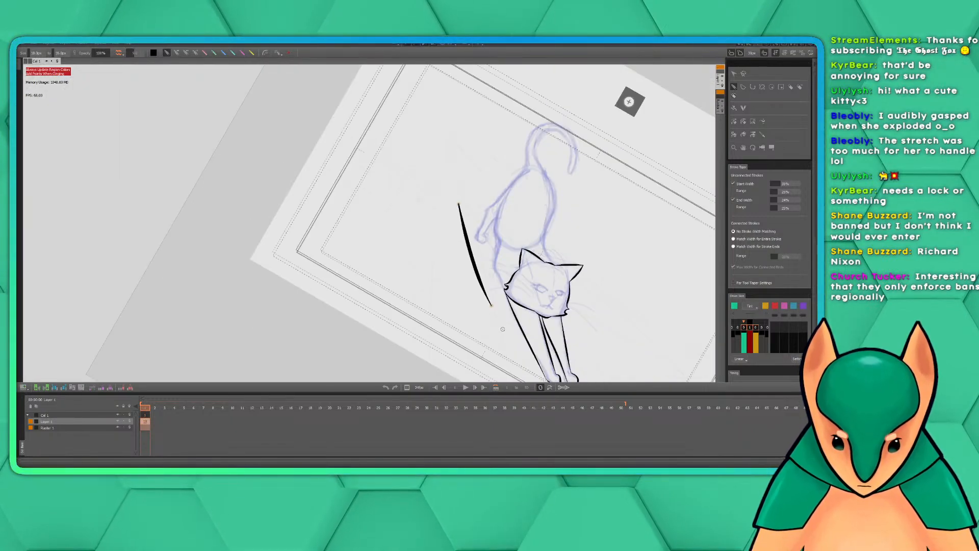
pyautogui.hotkey('ctrl', 'z')
# Try the left-hand shoulder line again with a thinner brush and undo the stroke
pyautogui.scroll(6, 513, 316)
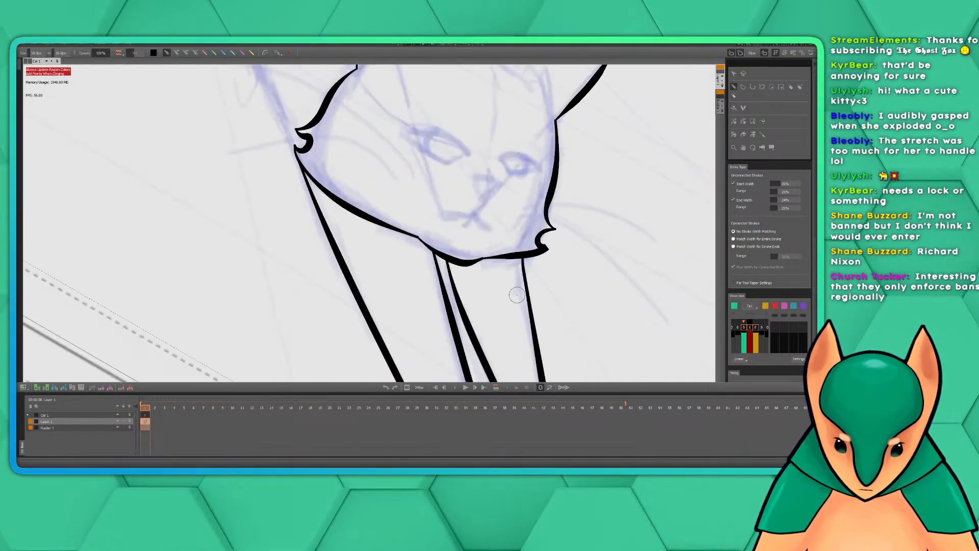
pyautogui.moveTo(461, 193); pyautogui.dragTo(534, 352)
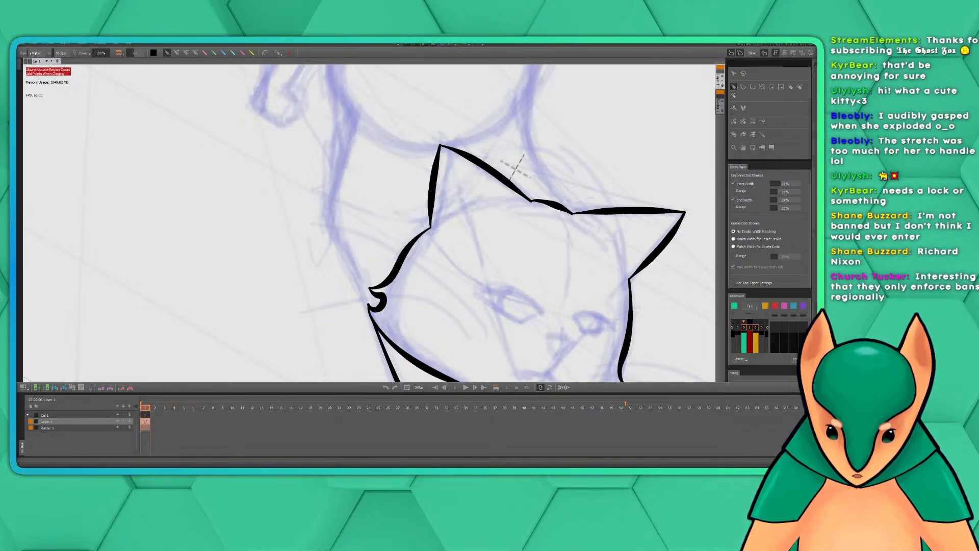
pyautogui.moveTo(350, 106)
pyautogui.mouseDown()
pyautogui.moveTo(329, 250)
pyautogui.moveTo(348, 298)
pyautogui.mouseUp()
pyautogui.hotkey('ctrl', 'z')
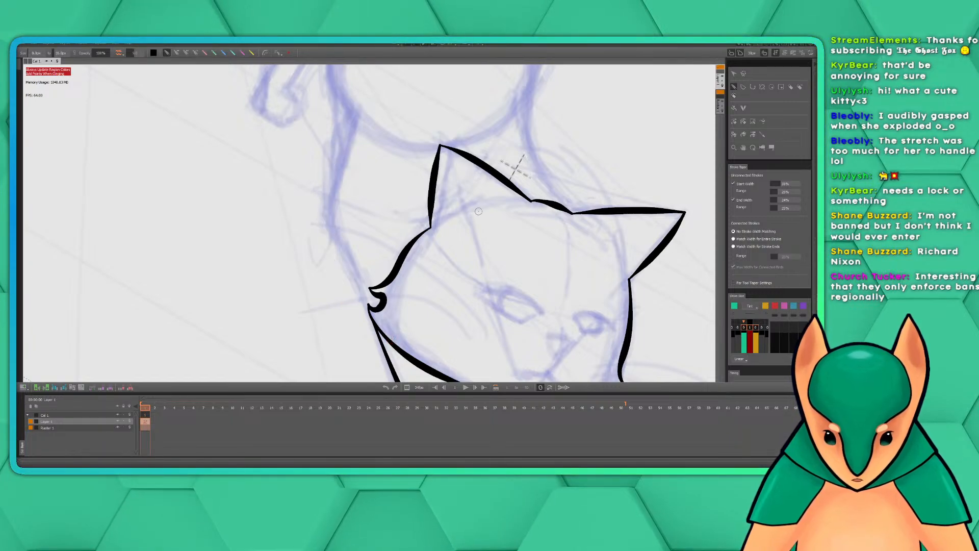
# Ink the left-hand side of the body in one curve from mid-flank, past the shoulder, to the cheek tuft
pyautogui.moveTo(396, 190)
pyautogui.mouseDown()
pyautogui.moveTo(471, 212)
pyautogui.moveTo(485, 196)
pyautogui.mouseUp()
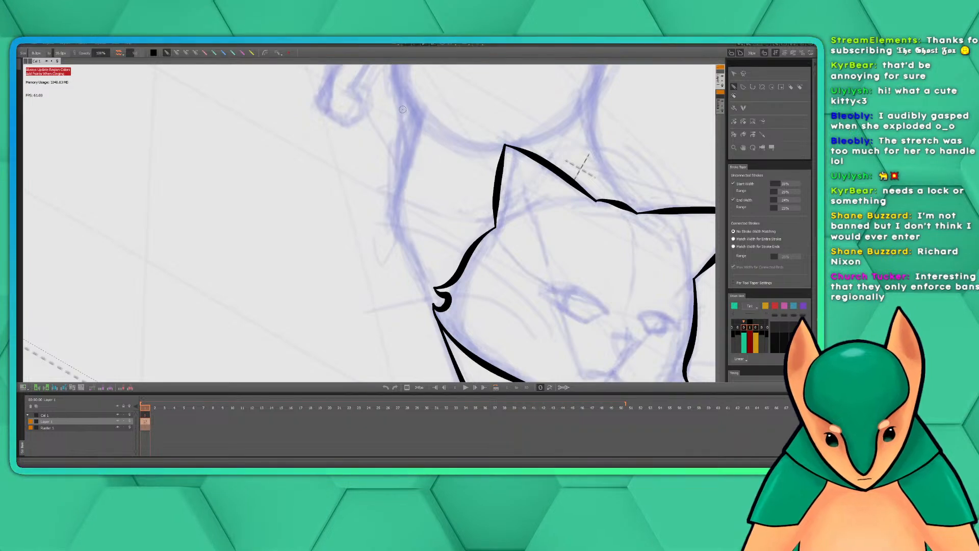
pyautogui.scroll(3, 403, 109)
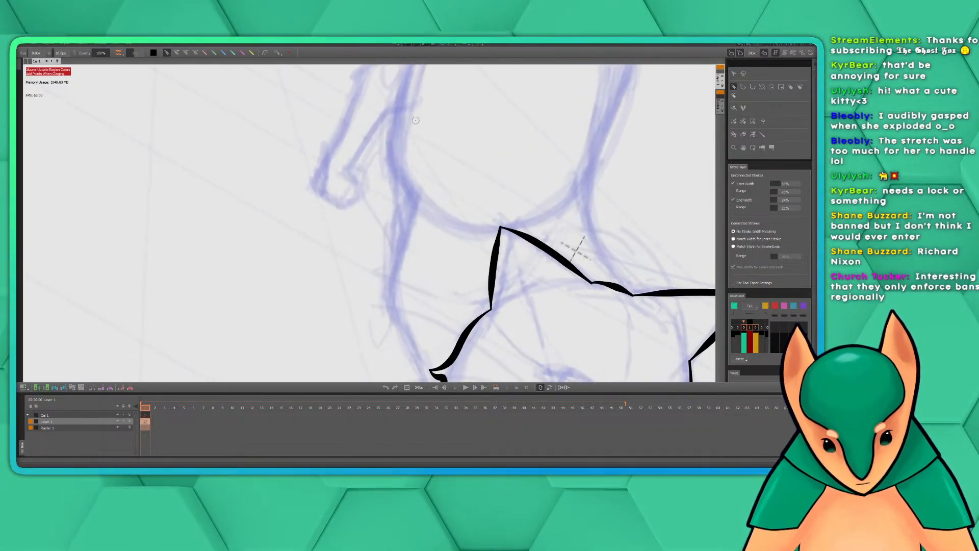
pyautogui.scroll(-2, 473, 179)
pyautogui.moveTo(575, 149)
pyautogui.mouseDown()
pyautogui.moveTo(469, 189)
pyautogui.moveTo(455, 171)
pyautogui.mouseUp()
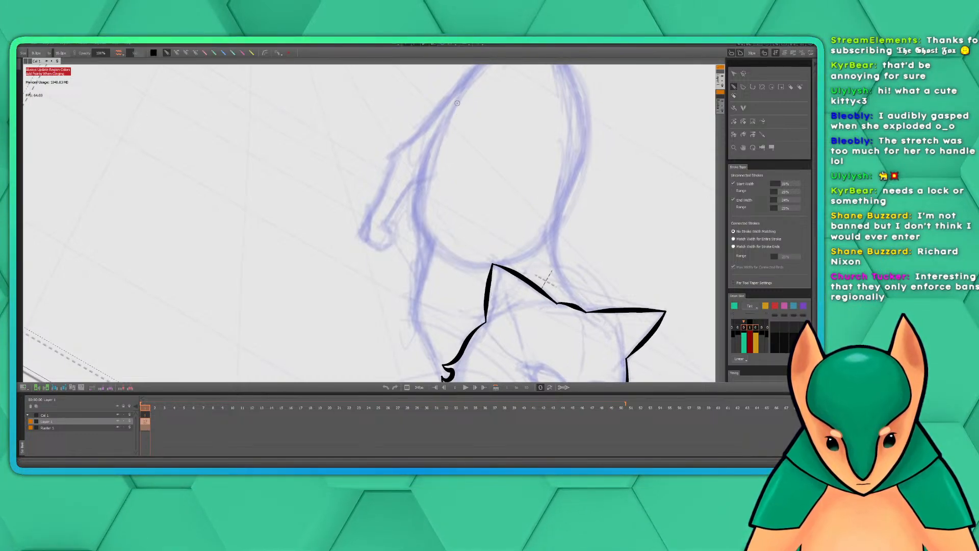
pyautogui.moveTo(451, 111)
pyautogui.mouseDown()
pyautogui.moveTo(426, 158)
pyautogui.moveTo(415, 293)
pyautogui.moveTo(415, 339)
pyautogui.moveTo(446, 378)
pyautogui.mouseUp()
pyautogui.moveTo(511, 301)
pyautogui.mouseDown()
pyautogui.moveTo(433, 186)
pyautogui.moveTo(513, 354)
pyautogui.mouseUp()
pyautogui.moveTo(484, 265)
pyautogui.mouseDown()
pyautogui.moveTo(463, 256)
pyautogui.moveTo(480, 247)
pyautogui.moveTo(472, 243)
pyautogui.mouseUp()
pyautogui.press('c')
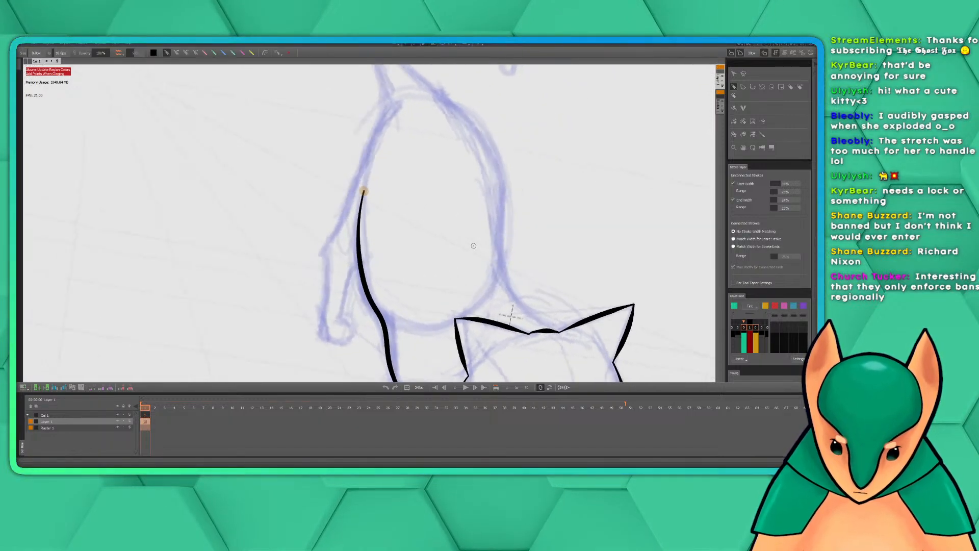
# Ink the outer edge of the left-hand hind leg from the rump beside the tail base down to the paw
pyautogui.moveTo(432, 260); pyautogui.dragTo(450, 184)
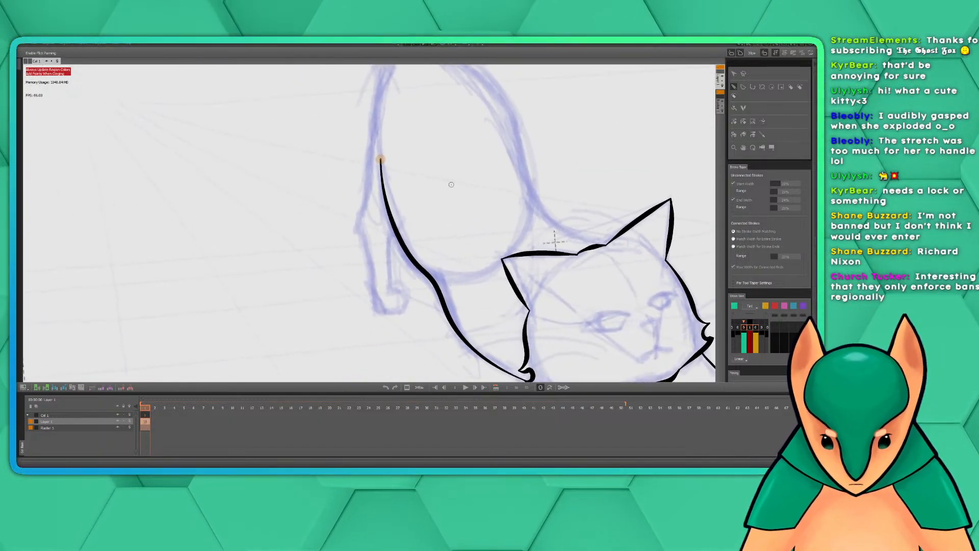
pyautogui.moveTo(406, 131); pyautogui.dragTo(402, 164)
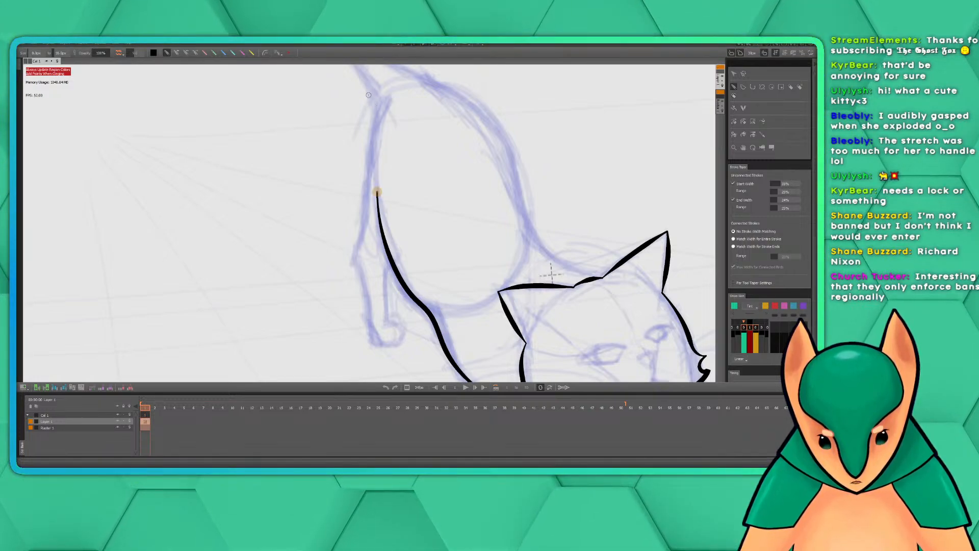
pyautogui.moveTo(370, 94)
pyautogui.mouseDown()
pyautogui.moveTo(354, 257)
pyautogui.moveTo(365, 289)
pyautogui.mouseUp()
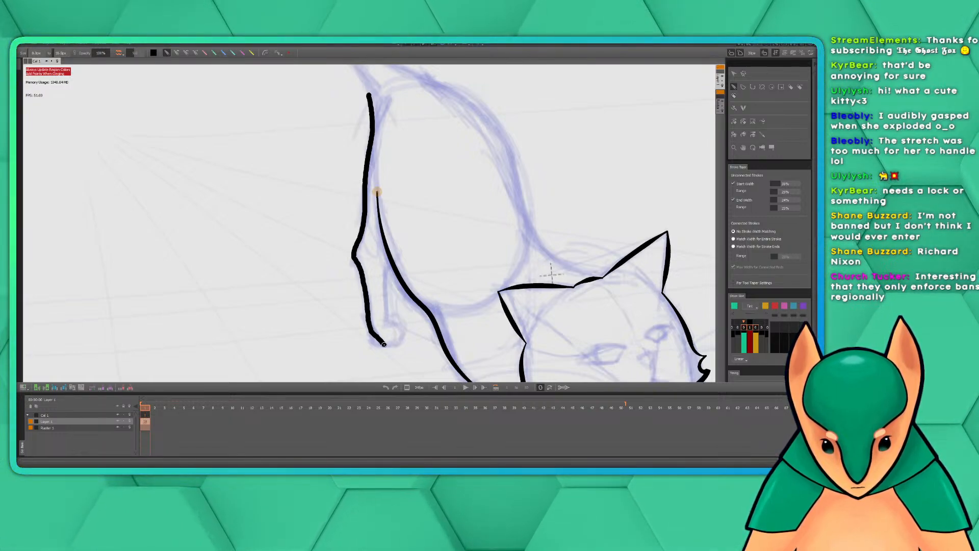
pyautogui.moveTo(384, 345); pyautogui.dragTo(385, 346)
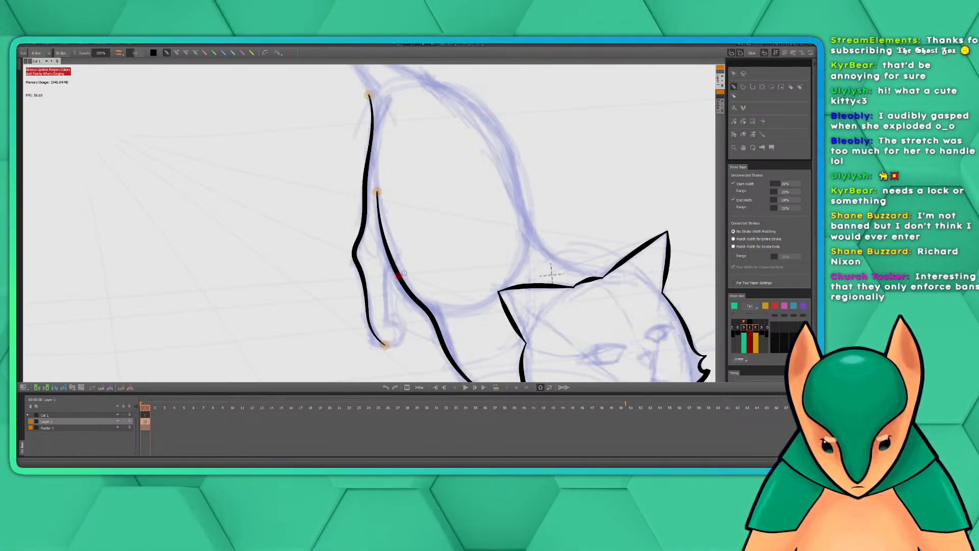
# Ink the hind leg's inner edge from the belly line and a rounded paw joining the outer edge, redrawing the first attempt
pyautogui.click(733, 199)
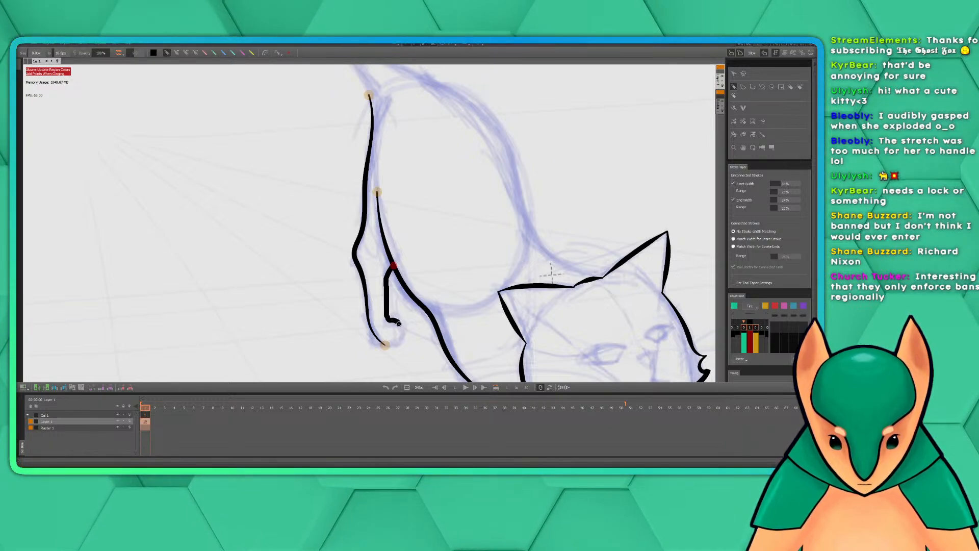
pyautogui.hotkey('ctrl', 'z')
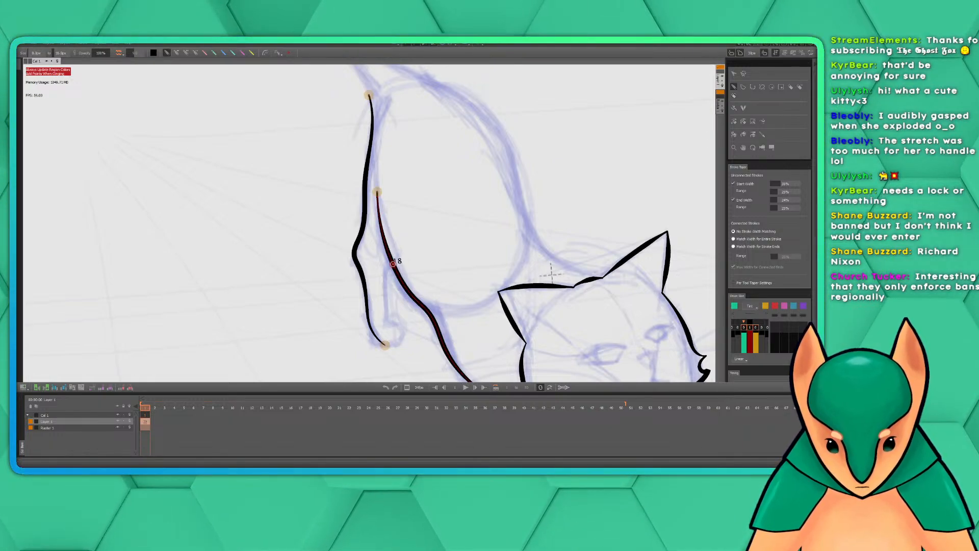
pyautogui.moveTo(386, 317)
pyautogui.mouseDown()
pyautogui.moveTo(400, 342)
pyautogui.moveTo(386, 344)
pyautogui.moveTo(398, 328)
pyautogui.mouseUp()
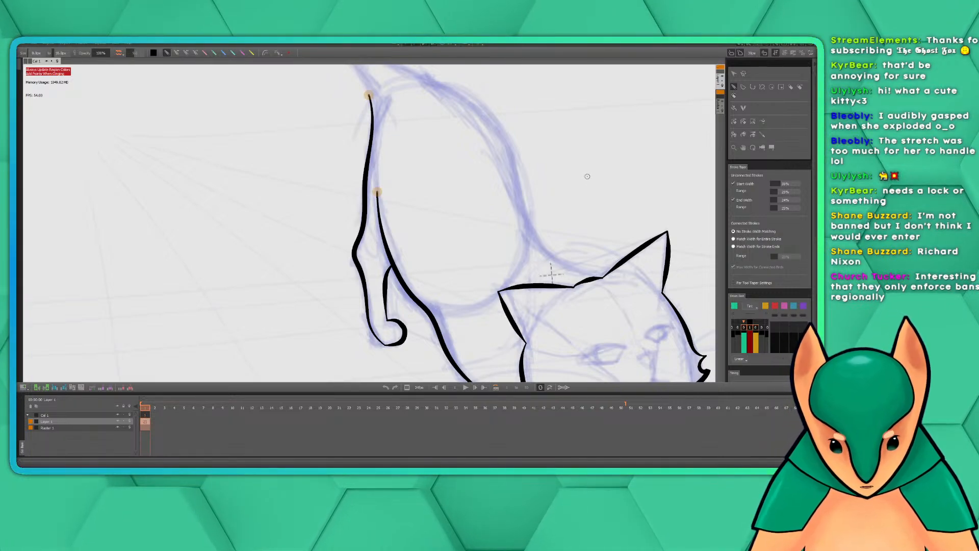
pyautogui.scroll(-3, 572, 190)
pyautogui.scroll(2, 572, 191)
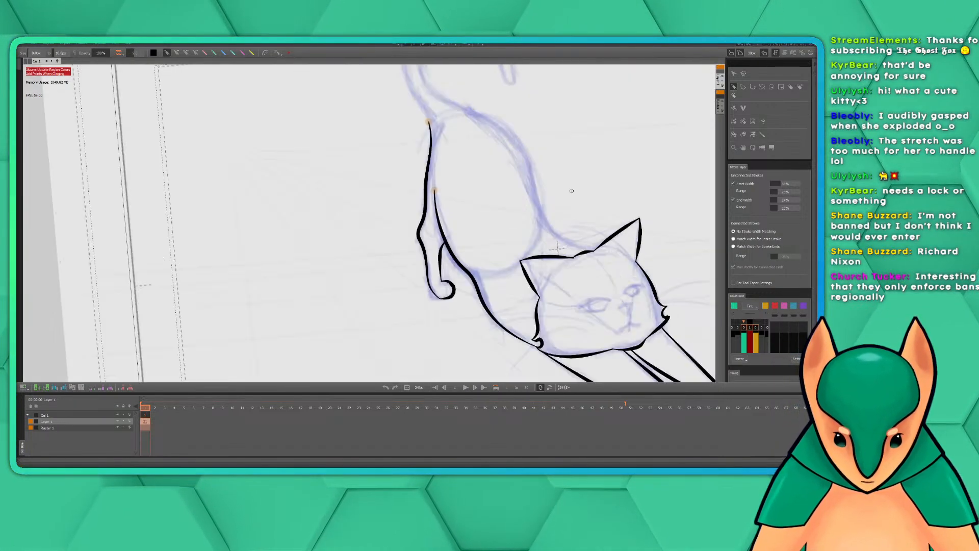
pyautogui.moveTo(562, 209); pyautogui.dragTo(435, 210)
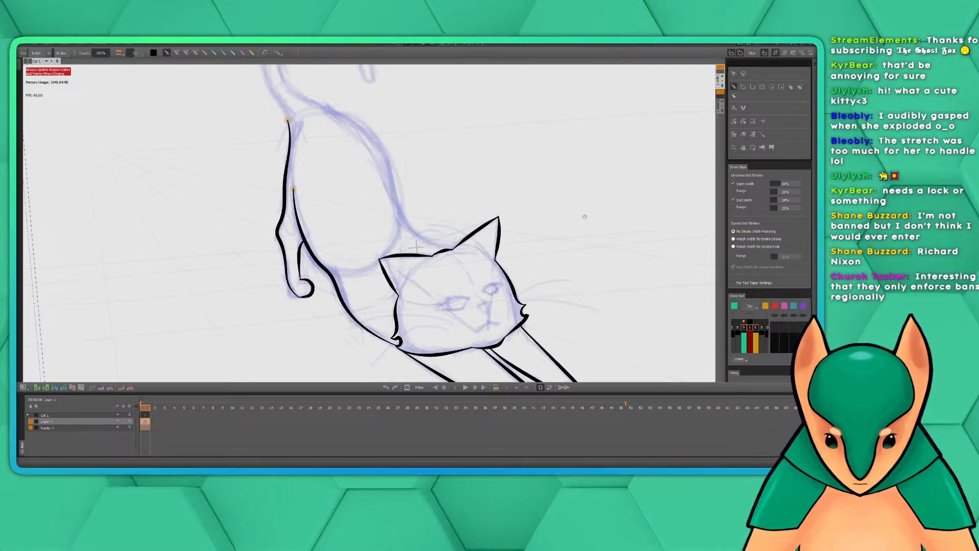
# Ink the tail's outer edge in one tapered stroke from the rump, around the curl, to the tip
pyautogui.scroll(3, 435, 151)
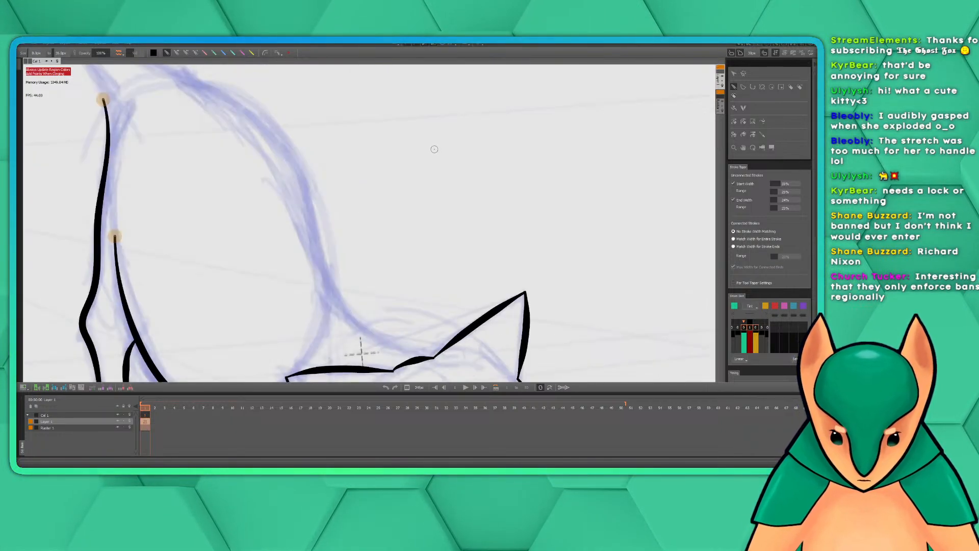
pyautogui.moveTo(376, 142); pyautogui.dragTo(590, 306)
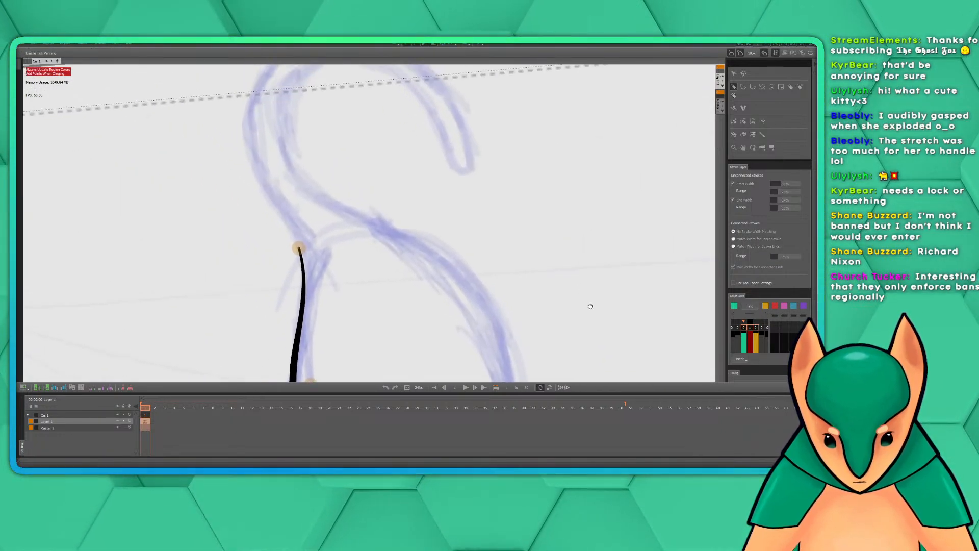
pyautogui.moveTo(532, 244)
pyautogui.mouseDown()
pyautogui.moveTo(584, 273)
pyautogui.moveTo(563, 258)
pyautogui.mouseUp()
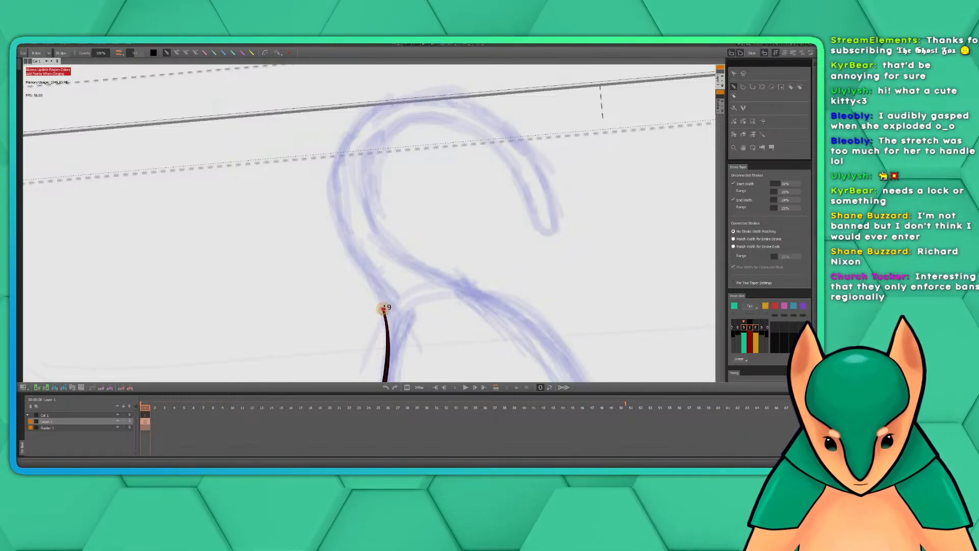
pyautogui.moveTo(378, 297)
pyautogui.mouseDown()
pyautogui.moveTo(330, 223)
pyautogui.moveTo(327, 183)
pyautogui.moveTo(336, 150)
pyautogui.moveTo(383, 105)
pyautogui.moveTo(417, 95)
pyautogui.moveTo(485, 108)
pyautogui.moveTo(510, 124)
pyautogui.moveTo(541, 180)
pyautogui.mouseUp()
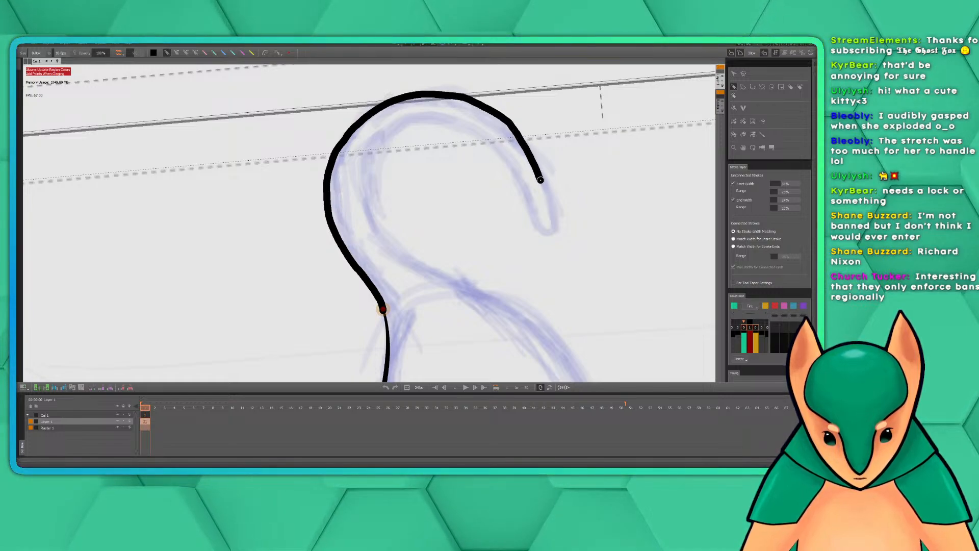
pyautogui.moveTo(553, 221); pyautogui.dragTo(553, 228)
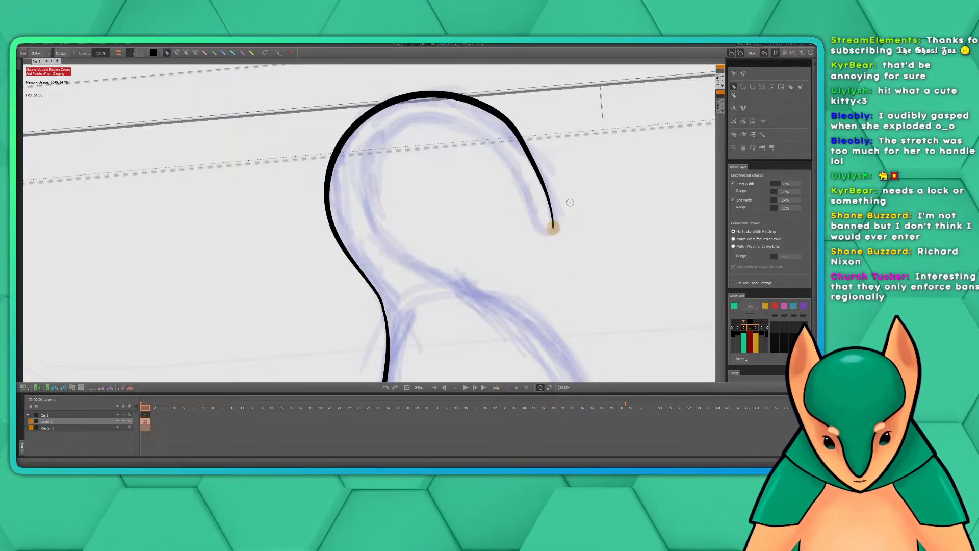
# Try inking the tail's inner edge from the tip around the curl and onto the upper back in one stroke, and undo it
pyautogui.scroll(-5, 564, 219)
pyautogui.moveTo(707, 348); pyautogui.dragTo(461, 234)
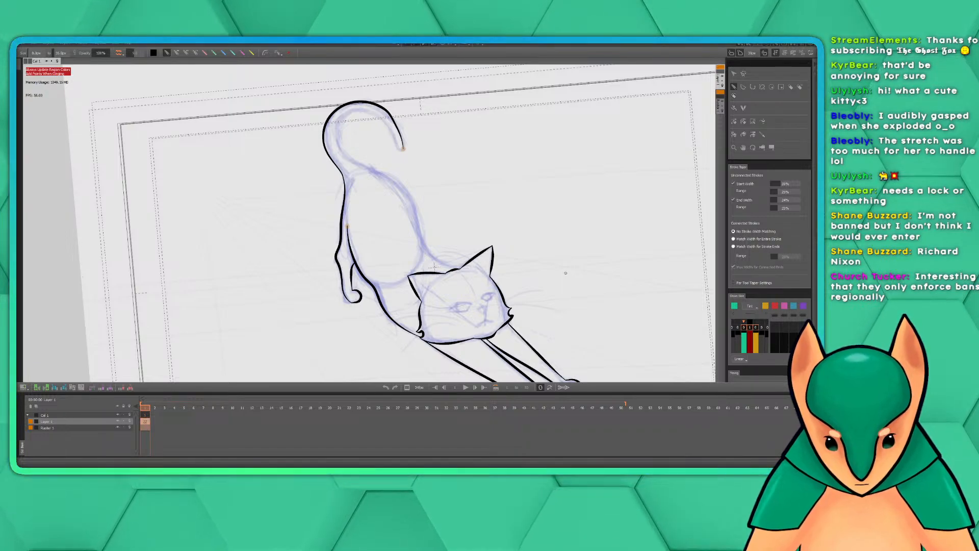
pyautogui.scroll(5, 516, 236)
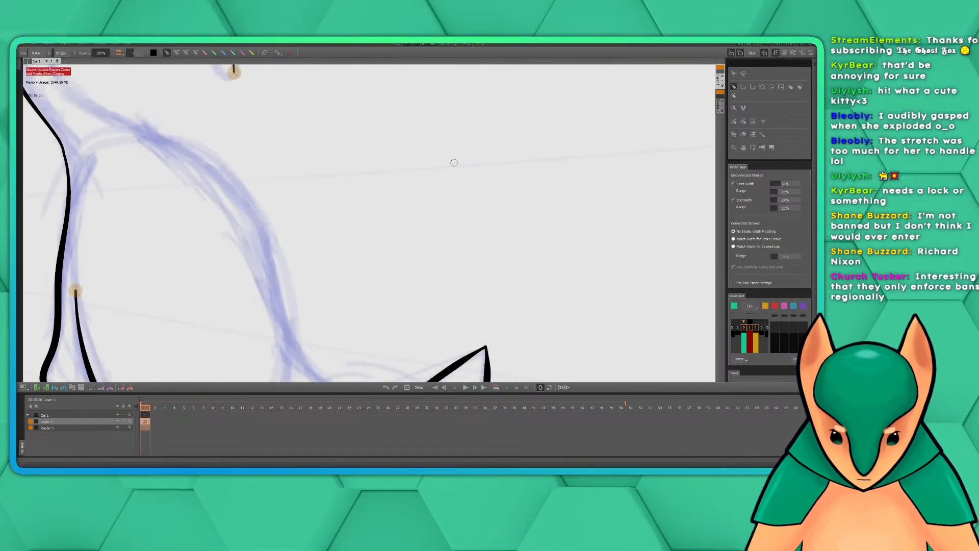
pyautogui.moveTo(361, 100); pyautogui.dragTo(571, 274)
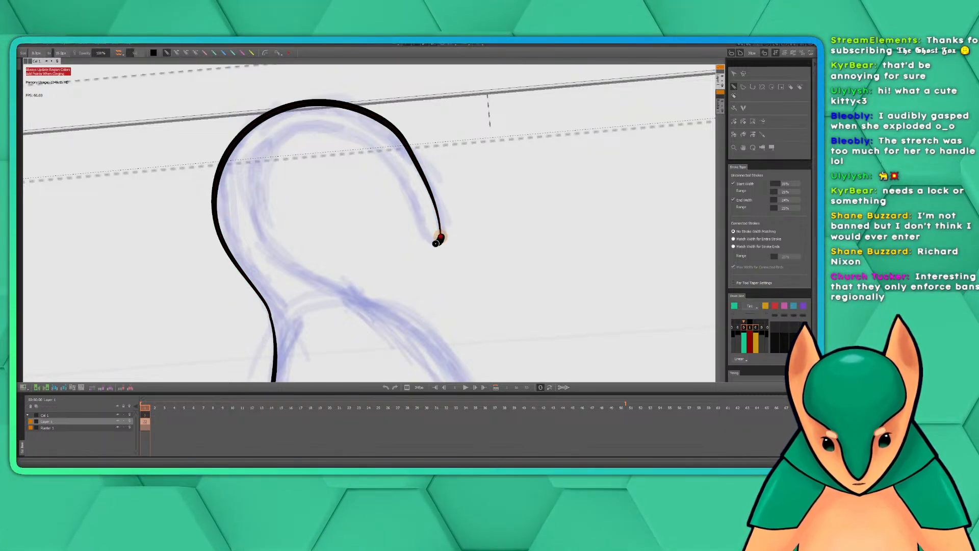
pyautogui.hotkey('ctrl', 'z')
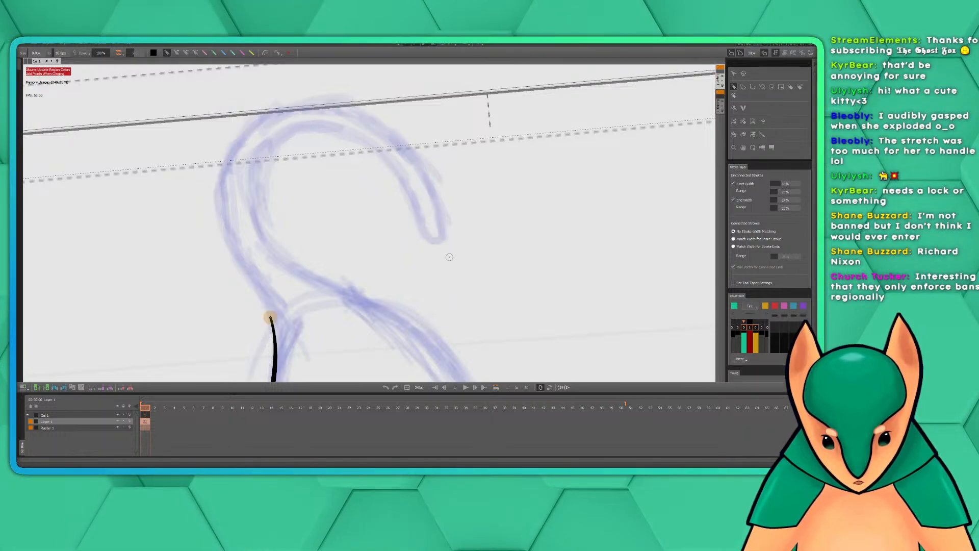
pyautogui.click(34, 44)
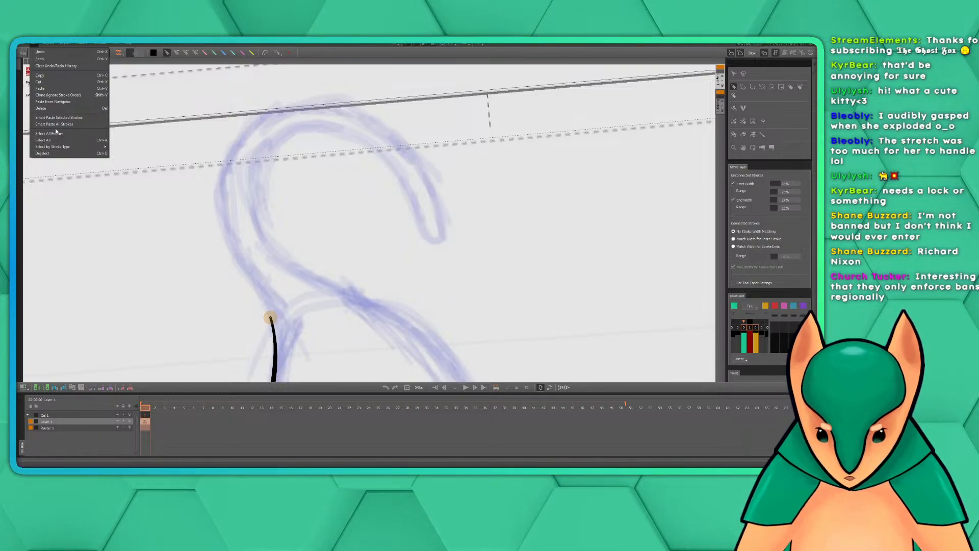
pyautogui.click(56, 59)
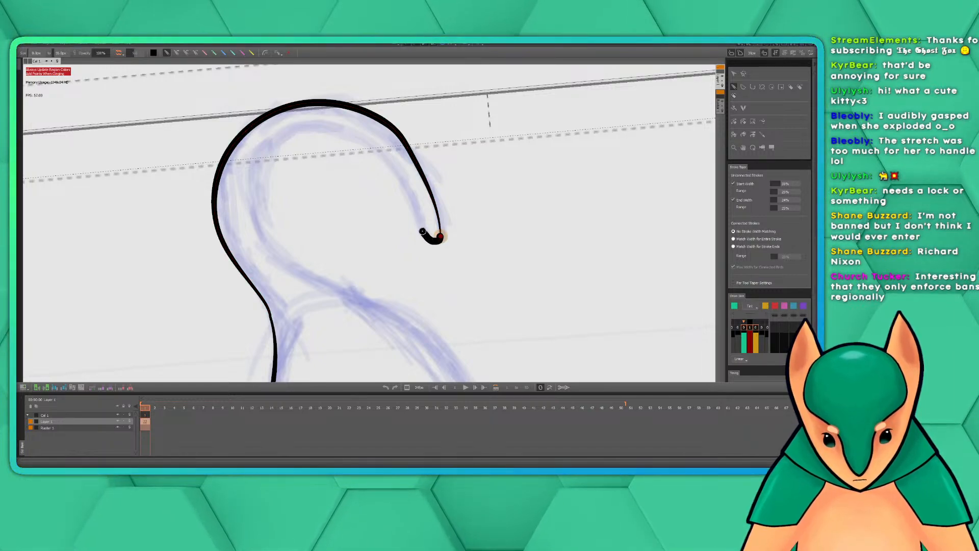
pyautogui.moveTo(423, 232)
pyautogui.mouseDown()
pyautogui.moveTo(396, 173)
pyautogui.moveTo(335, 127)
pyautogui.moveTo(301, 125)
pyautogui.moveTo(271, 144)
pyautogui.moveTo(254, 175)
pyautogui.moveTo(252, 211)
pyautogui.moveTo(305, 277)
pyautogui.moveTo(433, 336)
pyautogui.moveTo(466, 371)
pyautogui.mouseUp()
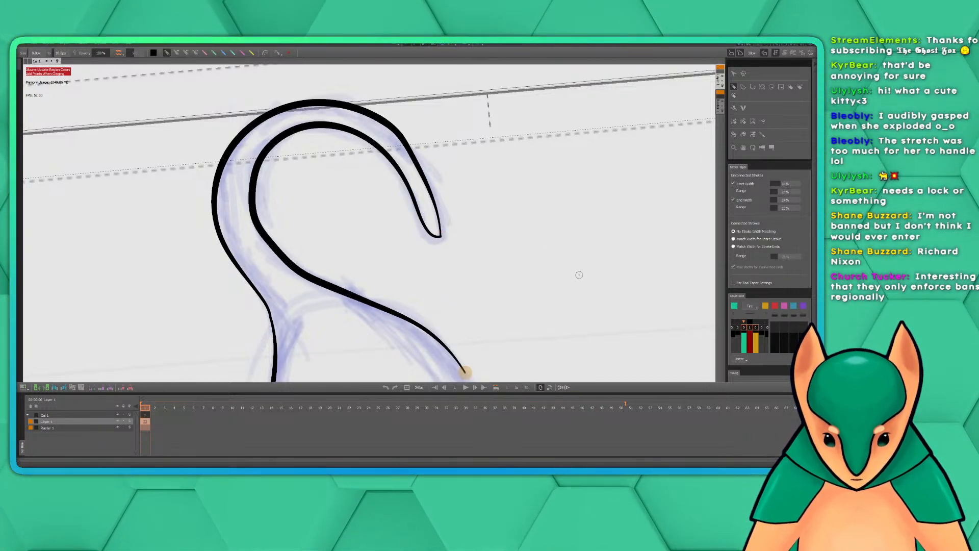
pyautogui.moveTo(580, 299); pyautogui.dragTo(480, 154)
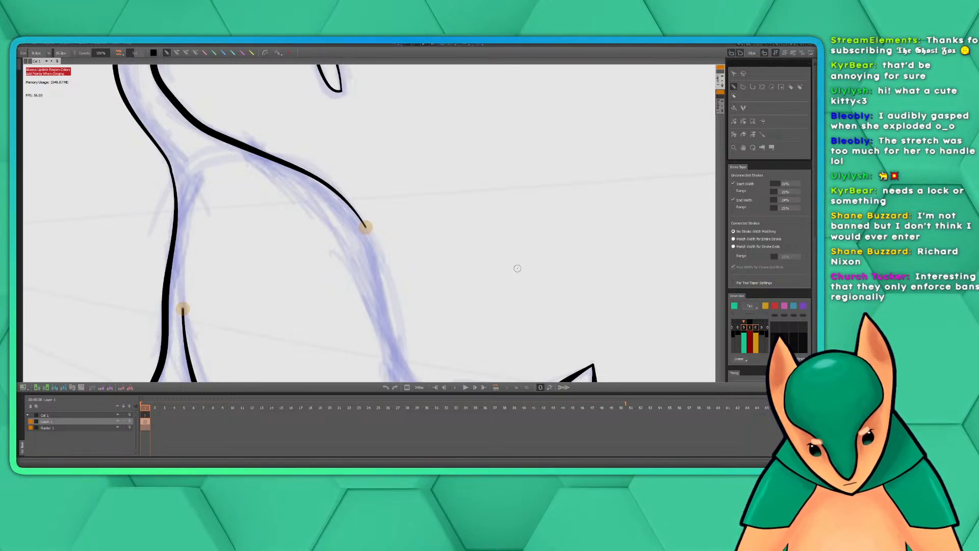
pyautogui.hotkey('ctrl', 'z')
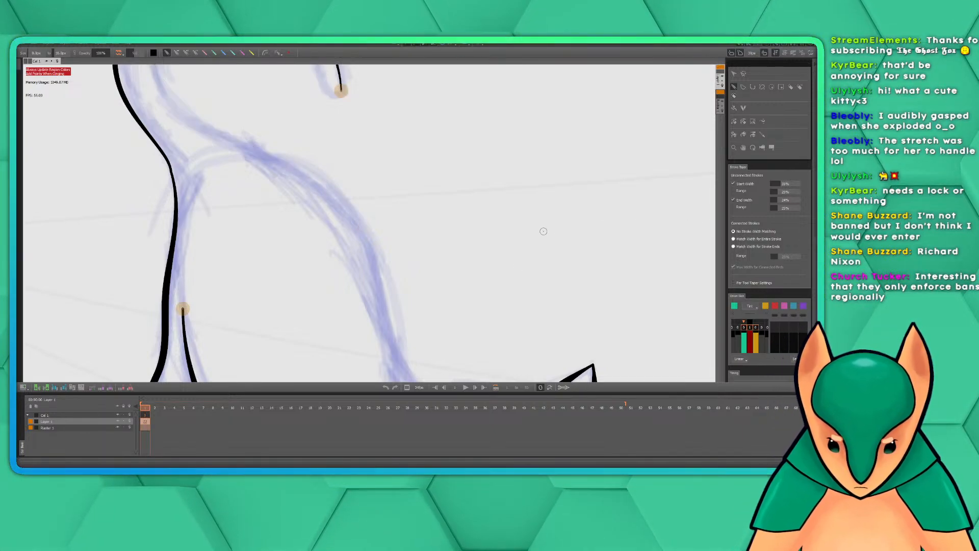
# Ink the tail's inner edge from the pointed tip around the curl to the tail base, redoing the first attempt
pyautogui.moveTo(336, 91); pyautogui.dragTo(436, 214)
pyautogui.click(436, 214)
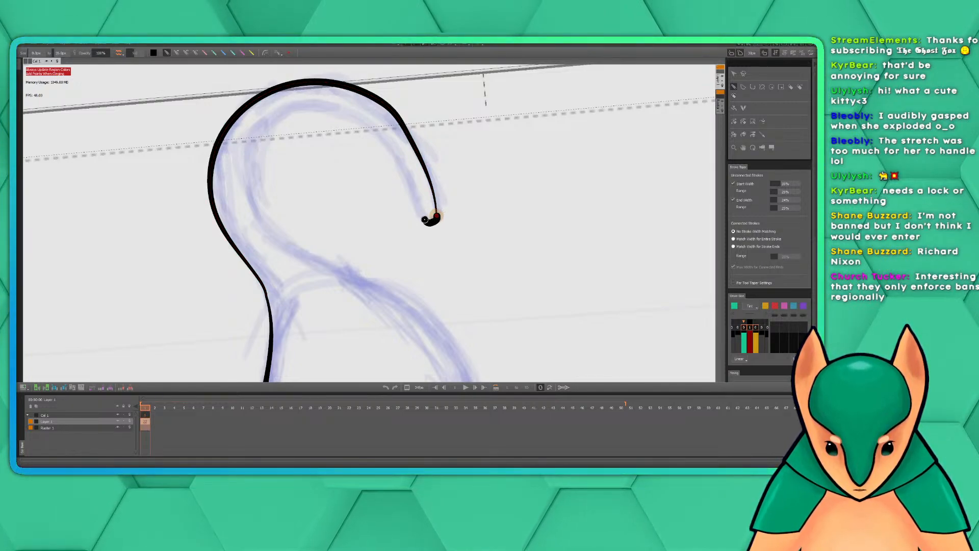
pyautogui.moveTo(417, 201); pyautogui.dragTo(411, 188)
pyautogui.hotkey('ctrl', 'z')
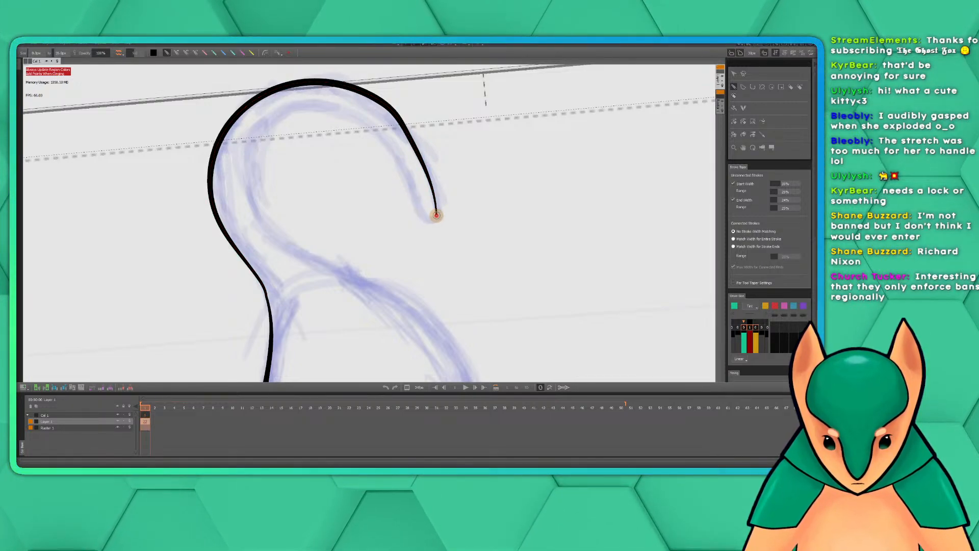
pyautogui.moveTo(425, 210)
pyautogui.mouseDown()
pyautogui.moveTo(378, 136)
pyautogui.moveTo(343, 109)
pyautogui.moveTo(298, 107)
pyautogui.moveTo(262, 122)
pyautogui.moveTo(250, 165)
pyautogui.moveTo(259, 208)
pyautogui.moveTo(294, 247)
pyautogui.moveTo(352, 278)
pyautogui.mouseUp()
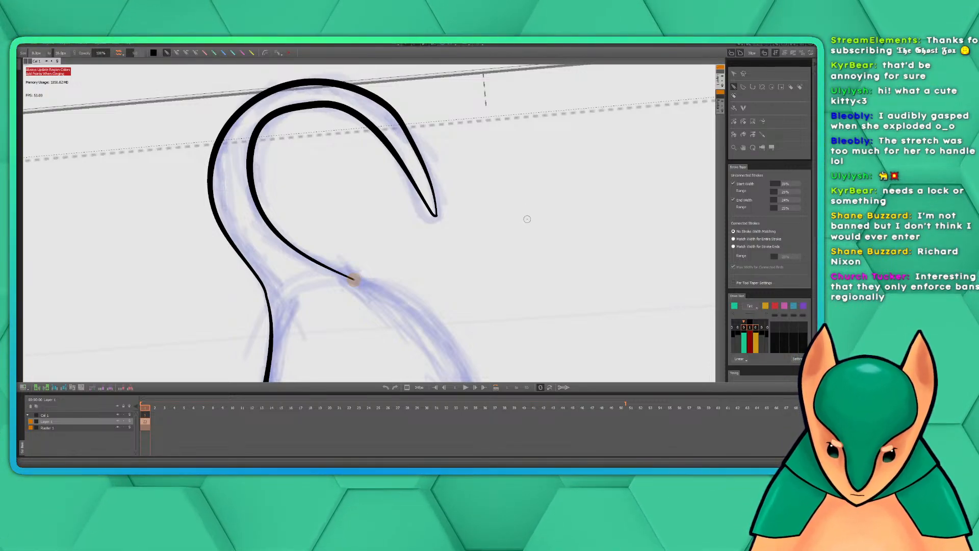
# Ink the back line in one curve from the tail base down to the top of the head beside the right-hand ear
pyautogui.moveTo(498, 289)
pyautogui.mouseDown()
pyautogui.moveTo(453, 127)
pyautogui.moveTo(505, 328)
pyautogui.moveTo(470, 247)
pyautogui.mouseUp()
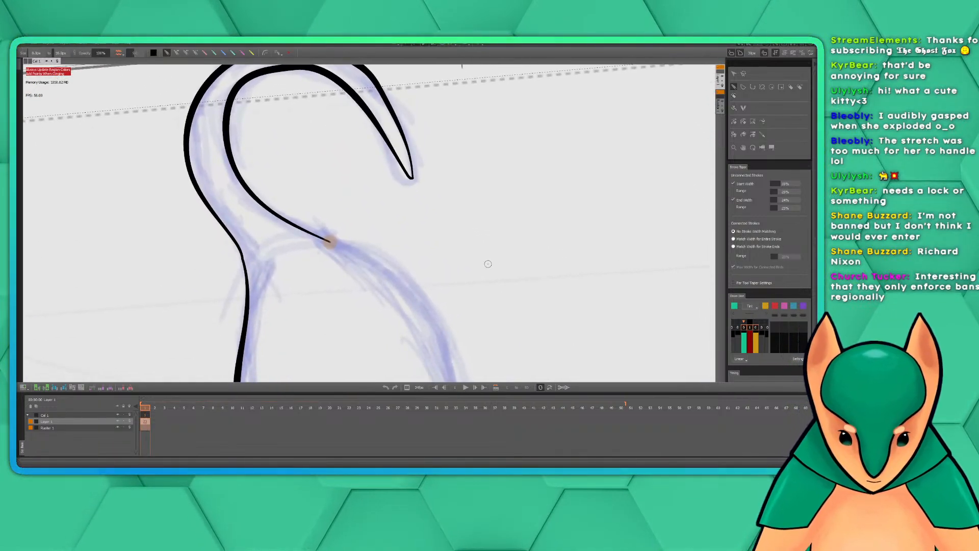
pyautogui.scroll(-4, 484, 259)
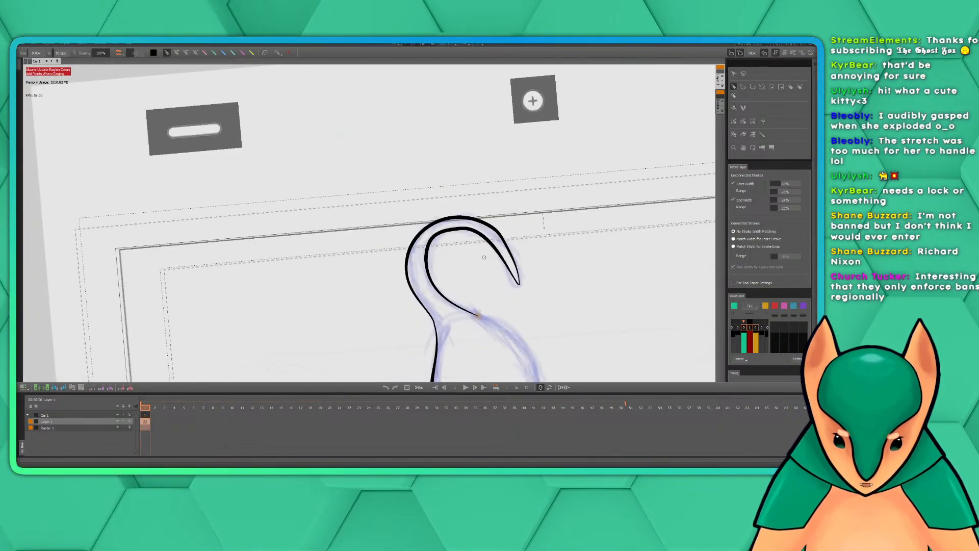
pyautogui.scroll(4, 485, 258)
pyautogui.moveTo(472, 269); pyautogui.dragTo(529, 393)
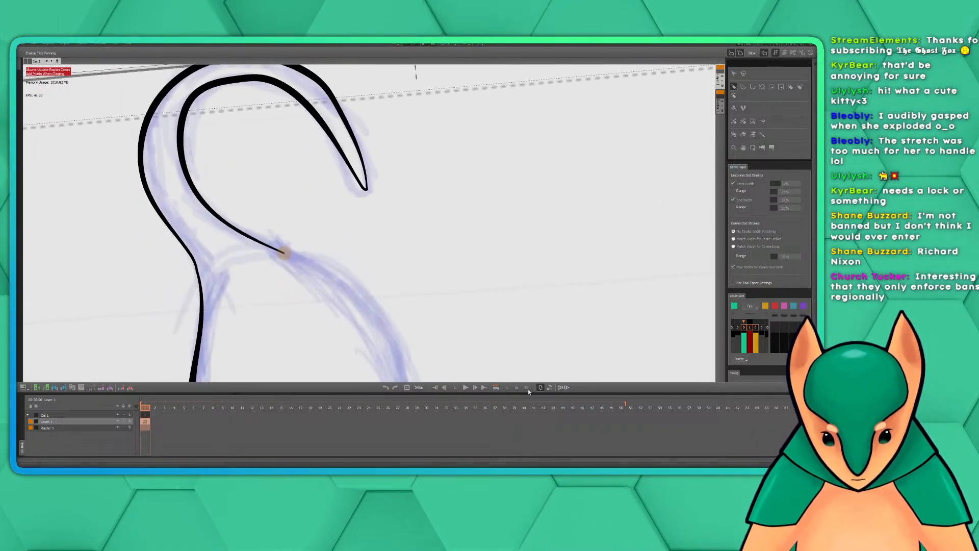
pyautogui.scroll(-2, 491, 308)
pyautogui.moveTo(410, 283); pyautogui.dragTo(402, 230)
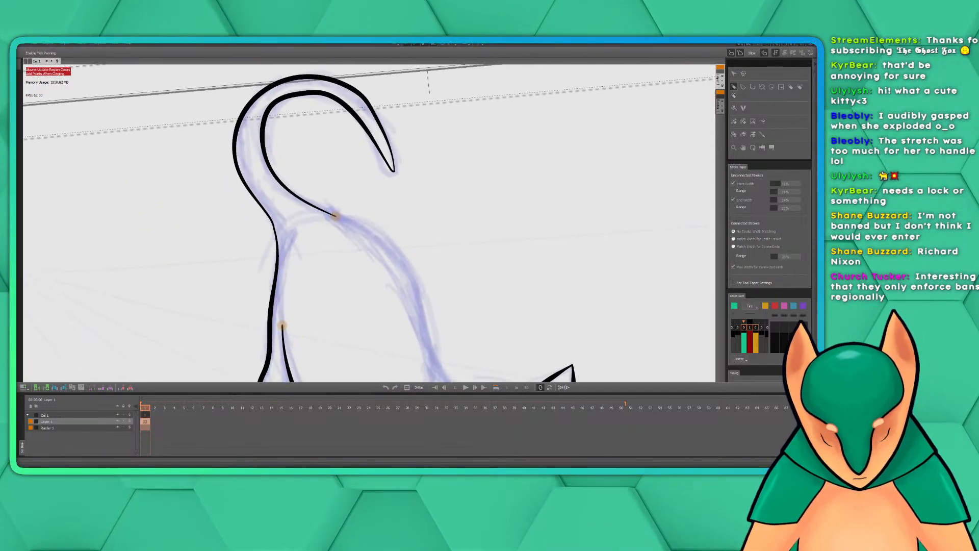
pyautogui.moveTo(418, 267)
pyautogui.mouseDown()
pyautogui.moveTo(382, 241)
pyautogui.moveTo(351, 187)
pyautogui.mouseUp()
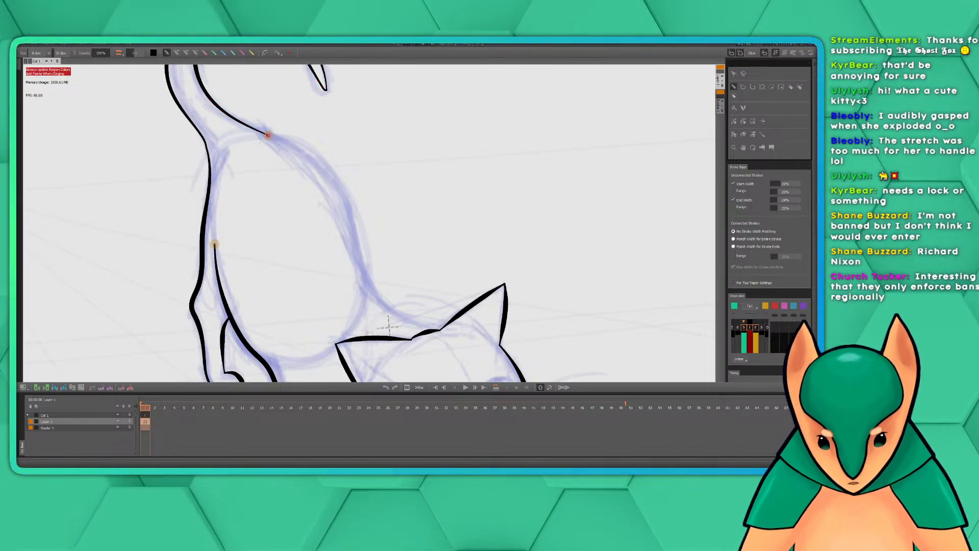
pyautogui.moveTo(267, 136)
pyautogui.mouseDown()
pyautogui.moveTo(342, 186)
pyautogui.moveTo(375, 275)
pyautogui.mouseUp()
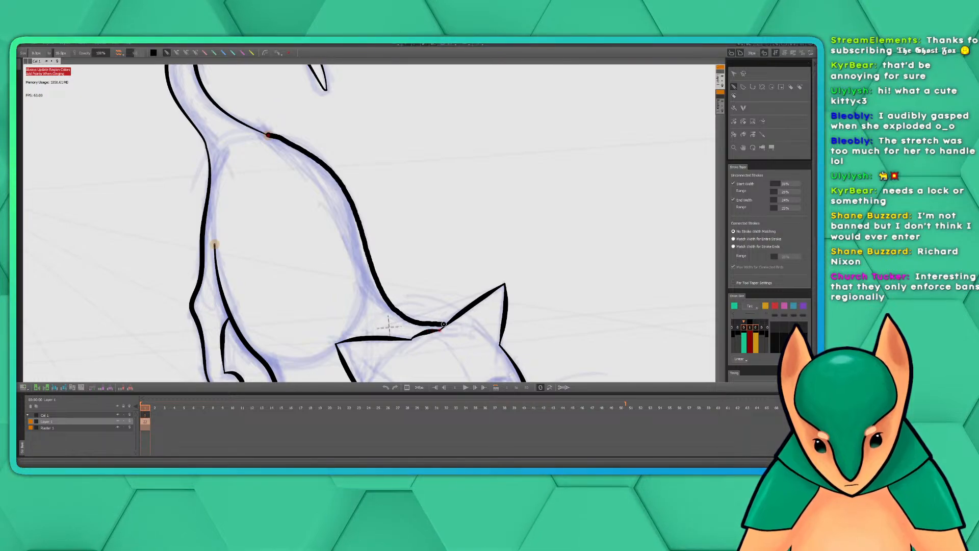
pyautogui.moveTo(446, 325); pyautogui.dragTo(443, 326)
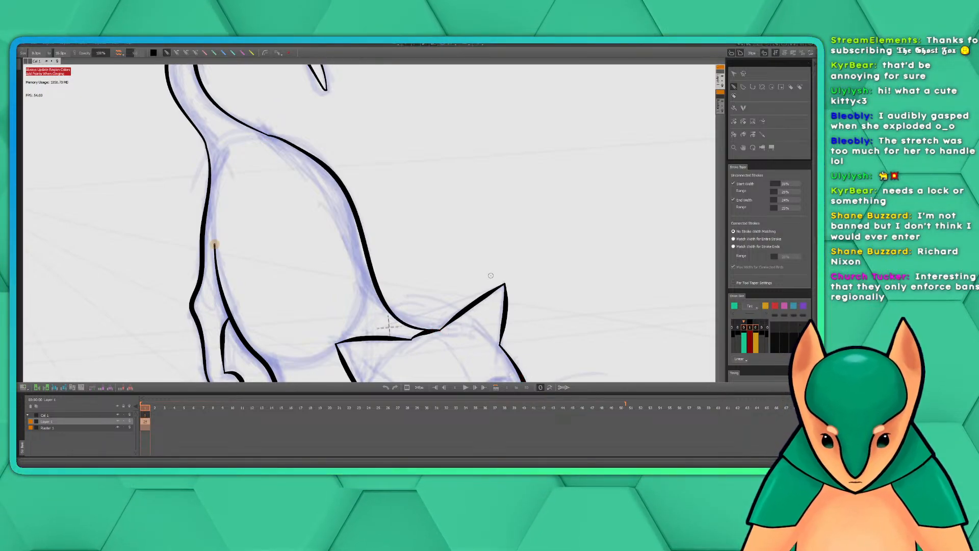
# Review the inked cat outline as a whole and examine the head and its sketched facial features up close
pyautogui.moveTo(491, 276)
pyautogui.mouseDown()
pyautogui.moveTo(465, 244)
pyautogui.moveTo(517, 249)
pyautogui.moveTo(509, 222)
pyautogui.mouseUp()
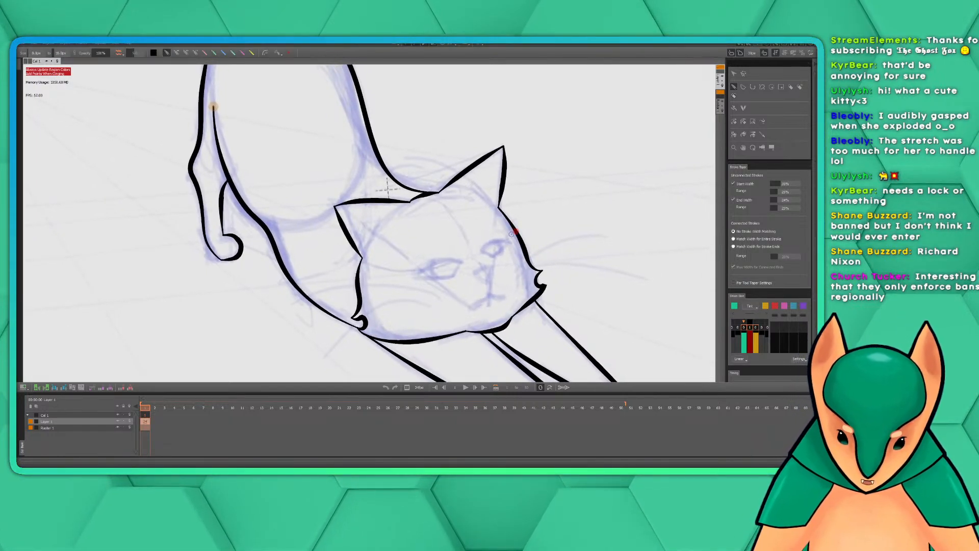
pyautogui.moveTo(504, 170); pyautogui.dragTo(523, 265)
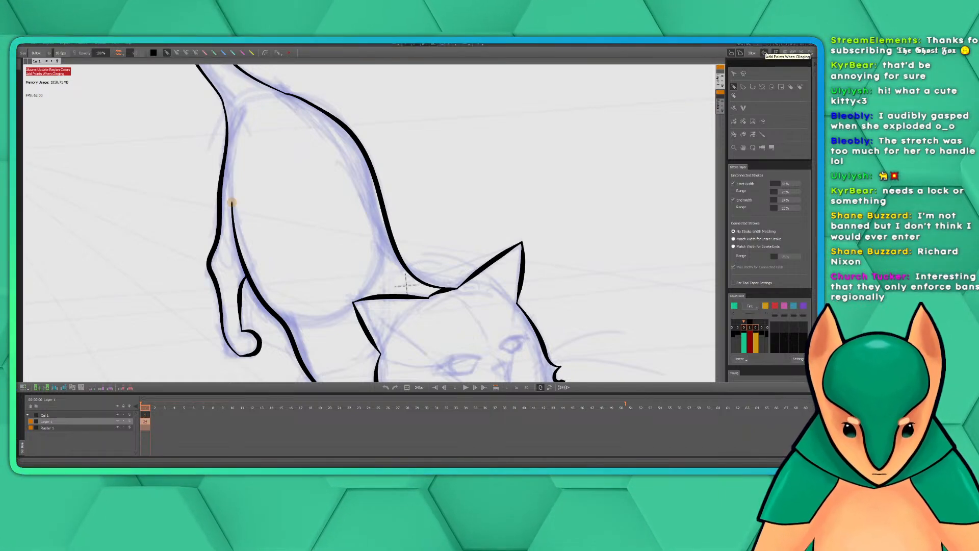
pyautogui.scroll(-5, 816, 290)
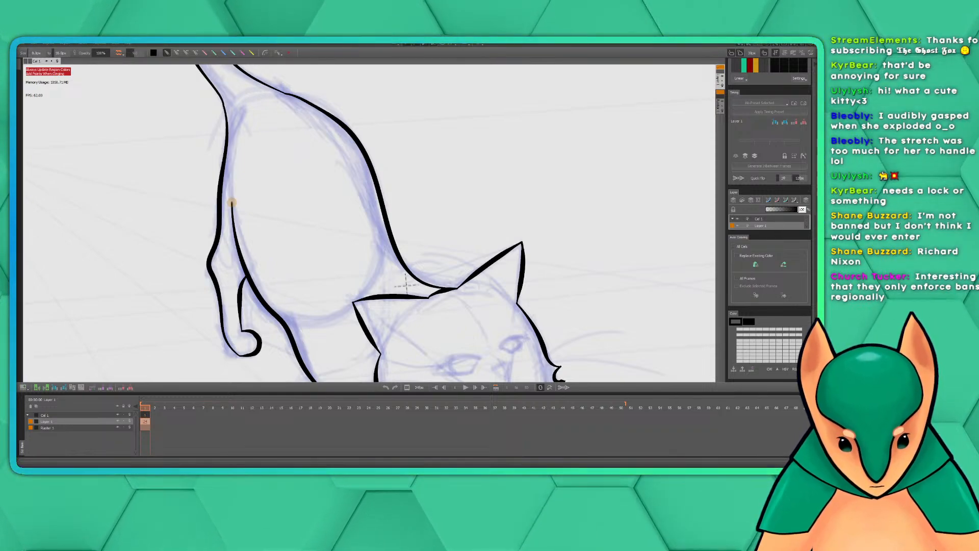
pyautogui.scroll(8, 773, 217)
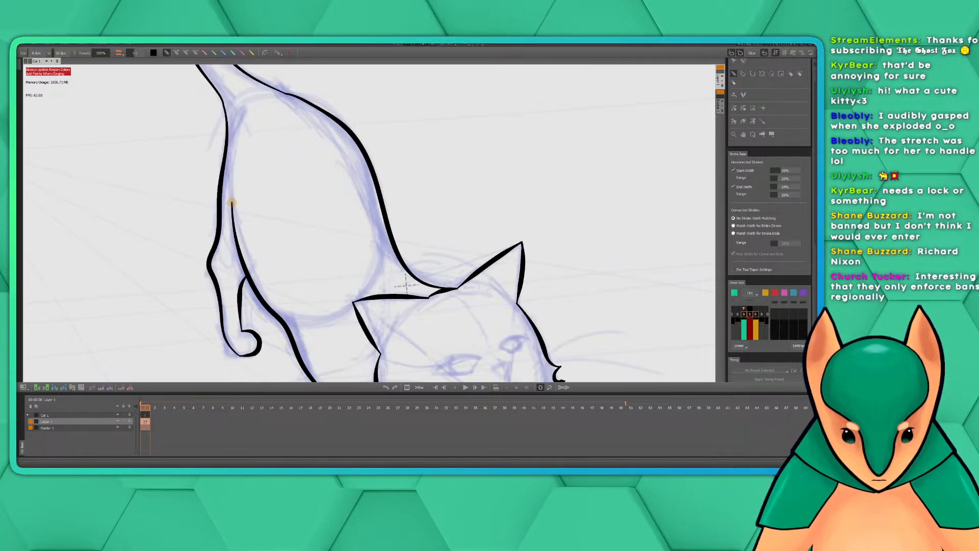
pyautogui.scroll(2, 773, 221)
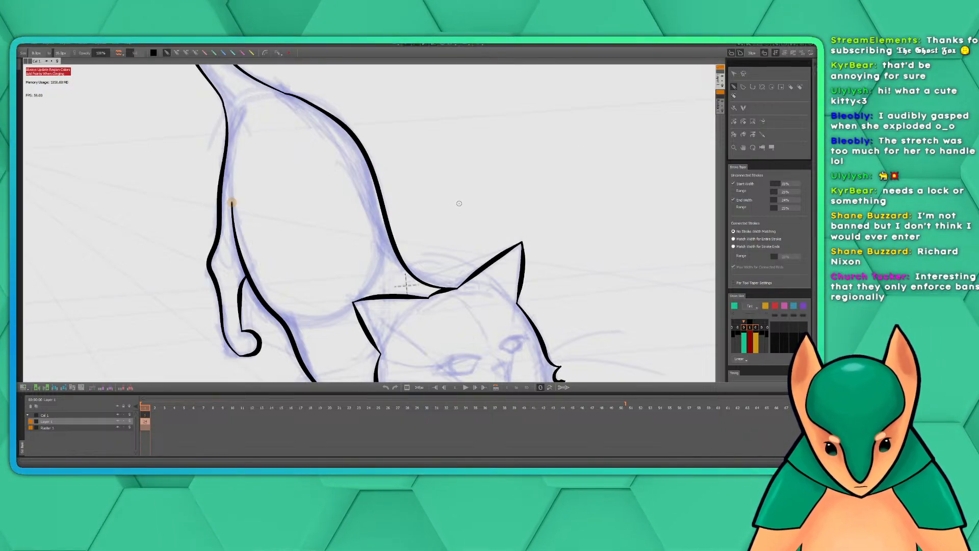
pyautogui.moveTo(477, 207); pyautogui.dragTo(471, 182)
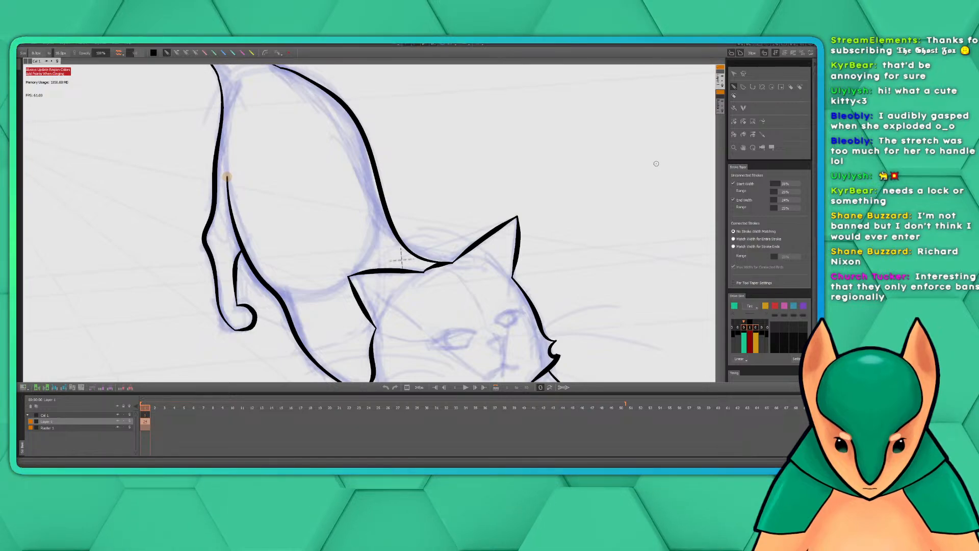
pyautogui.scroll(-6, 585, 178)
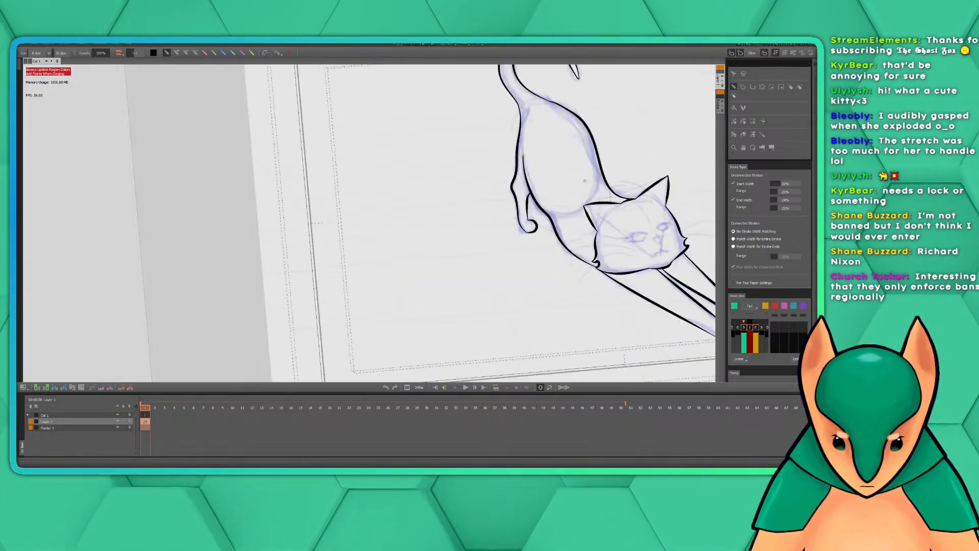
pyautogui.moveTo(590, 170)
pyautogui.mouseDown()
pyautogui.moveTo(419, 219)
pyautogui.moveTo(403, 252)
pyautogui.mouseUp()
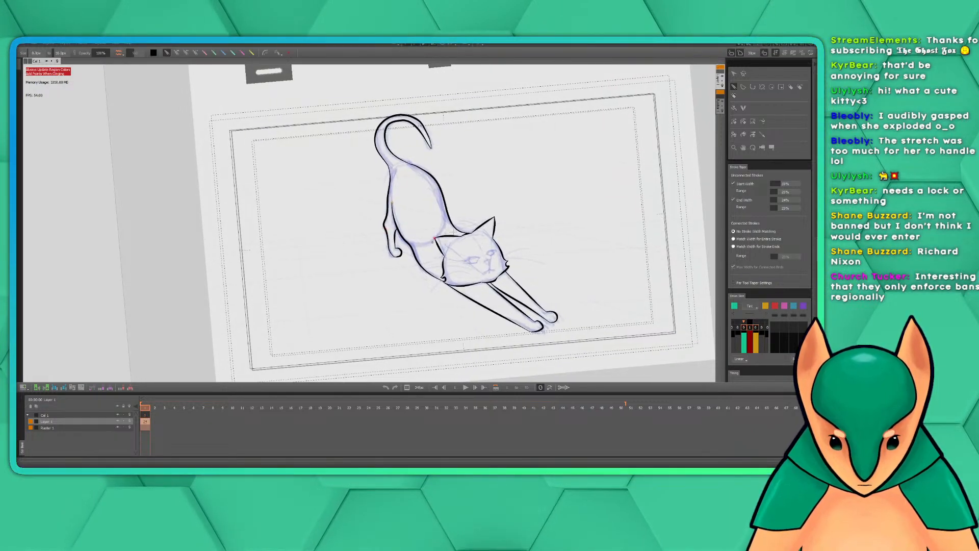
pyautogui.scroll(6, 438, 249)
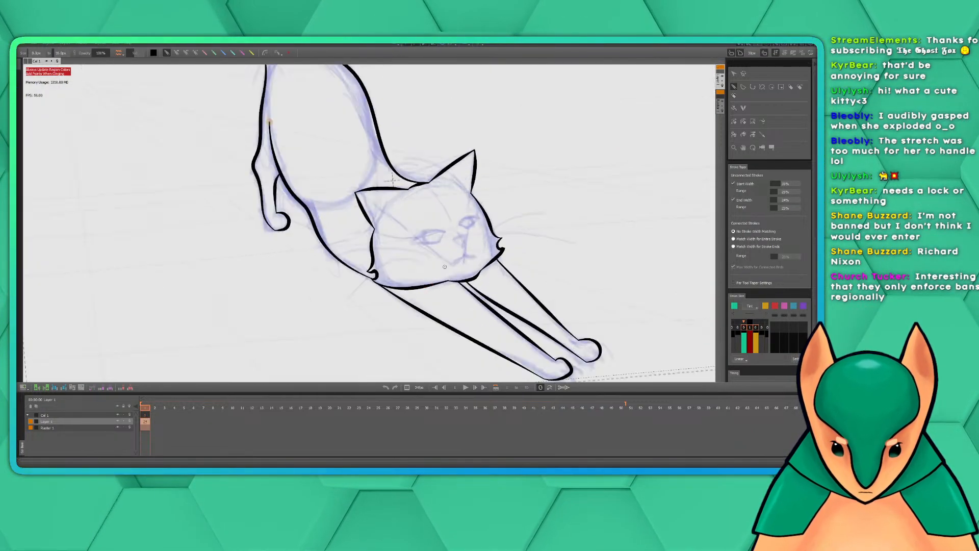
pyautogui.scroll(2, 445, 266)
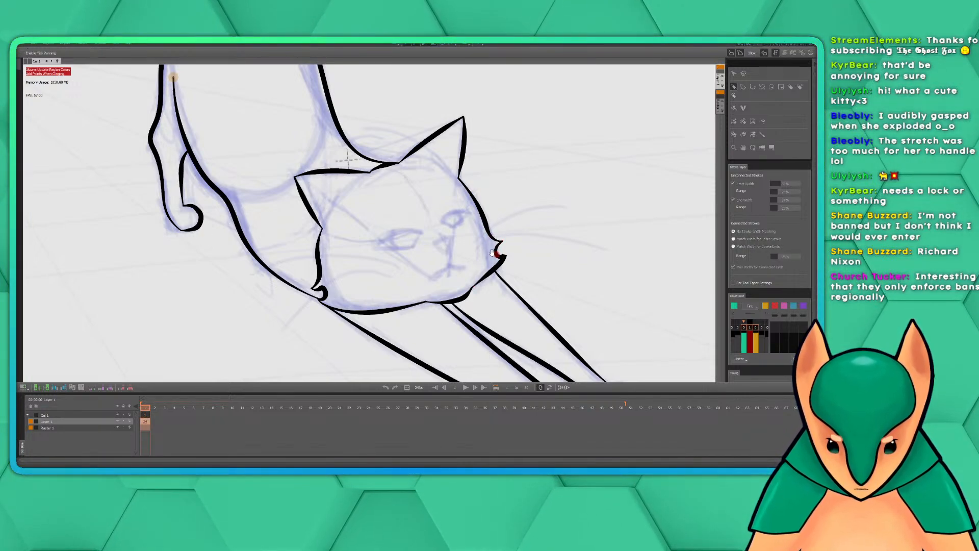
pyautogui.moveTo(452, 259)
pyautogui.mouseDown()
pyautogui.moveTo(599, 296)
pyautogui.moveTo(554, 289)
pyautogui.mouseUp()
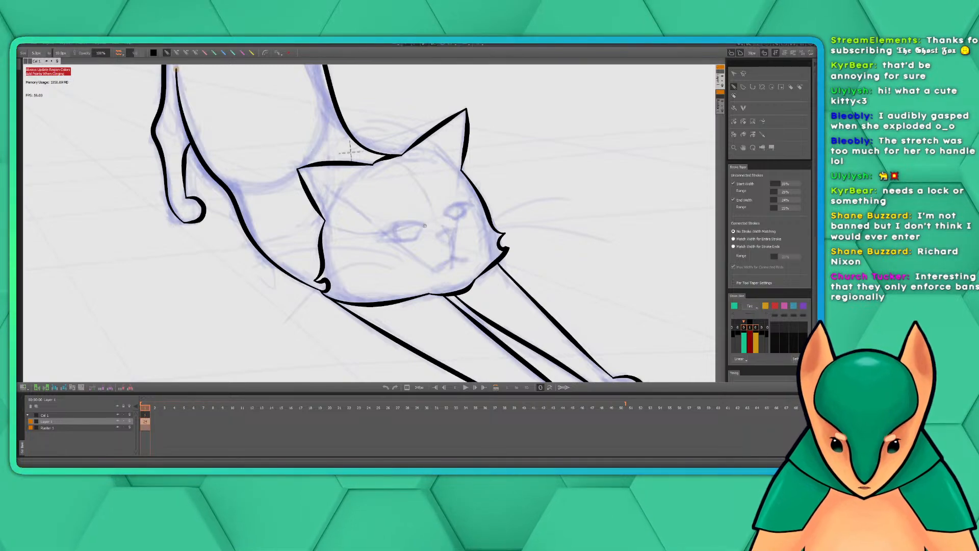
# Try inking the upper lid of the cat's left-hand eye in a single arc, and undo it
pyautogui.moveTo(416, 222)
pyautogui.mouseDown()
pyautogui.moveTo(398, 223)
pyautogui.moveTo(380, 244)
pyautogui.mouseUp()
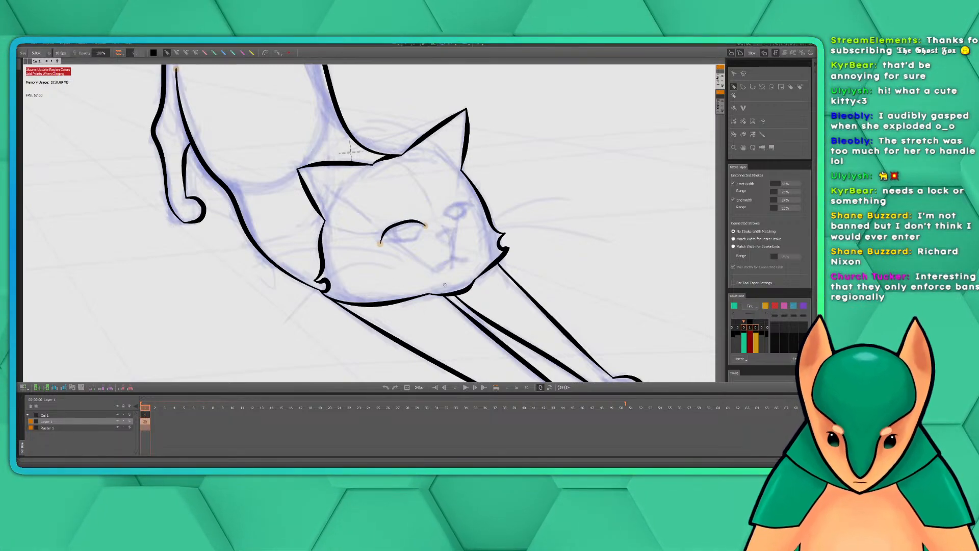
pyautogui.hotkey('ctrl', 'z')
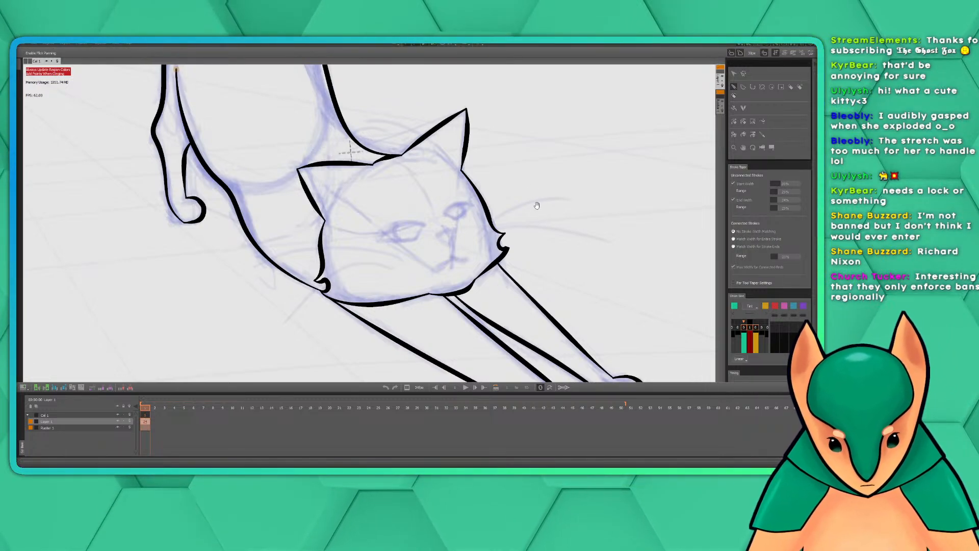
# Ink the cat's right-hand eye as a closed almond shape, with tapered upper and lower lid strokes meeting at both corners
pyautogui.moveTo(538, 203); pyautogui.dragTo(522, 218)
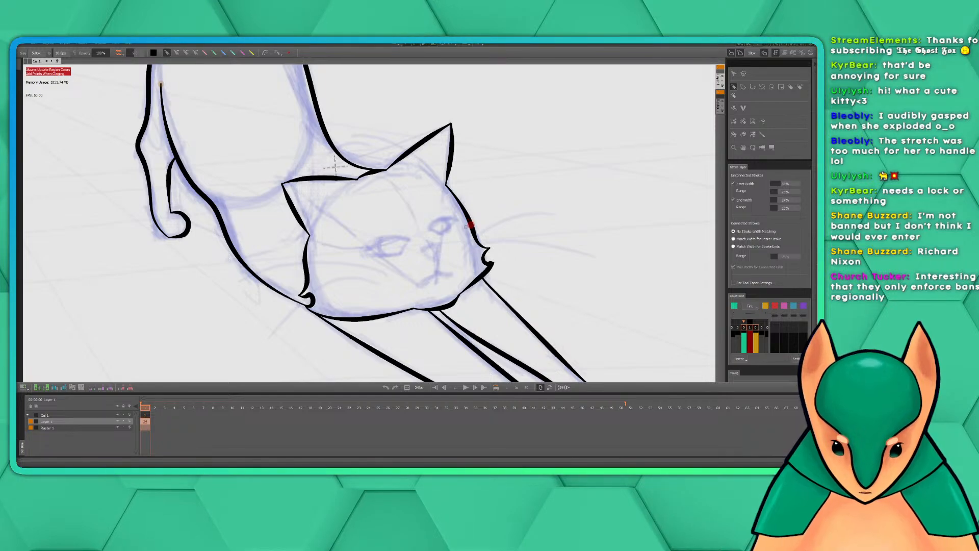
pyautogui.scroll(4, 468, 222)
pyautogui.moveTo(464, 195); pyautogui.dragTo(468, 193)
pyautogui.moveTo(459, 218); pyautogui.dragTo(470, 194)
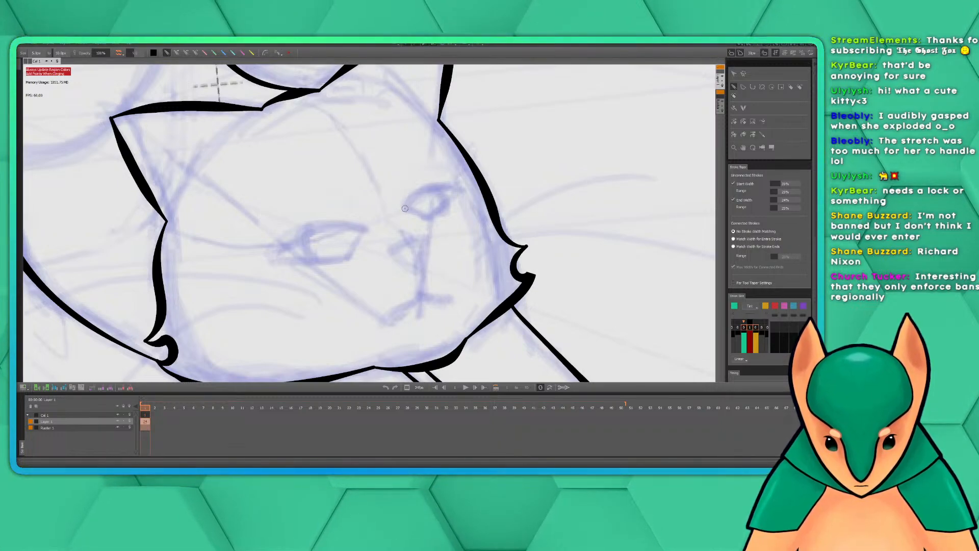
pyautogui.moveTo(405, 210)
pyautogui.mouseDown()
pyautogui.moveTo(423, 188)
pyautogui.moveTo(455, 186)
pyautogui.mouseUp()
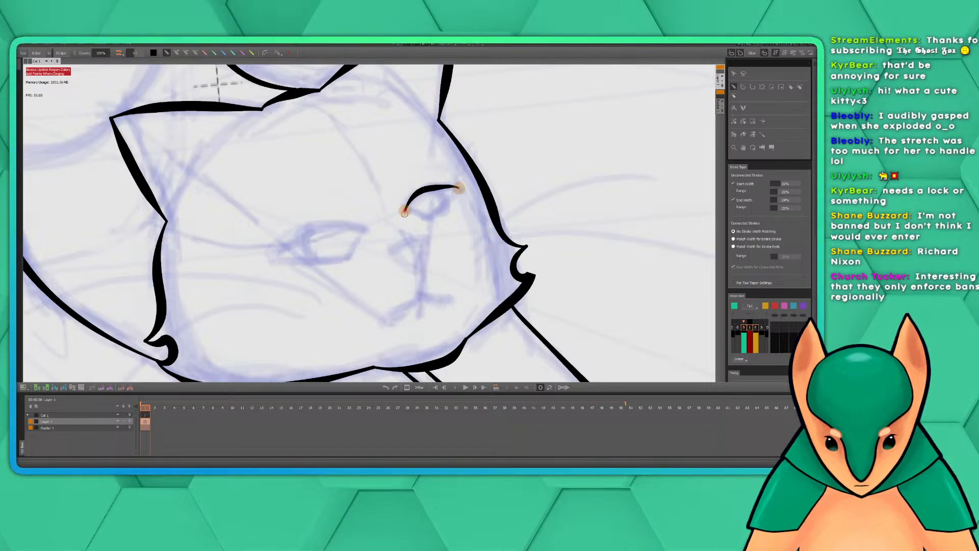
pyautogui.moveTo(408, 210)
pyautogui.mouseDown()
pyautogui.moveTo(436, 215)
pyautogui.moveTo(458, 187)
pyautogui.mouseUp()
pyautogui.moveTo(429, 240); pyautogui.dragTo(478, 226)
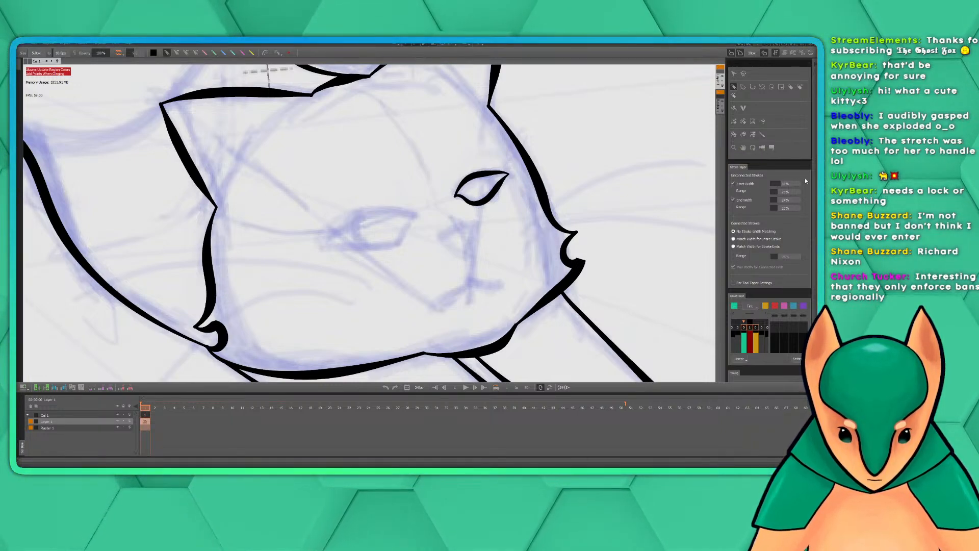
# Look through the stroke taper, timing and layer settings for options that affect how strokes connect
pyautogui.scroll(-2, 816, 167)
pyautogui.moveTo(816, 167)
pyautogui.mouseDown()
pyautogui.moveTo(817, 226)
pyautogui.moveTo(816, 152)
pyautogui.mouseUp()
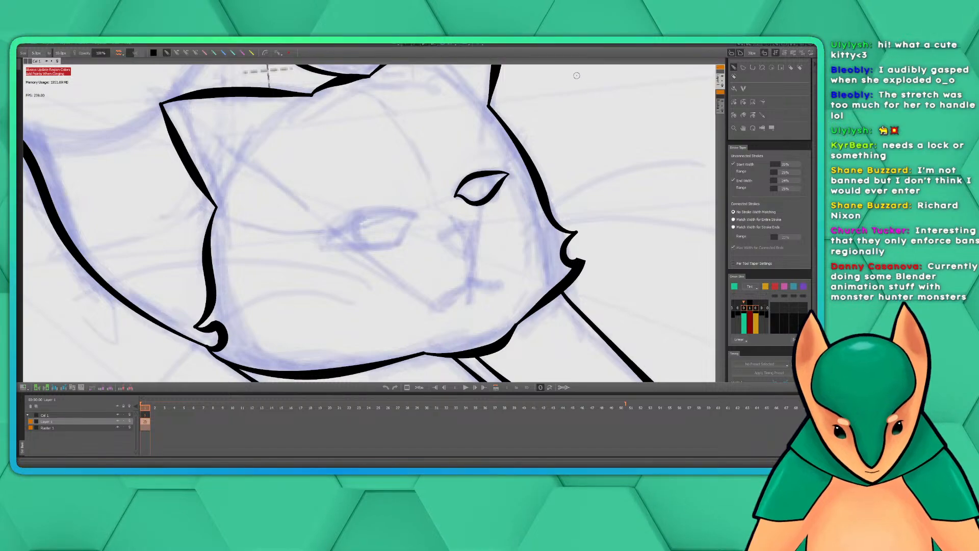
pyautogui.moveTo(641, 40); pyautogui.dragTo(620, 39)
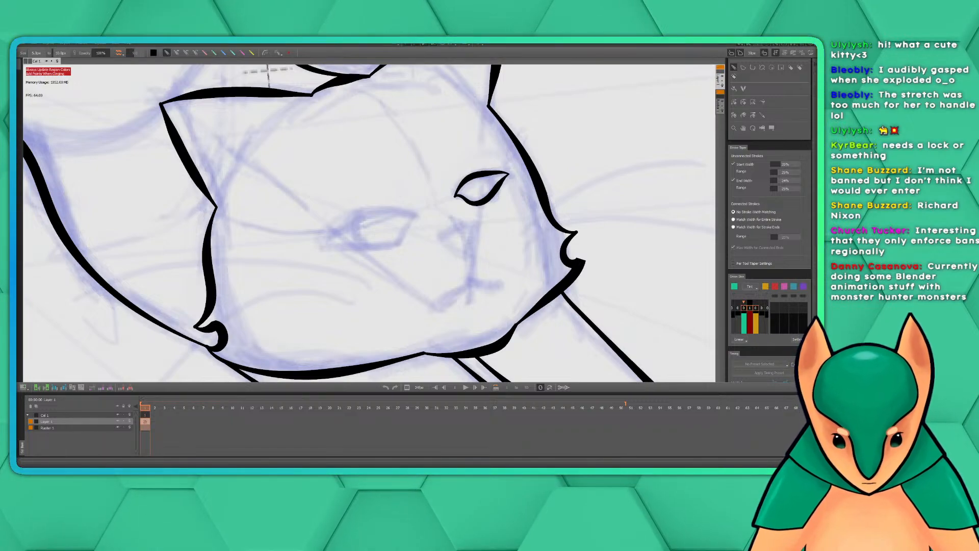
pyautogui.scroll(-5, 809, 240)
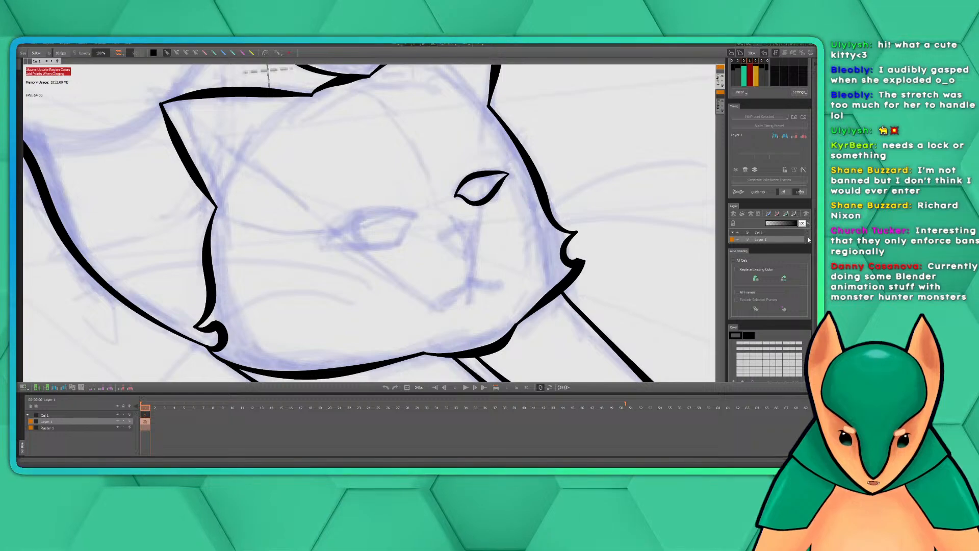
pyautogui.scroll(1, 810, 234)
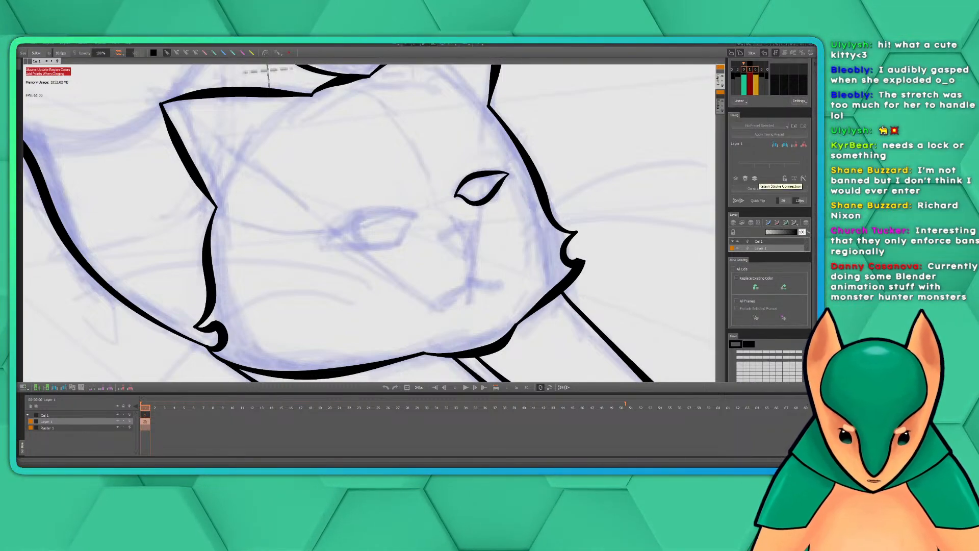
pyautogui.scroll(5, 813, 214)
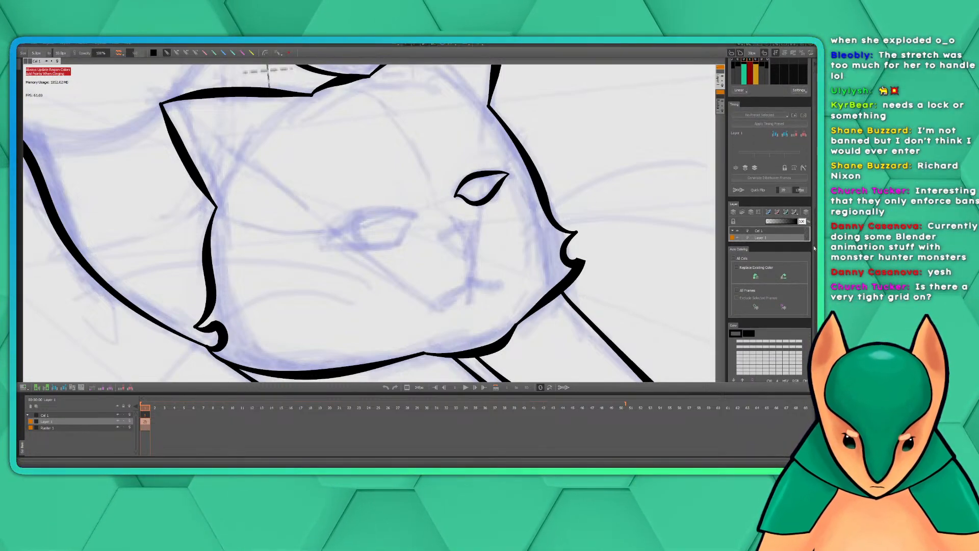
pyautogui.scroll(15, 813, 214)
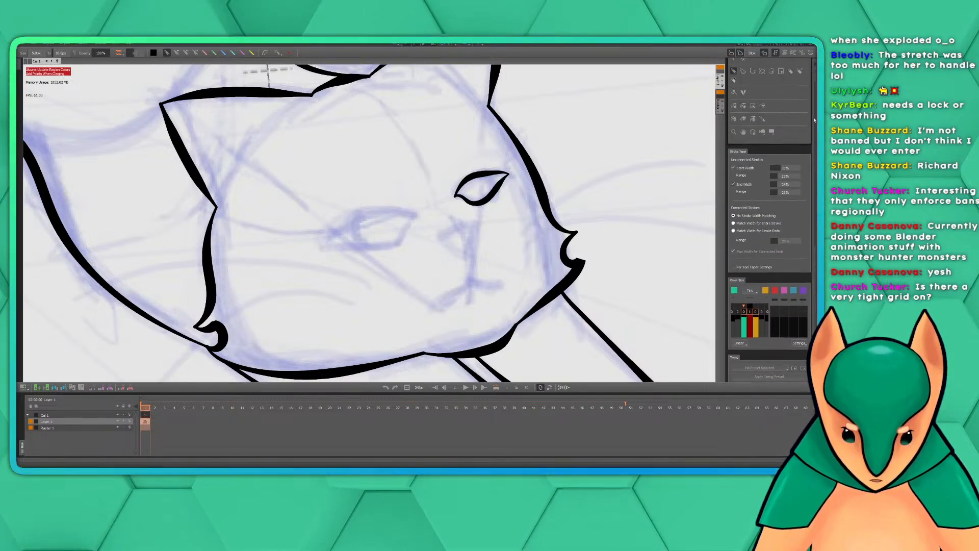
pyautogui.scroll(2, 815, 112)
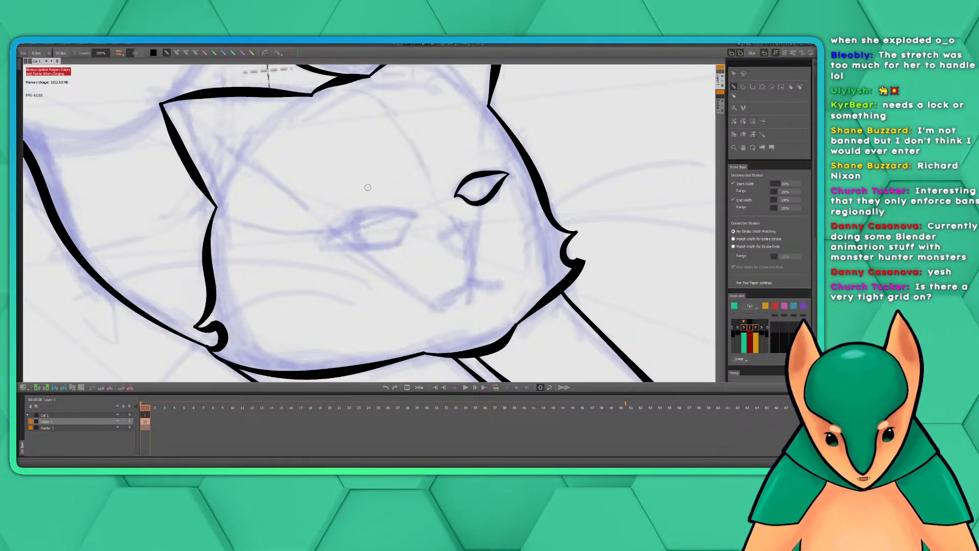
# Try inking the left-hand eye with a wide upper lid arc and a lower lid, compare it with the whole head, and undo it
pyautogui.moveTo(415, 216)
pyautogui.mouseDown()
pyautogui.moveTo(398, 208)
pyautogui.moveTo(352, 217)
pyautogui.moveTo(321, 251)
pyautogui.mouseUp()
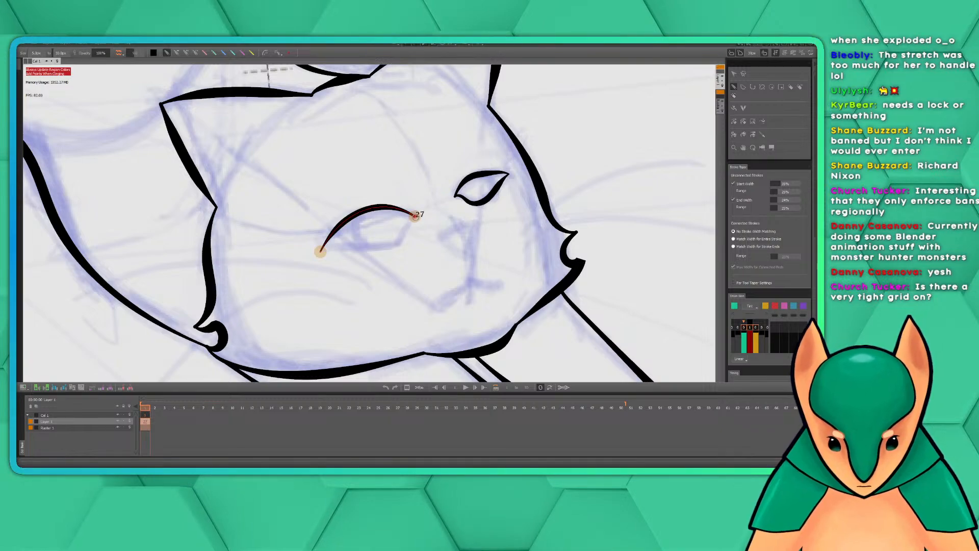
pyautogui.moveTo(415, 215)
pyautogui.mouseDown()
pyautogui.moveTo(380, 248)
pyautogui.moveTo(320, 251)
pyautogui.mouseUp()
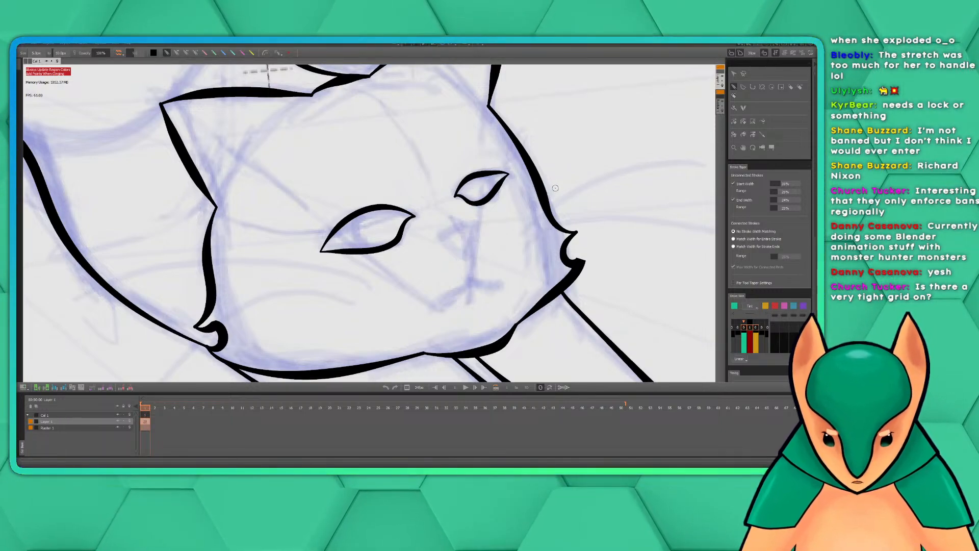
pyautogui.scroll(-8, 587, 163)
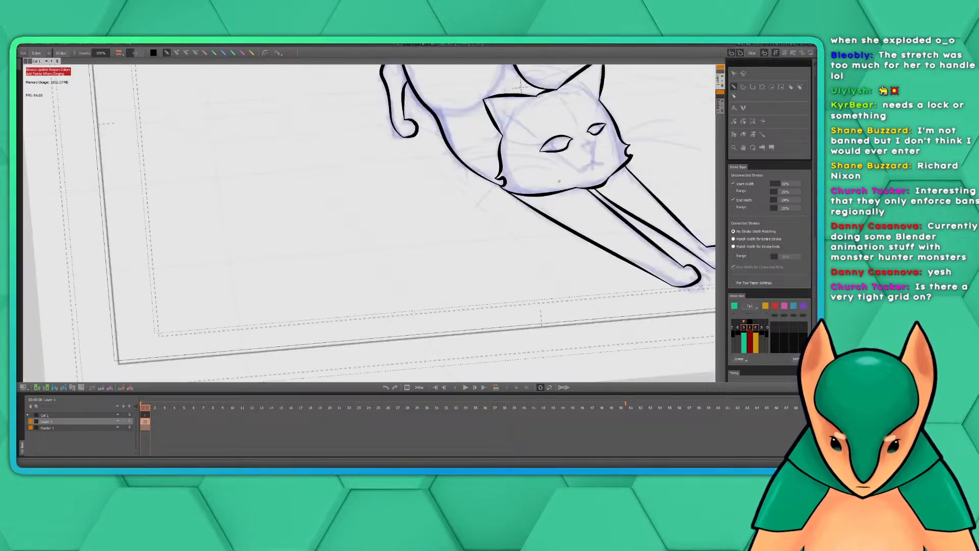
pyautogui.scroll(6, 653, 135)
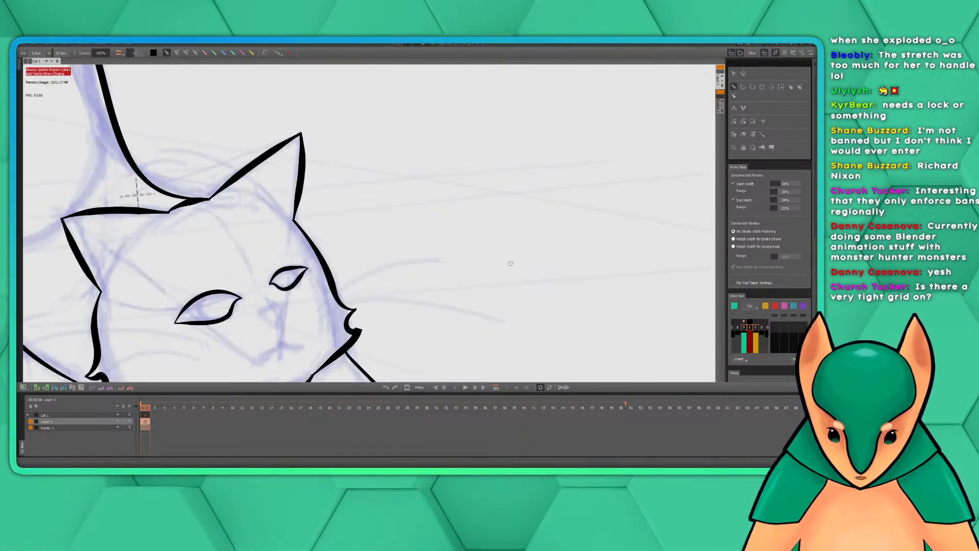
pyautogui.moveTo(402, 278); pyautogui.dragTo(516, 242)
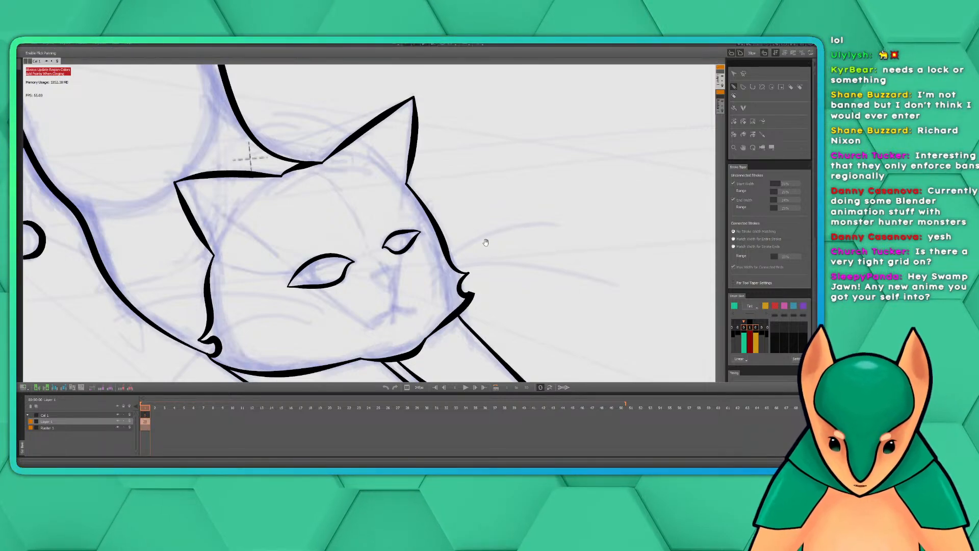
pyautogui.moveTo(487, 242); pyautogui.dragTo(550, 234)
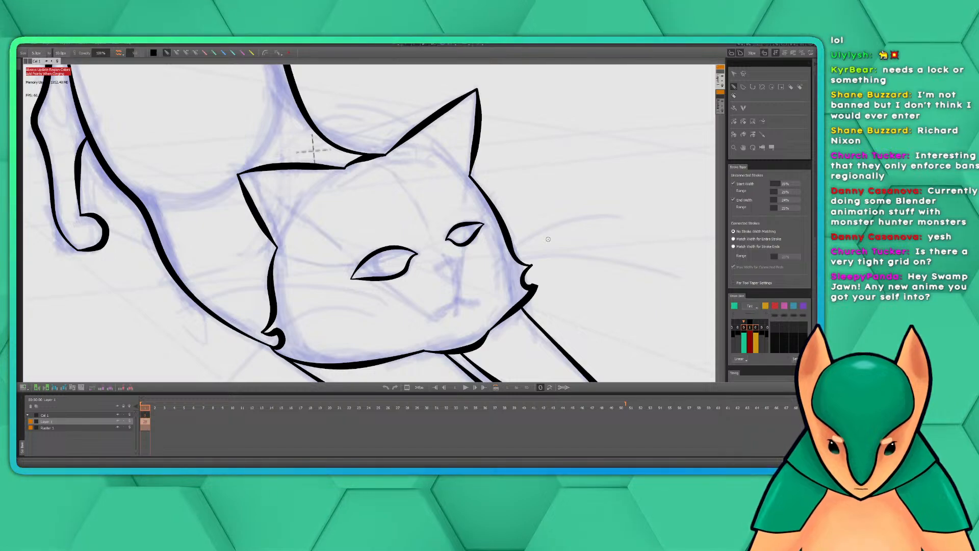
pyautogui.hotkey('ctrl', 'z')
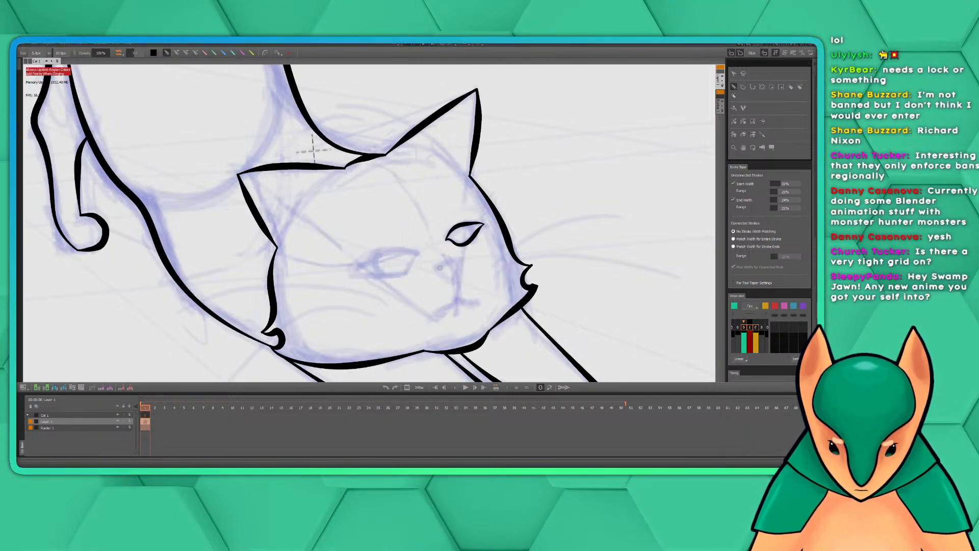
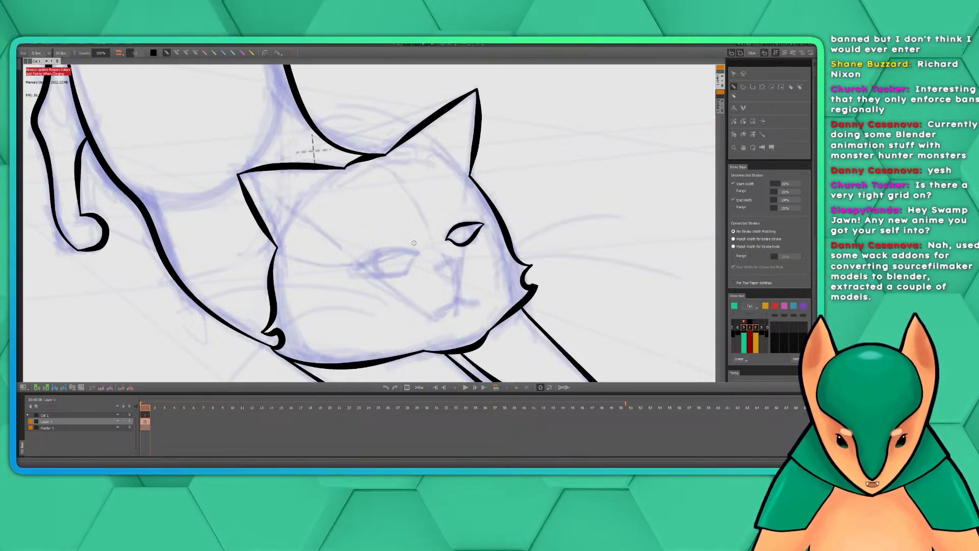
pyautogui.moveTo(418, 255)
pyautogui.mouseDown()
pyautogui.moveTo(371, 256)
pyautogui.moveTo(345, 281)
pyautogui.mouseUp()
pyautogui.hotkey('ctrl', 'z')
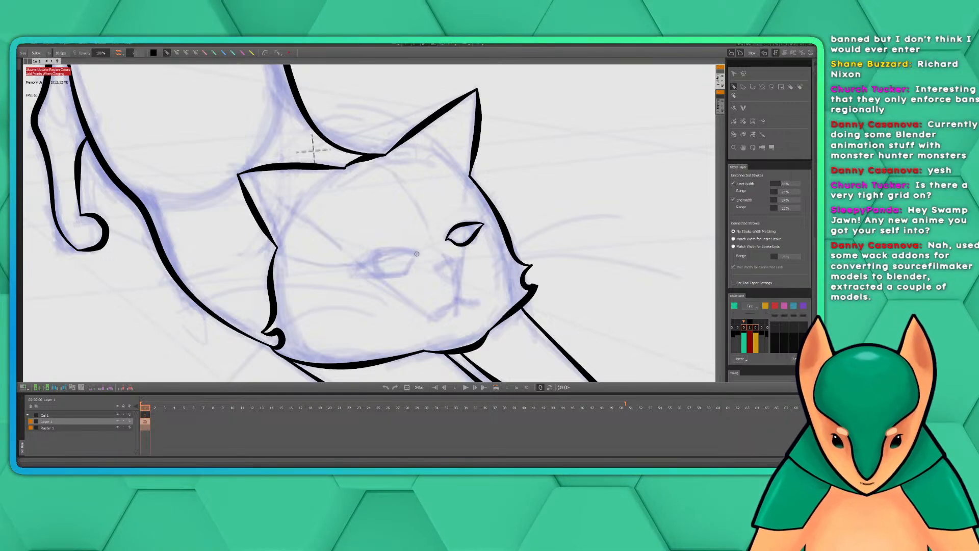
pyautogui.moveTo(417, 253); pyautogui.dragTo(338, 283)
pyautogui.hotkey('ctrl', 'z')
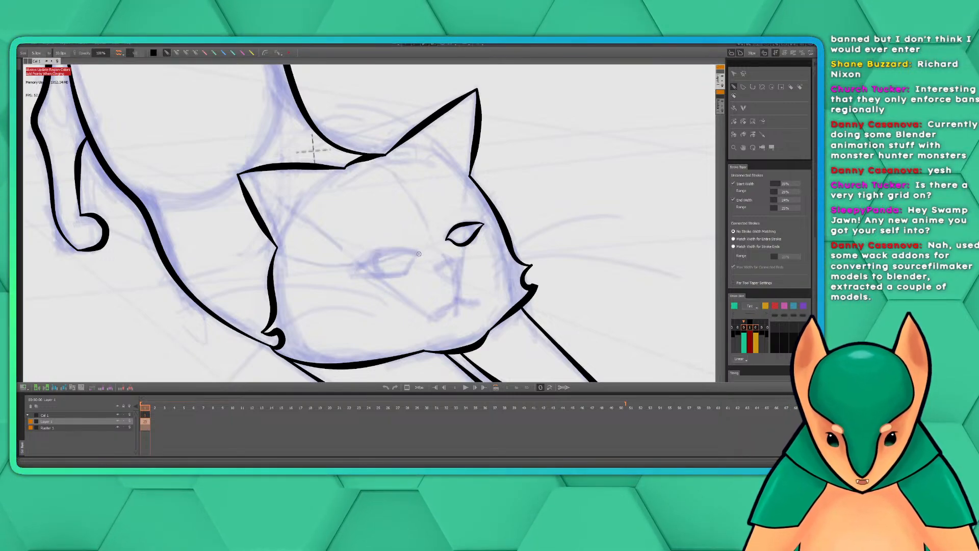
# Ink the cat's left-hand eye as a closed almond, with an arched upper lid and a lower lid hooking up to the inner corner
pyautogui.moveTo(418, 253)
pyautogui.mouseDown()
pyautogui.moveTo(363, 261)
pyautogui.moveTo(350, 274)
pyautogui.mouseUp()
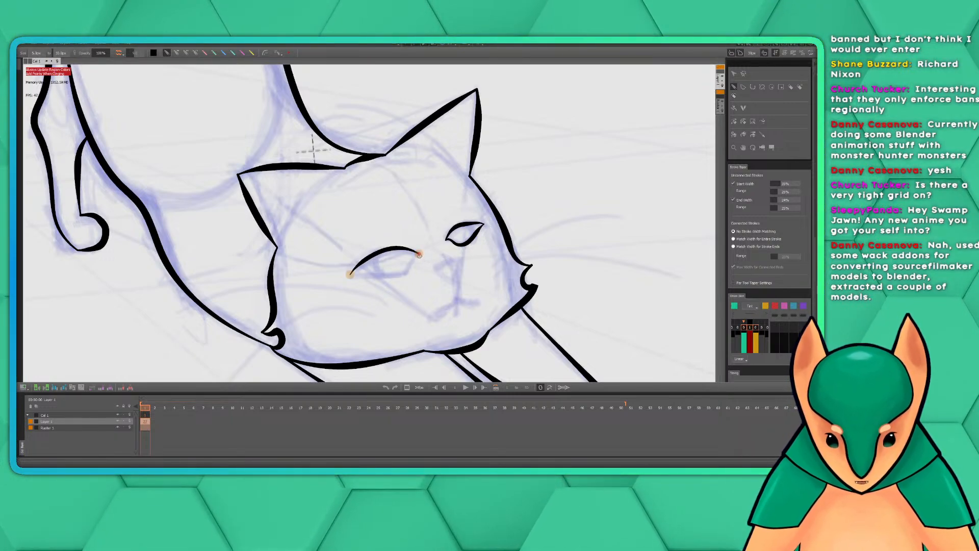
pyautogui.moveTo(419, 253)
pyautogui.mouseDown()
pyautogui.moveTo(404, 277)
pyautogui.moveTo(351, 274)
pyautogui.mouseUp()
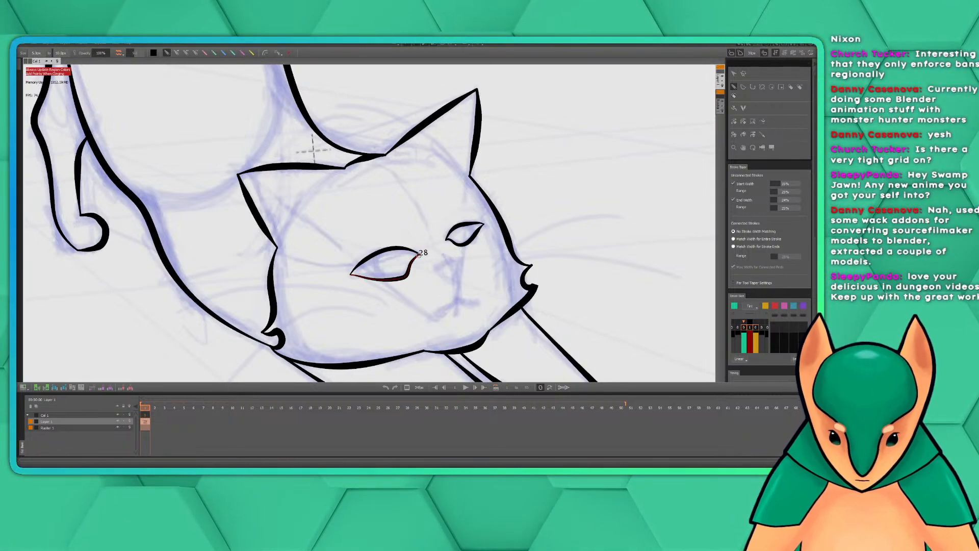
pyautogui.hotkey('ctrl', 'z')
pyautogui.moveTo(414, 256)
pyautogui.mouseDown()
pyautogui.moveTo(403, 273)
pyautogui.moveTo(351, 274)
pyautogui.mouseUp()
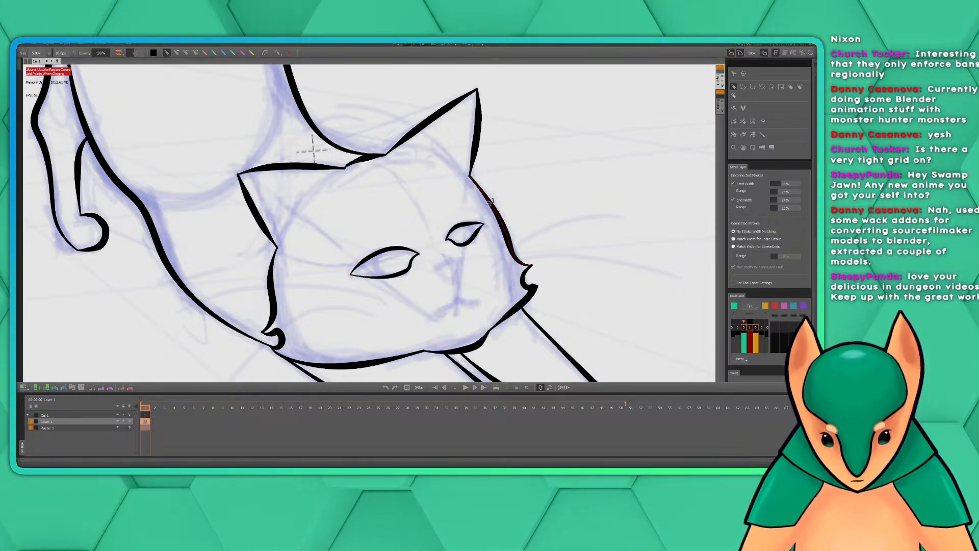
# Ink the cat's nose as a small closed shape, with a curved top stroke and a notched lower edge
pyautogui.moveTo(535, 208); pyautogui.dragTo(515, 167)
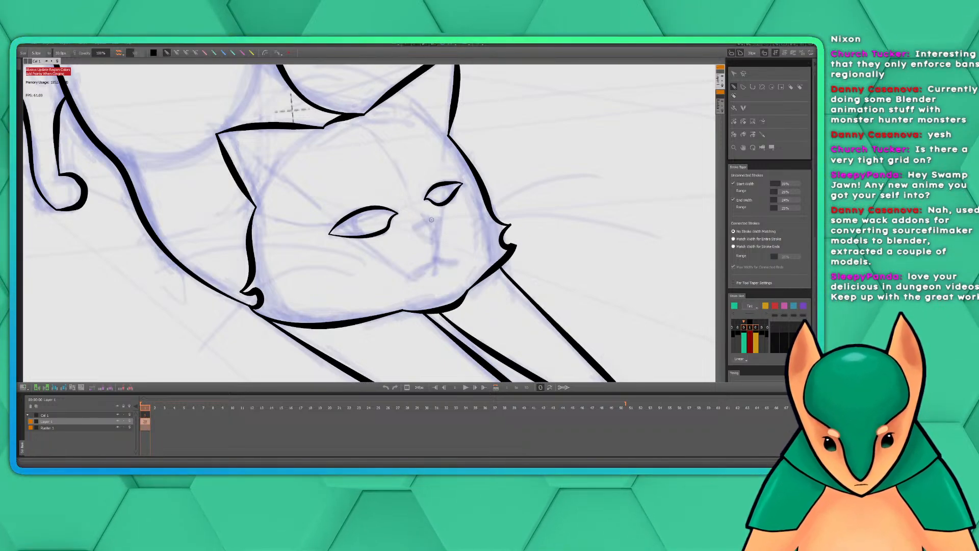
pyautogui.moveTo(439, 218); pyautogui.dragTo(414, 232)
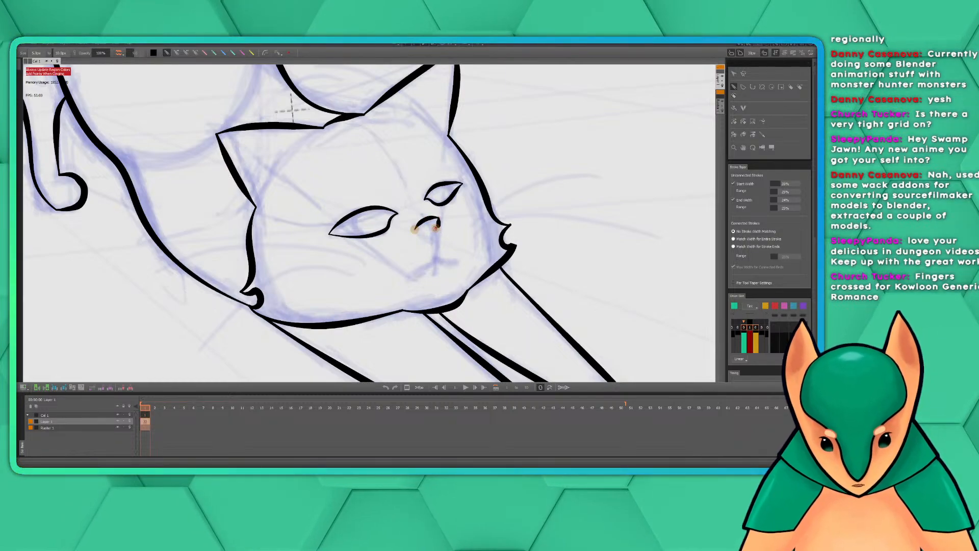
pyautogui.moveTo(435, 228)
pyautogui.mouseDown()
pyautogui.moveTo(435, 237)
pyautogui.moveTo(417, 232)
pyautogui.moveTo(435, 238)
pyautogui.mouseUp()
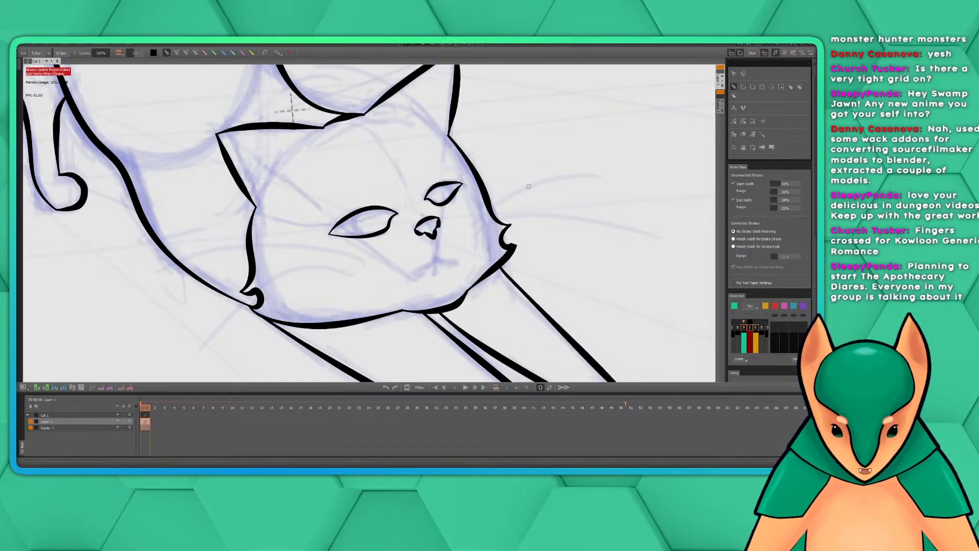
# Ink the cat's mouth with a line running down from the nose to the left-hand corner and a short branch to the right-hand corner
pyautogui.moveTo(544, 215)
pyautogui.mouseDown()
pyautogui.moveTo(504, 223)
pyautogui.moveTo(521, 209)
pyautogui.mouseUp()
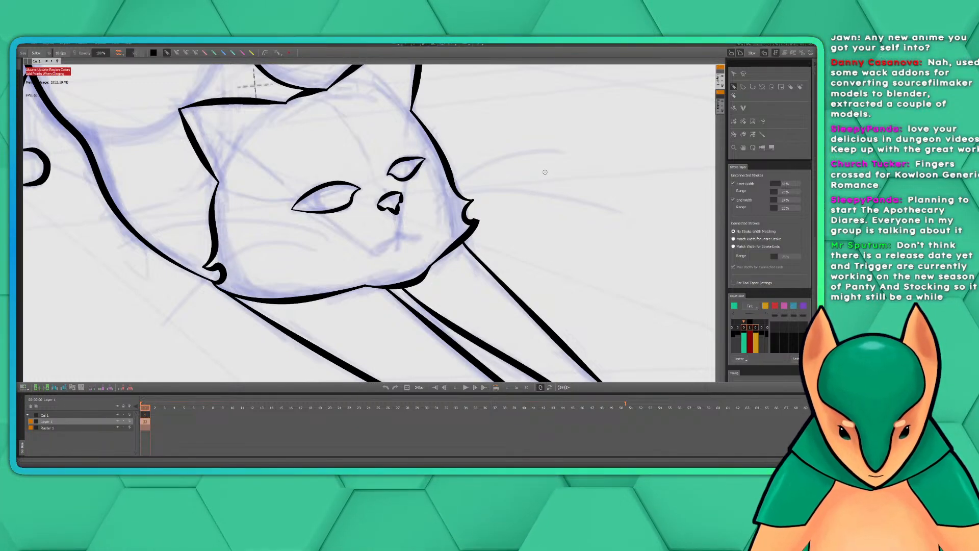
pyautogui.moveTo(459, 203); pyautogui.dragTo(494, 200)
pyautogui.scroll(2, 482, 213)
pyautogui.scroll(-1, 482, 212)
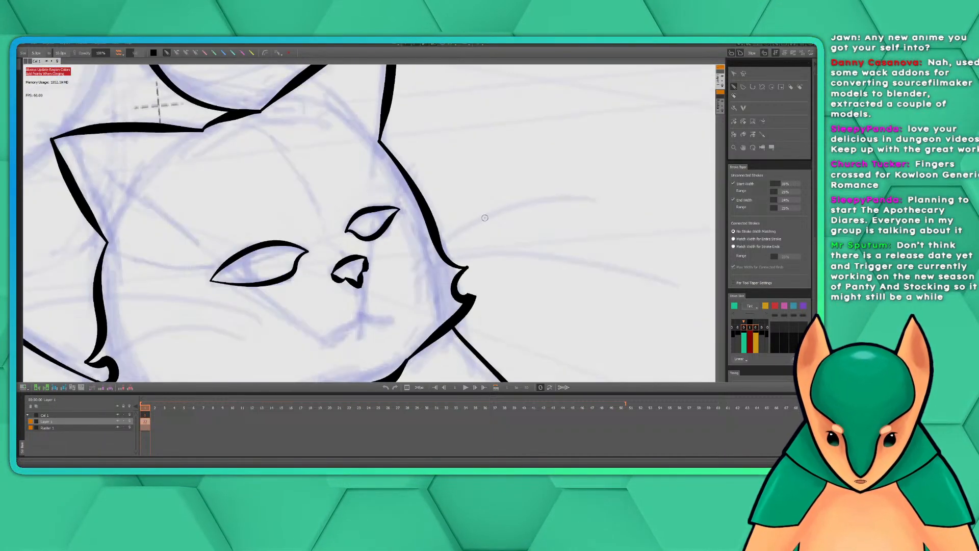
pyautogui.moveTo(445, 262); pyautogui.dragTo(550, 170)
pyautogui.scroll(1, 537, 184)
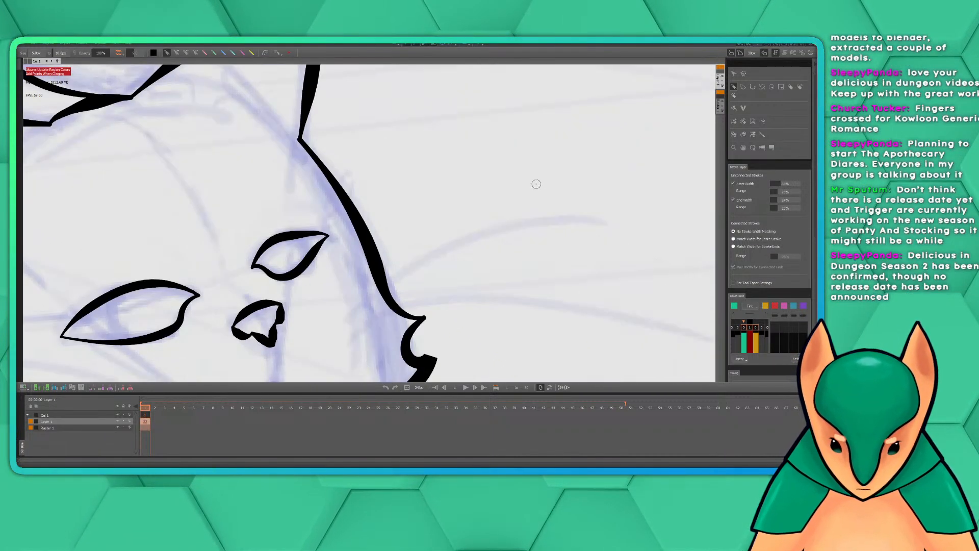
pyautogui.moveTo(441, 313)
pyautogui.mouseDown()
pyautogui.moveTo(632, 140)
pyautogui.moveTo(619, 153)
pyautogui.mouseUp()
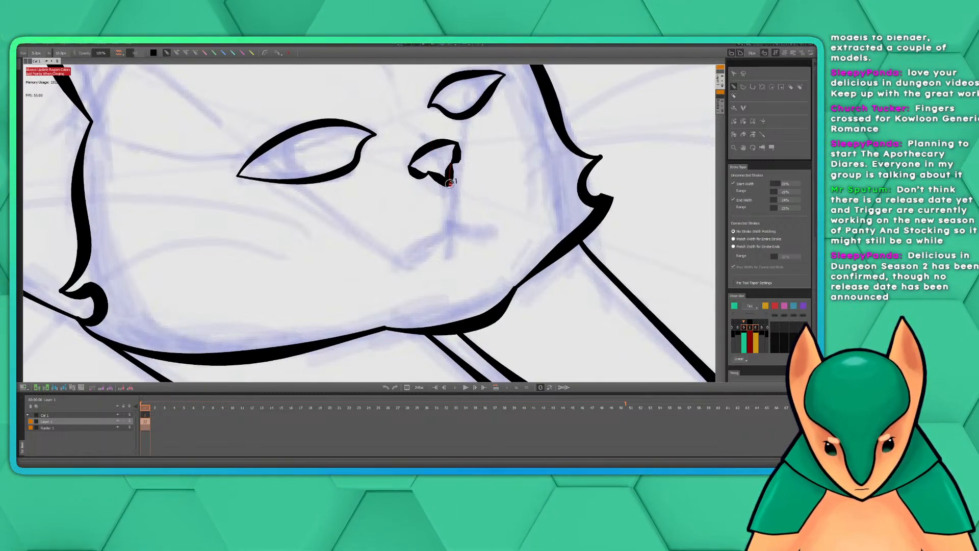
pyautogui.moveTo(450, 183)
pyautogui.mouseDown()
pyautogui.moveTo(445, 233)
pyautogui.moveTo(403, 264)
pyautogui.mouseUp()
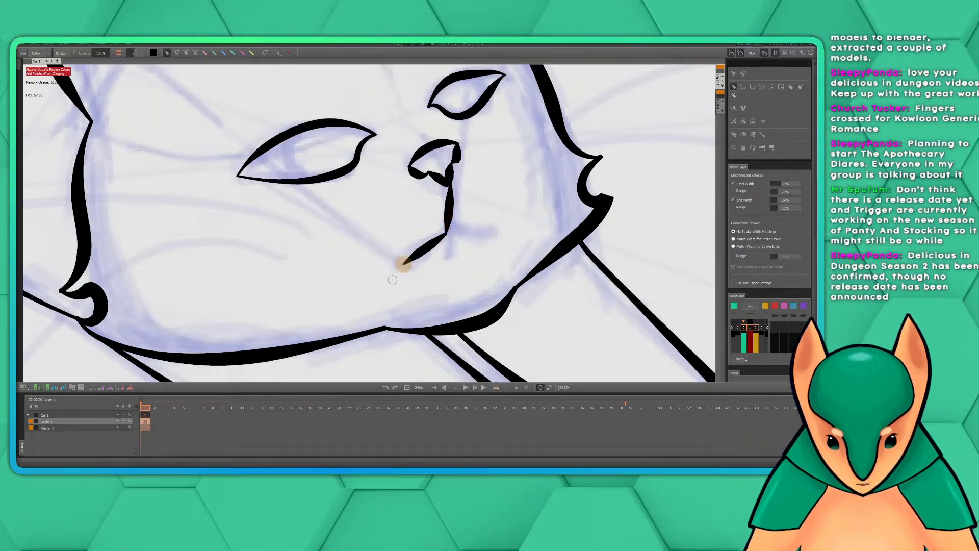
pyautogui.moveTo(447, 232); pyautogui.dragTo(499, 230)
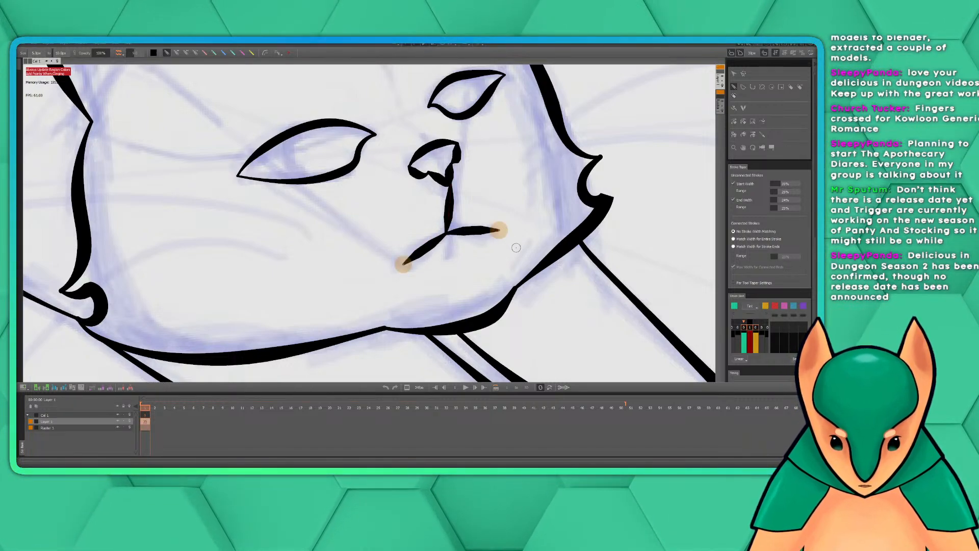
# Examine the inked face against the rest of the body and the rough sketch, up close and zoomed out
pyautogui.scroll(-5, 615, 109)
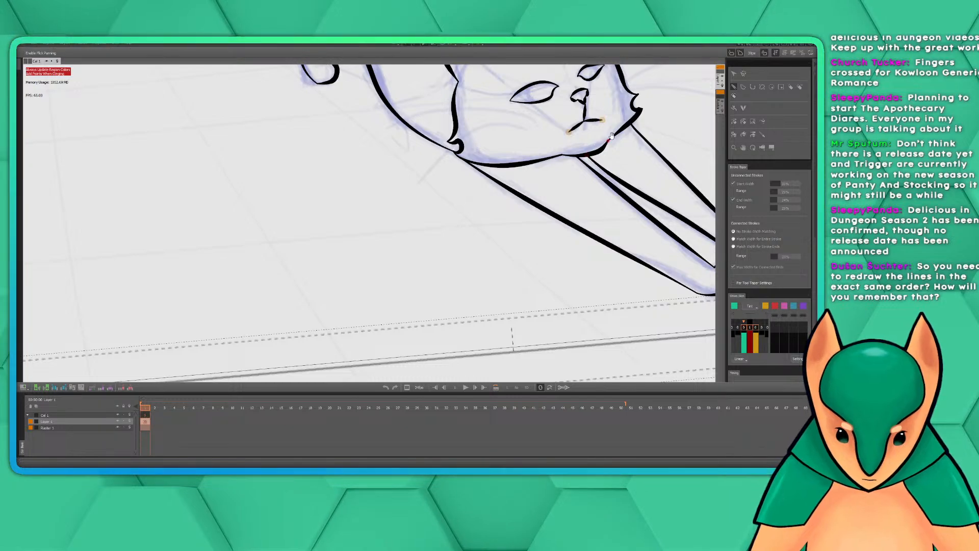
pyautogui.moveTo(615, 131); pyautogui.dragTo(485, 244)
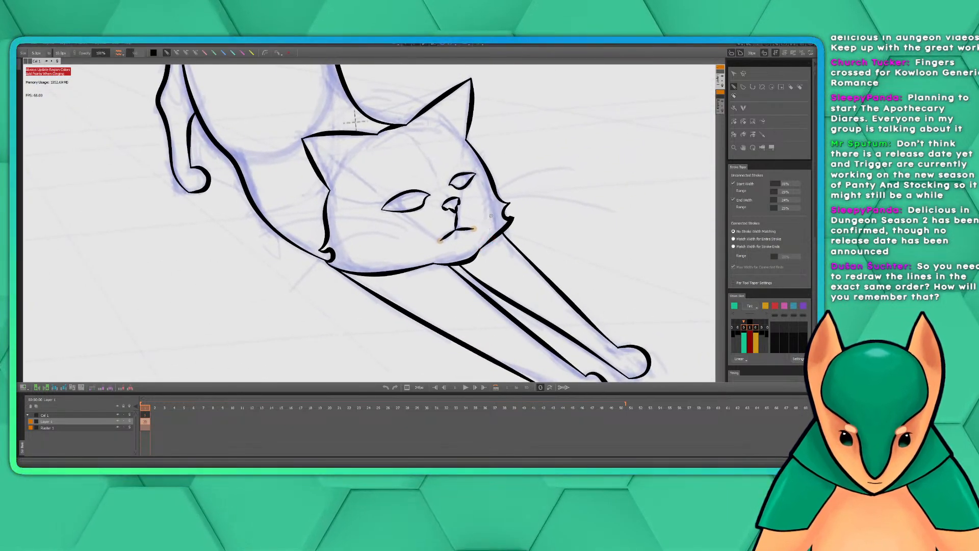
pyautogui.moveTo(481, 200)
pyautogui.mouseDown()
pyautogui.moveTo(494, 246)
pyautogui.moveTo(516, 257)
pyautogui.mouseUp()
pyautogui.scroll(2, 516, 257)
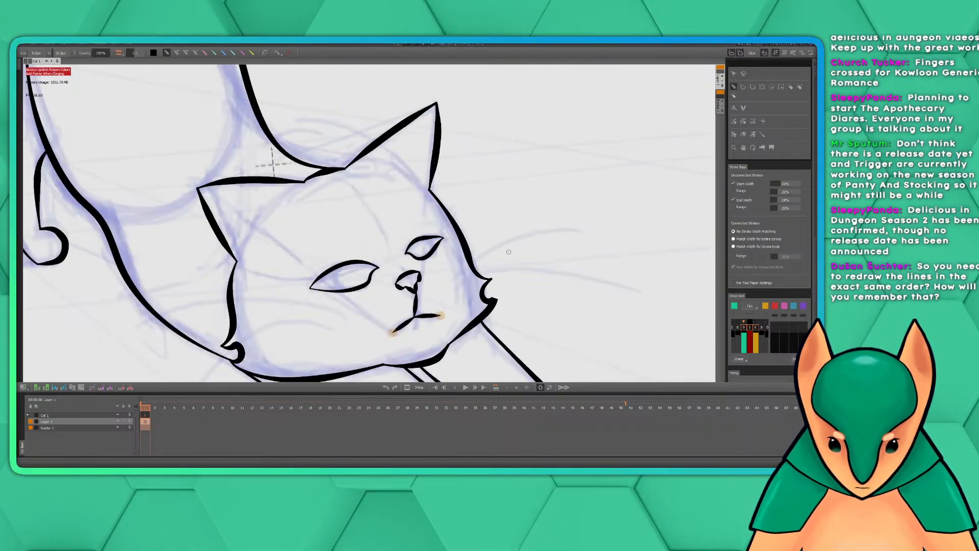
pyautogui.moveTo(481, 226)
pyautogui.mouseDown()
pyautogui.moveTo(510, 224)
pyautogui.moveTo(564, 164)
pyautogui.mouseUp()
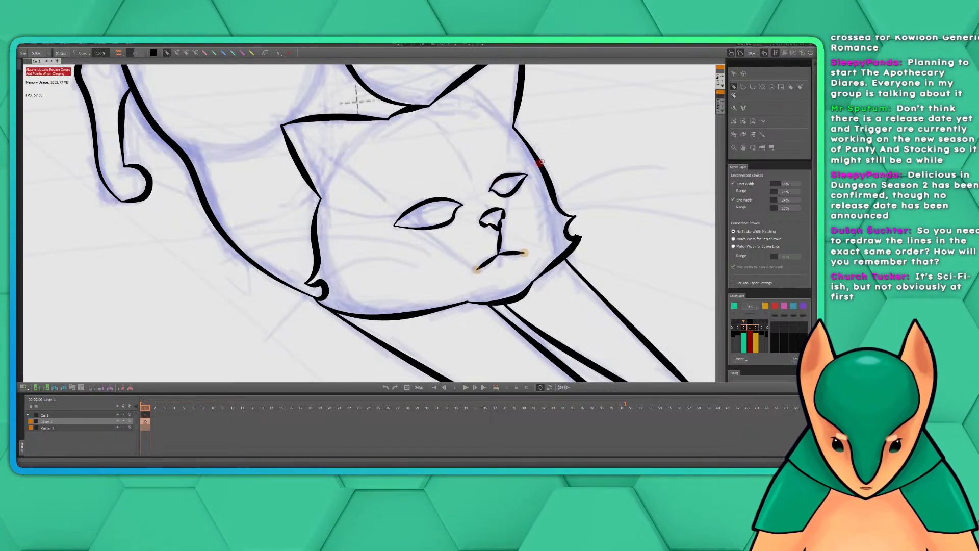
pyautogui.moveTo(586, 149); pyautogui.dragTo(525, 181)
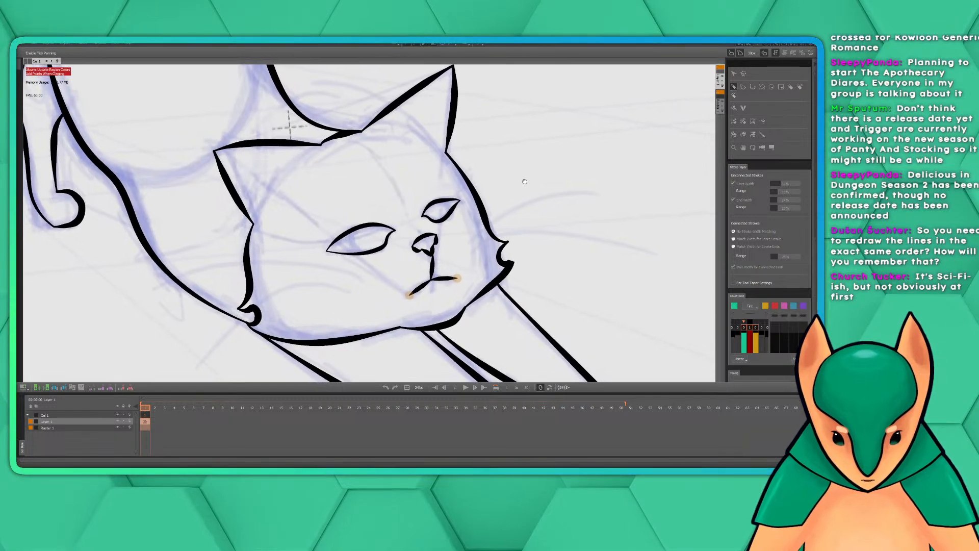
pyautogui.scroll(-4, 525, 181)
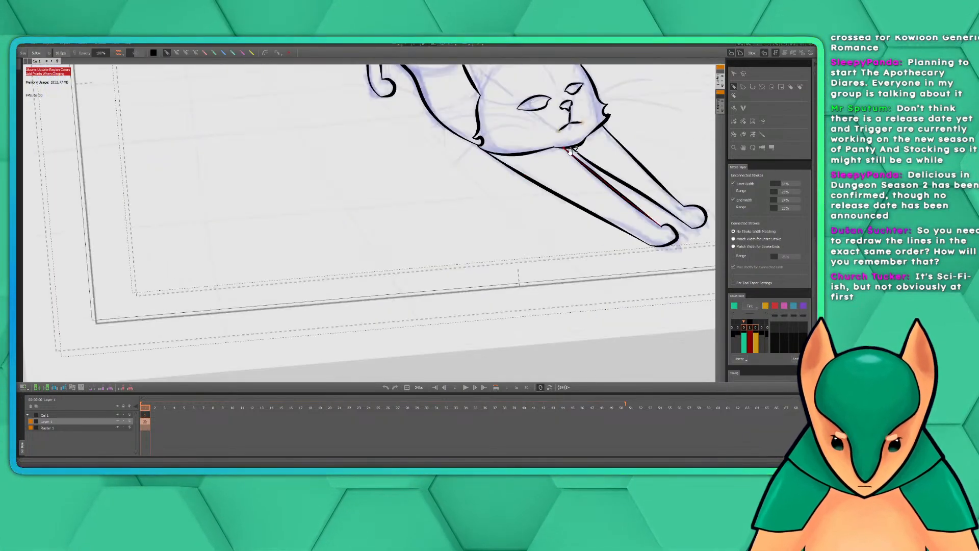
pyautogui.scroll(4, 571, 150)
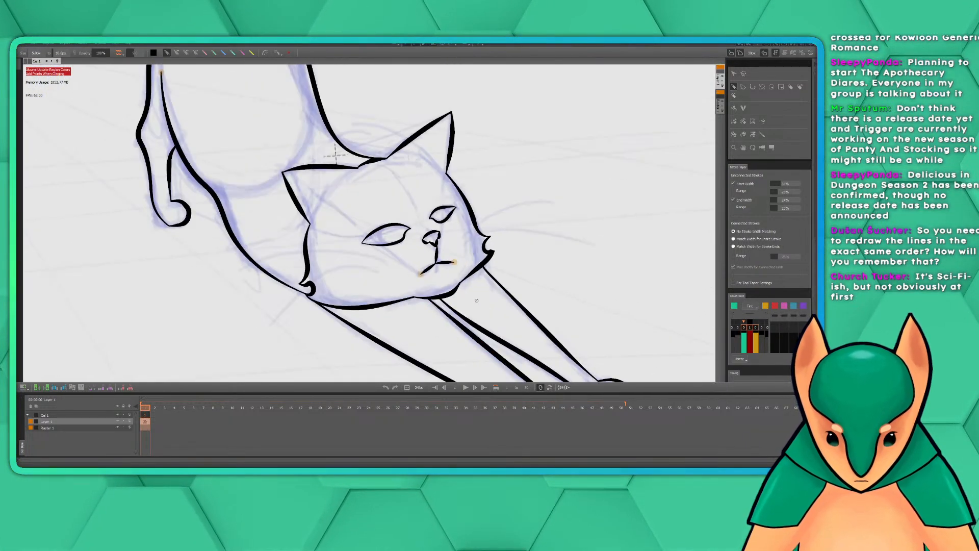
pyautogui.scroll(2, 477, 301)
pyautogui.moveTo(455, 225); pyautogui.dragTo(511, 258)
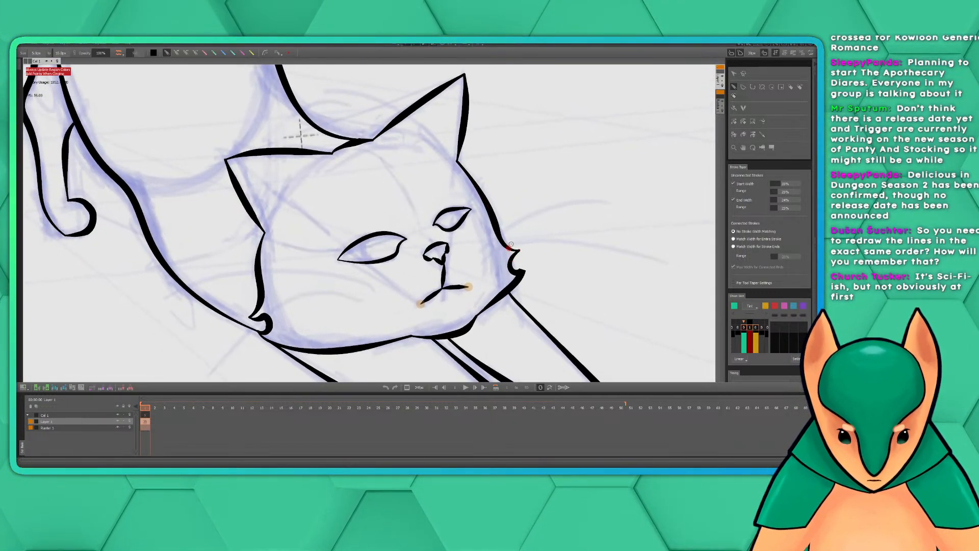
pyautogui.moveTo(504, 225); pyautogui.dragTo(544, 211)
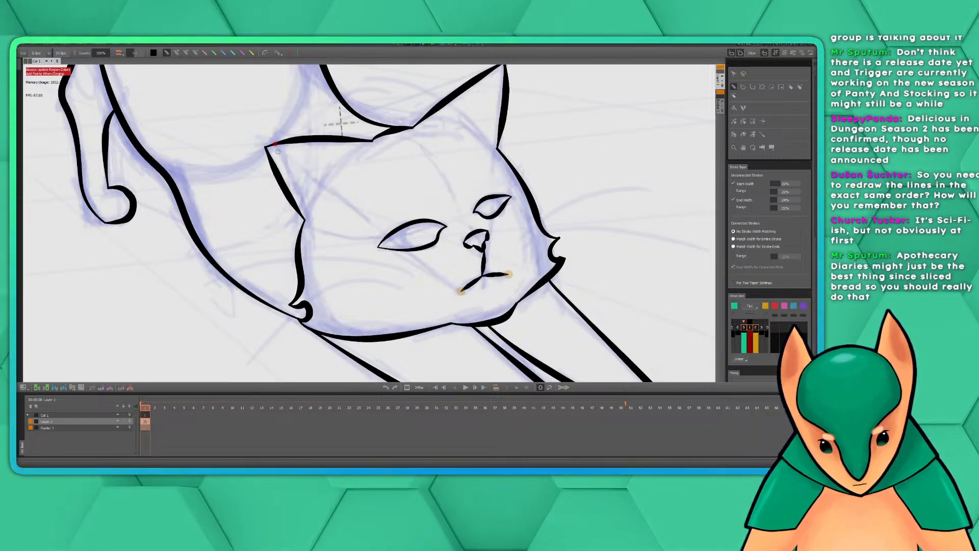
# Ink the inner fold of the left-hand ear as a short tapered stroke from near the ear tip into the head
pyautogui.moveTo(280, 153); pyautogui.dragTo(366, 234)
pyautogui.hotkey('ctrl', 'z')
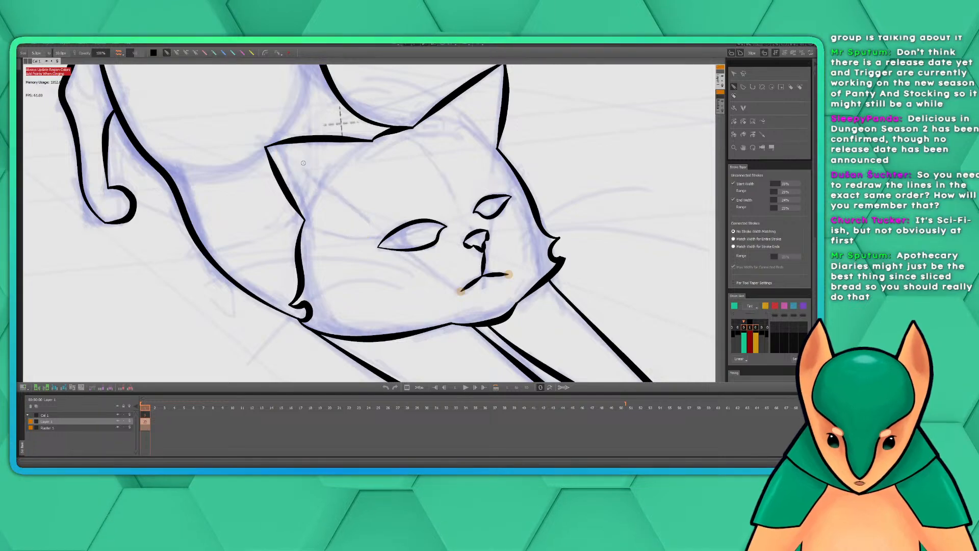
pyautogui.moveTo(282, 153); pyautogui.dragTo(345, 209)
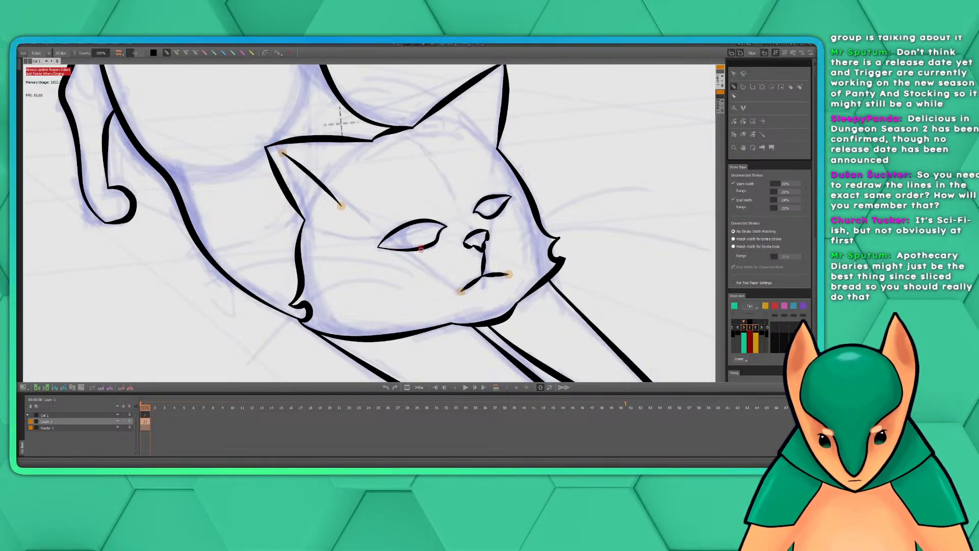
# Look over the whole inked cat, from the curled tail to the stretched forepaws
pyautogui.scroll(-1, 536, 237)
pyautogui.scroll(-2, 536, 237)
pyautogui.scroll(2, 517, 226)
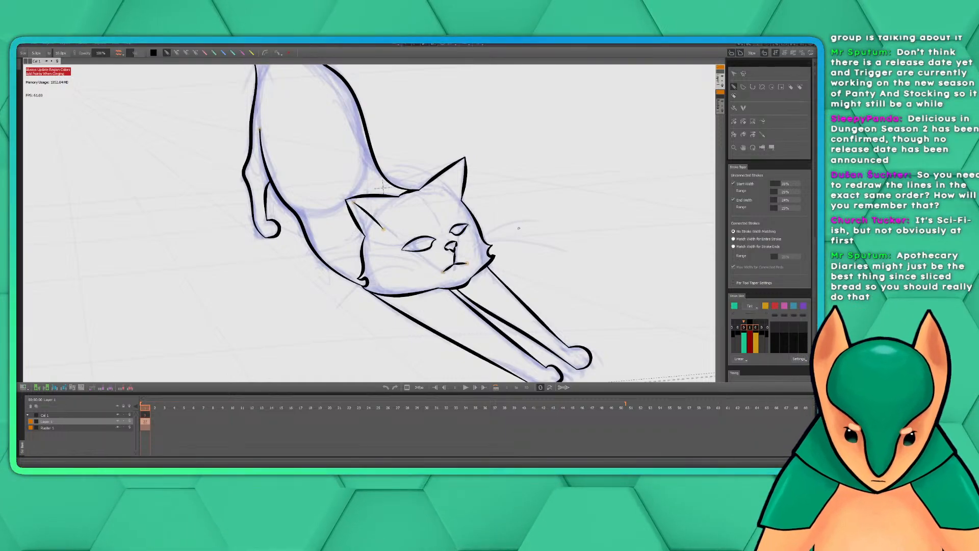
pyautogui.scroll(2, 517, 226)
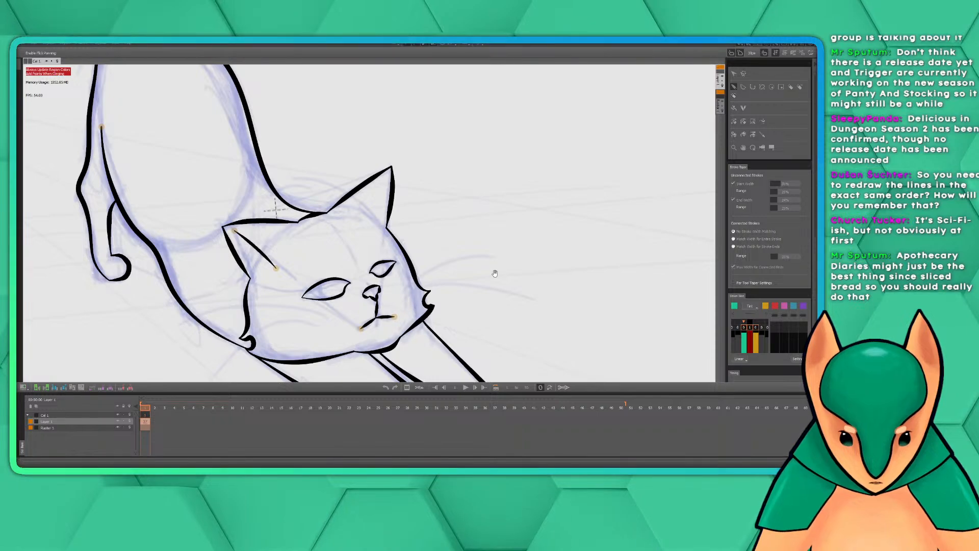
pyautogui.moveTo(494, 273); pyautogui.dragTo(506, 257)
pyautogui.scroll(-3, 506, 257)
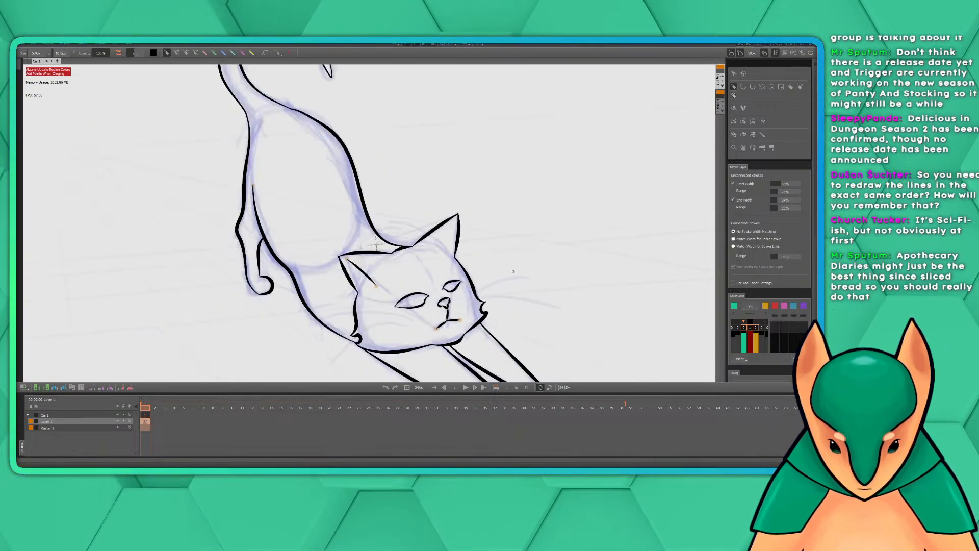
pyautogui.moveTo(531, 293); pyautogui.dragTo(475, 269)
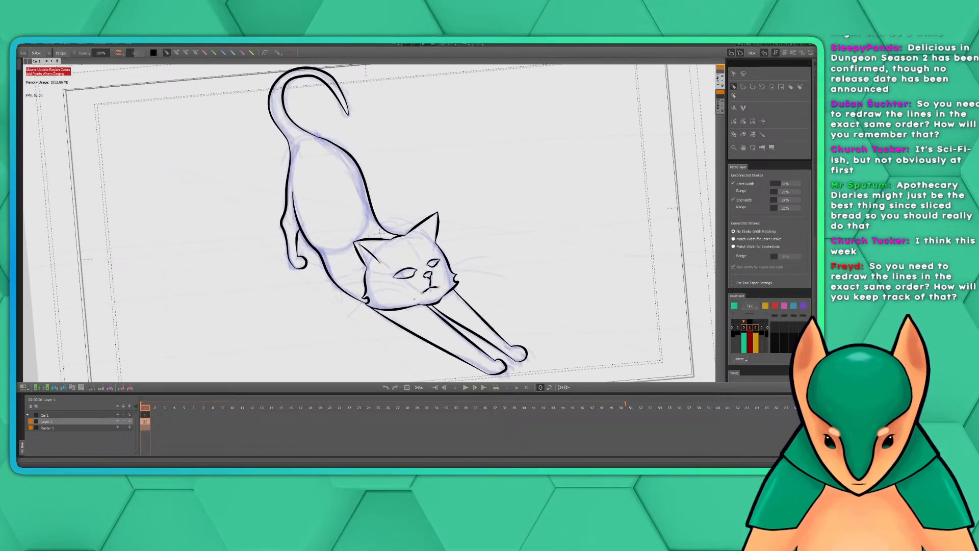
# Convert frame 3 of the line-art layer to a key frame, and clear its copied strokes so they can be redrawn over the guide
pyautogui.click(166, 408)
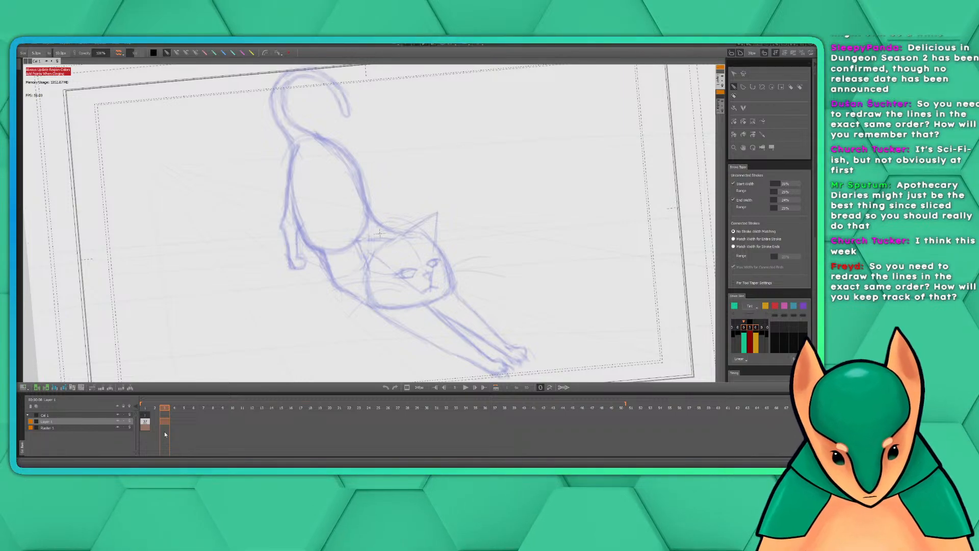
pyautogui.rightClick(167, 421)
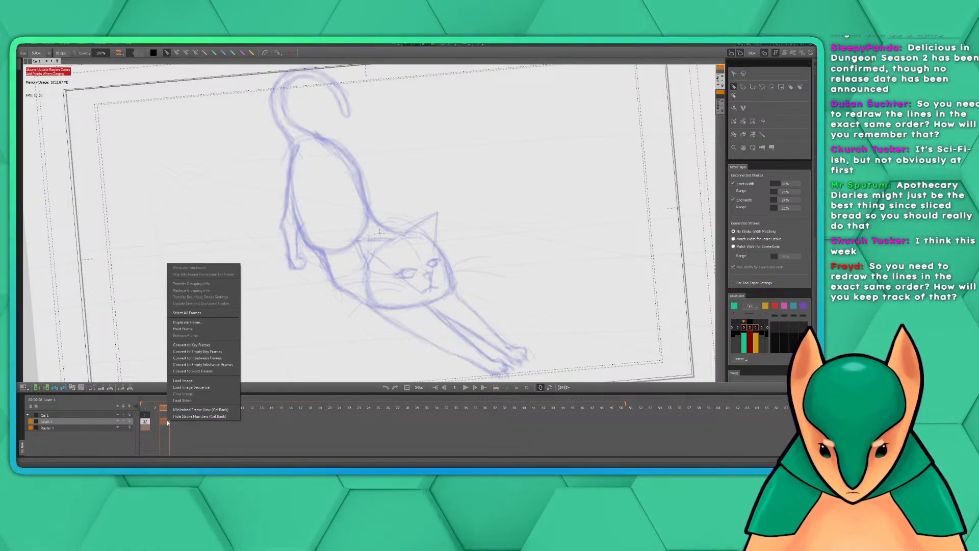
pyautogui.click(199, 346)
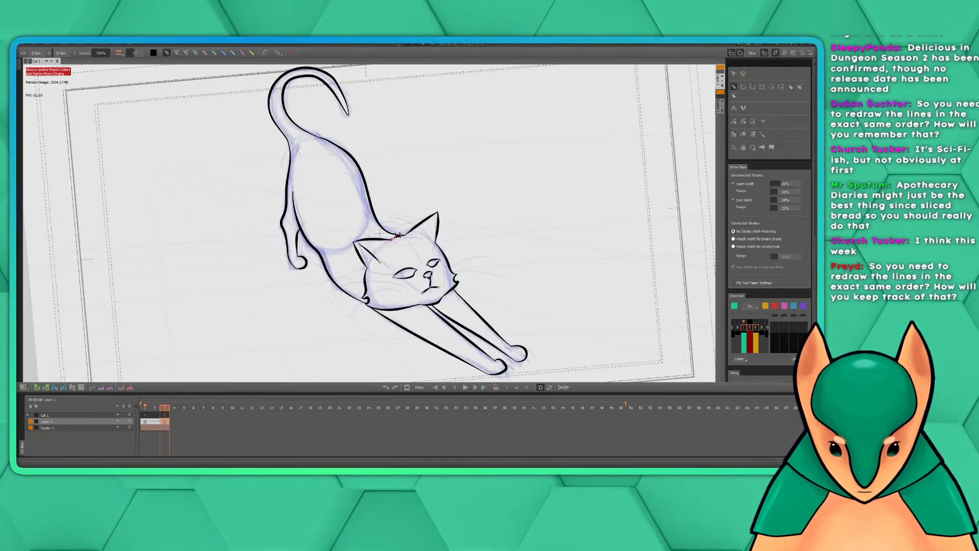
pyautogui.rightClick(164, 421)
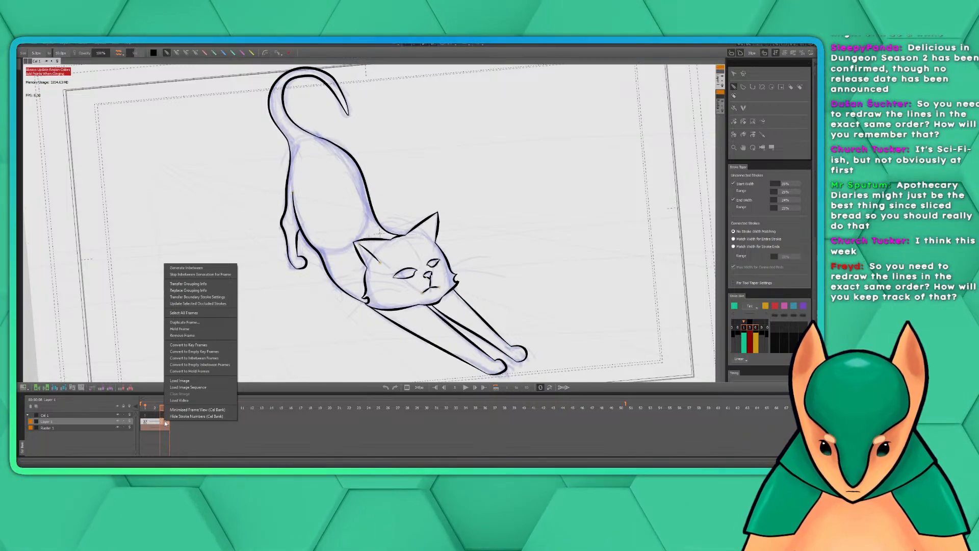
pyautogui.click(194, 359)
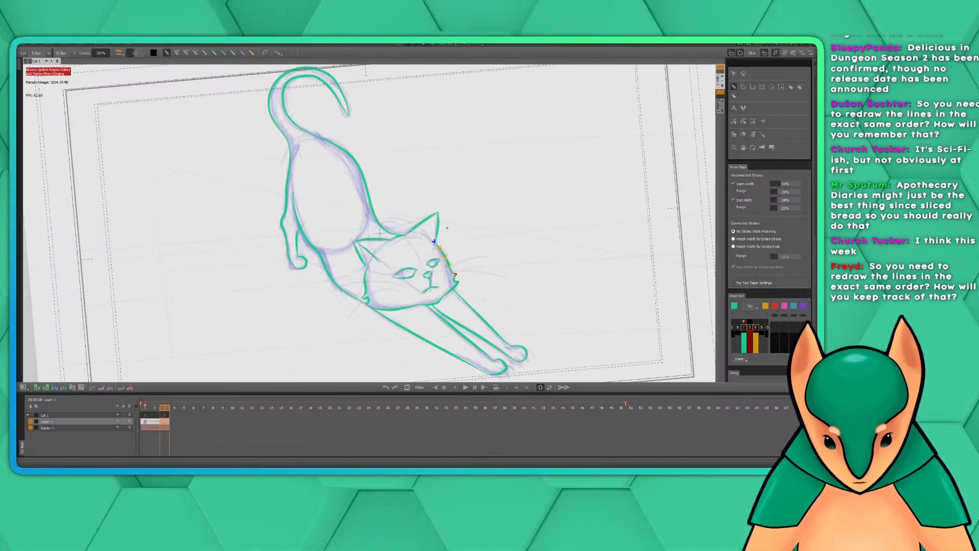
pyautogui.moveTo(475, 246); pyautogui.dragTo(450, 221)
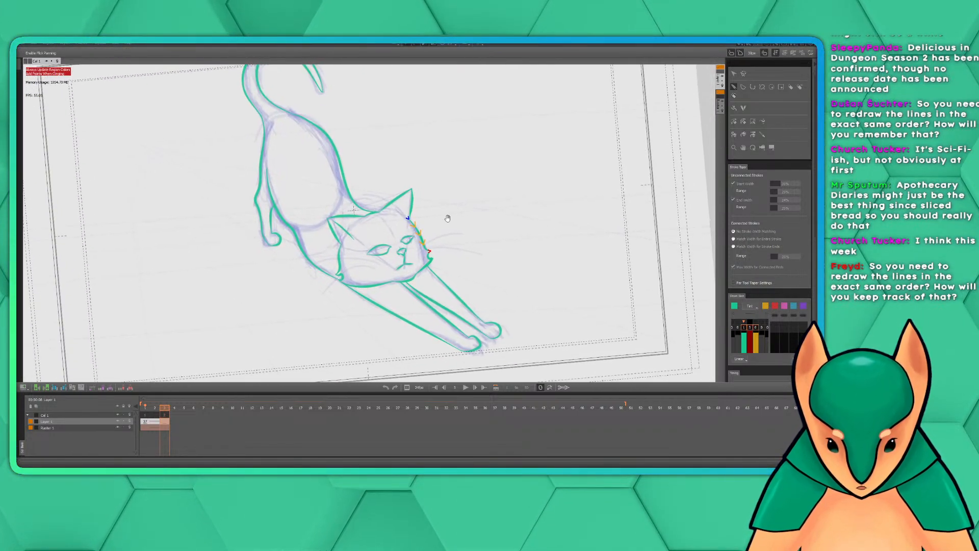
# Try to redraw the head's right-hand contour over the guide, from the ear base past the cheek tuft to the jaw
pyautogui.scroll(4, 449, 246)
pyautogui.scroll(-1, 447, 244)
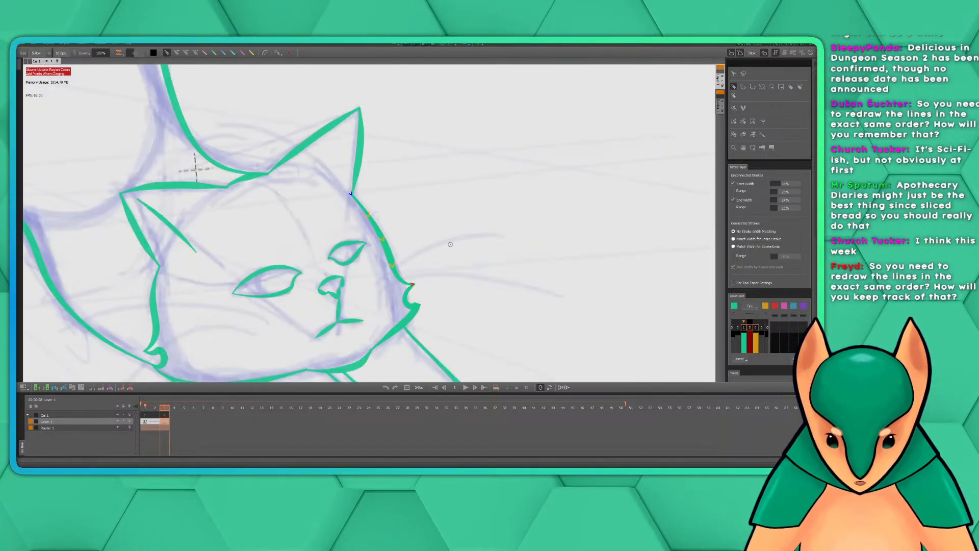
pyautogui.moveTo(456, 245); pyautogui.dragTo(483, 211)
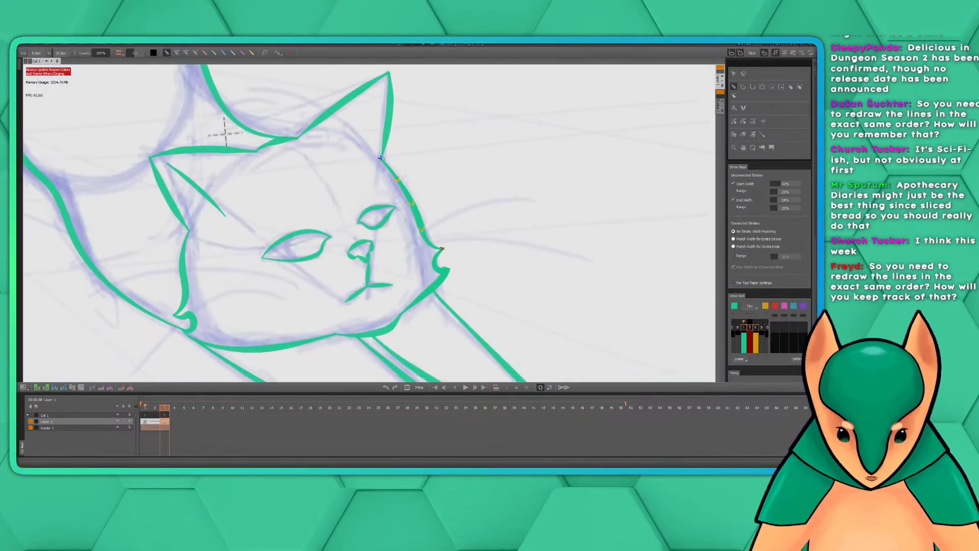
pyautogui.moveTo(380, 157)
pyautogui.mouseDown()
pyautogui.moveTo(425, 234)
pyautogui.moveTo(444, 245)
pyautogui.moveTo(434, 264)
pyautogui.moveTo(449, 268)
pyautogui.moveTo(402, 314)
pyautogui.mouseUp()
# Undo the redrawn head strokes, the second key frame and the inner ear fold, back to the first key drawing
pyautogui.hotkey('ctrl', 'z')
pyautogui.hotkey('ctrl', 'z')
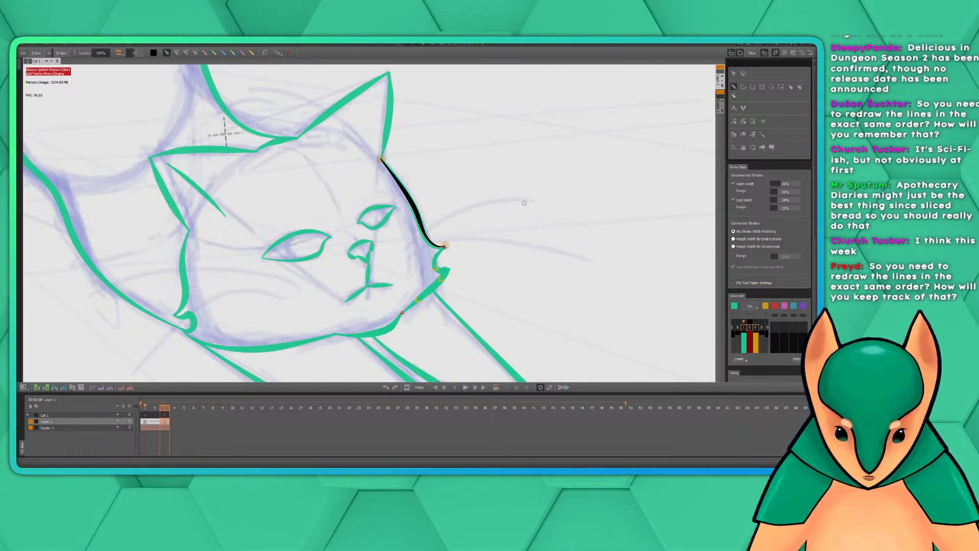
pyautogui.hotkey('ctrl', 'z')
pyautogui.hotkey('ctrl', 'z')
pyautogui.hotkey('ctrl', 'z')
pyautogui.hotkey('ctrl', 'z')
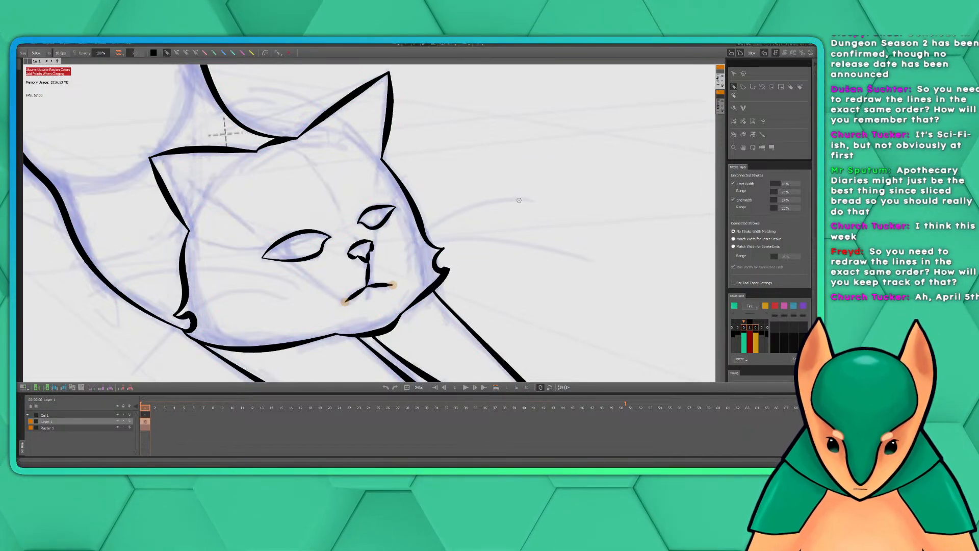
# Examine the inked face up close, and compare the whole stretched cat with the rough sketch underneath
pyautogui.moveTo(476, 214)
pyautogui.mouseDown()
pyautogui.moveTo(498, 219)
pyautogui.moveTo(505, 209)
pyautogui.mouseUp()
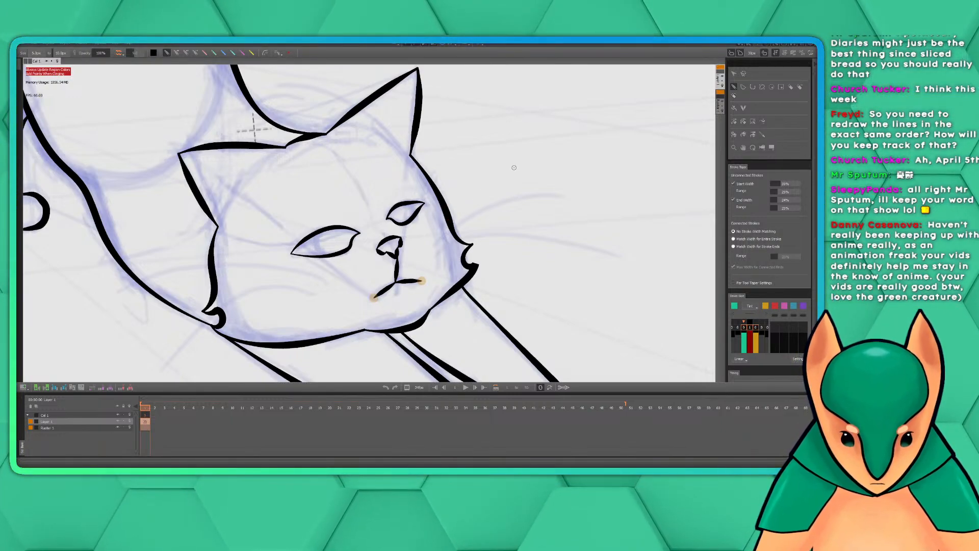
pyautogui.moveTo(496, 180); pyautogui.dragTo(564, 197)
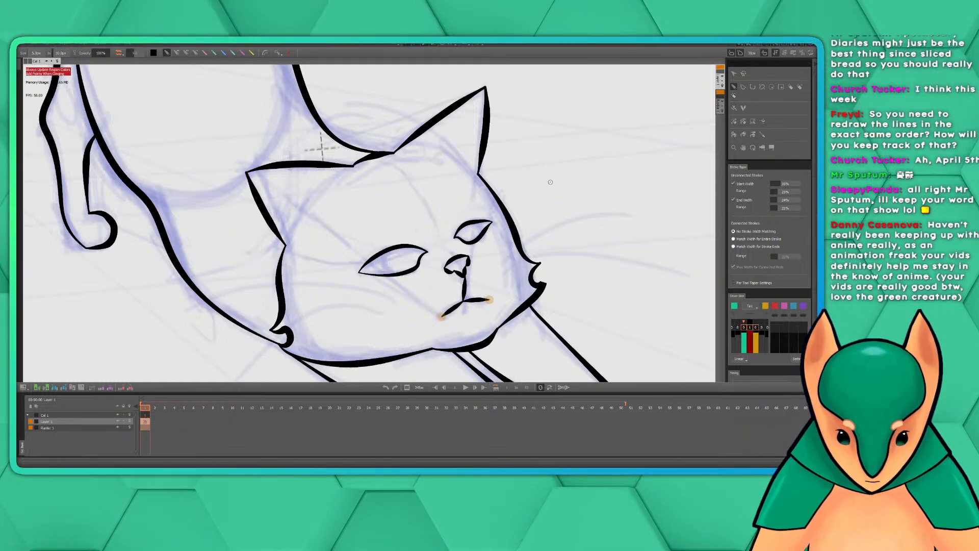
pyautogui.moveTo(528, 189)
pyautogui.mouseDown()
pyautogui.moveTo(577, 158)
pyautogui.moveTo(523, 169)
pyautogui.moveTo(528, 185)
pyautogui.mouseUp()
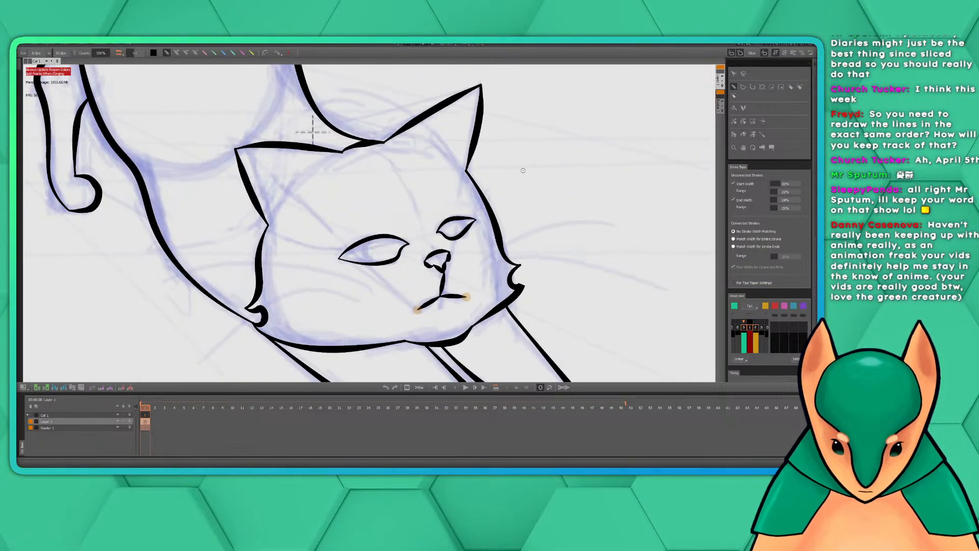
pyautogui.scroll(-3, 525, 172)
pyautogui.moveTo(472, 223)
pyautogui.mouseDown()
pyautogui.moveTo(527, 172)
pyautogui.moveTo(556, 172)
pyautogui.moveTo(409, 271)
pyautogui.moveTo(420, 282)
pyautogui.mouseUp()
pyautogui.moveTo(448, 200); pyautogui.dragTo(634, 366)
pyautogui.moveTo(536, 214)
pyautogui.mouseDown()
pyautogui.moveTo(535, 273)
pyautogui.moveTo(464, 97)
pyautogui.mouseUp()
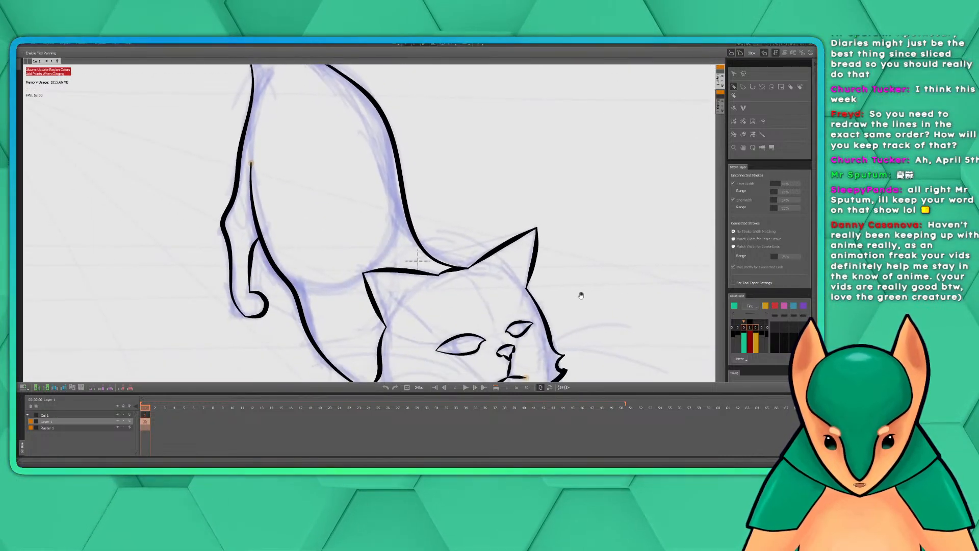
pyautogui.moveTo(580, 296)
pyautogui.mouseDown()
pyautogui.moveTo(473, 115)
pyautogui.moveTo(592, 358)
pyautogui.mouseUp()
pyautogui.moveTo(548, 254); pyautogui.dragTo(581, 317)
pyautogui.scroll(-4, 581, 318)
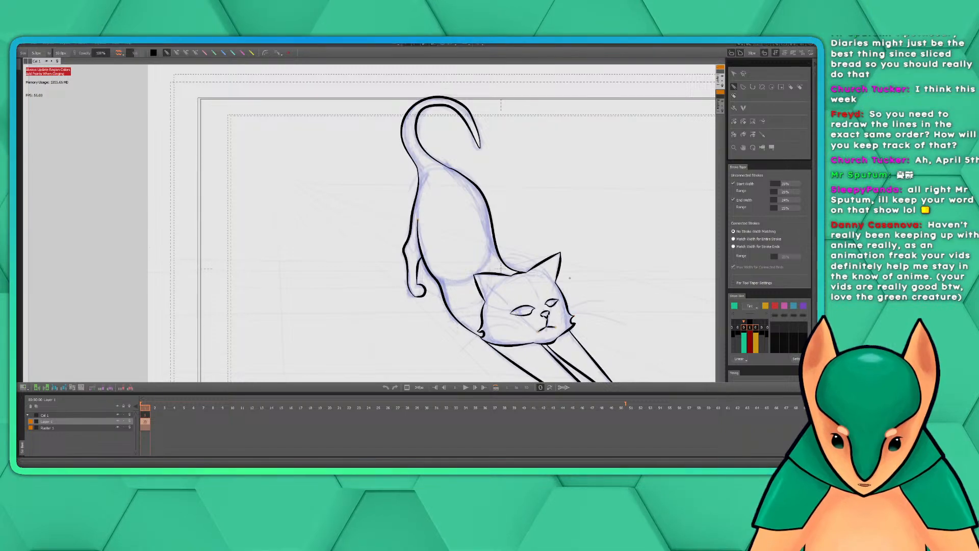
pyautogui.moveTo(586, 279); pyautogui.dragTo(484, 245)
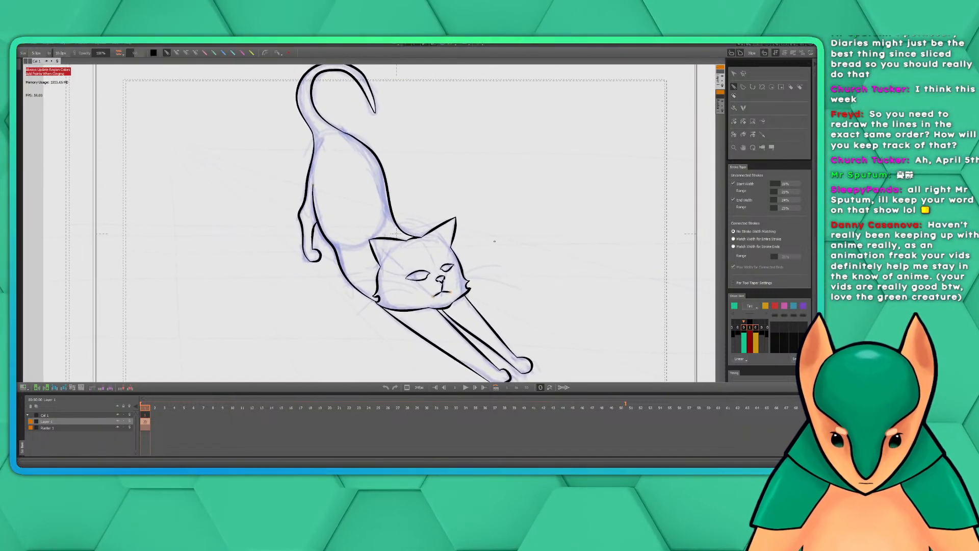
pyautogui.scroll(-2, 507, 251)
pyautogui.moveTo(584, 256); pyautogui.dragTo(518, 257)
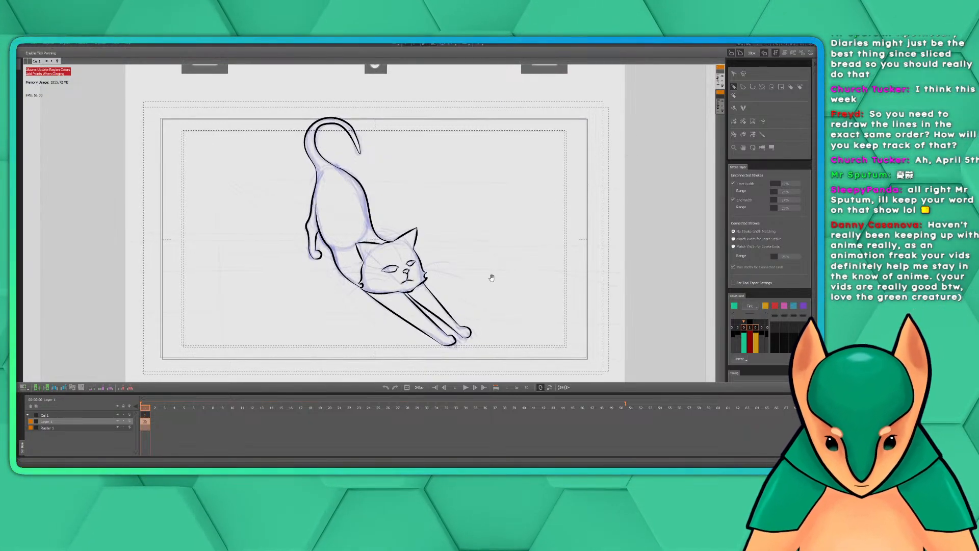
pyautogui.moveTo(492, 278); pyautogui.dragTo(597, 208)
# Ink the inner fold of the left-hand ear, undoing and redrawing it until it is a short tapered stroke inside the ear
pyautogui.scroll(4, 445, 240)
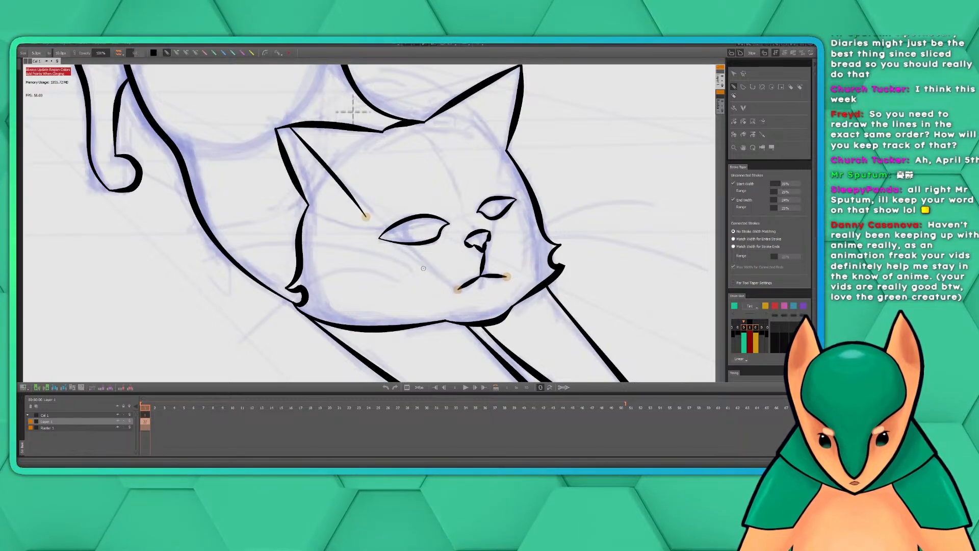
pyautogui.moveTo(290, 136); pyautogui.dragTo(372, 224)
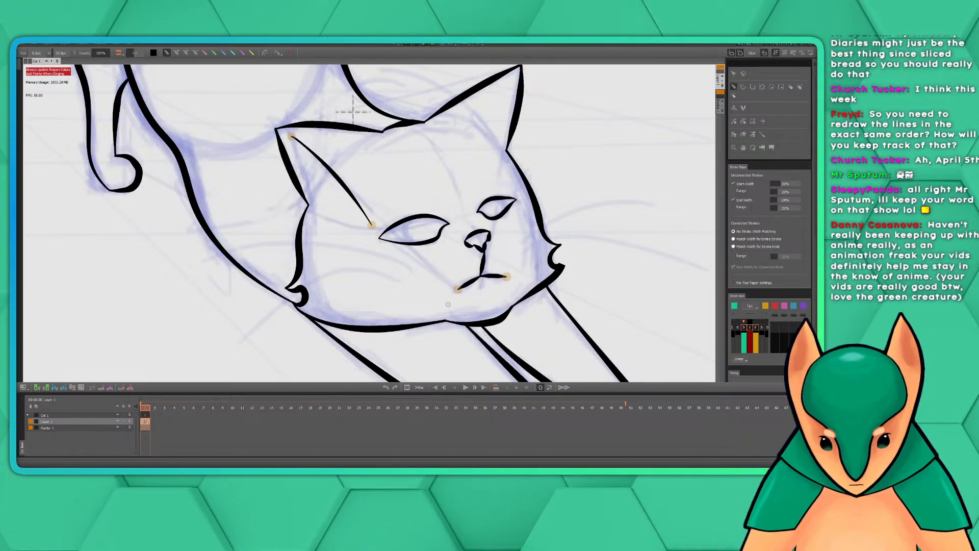
pyautogui.hotkey('ctrl', 'z')
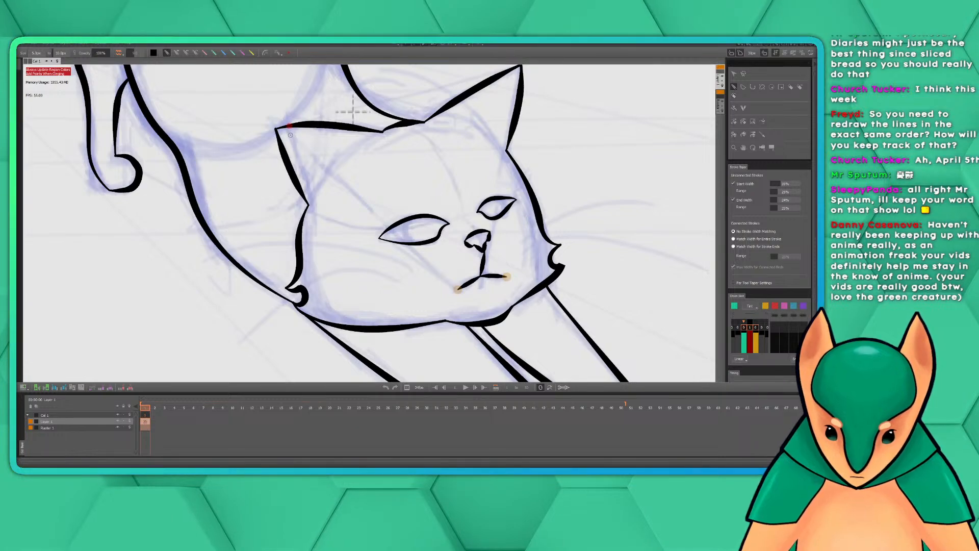
pyautogui.moveTo(291, 135); pyautogui.dragTo(352, 198)
pyautogui.hotkey('ctrl', 'z')
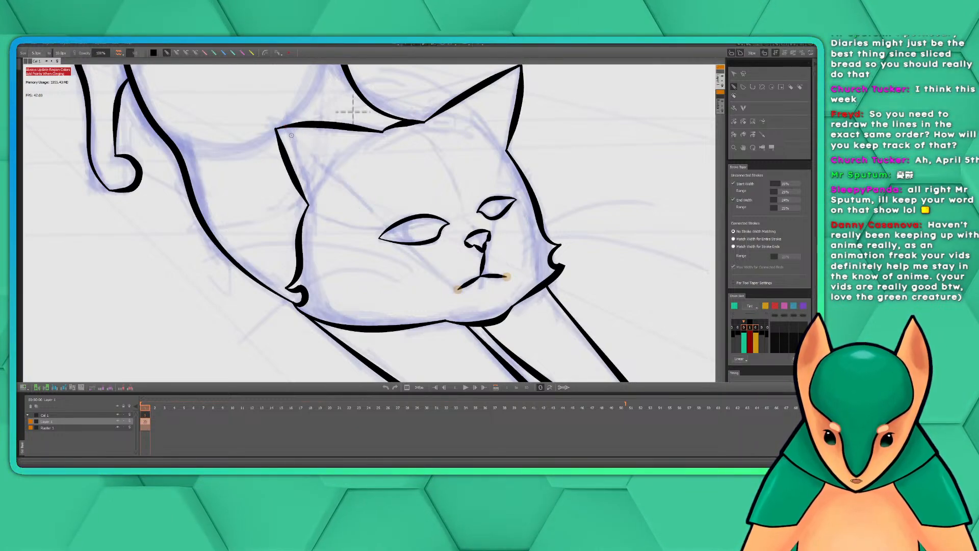
pyautogui.moveTo(292, 135); pyautogui.dragTo(369, 220)
pyautogui.hotkey('ctrl', 'z')
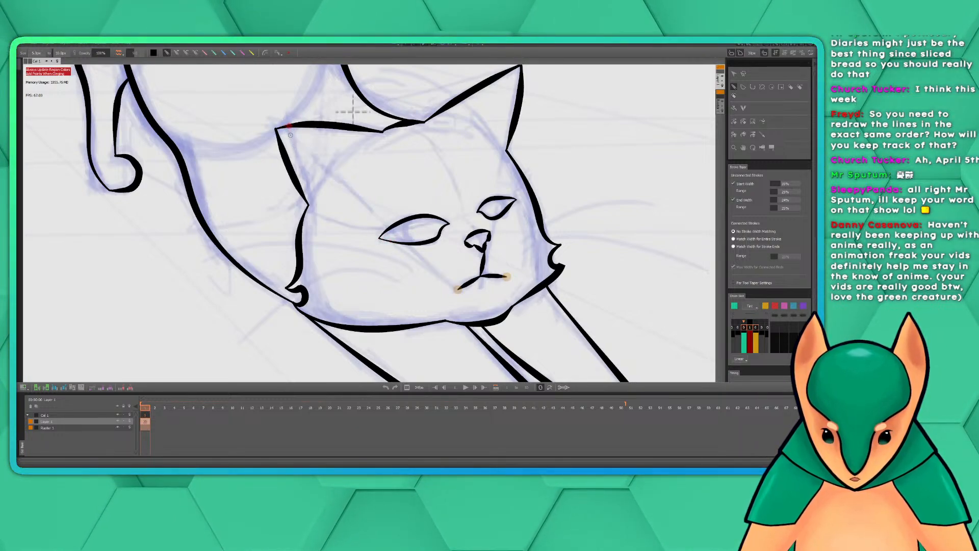
pyautogui.moveTo(290, 135); pyautogui.dragTo(364, 228)
pyautogui.hotkey('ctrl', 'z')
pyautogui.moveTo(288, 134); pyautogui.dragTo(340, 194)
pyautogui.hotkey('ctrl', 'z')
pyautogui.moveTo(296, 137); pyautogui.dragTo(349, 195)
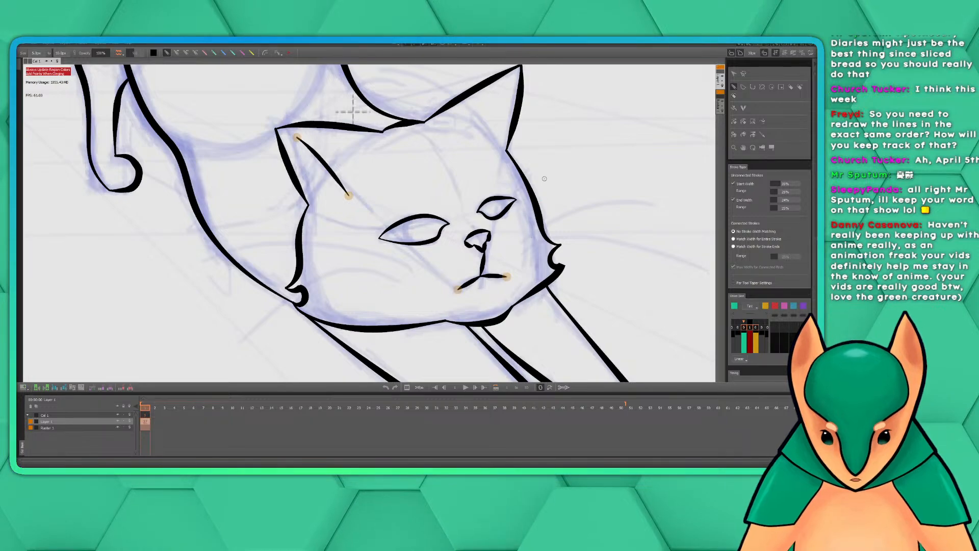
# Move the inked key frame from frame 1 to frame 11 on the timeline and display that frame
pyautogui.moveTo(570, 179); pyautogui.dragTo(543, 194)
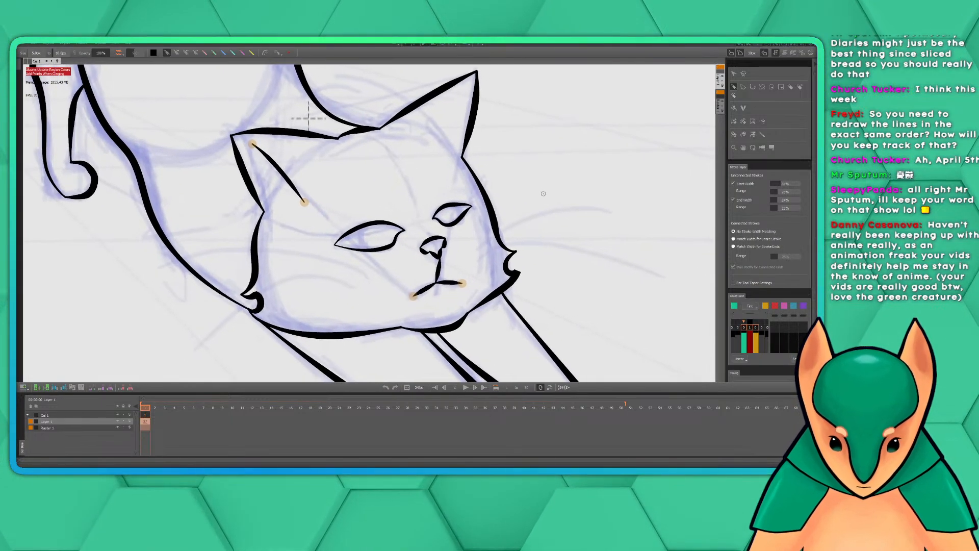
pyautogui.scroll(-3, 544, 193)
pyautogui.moveTo(590, 173)
pyautogui.mouseDown()
pyautogui.moveTo(503, 228)
pyautogui.moveTo(514, 240)
pyautogui.mouseUp()
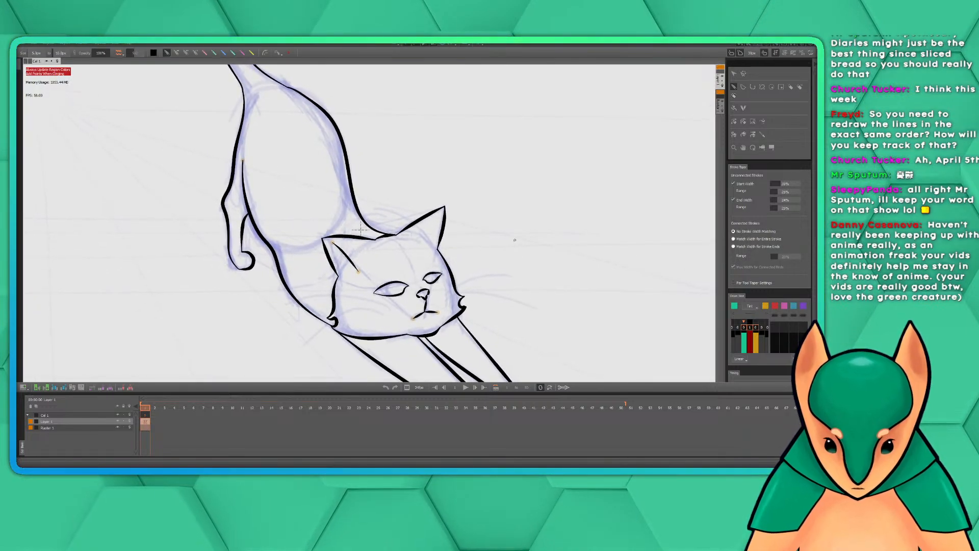
pyautogui.scroll(-2, 561, 250)
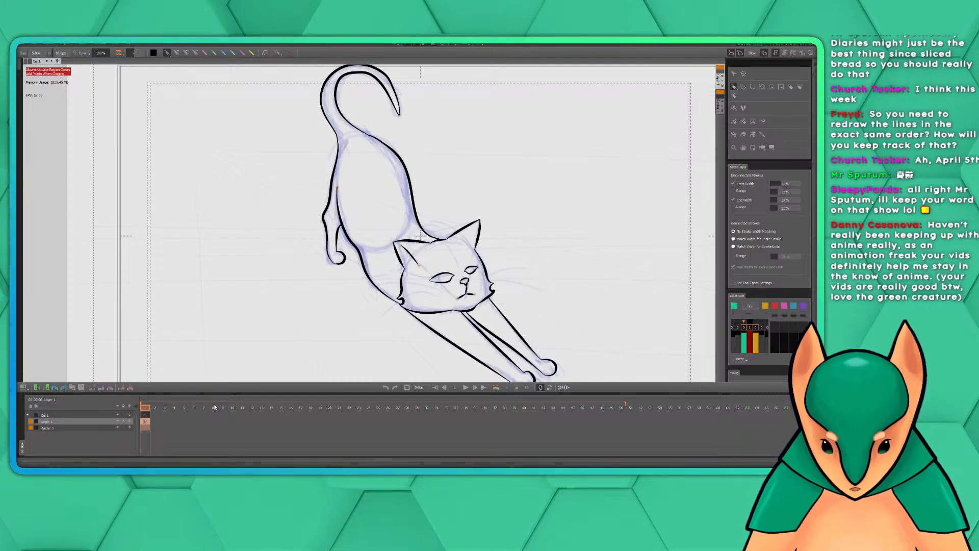
pyautogui.moveTo(563, 252); pyautogui.dragTo(502, 277)
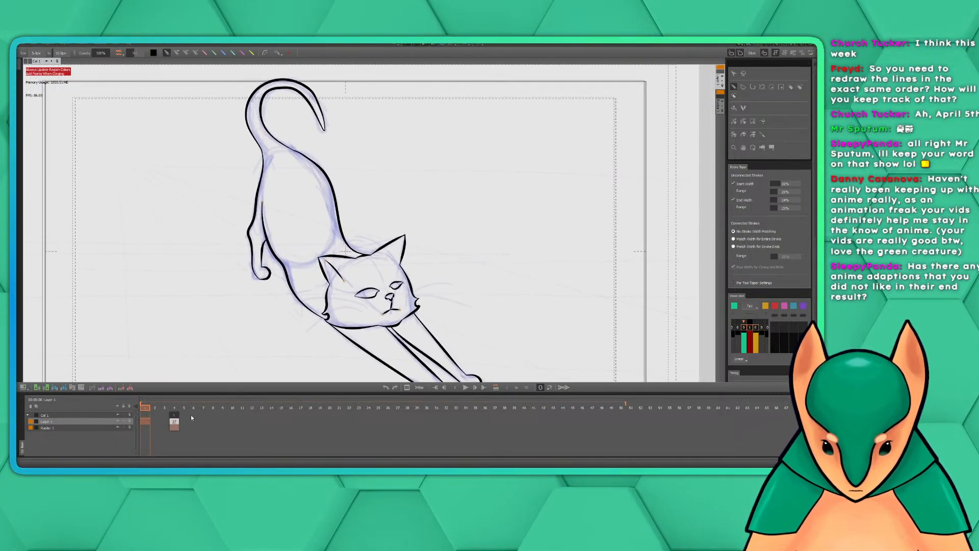
pyautogui.click(243, 420)
pyautogui.press('Delete')
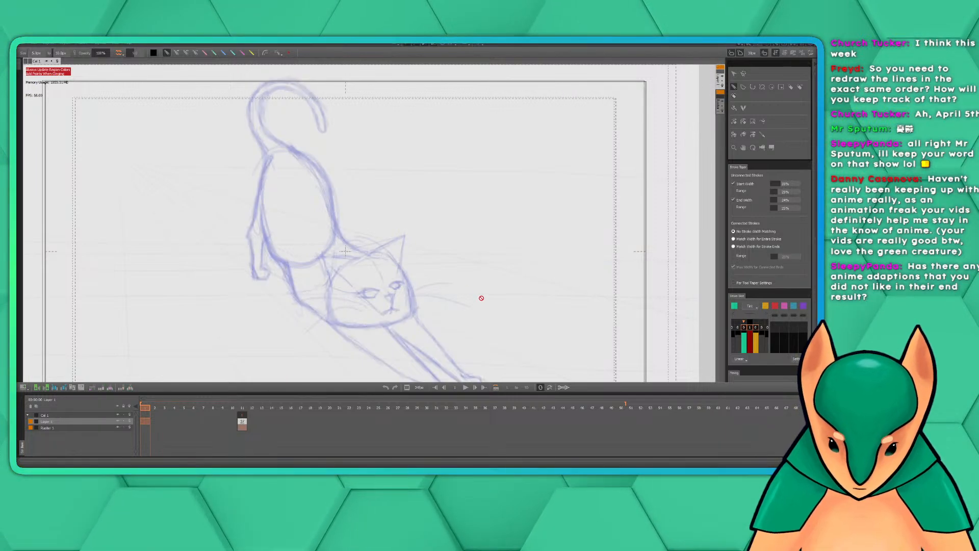
pyautogui.moveTo(235, 404)
pyautogui.mouseDown()
pyautogui.moveTo(225, 407)
pyautogui.moveTo(243, 408)
pyautogui.mouseUp()
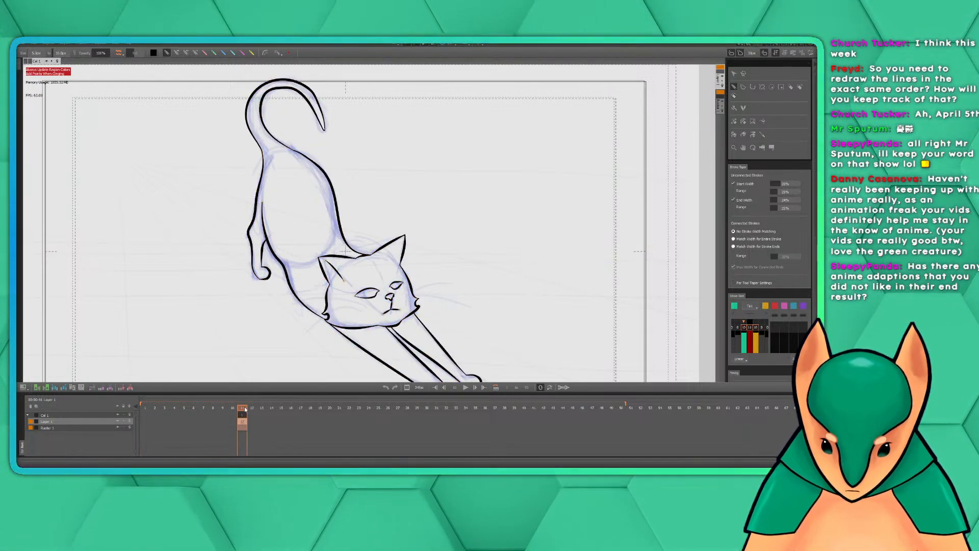
pyautogui.moveTo(515, 247)
pyautogui.mouseDown()
pyautogui.moveTo(532, 232)
pyautogui.moveTo(528, 245)
pyautogui.mouseUp()
pyautogui.scroll(-3, 531, 233)
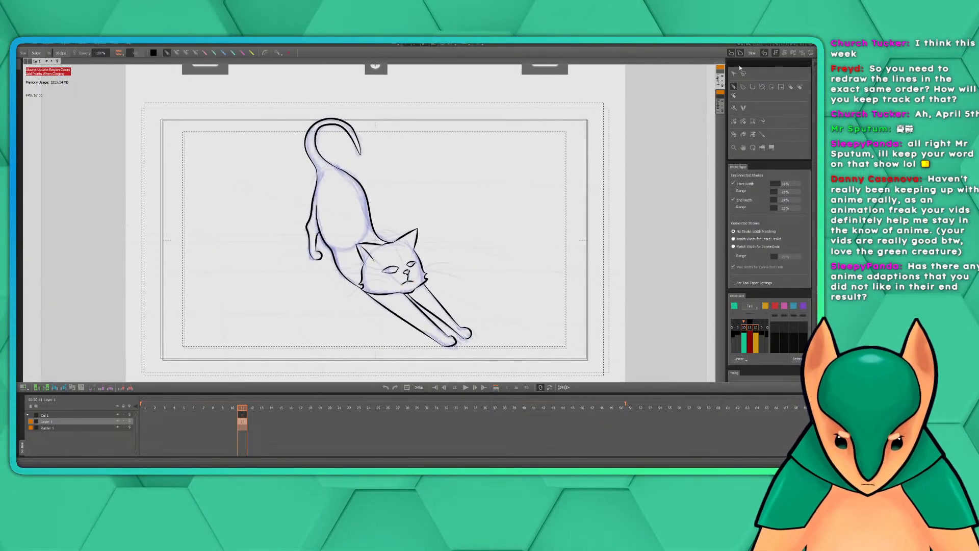
# Select the rough animation reference on the canvas and scrub it slightly backward
pyautogui.click(734, 74)
pyautogui.click(364, 231)
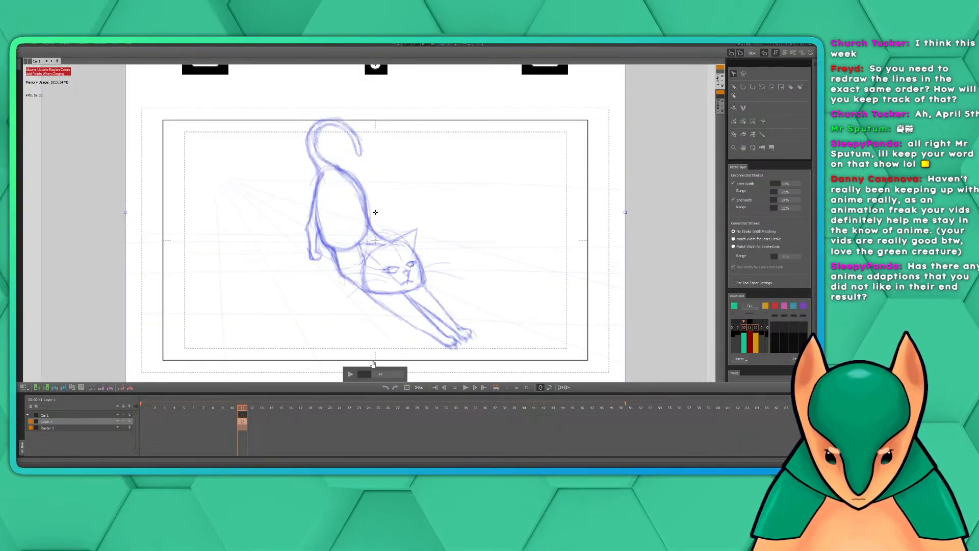
pyautogui.moveTo(368, 375); pyautogui.dragTo(362, 375)
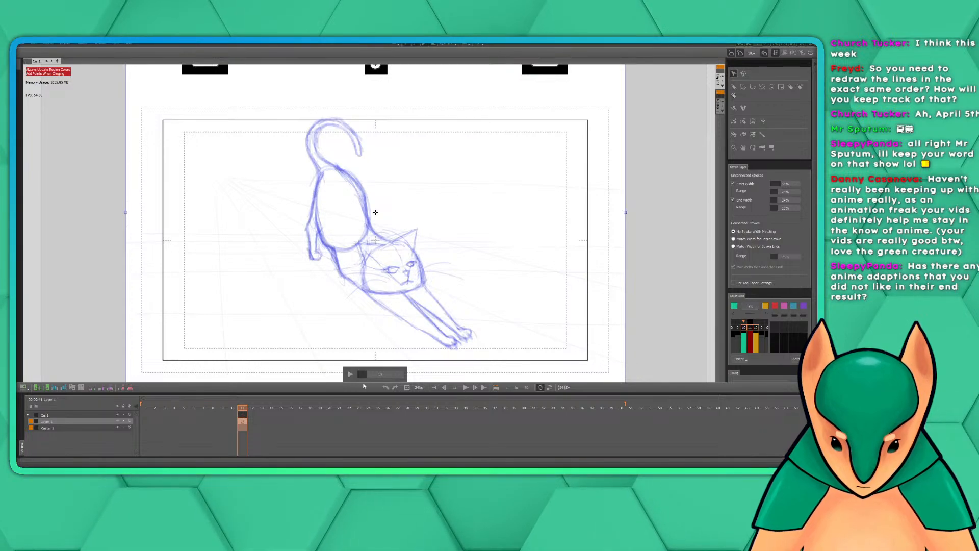
# Move the inked key frame to frame 32, go to it, and scrub the rough reference back to the open-eyed cat pose
pyautogui.moveTo(242, 419); pyautogui.dragTo(446, 419)
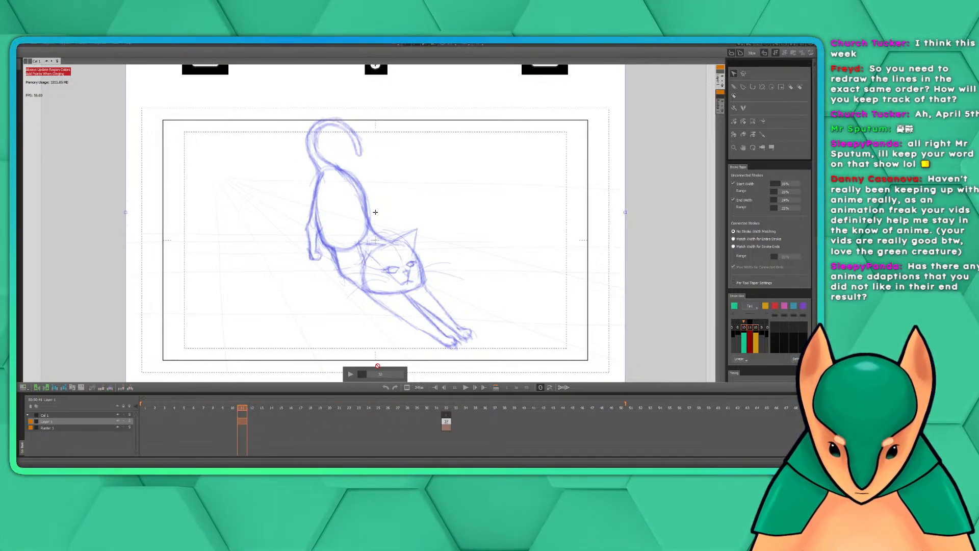
pyautogui.click(449, 409)
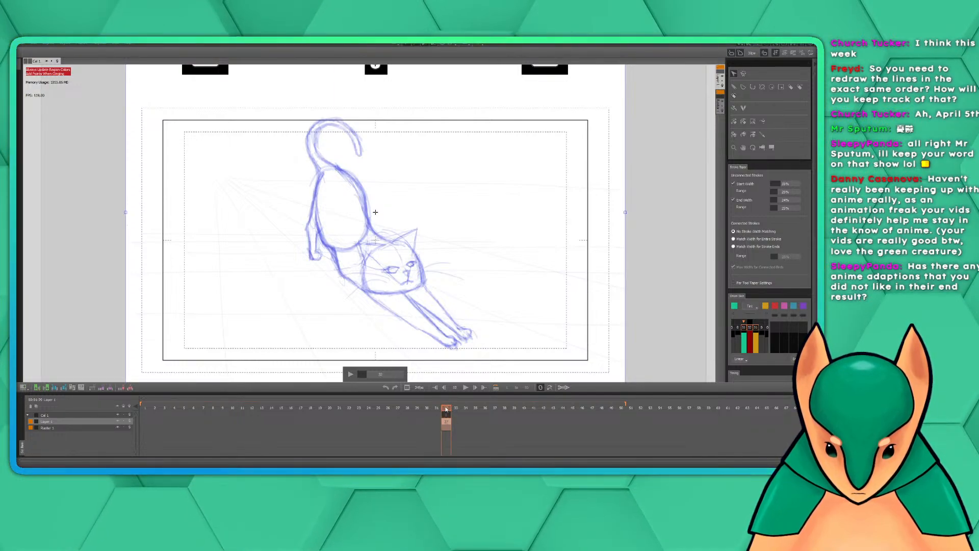
pyautogui.moveTo(364, 376); pyautogui.dragTo(358, 376)
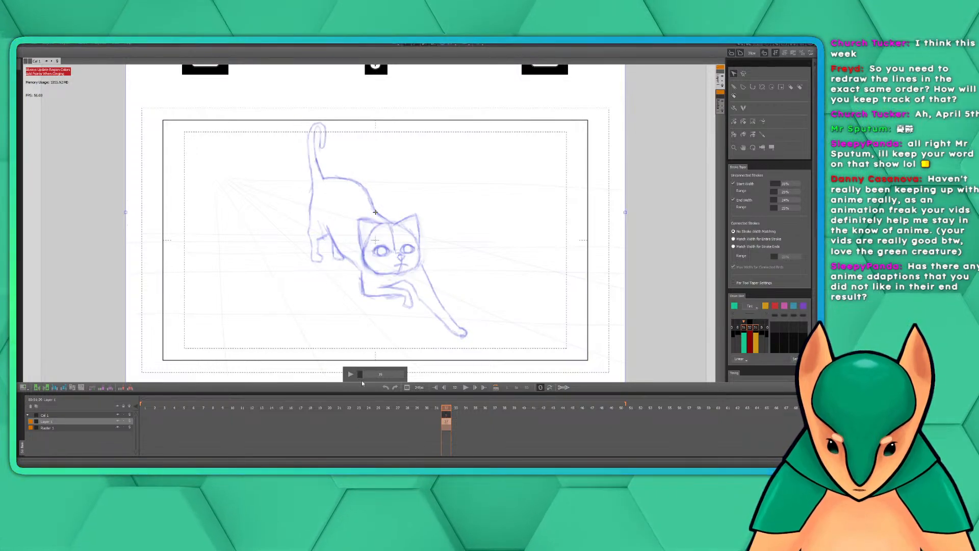
# Convert frame 20 of the line-art layer to start an in-between span running up to the key at frame 32
pyautogui.moveTo(320, 408); pyautogui.dragTo(330, 409)
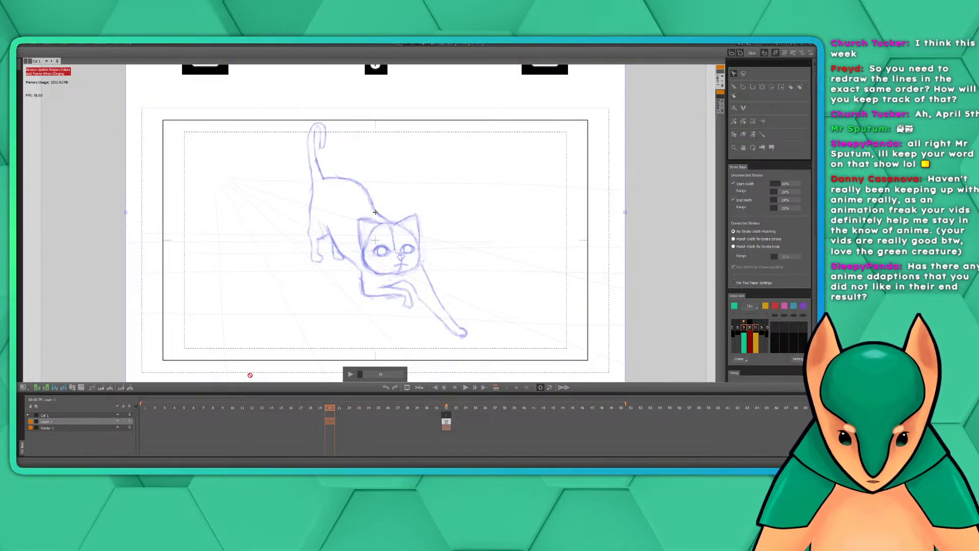
pyautogui.rightClick(331, 418)
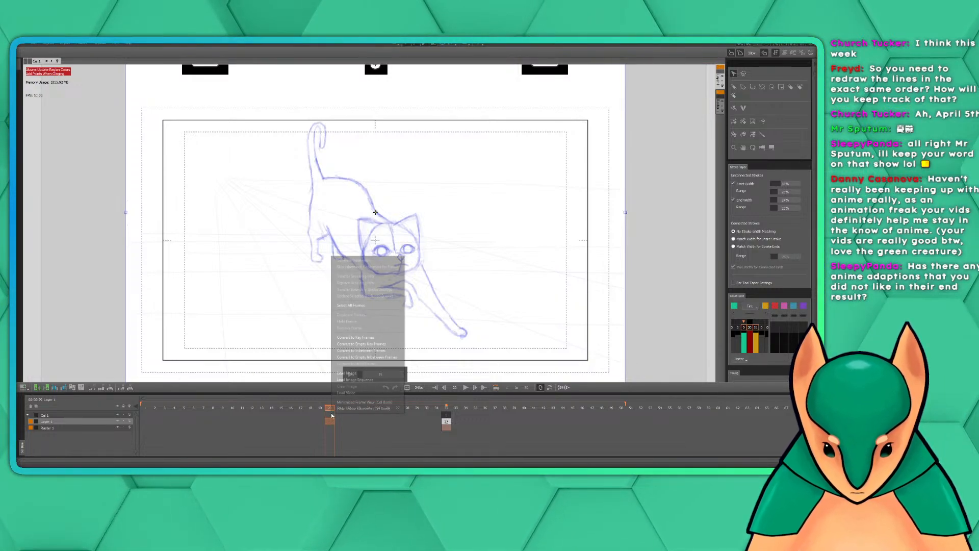
pyautogui.click(376, 351)
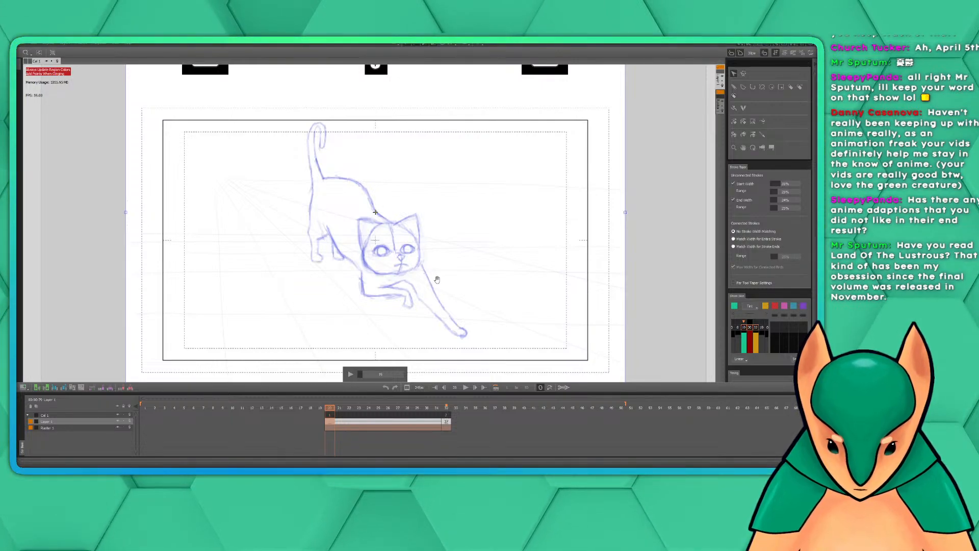
# Bring the timing and layer settings into view, and look closer at the rough sketch of the open-eyed cat
pyautogui.scroll(-6, 794, 332)
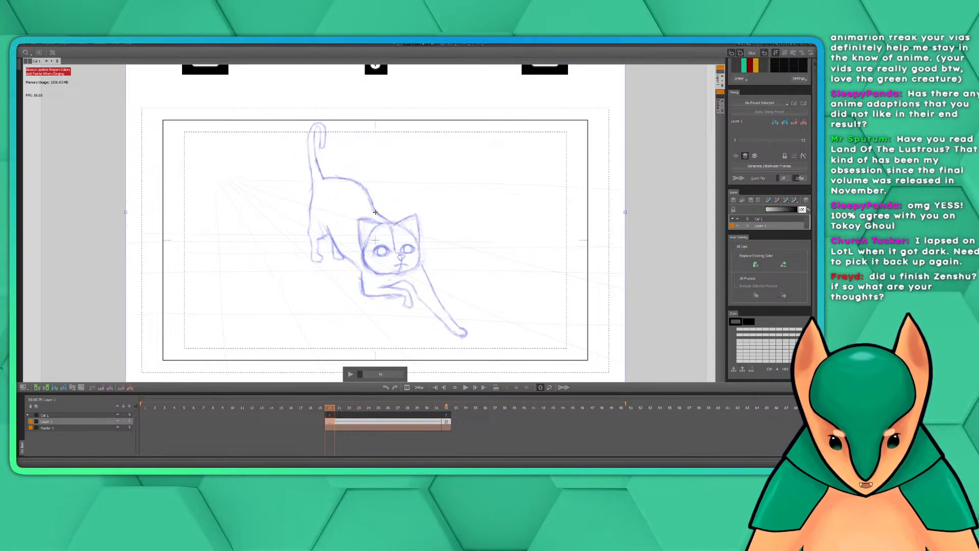
pyautogui.moveTo(436, 253)
pyautogui.mouseDown()
pyautogui.moveTo(463, 259)
pyautogui.moveTo(440, 244)
pyautogui.mouseUp()
pyautogui.press('z')
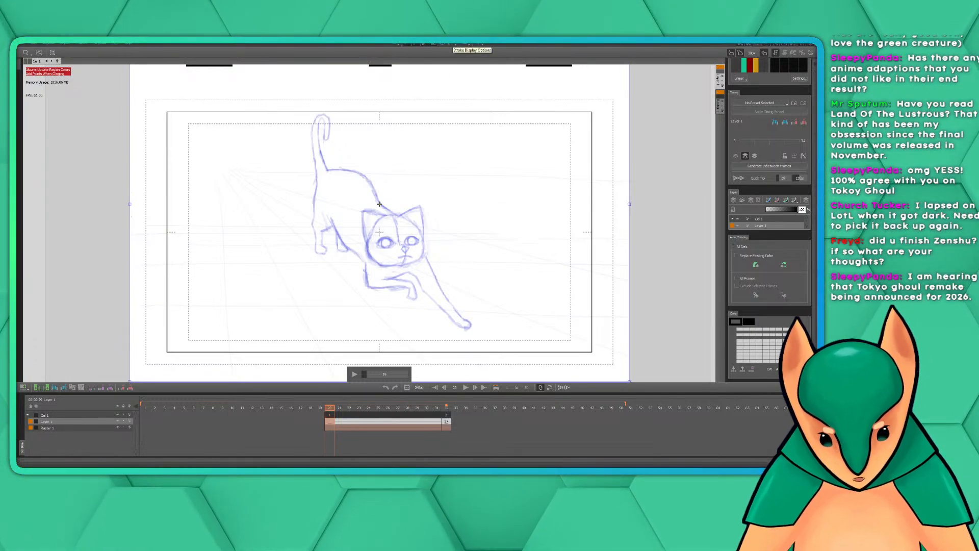
pyautogui.moveTo(463, 263)
pyautogui.mouseDown()
pyautogui.moveTo(494, 251)
pyautogui.moveTo(483, 238)
pyautogui.mouseUp()
pyautogui.scroll(3, 474, 219)
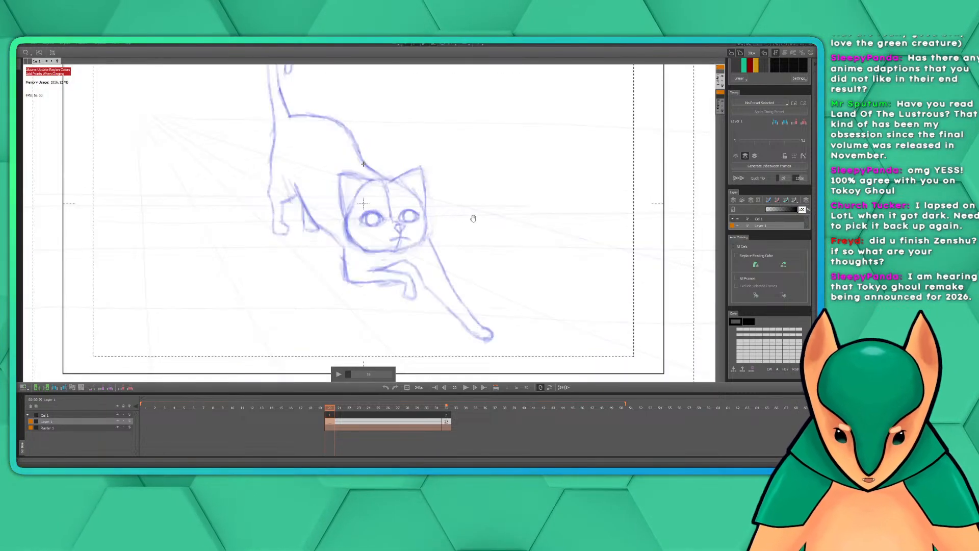
# Activate the stroke drawing tool for inking over the rough open-eyed cat
pyautogui.scroll(-1, 459, 203)
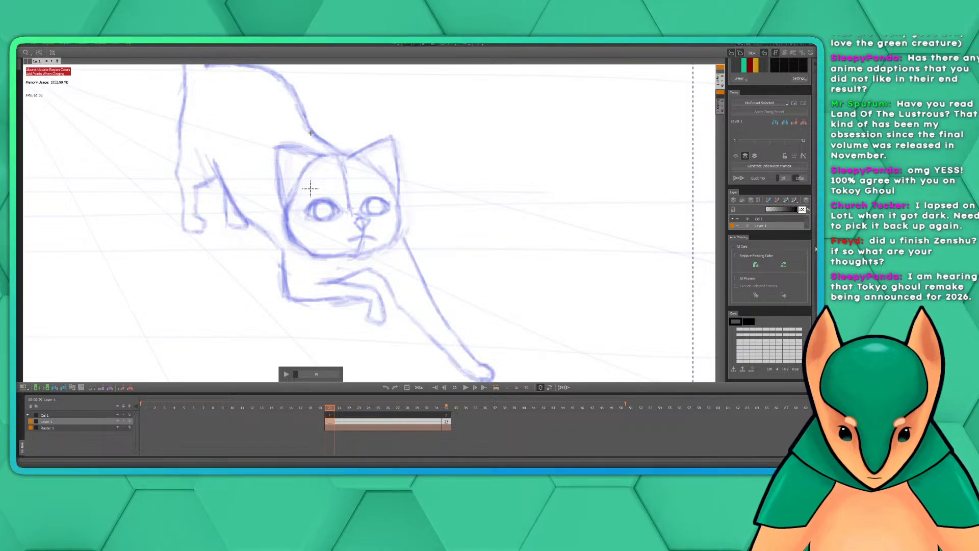
pyautogui.scroll(5, 816, 250)
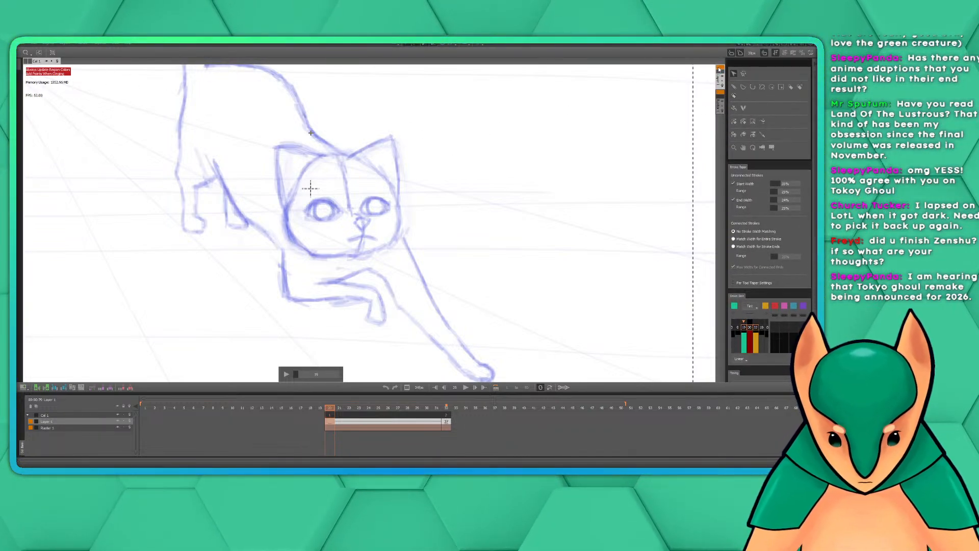
pyautogui.click(734, 87)
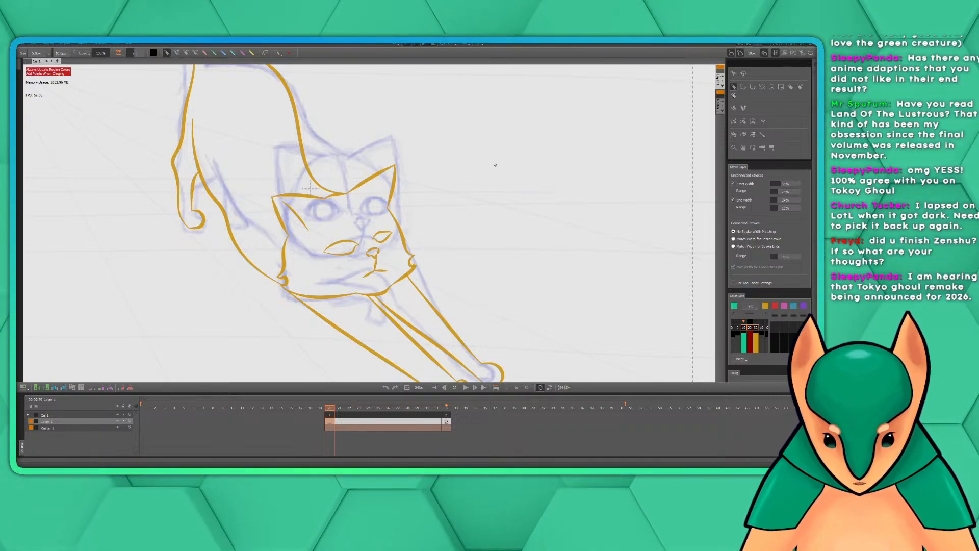
pyautogui.moveTo(444, 271)
pyautogui.mouseDown()
pyautogui.moveTo(499, 272)
pyautogui.moveTo(505, 350)
pyautogui.moveTo(485, 247)
pyautogui.mouseUp()
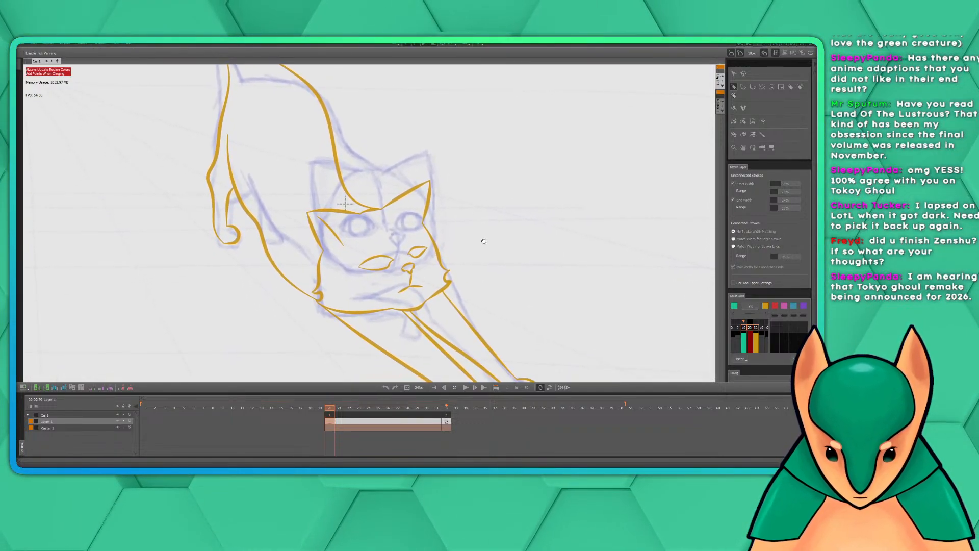
pyautogui.moveTo(430, 217)
pyautogui.mouseDown()
pyautogui.moveTo(436, 270)
pyautogui.moveTo(450, 274)
pyautogui.moveTo(442, 274)
pyautogui.mouseUp()
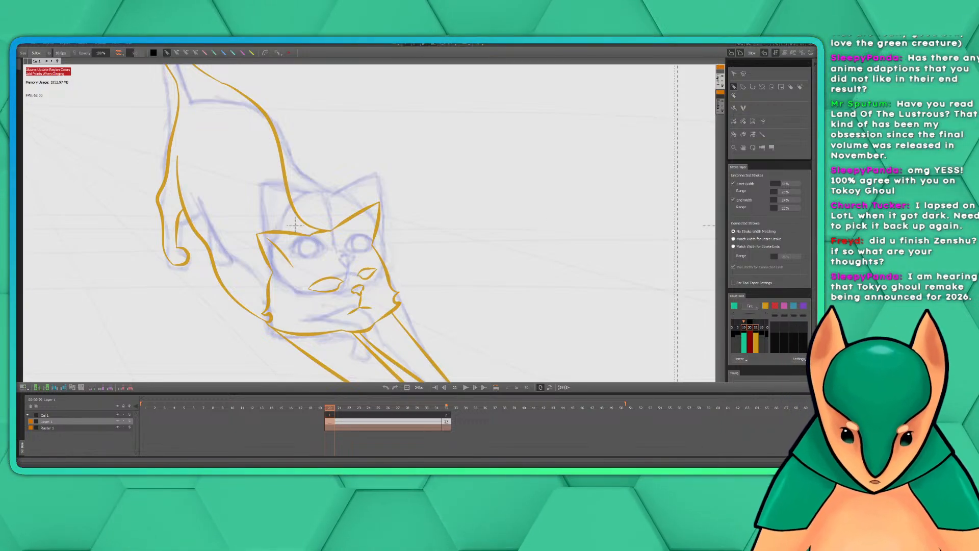
pyautogui.scroll(-5, 803, 279)
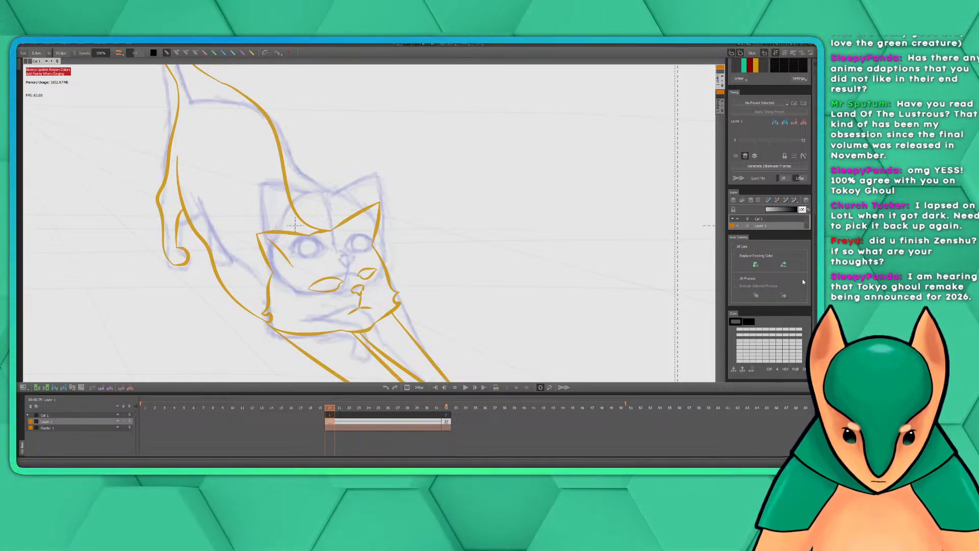
pyautogui.scroll(1, 805, 255)
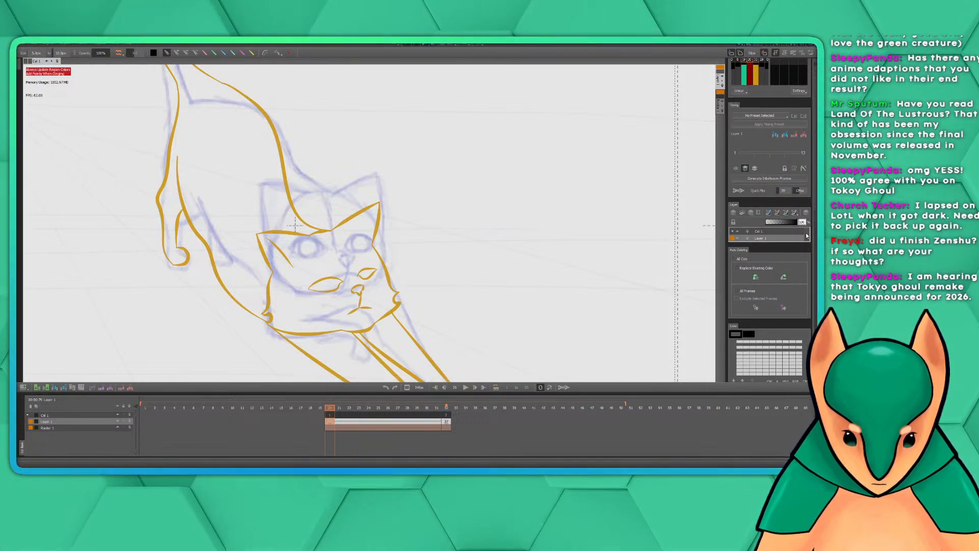
pyautogui.scroll(6, 796, 239)
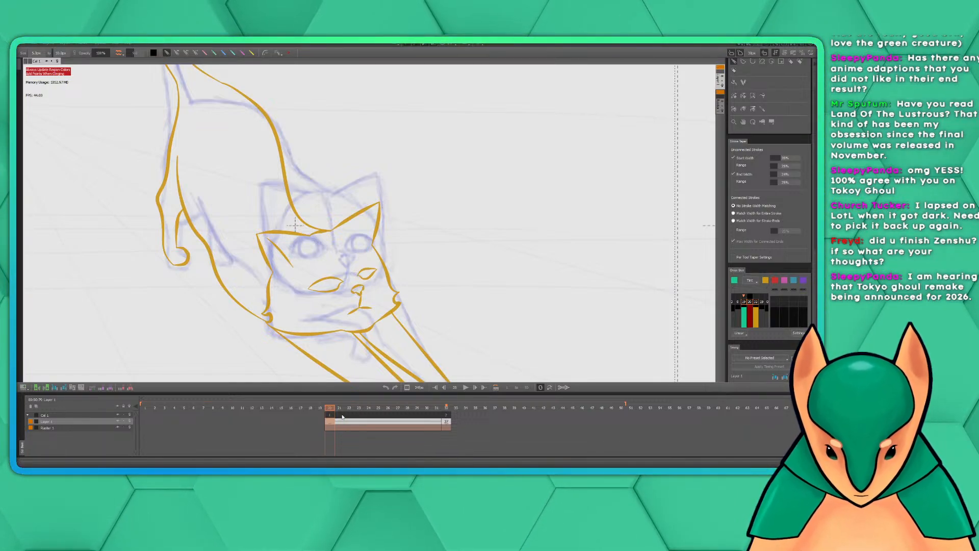
# Remove the in-between span starting at frame 20 and relocate the inked stretching-cat key to frame 17
pyautogui.moveTo(329, 414)
pyautogui.mouseDown()
pyautogui.moveTo(447, 416)
pyautogui.moveTo(330, 418)
pyautogui.moveTo(356, 424)
pyautogui.mouseUp()
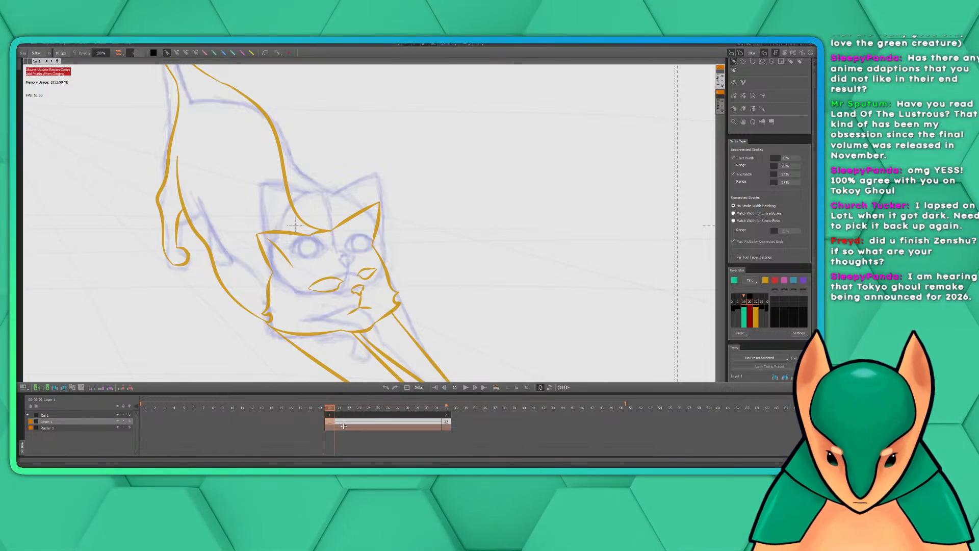
pyautogui.press('Delete')
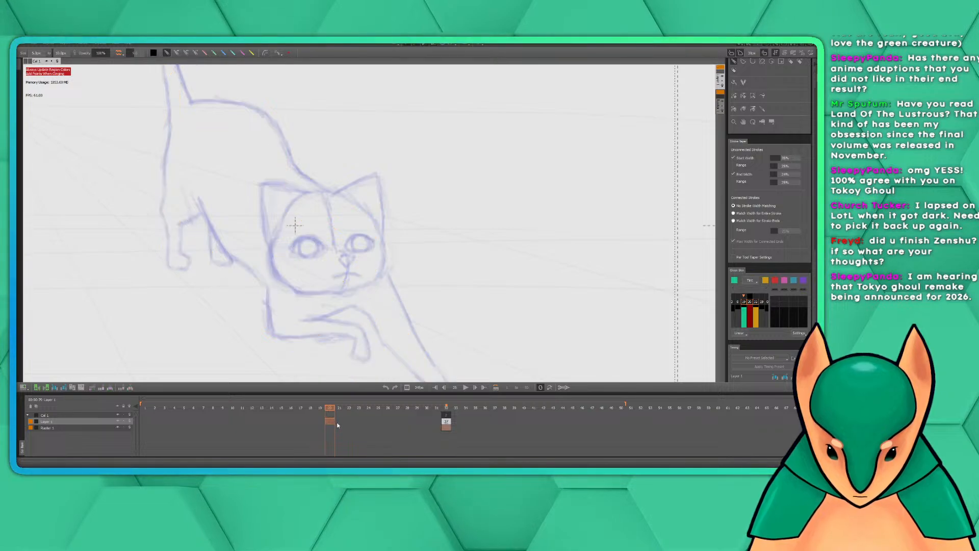
pyautogui.moveTo(466, 409); pyautogui.dragTo(484, 409)
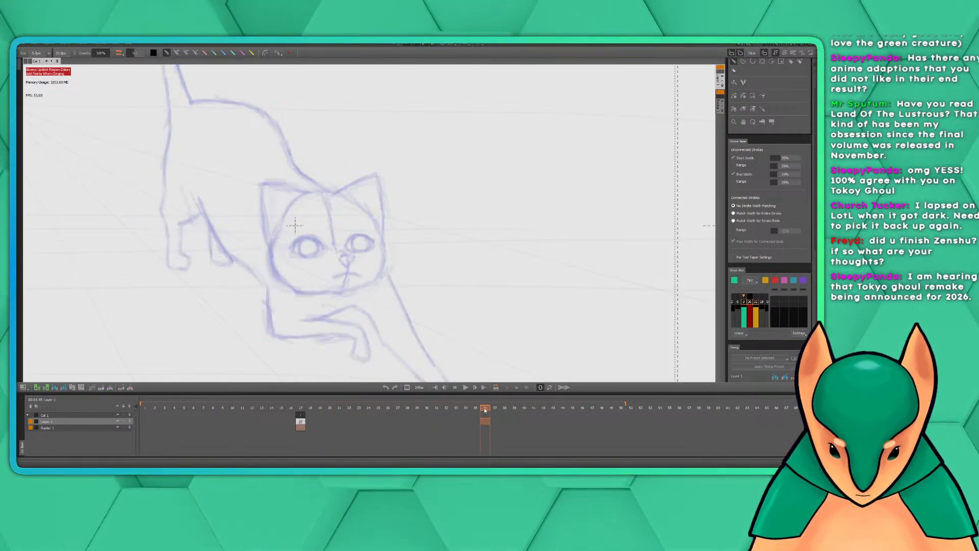
# Convert frame 24 of the line-art layer to in-between frames, extending the span from the inked key at frame 17
pyautogui.click(374, 410)
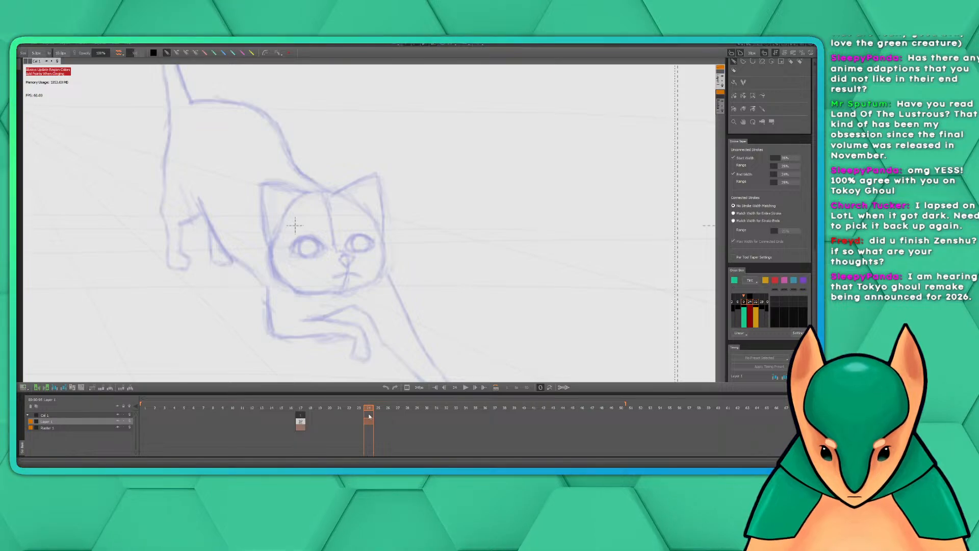
pyautogui.rightClick(369, 419)
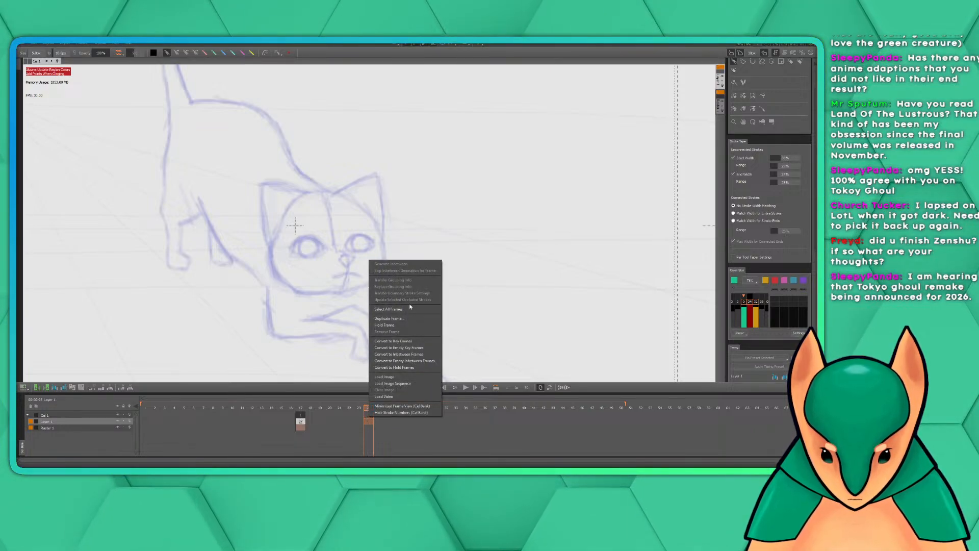
pyautogui.click(411, 354)
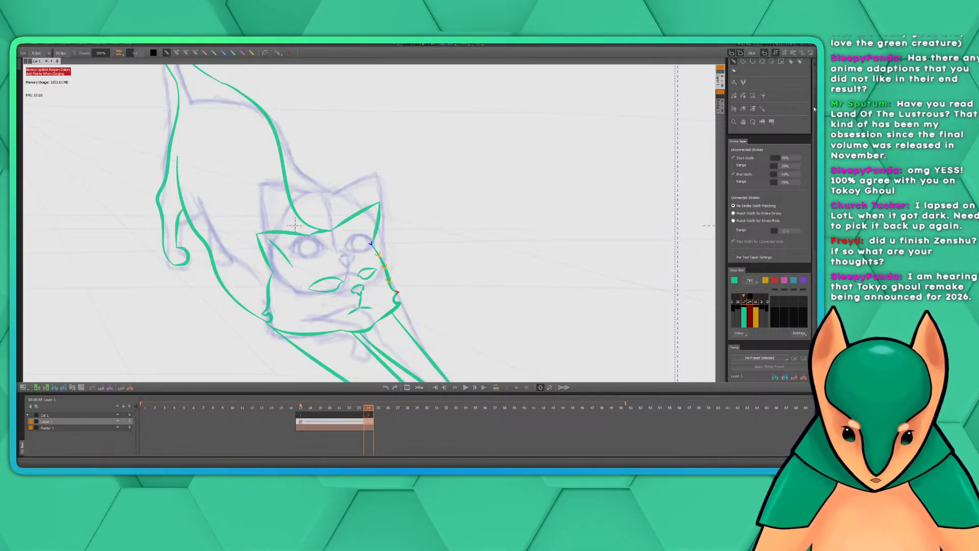
# Undock the Navigator showing the matching frame, enlarge it around the cat's face, and float it over an empty part of the canvas
pyautogui.moveTo(815, 114); pyautogui.dragTo(813, 143)
pyautogui.scroll(-5, 807, 195)
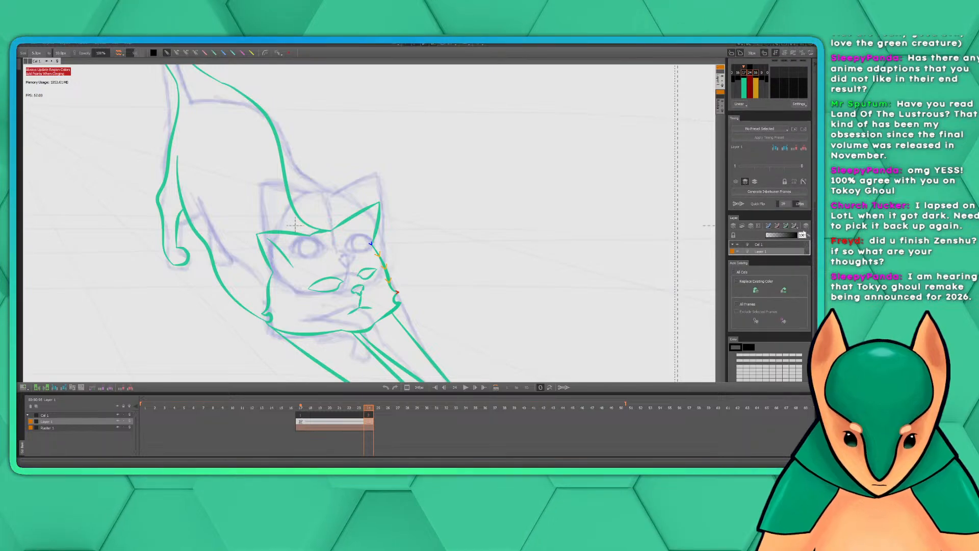
pyautogui.scroll(7, 804, 269)
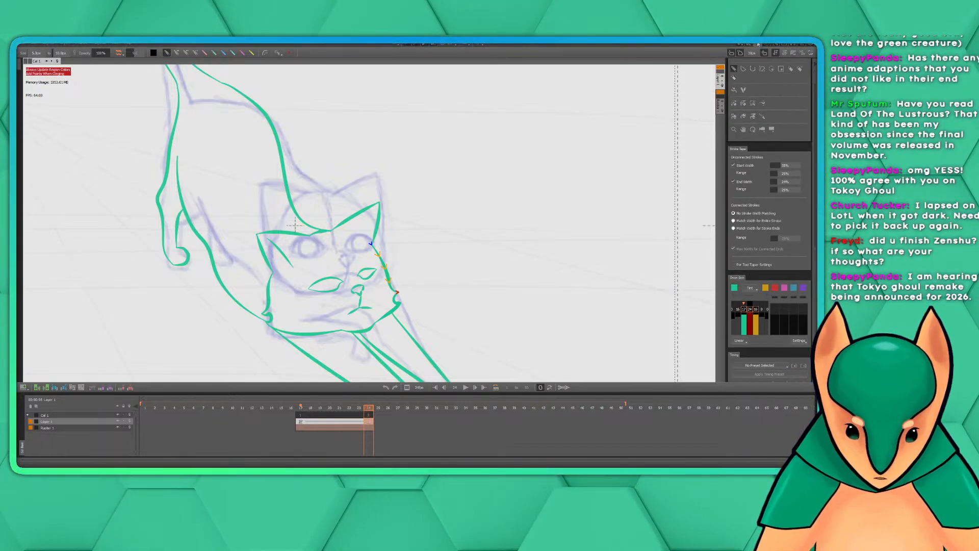
pyautogui.scroll(-5, 791, 69)
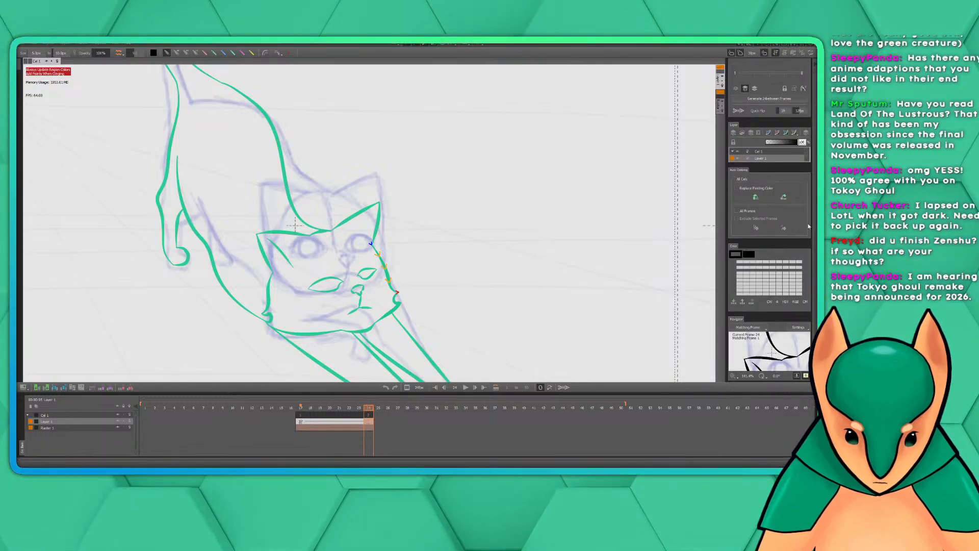
pyautogui.scroll(-1, 814, 323)
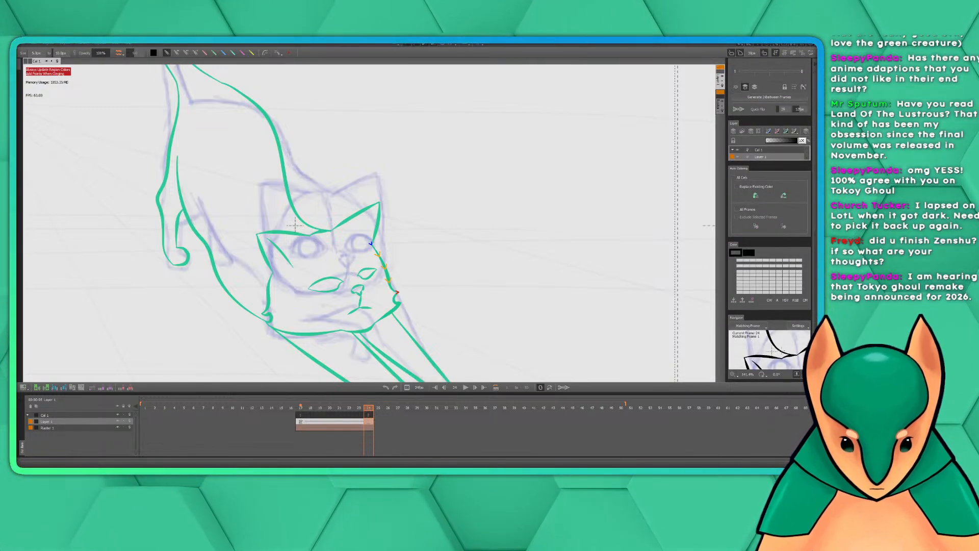
pyautogui.moveTo(786, 349); pyautogui.dragTo(740, 316)
pyautogui.scroll(-2, 786, 343)
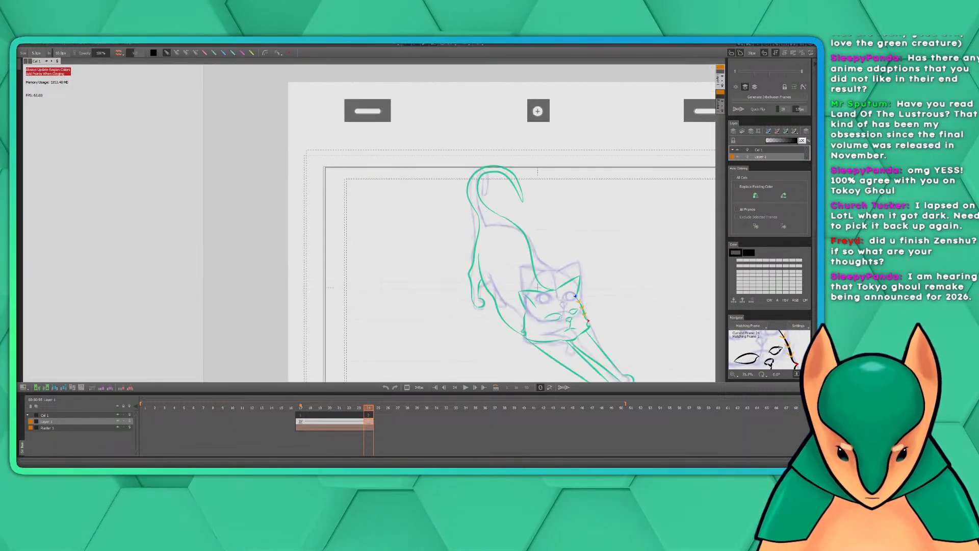
pyautogui.scroll(2, 786, 343)
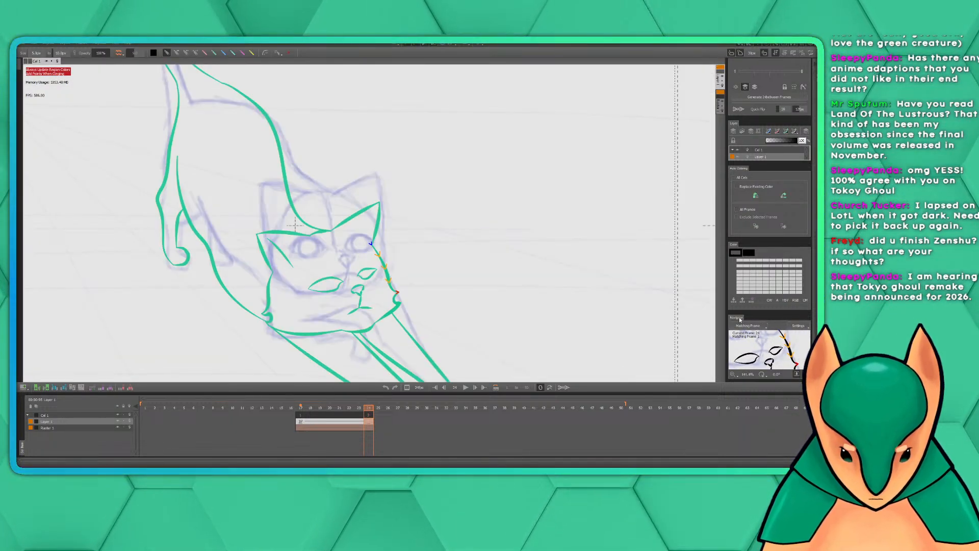
pyautogui.moveTo(737, 317); pyautogui.dragTo(539, 95)
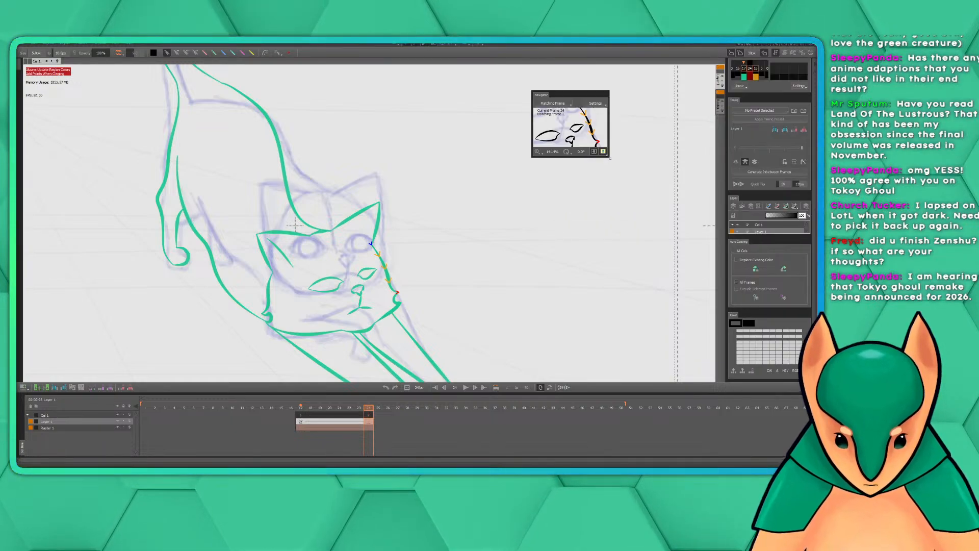
pyautogui.moveTo(608, 157); pyautogui.dragTo(708, 254)
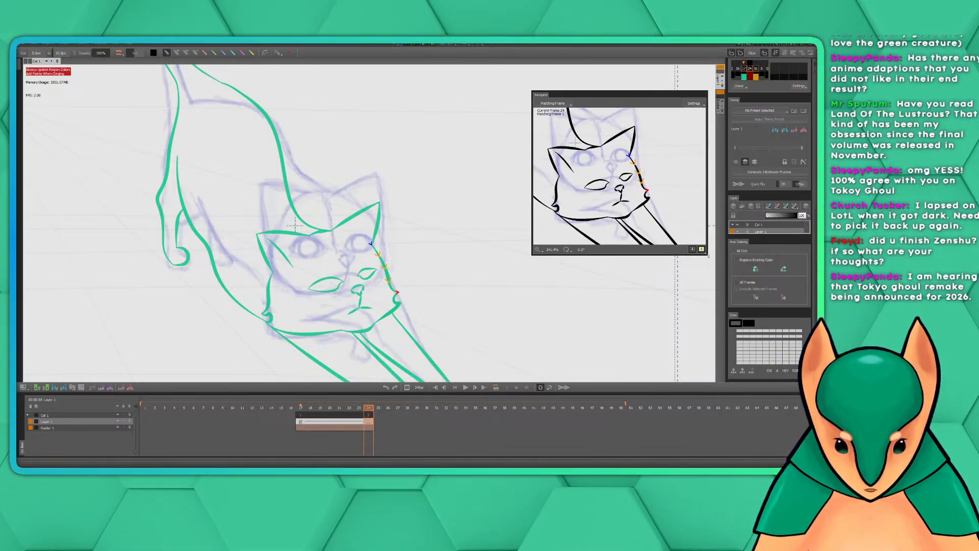
pyautogui.moveTo(627, 100); pyautogui.dragTo(623, 76)
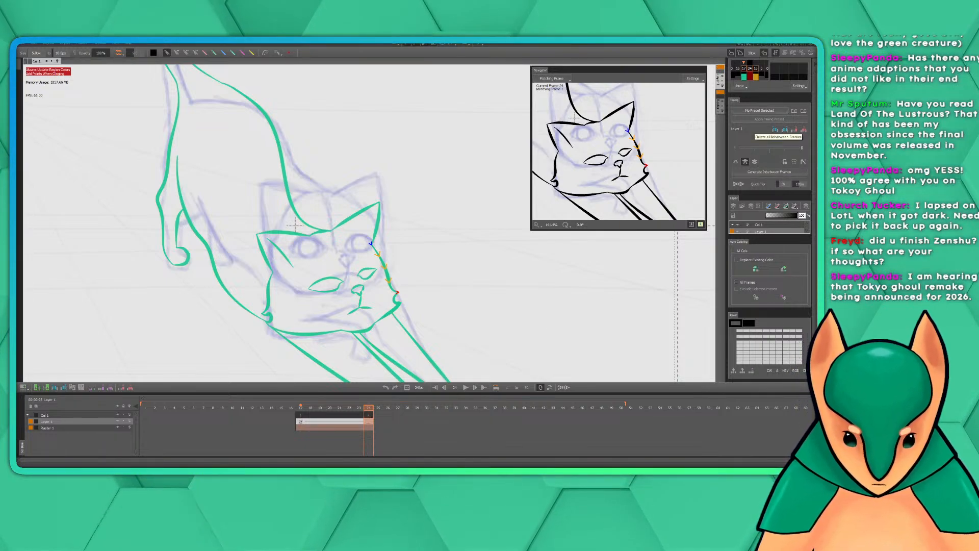
# Turn off the green onion skin of the inked key at frame 17
pyautogui.scroll(1, 816, 222)
pyautogui.scroll(4, 816, 222)
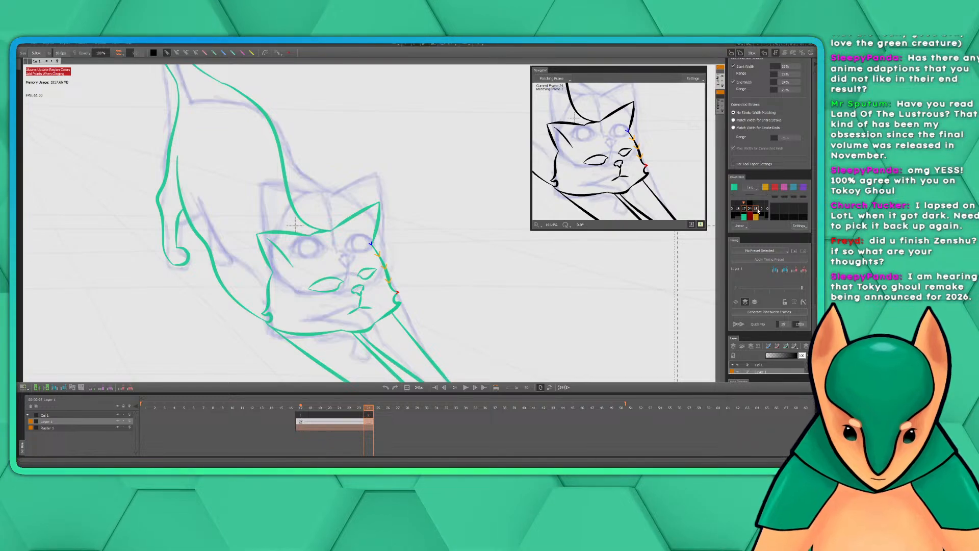
pyautogui.click(754, 188)
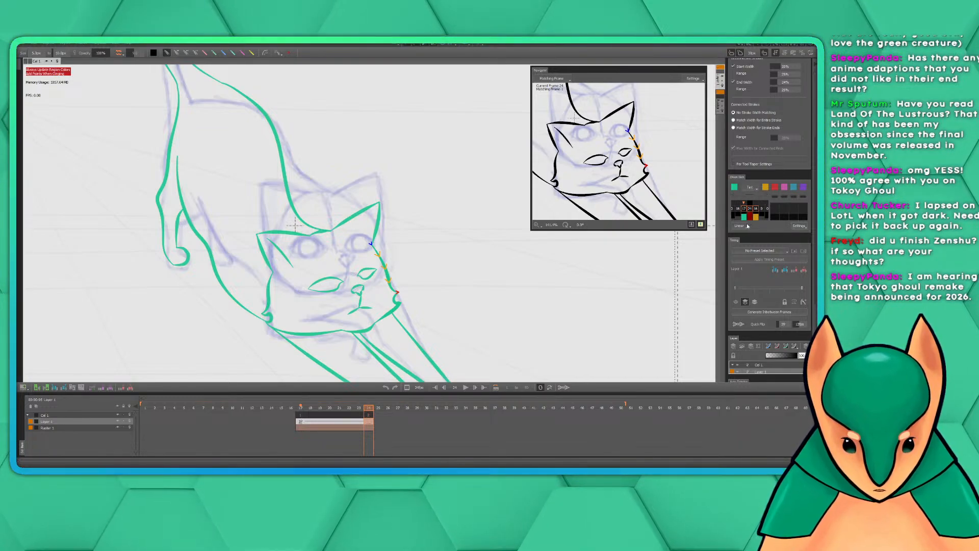
pyautogui.click(750, 209)
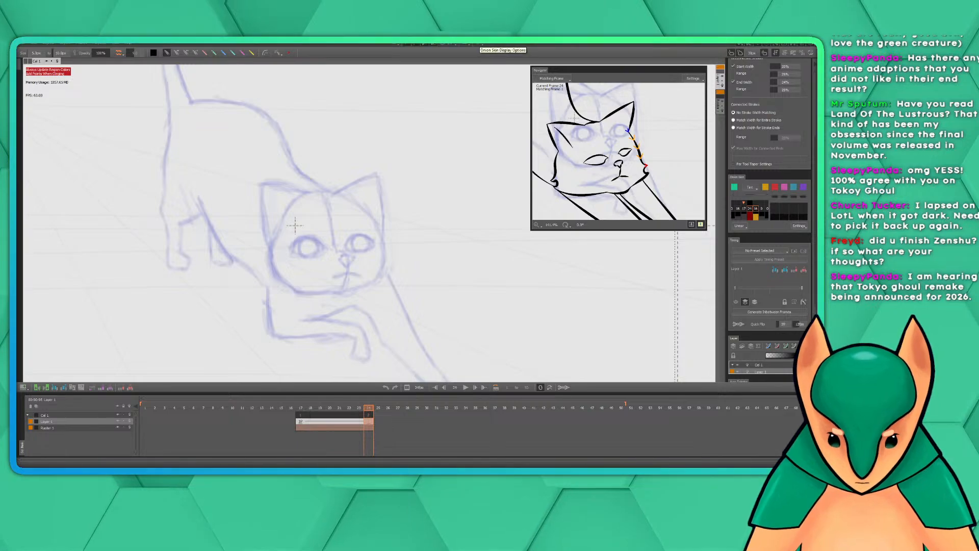
# Try to ink the outer cheek line of the open-eyed cat's head at frame 24, undoing each stroke
pyautogui.moveTo(408, 283); pyautogui.dragTo(458, 267)
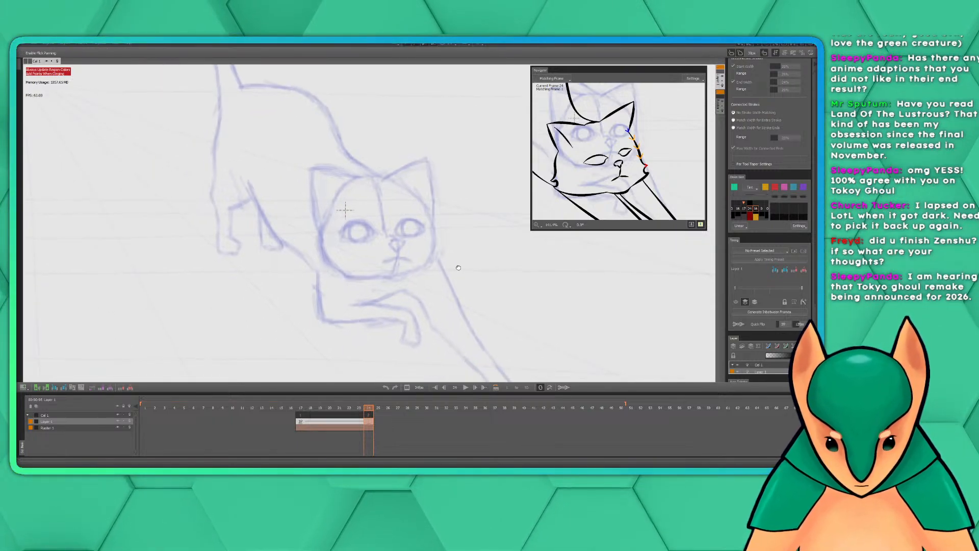
pyautogui.scroll(2, 459, 267)
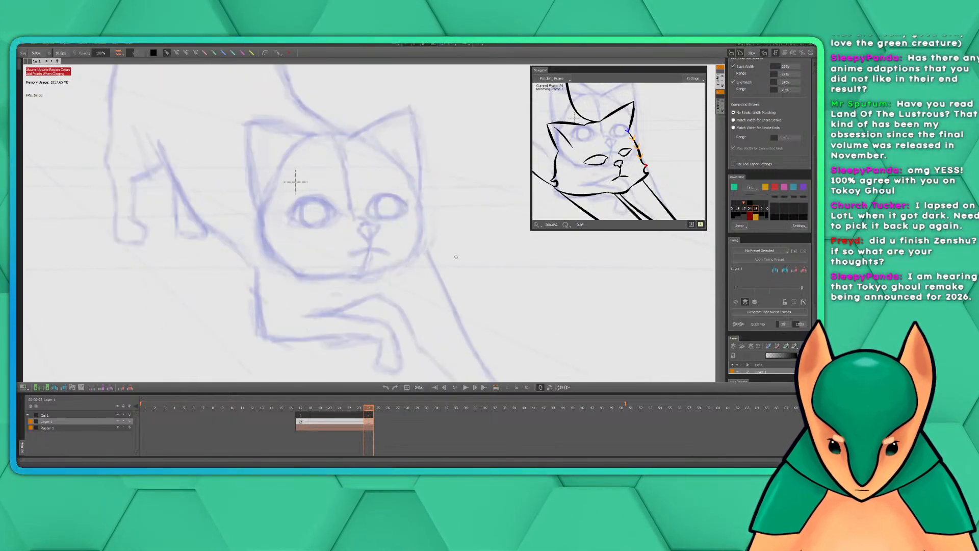
pyautogui.moveTo(296, 181); pyautogui.dragTo(331, 204)
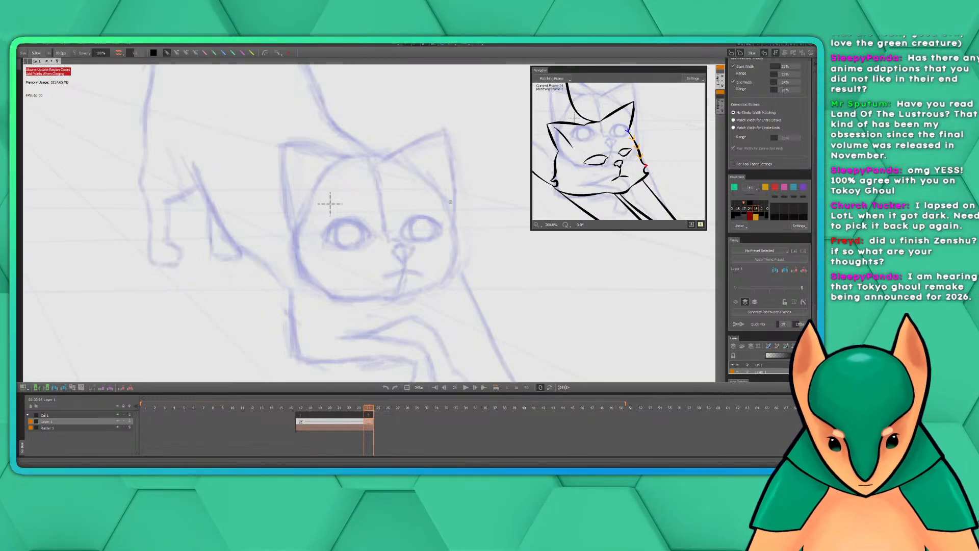
pyautogui.moveTo(444, 203)
pyautogui.mouseDown()
pyautogui.moveTo(456, 242)
pyautogui.moveTo(448, 275)
pyautogui.mouseUp()
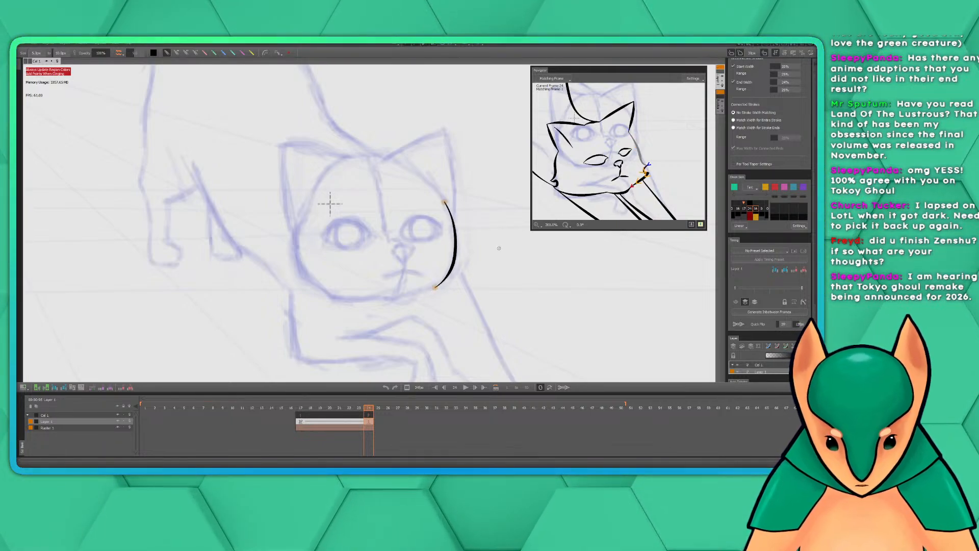
pyautogui.hotkey('ctrl', 'z')
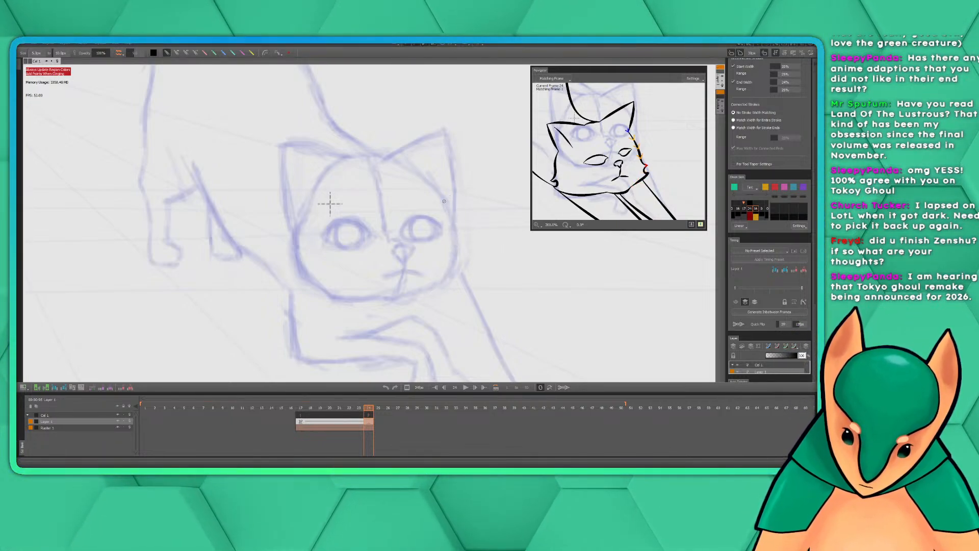
pyautogui.moveTo(443, 199); pyautogui.dragTo(463, 253)
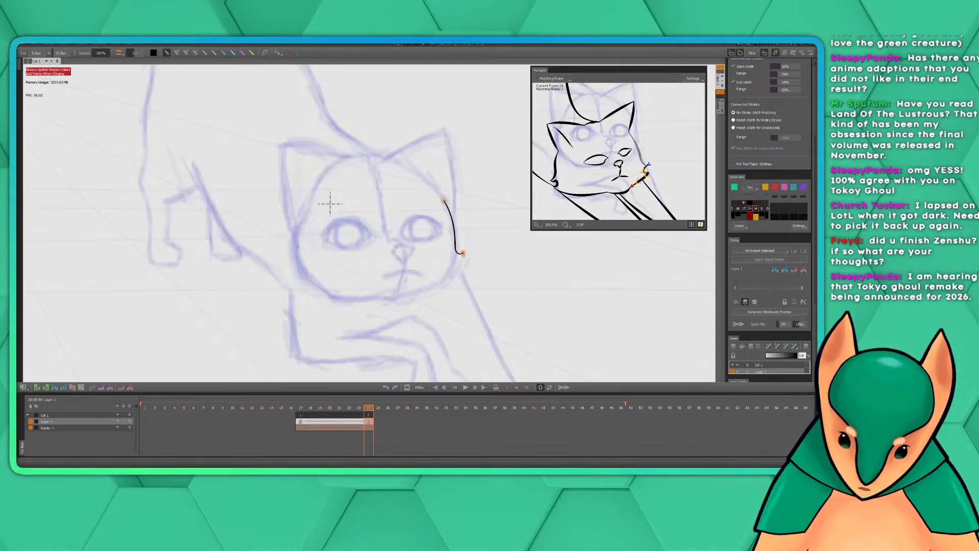
pyautogui.hotkey('ctrl', 'z')
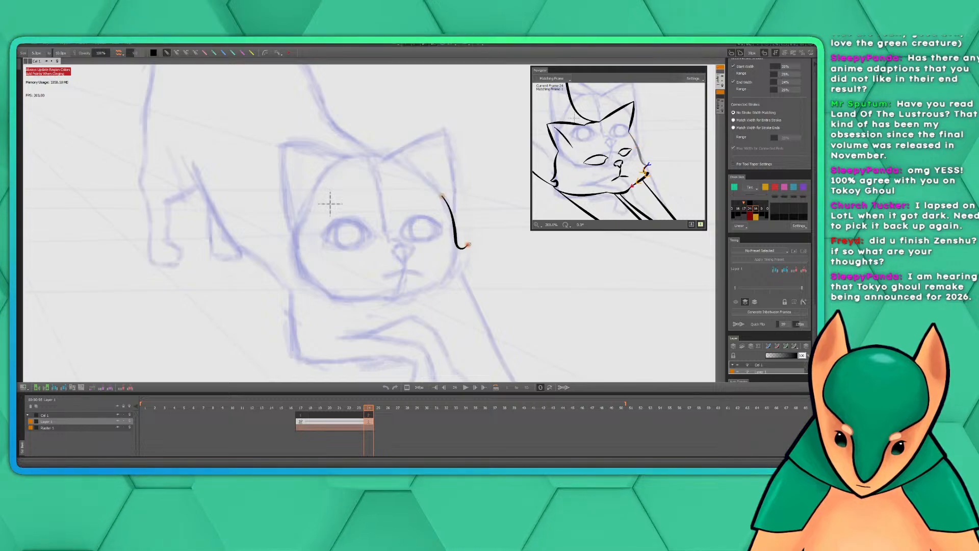
pyautogui.hotkey('ctrl', 'z')
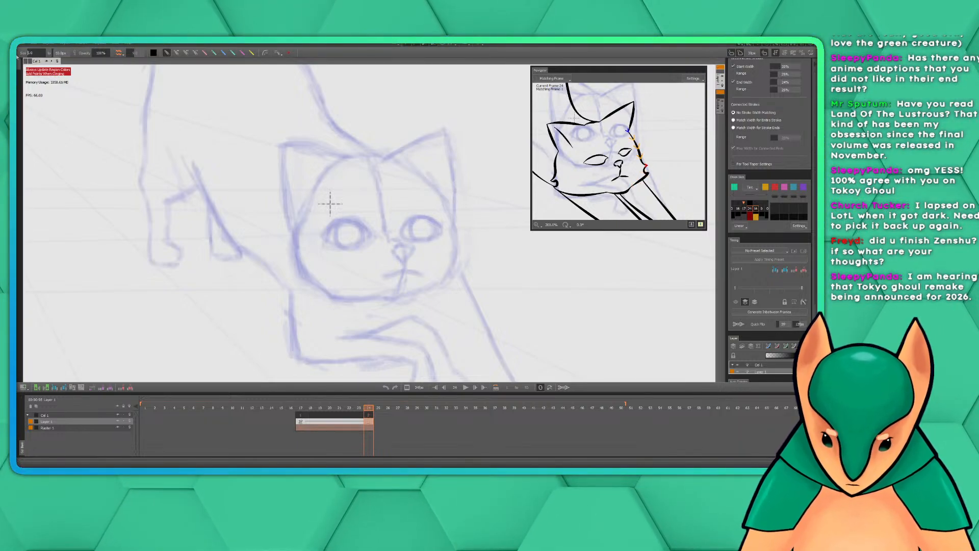
# Set the inking brush's size to 8
pyautogui.write('8')
pyautogui.click(69, 56)
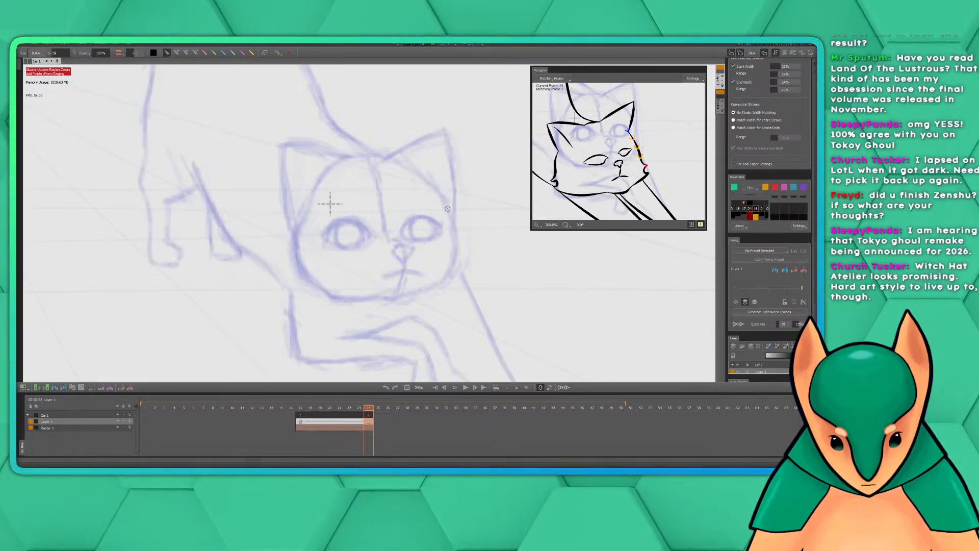
# Try to ink the right-hand cheek line of the cat's head at frame 24 with the new brush size, undoing each stroke
pyautogui.moveTo(448, 209); pyautogui.dragTo(461, 253)
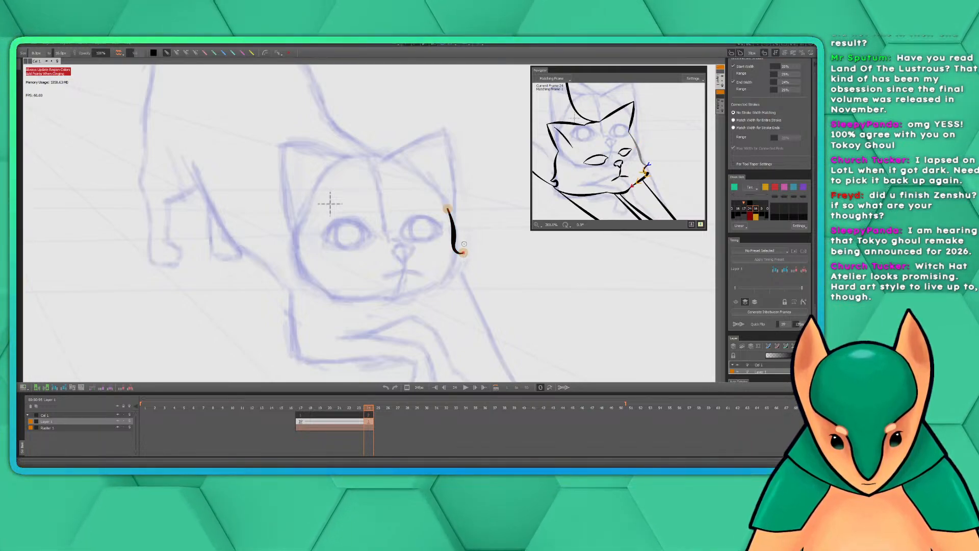
pyautogui.hotkey('ctrl', 'z')
pyautogui.moveTo(455, 239); pyautogui.dragTo(463, 251)
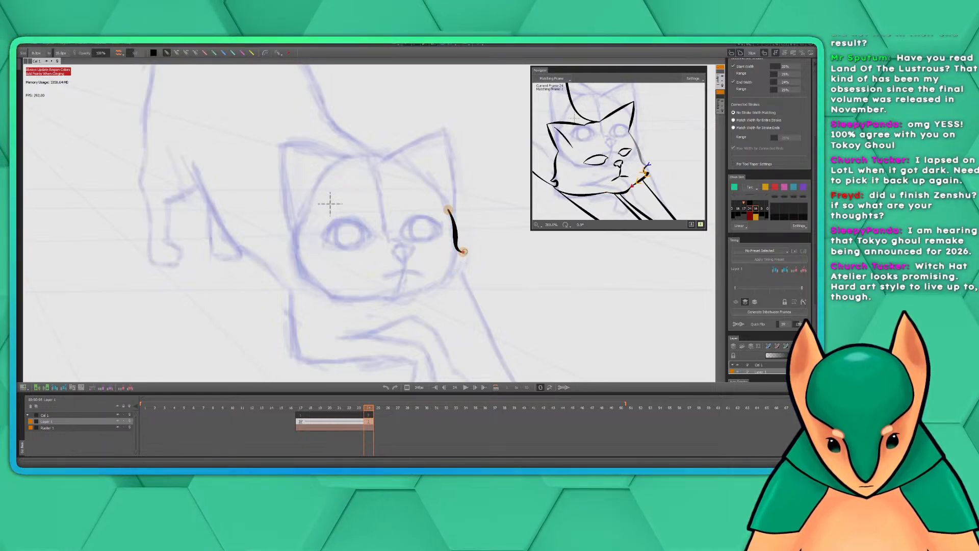
pyautogui.hotkey('ctrl', 'z')
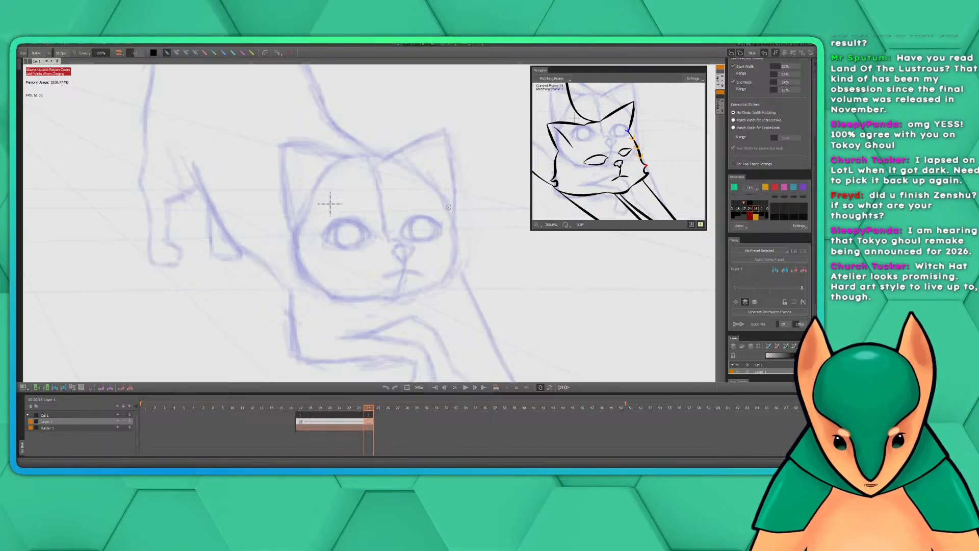
pyautogui.moveTo(446, 203); pyautogui.dragTo(463, 245)
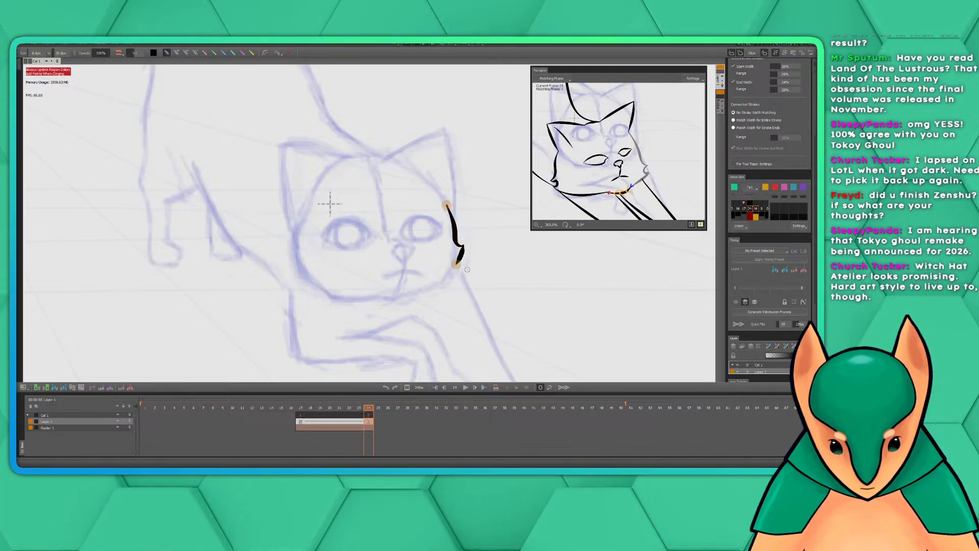
pyautogui.hotkey('ctrl', 'z')
pyautogui.hotkey('ctrl', 'z')
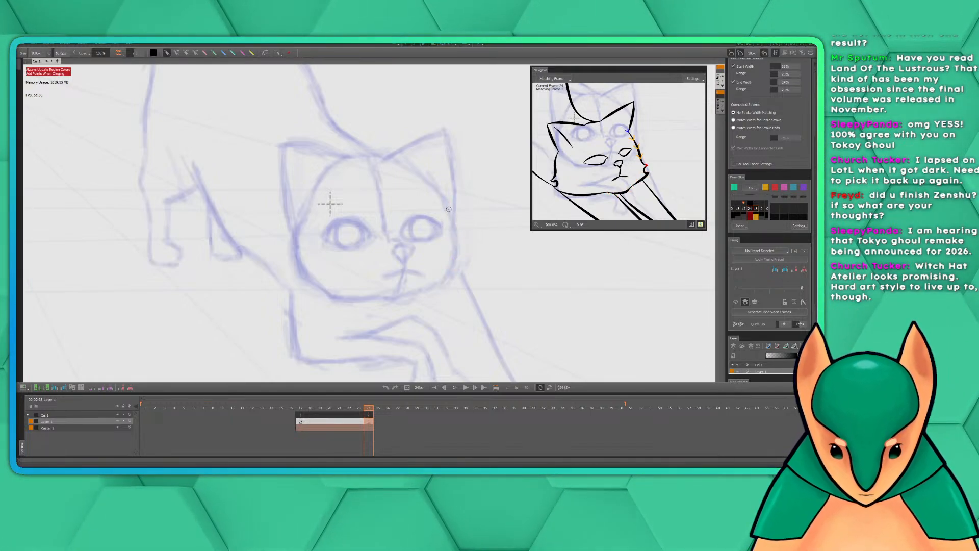
pyautogui.moveTo(448, 209); pyautogui.dragTo(452, 257)
pyautogui.hotkey('ctrl', 'z')
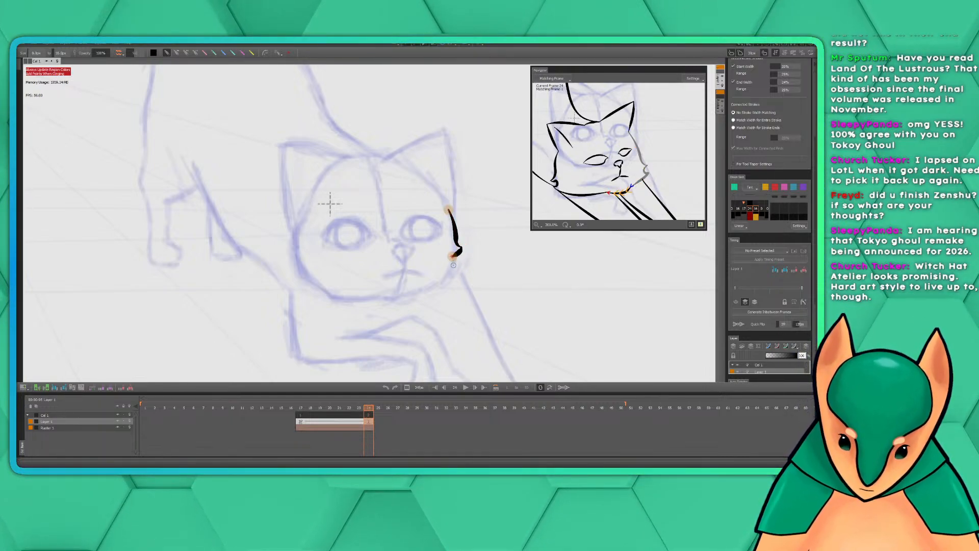
pyautogui.hotkey('ctrl', 'z')
pyautogui.hotkey('ctrl', 'z')
pyautogui.moveTo(447, 205)
pyautogui.mouseDown()
pyautogui.moveTo(461, 241)
pyautogui.moveTo(453, 257)
pyautogui.mouseUp()
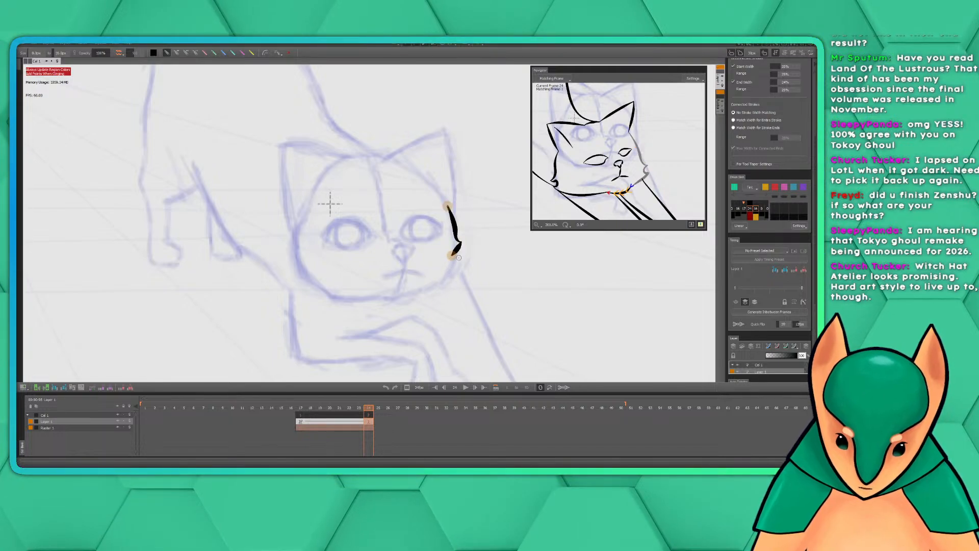
pyautogui.hotkey('ctrl', 'z')
pyautogui.hotkey('ctrl', 'z')
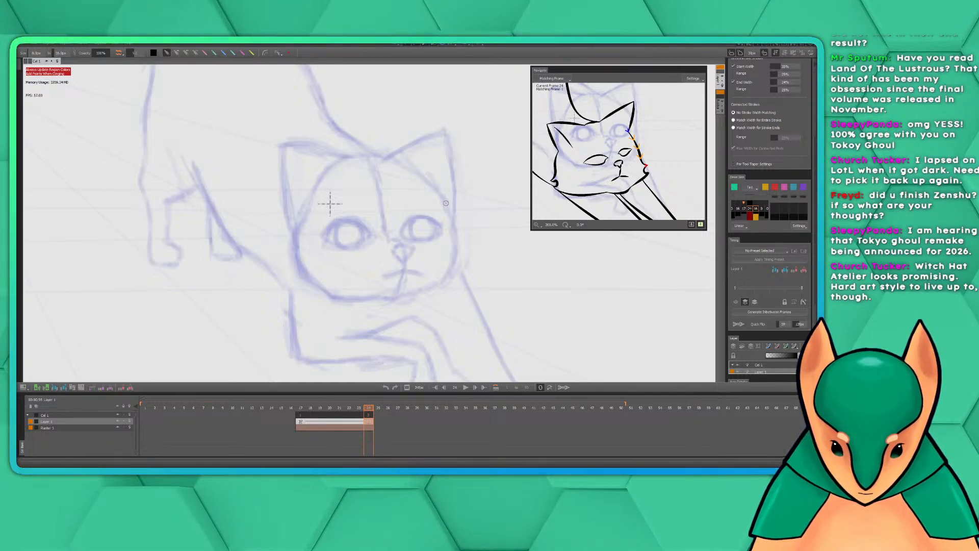
pyautogui.moveTo(452, 218); pyautogui.dragTo(463, 235)
pyautogui.hotkey('ctrl', 'z')
pyautogui.moveTo(443, 201); pyautogui.dragTo(454, 258)
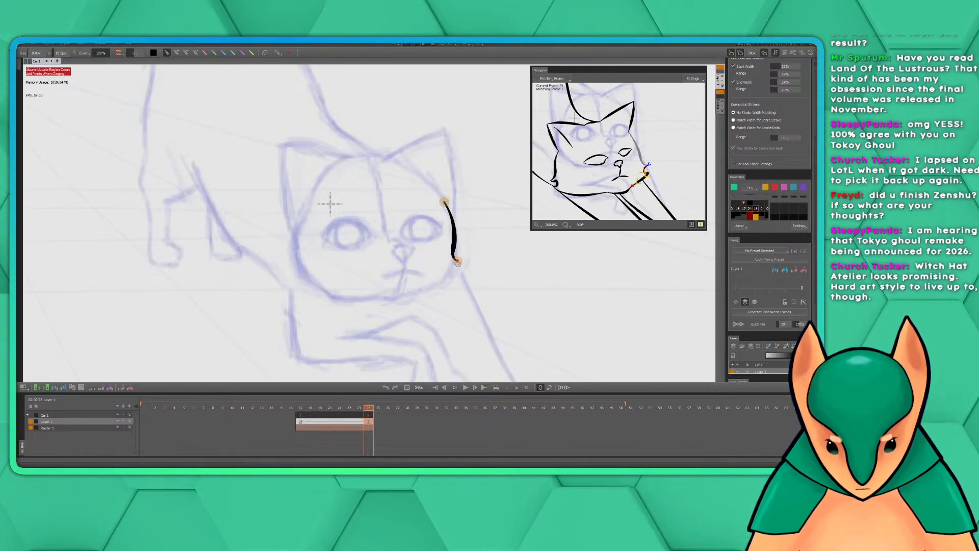
pyautogui.hotkey('ctrl', 'z')
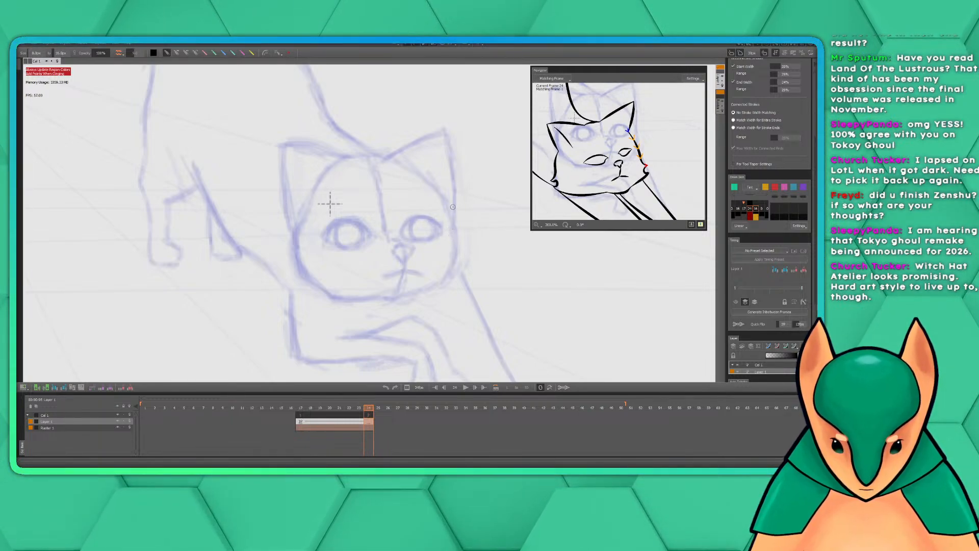
pyautogui.moveTo(442, 200); pyautogui.dragTo(458, 262)
pyautogui.hotkey('ctrl', 'z')
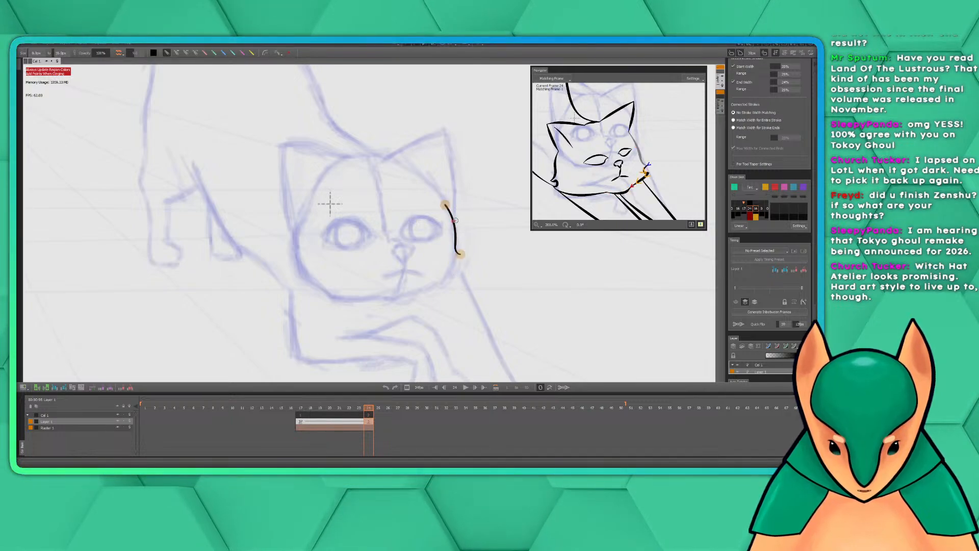
pyautogui.hotkey('ctrl', 'z')
# Try to ink the right-hand cheek line together with the small fur tufts below it, undoing the strokes
pyautogui.moveTo(443, 201)
pyautogui.mouseDown()
pyautogui.moveTo(462, 254)
pyautogui.moveTo(450, 261)
pyautogui.mouseUp()
pyautogui.hotkey('ctrl', 'z')
pyautogui.hotkey('ctrl', 'z')
pyautogui.hotkey('ctrl', 'z')
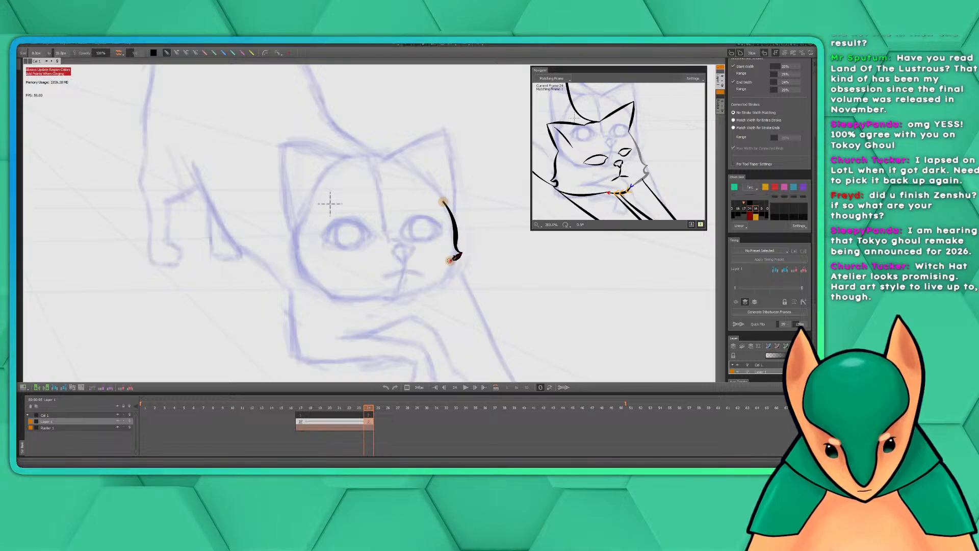
pyautogui.moveTo(450, 260); pyautogui.dragTo(461, 271)
pyautogui.hotkey('ctrl', 'z')
pyautogui.hotkey('ctrl', 'z')
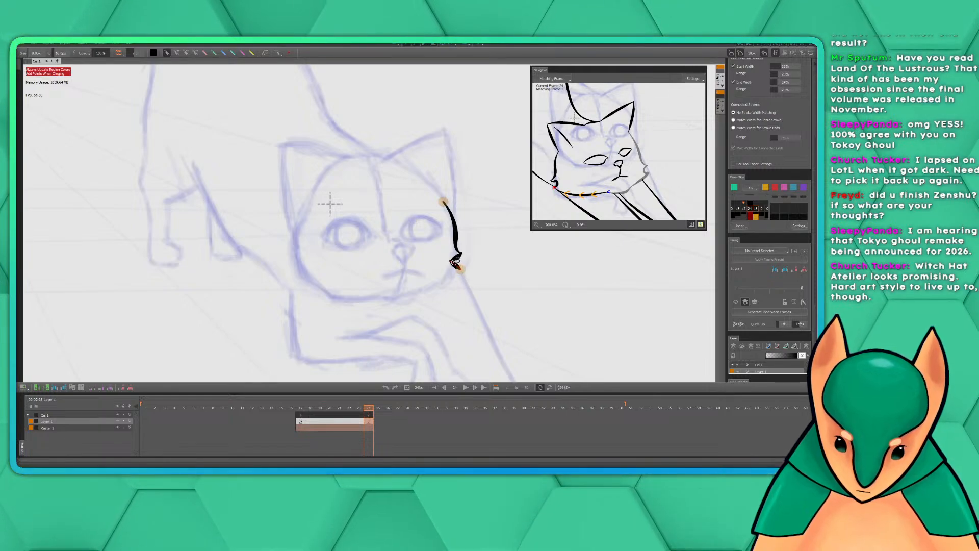
pyautogui.hotkey('ctrl', 'z')
pyautogui.hotkey('ctrl', 'z')
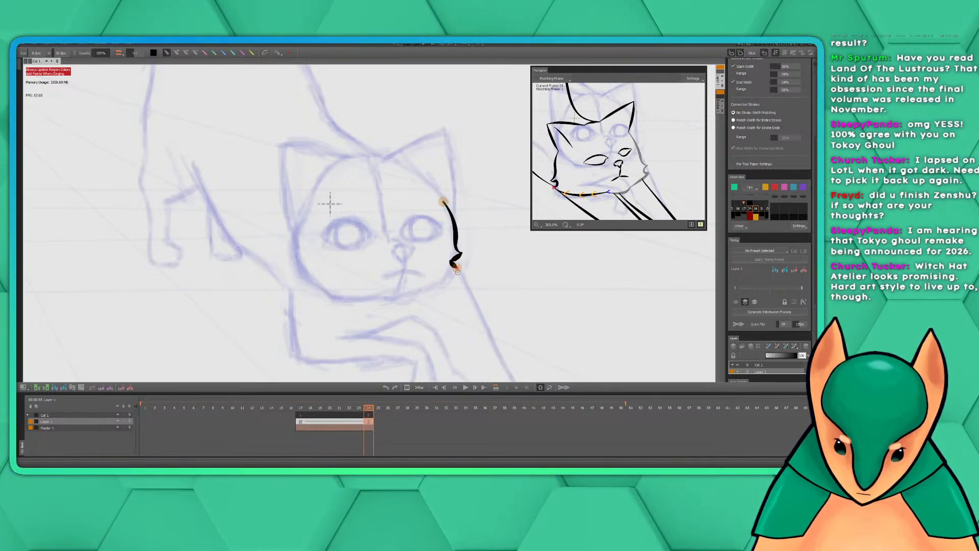
pyautogui.hotkey('ctrl', 'z')
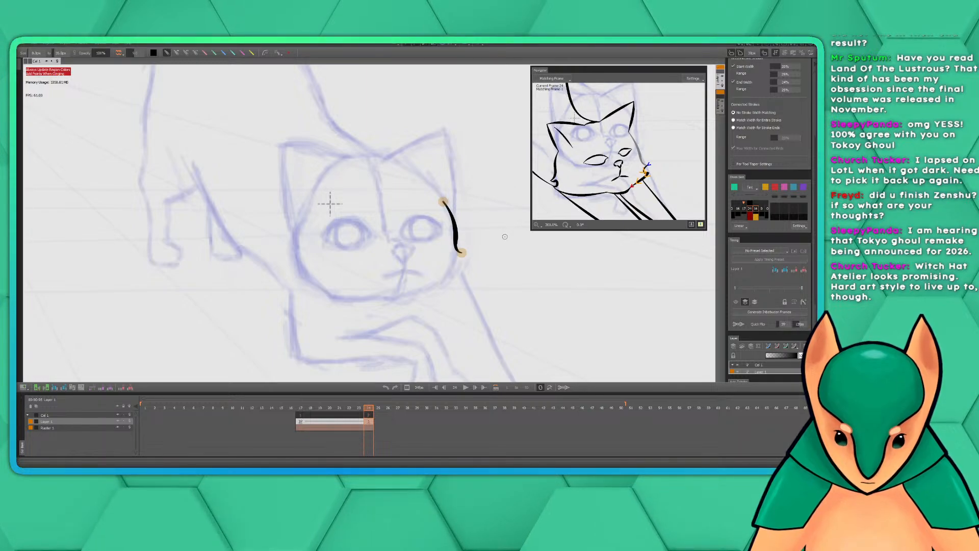
pyautogui.hotkey('ctrl', 'z')
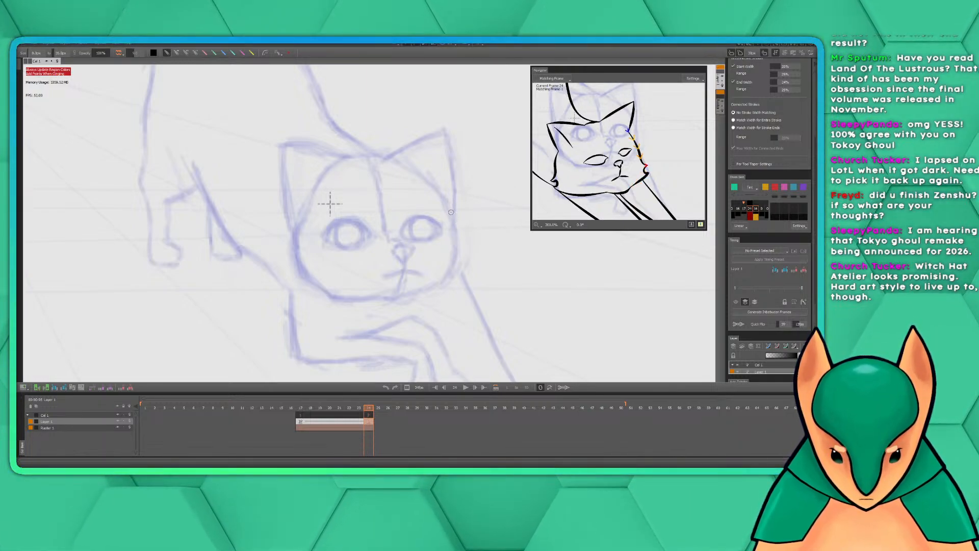
# Ink the right-hand cheek, its fur tuft and the jawline to the middle of the chin, following the stroke order of the matching frame
pyautogui.moveTo(448, 207); pyautogui.dragTo(462, 249)
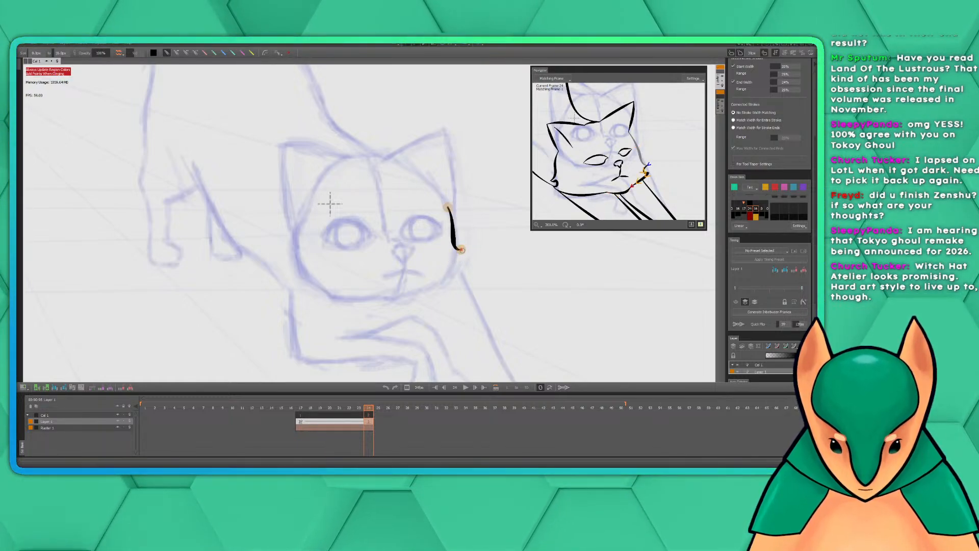
pyautogui.moveTo(462, 249)
pyautogui.mouseDown()
pyautogui.moveTo(461, 270)
pyautogui.moveTo(419, 292)
pyautogui.mouseUp()
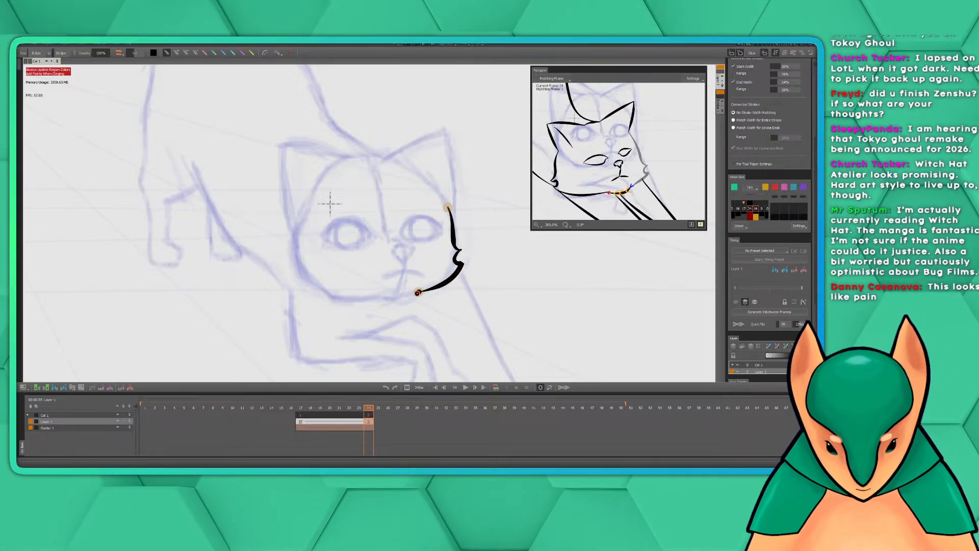
pyautogui.moveTo(418, 292)
pyautogui.mouseDown()
pyautogui.moveTo(379, 302)
pyautogui.moveTo(419, 292)
pyautogui.moveTo(375, 298)
pyautogui.mouseUp()
pyautogui.hotkey('ctrl', 'z')
pyautogui.hotkey('ctrl', 'z')
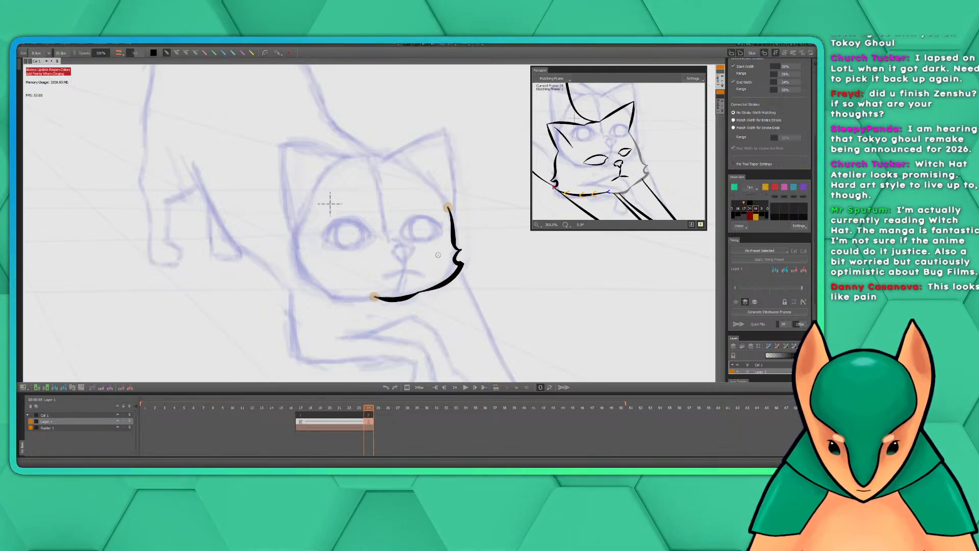
# Ink the left half of the jaw, the pointed cheek tufts and the left-hand cheek up to the ear base, redrawing the strokes once
pyautogui.moveTo(401, 236); pyautogui.dragTo(490, 237)
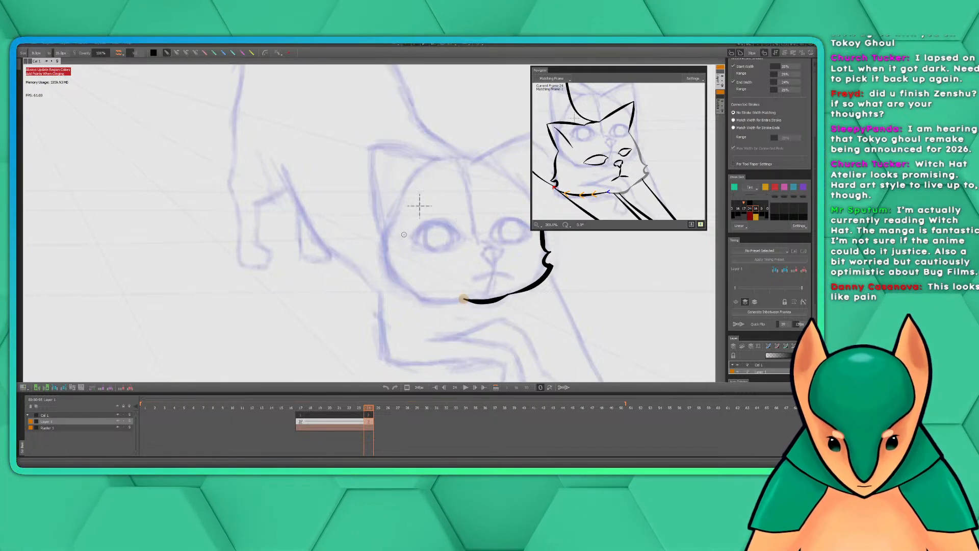
pyautogui.moveTo(464, 299)
pyautogui.mouseDown()
pyautogui.moveTo(417, 298)
pyautogui.moveTo(383, 275)
pyautogui.moveTo(388, 262)
pyautogui.moveTo(374, 260)
pyautogui.moveTo(386, 218)
pyautogui.mouseUp()
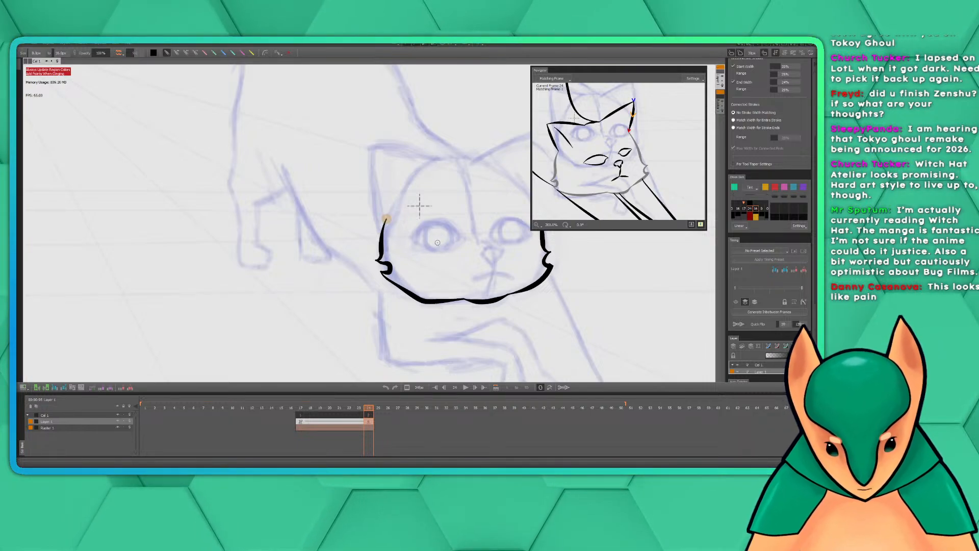
pyautogui.hotkey('ctrl', 'z')
pyautogui.hotkey('ctrl', 'z')
pyautogui.hotkey('ctrl', 'z')
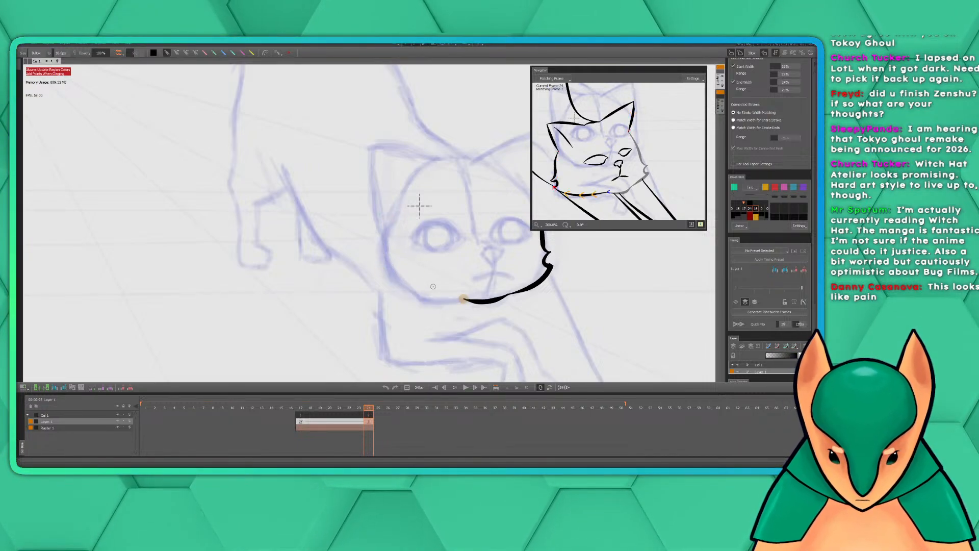
pyautogui.moveTo(462, 299)
pyautogui.mouseDown()
pyautogui.moveTo(422, 302)
pyautogui.moveTo(380, 284)
pyautogui.moveTo(390, 289)
pyautogui.moveTo(394, 278)
pyautogui.moveTo(369, 266)
pyautogui.moveTo(385, 224)
pyautogui.mouseUp()
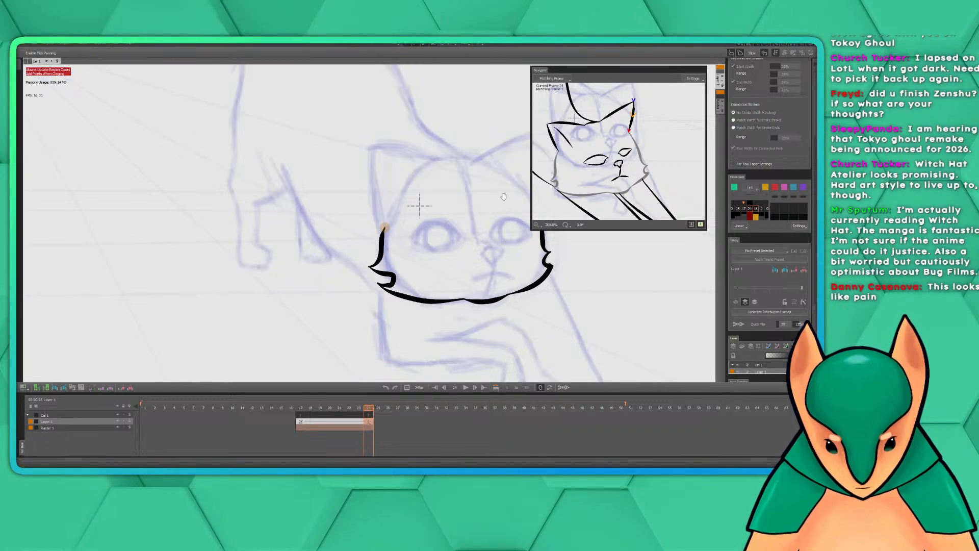
# Ink the outer edge of the right-hand ear from its tip to the top of the cheek line, redrawing until it fits
pyautogui.moveTo(502, 200); pyautogui.dragTo(356, 236)
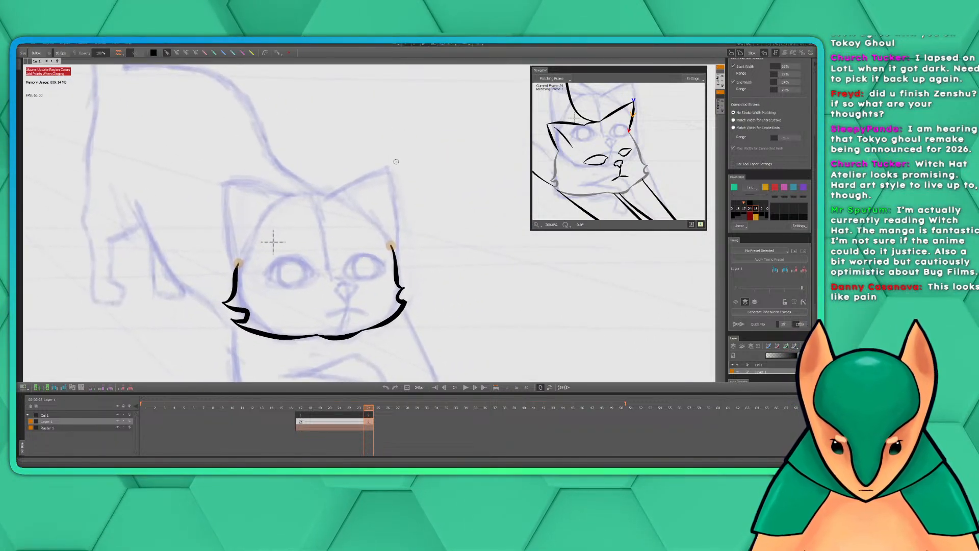
pyautogui.moveTo(388, 168); pyautogui.dragTo(392, 247)
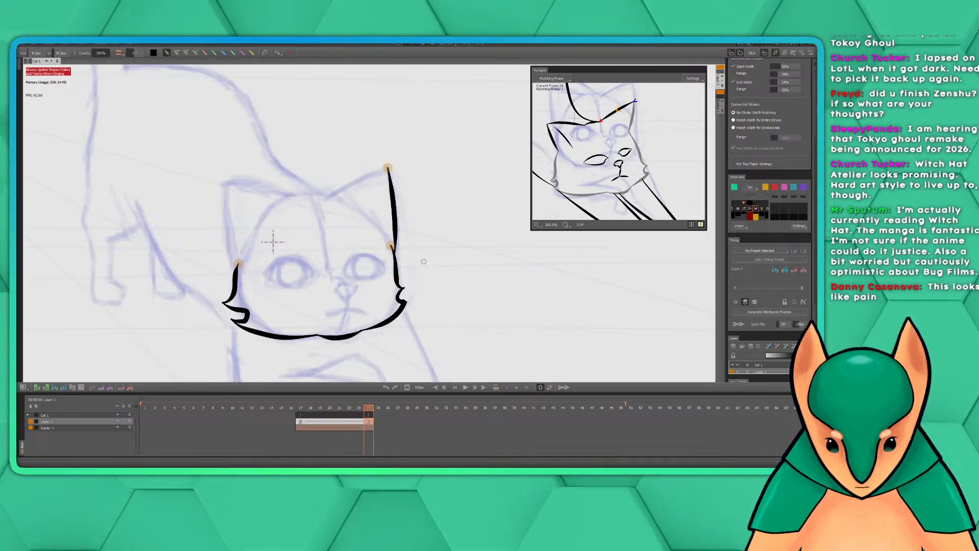
pyautogui.hotkey('ctrl', 'z')
pyautogui.moveTo(387, 166); pyautogui.dragTo(401, 265)
pyautogui.hotkey('ctrl', 'z')
pyautogui.moveTo(387, 166); pyautogui.dragTo(391, 247)
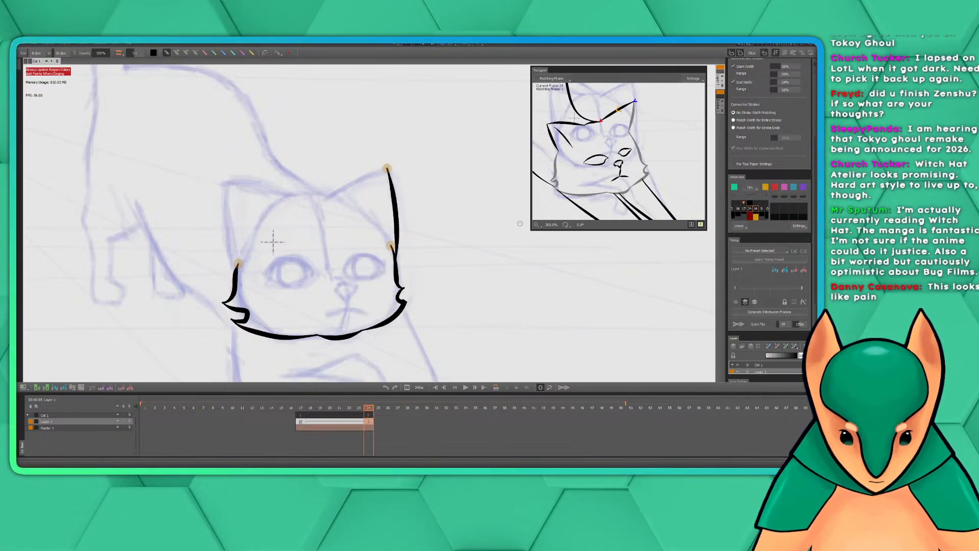
# Ink the inner edge of the right-hand ear from its tip to the top of the head
pyautogui.press('space')
pyautogui.moveTo(438, 189)
pyautogui.mouseDown()
pyautogui.moveTo(476, 207)
pyautogui.moveTo(505, 193)
pyautogui.mouseUp()
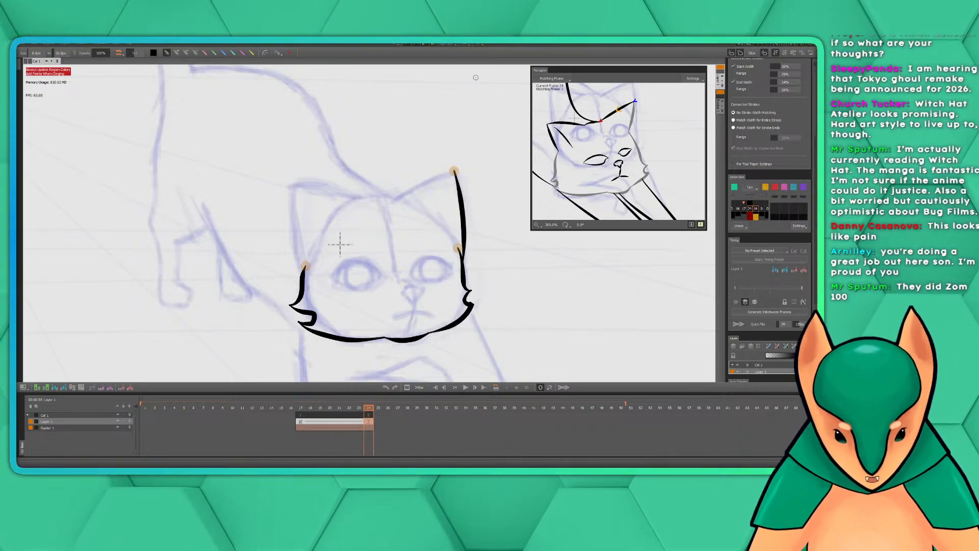
pyautogui.moveTo(468, 168)
pyautogui.mouseDown()
pyautogui.moveTo(504, 197)
pyautogui.moveTo(504, 186)
pyautogui.mouseUp()
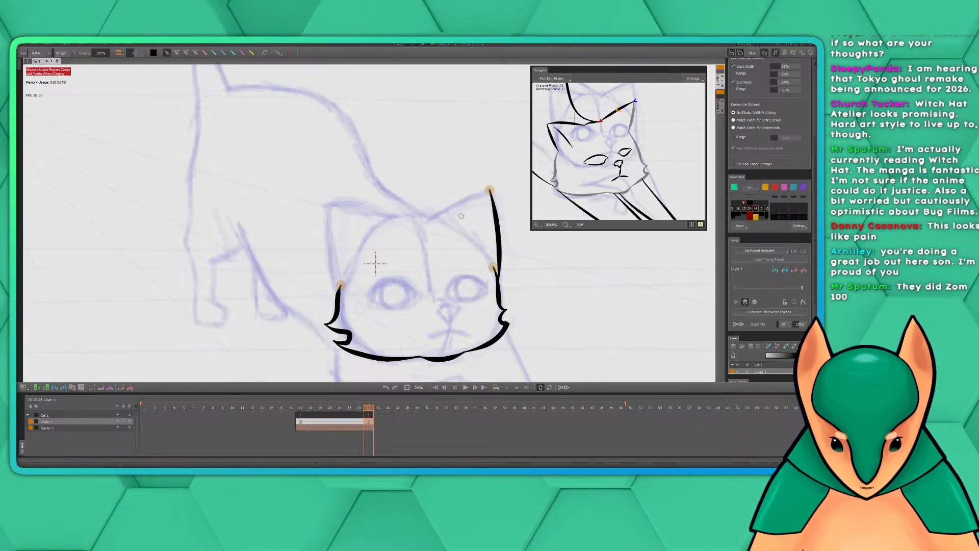
pyautogui.click(490, 189)
pyautogui.moveTo(490, 190); pyautogui.dragTo(428, 221)
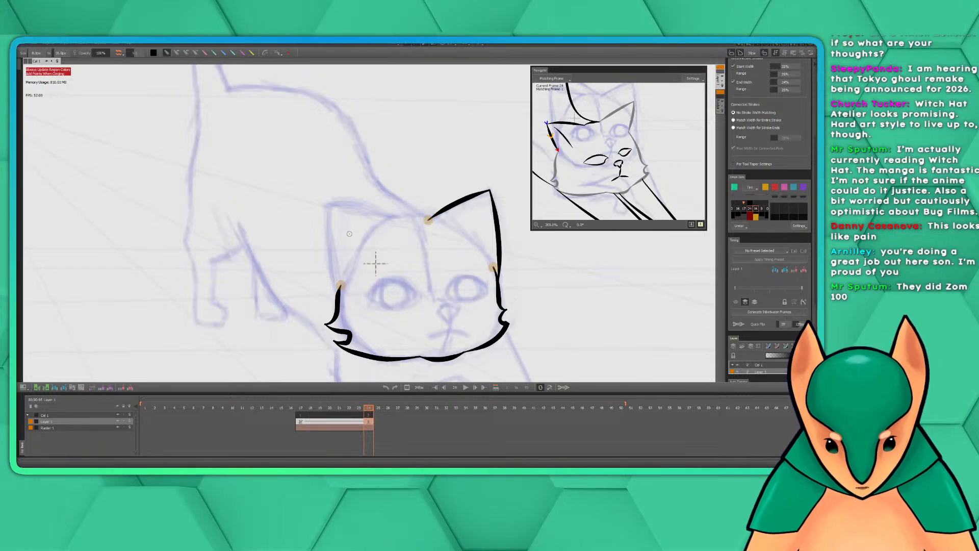
pyautogui.hotkey('ctrl', 'z')
pyautogui.hotkey('ctrl', 'z')
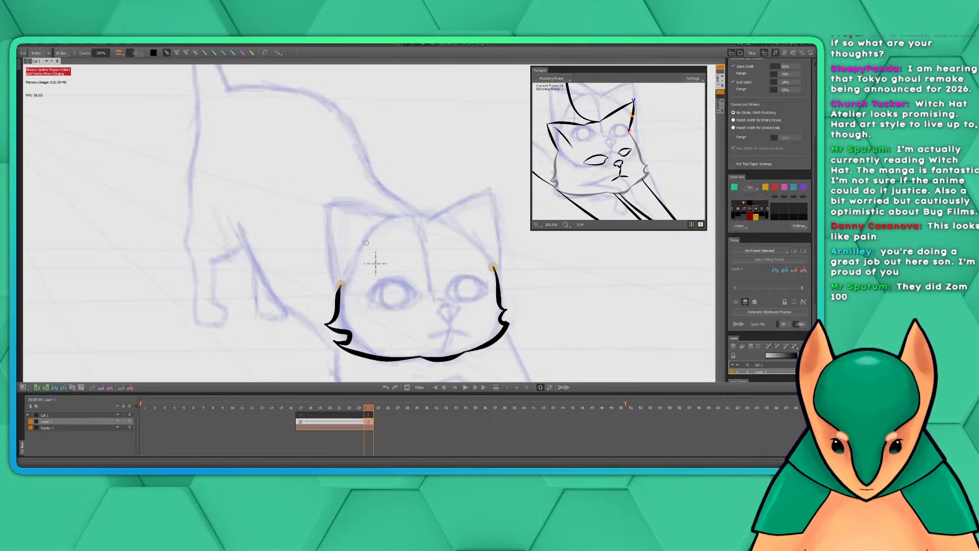
pyautogui.hotkey('ctrl', 'y')
pyautogui.hotkey('ctrl', 'y')
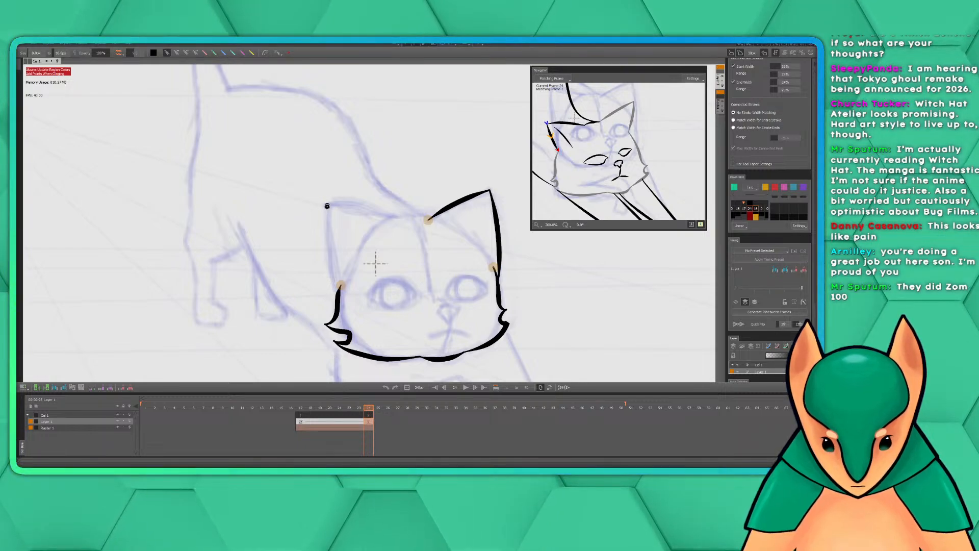
# Ink the outer edge of the left-hand ear and its inner edge from tip to head top, redrawing until they fit
pyautogui.moveTo(327, 206); pyautogui.dragTo(341, 286)
pyautogui.hotkey('ctrl', 'z')
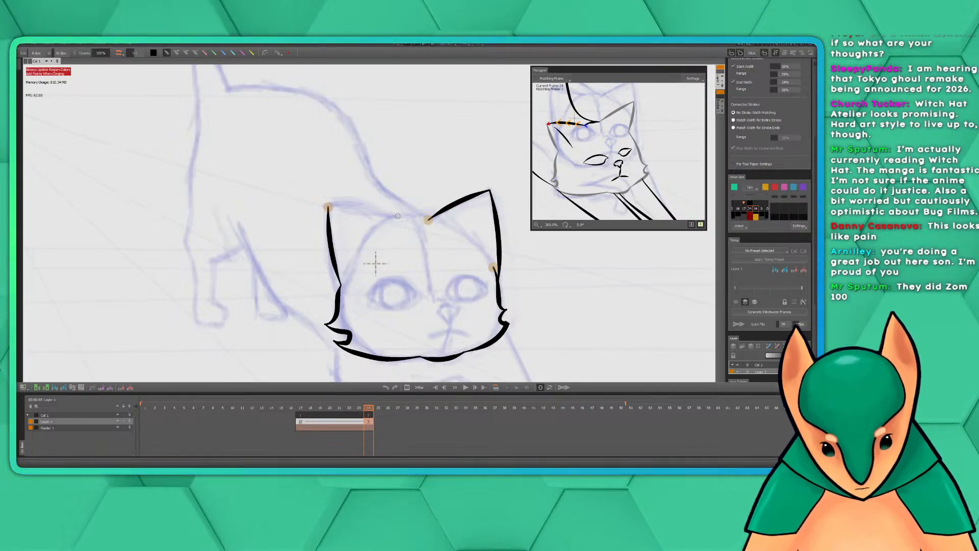
pyautogui.moveTo(397, 217); pyautogui.dragTo(328, 205)
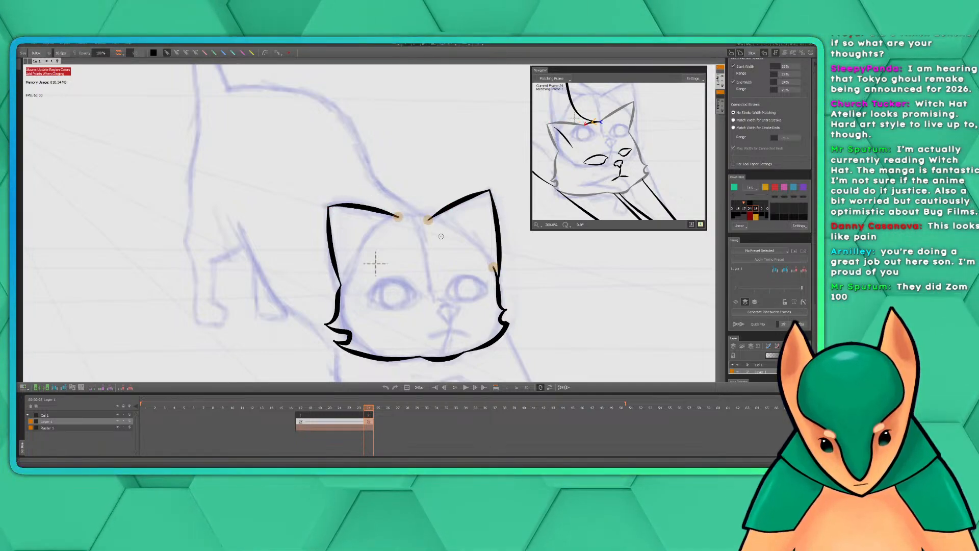
pyautogui.hotkey('ctrl', 'z')
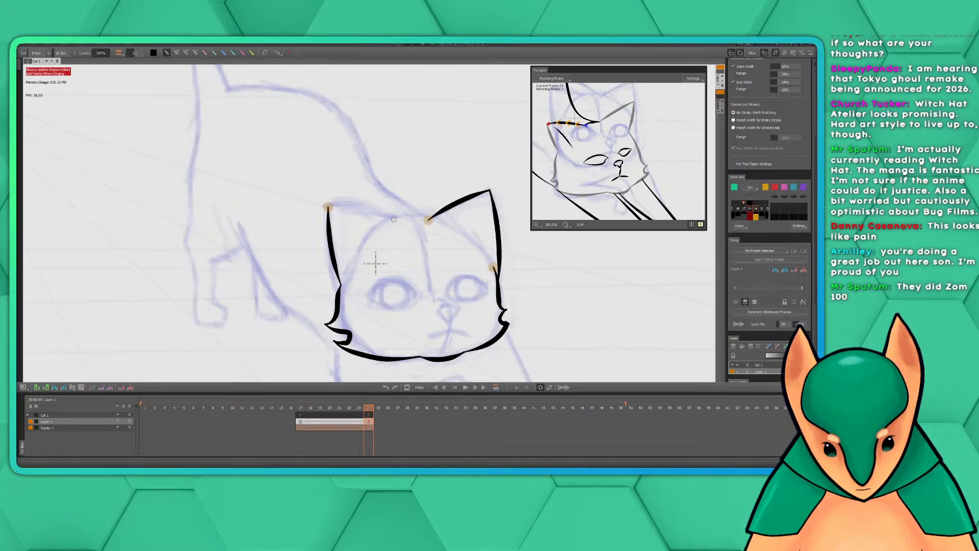
pyautogui.moveTo(393, 220); pyautogui.dragTo(328, 206)
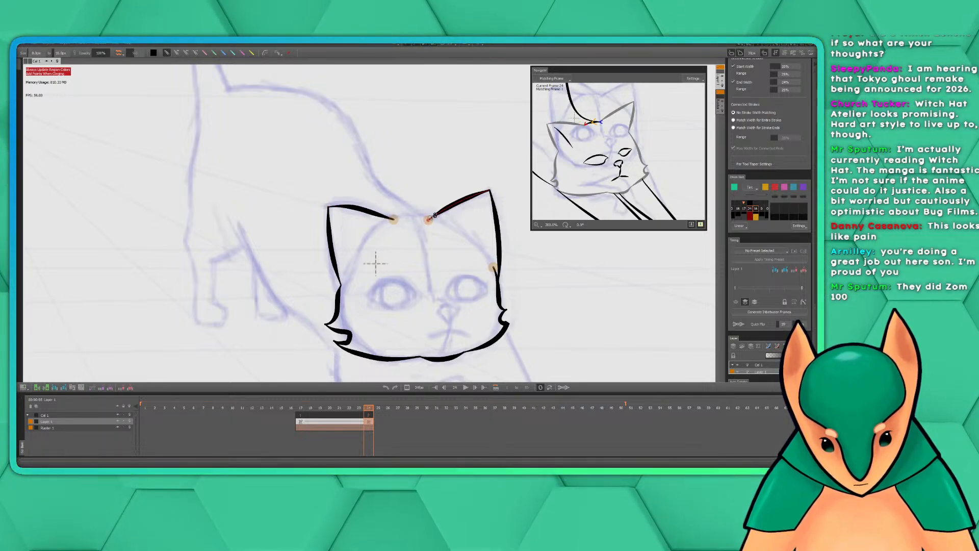
# Ink the top of the head between the two ears, redrawing the stroke until it joins both ear bases
pyautogui.moveTo(434, 216); pyautogui.dragTo(394, 219)
pyautogui.hotkey('ctrl', 'z')
pyautogui.hotkey('ctrl', 'z')
pyautogui.hotkey('ctrl', 'z')
pyautogui.hotkey('ctrl', 'z')
pyautogui.click(419, 225)
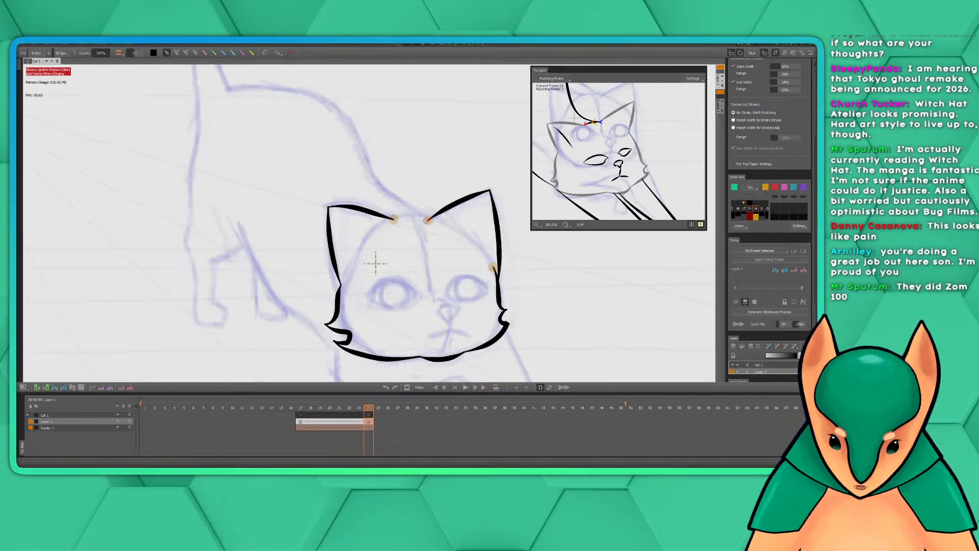
pyautogui.moveTo(428, 220); pyautogui.dragTo(394, 219)
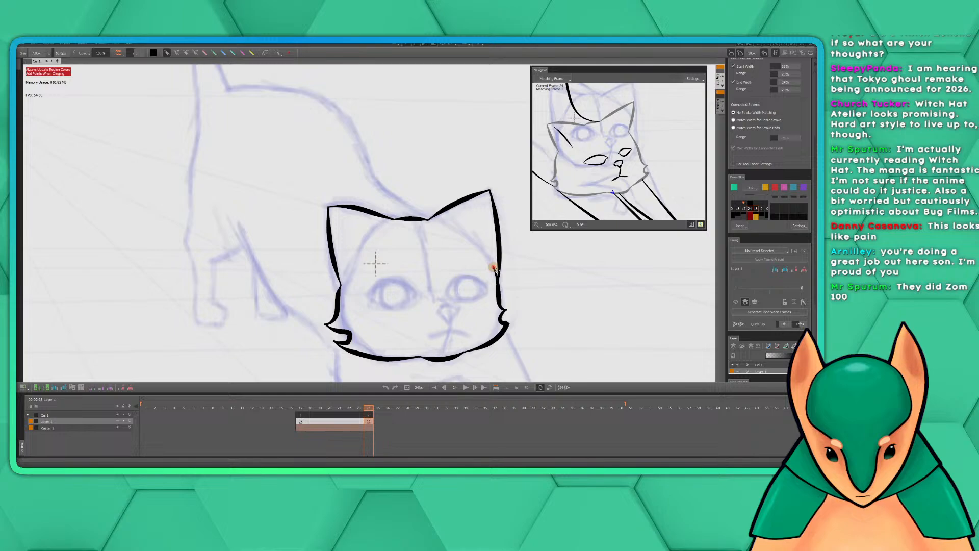
# Try to ink the upper edge of the folded front leg down around its paw
pyautogui.moveTo(641, 296)
pyautogui.mouseDown()
pyautogui.moveTo(580, 247)
pyautogui.moveTo(577, 330)
pyautogui.mouseUp()
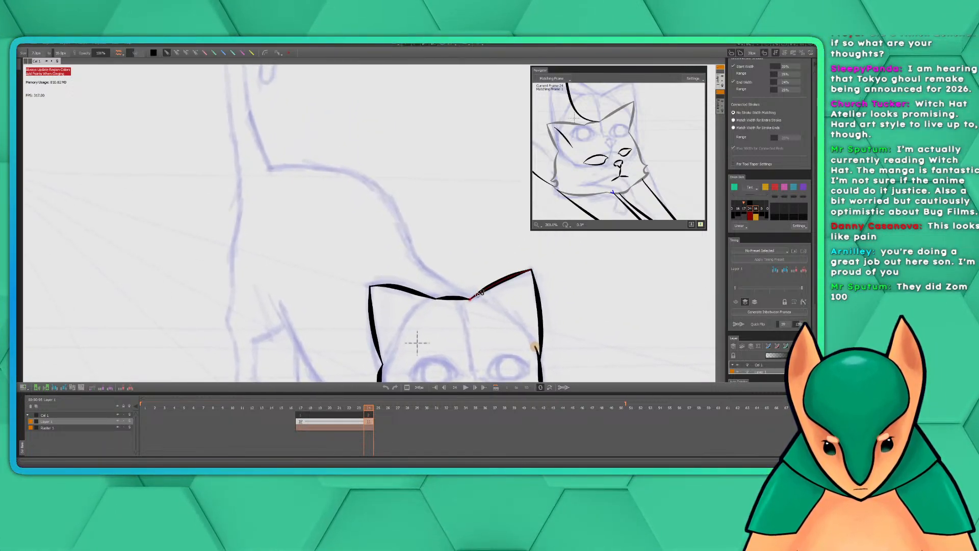
pyautogui.moveTo(554, 315)
pyautogui.mouseDown()
pyautogui.moveTo(521, 253)
pyautogui.moveTo(489, 142)
pyautogui.moveTo(515, 320)
pyautogui.mouseUp()
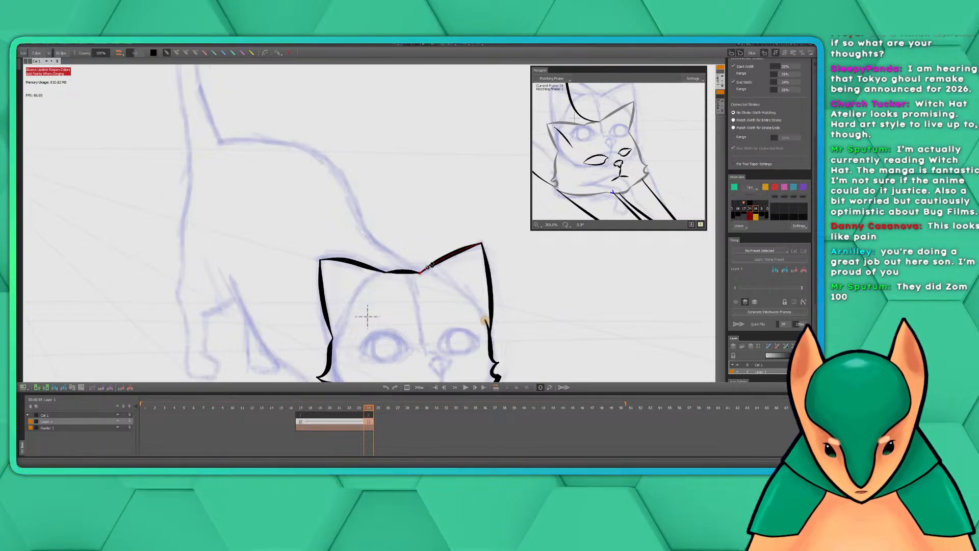
pyautogui.moveTo(456, 243); pyautogui.dragTo(423, 92)
pyautogui.moveTo(515, 301)
pyautogui.mouseDown()
pyautogui.moveTo(403, 196)
pyautogui.moveTo(522, 255)
pyautogui.moveTo(464, 247)
pyautogui.mouseUp()
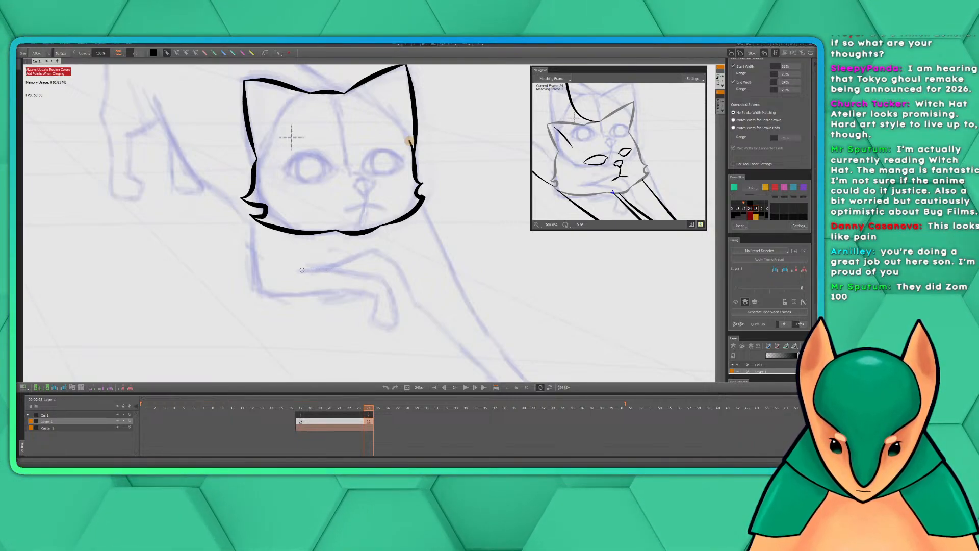
pyautogui.moveTo(296, 272)
pyautogui.mouseDown()
pyautogui.moveTo(376, 272)
pyautogui.moveTo(394, 306)
pyautogui.moveTo(388, 330)
pyautogui.mouseUp()
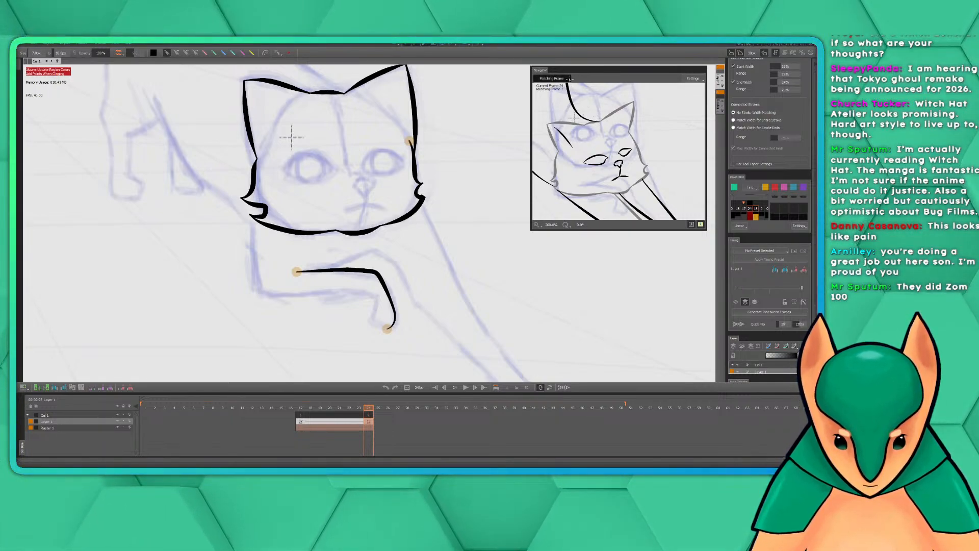
pyautogui.click(570, 79)
pyautogui.click(577, 94)
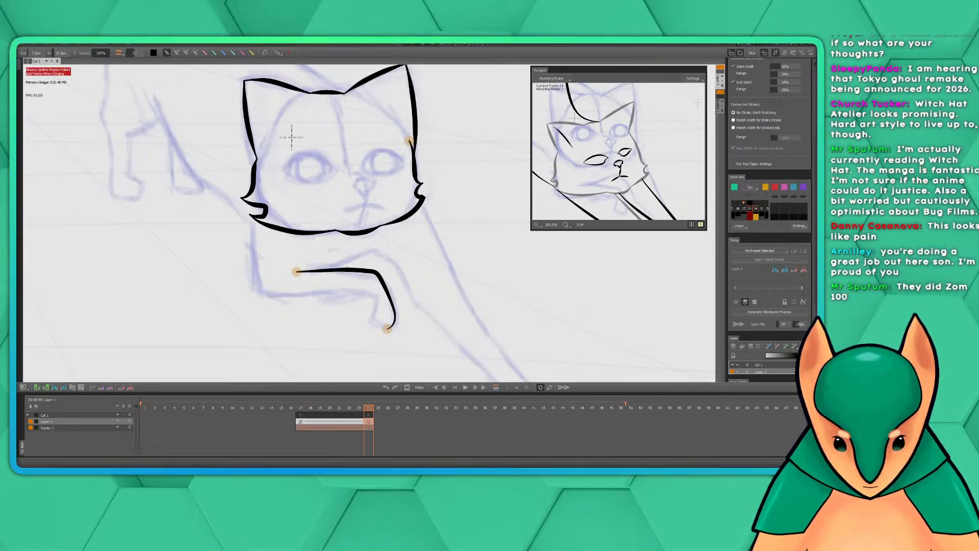
pyautogui.click(702, 80)
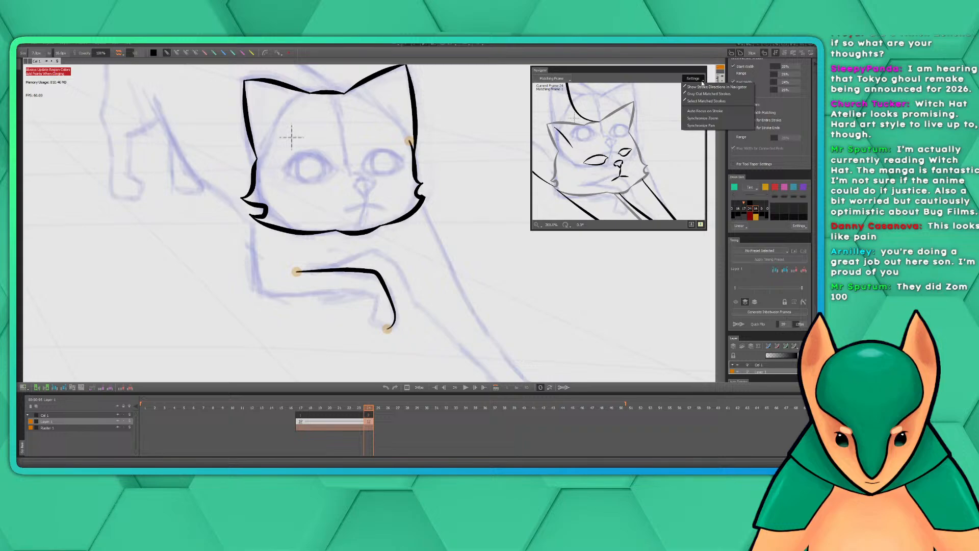
pyautogui.click(541, 132)
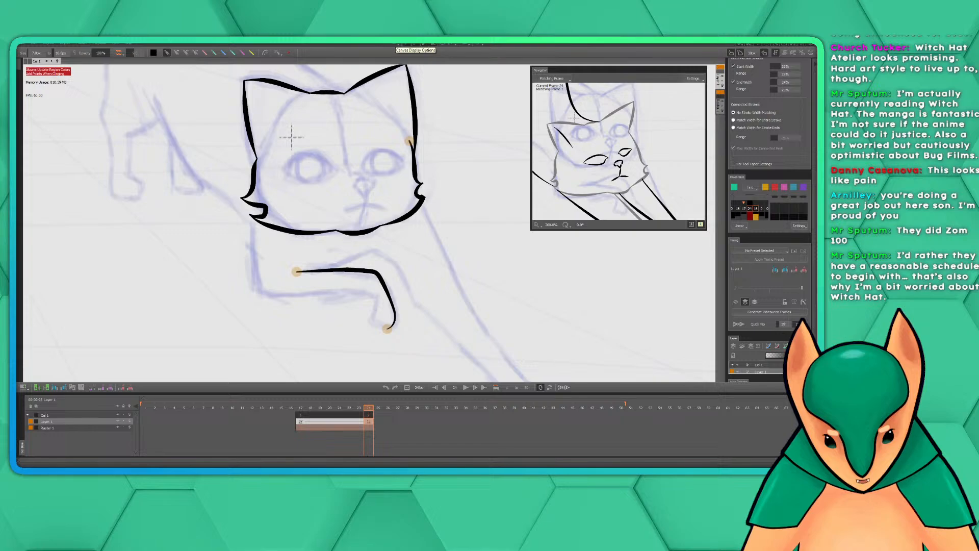
pyautogui.moveTo(291, 137); pyautogui.dragTo(337, 156)
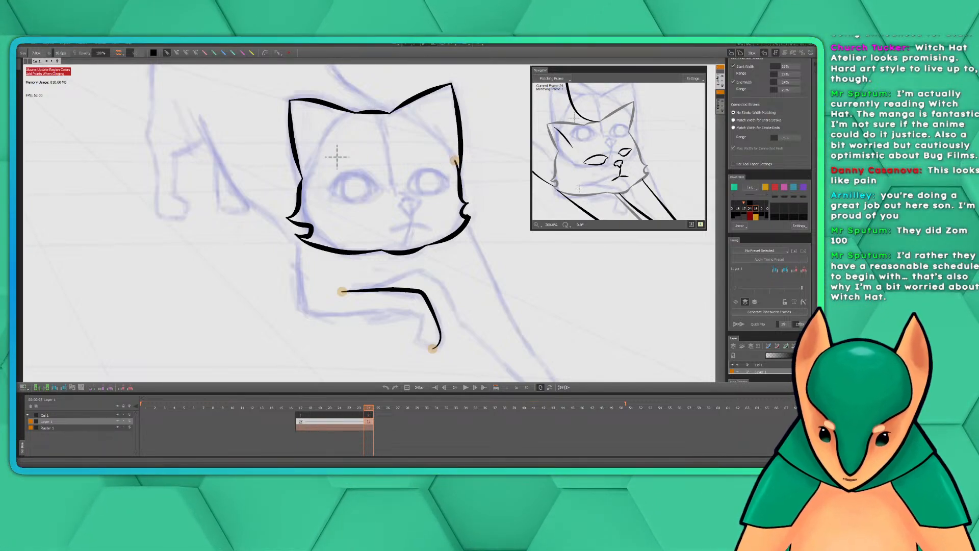
pyautogui.moveTo(472, 158)
pyautogui.mouseDown()
pyautogui.moveTo(445, 186)
pyautogui.moveTo(429, 171)
pyautogui.mouseUp()
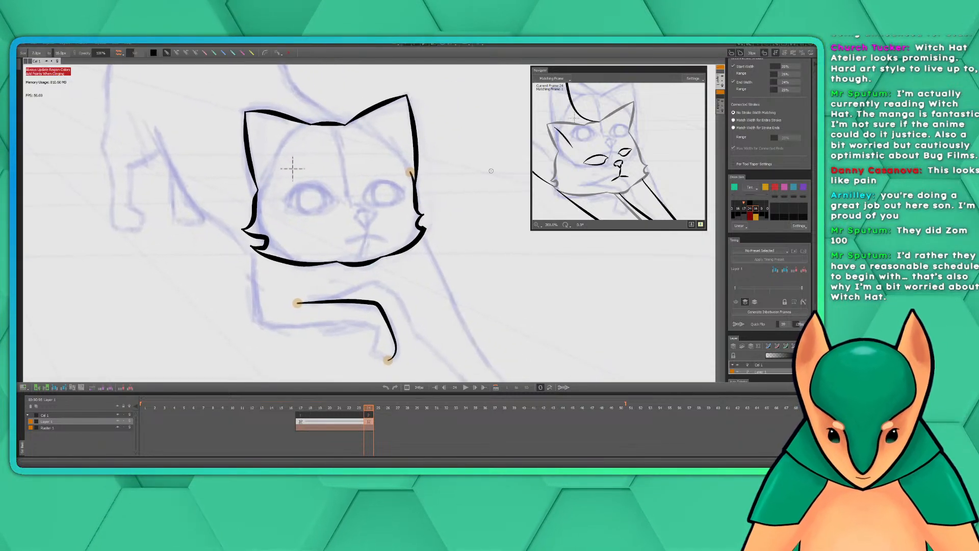
pyautogui.moveTo(427, 284); pyautogui.dragTo(487, 214)
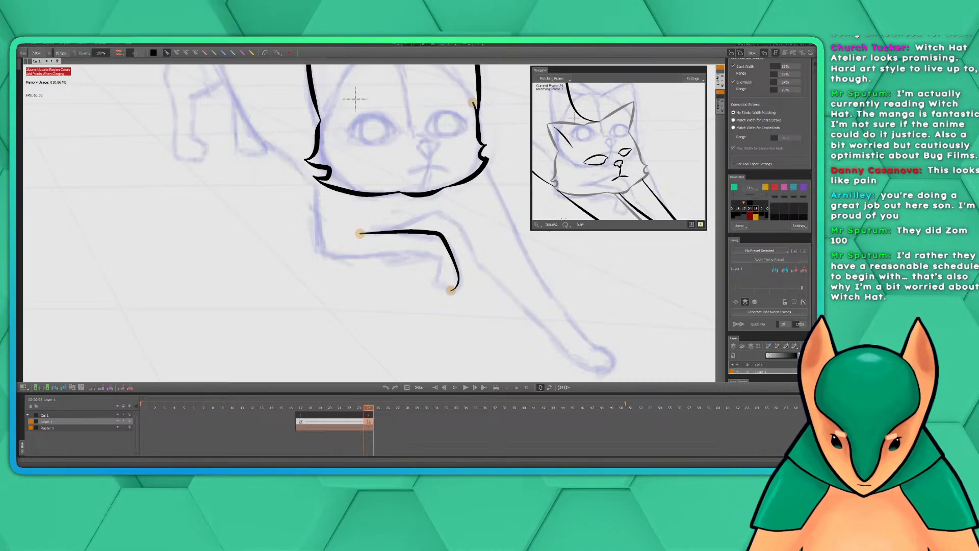
pyautogui.moveTo(541, 268); pyautogui.dragTo(491, 279)
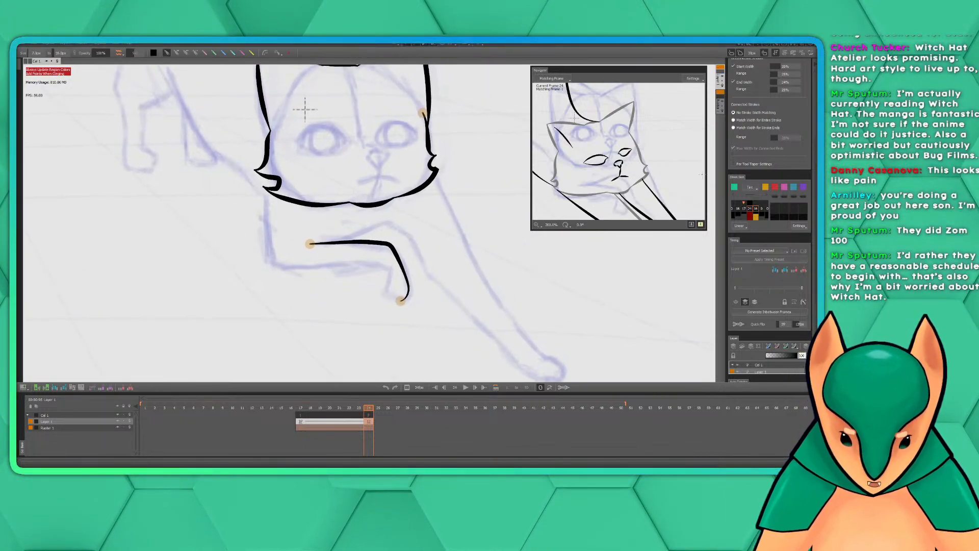
# Undo the folded leg stroke and re-ink its upper edge, paw, underside and chest line up to the cheek tuft, following the matching frame
pyautogui.moveTo(655, 170)
pyautogui.mouseDown()
pyautogui.moveTo(630, 101)
pyautogui.moveTo(604, 75)
pyautogui.mouseUp()
pyautogui.hotkey('ctrl', 'z')
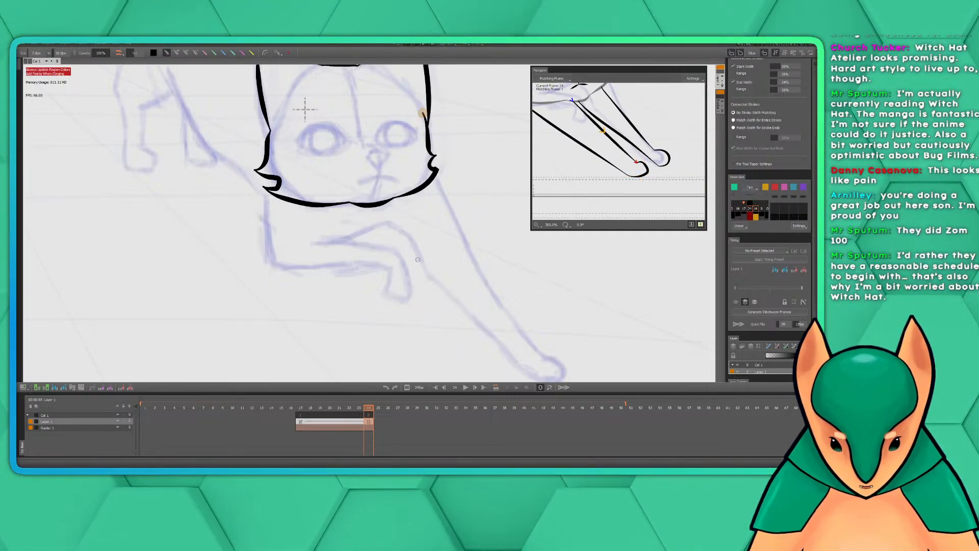
pyautogui.moveTo(309, 243)
pyautogui.mouseDown()
pyautogui.moveTo(375, 244)
pyautogui.moveTo(408, 279)
pyautogui.mouseUp()
pyautogui.hotkey('ctrl', 'z')
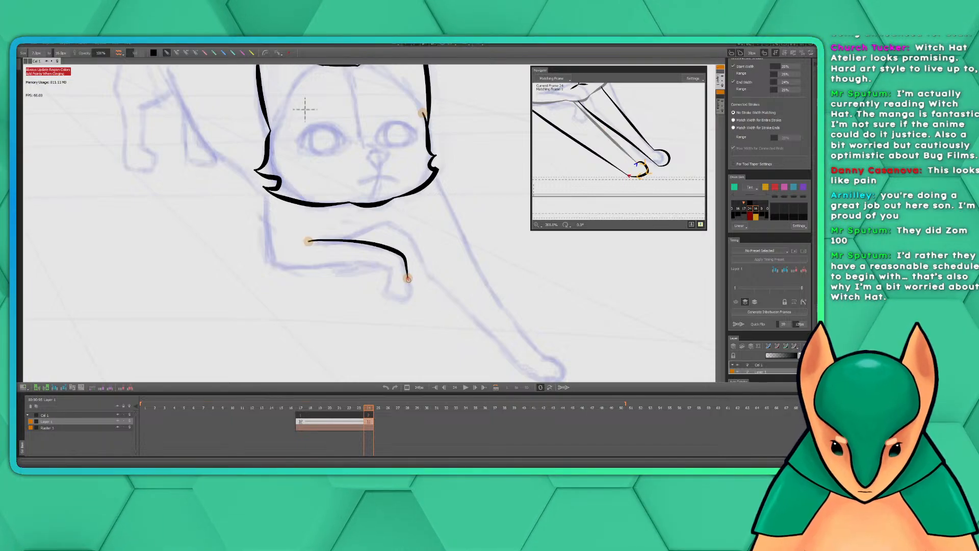
pyautogui.moveTo(412, 287)
pyautogui.mouseDown()
pyautogui.moveTo(411, 299)
pyautogui.moveTo(395, 302)
pyautogui.moveTo(382, 291)
pyautogui.moveTo(387, 267)
pyautogui.moveTo(271, 257)
pyautogui.moveTo(264, 188)
pyautogui.mouseUp()
# Break the connection where the chest line meets the left-hand cheek tuft
pyautogui.moveTo(593, 134); pyautogui.dragTo(673, 197)
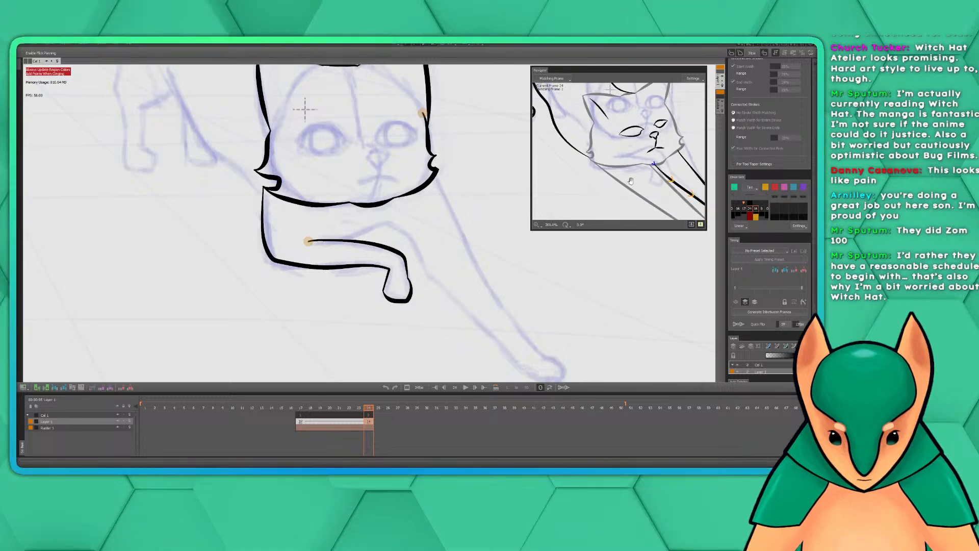
pyautogui.moveTo(631, 181); pyautogui.dragTo(617, 171)
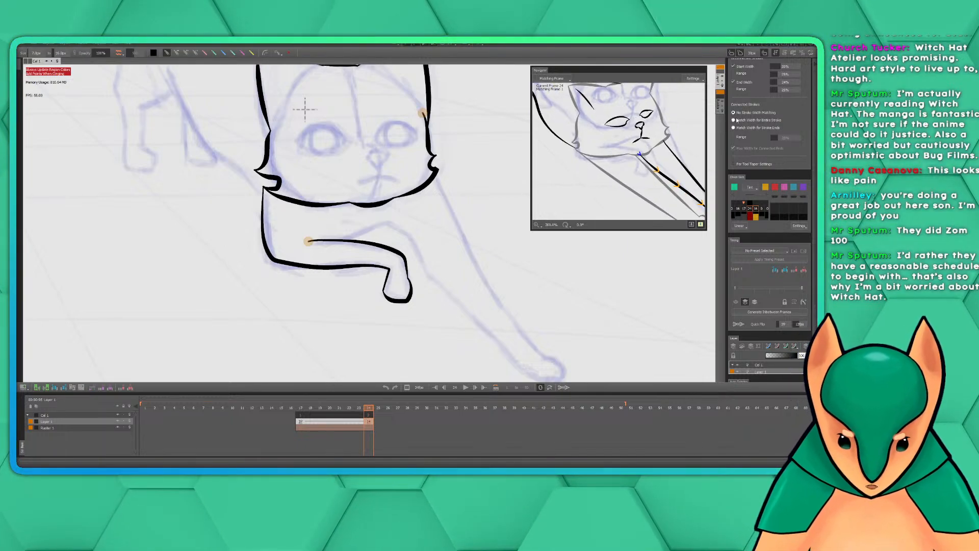
pyautogui.moveTo(817, 141); pyautogui.dragTo(817, 82)
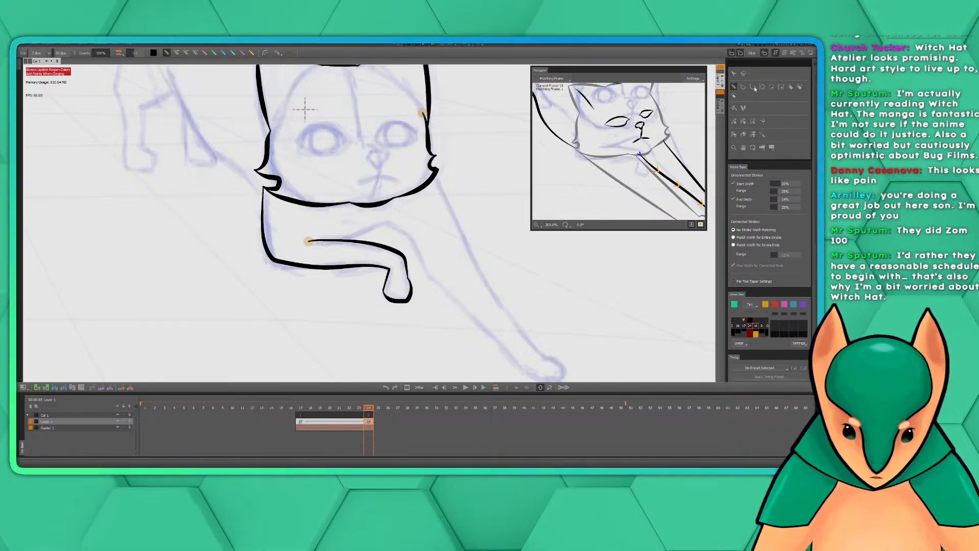
pyautogui.click(791, 87)
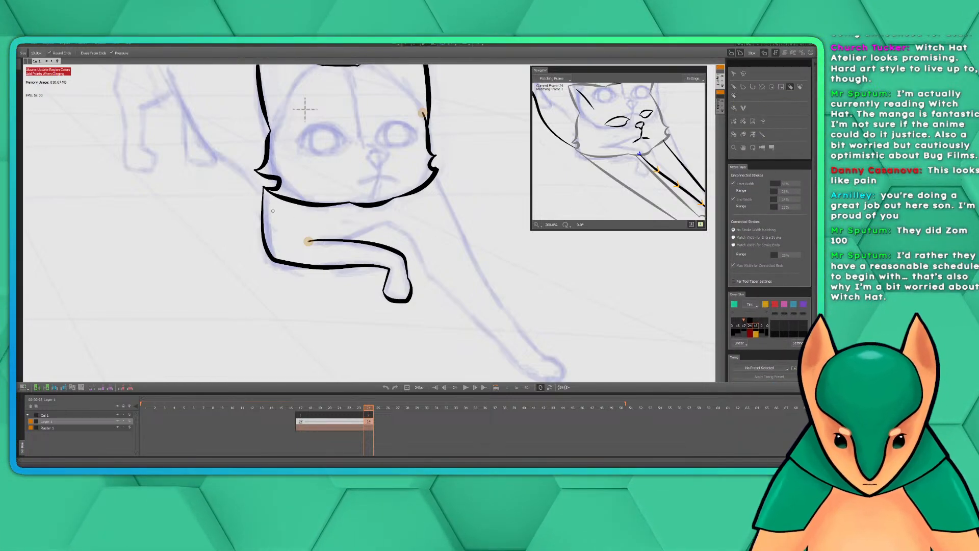
pyautogui.click(264, 190)
pyautogui.click(263, 191)
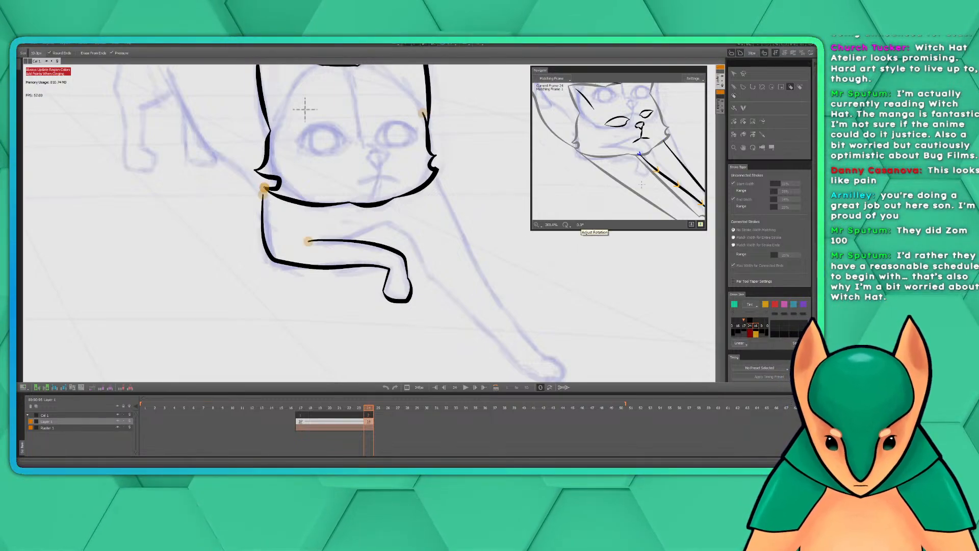
# Ink the inner edge of the outstretched front leg from the folded leg's upper edge down to the underside of the paw
pyautogui.click(734, 87)
pyautogui.moveTo(442, 252); pyautogui.dragTo(398, 279)
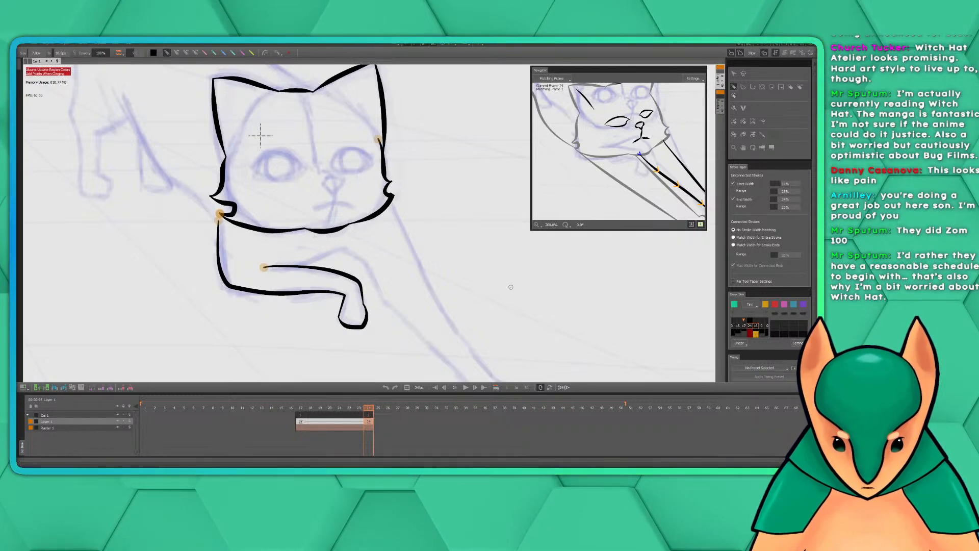
pyautogui.moveTo(506, 289); pyautogui.dragTo(439, 242)
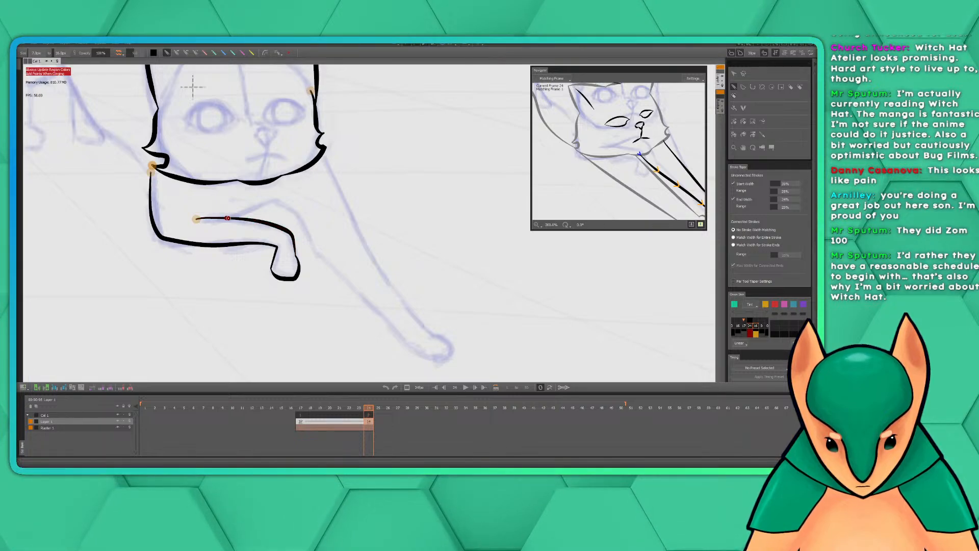
pyautogui.moveTo(269, 200)
pyautogui.mouseDown()
pyautogui.moveTo(303, 220)
pyautogui.moveTo(330, 270)
pyautogui.moveTo(378, 316)
pyautogui.mouseUp()
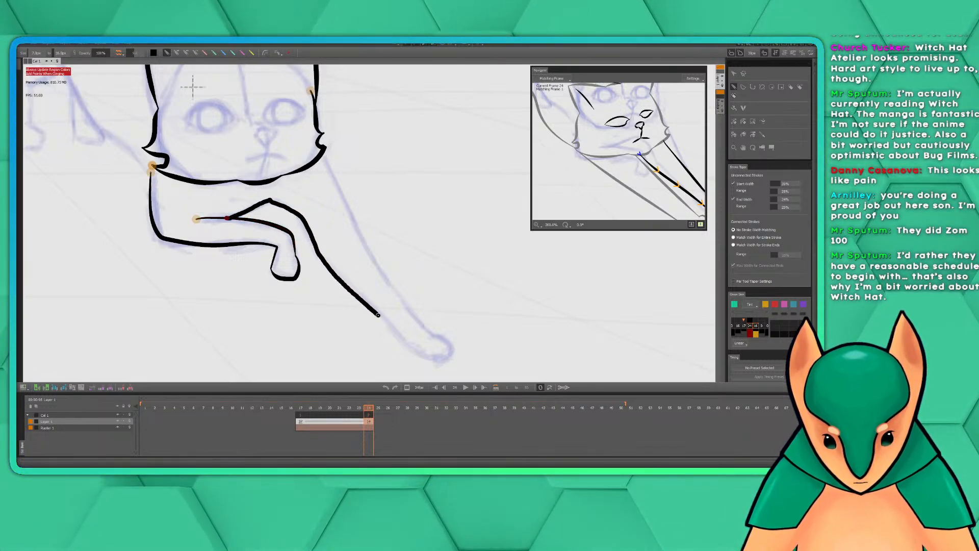
pyautogui.moveTo(430, 359); pyautogui.dragTo(442, 360)
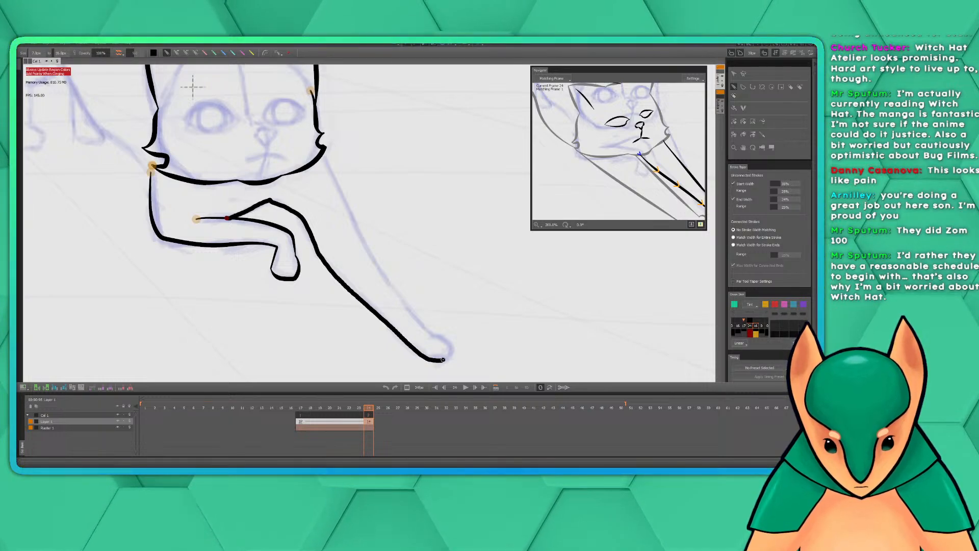
# Compare the outstretched front leg and paw in the matching frame with the current drawing
pyautogui.moveTo(594, 148); pyautogui.dragTo(548, 129)
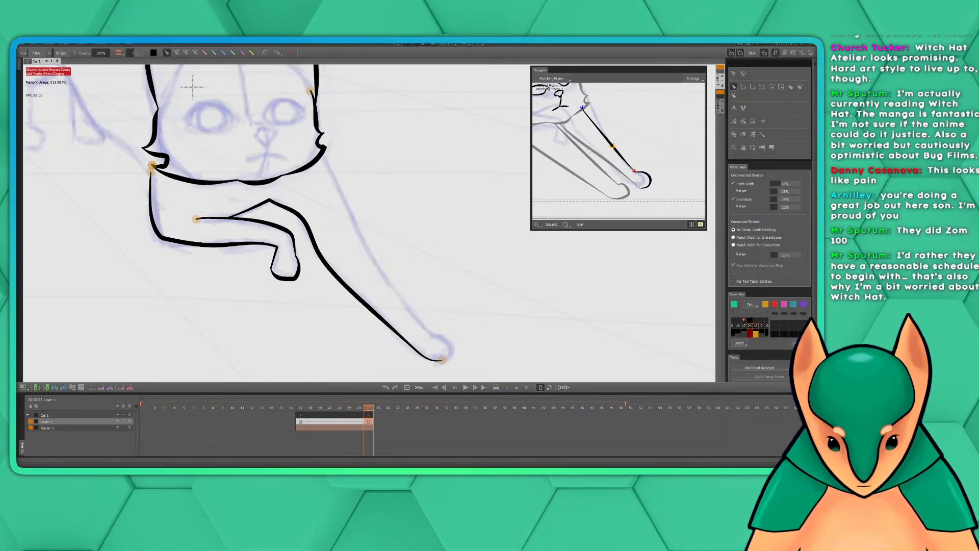
pyautogui.scroll(-4, 590, 148)
pyautogui.scroll(4, 590, 148)
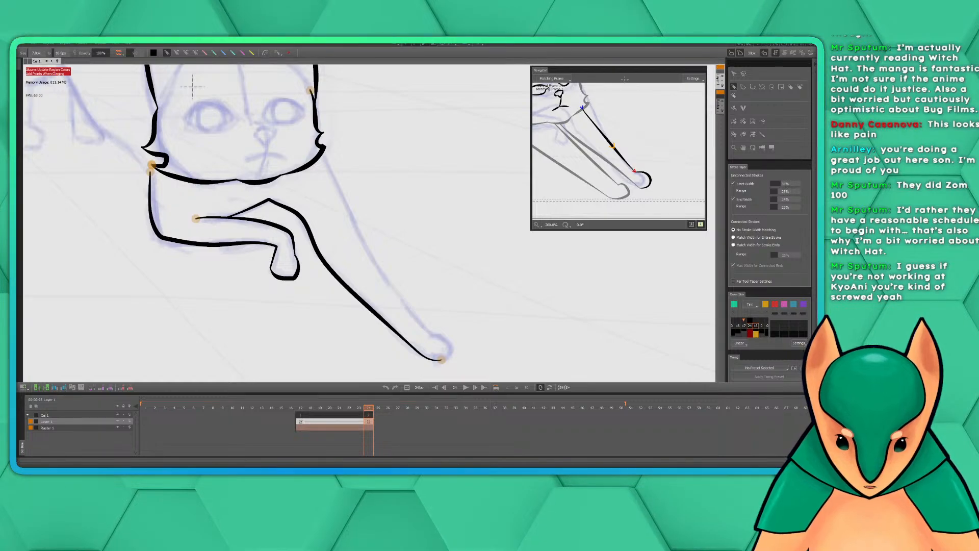
pyautogui.click(538, 225)
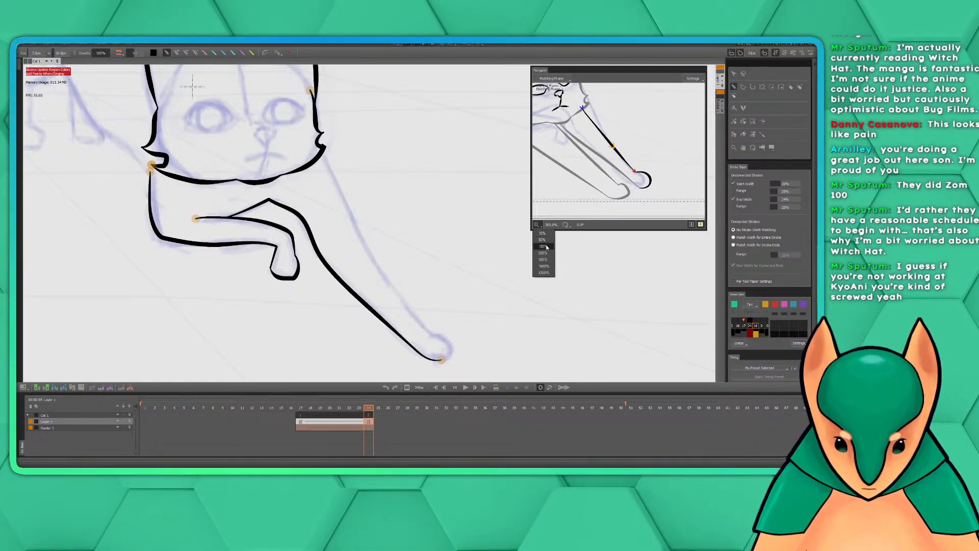
pyautogui.click(546, 246)
pyautogui.click(540, 225)
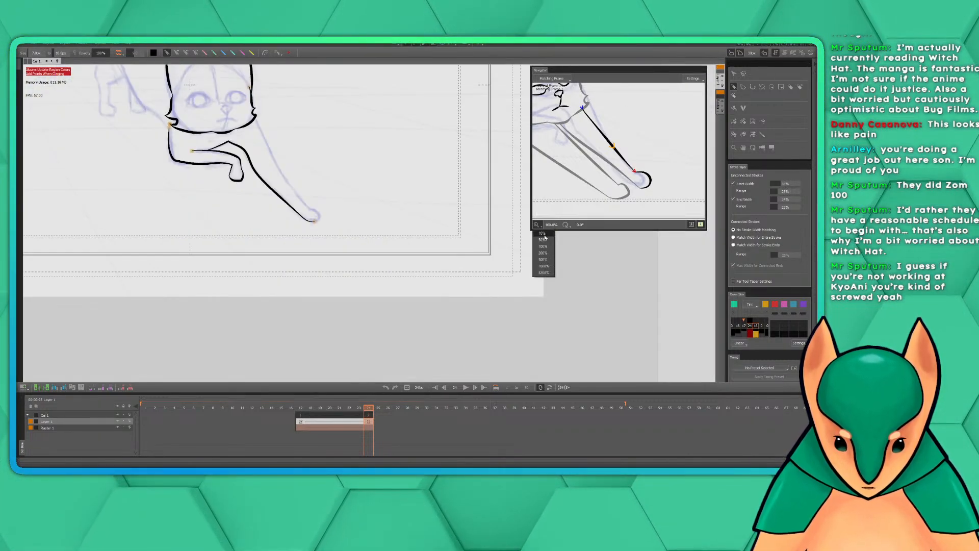
pyautogui.click(547, 253)
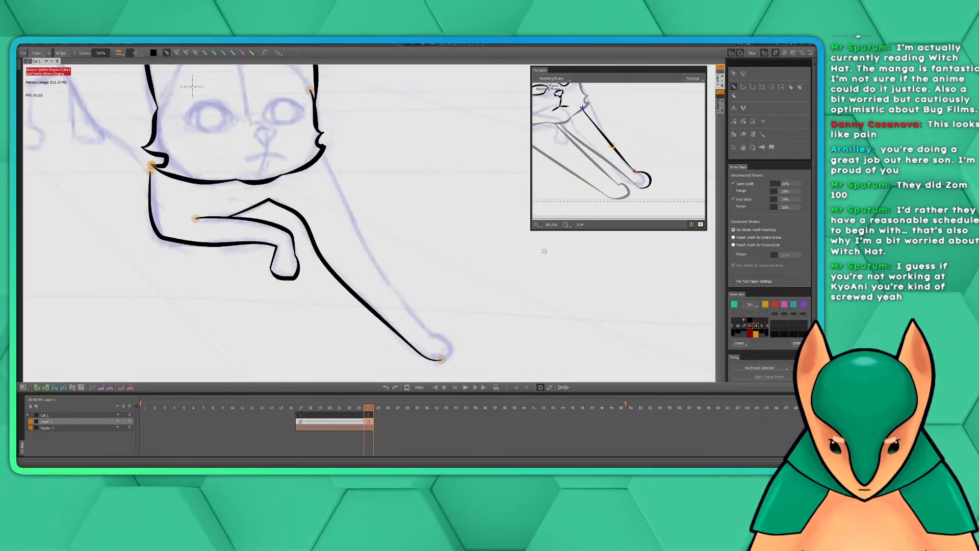
pyautogui.moveTo(388, 189); pyautogui.dragTo(433, 237)
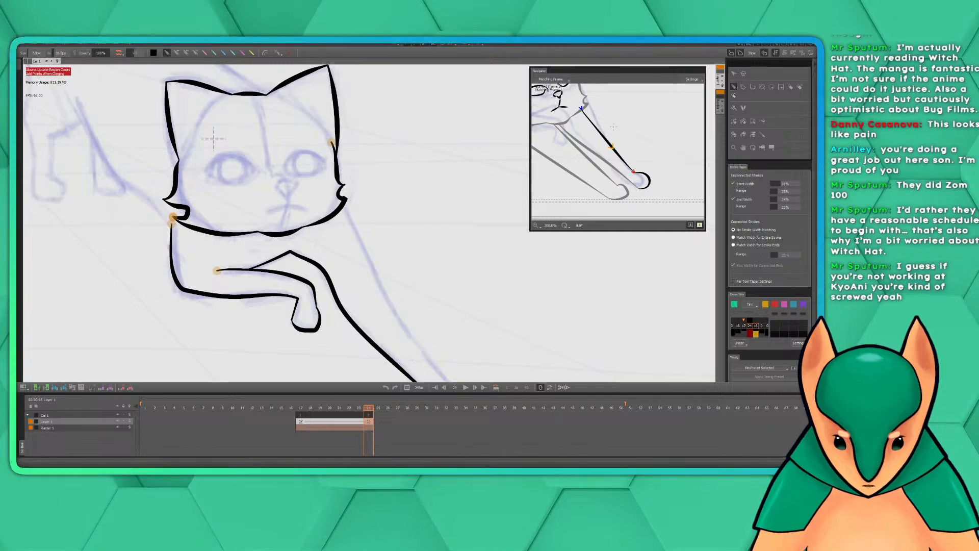
pyautogui.moveTo(615, 131); pyautogui.dragTo(634, 145)
pyautogui.scroll(-2, 634, 146)
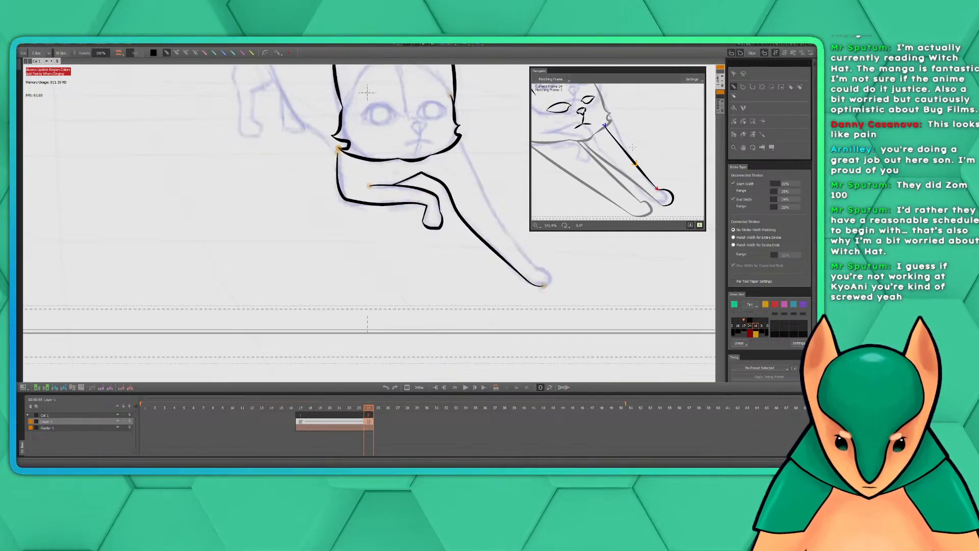
# Undo the outstretched front leg's inner edge and the folded leg's underside and chest line, keeping its upper edge and paw
pyautogui.scroll(2, 632, 147)
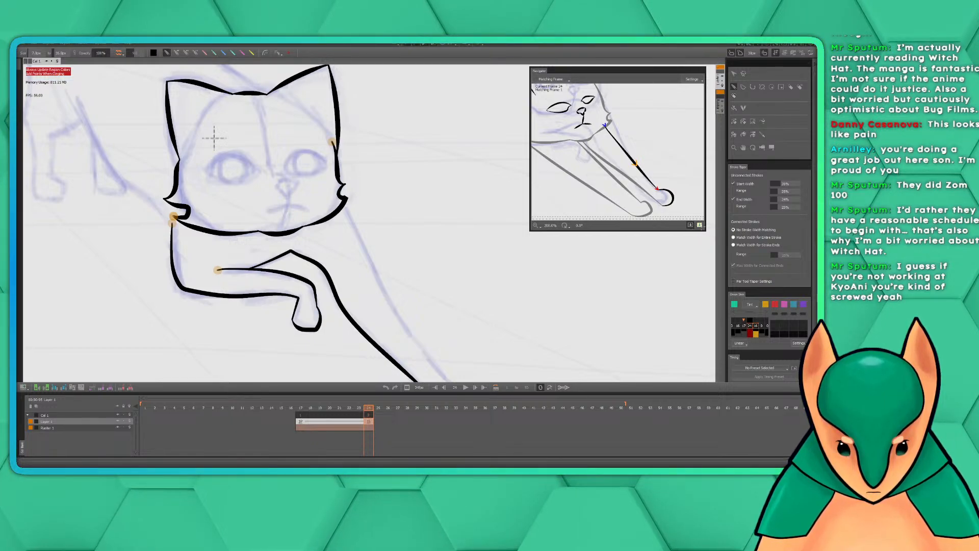
pyautogui.click(694, 79)
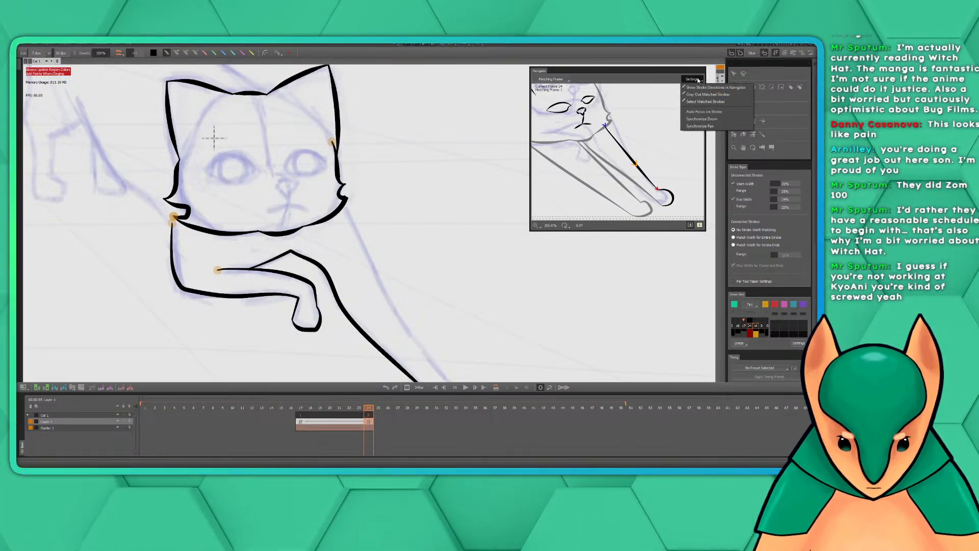
pyautogui.click(673, 82)
pyautogui.moveTo(641, 134); pyautogui.dragTo(622, 121)
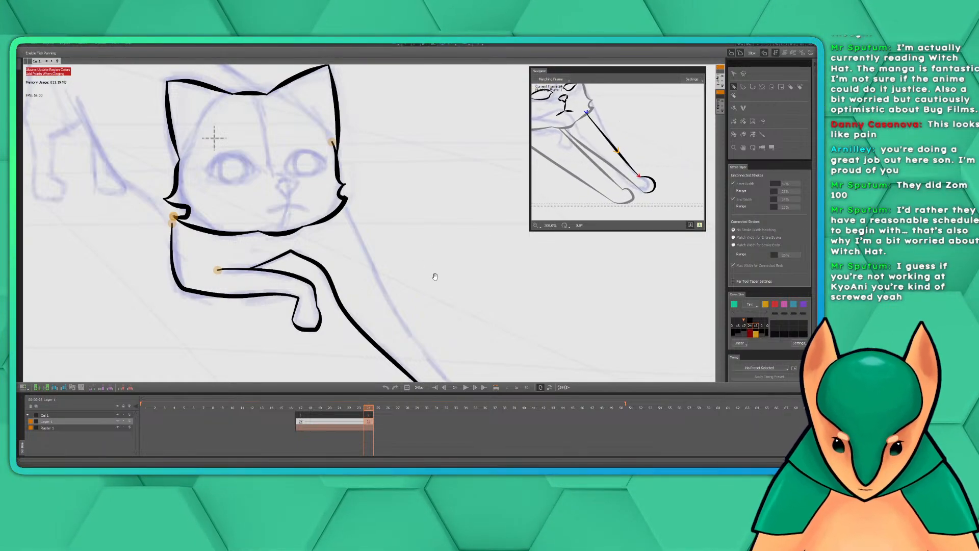
pyautogui.moveTo(437, 214)
pyautogui.mouseDown()
pyautogui.moveTo(377, 173)
pyautogui.moveTo(384, 191)
pyautogui.moveTo(374, 194)
pyautogui.mouseUp()
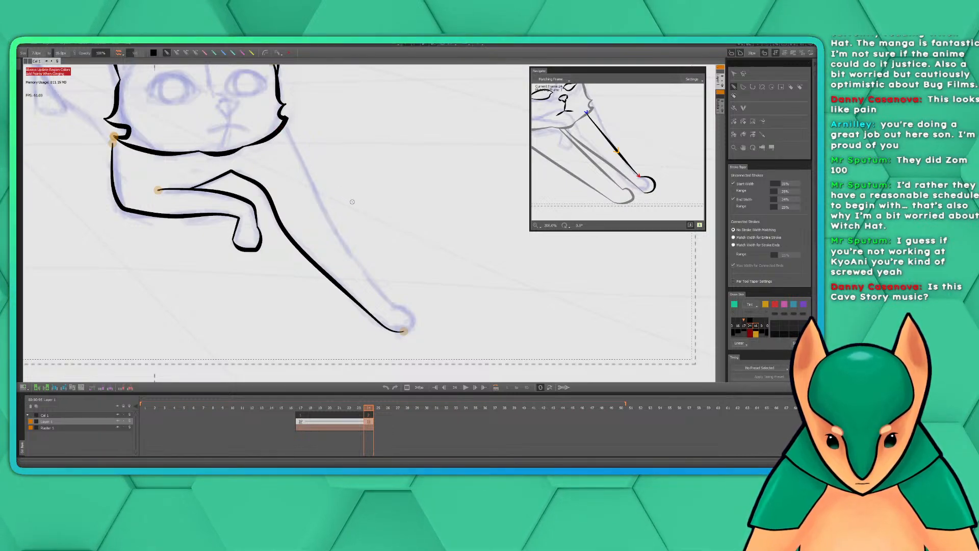
pyautogui.hotkey('ctrl', 'z')
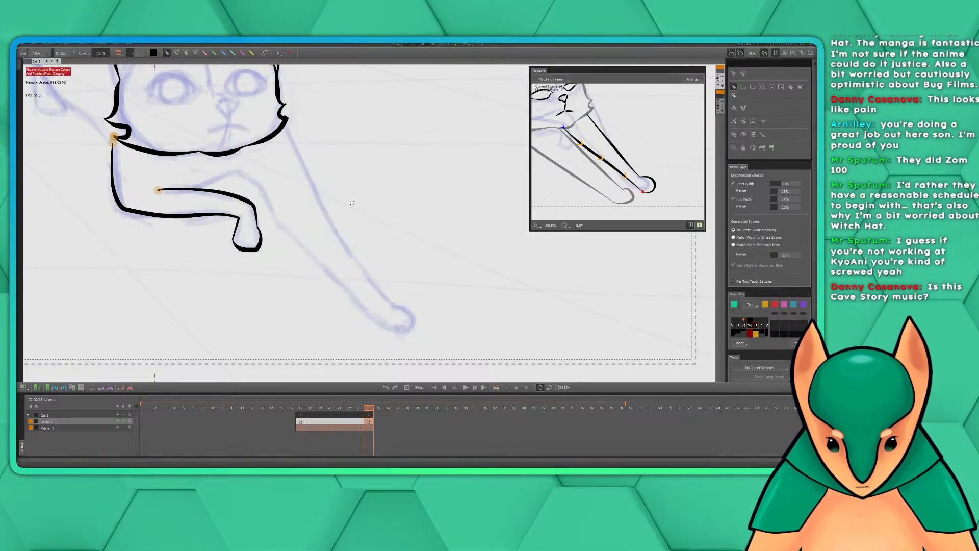
pyautogui.hotkey('ctrl', 'z')
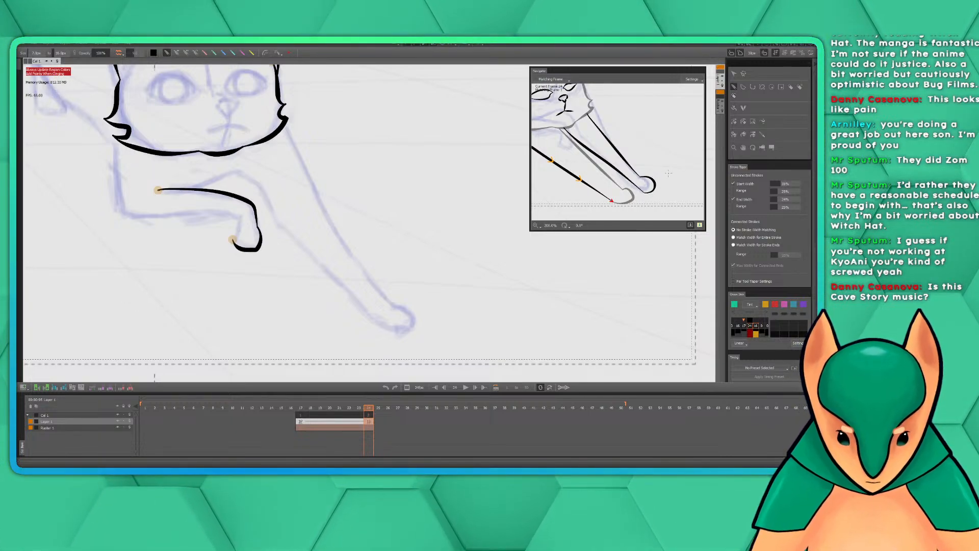
pyautogui.moveTo(342, 124)
pyautogui.mouseDown()
pyautogui.moveTo(416, 185)
pyautogui.moveTo(389, 150)
pyautogui.mouseUp()
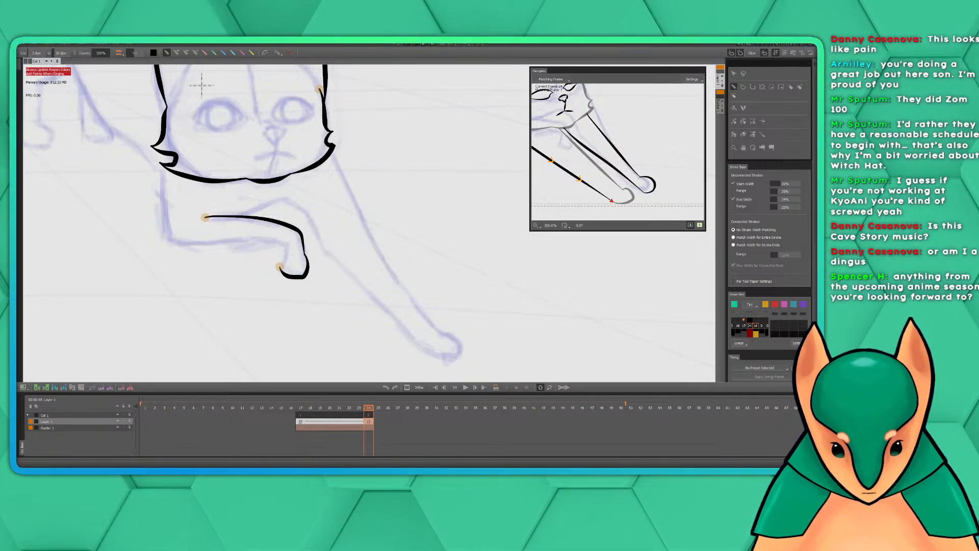
pyautogui.press('super+a')
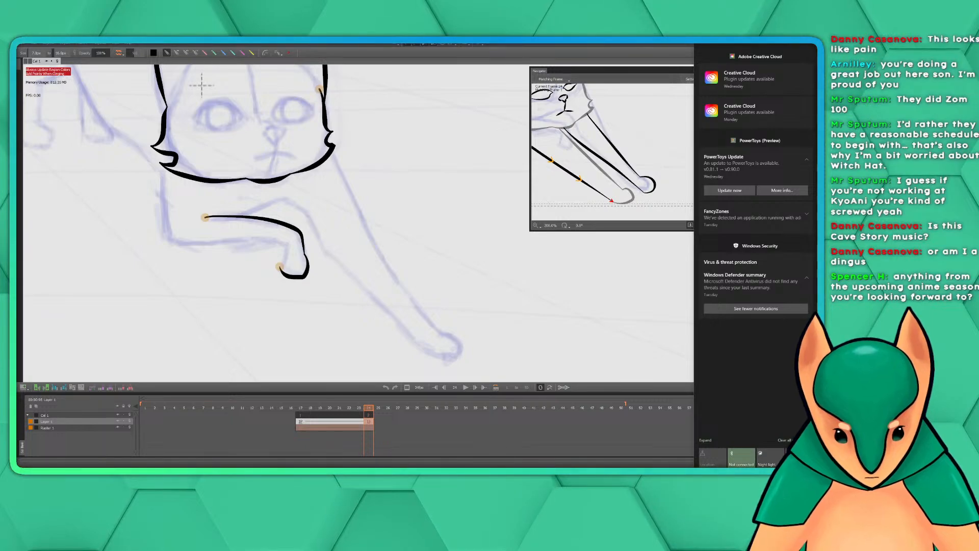
pyautogui.press('super+a')
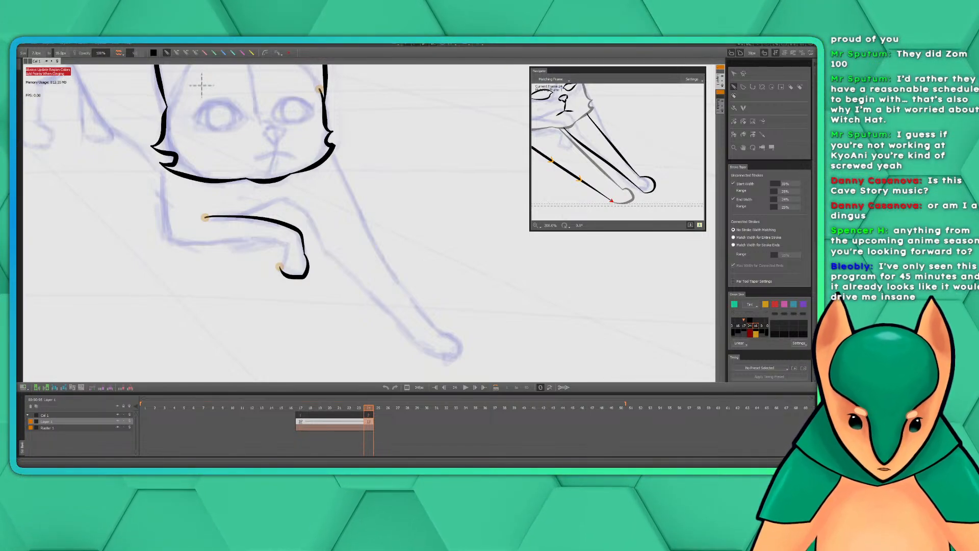
# Switch to the MyAnimeList Spring 2025 seasonal page in the browser and dismiss the Get started tip
pyautogui.moveTo(817, 148)
pyautogui.mouseDown()
pyautogui.moveTo(811, 184)
pyautogui.moveTo(307, 47)
pyautogui.moveTo(316, 45)
pyautogui.mouseUp()
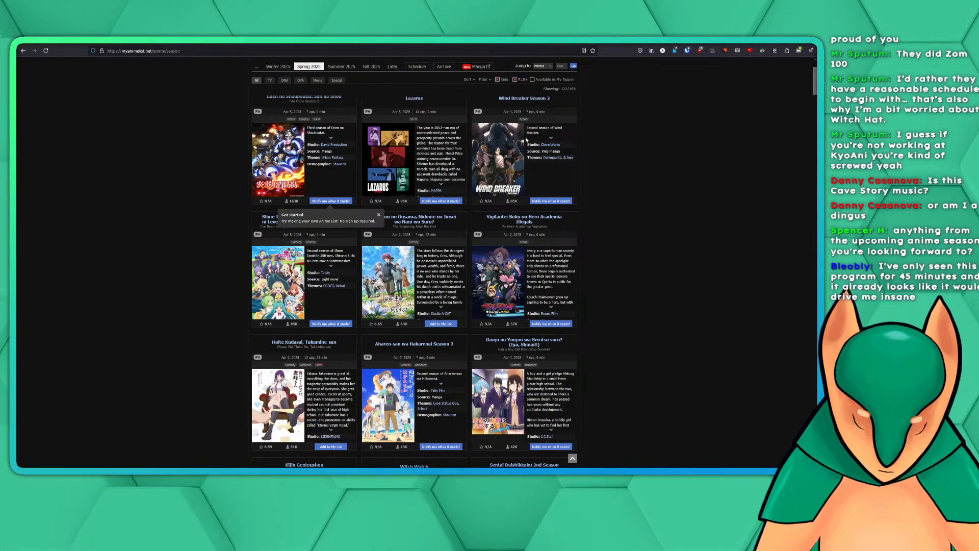
pyautogui.scroll(-3, 638, 215)
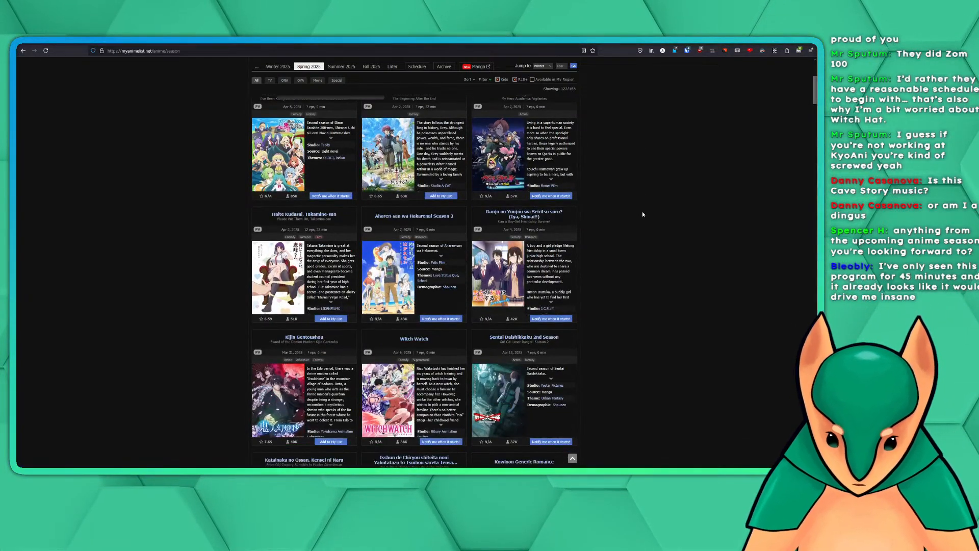
pyautogui.scroll(4, 642, 214)
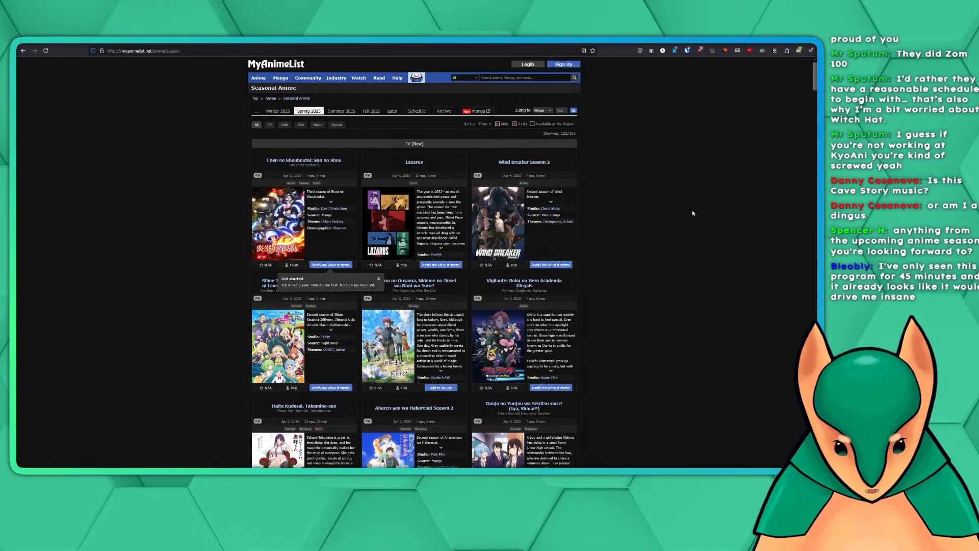
pyautogui.scroll(-3, 673, 222)
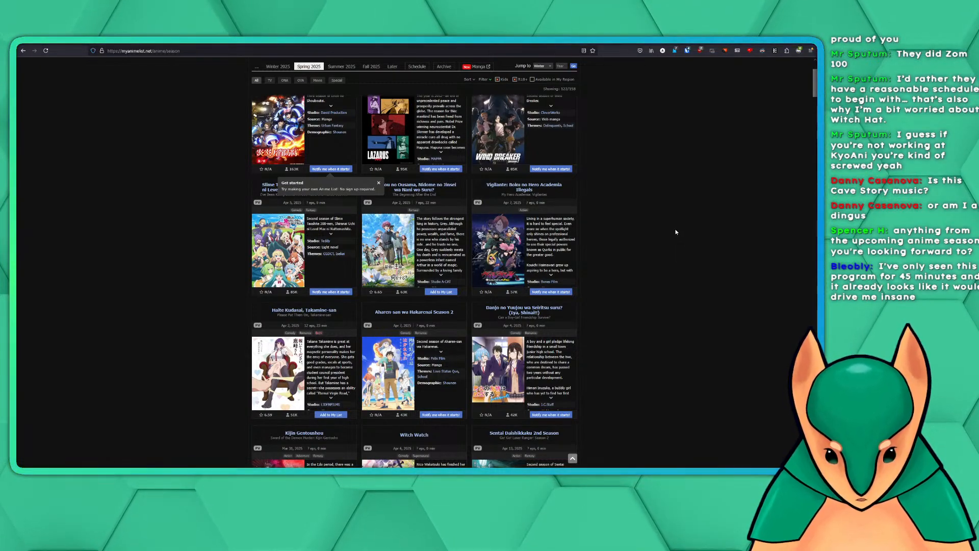
pyautogui.scroll(2, 676, 232)
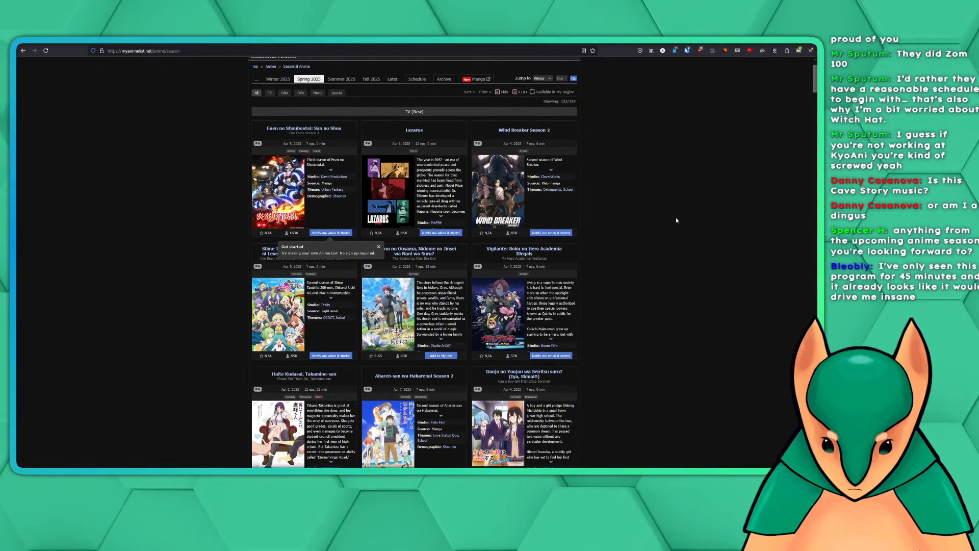
pyautogui.click(379, 247)
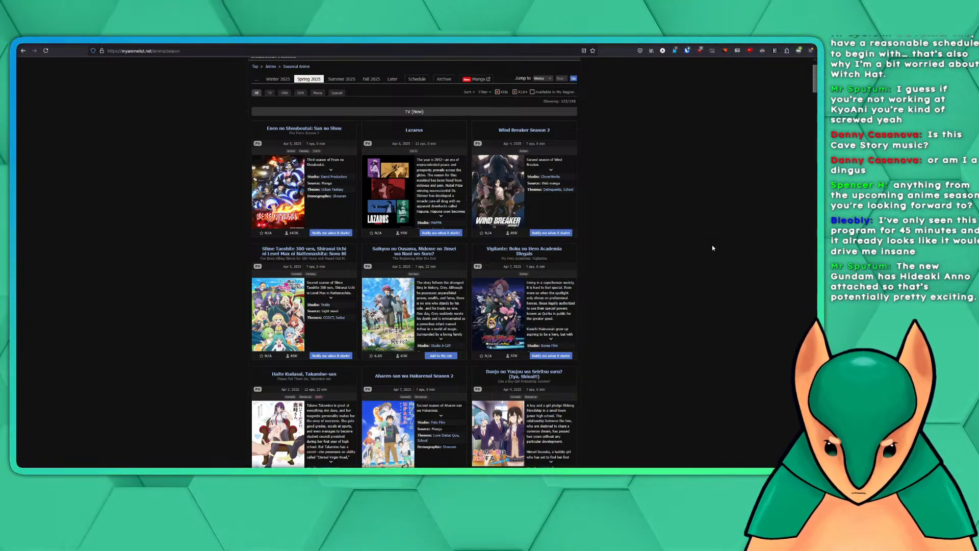
# Look through the new TV anime listed for Spring 2025, from the top entries down past Guilty Gear Strive: Dual Rulers
pyautogui.scroll(-1, 713, 248)
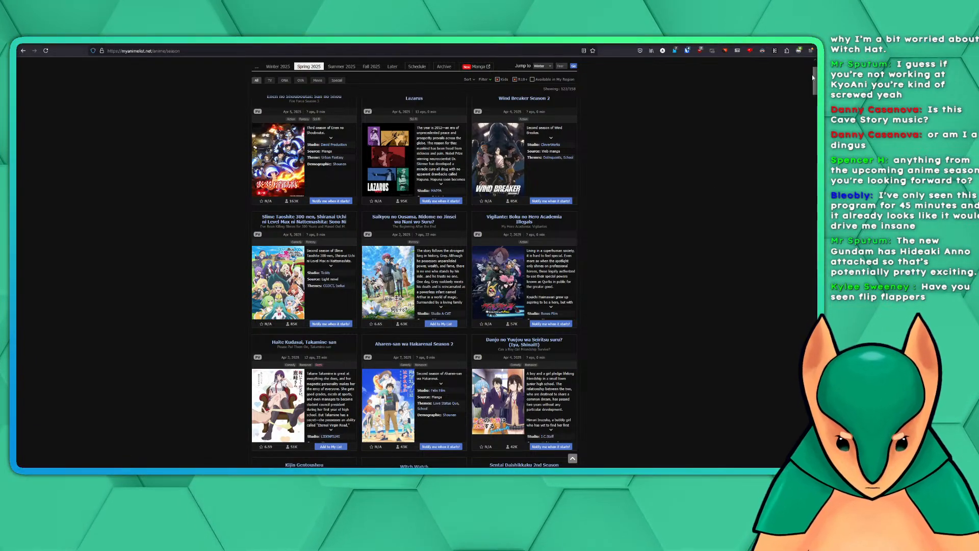
pyautogui.scroll(2, 812, 74)
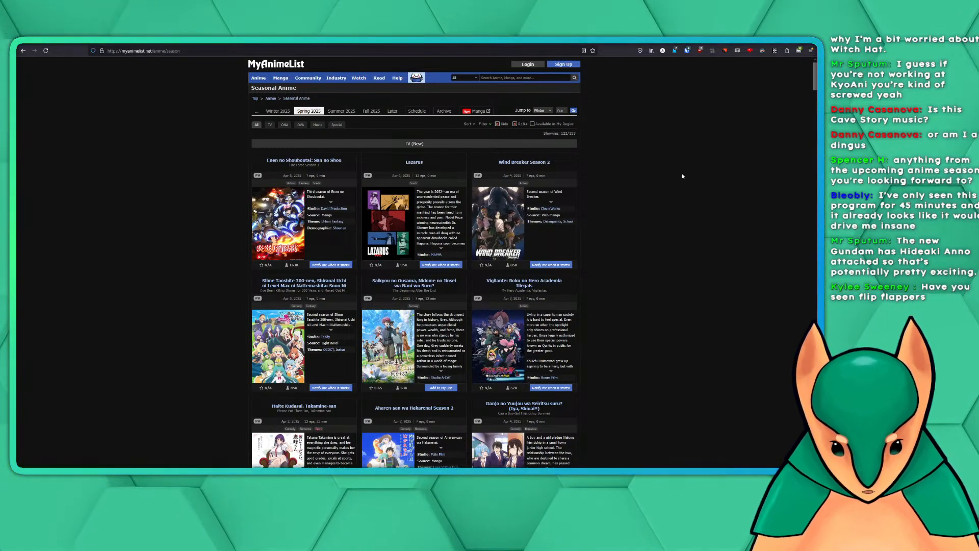
pyautogui.scroll(-3, 682, 176)
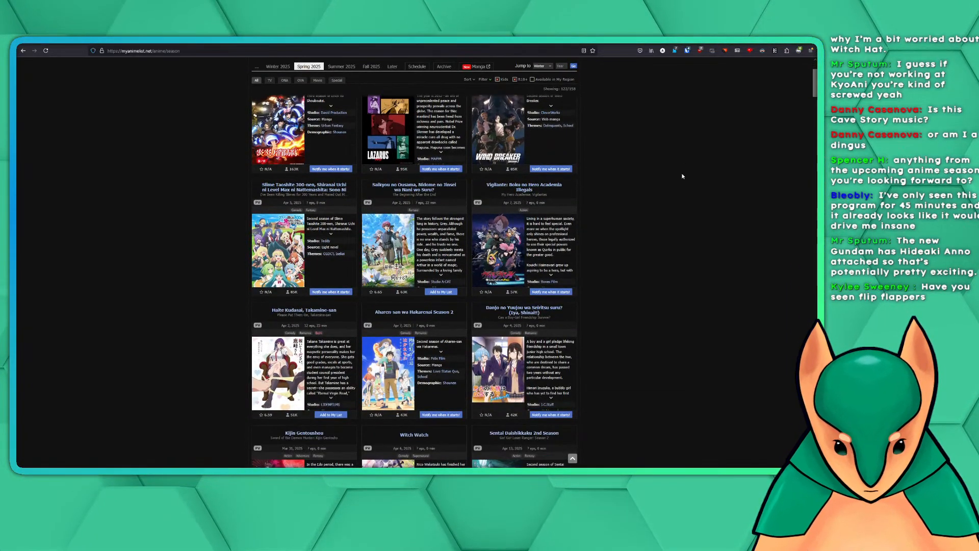
pyautogui.scroll(-1, 683, 176)
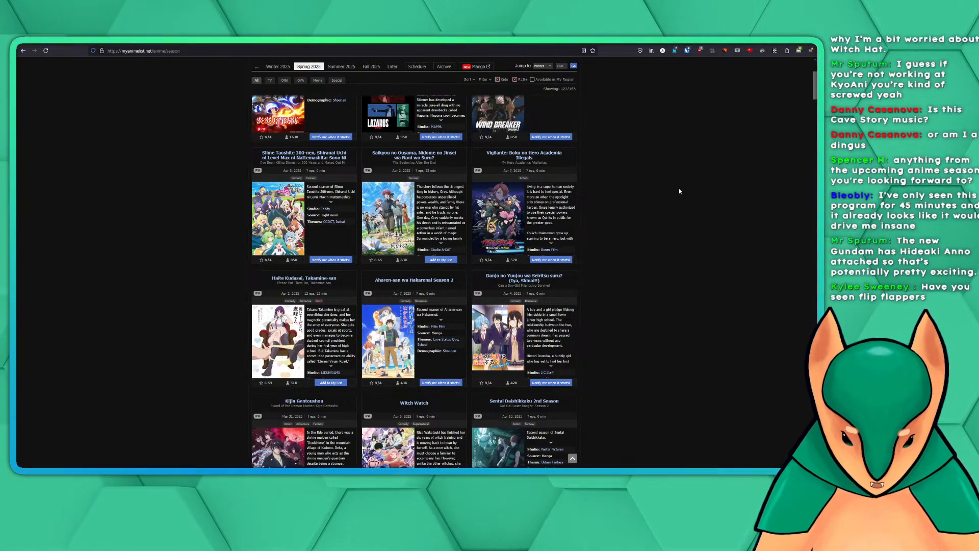
pyautogui.scroll(-3, 676, 197)
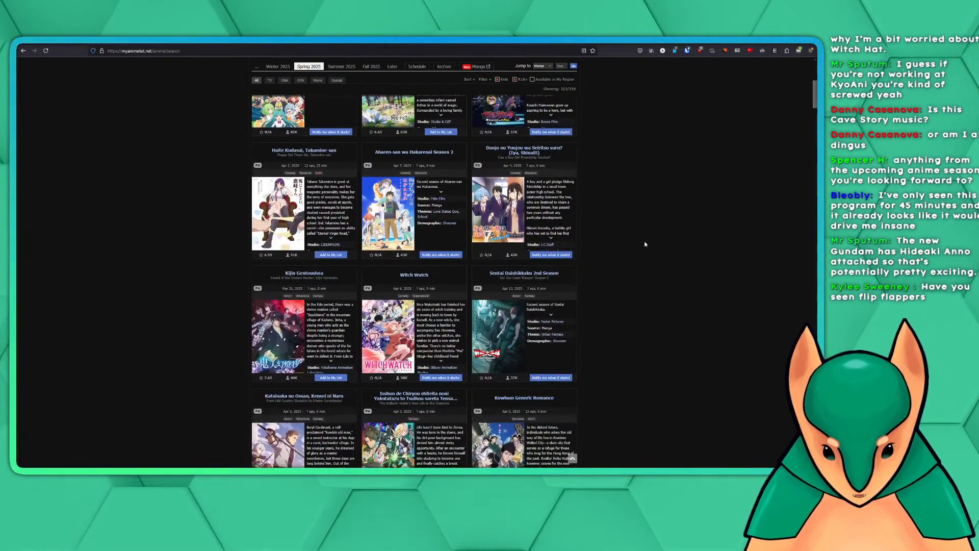
pyautogui.scroll(-3, 641, 247)
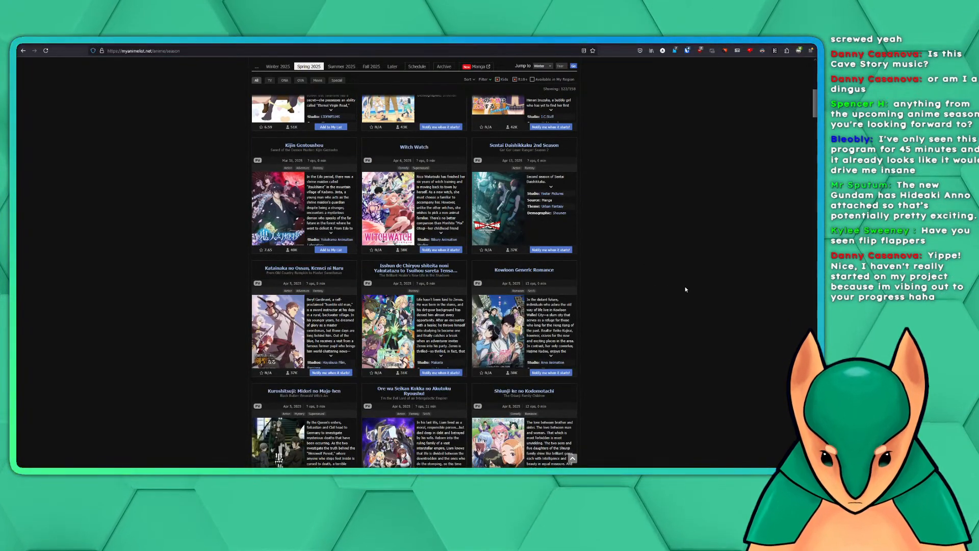
pyautogui.scroll(-3, 685, 289)
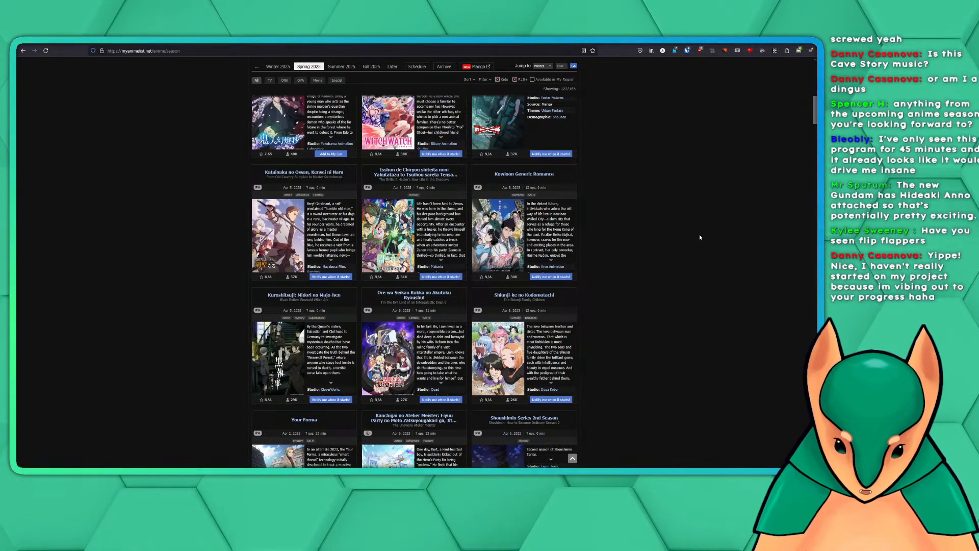
pyautogui.scroll(-3, 698, 235)
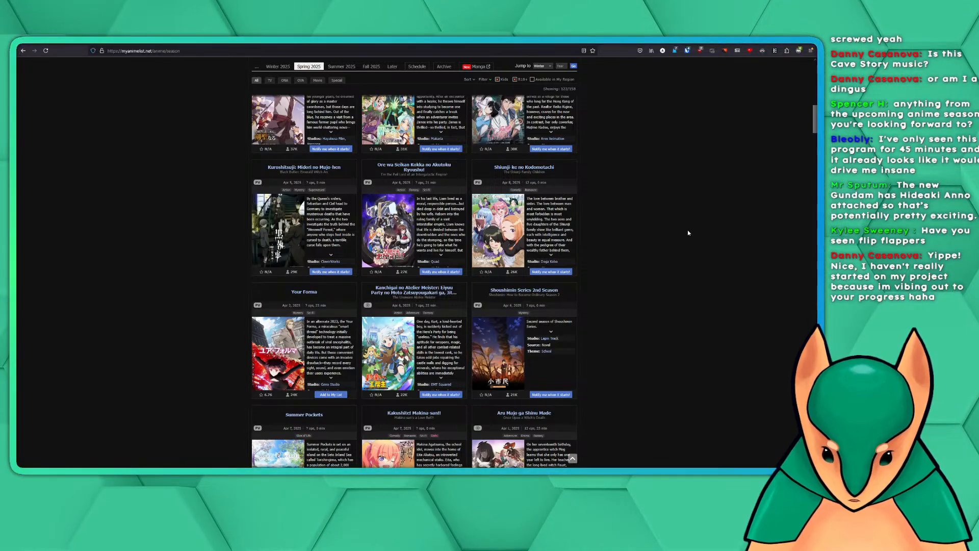
pyautogui.scroll(-3, 687, 232)
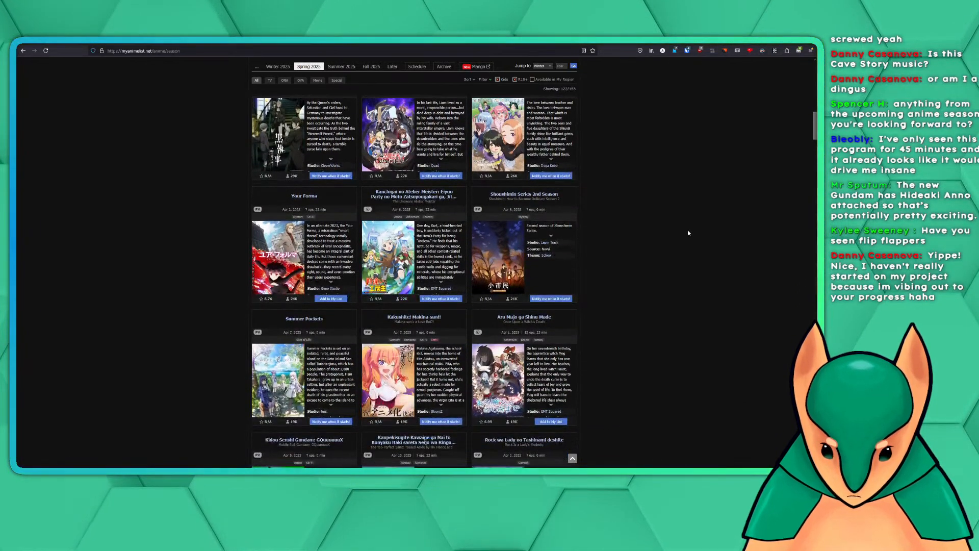
pyautogui.scroll(-3, 687, 232)
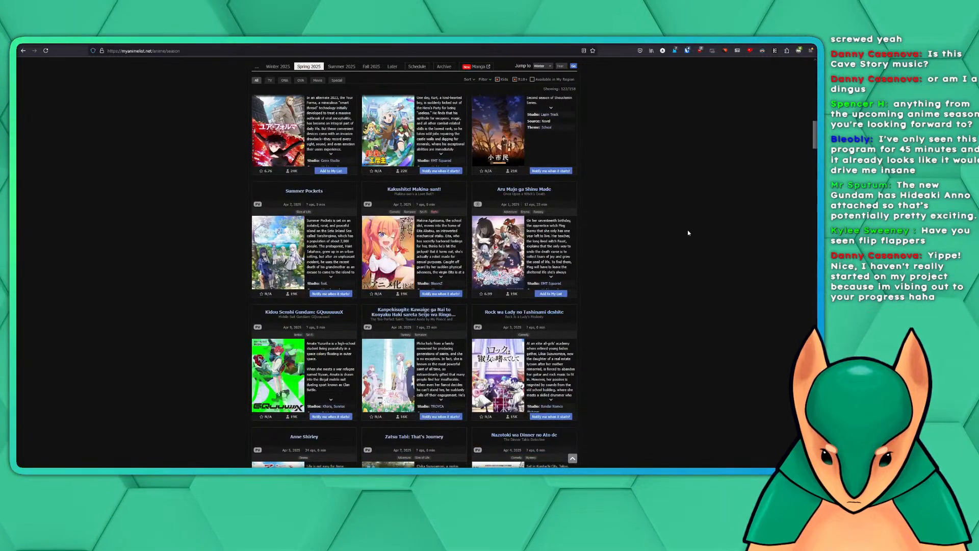
pyautogui.scroll(-1, 688, 232)
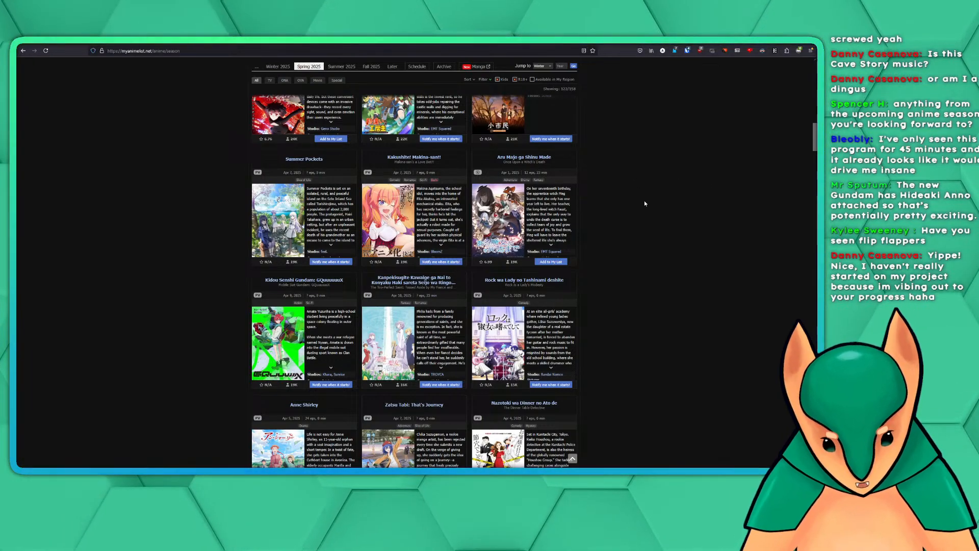
pyautogui.scroll(-1, 700, 215)
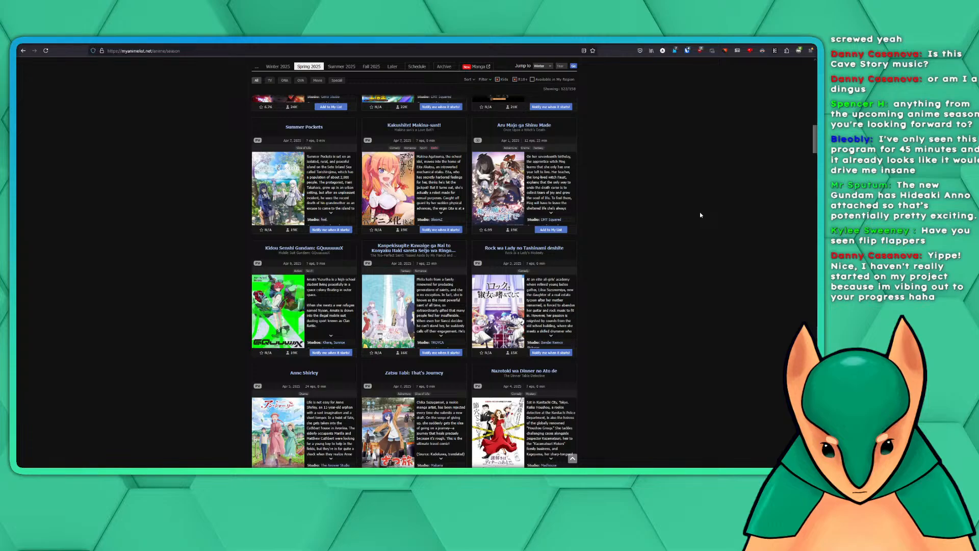
pyautogui.scroll(4, 683, 212)
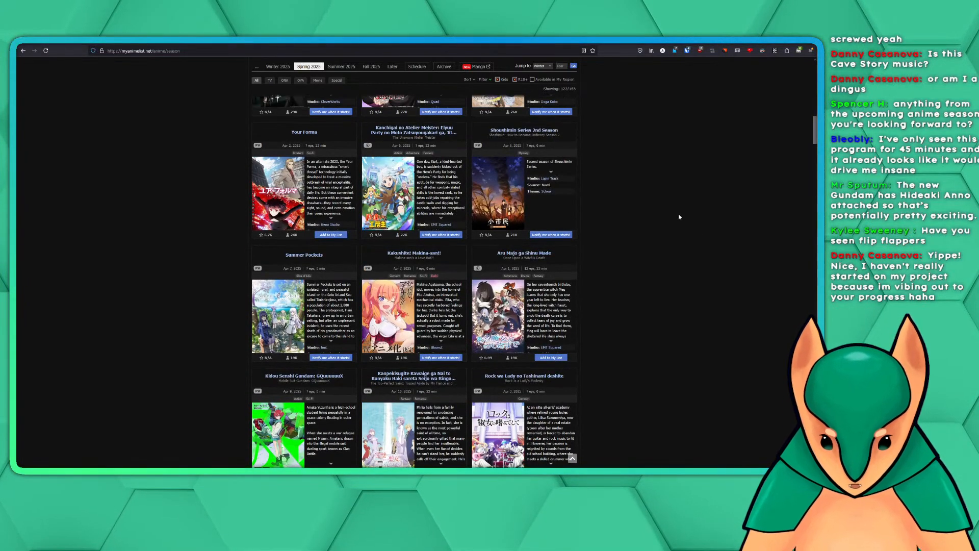
pyautogui.scroll(5, 679, 216)
pyautogui.scroll(5, 679, 217)
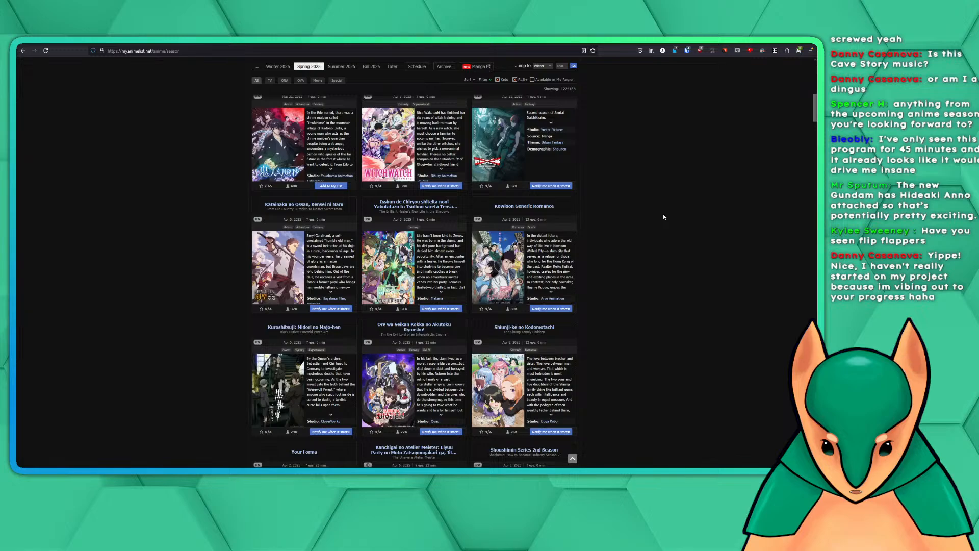
pyautogui.scroll(4, 664, 217)
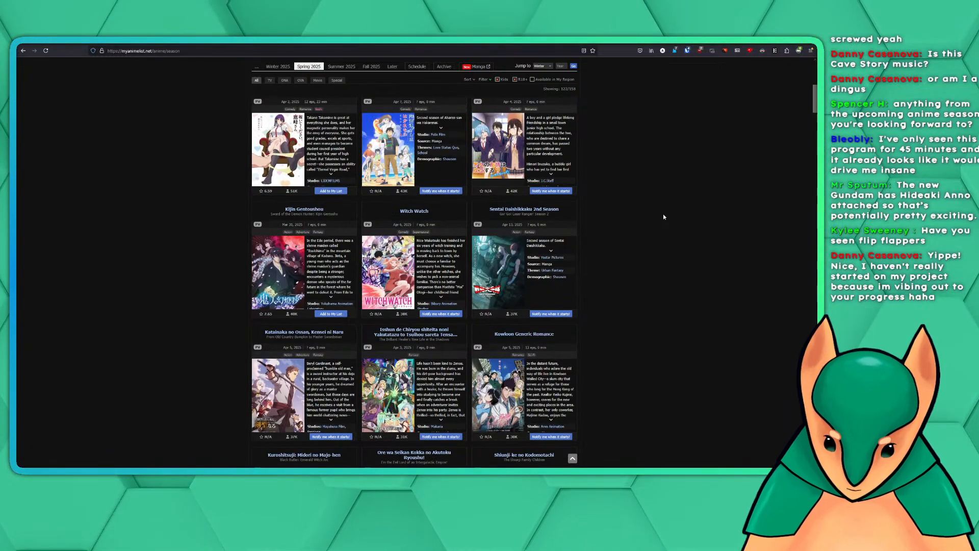
pyautogui.scroll(3, 663, 217)
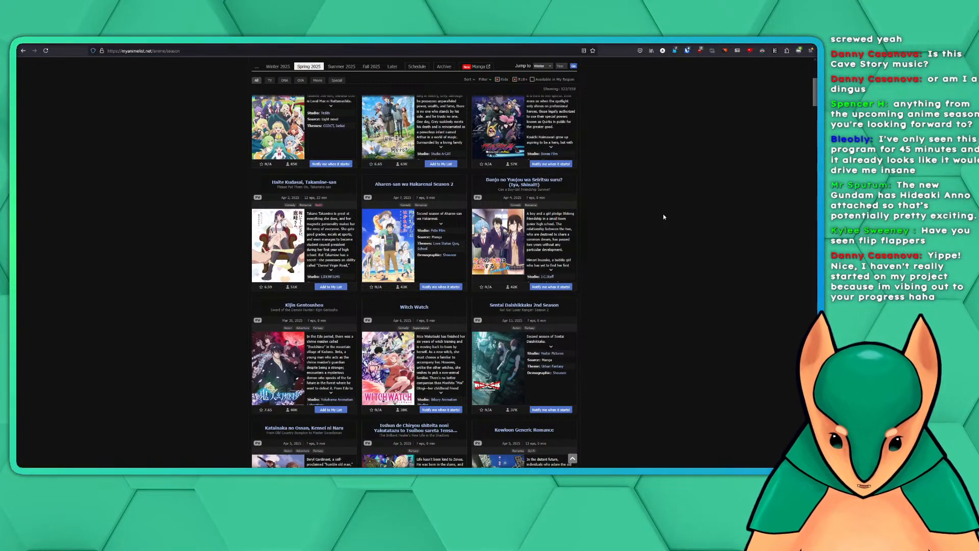
pyautogui.scroll(4, 664, 217)
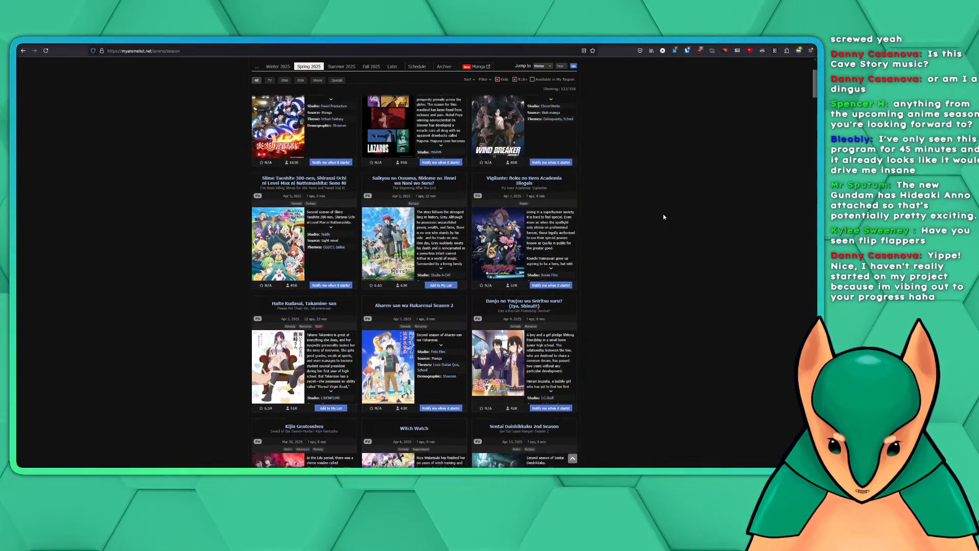
pyautogui.scroll(-20, 664, 216)
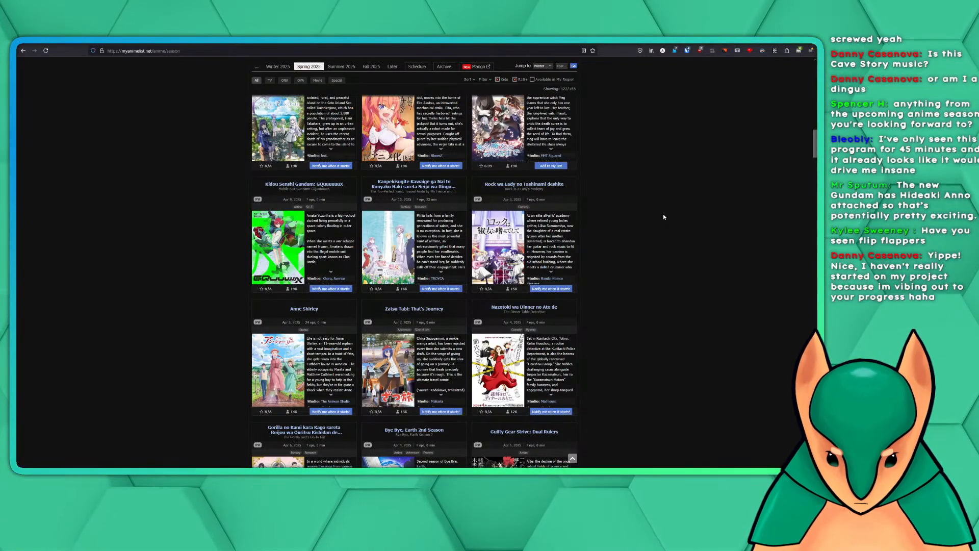
pyautogui.scroll(-6, 664, 217)
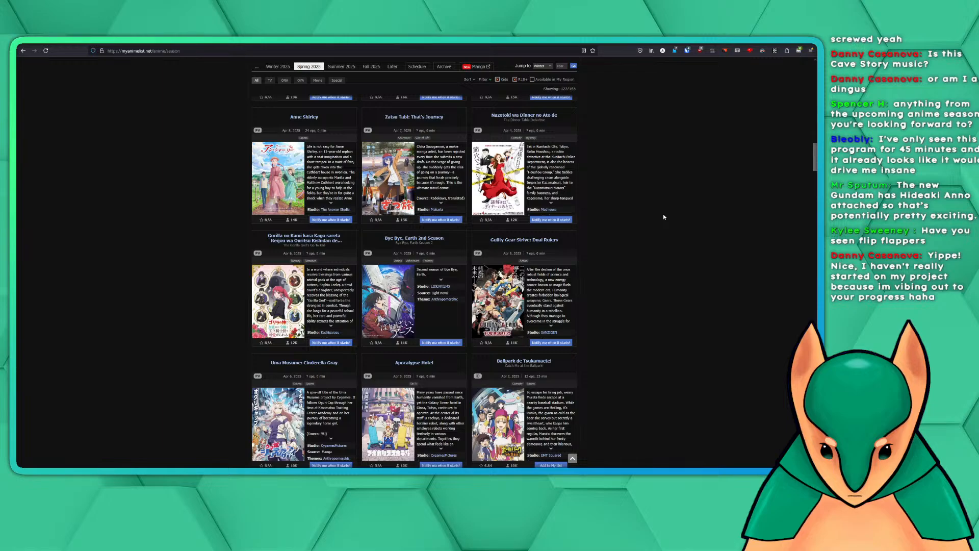
pyautogui.scroll(-2, 664, 216)
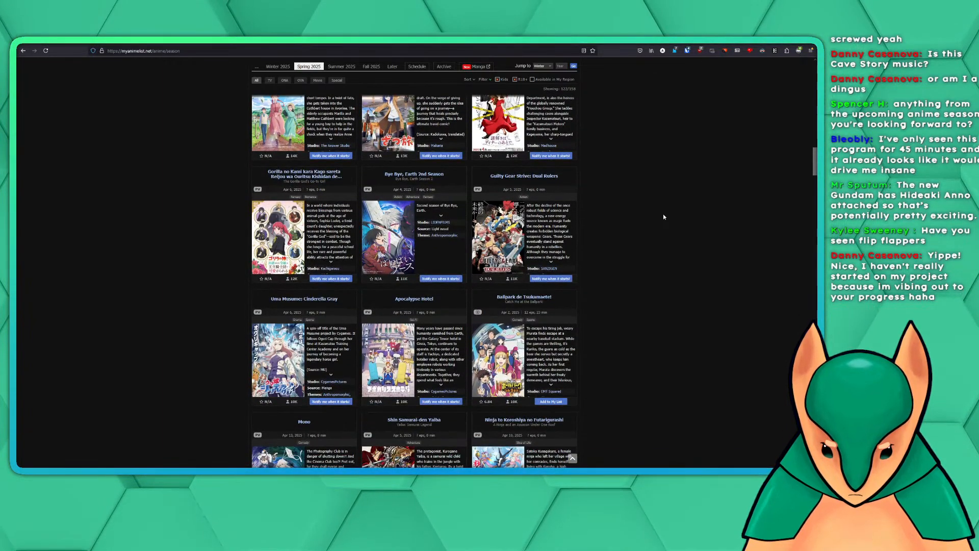
# Look through the Spring 2025 TV anime from Guilty Gear Strive: Dual Rulers down to the row with Princession Orchestra
pyautogui.scroll(-2, 663, 217)
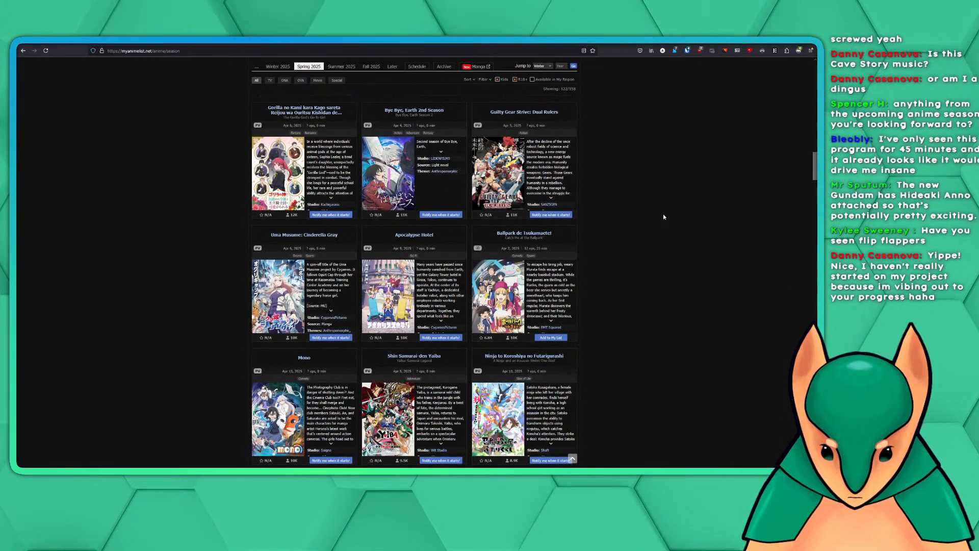
pyautogui.scroll(-2, 664, 217)
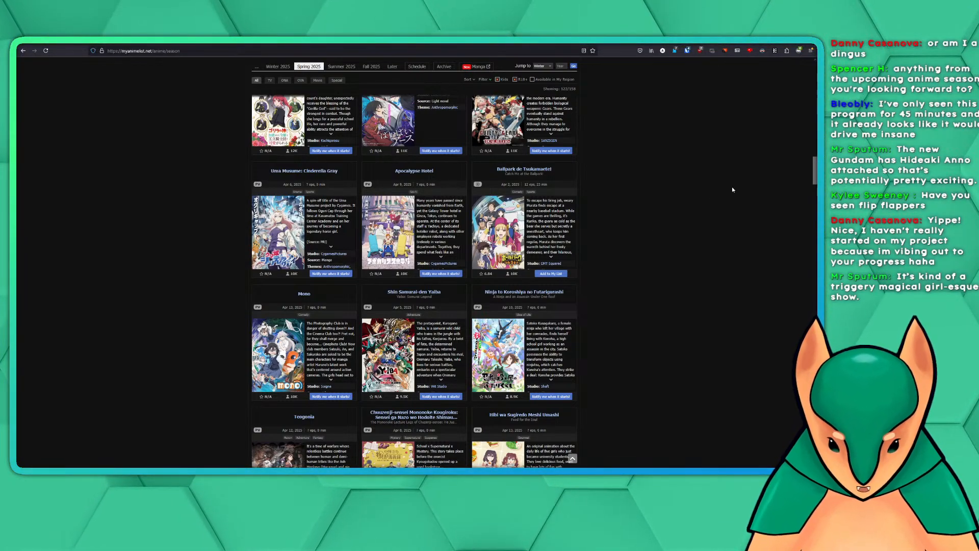
pyautogui.scroll(-2, 754, 197)
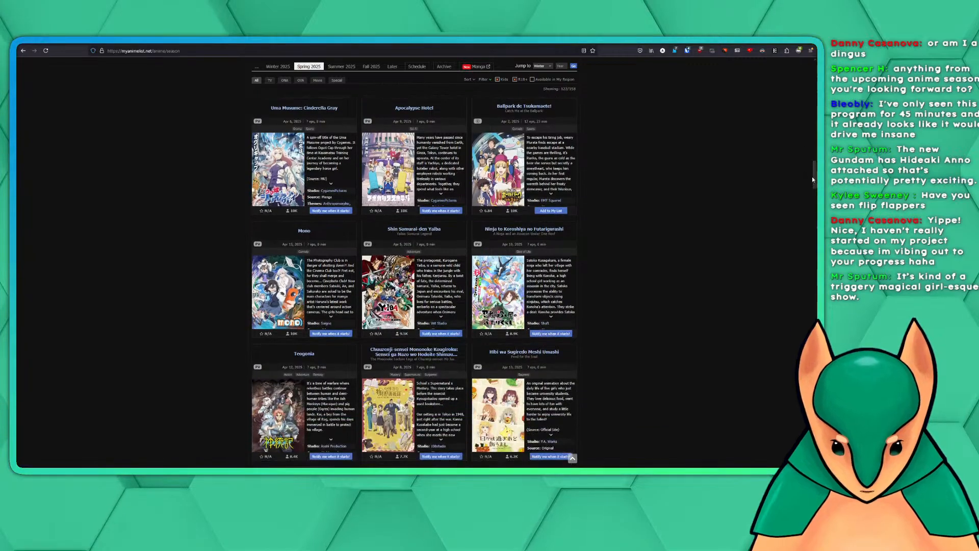
pyautogui.scroll(2, 724, 210)
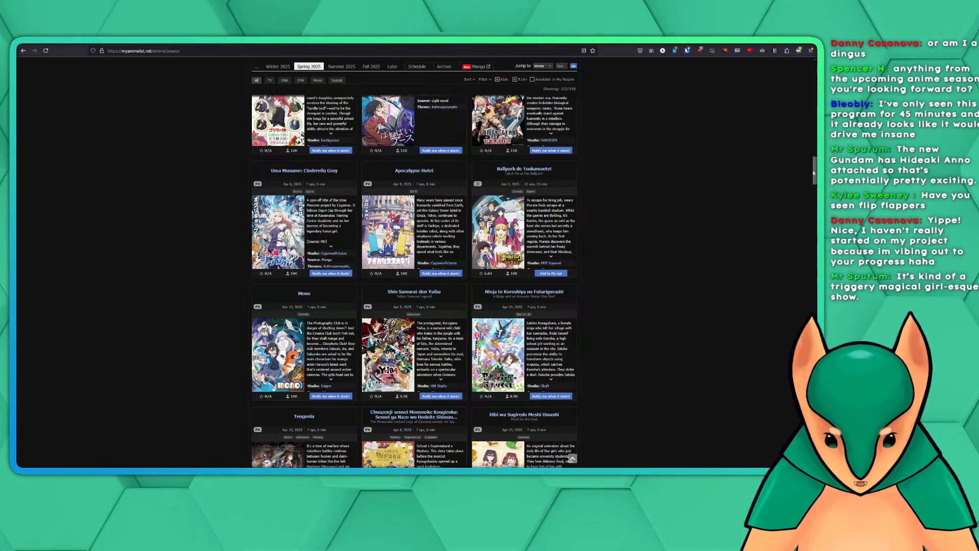
pyautogui.scroll(-5, 414, 267)
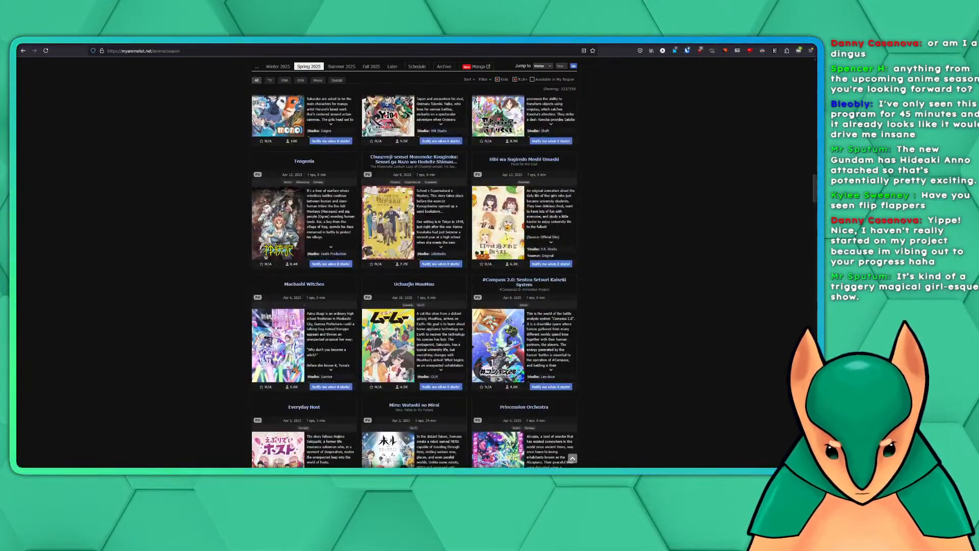
pyautogui.scroll(2, 413, 268)
pyautogui.scroll(2, 413, 268)
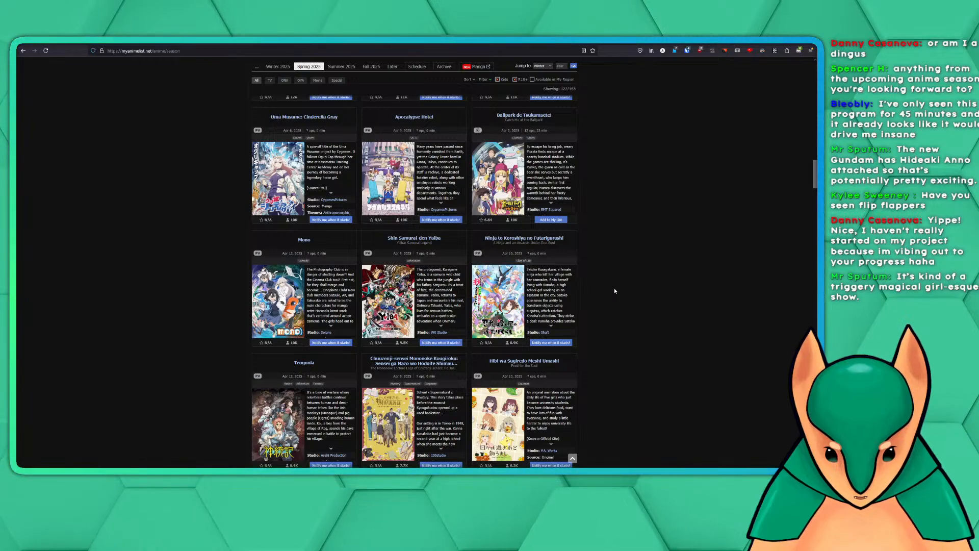
pyautogui.scroll(-3, 673, 229)
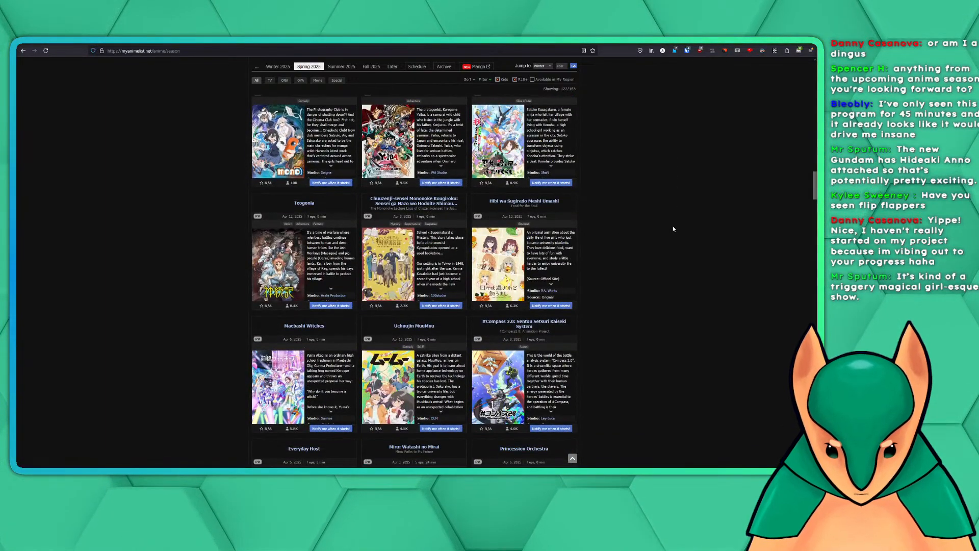
pyautogui.scroll(4, 674, 229)
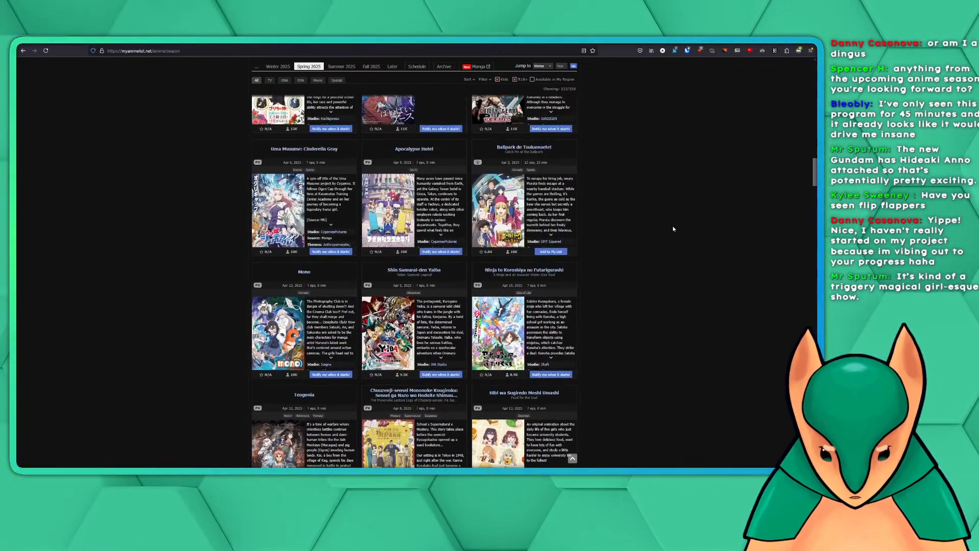
pyautogui.scroll(-1, 672, 226)
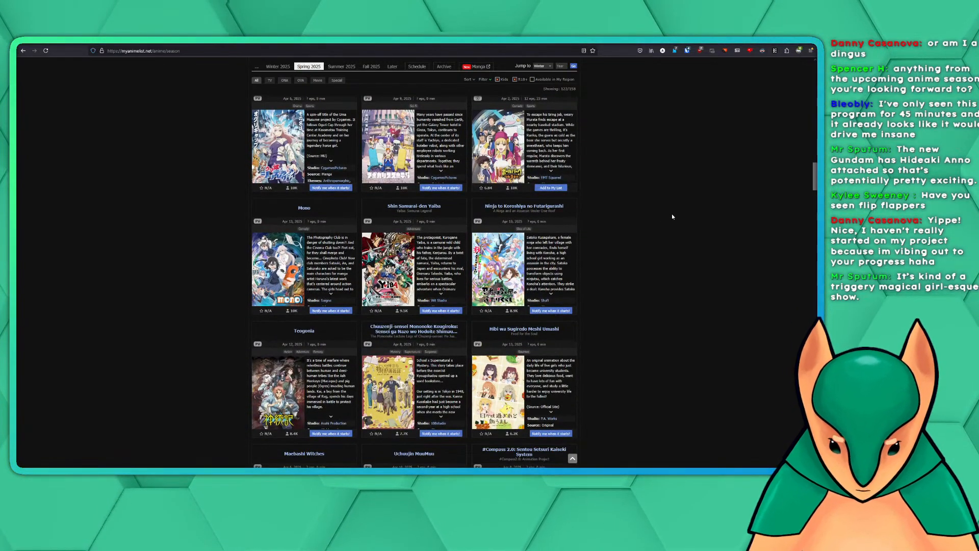
pyautogui.scroll(-2, 678, 220)
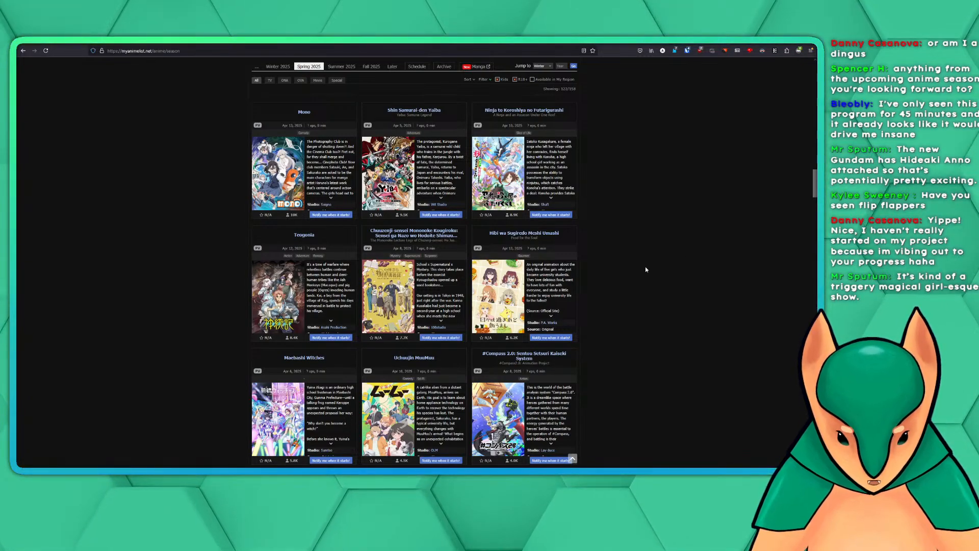
pyautogui.scroll(-3, 658, 235)
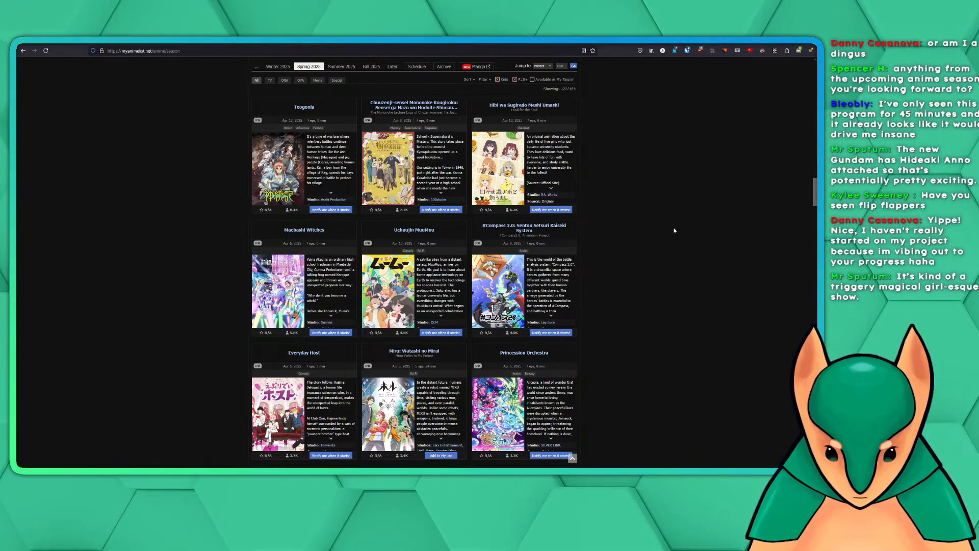
# Look through the next Spring 2025 entries, from Everyday Host down to Muzik Tiger In the Forest and its neighbours
pyautogui.scroll(-2, 673, 231)
pyautogui.scroll(-2, 674, 231)
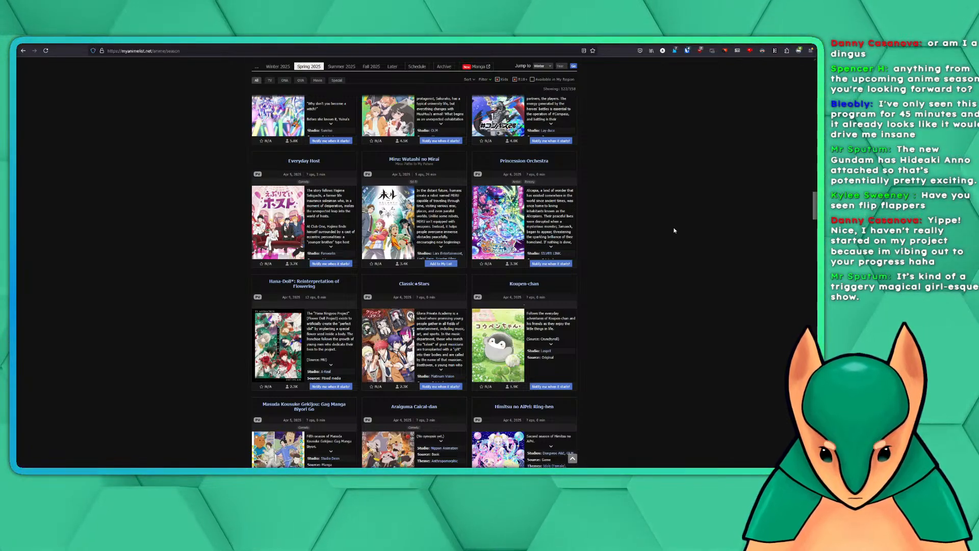
pyautogui.scroll(-3, 673, 230)
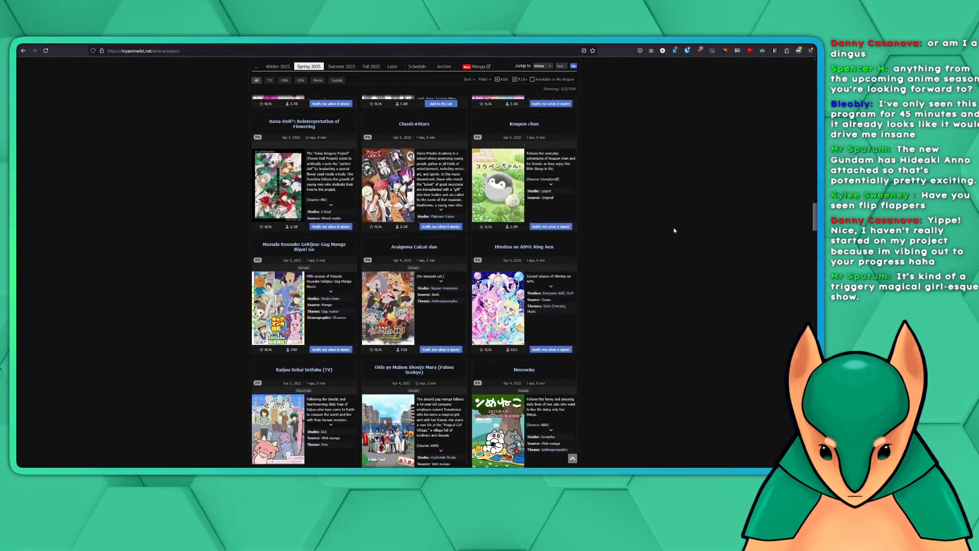
pyautogui.scroll(-2, 675, 229)
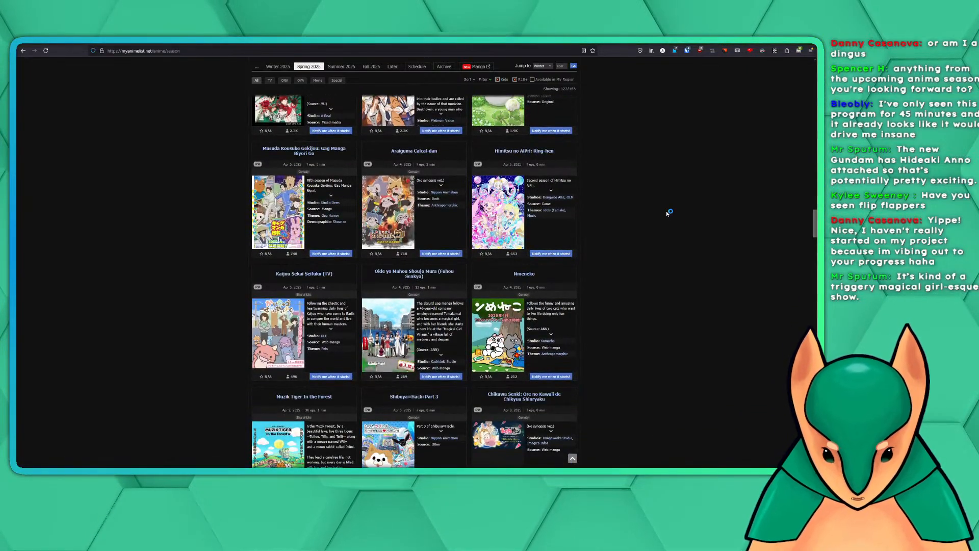
pyautogui.scroll(-3, 660, 247)
pyautogui.scroll(8, 657, 239)
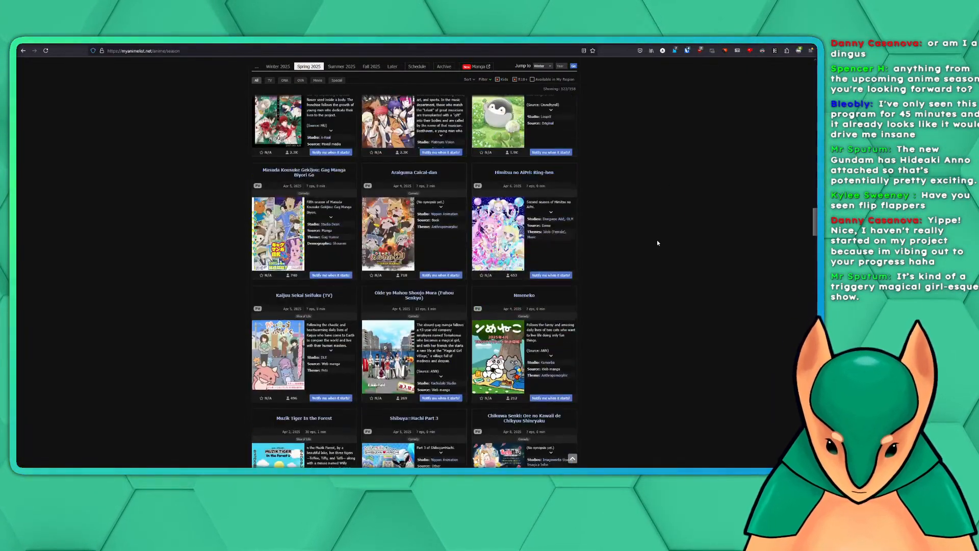
# Return to the start of the Spring 2025 list and review the leading entries around Lazarus, Witch Watch and Kowloon Generic Romance
pyautogui.scroll(15, 657, 243)
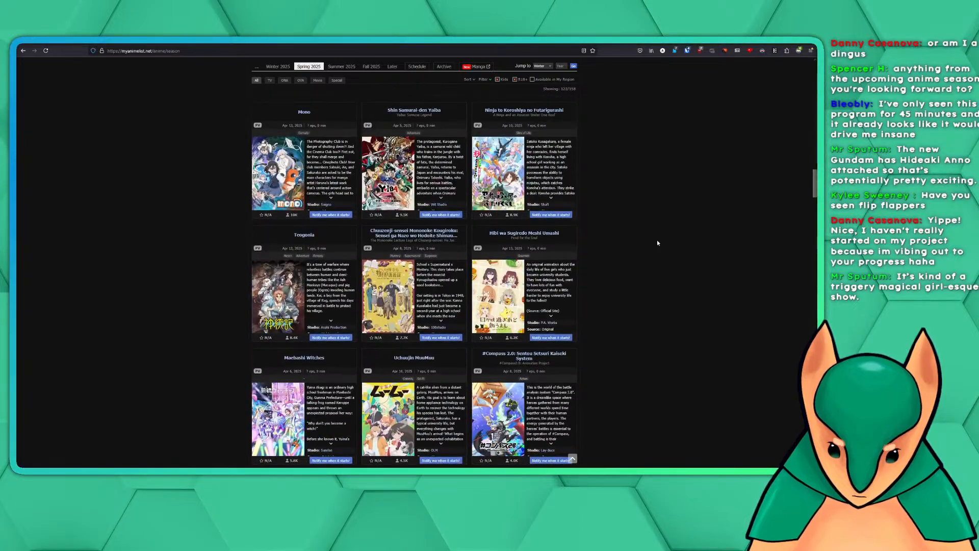
pyautogui.scroll(7, 658, 243)
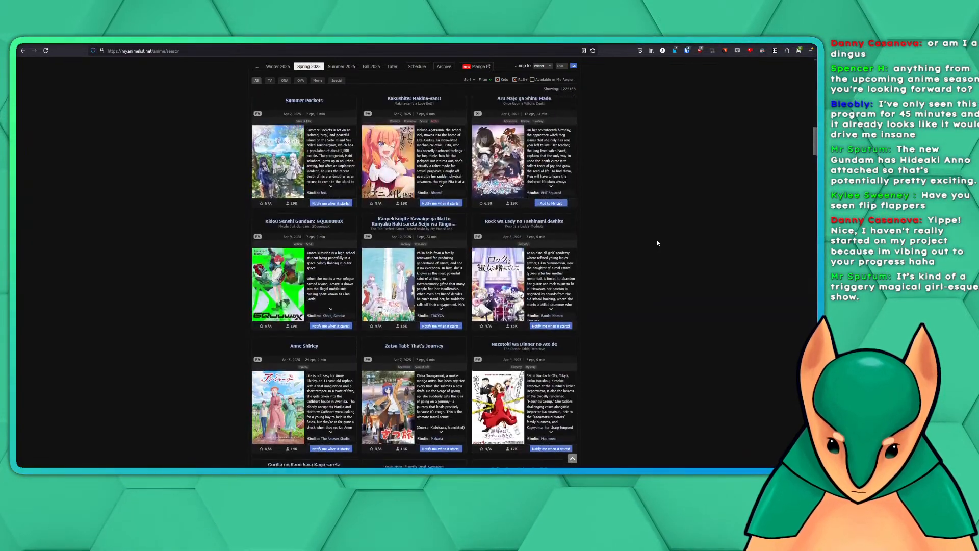
pyautogui.scroll(8, 657, 243)
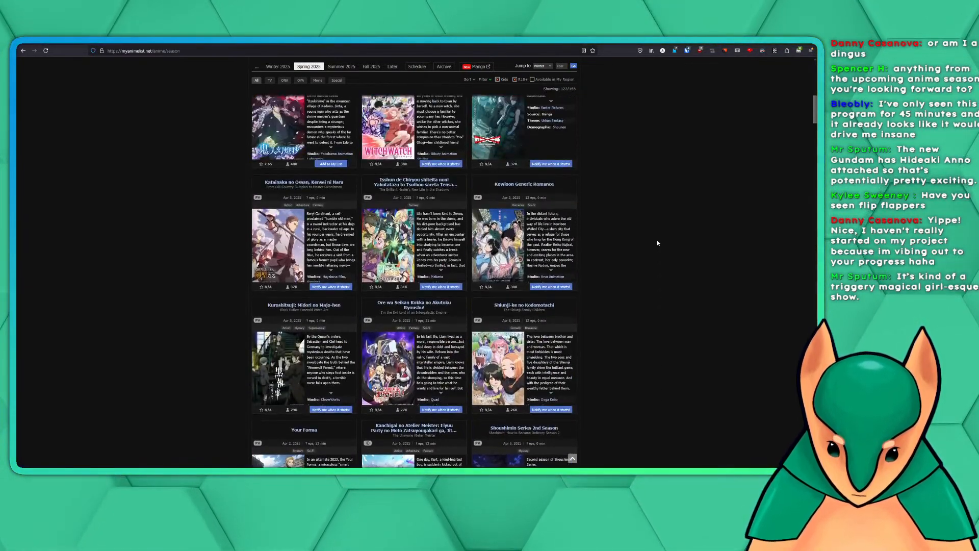
pyautogui.scroll(10, 658, 243)
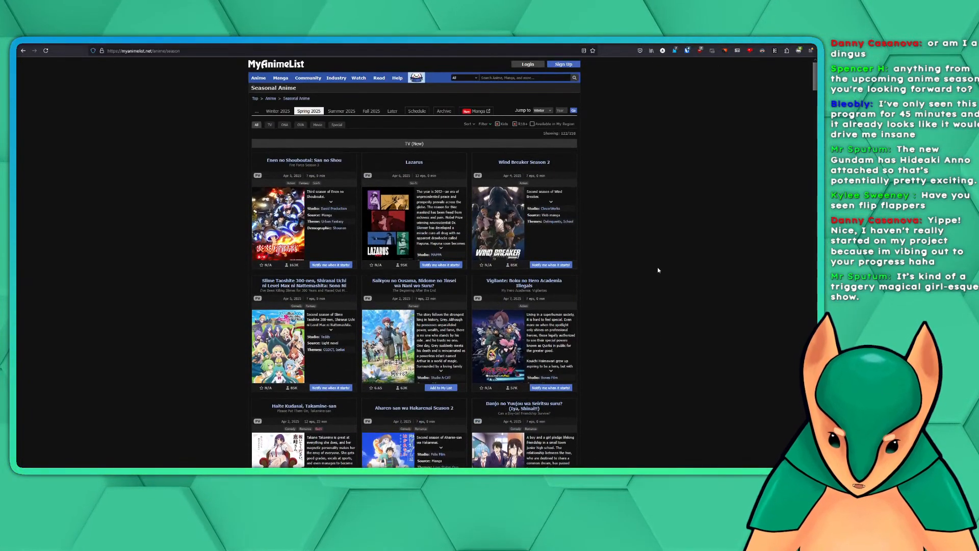
pyautogui.scroll(-4, 636, 235)
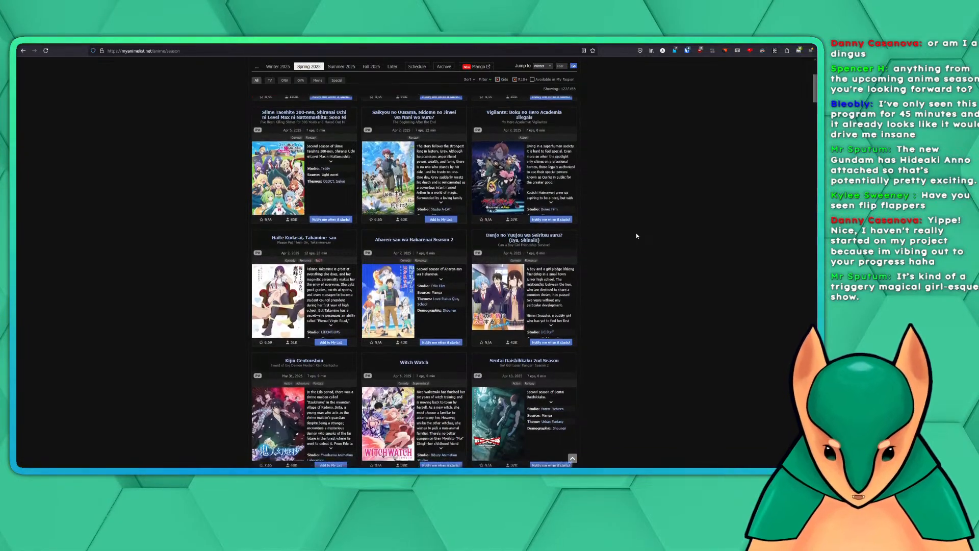
pyautogui.scroll(-4, 636, 236)
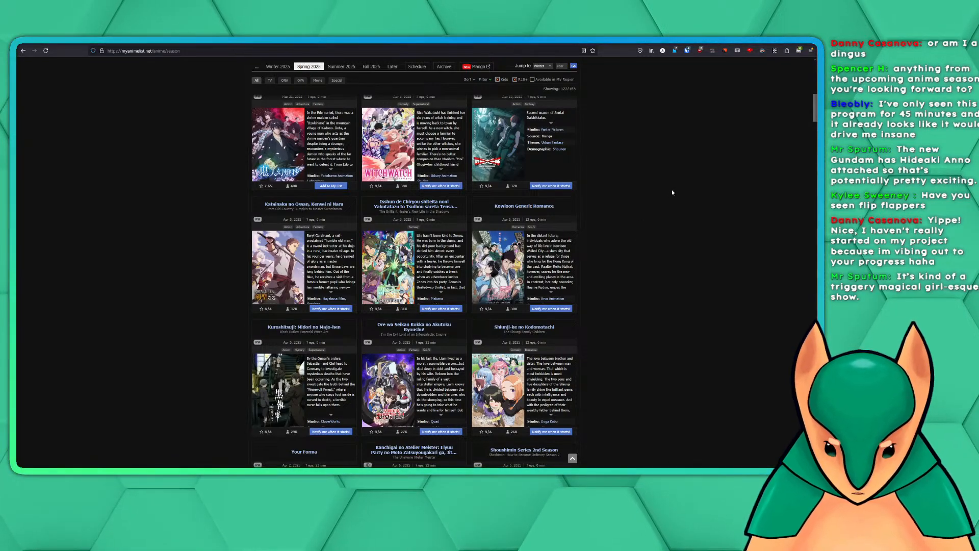
pyautogui.scroll(10, 662, 199)
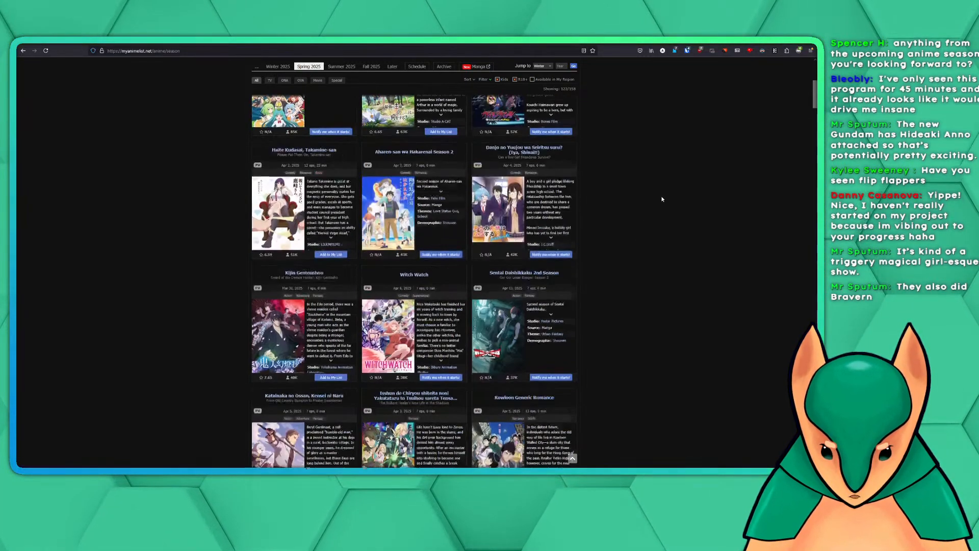
pyautogui.scroll(1, 660, 201)
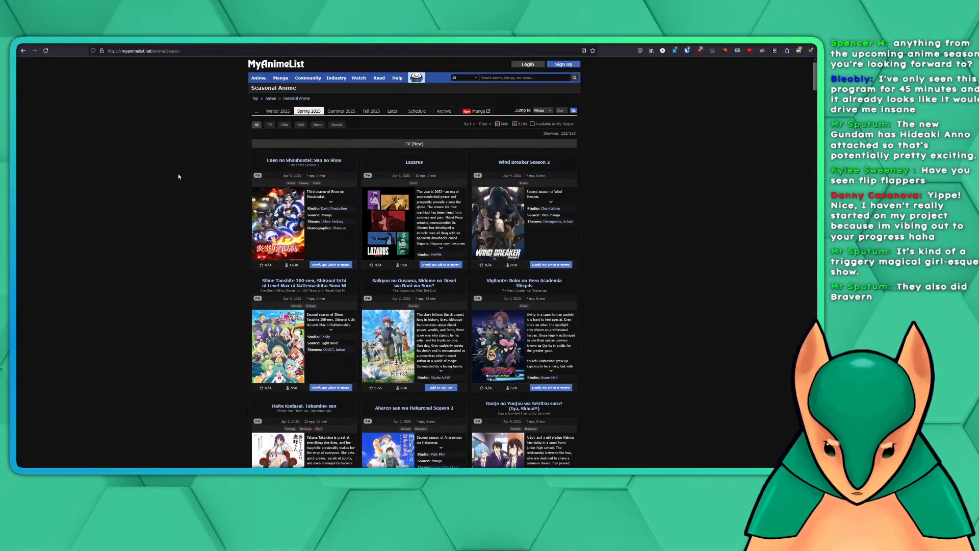
# Switch back to the cat drawing in the animation program and select the outstretched leg's paw stroke in the matching frame
pyautogui.hotkey('alt', 'Tab')
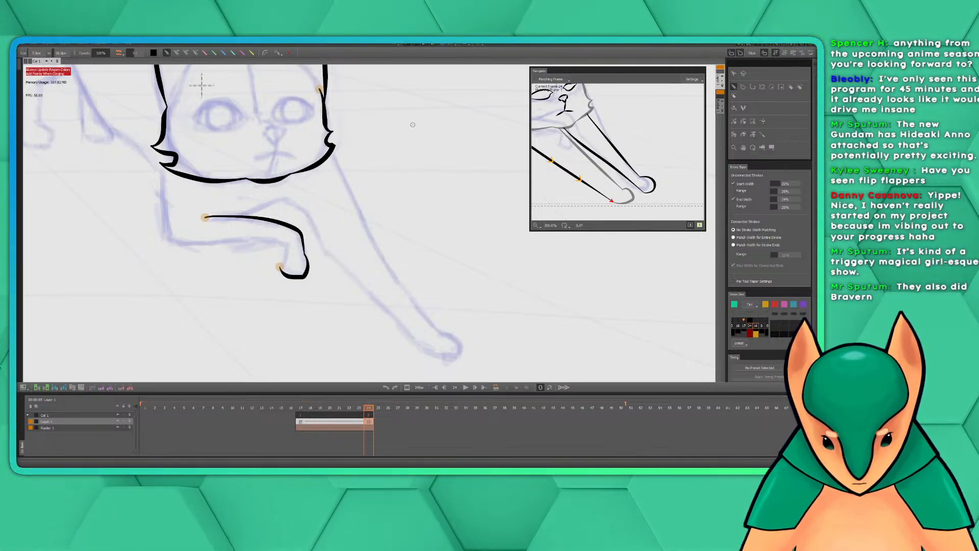
pyautogui.press('space')
pyautogui.moveTo(407, 179)
pyautogui.mouseDown()
pyautogui.moveTo(434, 203)
pyautogui.moveTo(403, 157)
pyautogui.moveTo(417, 201)
pyautogui.mouseUp()
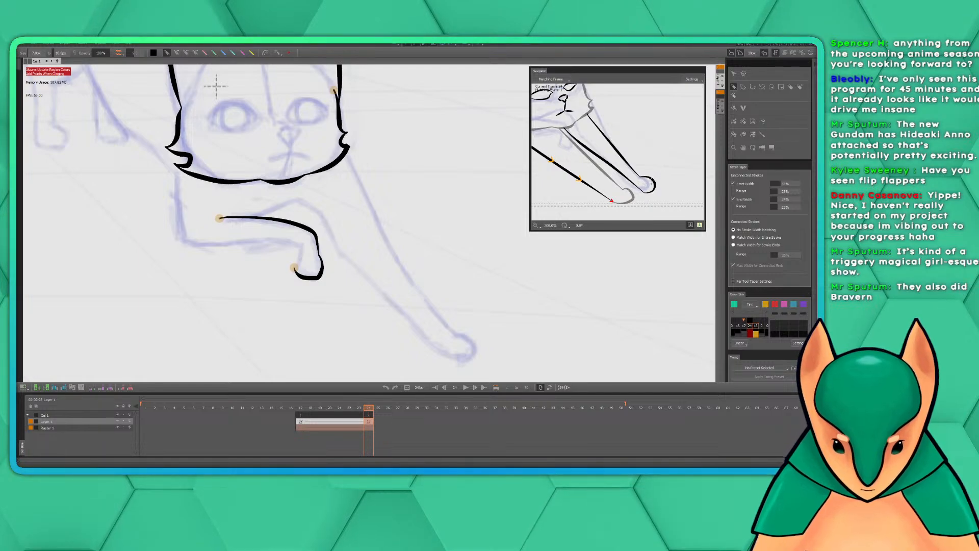
pyautogui.click(734, 73)
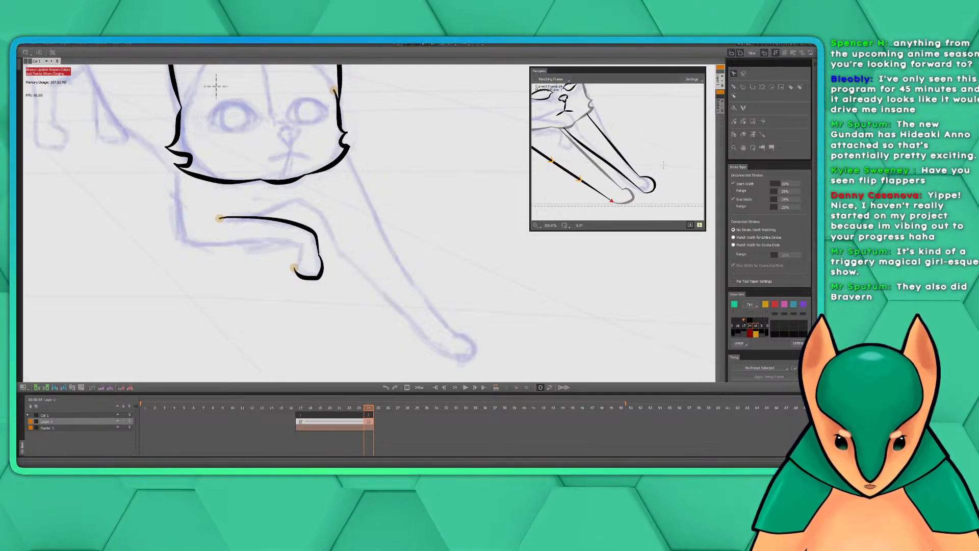
pyautogui.click(648, 185)
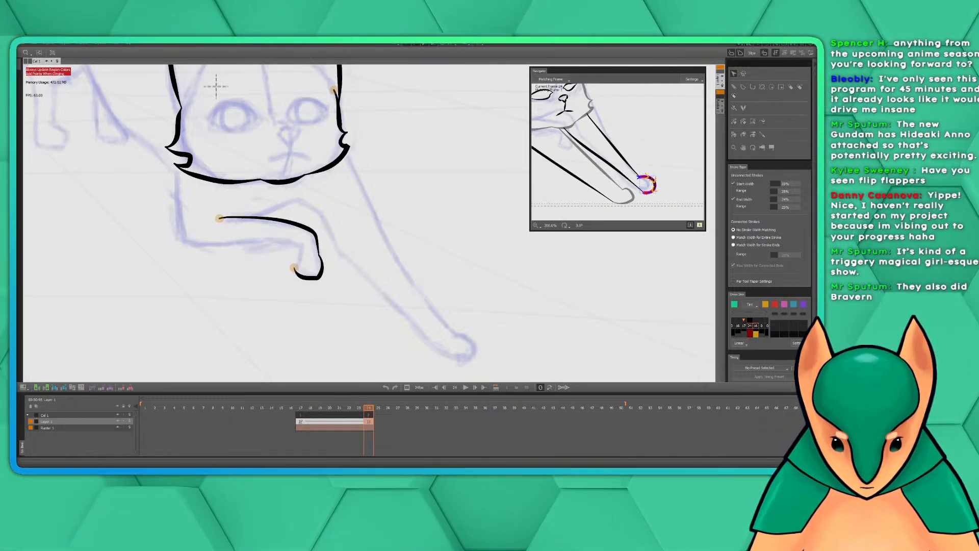
pyautogui.rightClick(650, 179)
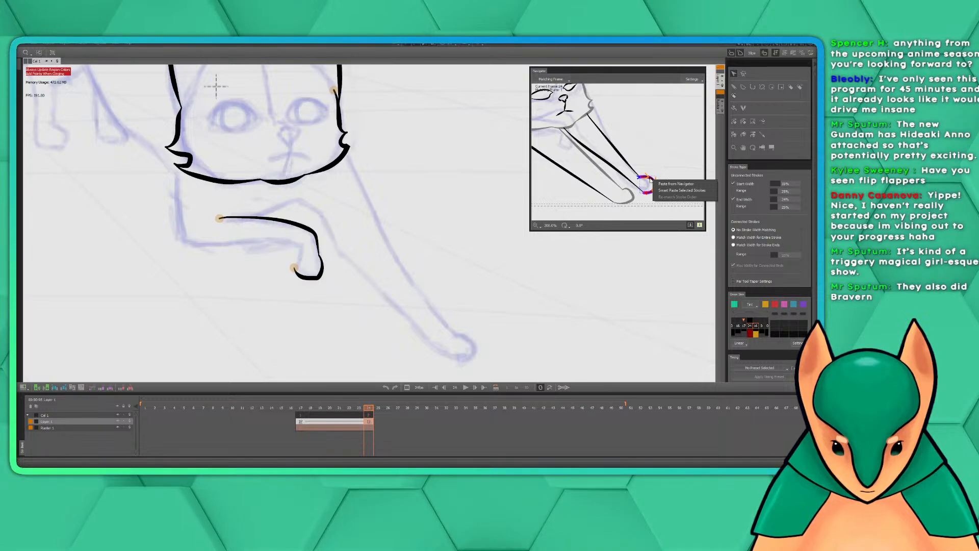
pyautogui.click(647, 79)
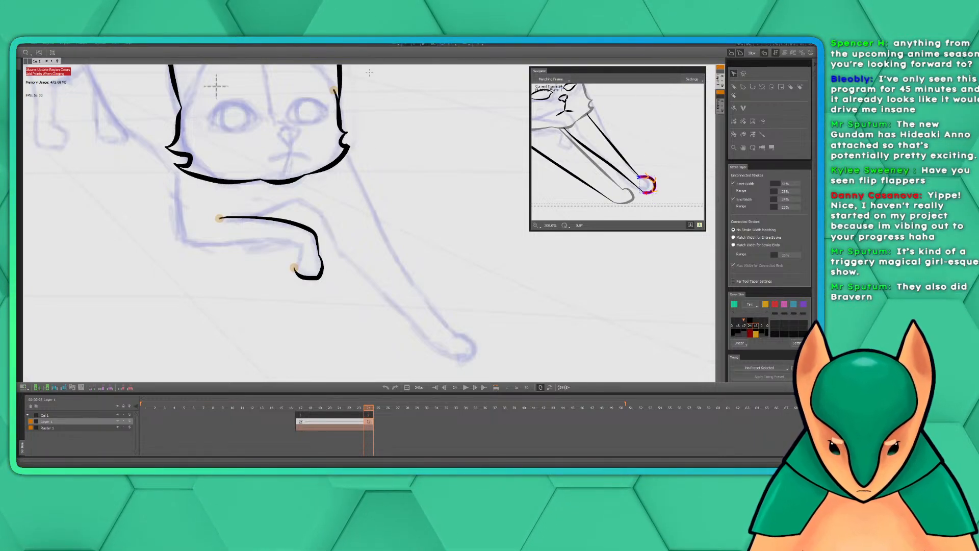
# Undo the folded front leg's upper edge and paw stroke, then the whole inked head outline at frame 24
pyautogui.hotkey('ctrl', 'z')
pyautogui.hotkey('ctrl', 'z')
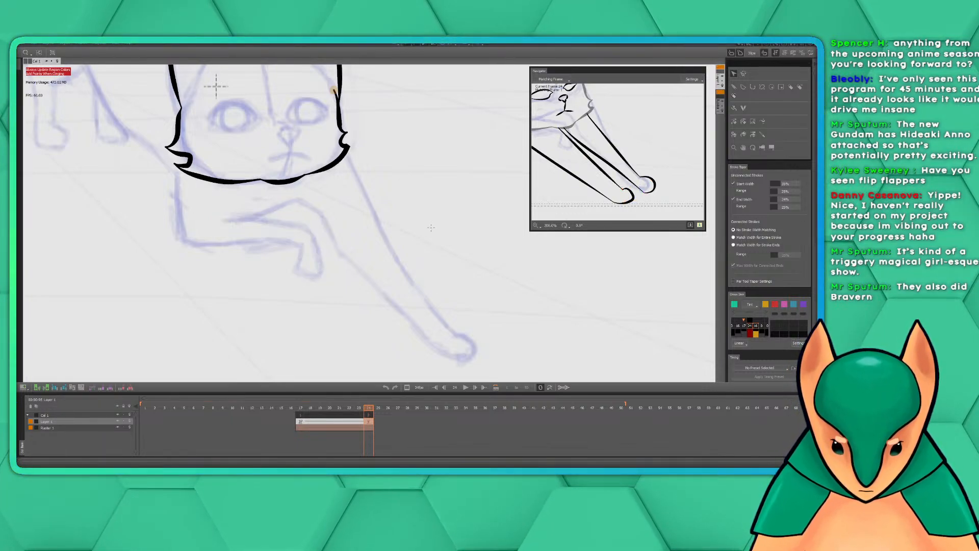
pyautogui.hotkey('ctrl', 'z')
pyautogui.hotkey('ctrl', 'z')
pyautogui.hotkey('ctrl', 'z')
pyautogui.hotkey('ctrl', 'z')
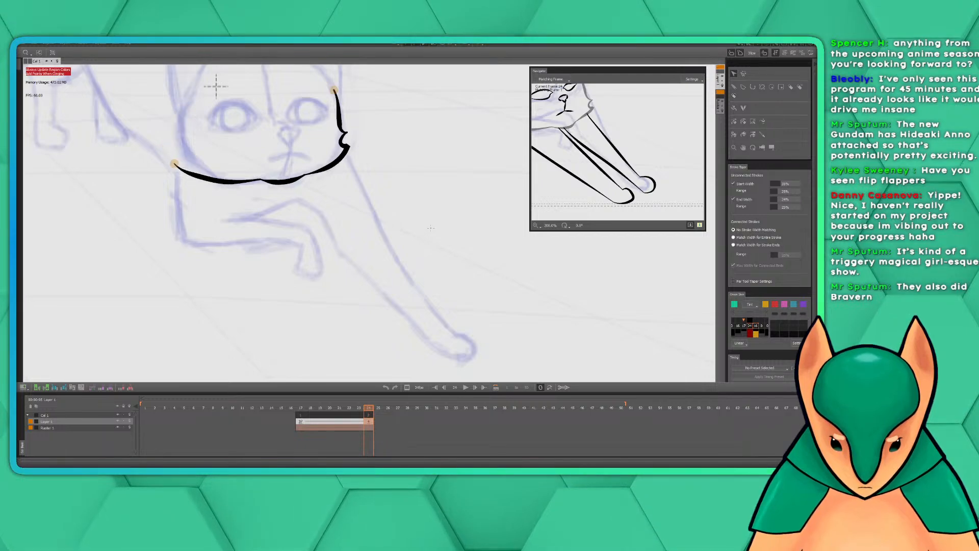
pyautogui.hotkey('ctrl', 'z')
pyautogui.hotkey('ctrl', 'z')
pyautogui.hotkey('ctrl', 'z')
pyautogui.hotkey('ctrl', 'z')
pyautogui.hotkey('ctrl', 'z')
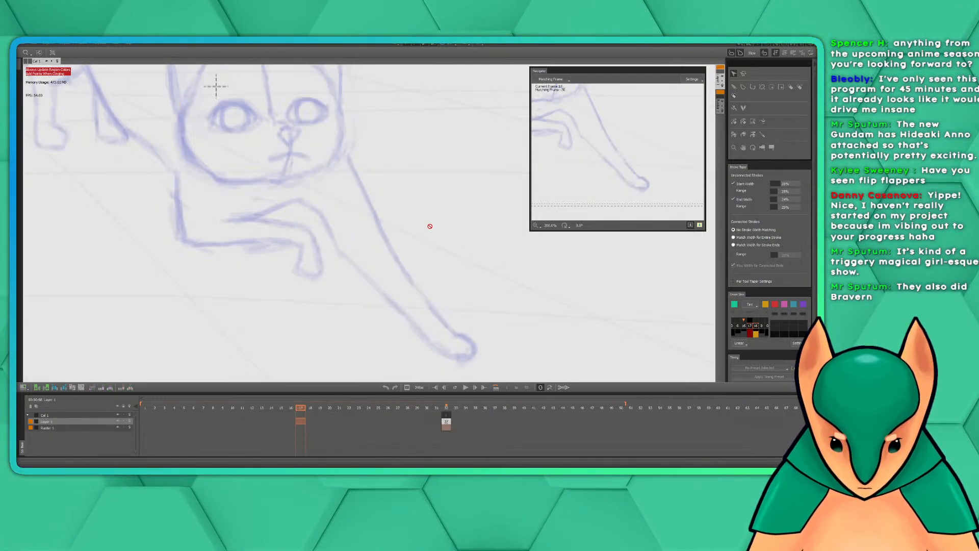
# Redo the inked head outline at frame 24, covering the chin, both cheek tufts and the sides of the face
pyautogui.hotkey('ctrl', 'y')
pyautogui.hotkey('ctrl', 'y')
pyautogui.hotkey('ctrl', 'y')
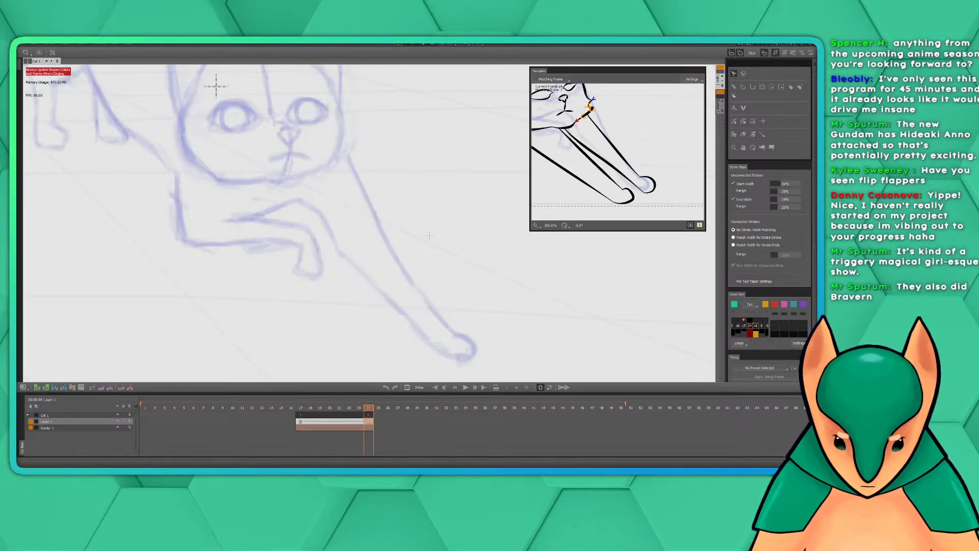
pyautogui.hotkey('ctrl', 'y')
pyautogui.hotkey('ctrl', 'y')
pyautogui.hotkey('ctrl', 'y')
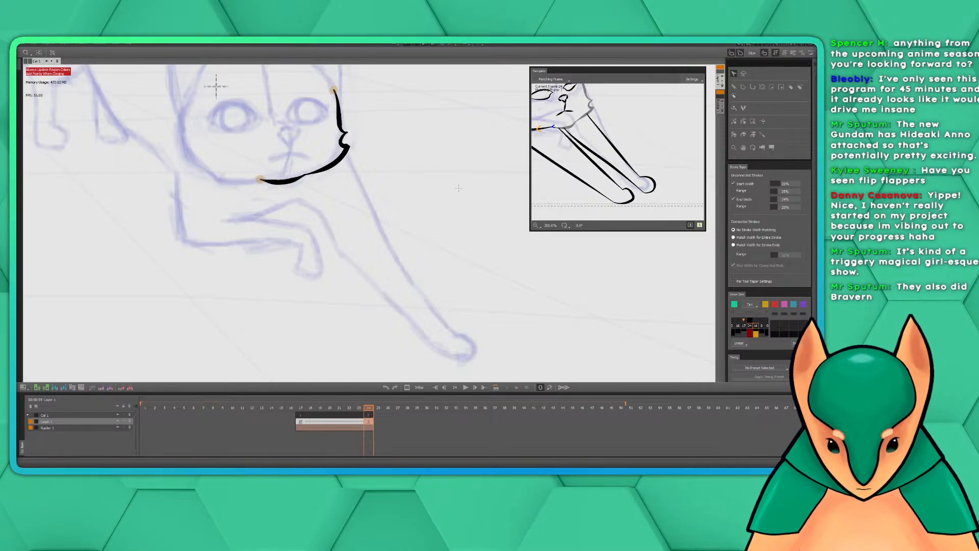
pyautogui.hotkey('ctrl', 'y')
pyautogui.moveTo(556, 136); pyautogui.dragTo(638, 187)
pyautogui.hotkey('ctrl', 'y')
pyautogui.hotkey('ctrl', 'y')
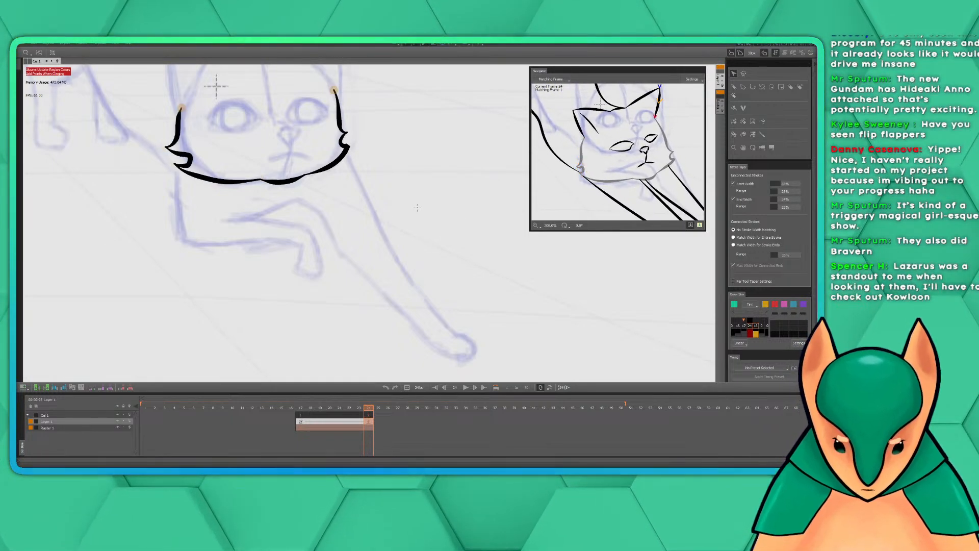
# Redo the outer edge stroke of the ear above the outstretched leg and check the head against the rough sketch
pyautogui.hotkey('ctrl', 'y')
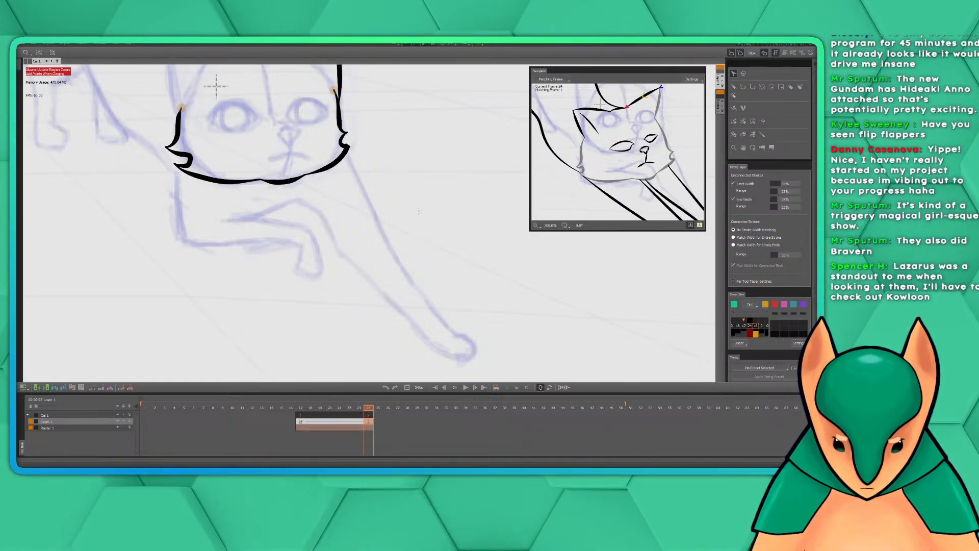
pyautogui.moveTo(389, 149)
pyautogui.mouseDown()
pyautogui.moveTo(475, 291)
pyautogui.moveTo(466, 298)
pyautogui.mouseUp()
pyautogui.press('space')
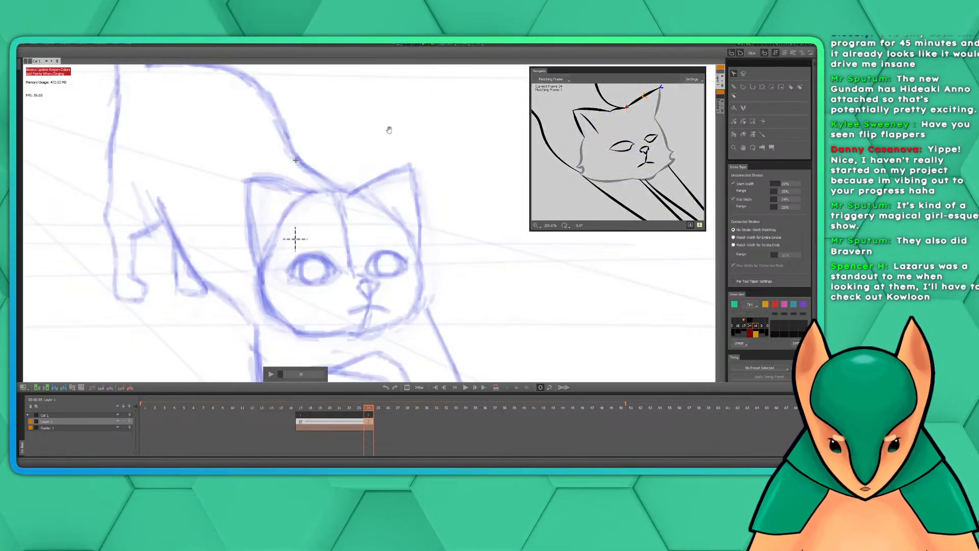
pyautogui.click(359, 409)
pyautogui.click(369, 408)
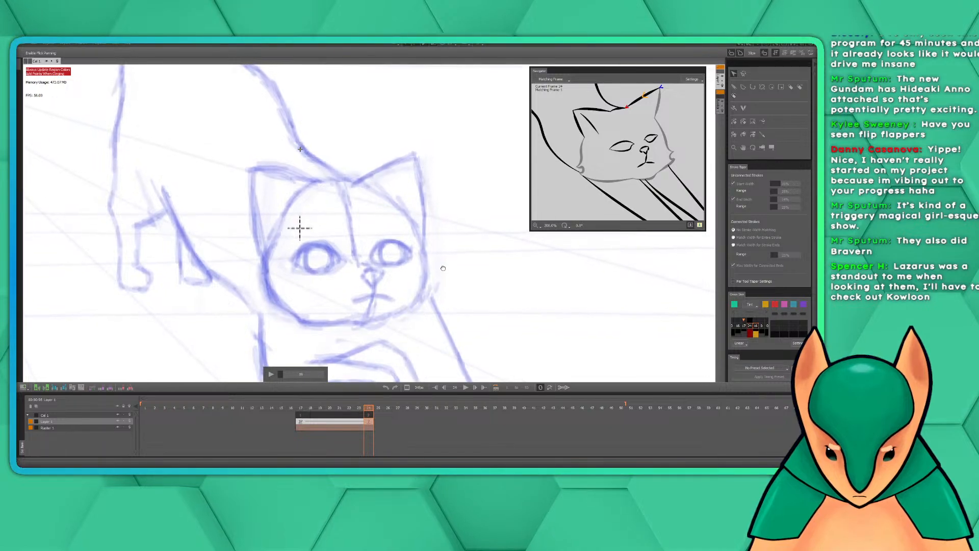
pyautogui.moveTo(444, 268)
pyautogui.mouseDown()
pyautogui.moveTo(453, 255)
pyautogui.moveTo(452, 262)
pyautogui.mouseUp()
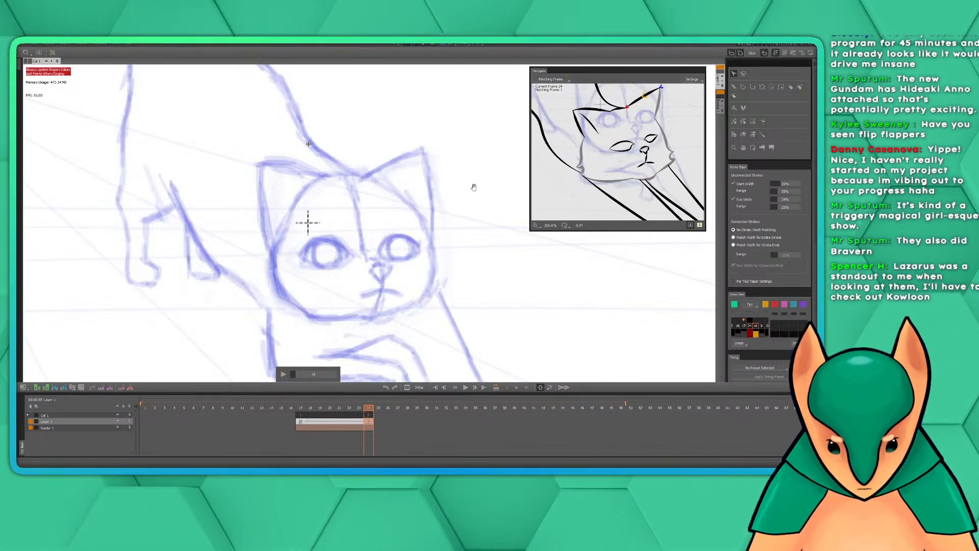
pyautogui.moveTo(478, 213); pyautogui.dragTo(411, 165)
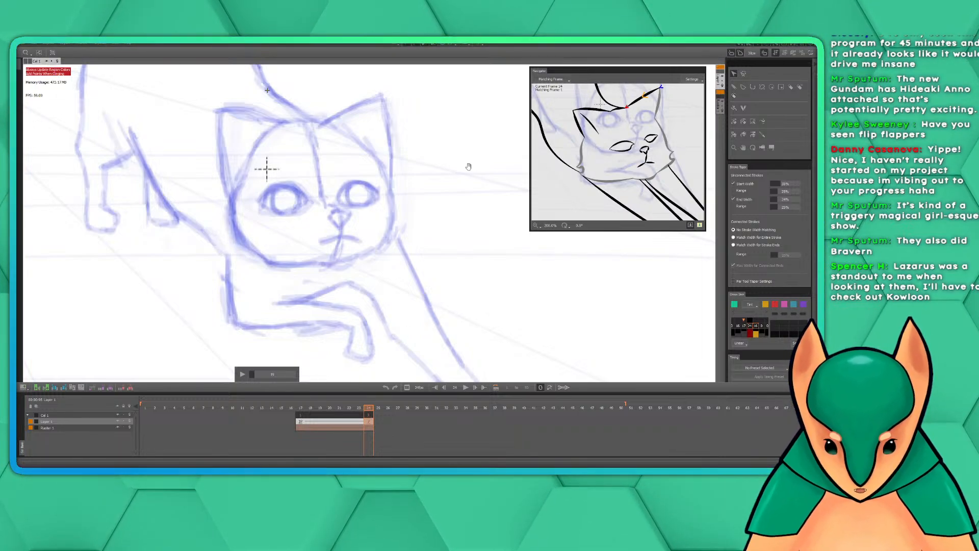
# Ink the remaining inner edge of that ear and both edges of the opposite ear at frame 24
pyautogui.click(735, 87)
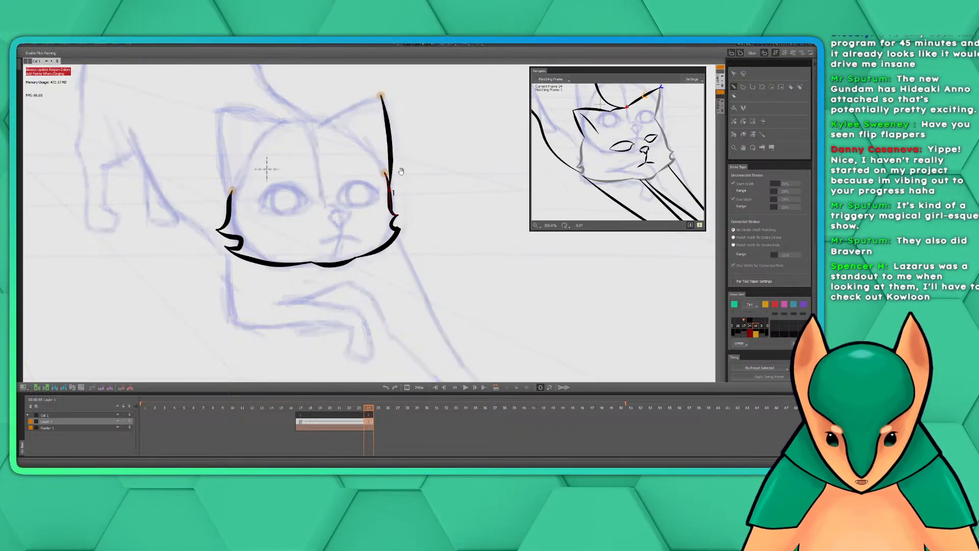
pyautogui.moveTo(267, 169)
pyautogui.mouseDown()
pyautogui.moveTo(356, 231)
pyautogui.moveTo(343, 247)
pyautogui.mouseUp()
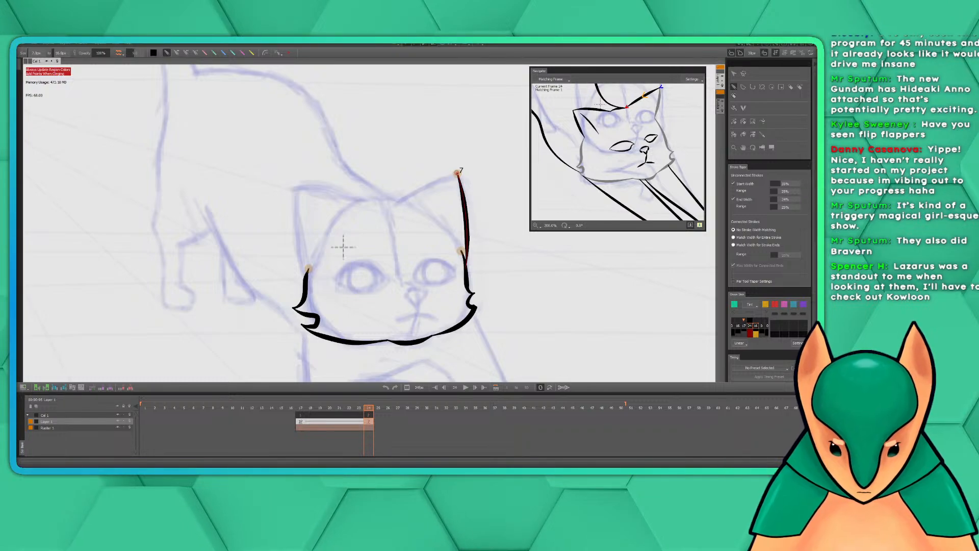
pyautogui.hotkey('ctrl', 'z')
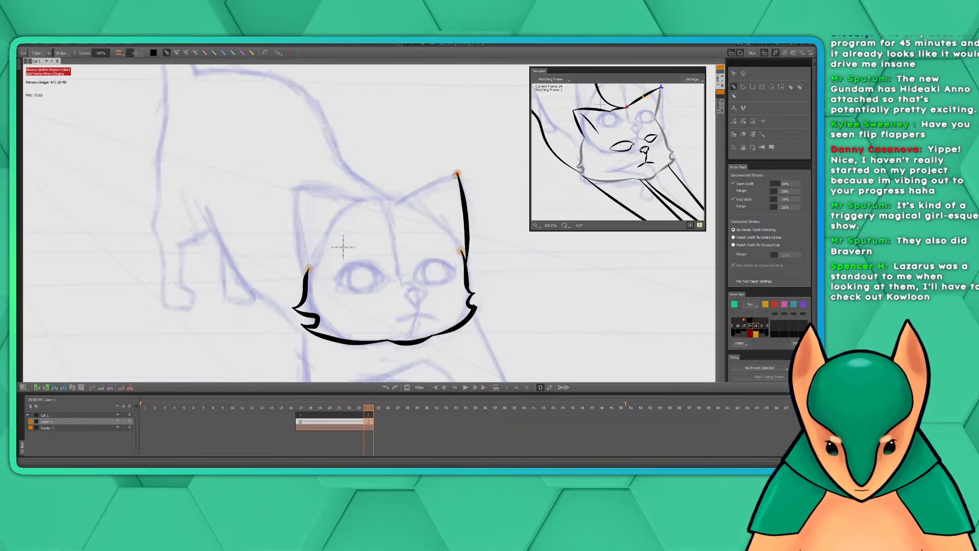
pyautogui.moveTo(458, 173); pyautogui.dragTo(397, 199)
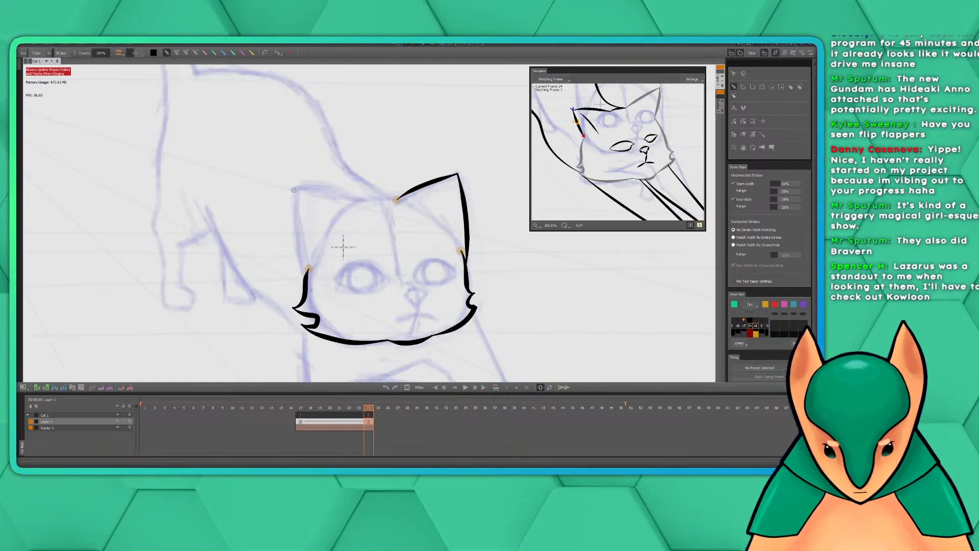
pyautogui.moveTo(303, 260); pyautogui.dragTo(307, 267)
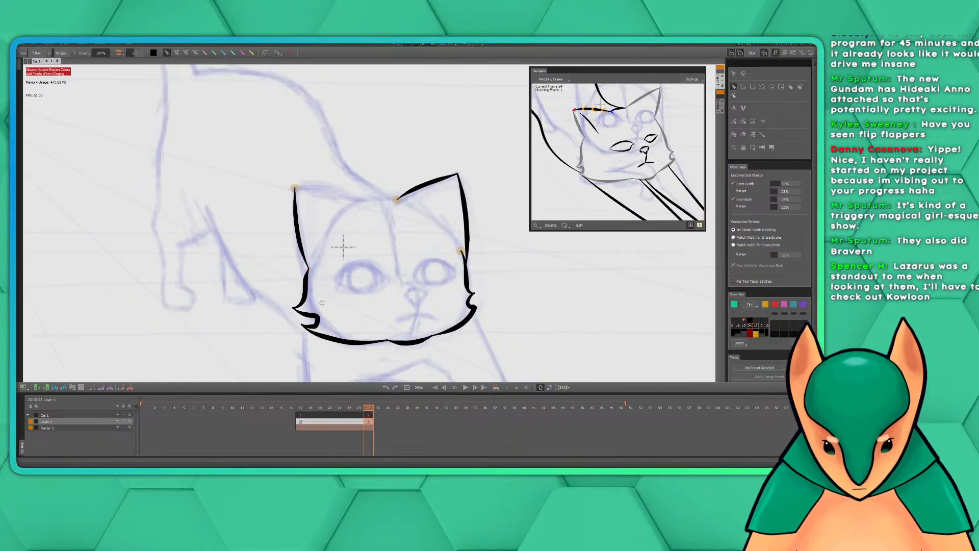
pyautogui.moveTo(361, 200); pyautogui.dragTo(319, 189)
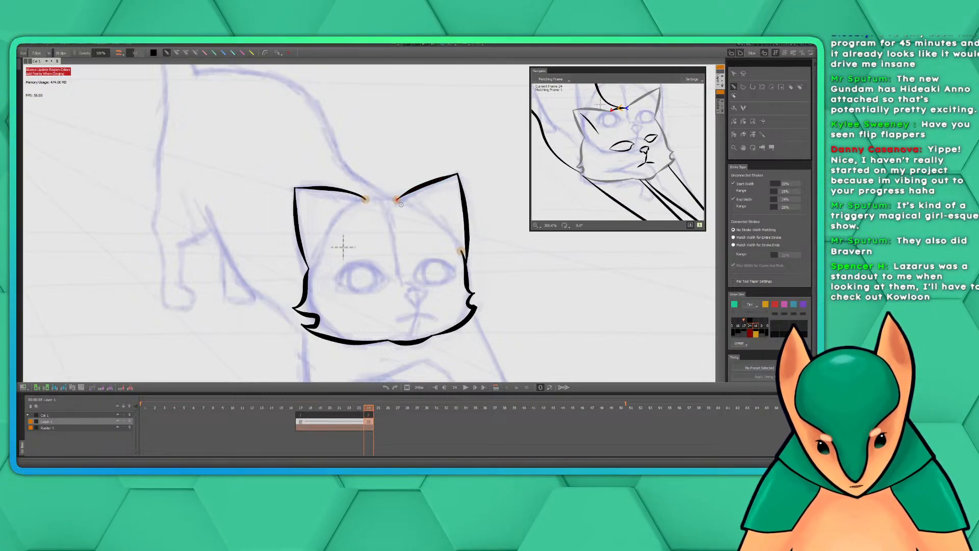
# Ink the short crown line joining the two ears across the top of the head
pyautogui.moveTo(397, 200); pyautogui.dragTo(366, 199)
pyautogui.hotkey('ctrl', 'z')
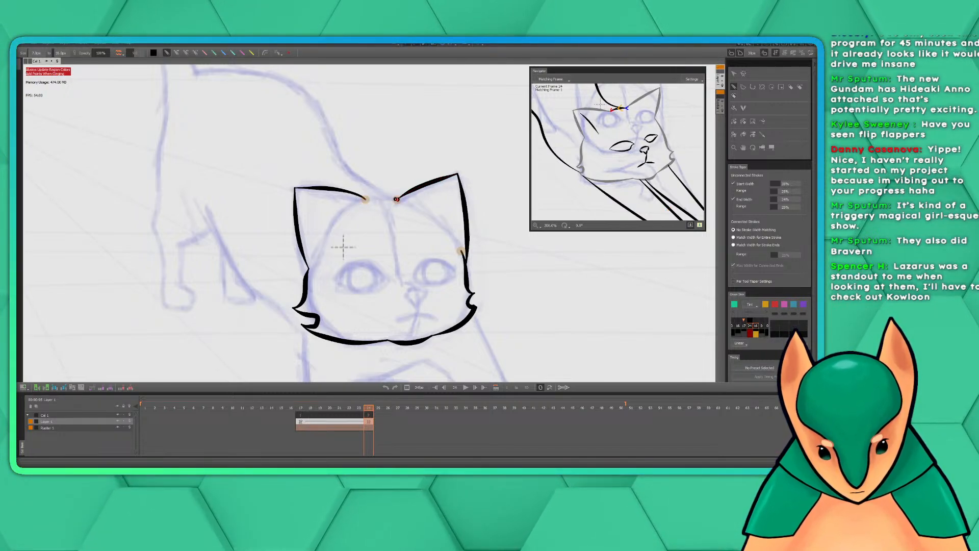
pyautogui.hotkey('ctrl', 'y')
pyautogui.hotkey('ctrl', 'z')
pyautogui.moveTo(402, 197); pyautogui.dragTo(365, 198)
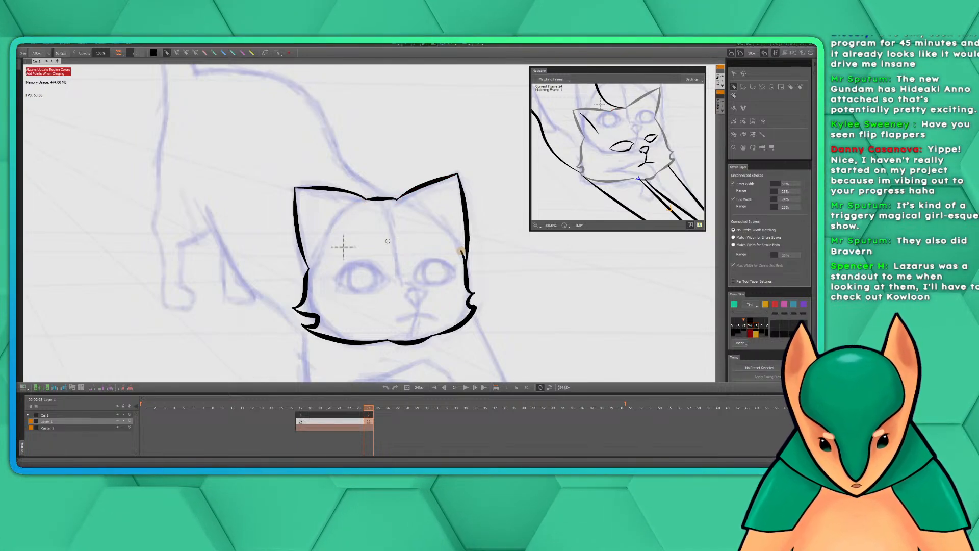
# Ink the upper edge of the folded front leg below the chin as one smooth curved stroke
pyautogui.moveTo(488, 181)
pyautogui.mouseDown()
pyautogui.moveTo(512, 234)
pyautogui.moveTo(492, 191)
pyautogui.mouseUp()
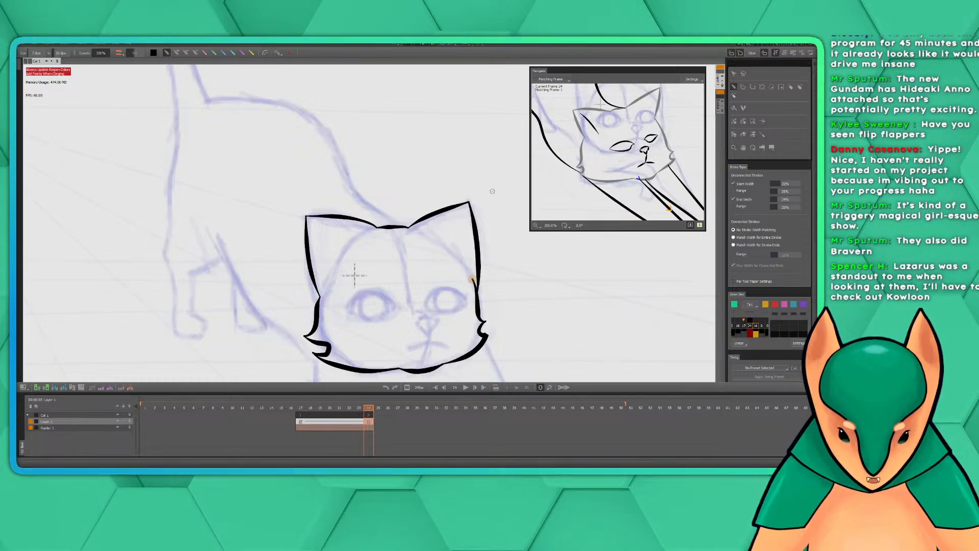
pyautogui.moveTo(441, 253); pyautogui.dragTo(432, 191)
pyautogui.scroll(-2, 456, 202)
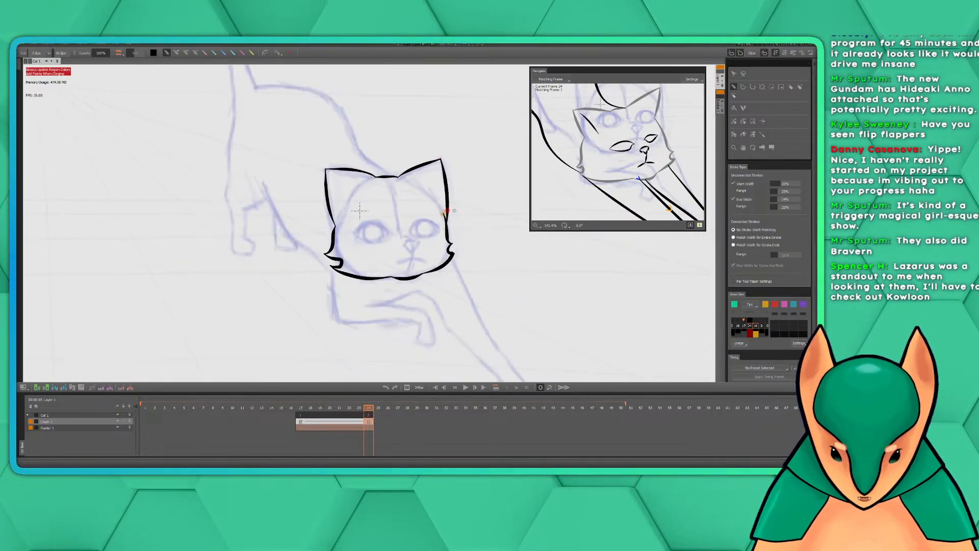
pyautogui.moveTo(453, 173)
pyautogui.mouseDown()
pyautogui.moveTo(470, 228)
pyautogui.moveTo(458, 219)
pyautogui.moveTo(508, 210)
pyautogui.moveTo(490, 232)
pyautogui.moveTo(421, 213)
pyautogui.moveTo(402, 106)
pyautogui.moveTo(411, 145)
pyautogui.mouseUp()
pyautogui.moveTo(315, 241)
pyautogui.mouseDown()
pyautogui.moveTo(367, 240)
pyautogui.moveTo(382, 256)
pyautogui.moveTo(382, 286)
pyautogui.mouseUp()
pyautogui.hotkey('ctrl', 'z')
pyautogui.moveTo(639, 177); pyautogui.dragTo(569, 99)
pyautogui.moveTo(316, 241)
pyautogui.mouseDown()
pyautogui.moveTo(367, 247)
pyautogui.moveTo(381, 268)
pyautogui.mouseUp()
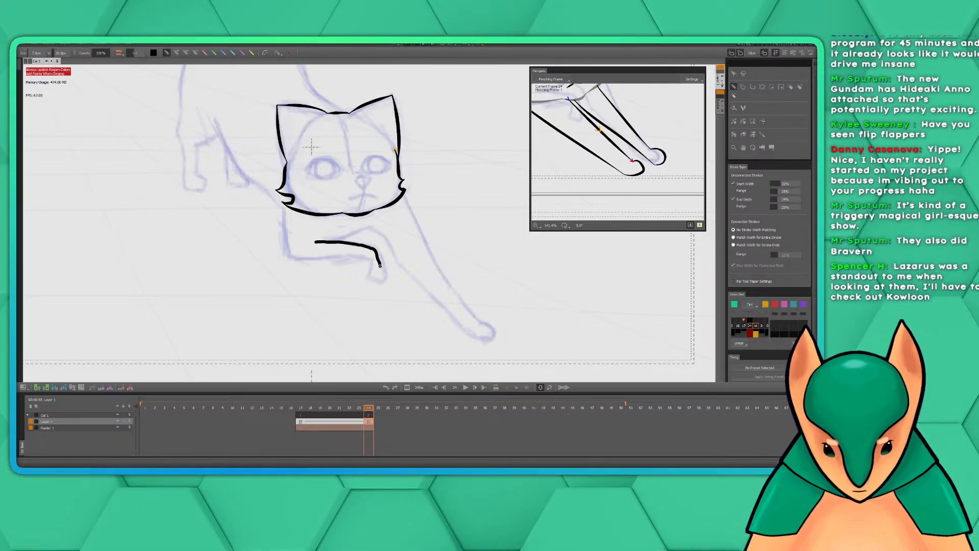
pyautogui.hotkey('ctrl', 'z')
pyautogui.moveTo(315, 241)
pyautogui.mouseDown()
pyautogui.moveTo(368, 242)
pyautogui.moveTo(385, 271)
pyautogui.mouseUp()
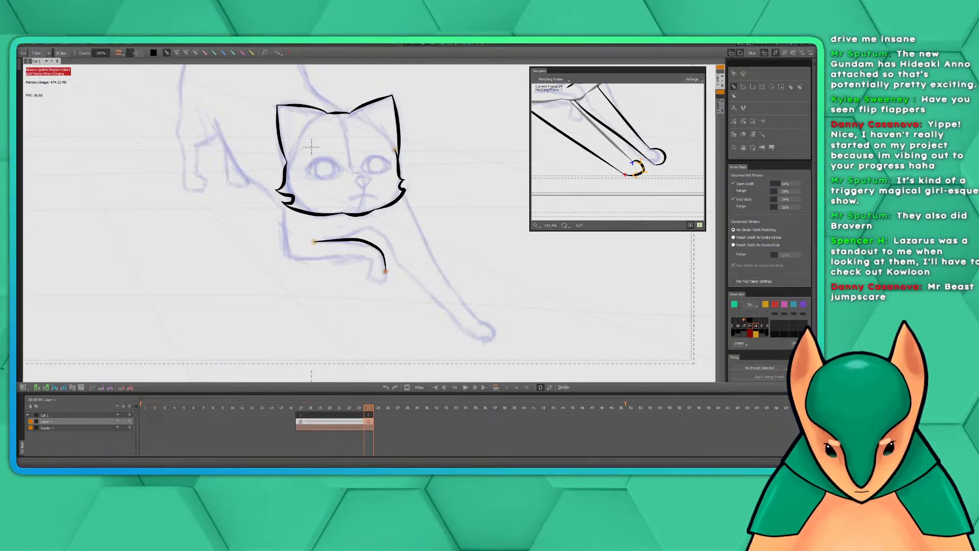
# Ink the folded leg's rounded paw and its underside, carrying the line up the chest to the cheek tuft
pyautogui.moveTo(386, 270)
pyautogui.mouseDown()
pyautogui.moveTo(374, 284)
pyautogui.moveTo(371, 260)
pyautogui.mouseUp()
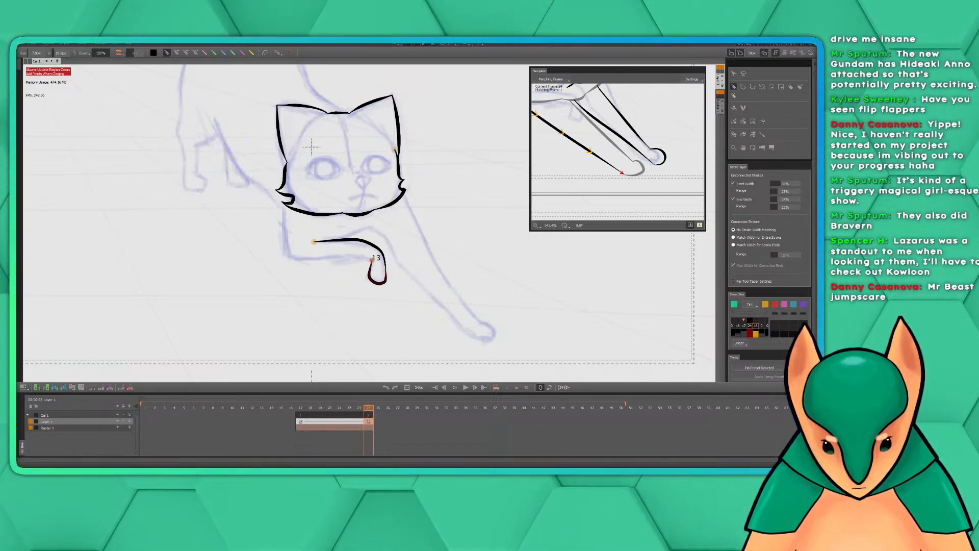
pyautogui.moveTo(560, 107); pyautogui.dragTo(616, 154)
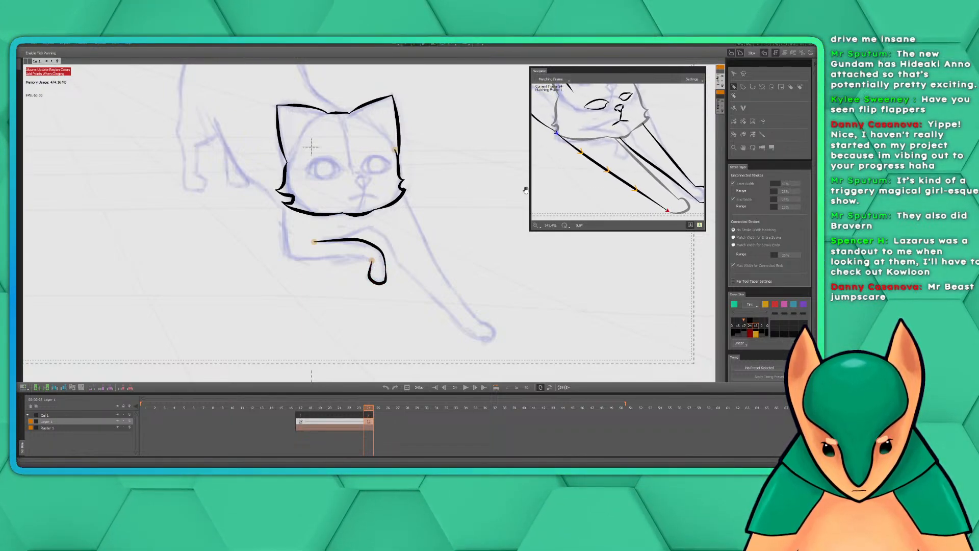
pyautogui.moveTo(373, 261)
pyautogui.mouseDown()
pyautogui.moveTo(293, 257)
pyautogui.moveTo(282, 211)
pyautogui.mouseUp()
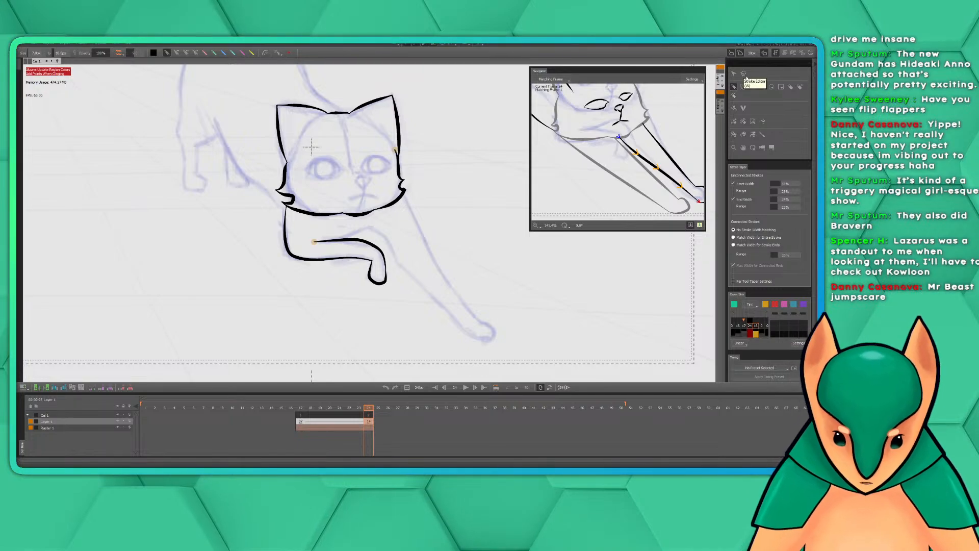
# Pick the eraser for cleaning up the inked strokes
pyautogui.click(735, 96)
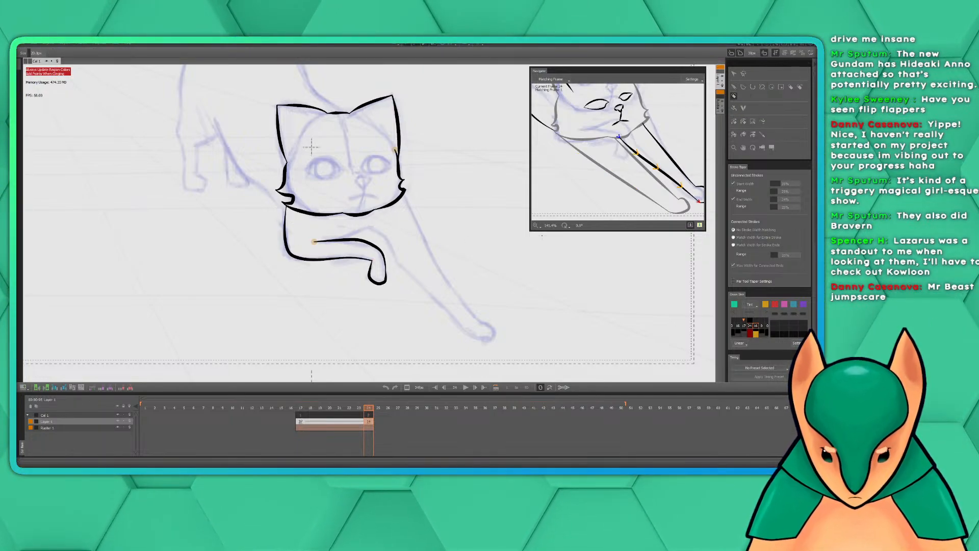
pyautogui.click(791, 87)
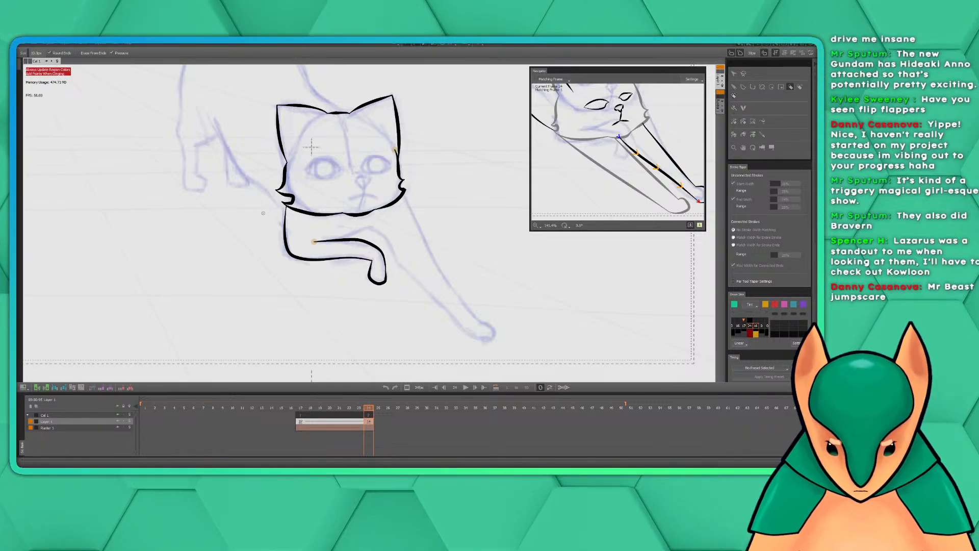
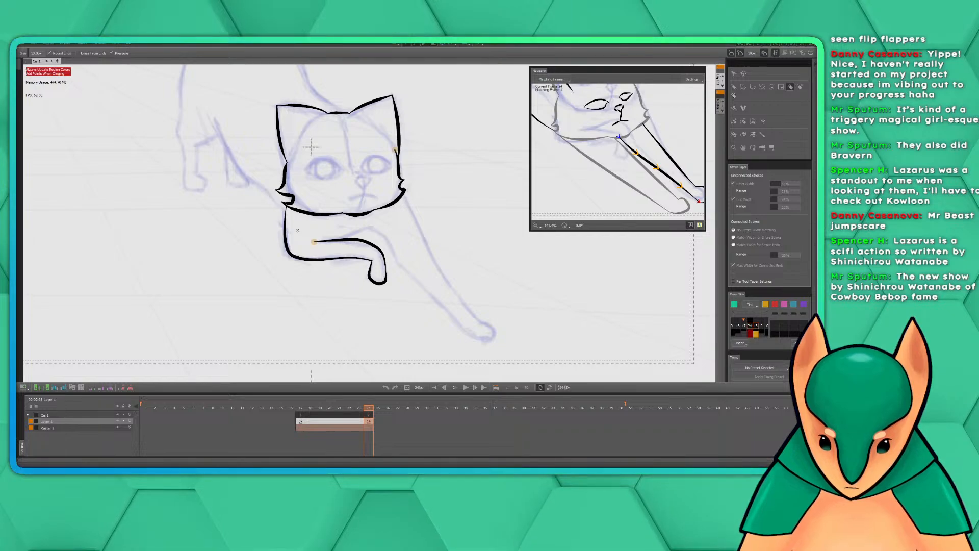
# Switch back to the stroke drawing tool to continue inking the cat's front legs
pyautogui.click(734, 86)
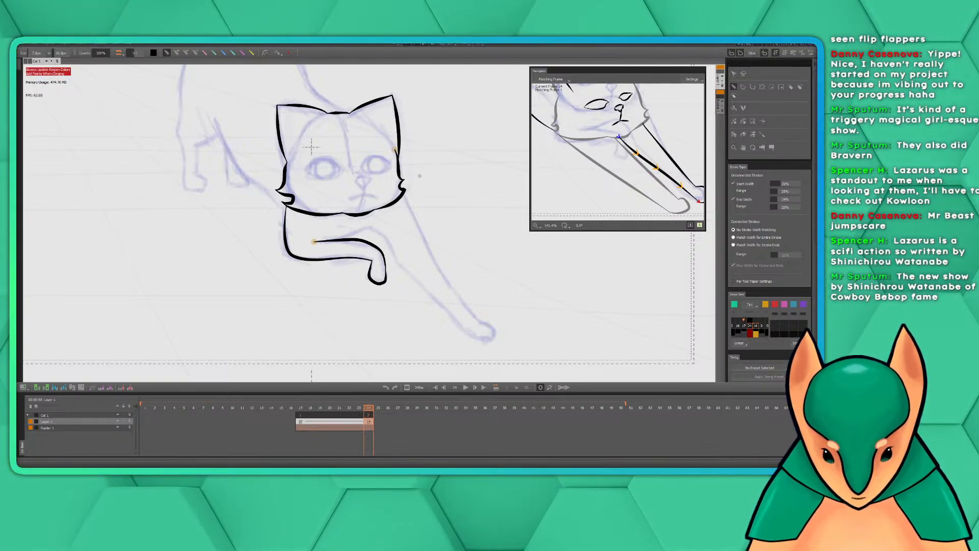
pyautogui.moveTo(420, 176)
pyautogui.mouseDown()
pyautogui.moveTo(528, 260)
pyautogui.moveTo(493, 238)
pyautogui.mouseUp()
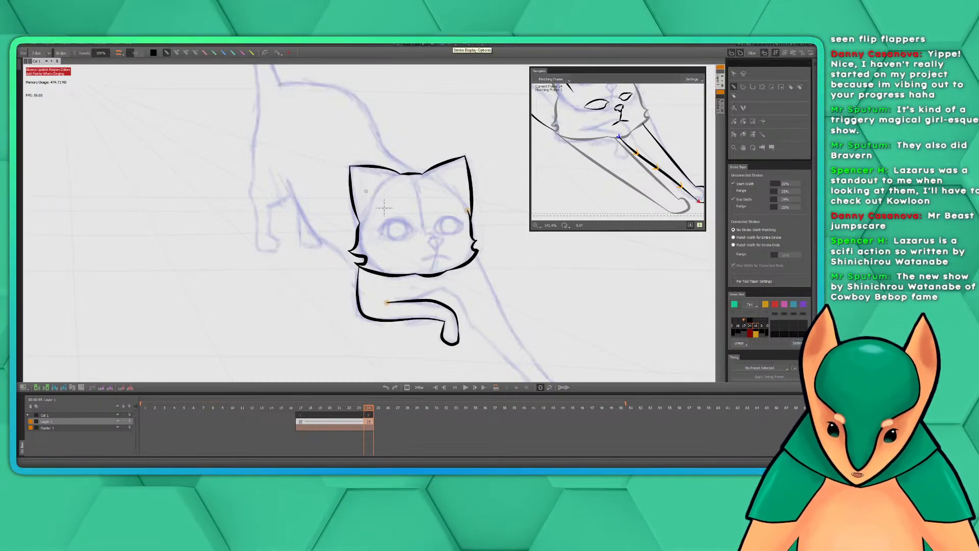
pyautogui.moveTo(384, 207); pyautogui.dragTo(412, 240)
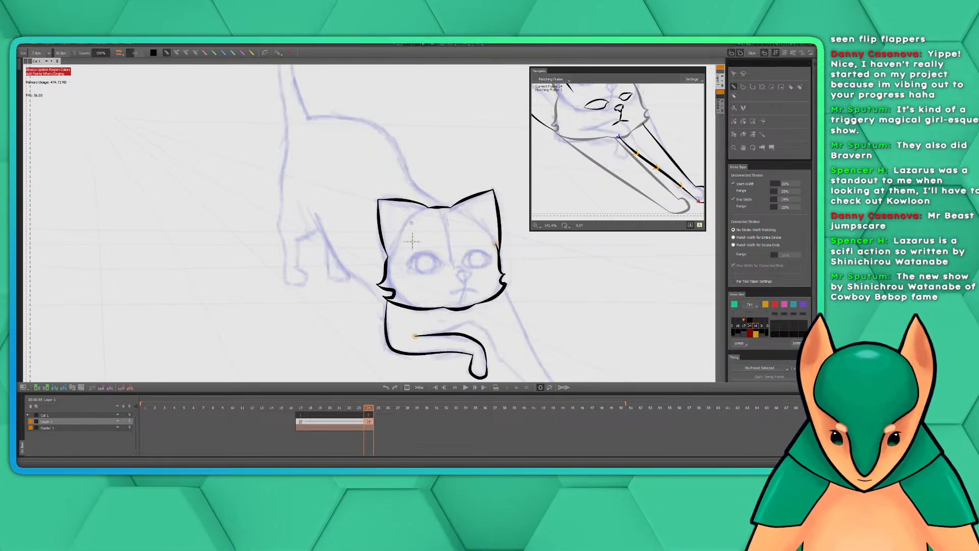
# Try to ink the inner edge of the outstretched front leg, starting from the folded leg's upper edge
pyautogui.moveTo(475, 285)
pyautogui.mouseDown()
pyautogui.moveTo(429, 276)
pyautogui.moveTo(389, 229)
pyautogui.mouseUp()
pyautogui.moveTo(328, 243)
pyautogui.mouseDown()
pyautogui.moveTo(356, 231)
pyautogui.moveTo(378, 242)
pyautogui.moveTo(389, 266)
pyautogui.moveTo(472, 342)
pyautogui.mouseUp()
pyautogui.hotkey('ctrl', 'z')
pyautogui.press('space')
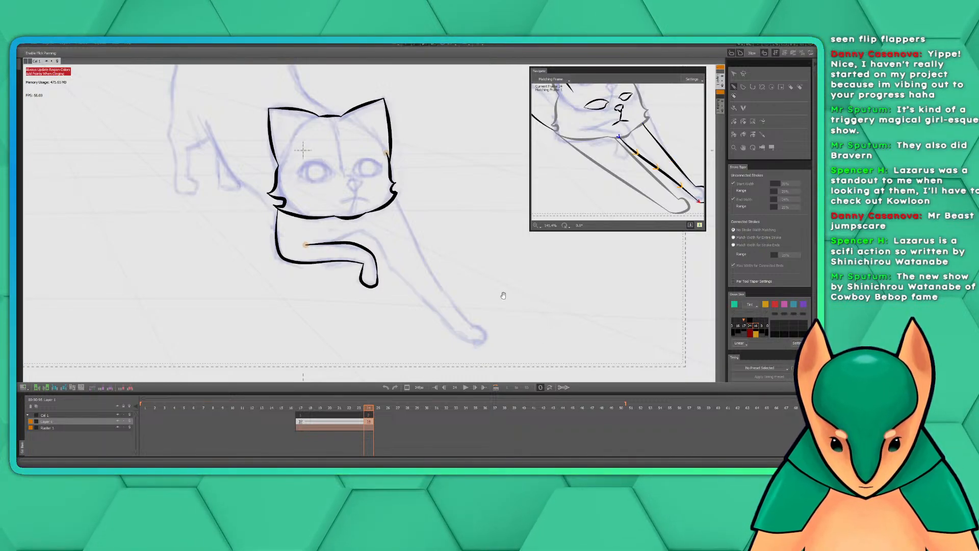
pyautogui.moveTo(497, 294); pyautogui.dragTo(424, 278)
pyautogui.moveTo(625, 159); pyautogui.dragTo(589, 144)
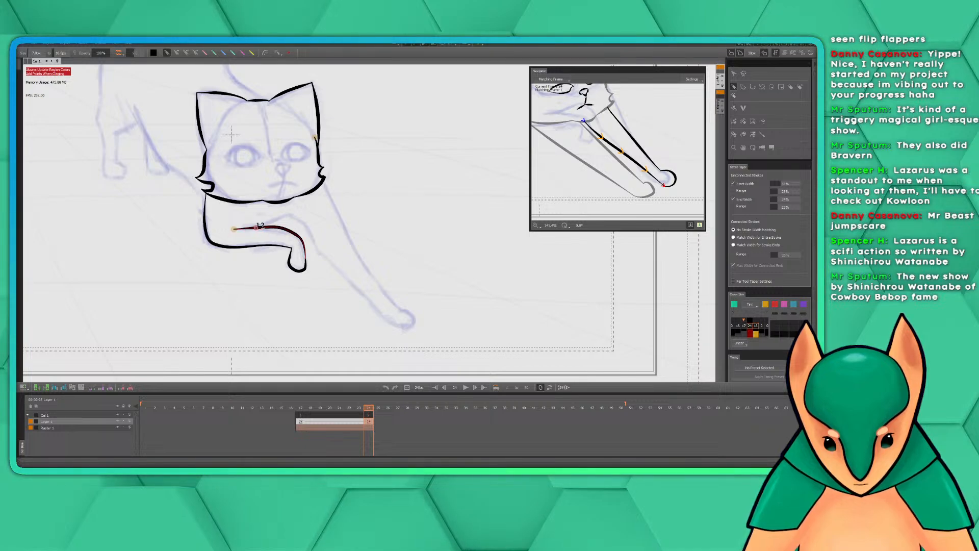
pyautogui.moveTo(256, 228)
pyautogui.mouseDown()
pyautogui.moveTo(288, 212)
pyautogui.moveTo(295, 219)
pyautogui.mouseUp()
pyautogui.hotkey('ctrl', 'z')
# Ink the inner edge of the outstretched front leg, branching off the folded leg and running down to the paw
pyautogui.hotkey('ctrl', 'z')
pyautogui.hotkey('ctrl', 'z')
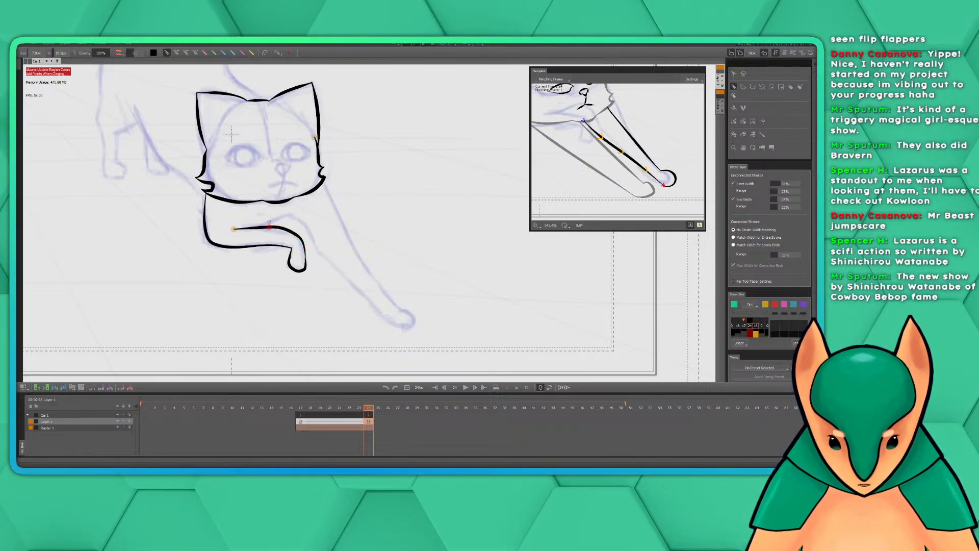
pyautogui.moveTo(250, 228)
pyautogui.mouseDown()
pyautogui.moveTo(288, 215)
pyautogui.moveTo(282, 227)
pyautogui.moveTo(249, 228)
pyautogui.moveTo(289, 214)
pyautogui.moveTo(305, 225)
pyautogui.moveTo(403, 331)
pyautogui.mouseUp()
pyautogui.hotkey('ctrl', 'z')
pyautogui.moveTo(443, 244); pyautogui.dragTo(461, 275)
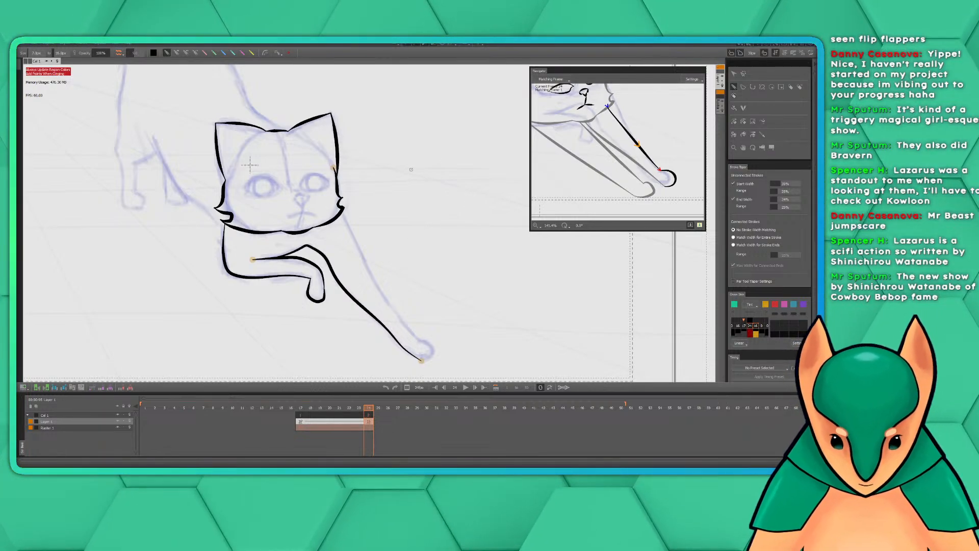
# Ink the outstretched leg's outer edge from the cheek tuft down, and close its end with a rounded paw
pyautogui.moveTo(434, 213); pyautogui.dragTo(428, 185)
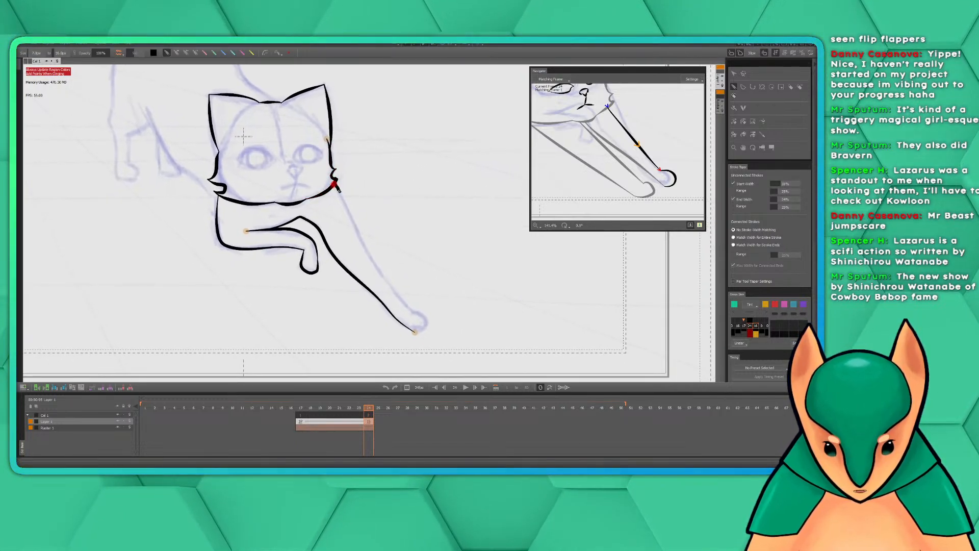
pyautogui.moveTo(338, 189)
pyautogui.mouseDown()
pyautogui.moveTo(393, 286)
pyautogui.moveTo(430, 317)
pyautogui.moveTo(416, 333)
pyautogui.mouseUp()
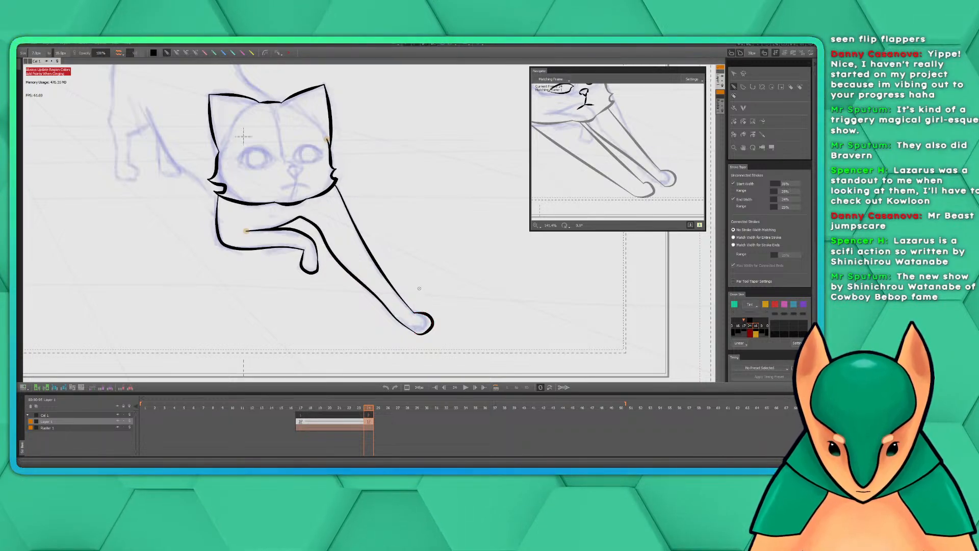
pyautogui.hotkey('ctrl', 'z')
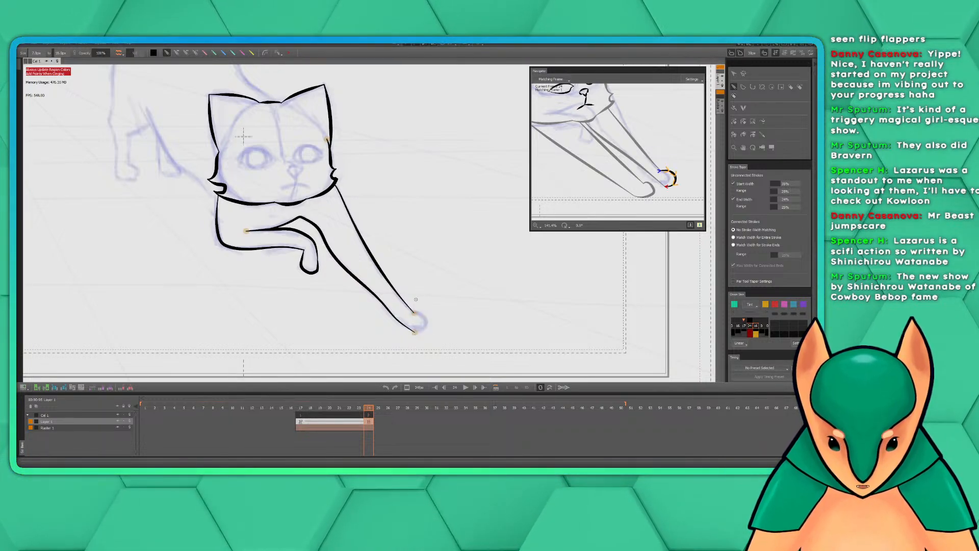
pyautogui.moveTo(413, 312)
pyautogui.mouseDown()
pyautogui.moveTo(428, 315)
pyautogui.moveTo(416, 333)
pyautogui.moveTo(430, 323)
pyautogui.moveTo(415, 333)
pyautogui.mouseUp()
pyautogui.hotkey('ctrl', 'z')
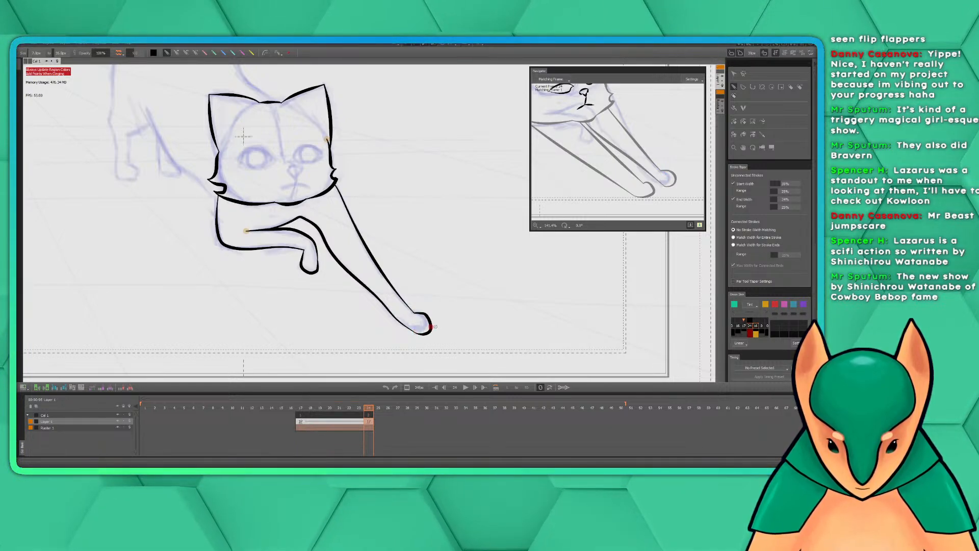
# Try to ink the line of the back from between the ears up to the base of the tail
pyautogui.moveTo(426, 221); pyautogui.dragTo(495, 287)
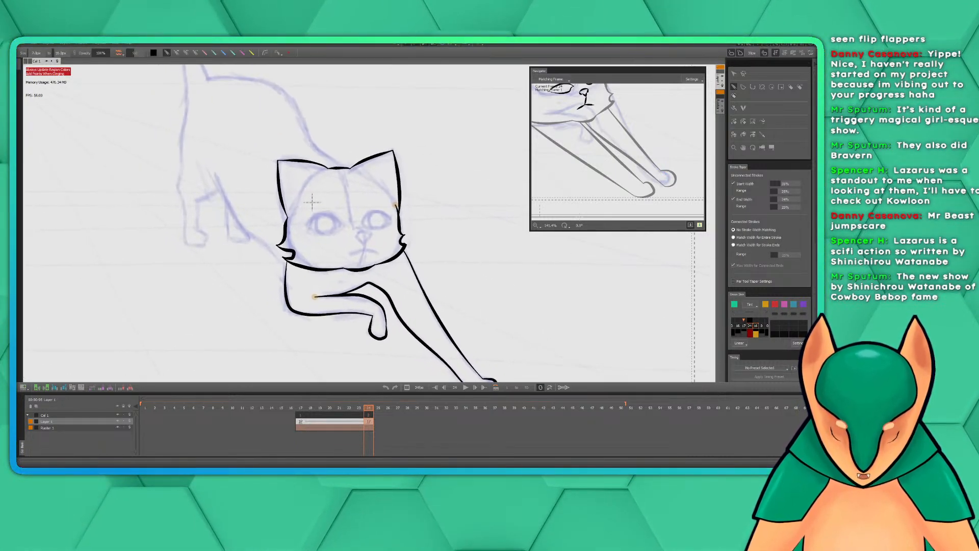
pyautogui.moveTo(485, 205)
pyautogui.mouseDown()
pyautogui.moveTo(523, 265)
pyautogui.moveTo(447, 139)
pyautogui.moveTo(469, 161)
pyautogui.moveTo(536, 300)
pyautogui.moveTo(647, 359)
pyautogui.mouseUp()
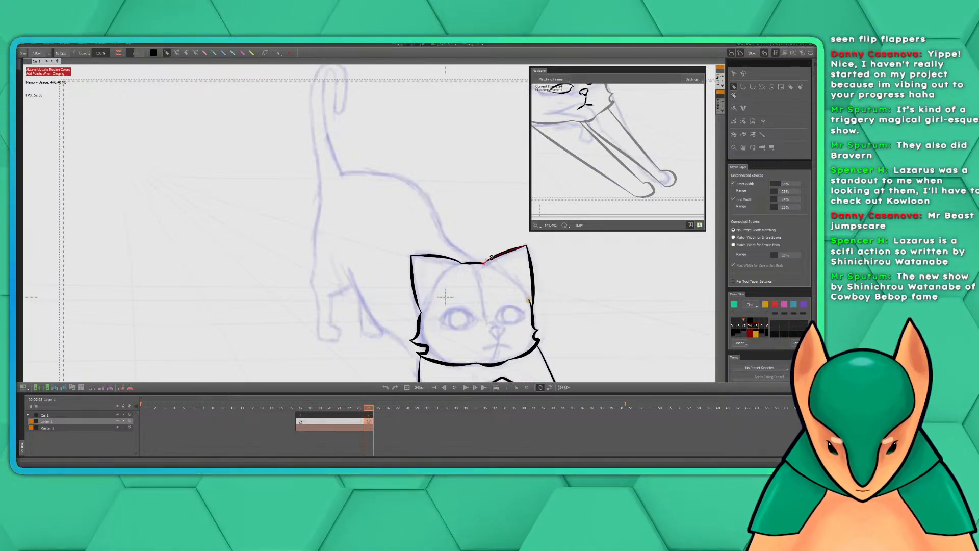
pyautogui.moveTo(487, 260)
pyautogui.mouseDown()
pyautogui.moveTo(447, 236)
pyautogui.moveTo(422, 197)
pyautogui.moveTo(346, 171)
pyautogui.mouseUp()
pyautogui.hotkey('ctrl', 'z')
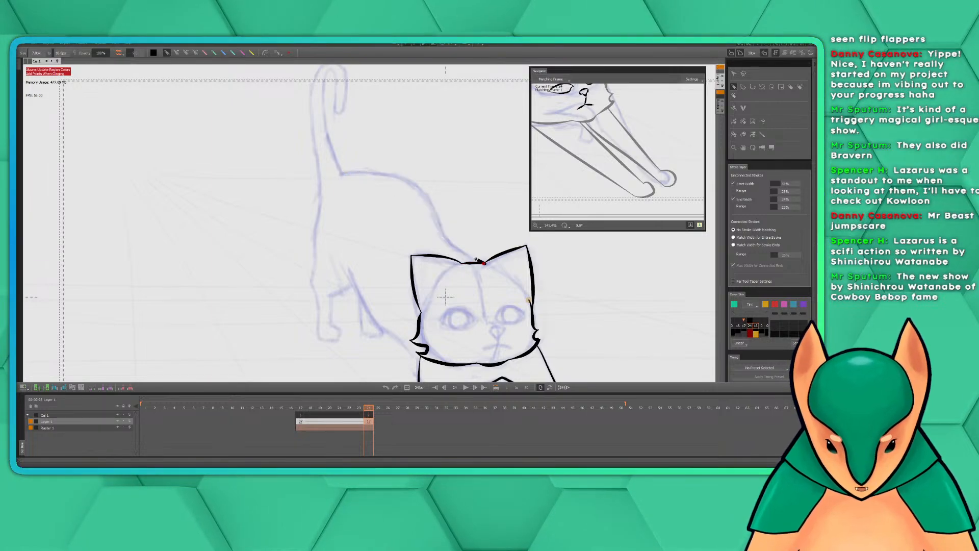
pyautogui.moveTo(484, 263)
pyautogui.mouseDown()
pyautogui.moveTo(445, 237)
pyautogui.moveTo(428, 202)
pyautogui.moveTo(382, 173)
pyautogui.moveTo(337, 171)
pyautogui.mouseUp()
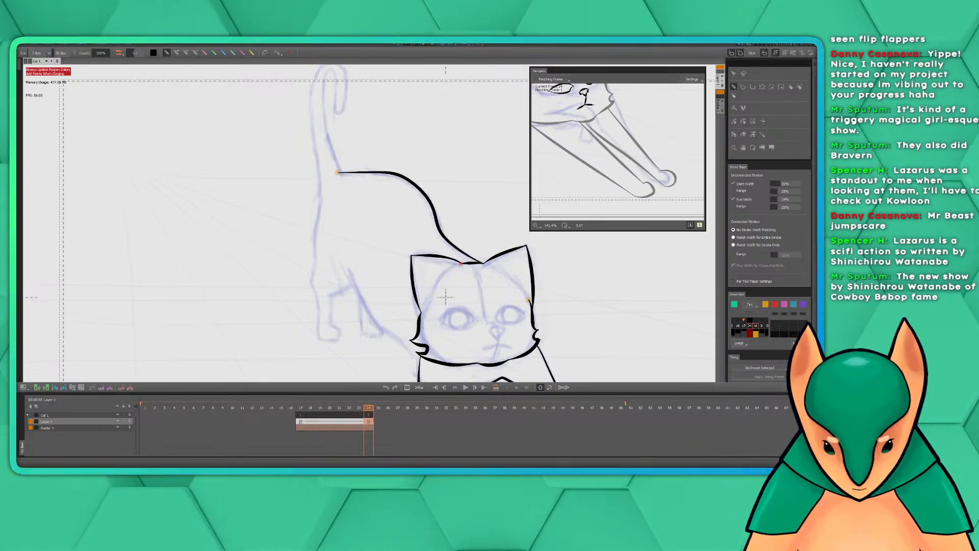
pyautogui.hotkey('ctrl', 'z')
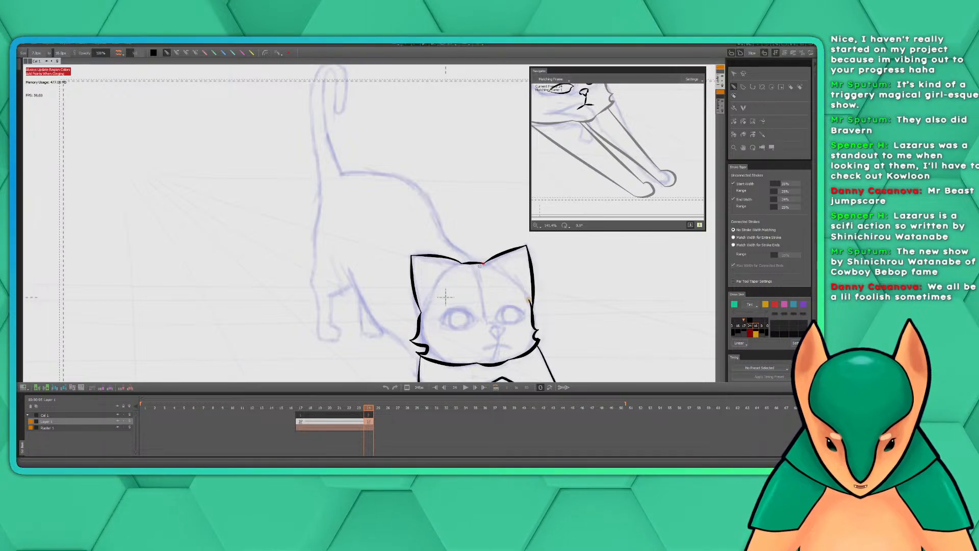
pyautogui.moveTo(477, 261)
pyautogui.mouseDown()
pyautogui.moveTo(412, 187)
pyautogui.moveTo(342, 175)
pyautogui.mouseUp()
pyautogui.hotkey('ctrl', 'z')
pyautogui.moveTo(527, 246); pyautogui.dragTo(490, 259)
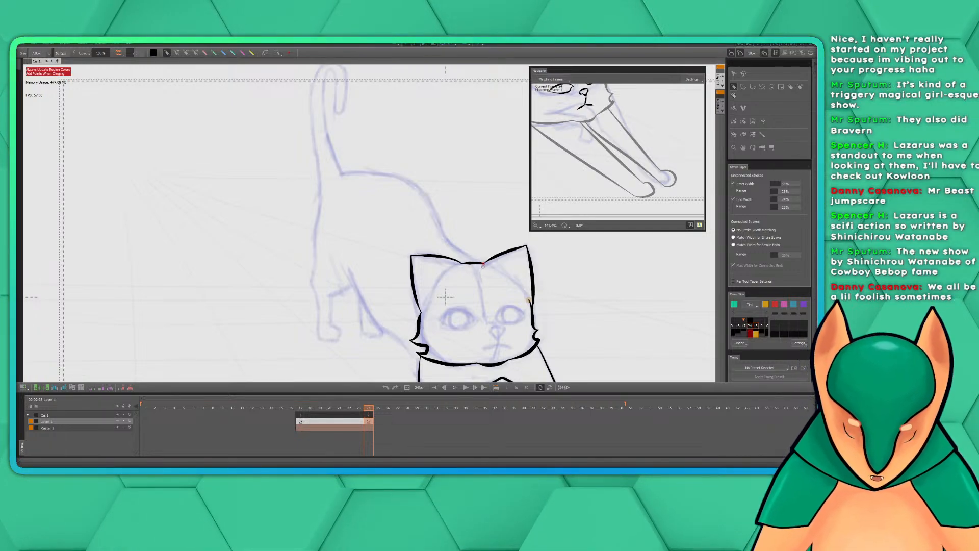
pyautogui.moveTo(526, 247)
pyautogui.mouseDown()
pyautogui.moveTo(488, 261)
pyautogui.moveTo(442, 230)
pyautogui.moveTo(403, 179)
pyautogui.mouseUp()
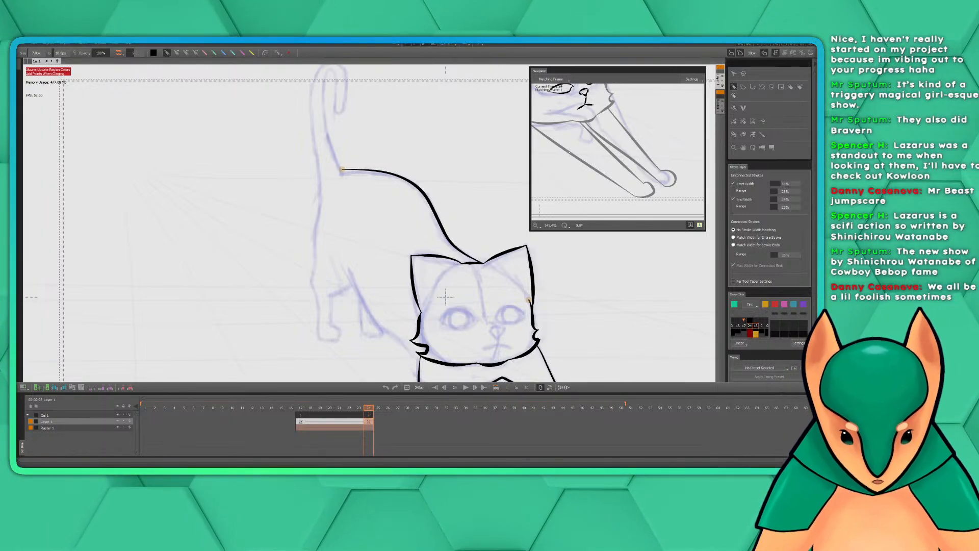
pyautogui.moveTo(483, 214)
pyautogui.mouseDown()
pyautogui.moveTo(474, 159)
pyautogui.moveTo(454, 152)
pyautogui.moveTo(434, 235)
pyautogui.mouseUp()
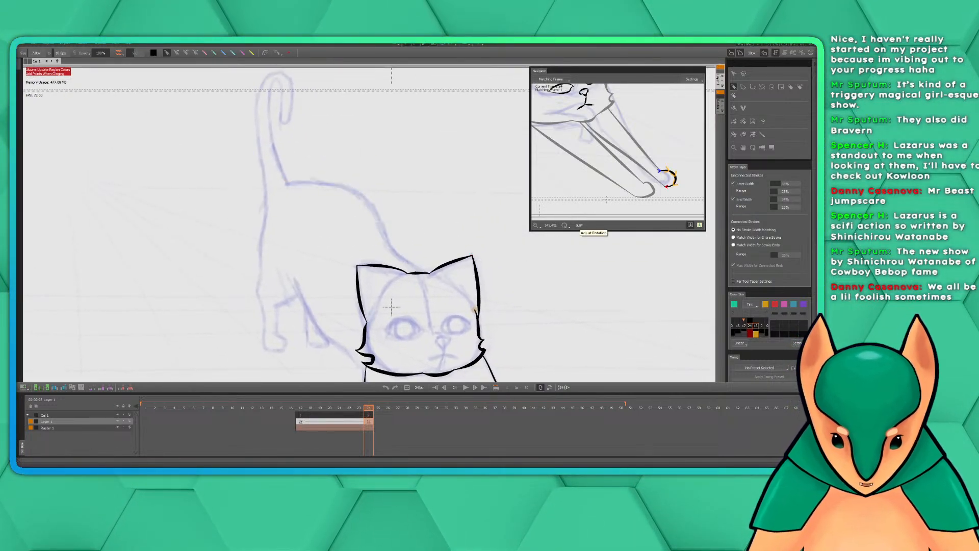
# Redo the outstretched leg's outer edge and paw strokes, and undo the line of the back
pyautogui.moveTo(513, 302); pyautogui.dragTo(446, 128)
pyautogui.hotkey('ctrl', 'z')
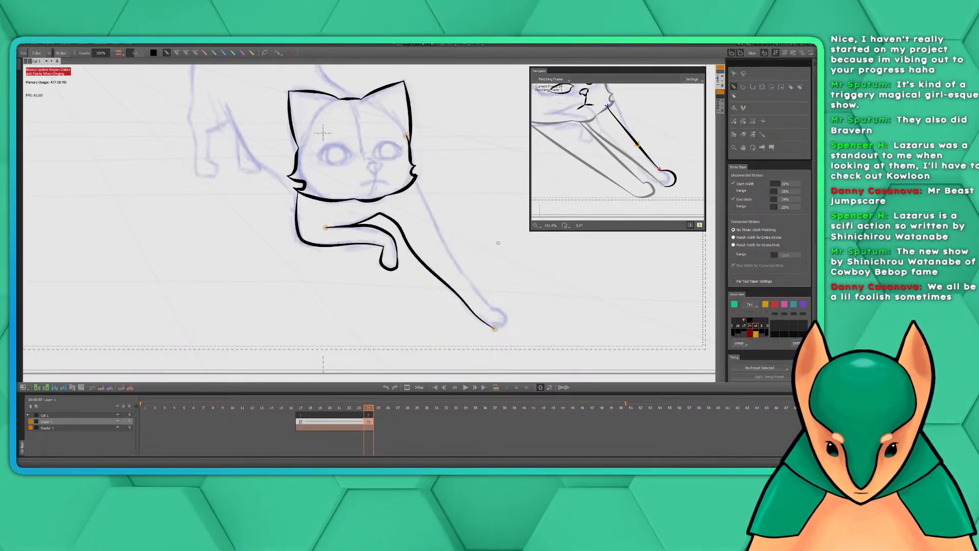
pyautogui.hotkey('ctrl', 'y')
pyautogui.hotkey('ctrl', 'y')
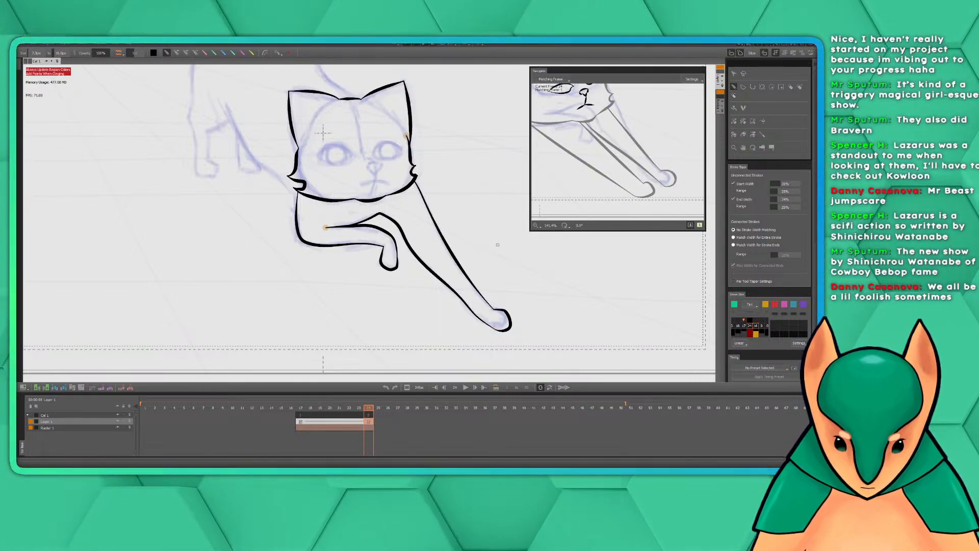
pyautogui.hotkey('ctrl', 'y')
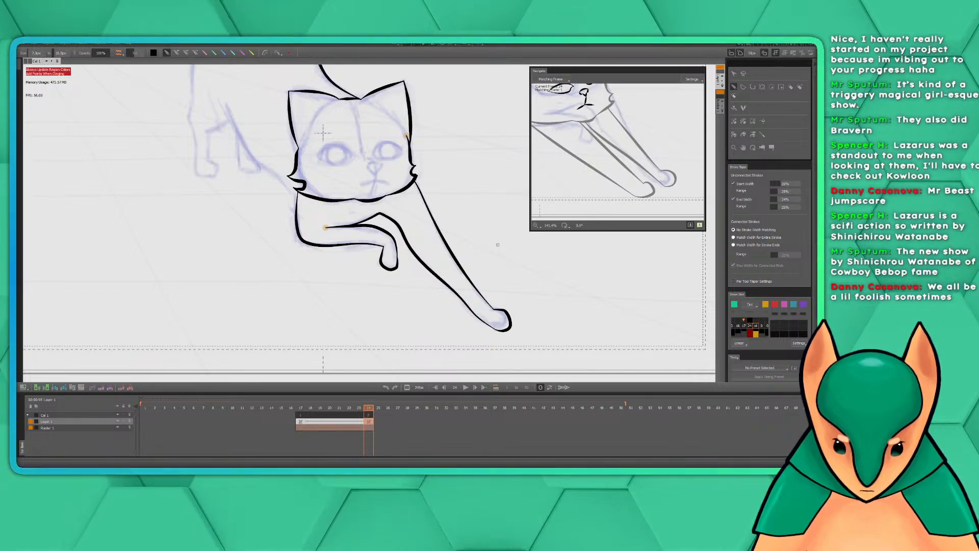
pyautogui.moveTo(612, 118)
pyautogui.mouseDown()
pyautogui.moveTo(659, 227)
pyautogui.moveTo(631, 174)
pyautogui.moveTo(656, 207)
pyautogui.moveTo(665, 174)
pyautogui.moveTo(670, 181)
pyautogui.mouseUp()
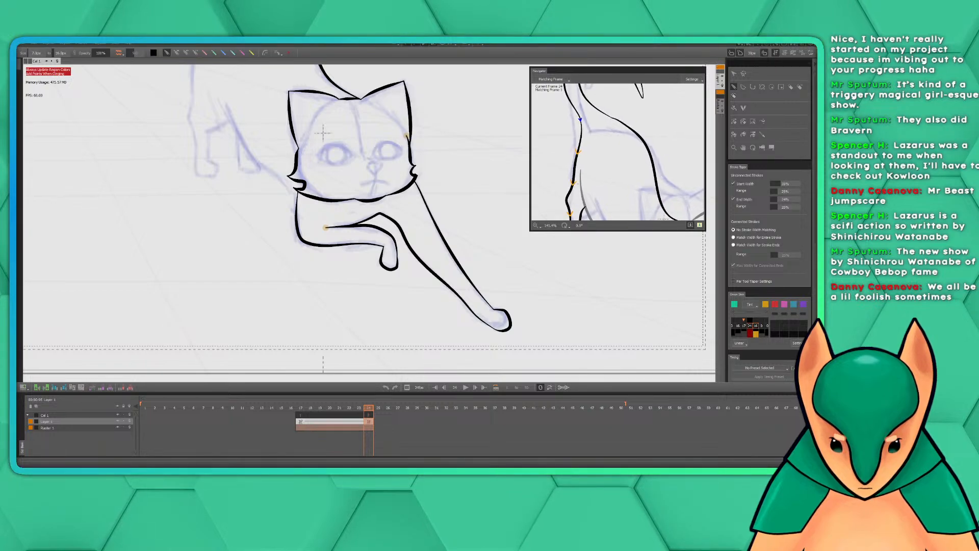
pyautogui.hotkey('ctrl', 'z')
# Ink the belly line as one curved stroke from the top of the hind leg down to the chest below the cheek tuft
pyautogui.moveTo(444, 140); pyautogui.dragTo(496, 206)
pyautogui.moveTo(602, 176)
pyautogui.mouseDown()
pyautogui.moveTo(621, 120)
pyautogui.moveTo(610, 89)
pyautogui.moveTo(607, 101)
pyautogui.mouseUp()
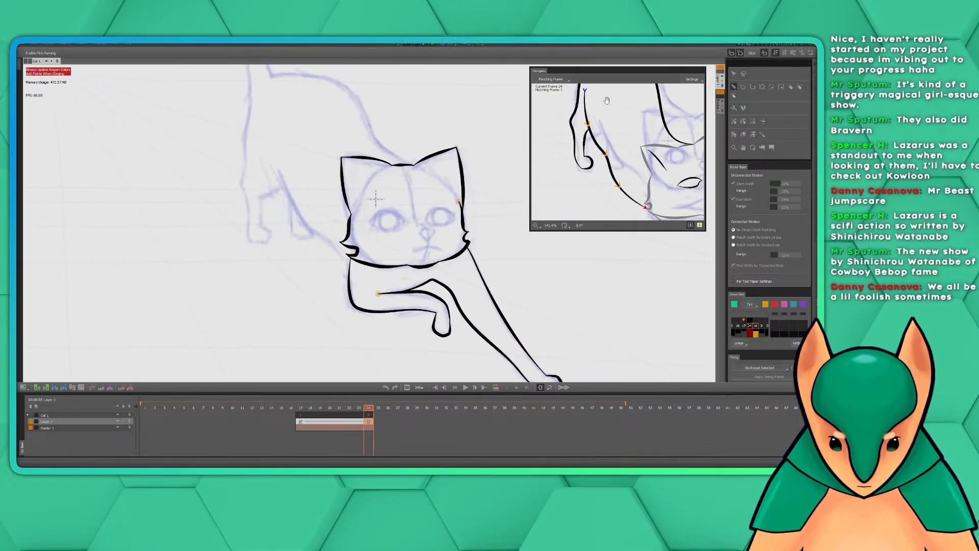
pyautogui.moveTo(336, 148); pyautogui.dragTo(359, 167)
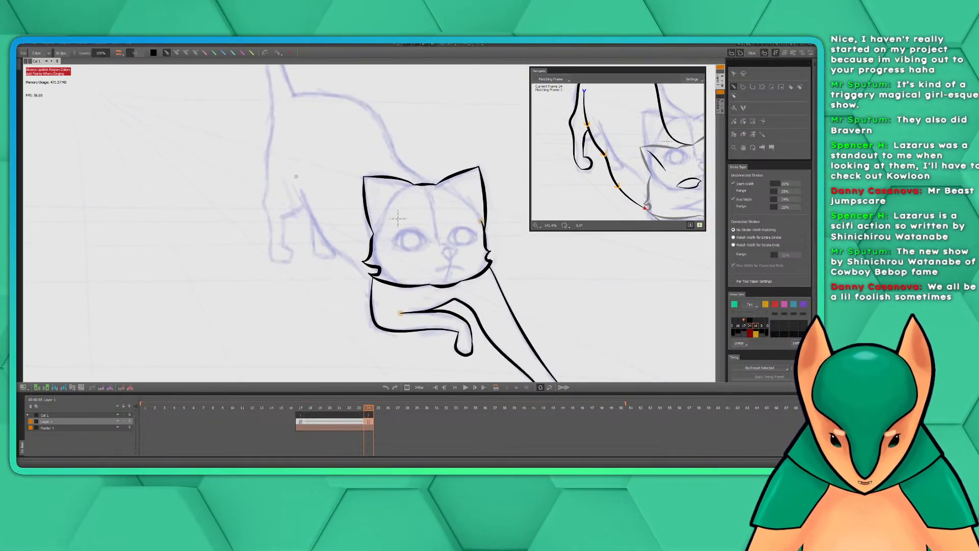
pyautogui.moveTo(296, 178)
pyautogui.mouseDown()
pyautogui.moveTo(324, 238)
pyautogui.moveTo(373, 286)
pyautogui.mouseUp()
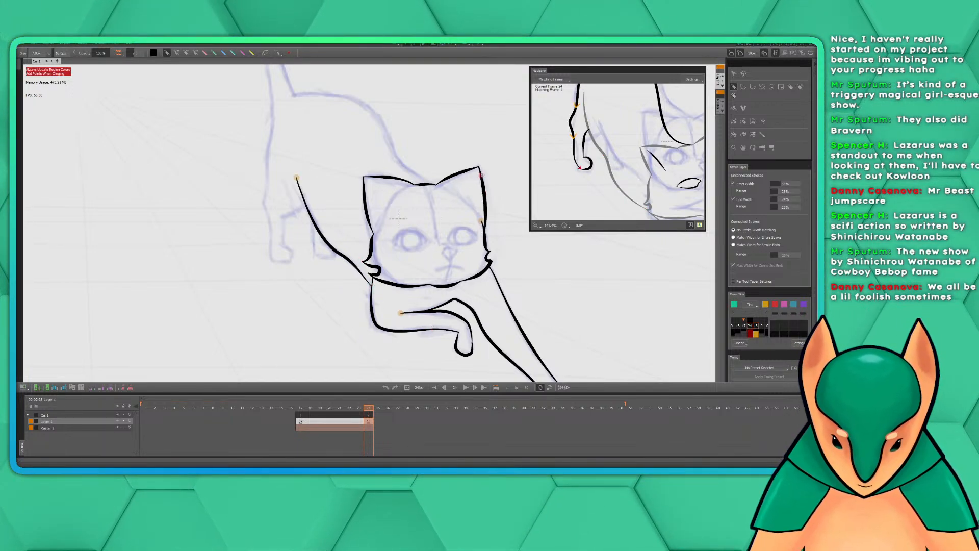
pyautogui.hotkey('ctrl', 'z')
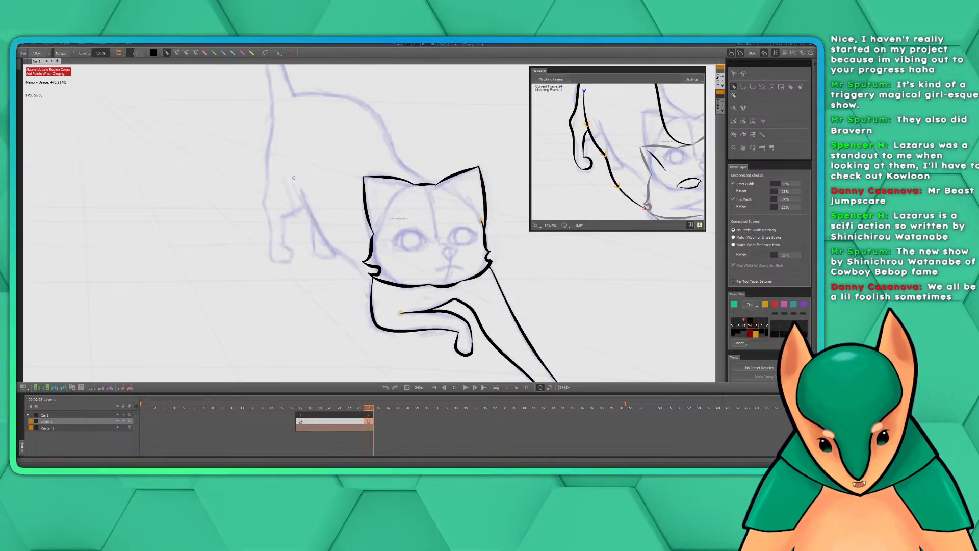
pyautogui.moveTo(294, 177)
pyautogui.mouseDown()
pyautogui.moveTo(329, 244)
pyautogui.moveTo(372, 290)
pyautogui.mouseUp()
pyautogui.hotkey('ctrl', 'z')
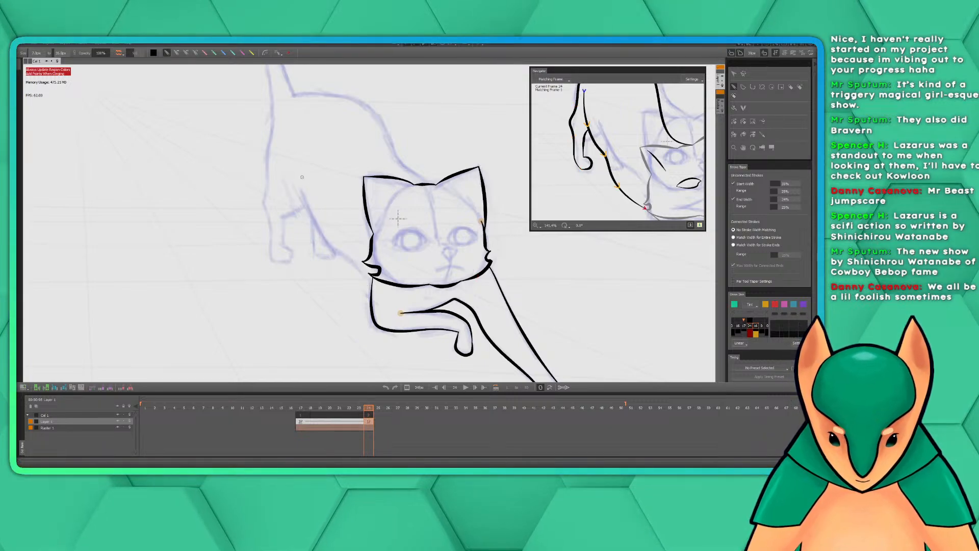
pyautogui.moveTo(290, 175); pyautogui.dragTo(373, 291)
# Ink the hind leg's outer edge from the rump to the foot, and its inner edge from the belly line around the paw
pyautogui.moveTo(409, 187); pyautogui.dragTo(455, 241)
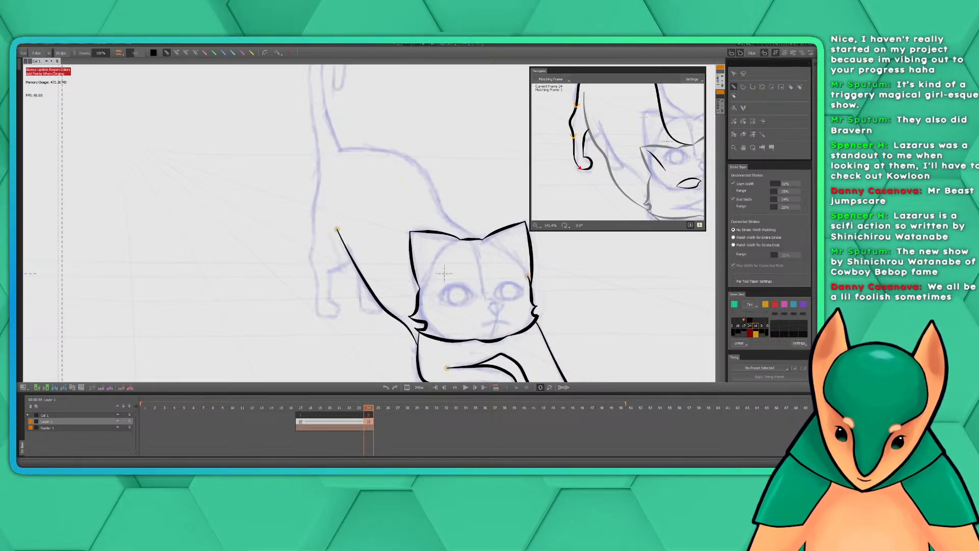
pyautogui.moveTo(624, 122); pyautogui.dragTo(630, 168)
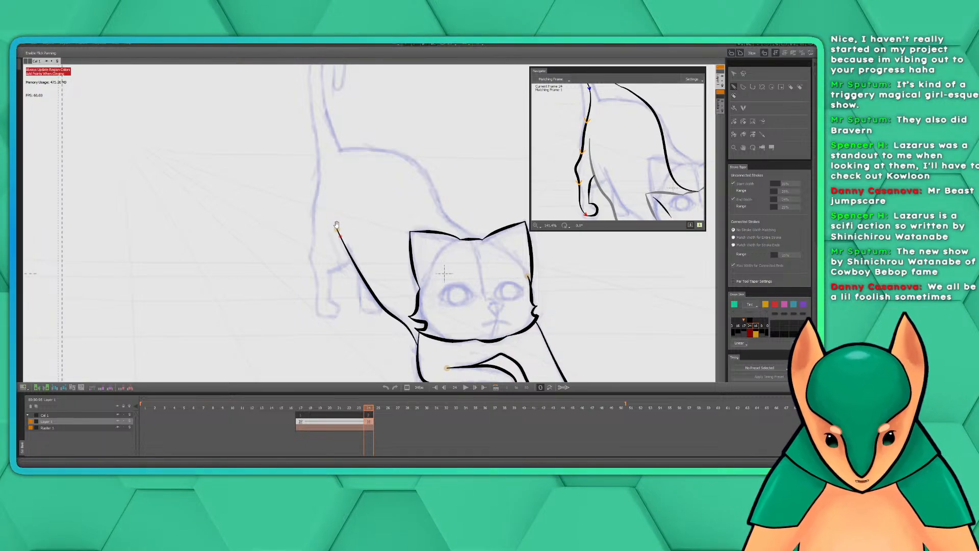
pyautogui.moveTo(337, 224); pyautogui.dragTo(362, 236)
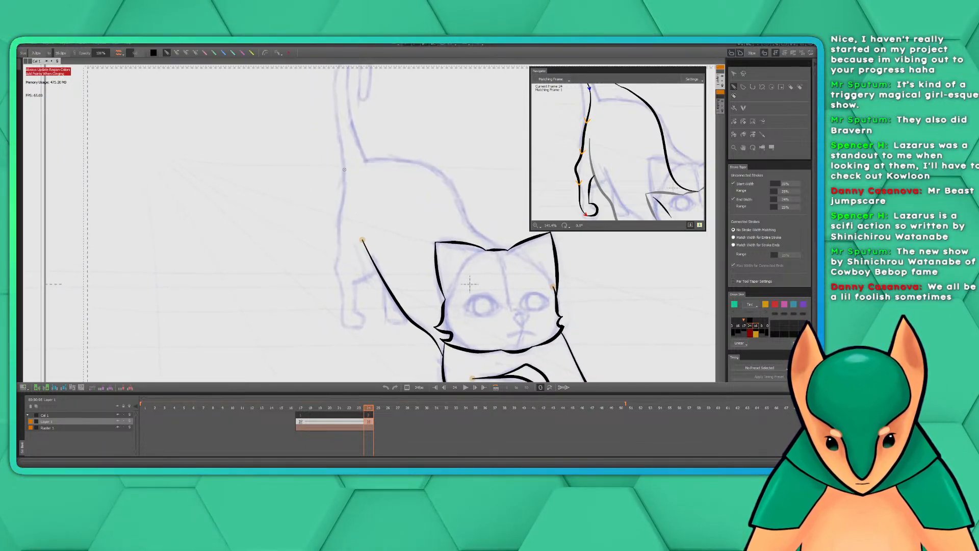
pyautogui.moveTo(344, 167)
pyautogui.mouseDown()
pyautogui.moveTo(335, 272)
pyautogui.moveTo(350, 326)
pyautogui.mouseUp()
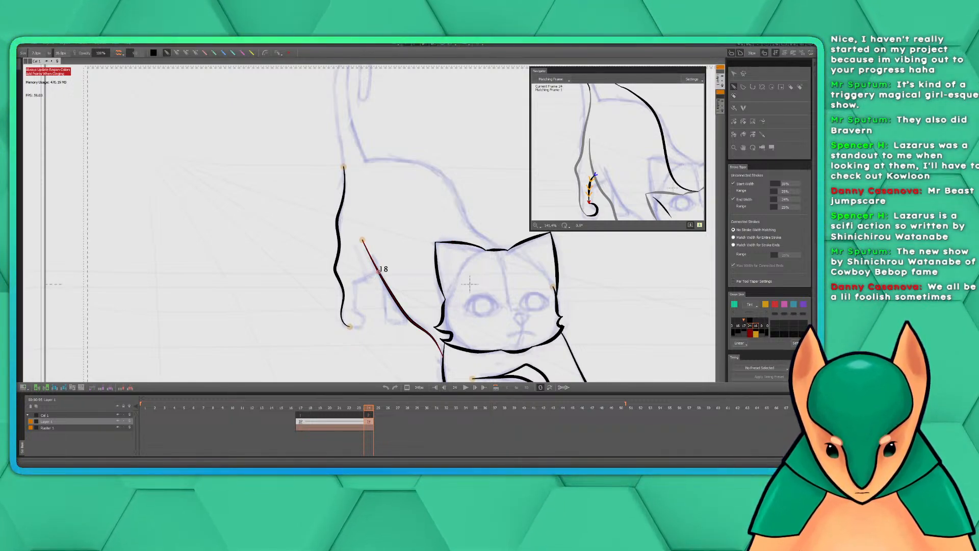
pyautogui.moveTo(378, 272)
pyautogui.mouseDown()
pyautogui.moveTo(358, 283)
pyautogui.moveTo(352, 312)
pyautogui.moveTo(365, 323)
pyautogui.moveTo(350, 326)
pyautogui.mouseUp()
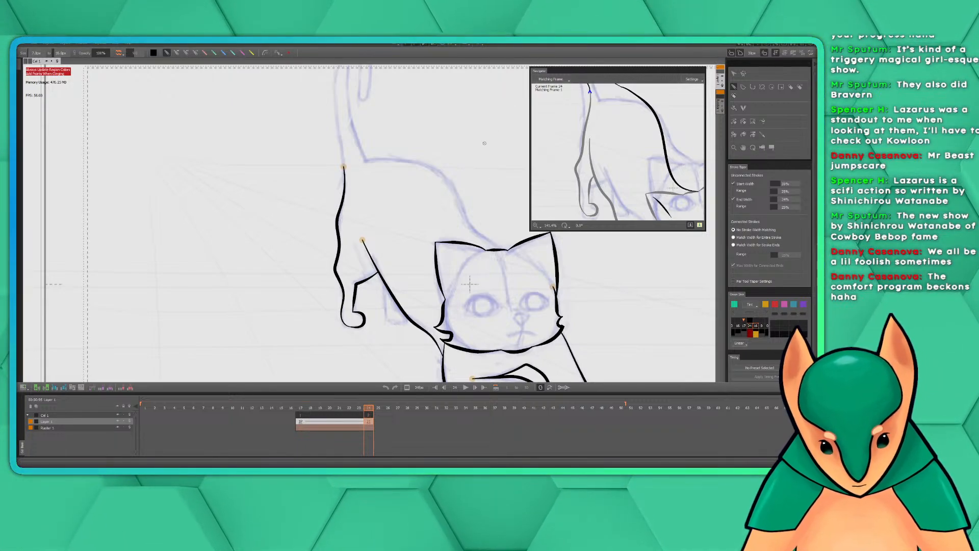
# Ink the raised tail from the rump up around its curled tip and back down to the start of the back
pyautogui.scroll(5, 454, 143)
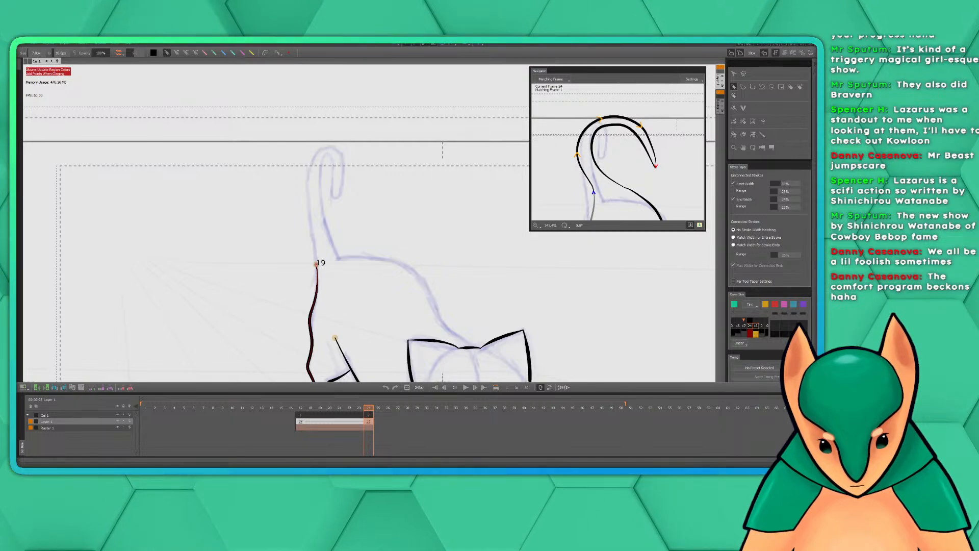
pyautogui.moveTo(316, 263)
pyautogui.mouseDown()
pyautogui.moveTo(307, 167)
pyautogui.moveTo(315, 149)
pyautogui.moveTo(339, 154)
pyautogui.moveTo(347, 169)
pyautogui.moveTo(335, 198)
pyautogui.moveTo(326, 149)
pyautogui.moveTo(320, 197)
pyautogui.moveTo(339, 258)
pyautogui.mouseUp()
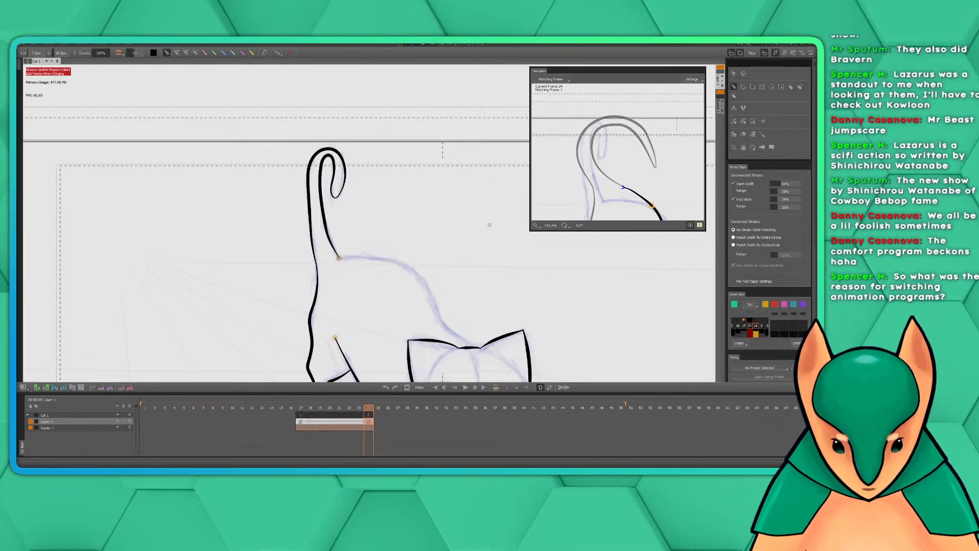
# Ink the line of the back as one curved stroke from the tail's base down to the top of the head
pyautogui.moveTo(431, 239); pyautogui.dragTo(389, 153)
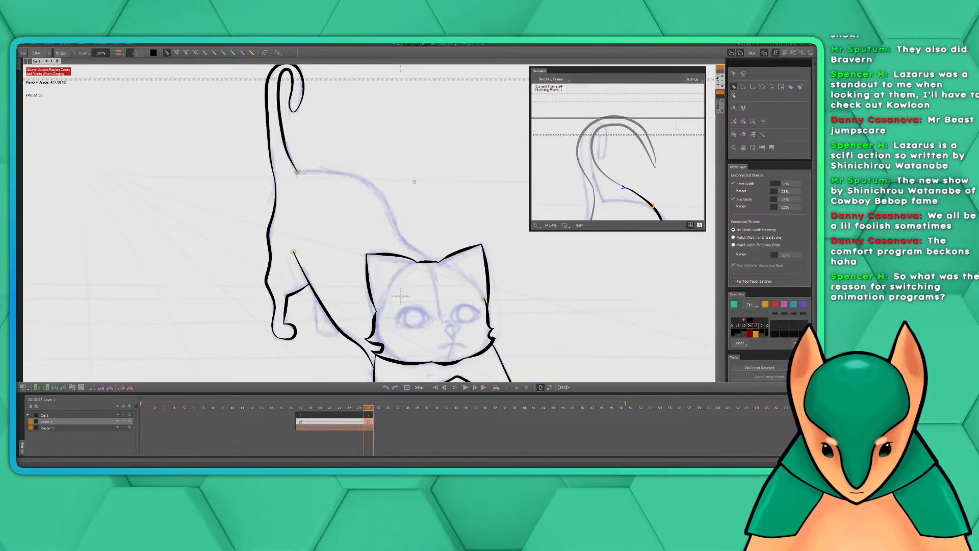
pyautogui.moveTo(405, 176); pyautogui.dragTo(420, 206)
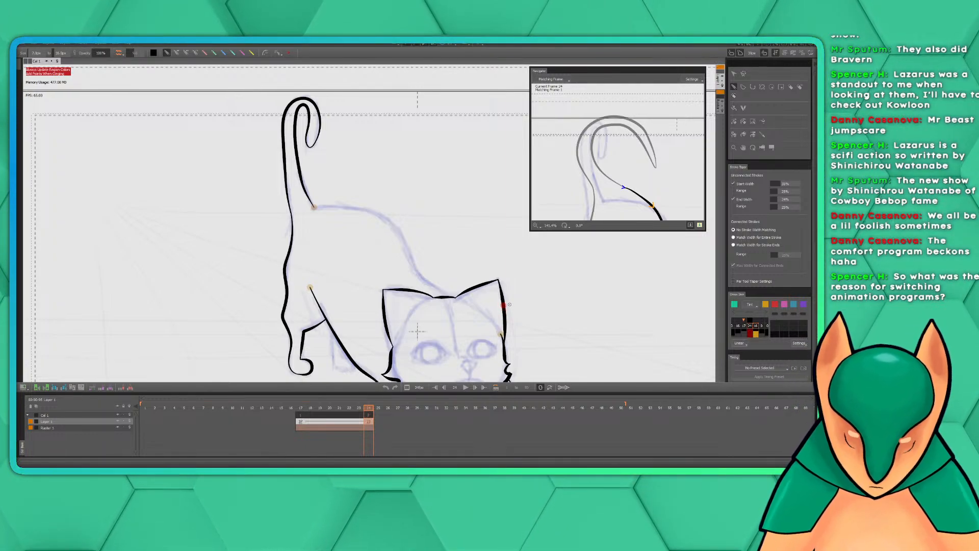
pyautogui.moveTo(353, 177)
pyautogui.mouseDown()
pyautogui.moveTo(354, 151)
pyautogui.moveTo(342, 142)
pyautogui.mouseUp()
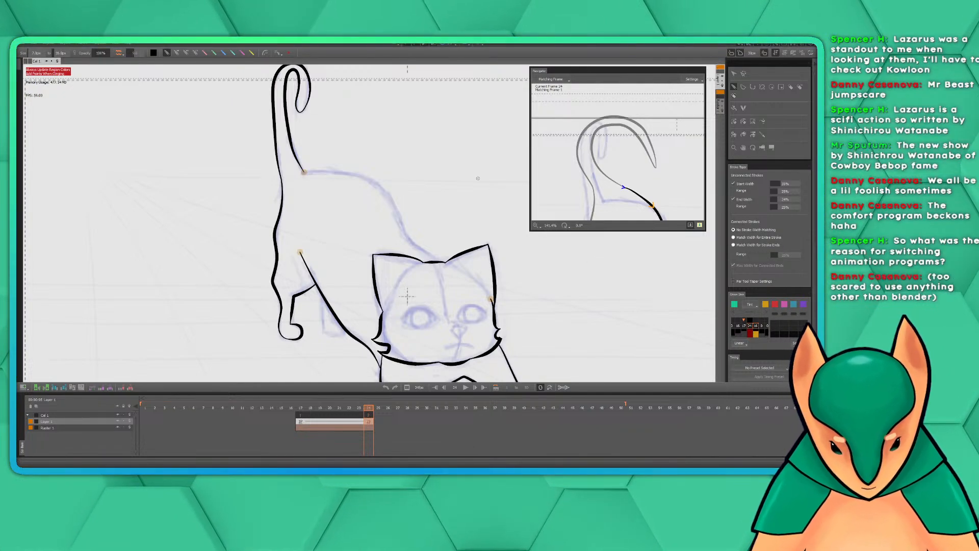
pyautogui.moveTo(401, 171); pyautogui.dragTo(367, 138)
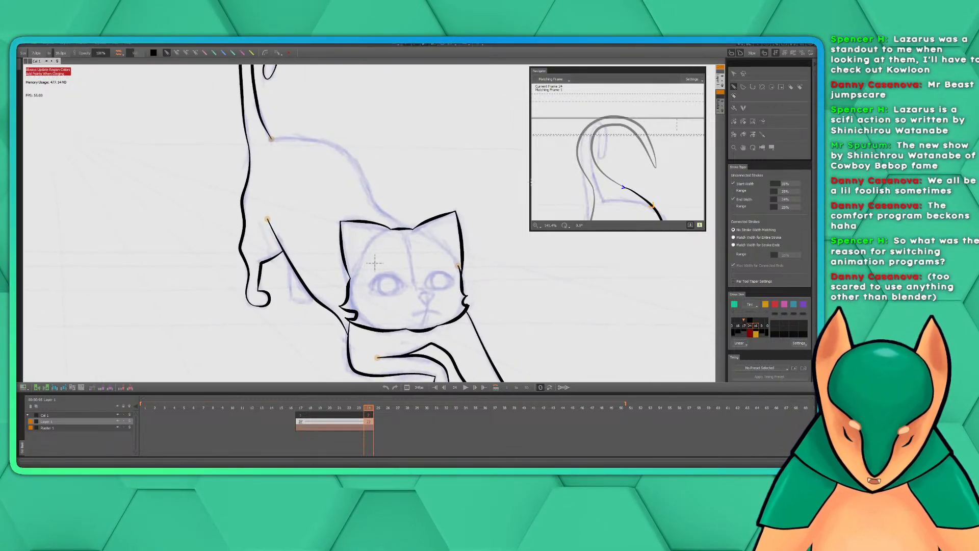
pyautogui.moveTo(427, 162); pyautogui.dragTo(449, 196)
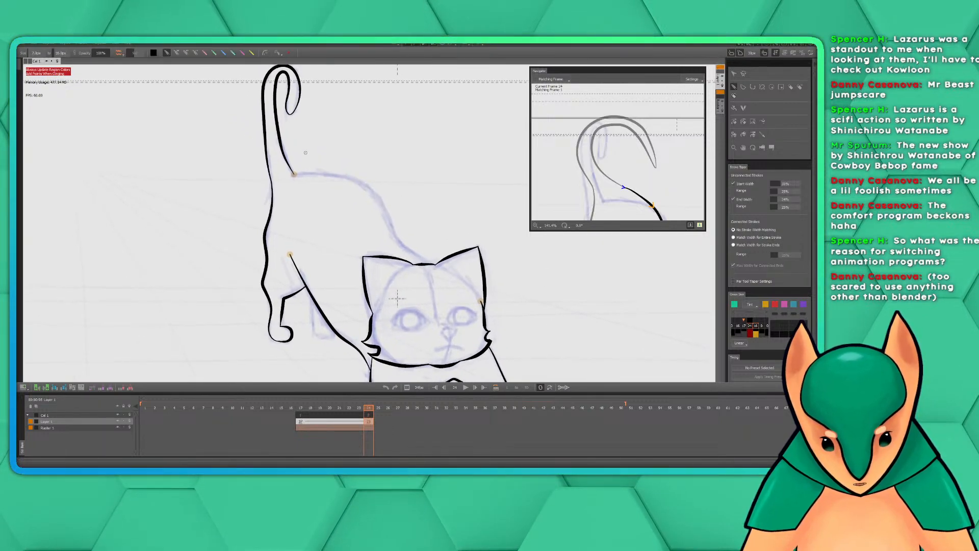
pyautogui.moveTo(293, 175)
pyautogui.mouseDown()
pyautogui.moveTo(370, 189)
pyautogui.moveTo(406, 249)
pyautogui.mouseUp()
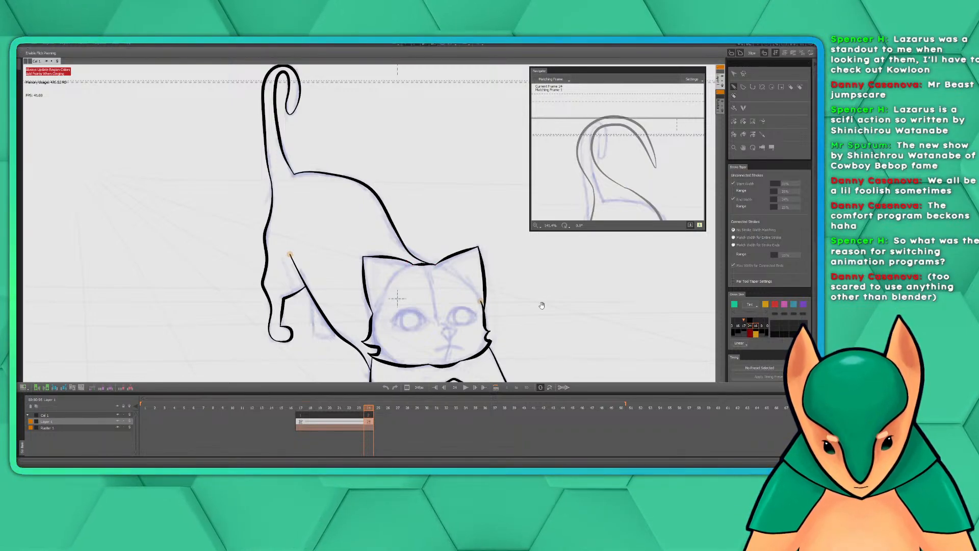
# Bring frame 17's face into the matching-frame reference view and ink the right-hand eye's upper lid from inner to outer corner
pyautogui.moveTo(541, 308); pyautogui.dragTo(498, 257)
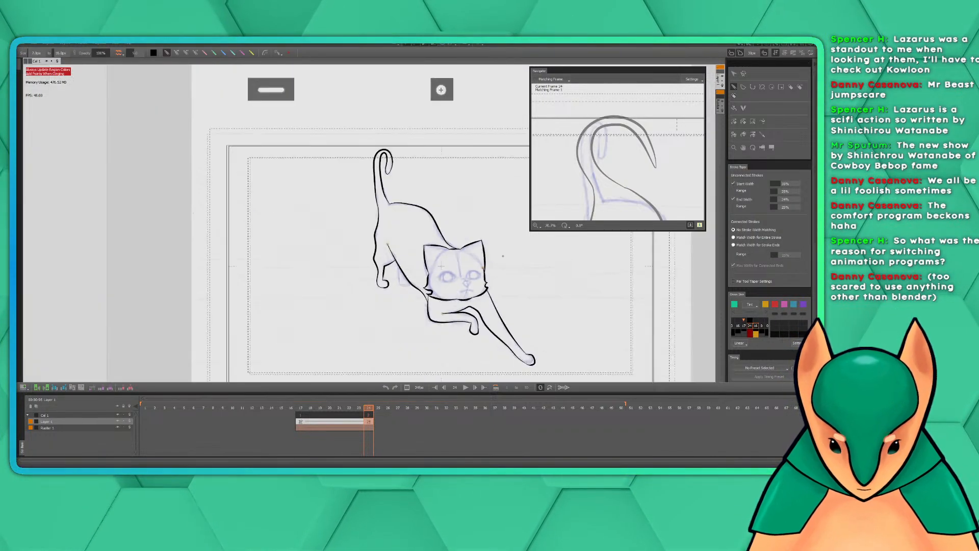
pyautogui.scroll(-3, 513, 278)
pyautogui.scroll(1, 525, 296)
pyautogui.moveTo(526, 298); pyautogui.dragTo(483, 270)
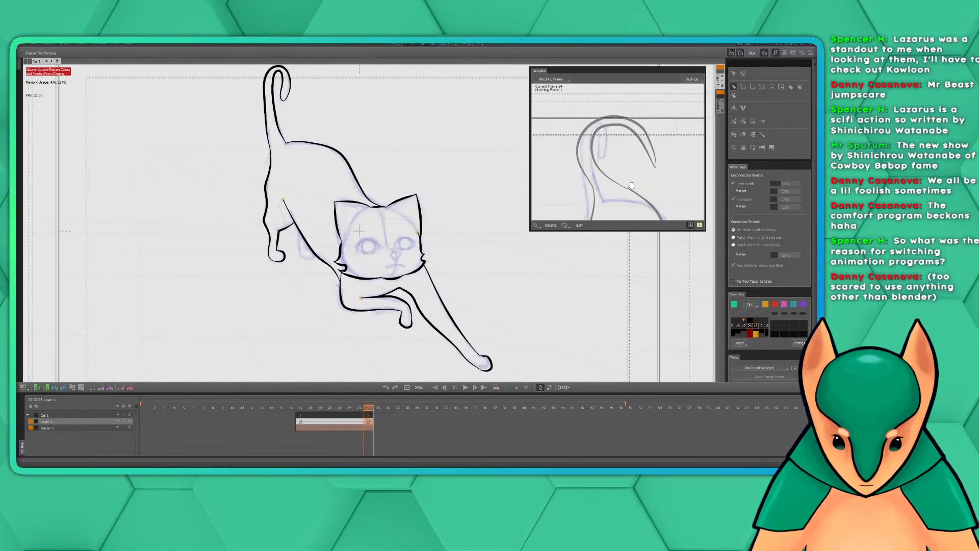
pyautogui.moveTo(659, 202); pyautogui.dragTo(592, 104)
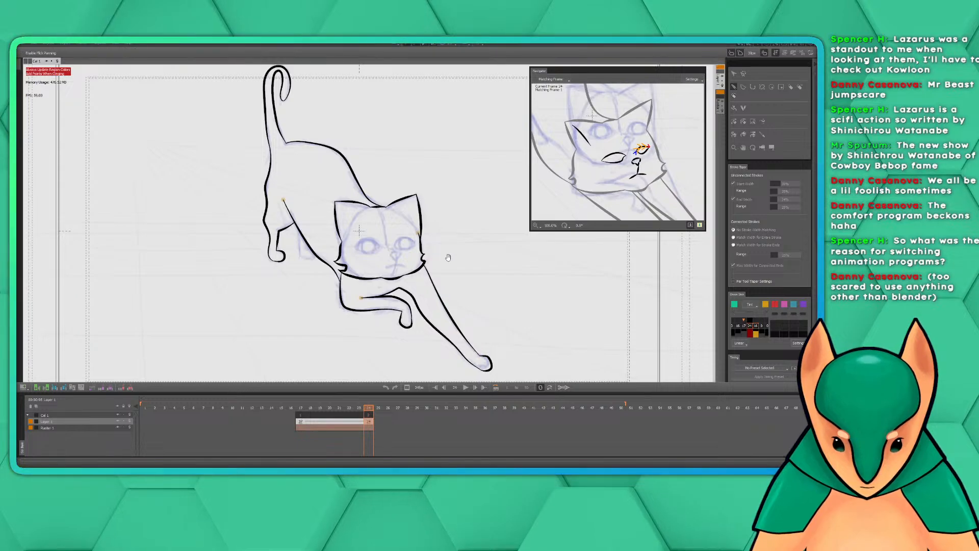
pyautogui.moveTo(448, 256)
pyautogui.mouseDown()
pyautogui.moveTo(442, 230)
pyautogui.moveTo(448, 266)
pyautogui.moveTo(469, 277)
pyautogui.mouseUp()
pyautogui.scroll(3, 435, 227)
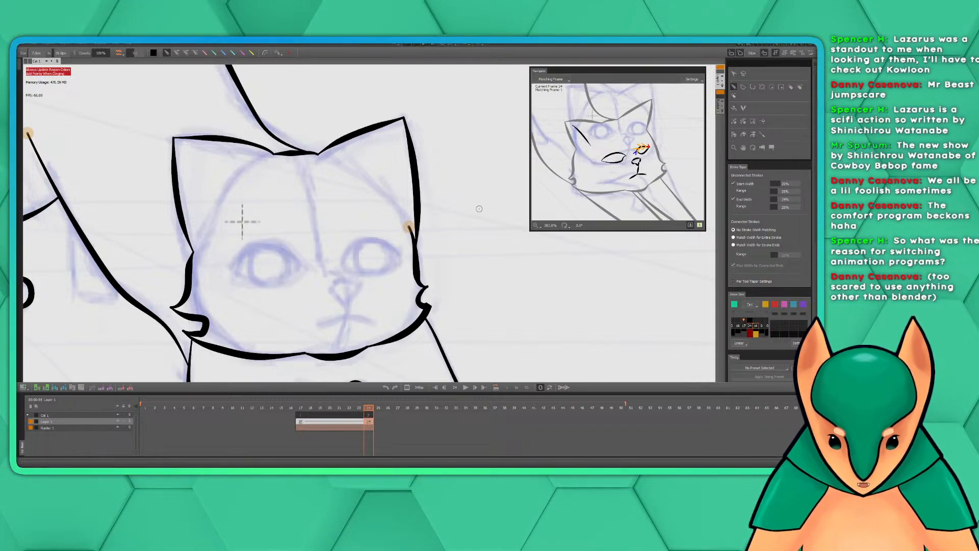
pyautogui.moveTo(470, 225); pyautogui.dragTo(498, 237)
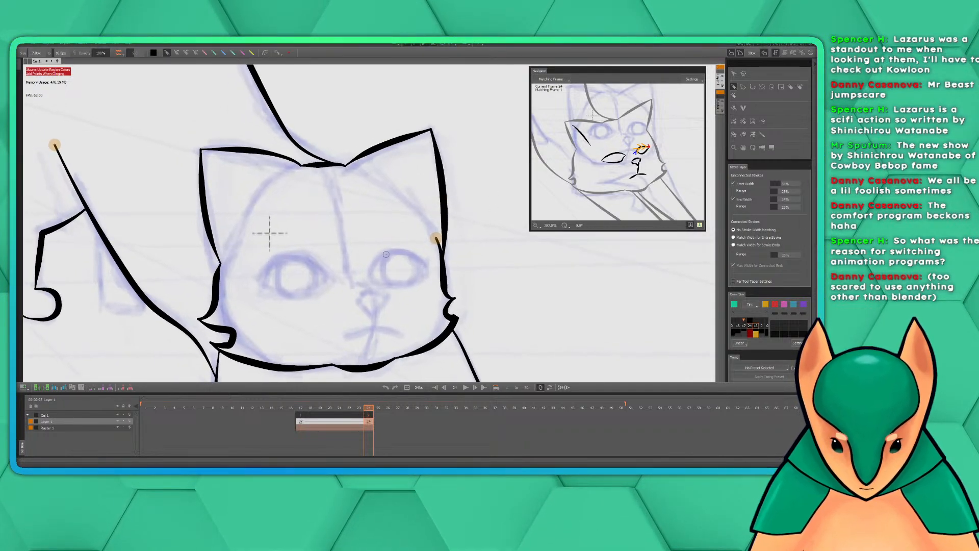
pyautogui.moveTo(370, 276)
pyautogui.mouseDown()
pyautogui.moveTo(387, 250)
pyautogui.moveTo(406, 248)
pyautogui.moveTo(430, 267)
pyautogui.mouseUp()
pyautogui.hotkey('ctrl', 'z')
pyautogui.moveTo(370, 274)
pyautogui.mouseDown()
pyautogui.moveTo(399, 250)
pyautogui.moveTo(430, 268)
pyautogui.mouseUp()
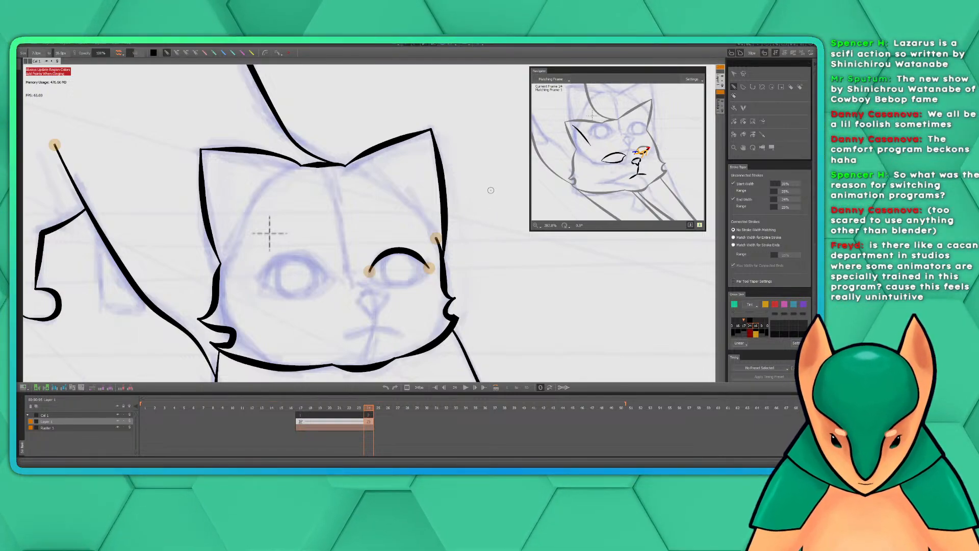
pyautogui.scroll(-3, 490, 190)
pyautogui.moveTo(477, 204); pyautogui.dragTo(421, 226)
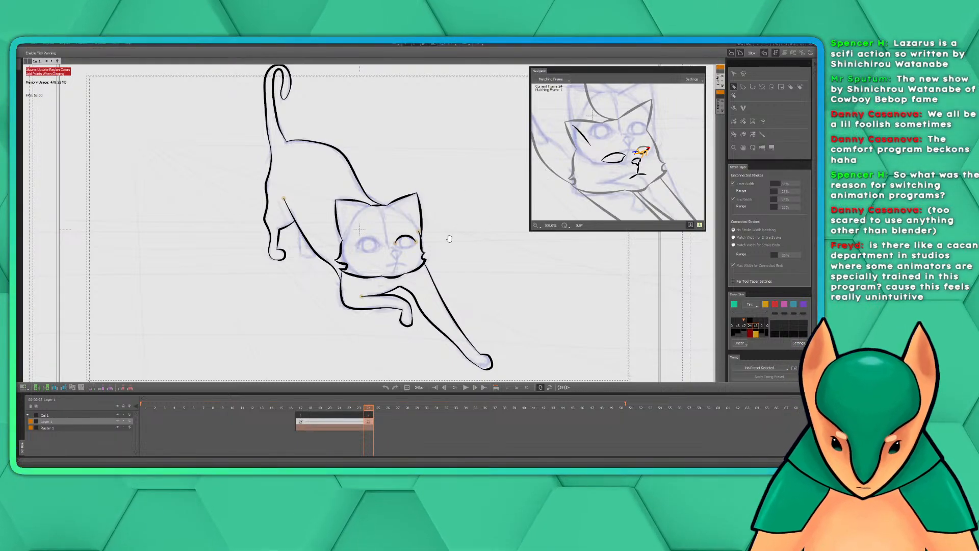
pyautogui.moveTo(449, 238); pyautogui.dragTo(458, 230)
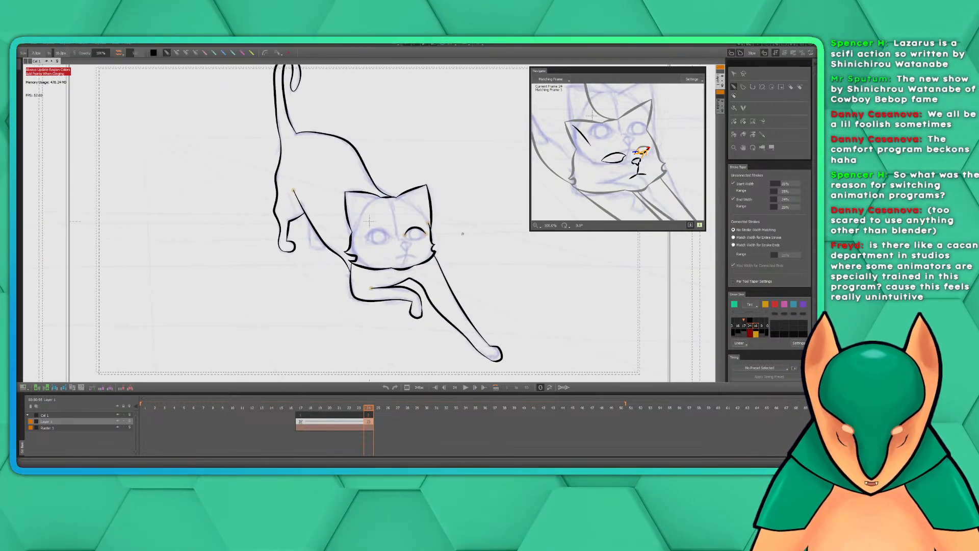
pyautogui.scroll(5, 454, 229)
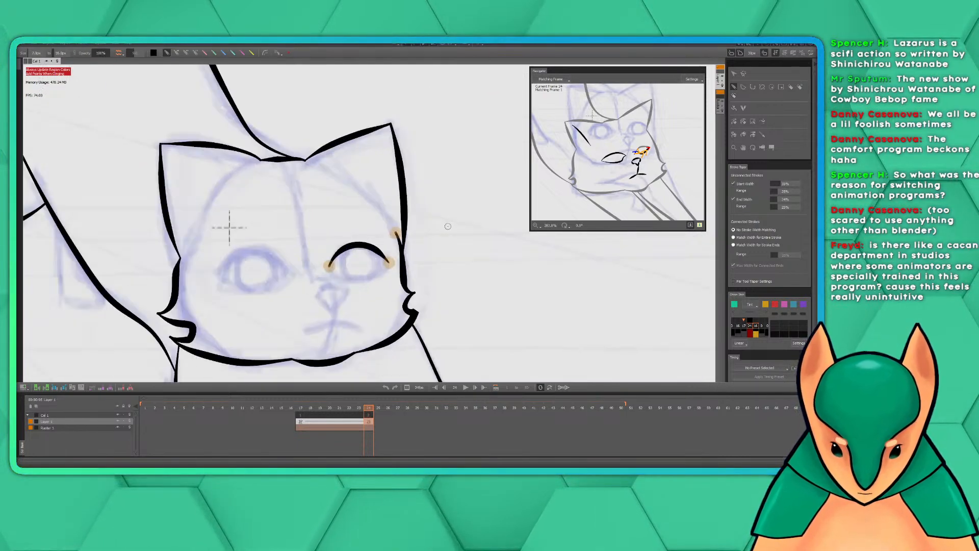
pyautogui.moveTo(448, 248); pyautogui.dragTo(470, 228)
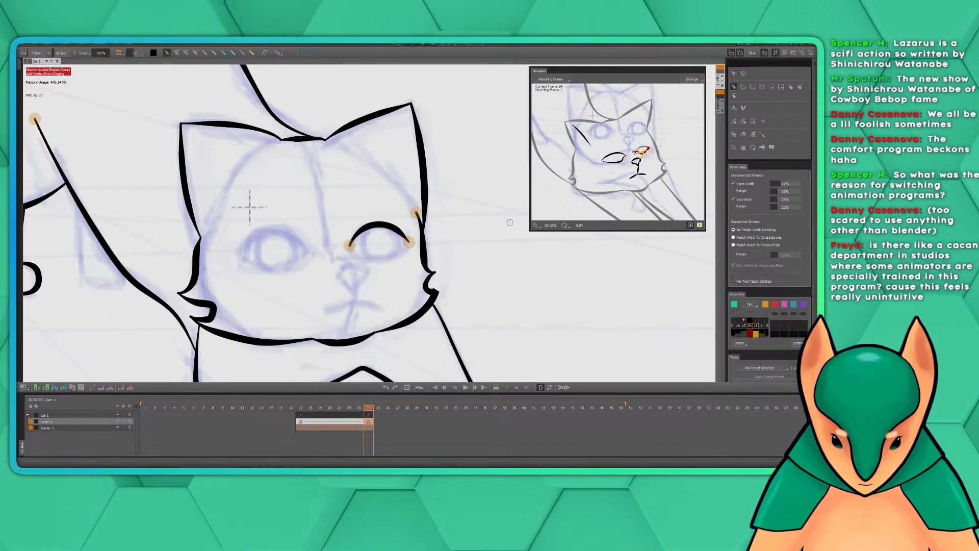
pyautogui.moveTo(463, 228); pyautogui.dragTo(486, 238)
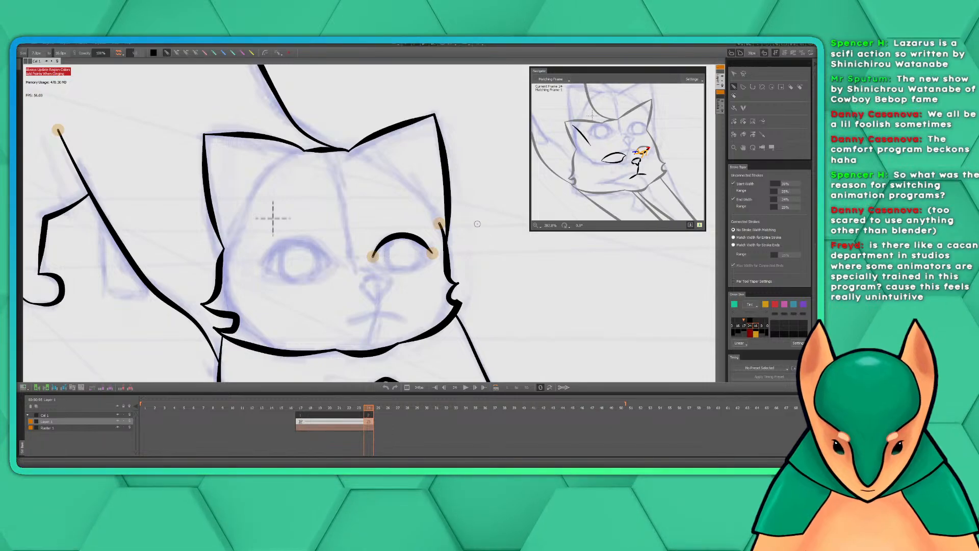
pyautogui.scroll(-3, 469, 211)
pyautogui.moveTo(454, 186)
pyautogui.mouseDown()
pyautogui.moveTo(427, 207)
pyautogui.moveTo(423, 197)
pyautogui.mouseUp()
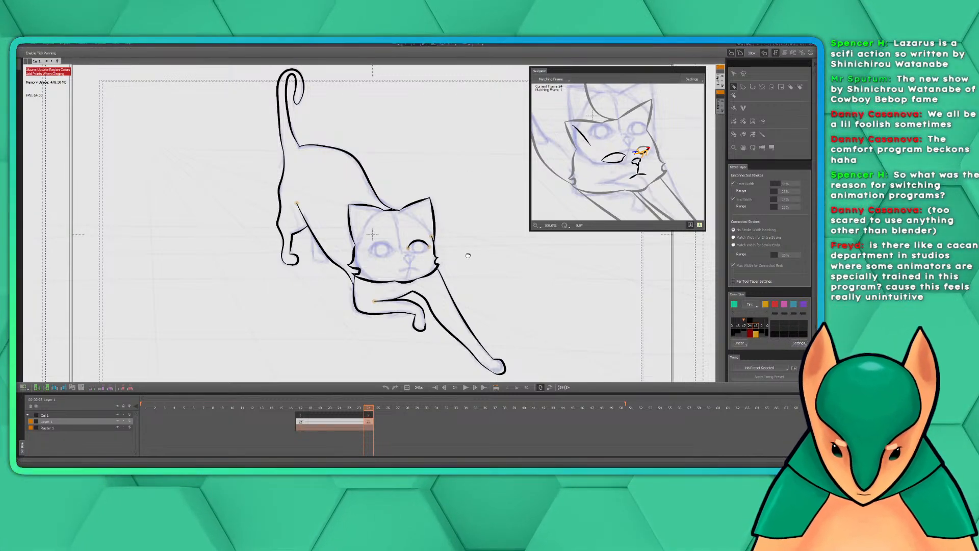
pyautogui.scroll(3, 475, 250)
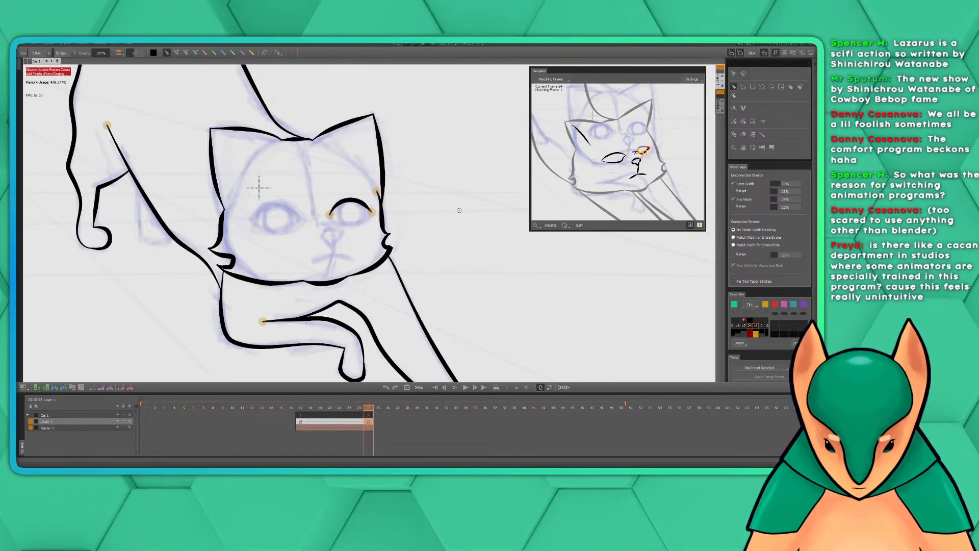
pyautogui.moveTo(459, 210); pyautogui.dragTo(490, 233)
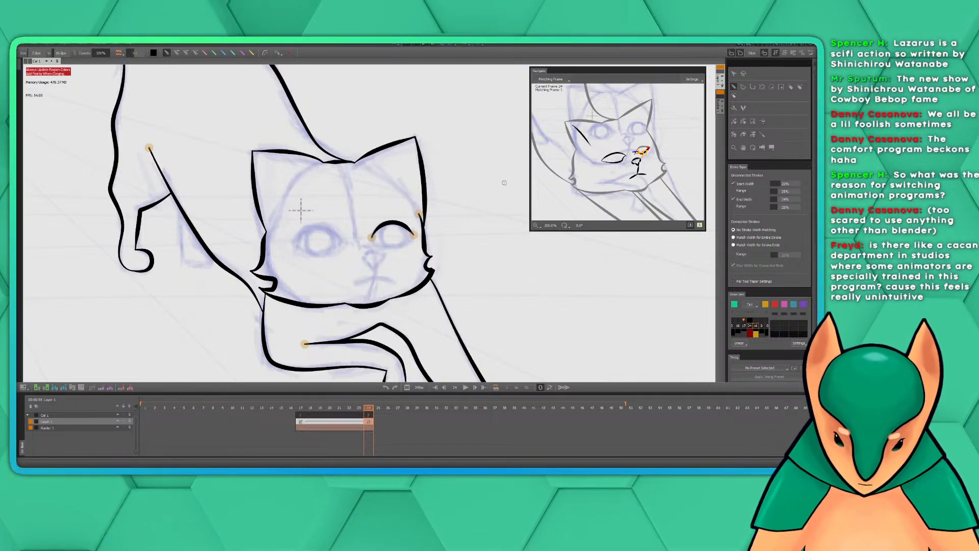
pyautogui.moveTo(463, 214); pyautogui.dragTo(502, 225)
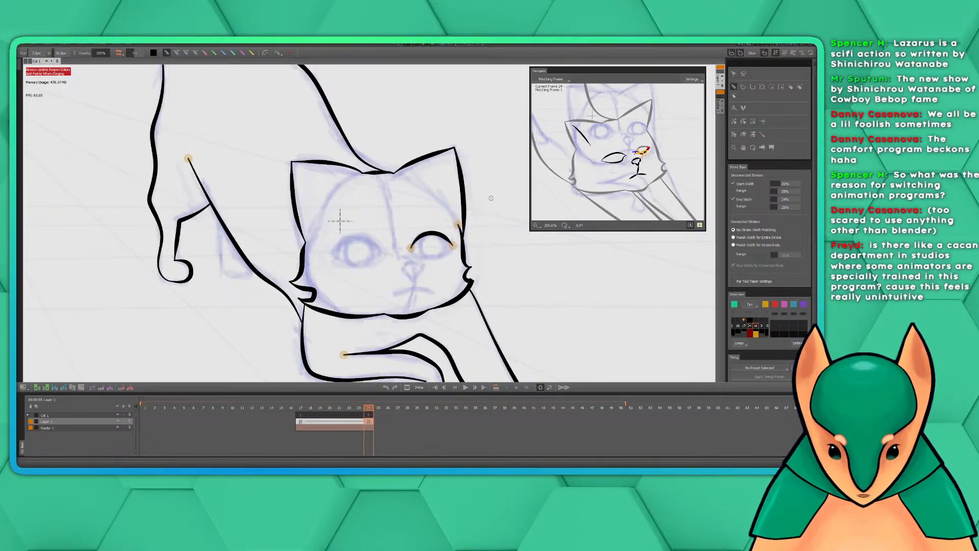
# Ink the right-hand eye's lower lid from the inner corner to the outer corner, closing the eye outline
pyautogui.scroll(1, 492, 199)
pyautogui.press('space')
pyautogui.moveTo(459, 290); pyautogui.dragTo(474, 247)
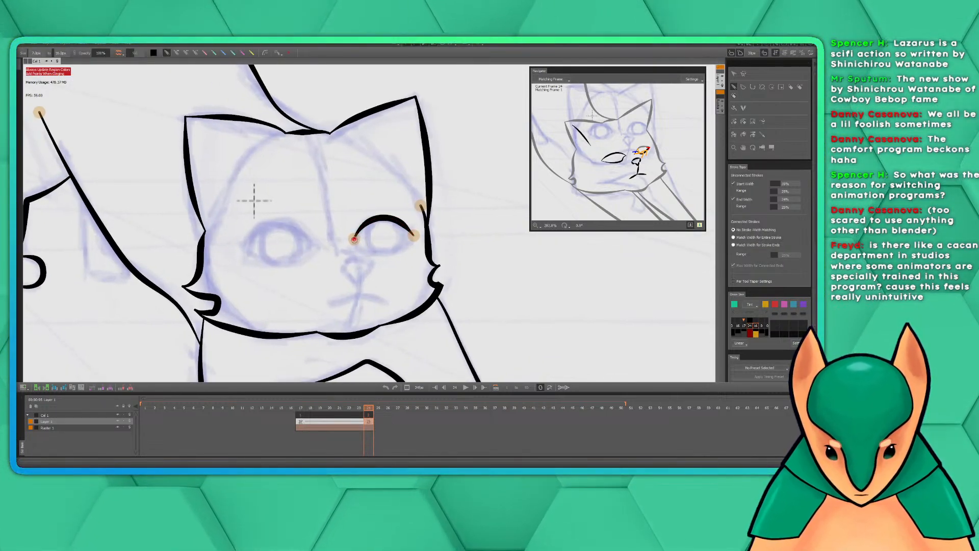
pyautogui.moveTo(355, 239)
pyautogui.mouseDown()
pyautogui.moveTo(375, 249)
pyautogui.moveTo(414, 235)
pyautogui.mouseUp()
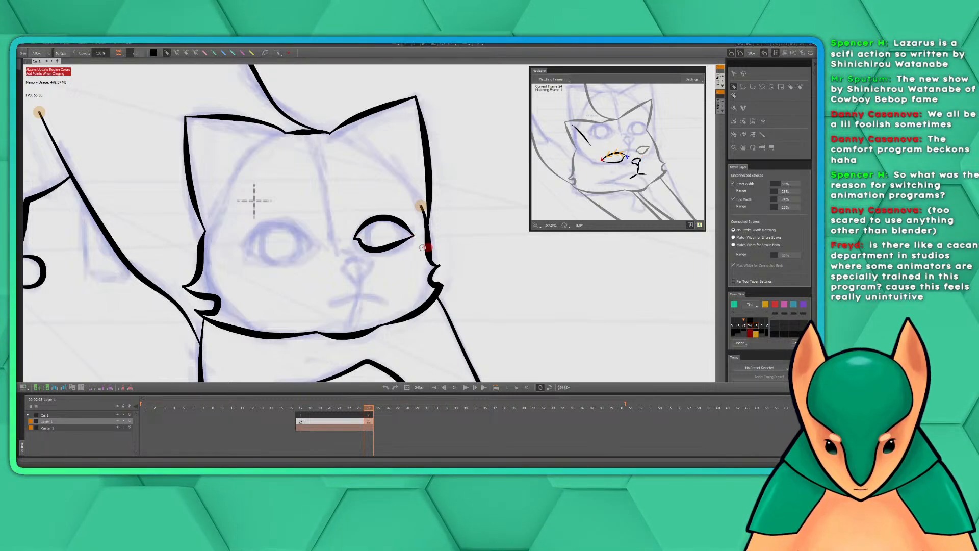
# Ink the left-hand eye's upper and lower lids, each from the inner corner to the outer corner
pyautogui.moveTo(369, 205); pyautogui.dragTo(482, 213)
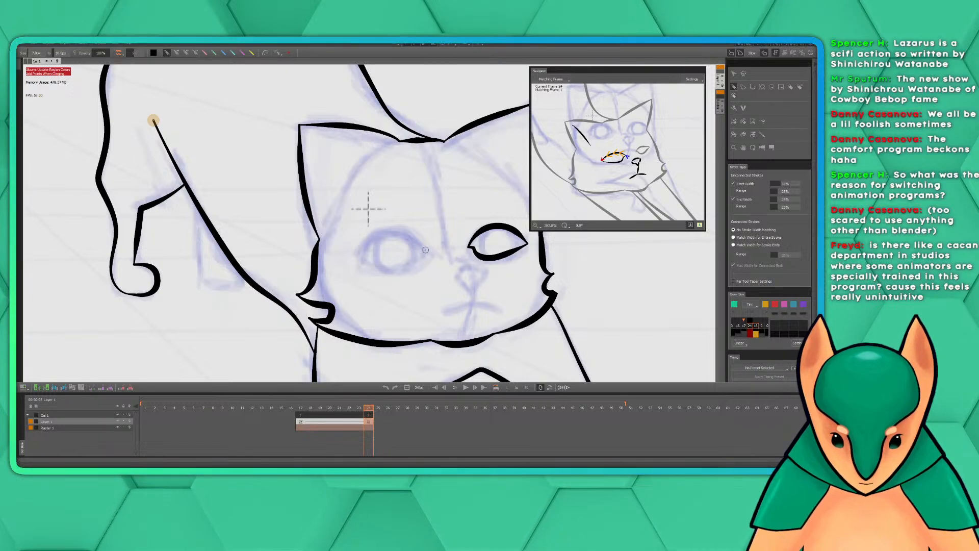
pyautogui.moveTo(424, 250)
pyautogui.mouseDown()
pyautogui.moveTo(406, 229)
pyautogui.moveTo(378, 231)
pyautogui.moveTo(354, 250)
pyautogui.mouseUp()
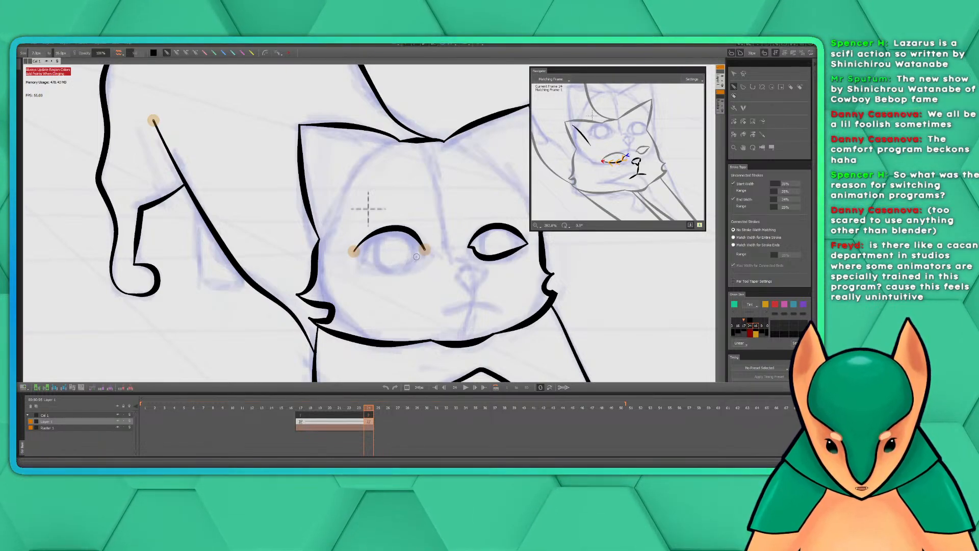
pyautogui.moveTo(424, 250)
pyautogui.mouseDown()
pyautogui.moveTo(396, 267)
pyautogui.moveTo(354, 252)
pyautogui.mouseUp()
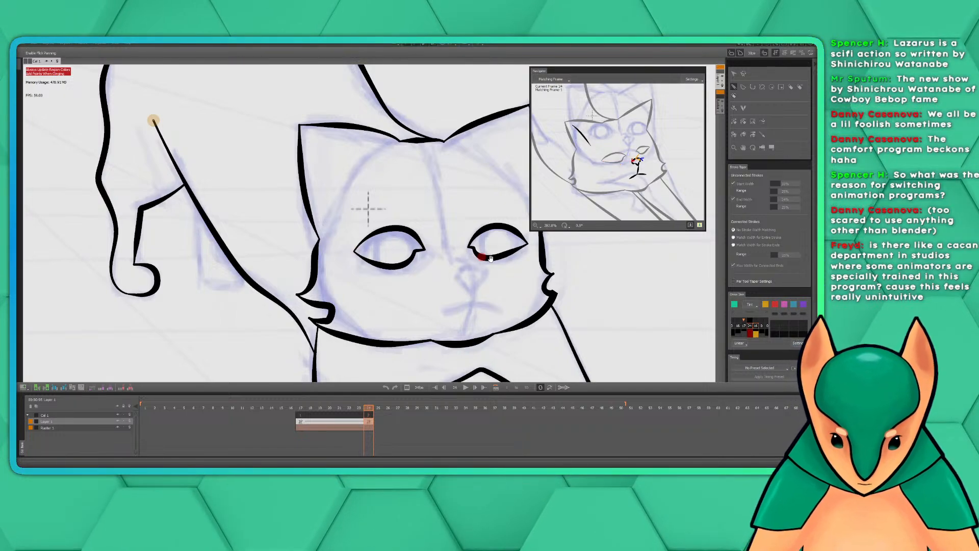
# Ink the nose outline over the sketch and the mouth as a short vertical line with a curved lip line below
pyautogui.moveTo(485, 261)
pyautogui.mouseDown()
pyautogui.moveTo(421, 267)
pyautogui.moveTo(432, 257)
pyautogui.moveTo(399, 269)
pyautogui.mouseUp()
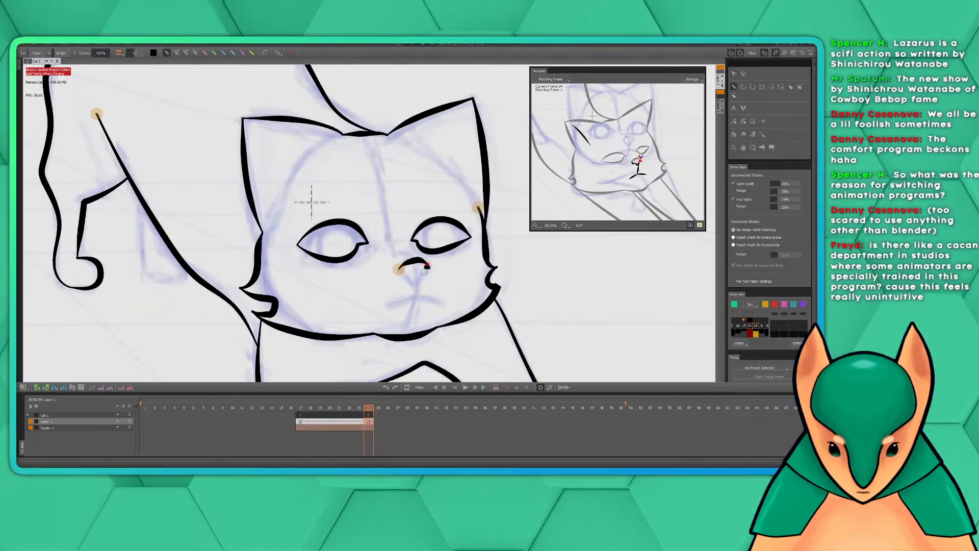
pyautogui.moveTo(425, 262)
pyautogui.mouseDown()
pyautogui.moveTo(417, 283)
pyautogui.moveTo(406, 276)
pyautogui.moveTo(406, 289)
pyautogui.mouseUp()
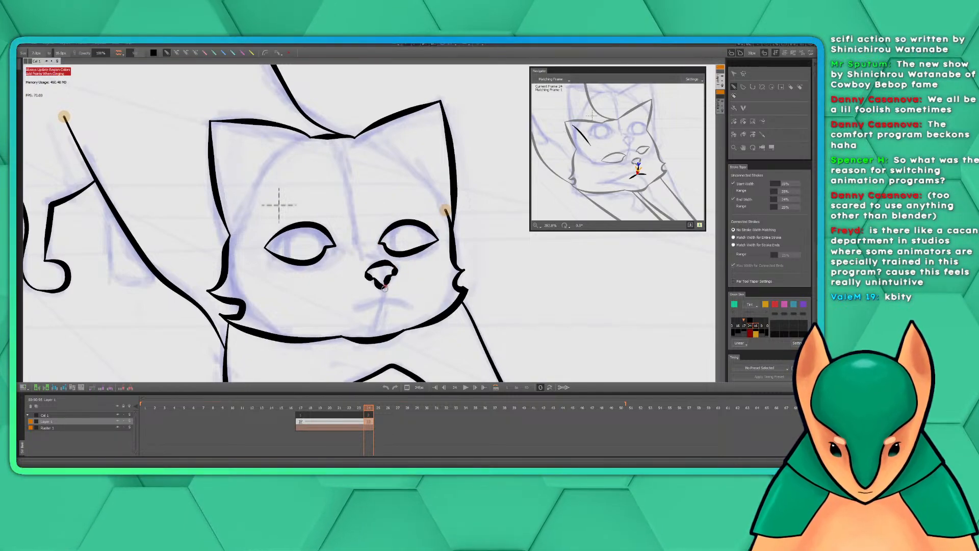
pyautogui.moveTo(383, 289)
pyautogui.mouseDown()
pyautogui.moveTo(380, 317)
pyautogui.moveTo(380, 307)
pyautogui.moveTo(352, 313)
pyautogui.moveTo(420, 308)
pyautogui.mouseUp()
pyautogui.hotkey('ctrl', 'z')
pyautogui.hotkey('ctrl', 'z')
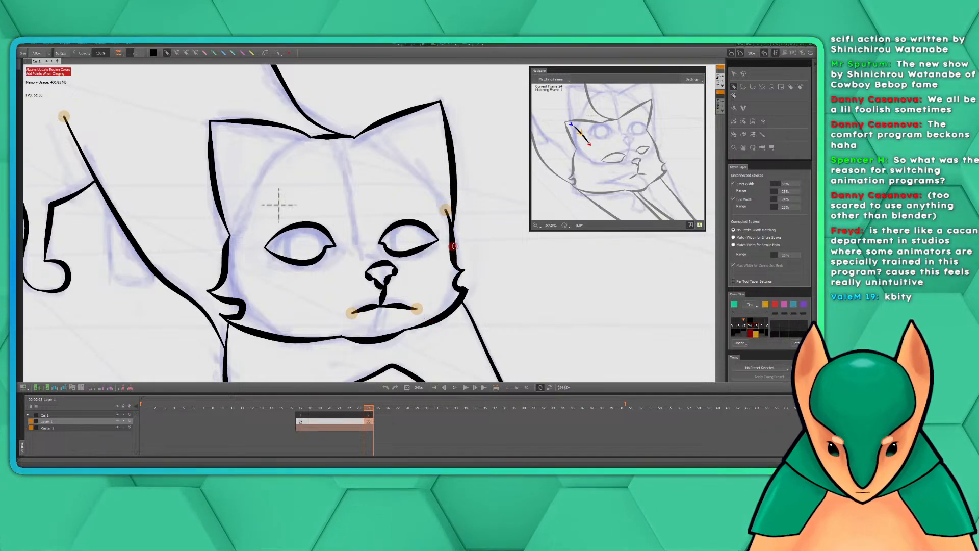
# Try a short diagonal inner-ear stroke inside the left-hand ear and undo it
pyautogui.scroll(-3, 458, 242)
pyautogui.press('space')
pyautogui.moveTo(490, 241)
pyautogui.mouseDown()
pyautogui.moveTo(422, 254)
pyautogui.moveTo(422, 232)
pyautogui.moveTo(430, 241)
pyautogui.moveTo(439, 234)
pyautogui.mouseUp()
pyautogui.scroll(-1, 439, 234)
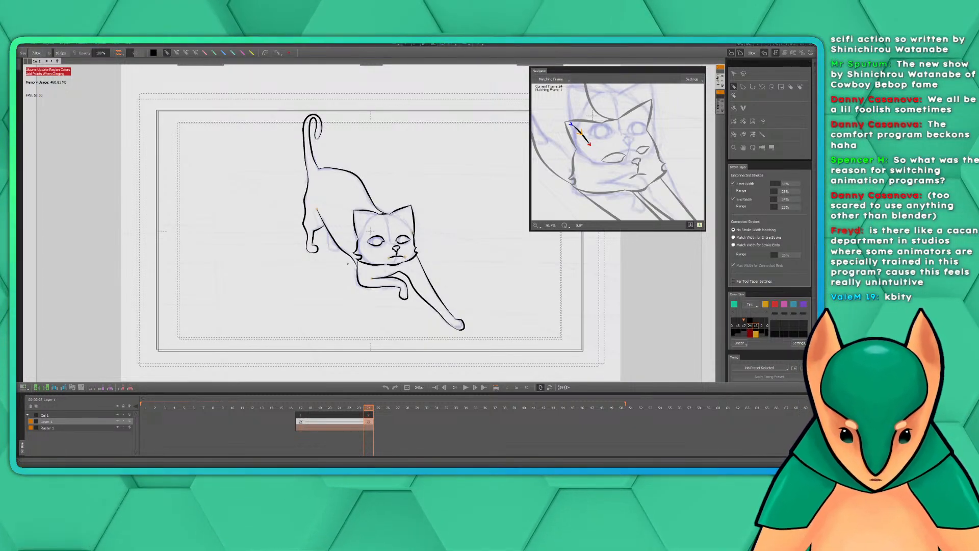
pyautogui.press('space')
pyautogui.moveTo(435, 227); pyautogui.dragTo(466, 232)
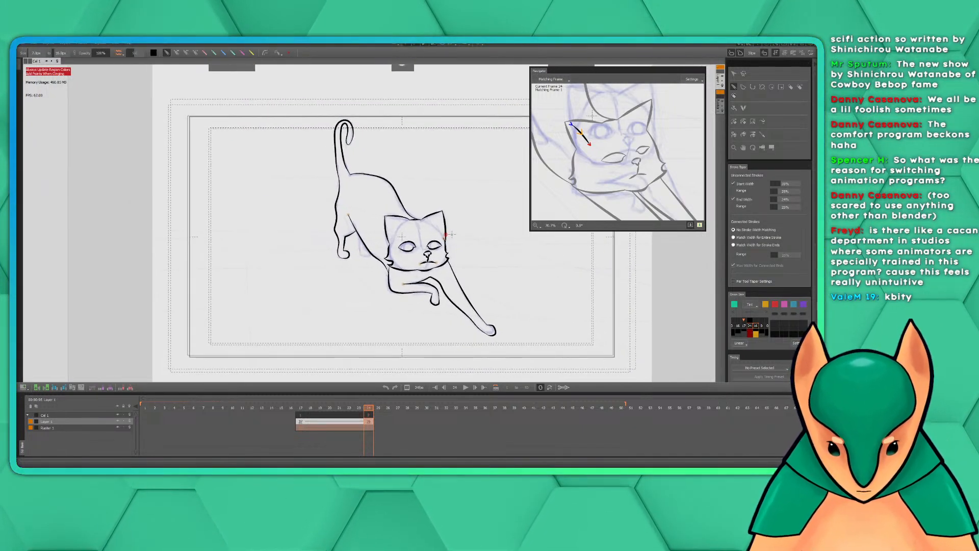
pyautogui.scroll(4, 452, 230)
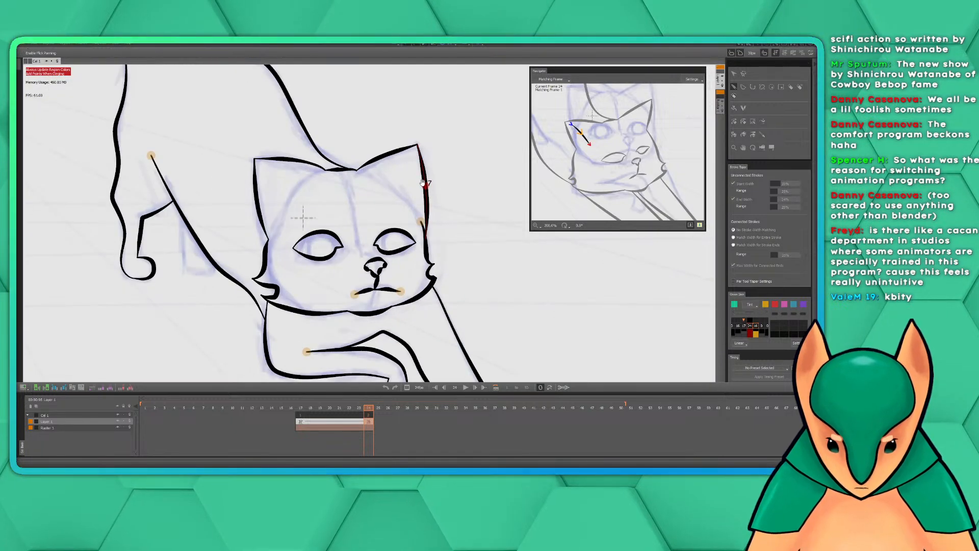
pyautogui.scroll(-1, 465, 207)
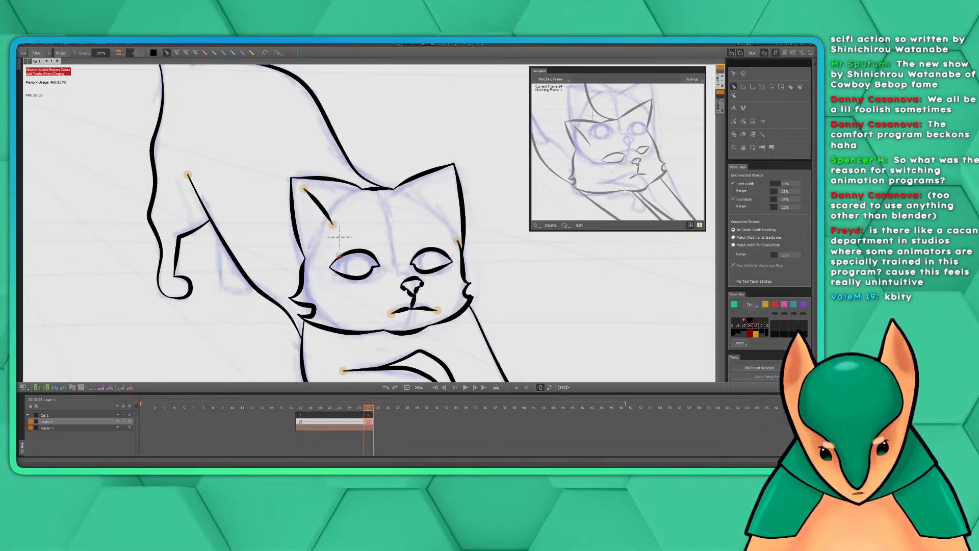
pyautogui.moveTo(303, 188); pyautogui.dragTo(332, 224)
pyautogui.hotkey('ctrl', 'z')
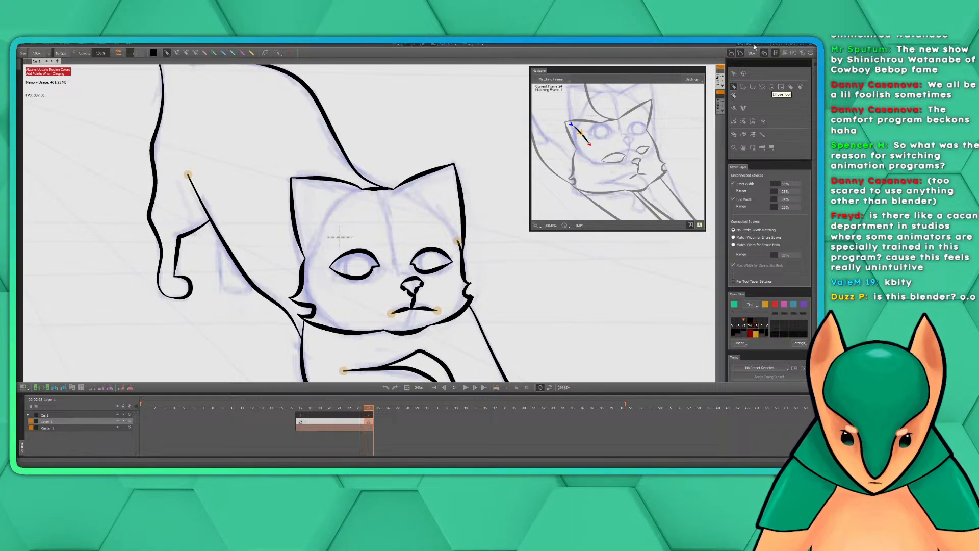
# Ink a diagonal inner-ear stroke inside the left-hand ear, running from near the ear tip down toward the forehead
pyautogui.scroll(-4, 808, 210)
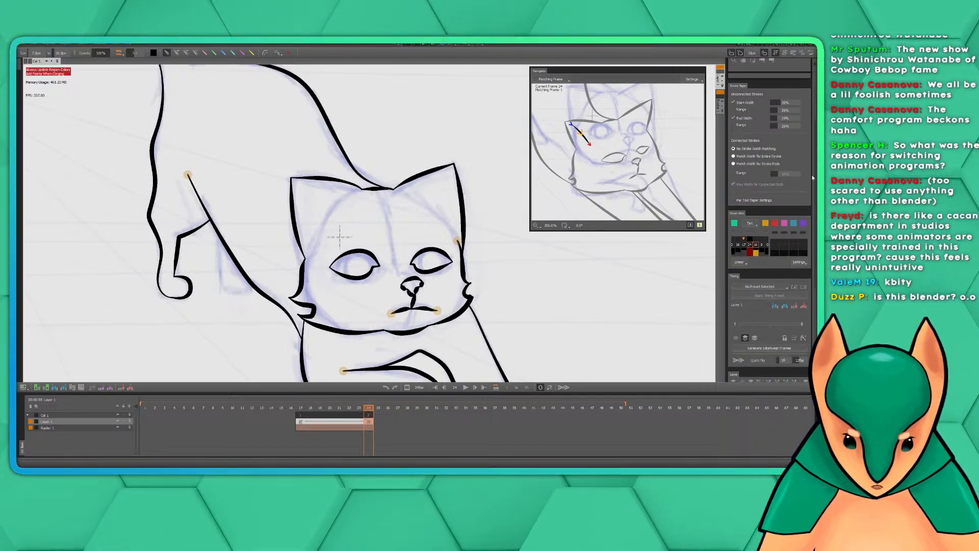
pyautogui.scroll(-3, 808, 209)
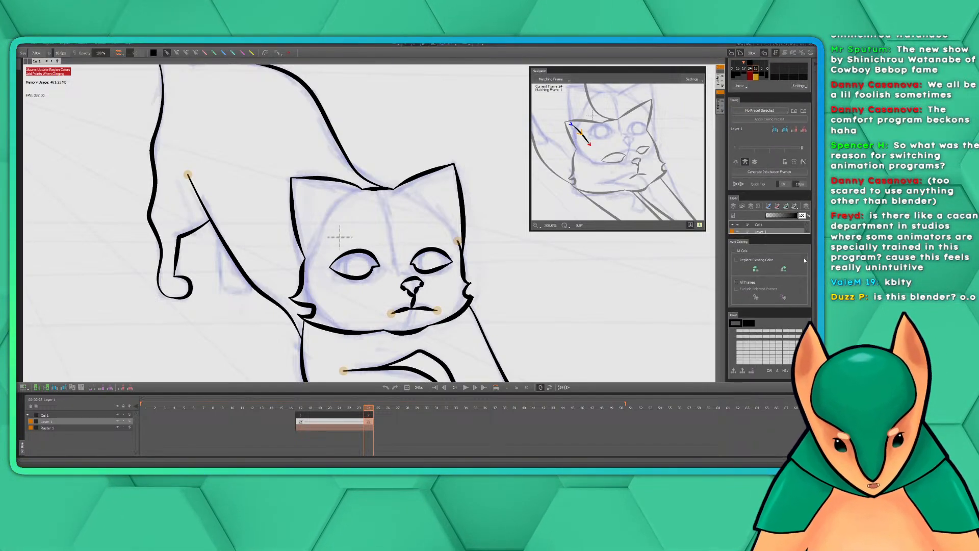
pyautogui.scroll(10, 804, 259)
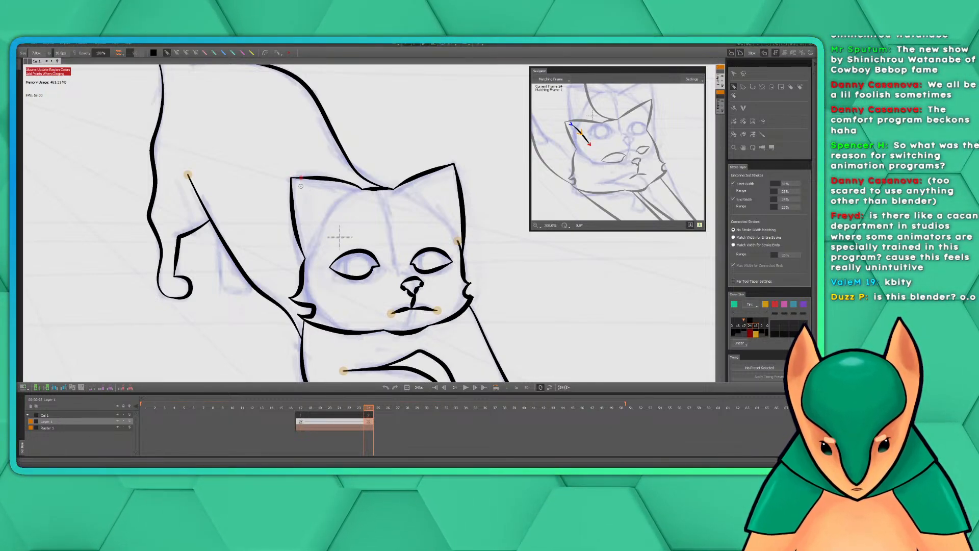
pyautogui.moveTo(301, 189); pyautogui.dragTo(328, 232)
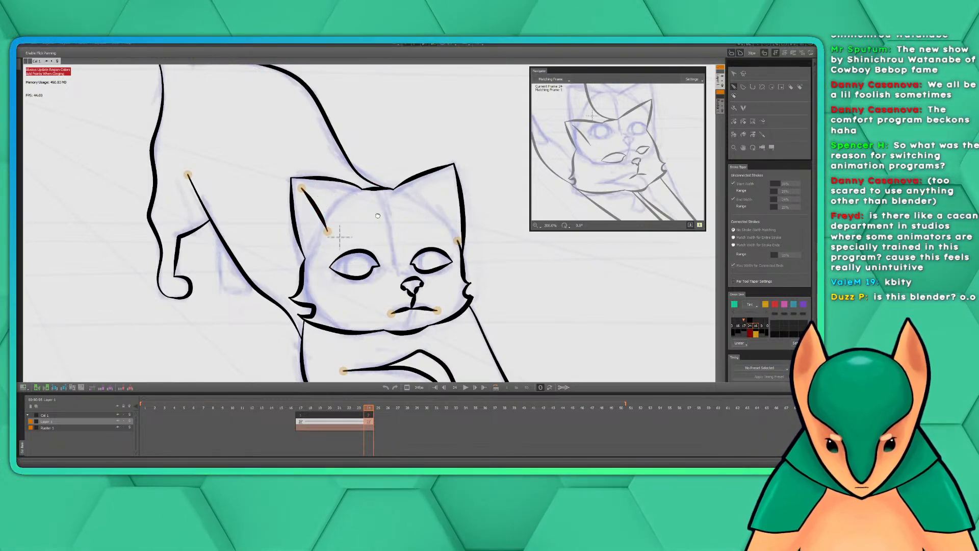
pyautogui.moveTo(340, 236)
pyautogui.mouseDown()
pyautogui.moveTo(510, 197)
pyautogui.moveTo(447, 260)
pyautogui.moveTo(446, 248)
pyautogui.mouseUp()
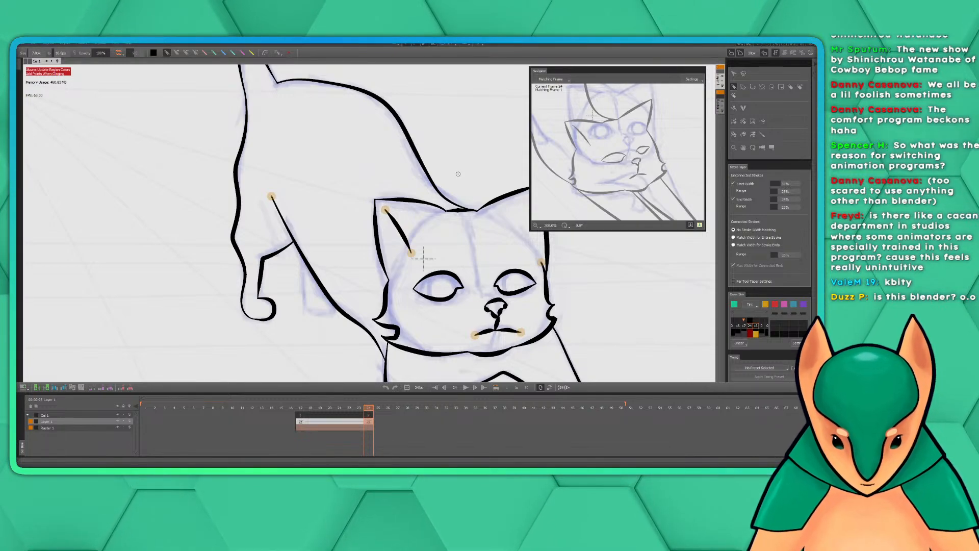
pyautogui.moveTo(413, 177)
pyautogui.mouseDown()
pyautogui.moveTo(433, 197)
pyautogui.moveTo(421, 185)
pyautogui.moveTo(428, 190)
pyautogui.mouseUp()
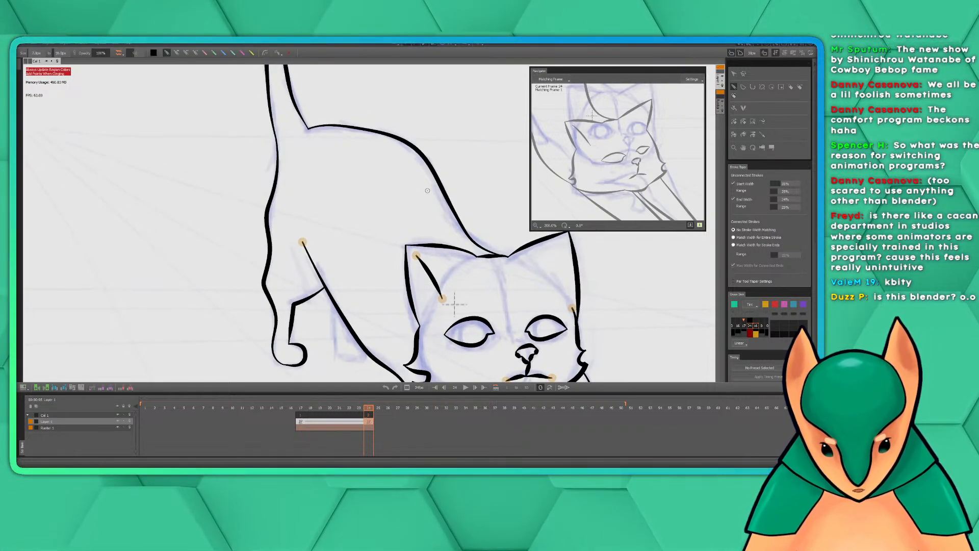
pyautogui.moveTo(344, 198); pyautogui.dragTo(311, 186)
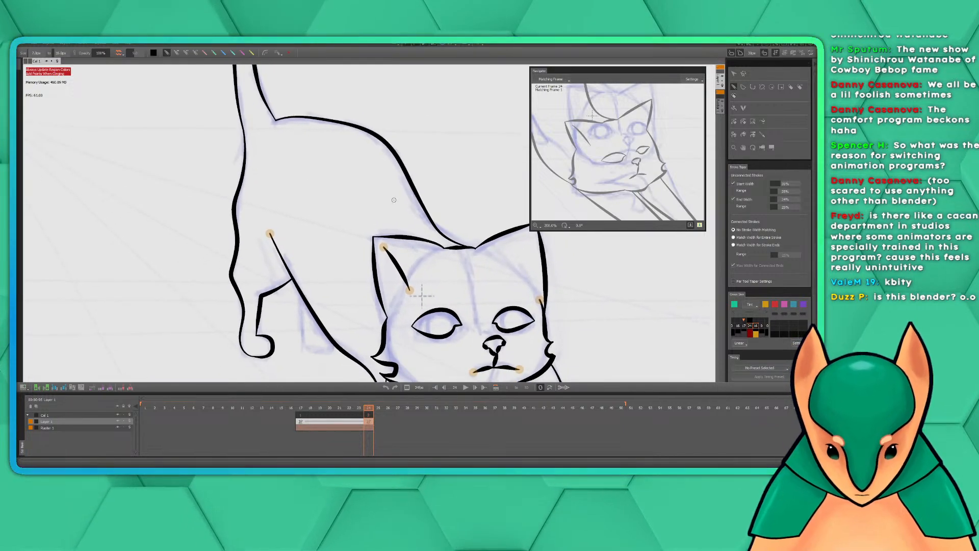
pyautogui.scroll(-2, 424, 224)
pyautogui.moveTo(425, 258); pyautogui.dragTo(385, 229)
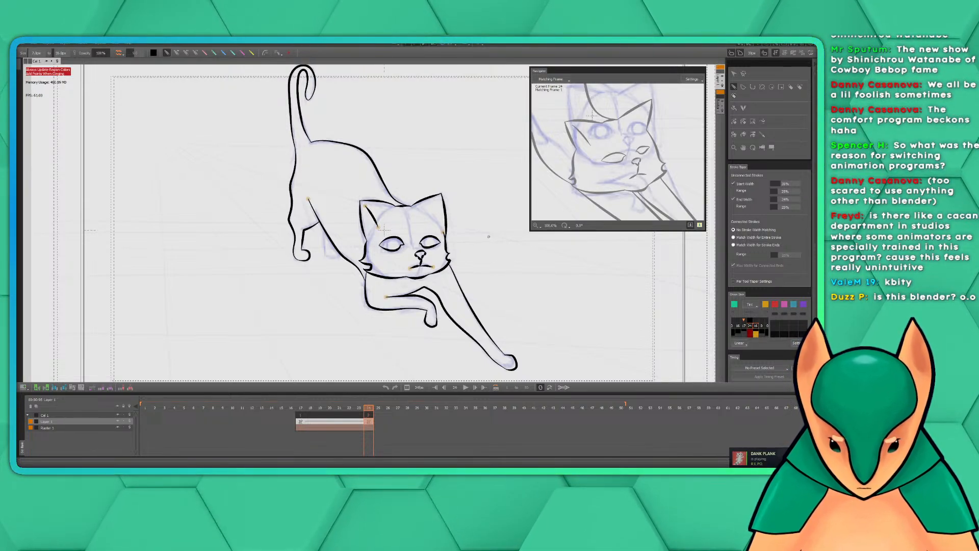
pyautogui.moveTo(426, 180); pyautogui.dragTo(416, 185)
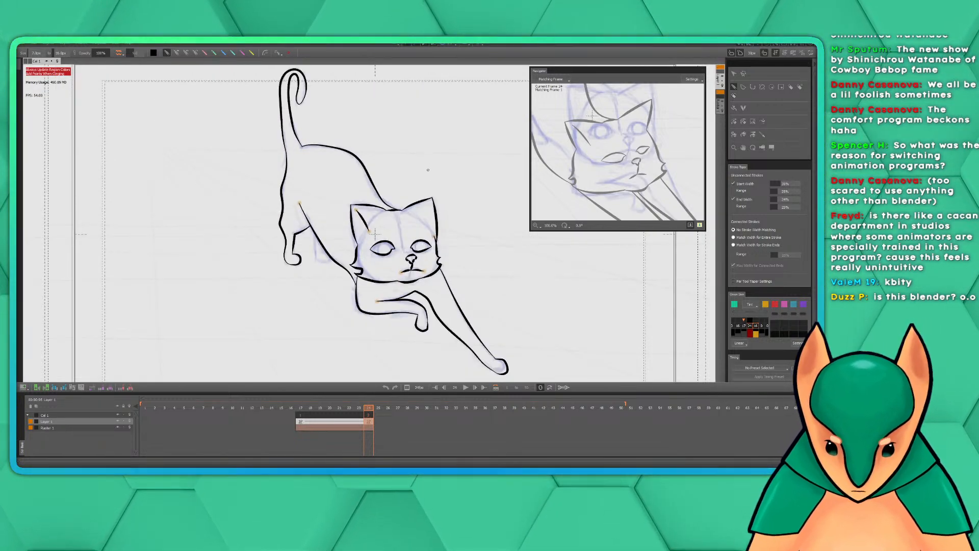
pyautogui.moveTo(433, 182)
pyautogui.mouseDown()
pyautogui.moveTo(440, 193)
pyautogui.moveTo(432, 182)
pyautogui.mouseUp()
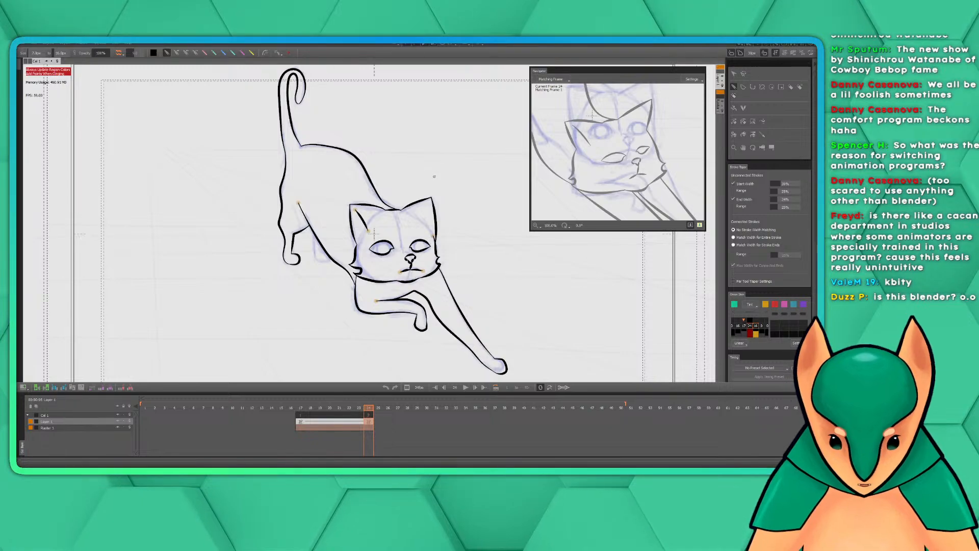
pyautogui.moveTo(431, 172); pyautogui.dragTo(432, 172)
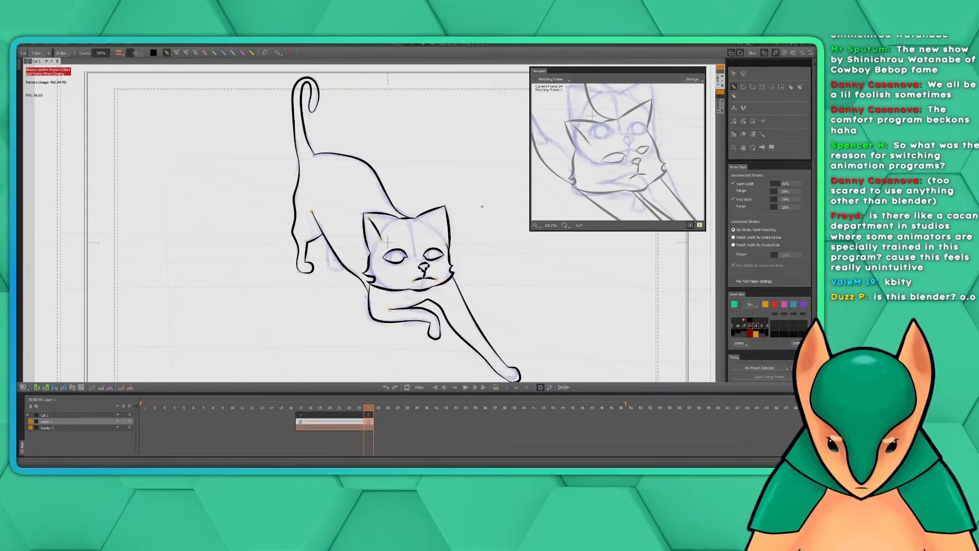
pyautogui.moveTo(434, 170)
pyautogui.mouseDown()
pyautogui.moveTo(442, 177)
pyautogui.moveTo(435, 169)
pyautogui.mouseUp()
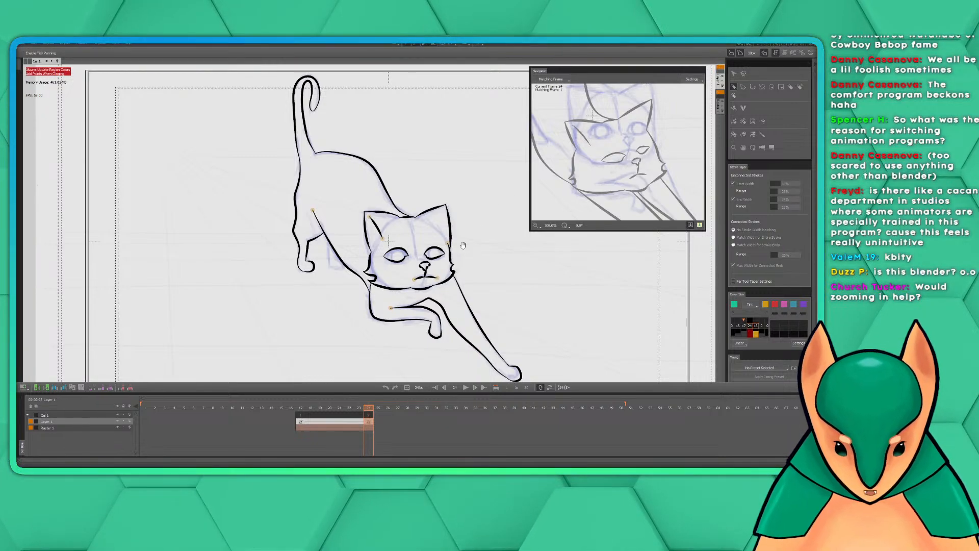
pyautogui.scroll(4, 450, 217)
pyautogui.moveTo(352, 172); pyautogui.dragTo(524, 295)
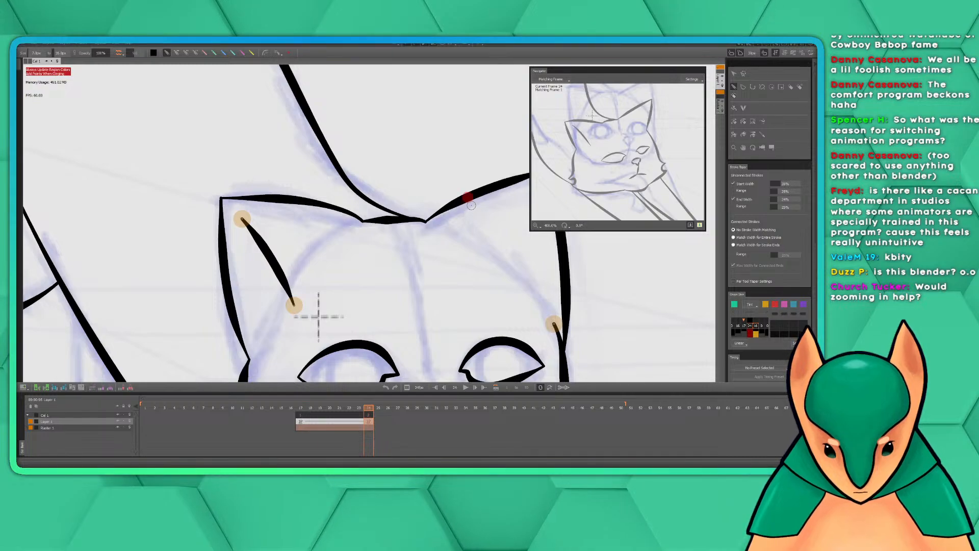
pyautogui.moveTo(473, 207); pyautogui.dragTo(473, 288)
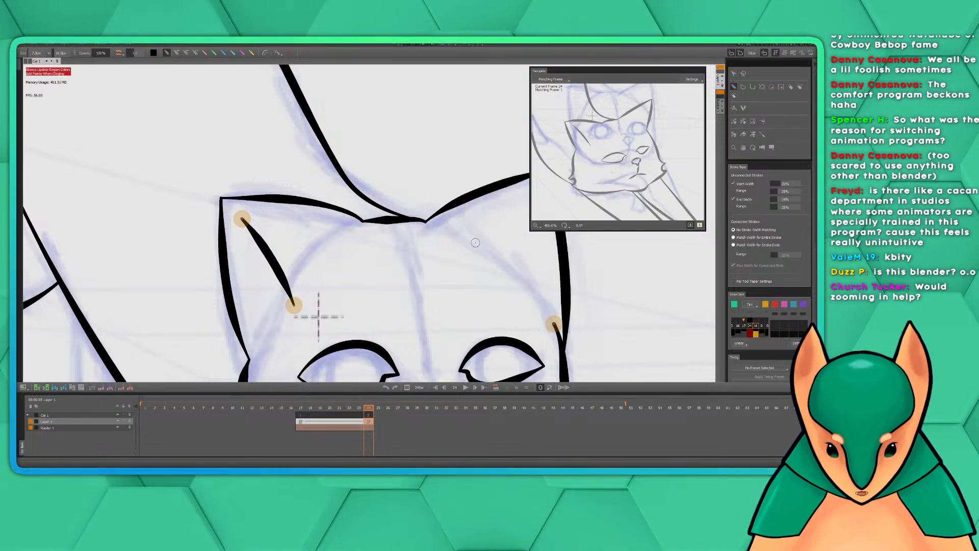
pyautogui.scroll(-4, 469, 290)
pyautogui.scroll(2, 433, 264)
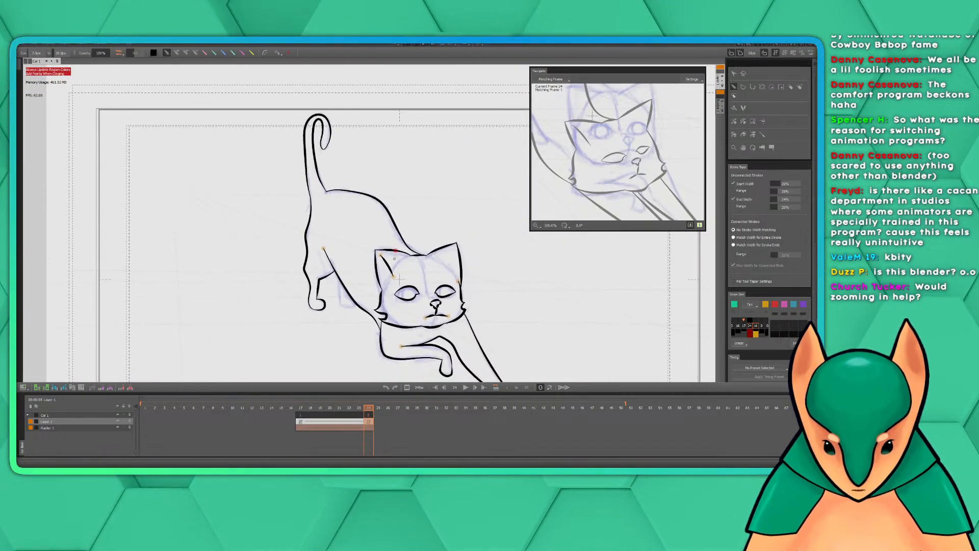
pyautogui.scroll(2, 439, 255)
pyautogui.moveTo(442, 247); pyautogui.dragTo(518, 210)
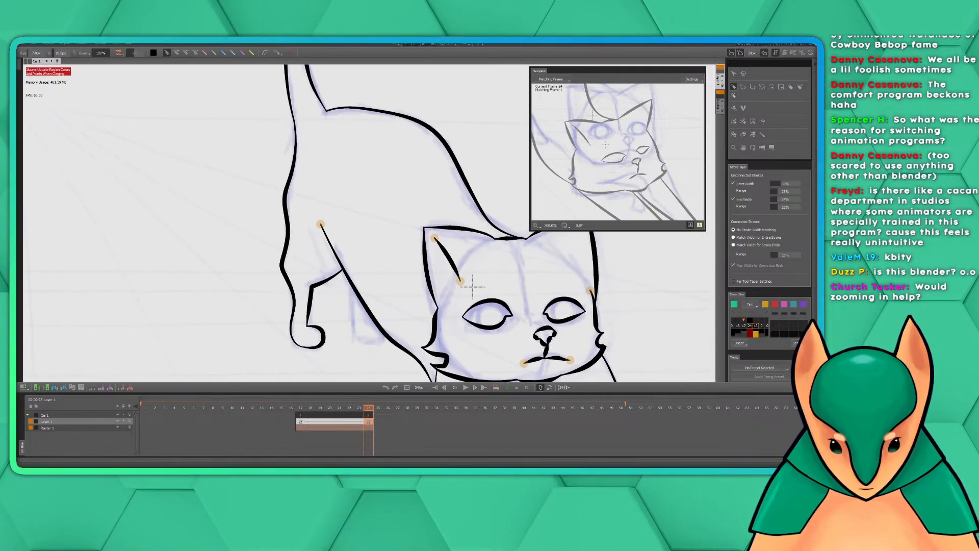
pyautogui.press('h')
pyautogui.press('h')
pyautogui.moveTo(649, 186)
pyautogui.mouseDown()
pyautogui.moveTo(583, 144)
pyautogui.moveTo(601, 139)
pyautogui.moveTo(665, 225)
pyautogui.moveTo(667, 202)
pyautogui.moveTo(636, 152)
pyautogui.moveTo(611, 138)
pyautogui.moveTo(663, 208)
pyautogui.moveTo(648, 188)
pyautogui.moveTo(653, 161)
pyautogui.moveTo(632, 210)
pyautogui.moveTo(688, 235)
pyautogui.moveTo(686, 290)
pyautogui.moveTo(590, 134)
pyautogui.moveTo(592, 69)
pyautogui.mouseUp()
pyautogui.scroll(-3, 456, 173)
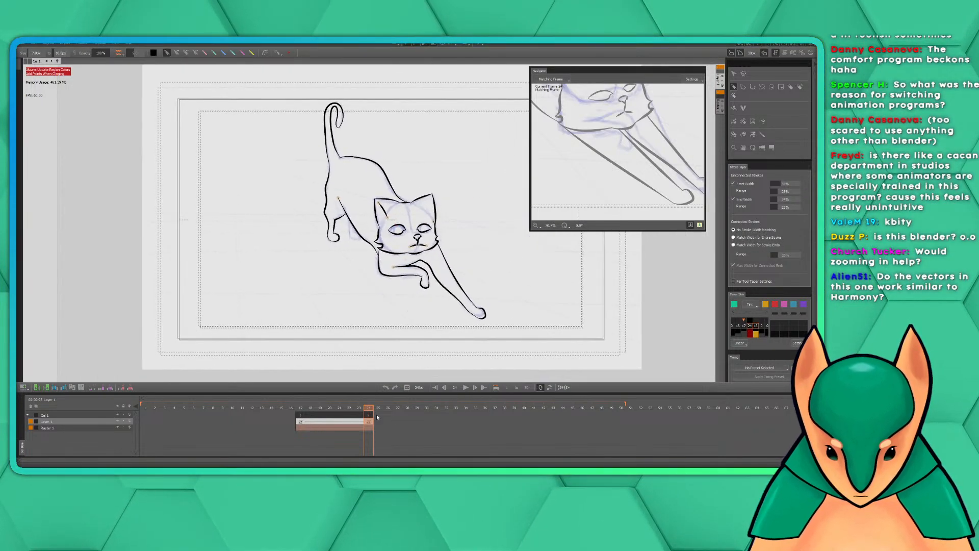
# Go to frame 28 on the line-art layer, past the inked pose at frame 24, and shift the Navigator window slightly
pyautogui.moveTo(370, 410); pyautogui.dragTo(408, 409)
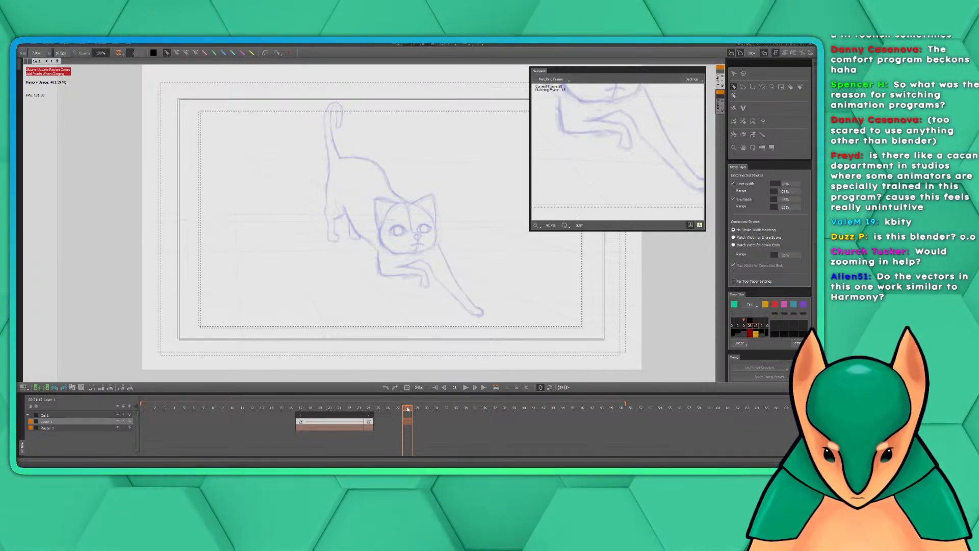
pyautogui.click(370, 423)
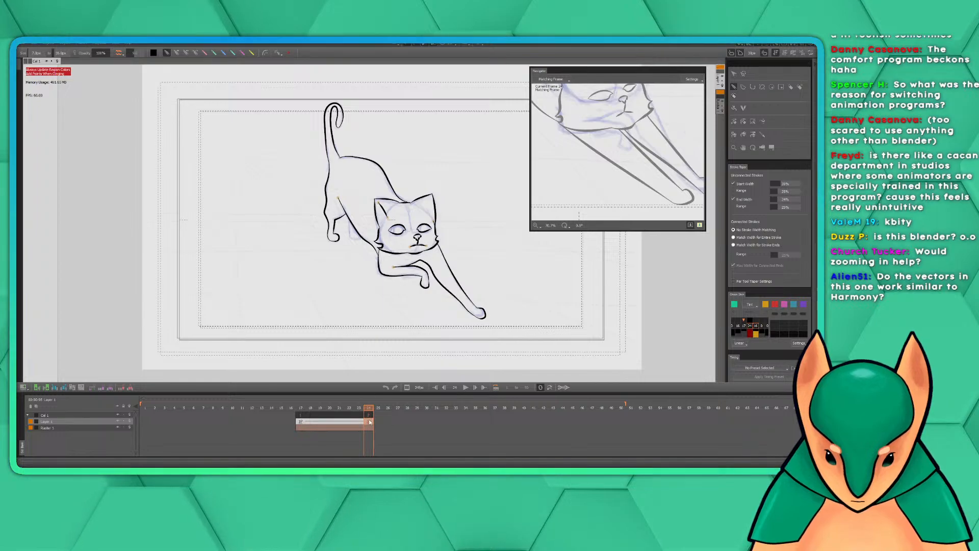
pyautogui.moveTo(351, 422); pyautogui.dragTo(368, 428)
pyautogui.click(378, 426)
pyautogui.click(371, 423)
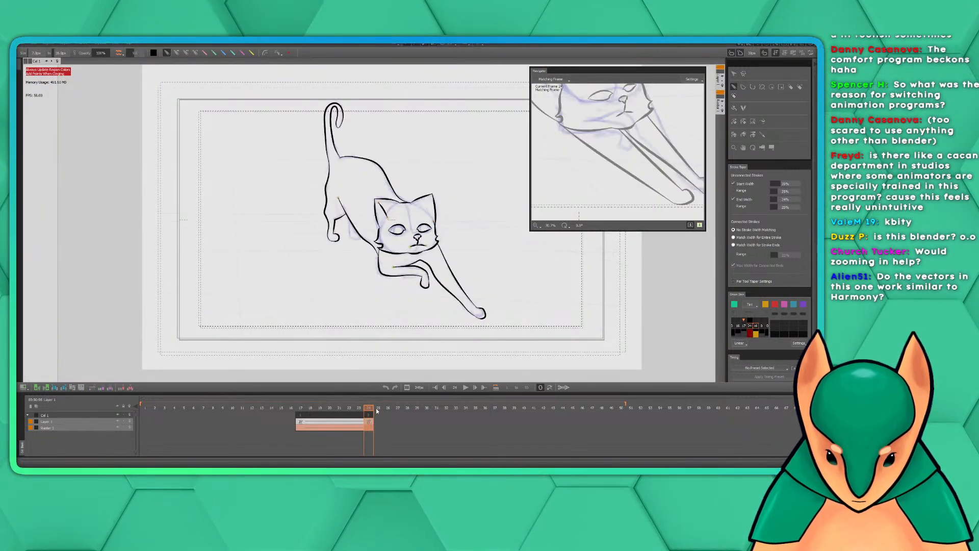
pyautogui.click(389, 410)
pyautogui.click(396, 414)
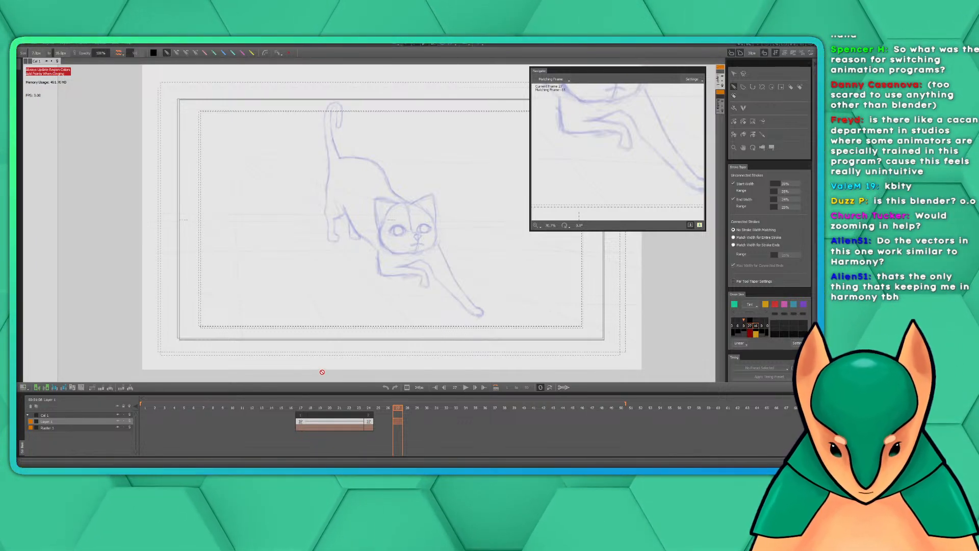
pyautogui.press('space')
pyautogui.moveTo(460, 231); pyautogui.dragTo(438, 255)
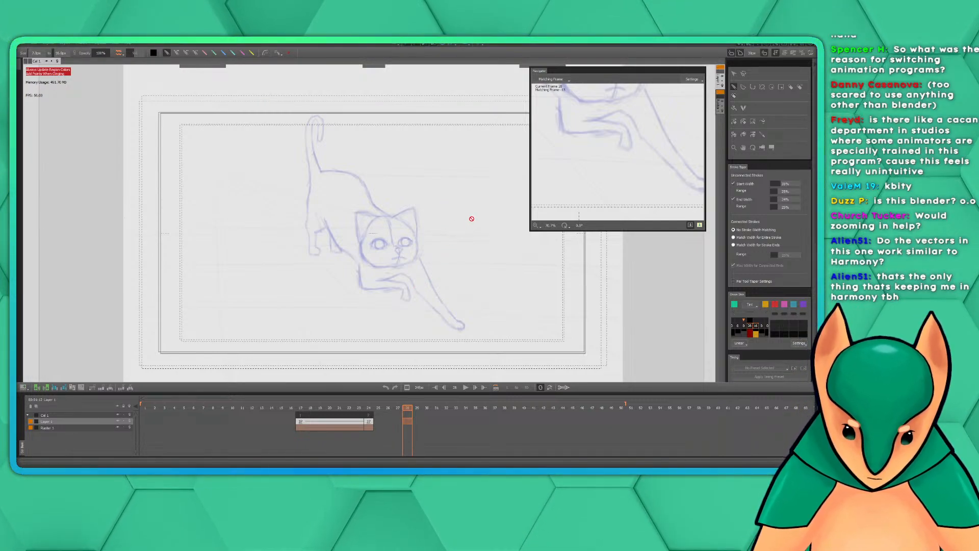
pyautogui.moveTo(601, 71); pyautogui.dragTo(607, 73)
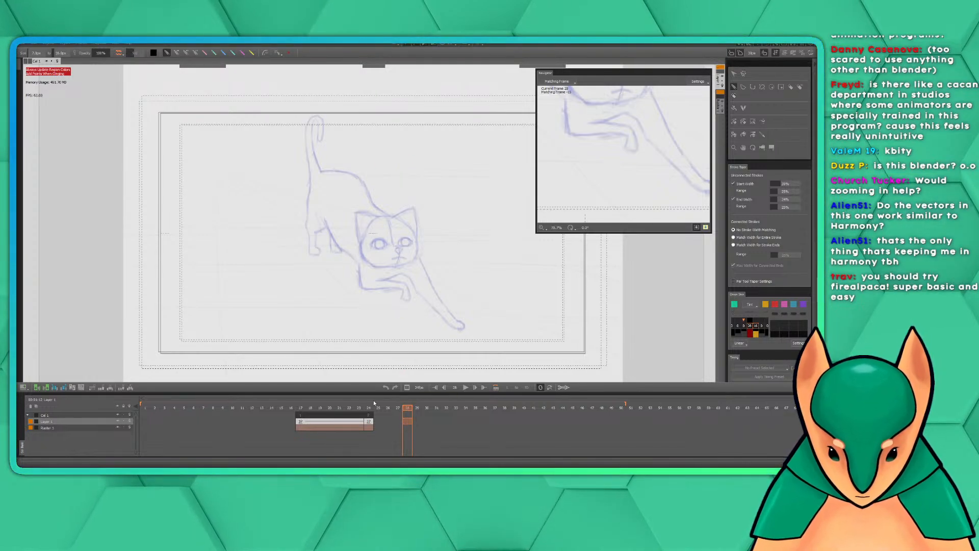
# Try Transfer Boundary Stroke Settings on frame 28 and dismiss the Invalid Frame dialog
pyautogui.rightClick(405, 421)
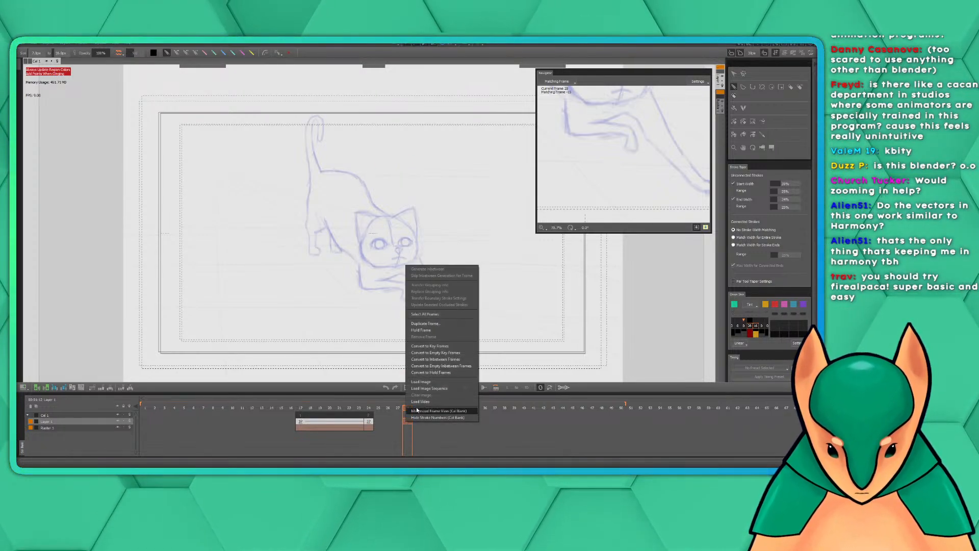
pyautogui.click(459, 299)
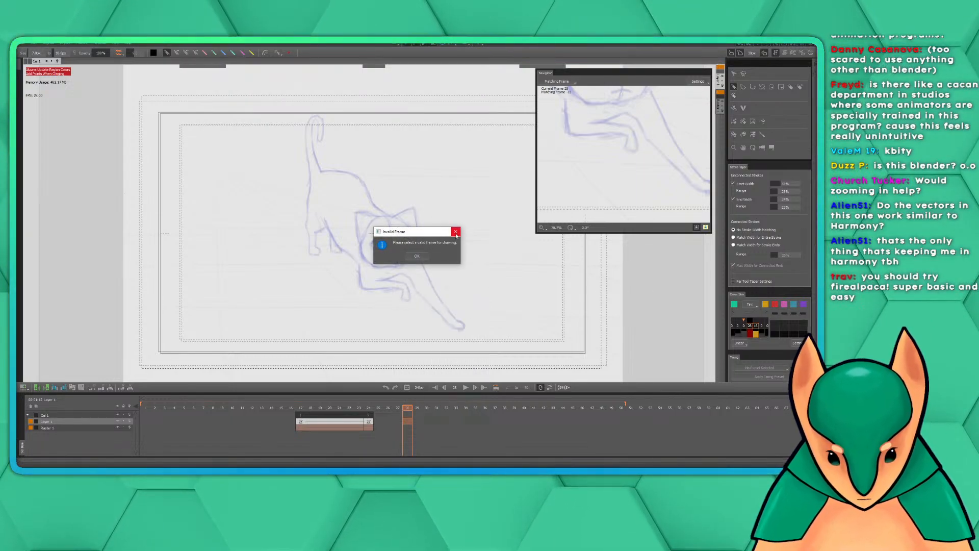
pyautogui.click(456, 232)
pyautogui.scroll(-3, 450, 258)
pyautogui.scroll(5, 450, 258)
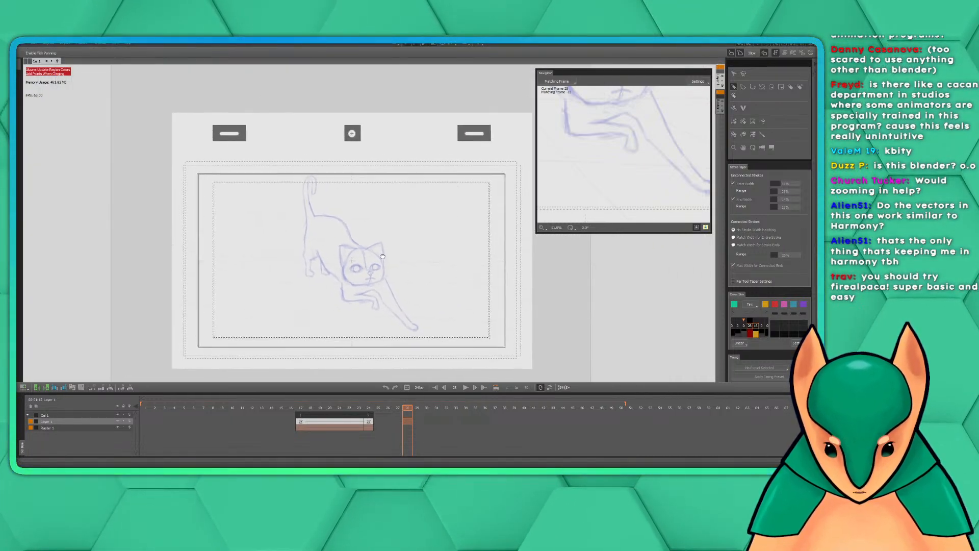
pyautogui.scroll(-4, 471, 249)
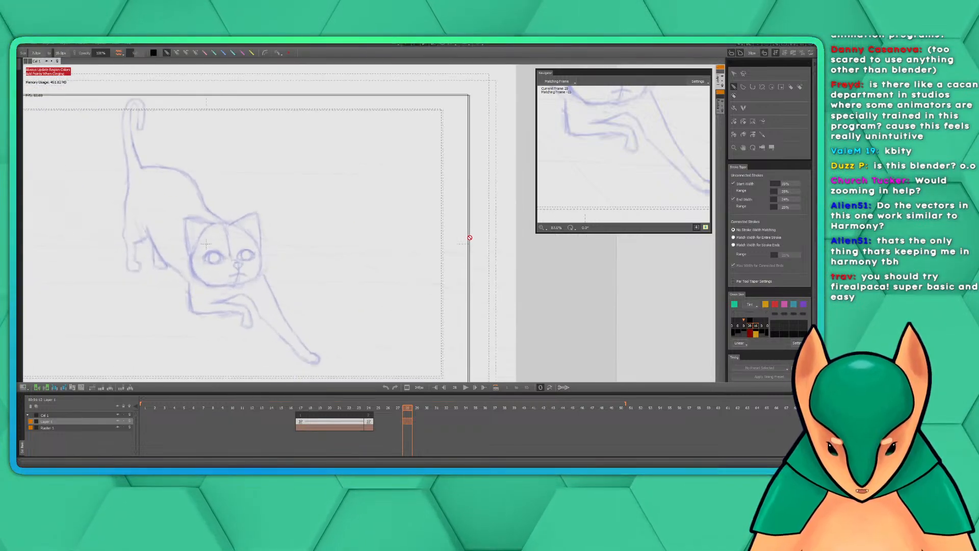
pyautogui.moveTo(403, 241); pyautogui.dragTo(397, 238)
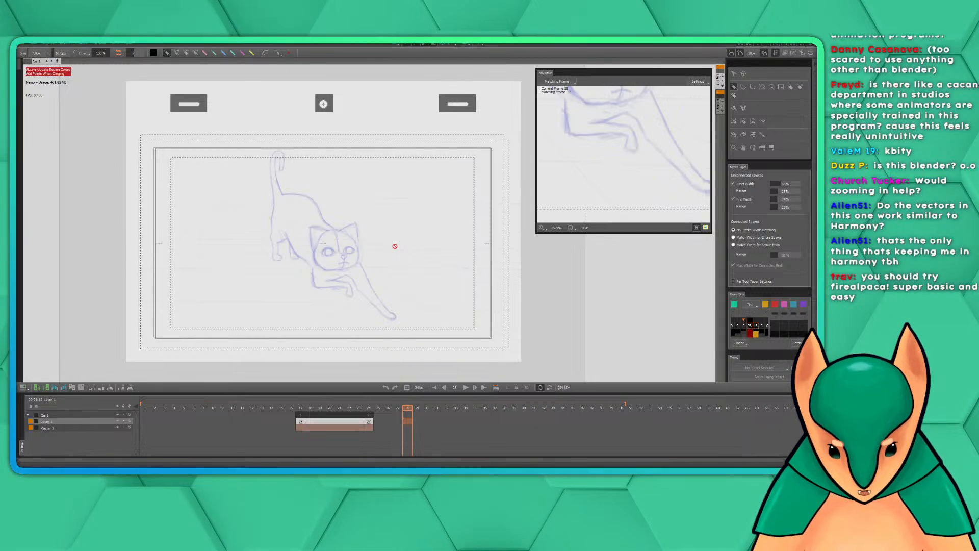
pyautogui.scroll(2, 237, 266)
pyautogui.scroll(-1, 238, 266)
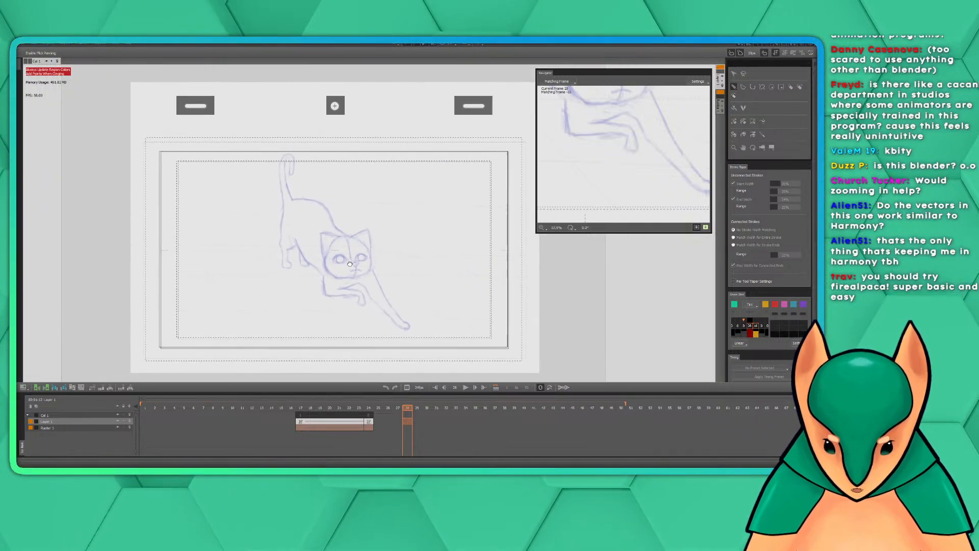
pyautogui.scroll(1, 344, 254)
pyautogui.moveTo(344, 254)
pyautogui.mouseDown()
pyautogui.moveTo(361, 273)
pyautogui.moveTo(344, 279)
pyautogui.mouseUp()
pyautogui.scroll(-1, 309, 299)
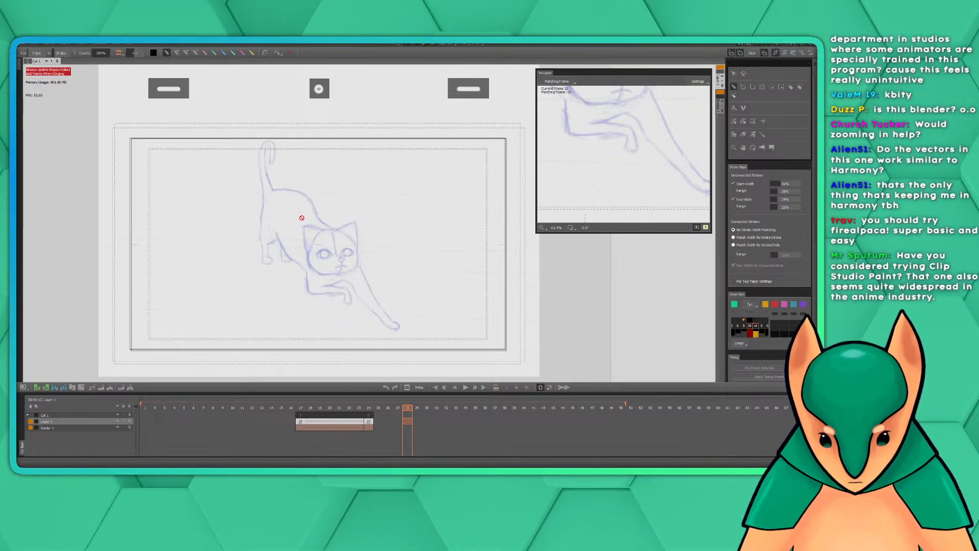
pyautogui.moveTo(295, 210); pyautogui.dragTo(314, 218)
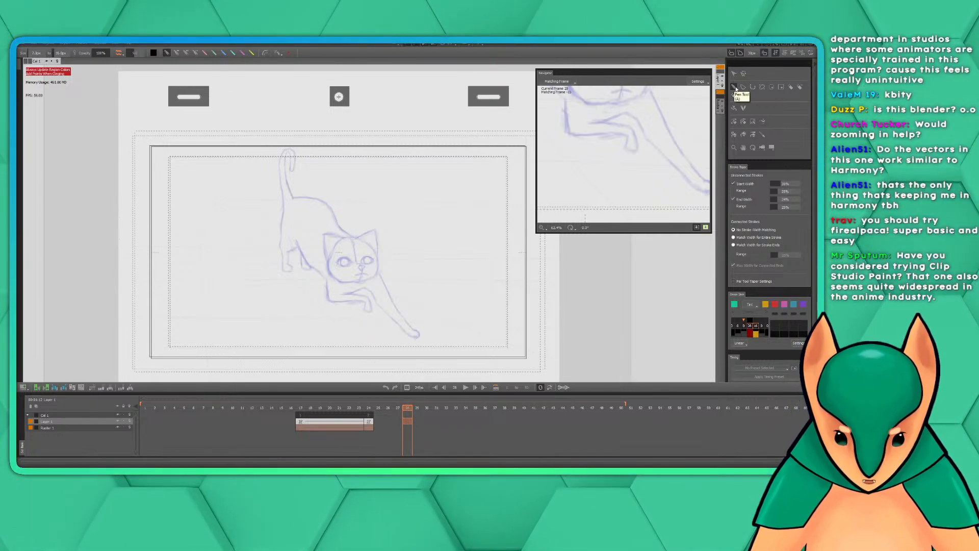
# Try to draw with the Pen tool on the cat sketch at frame 28 and dismiss the Invalid Frame dialog
pyautogui.click(735, 87)
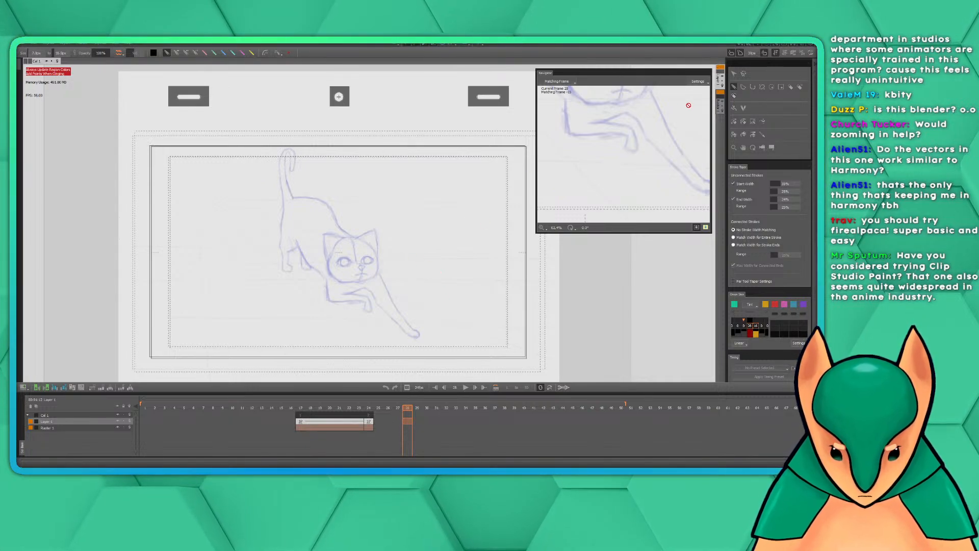
pyautogui.click(381, 266)
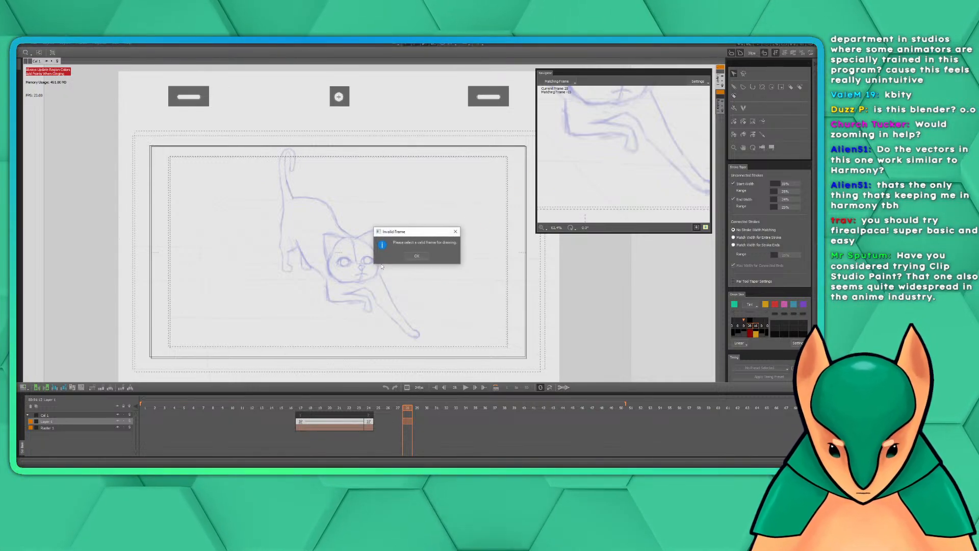
pyautogui.click(416, 255)
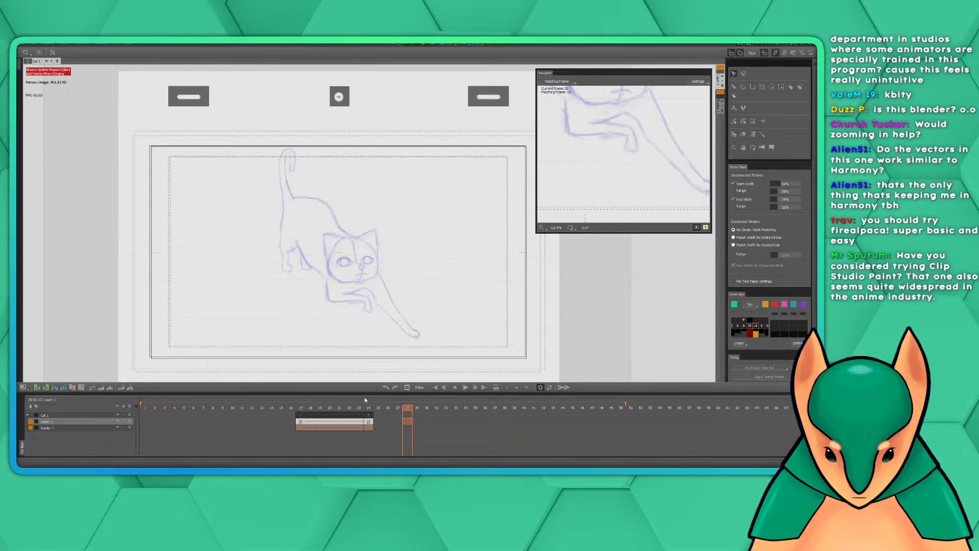
# Convert frame 28 on the line-art layer to inbetween frames and centre the inked cat's head in the Navigator
pyautogui.rightClick(410, 422)
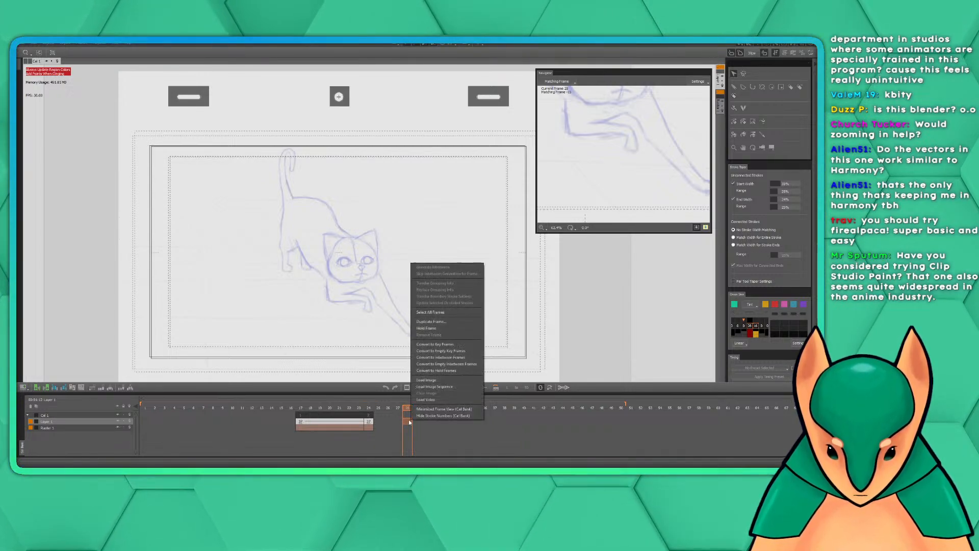
pyautogui.click(453, 357)
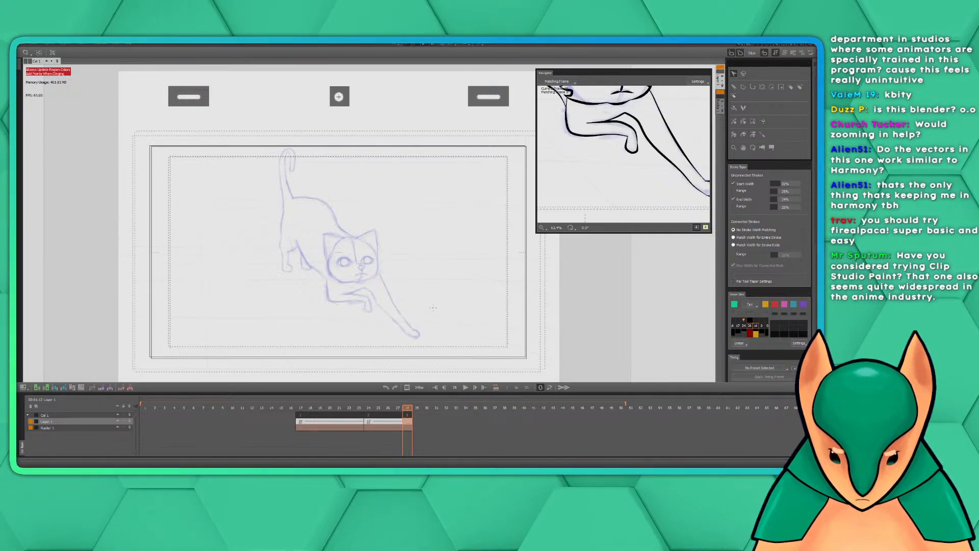
pyautogui.moveTo(586, 153); pyautogui.dragTo(585, 210)
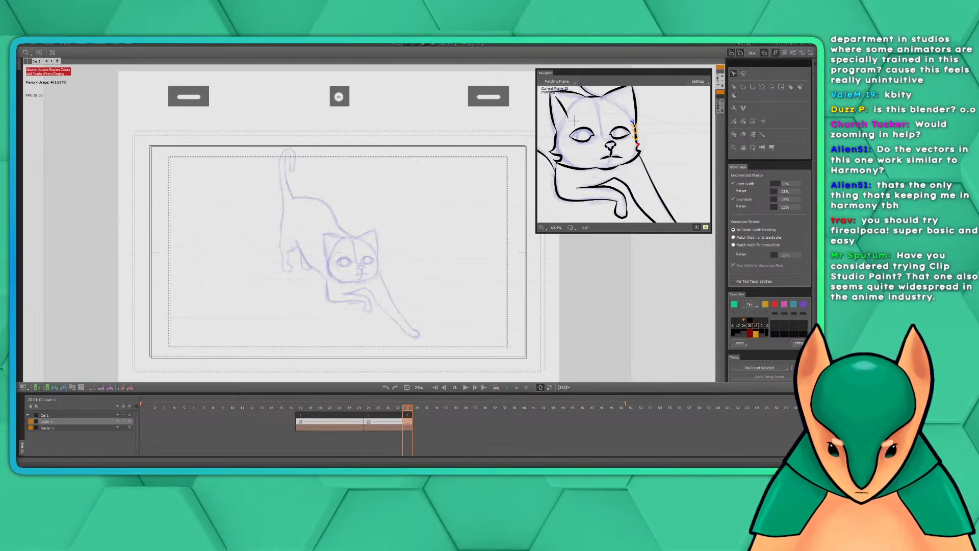
# Select the reference sketch image and scrub its sequence to the pose with both front legs reaching forward
pyautogui.click(735, 75)
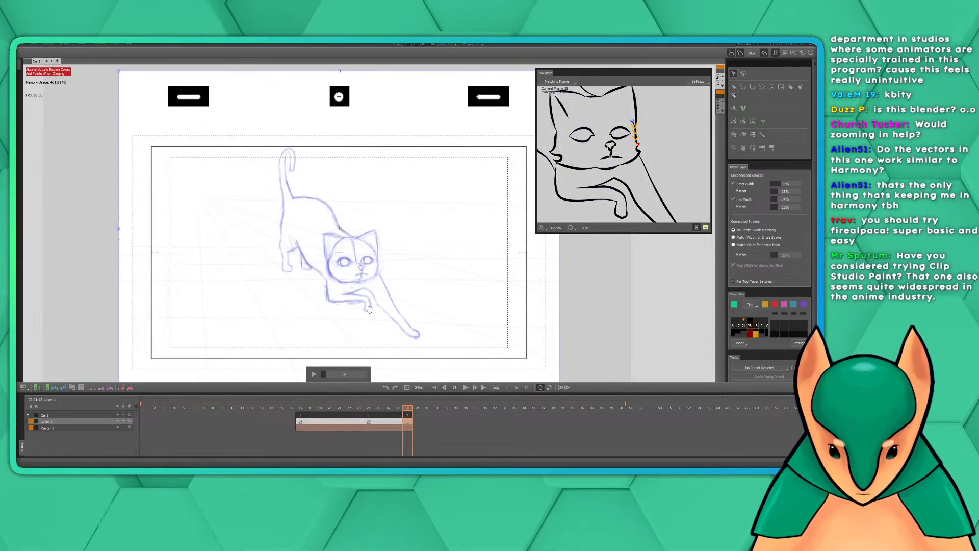
pyautogui.moveTo(326, 374); pyautogui.dragTo(325, 375)
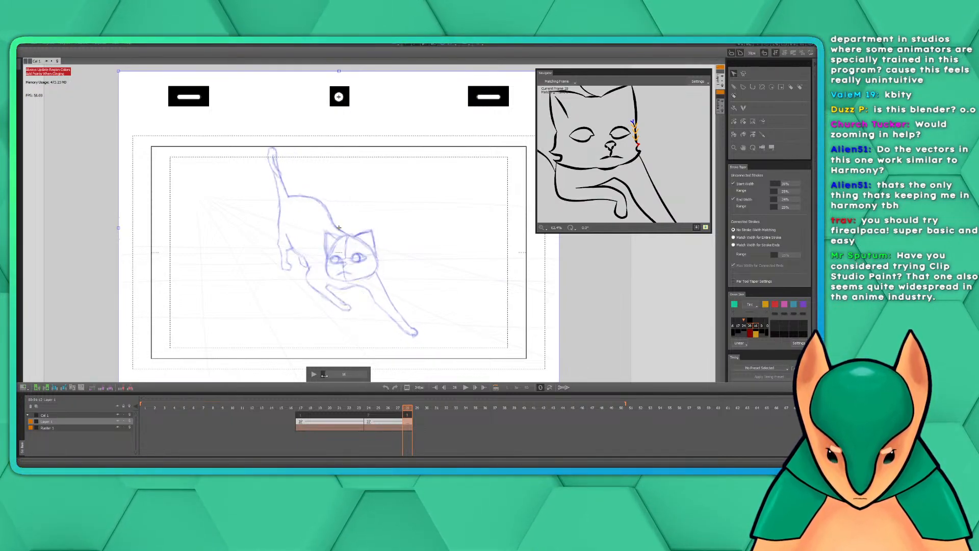
# Ink the head's right-hand side with the Pen tool, from the ear base down to the pointed cheek tuft
pyautogui.click(734, 87)
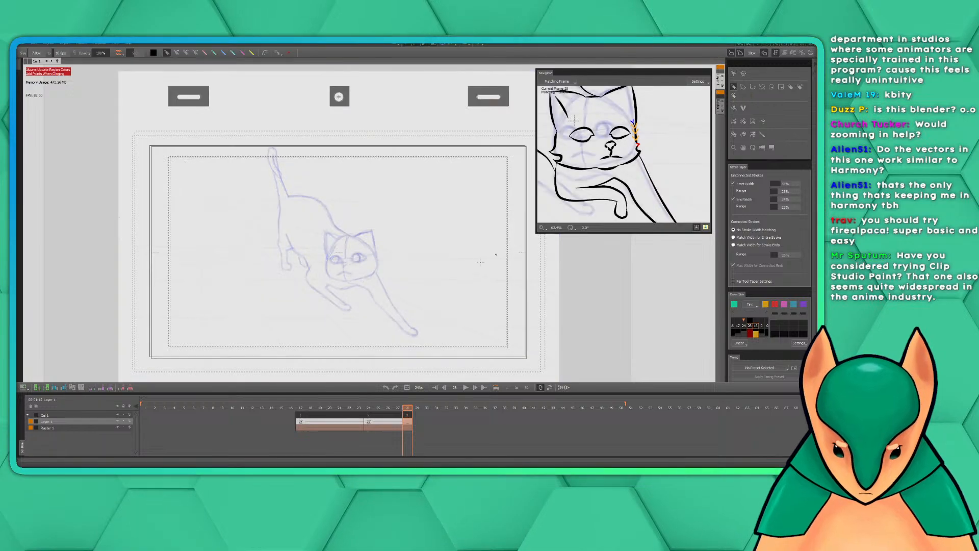
pyautogui.moveTo(400, 263); pyautogui.dragTo(432, 255)
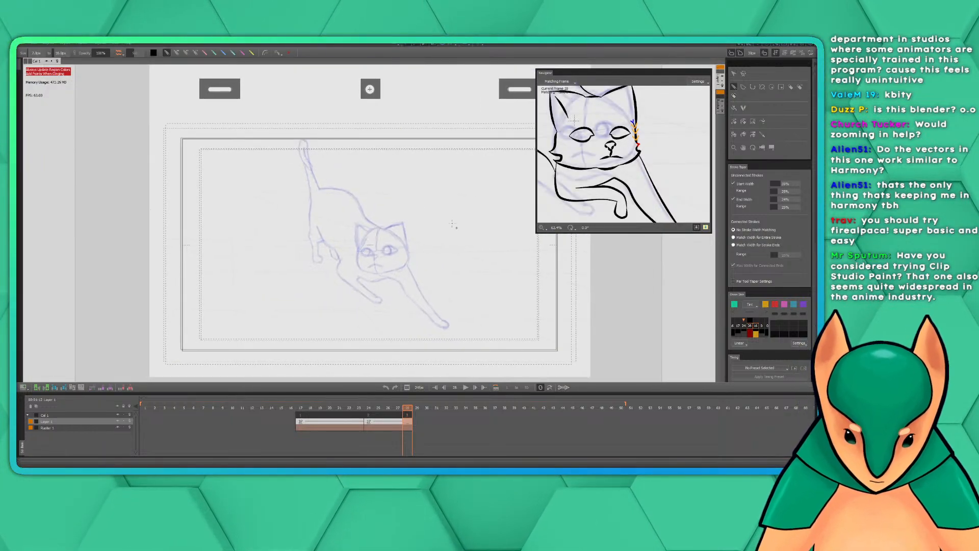
pyautogui.scroll(3, 433, 269)
pyautogui.scroll(1, 432, 269)
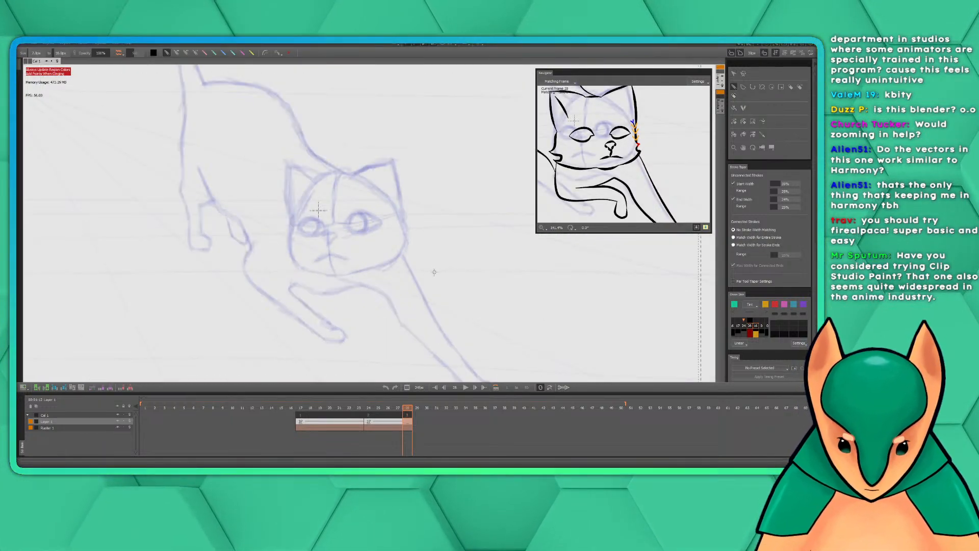
pyautogui.scroll(1, 436, 273)
pyautogui.scroll(-1, 435, 273)
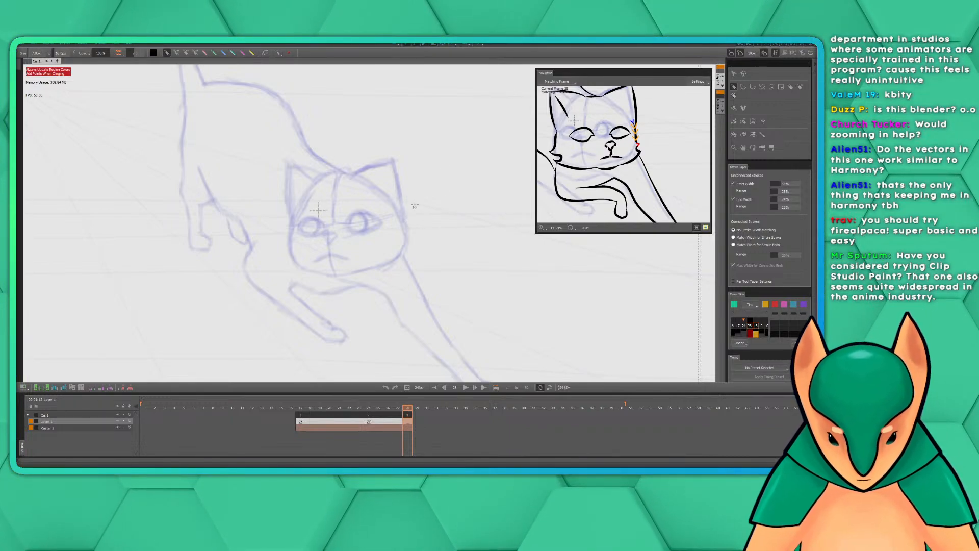
pyautogui.moveTo(460, 246); pyautogui.dragTo(465, 251)
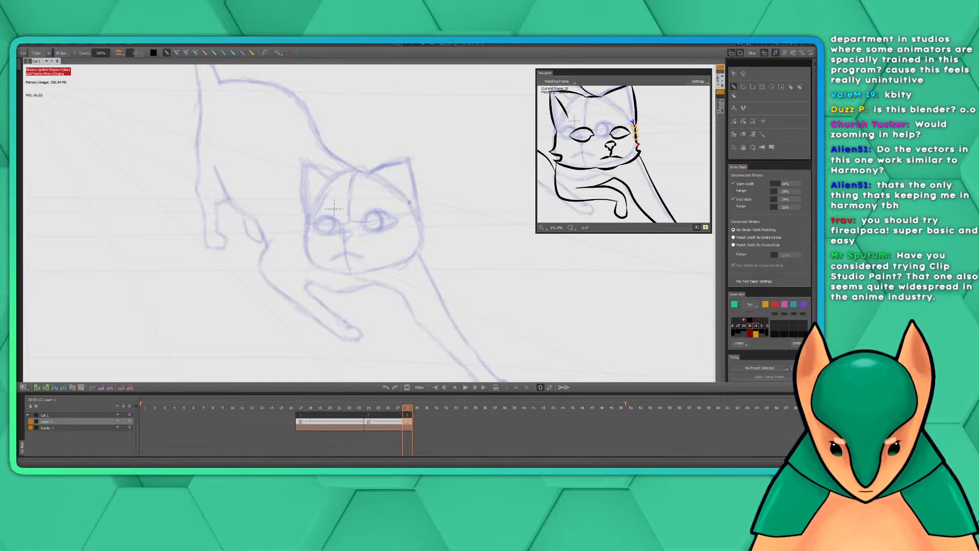
pyautogui.moveTo(402, 195); pyautogui.dragTo(423, 235)
pyautogui.hotkey('ctrl', 'z')
pyautogui.moveTo(402, 196); pyautogui.dragTo(425, 238)
pyautogui.hotkey('ctrl', 'z')
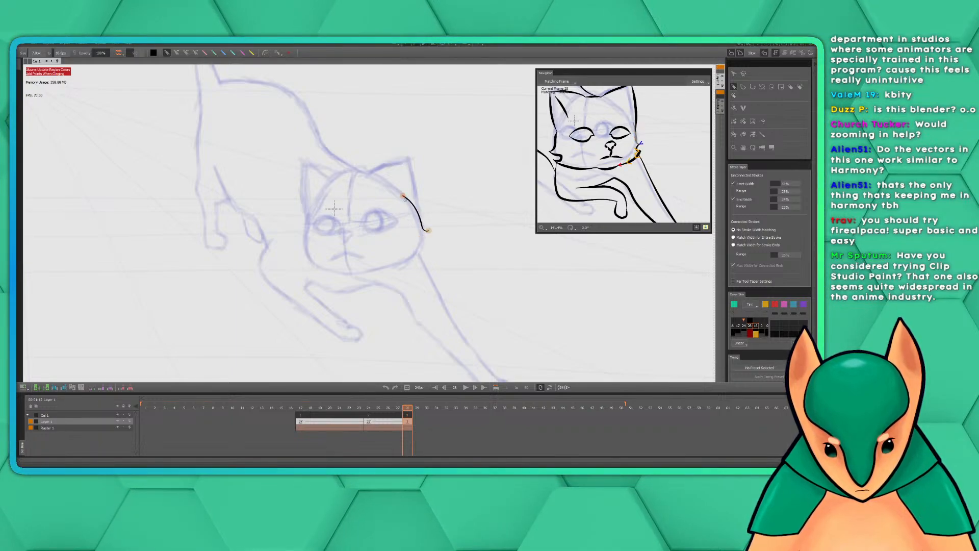
pyautogui.hotkey('ctrl', 'z')
pyautogui.moveTo(401, 194); pyautogui.dragTo(426, 230)
pyautogui.hotkey('ctrl', 'z')
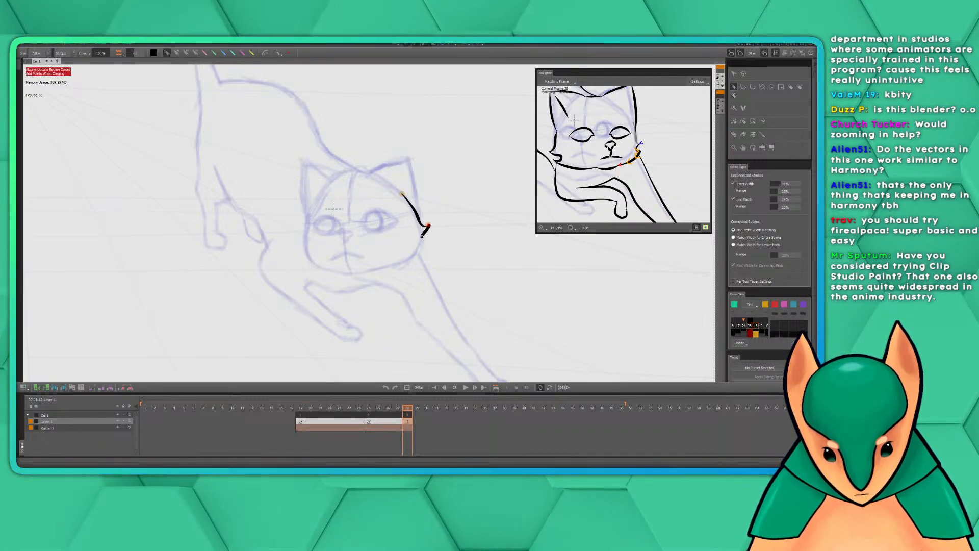
# Ink the right-hand jaw from the cheek tuft to below the mouth, and undo the trial chin stroke
pyautogui.moveTo(422, 249); pyautogui.dragTo(359, 274)
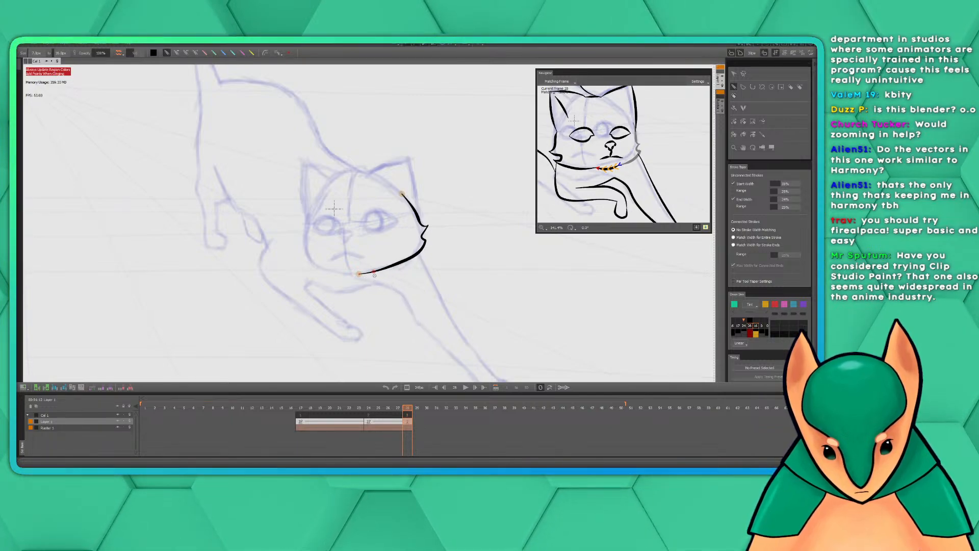
pyautogui.moveTo(354, 278); pyautogui.dragTo(338, 274)
pyautogui.hotkey('ctrl', 'z')
pyautogui.hotkey('ctrl', 'z')
pyautogui.hotkey('ctrl', 'z')
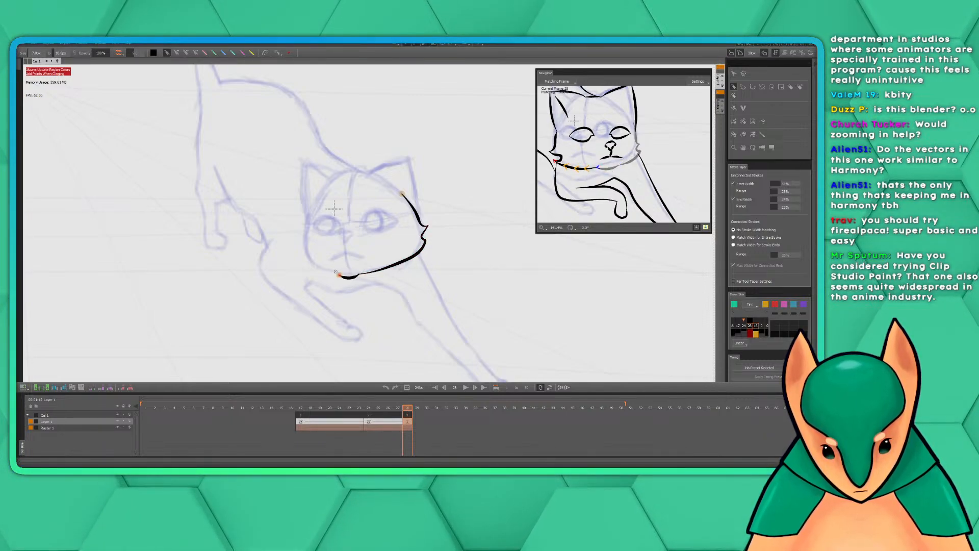
pyautogui.hotkey('ctrl', 'z')
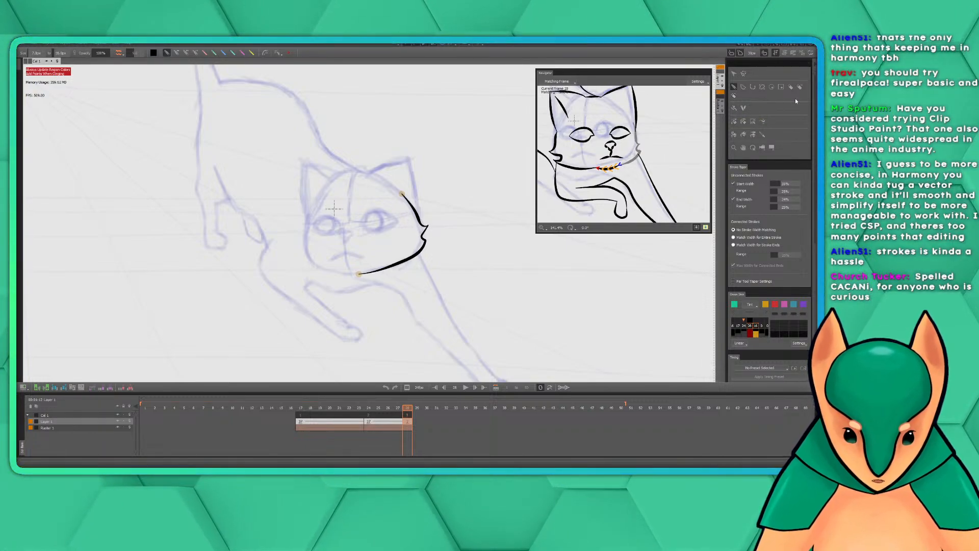
# Shorten the chin end of the right-hand jaw stroke slightly by moving its endpoint, and return to the Pen tool
pyautogui.click(745, 75)
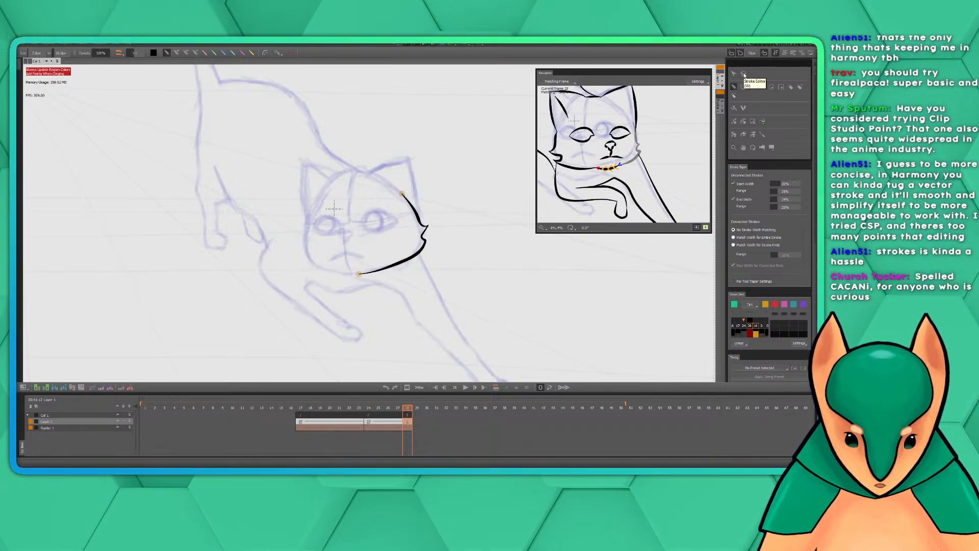
pyautogui.click(366, 273)
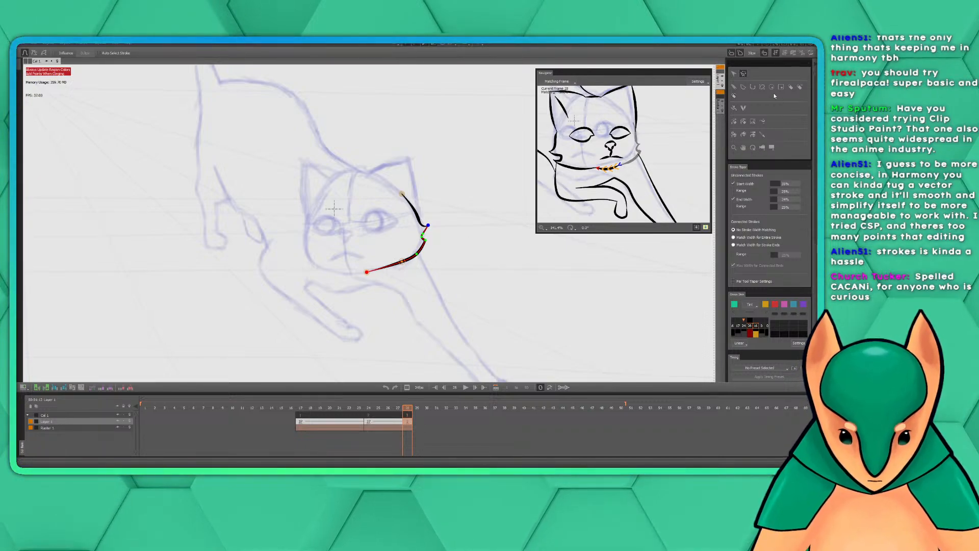
pyautogui.click(735, 74)
pyautogui.click(734, 87)
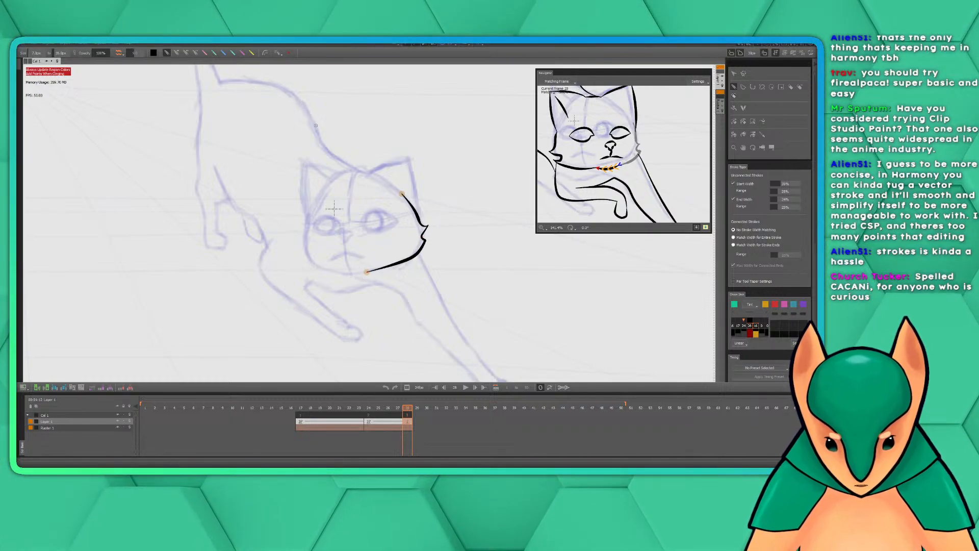
# Ink the short chin curve continuing from the end of the right-hand jaw stroke, undoing the stray attempts
pyautogui.moveTo(341, 94)
pyautogui.mouseDown()
pyautogui.moveTo(294, 105)
pyautogui.moveTo(277, 131)
pyautogui.moveTo(286, 151)
pyautogui.moveTo(334, 181)
pyautogui.moveTo(325, 209)
pyautogui.moveTo(289, 227)
pyautogui.moveTo(249, 208)
pyautogui.moveTo(237, 157)
pyautogui.moveTo(207, 130)
pyautogui.moveTo(170, 193)
pyautogui.moveTo(226, 245)
pyautogui.moveTo(297, 282)
pyautogui.moveTo(230, 314)
pyautogui.mouseUp()
pyautogui.hotkey('ctrl', 'z')
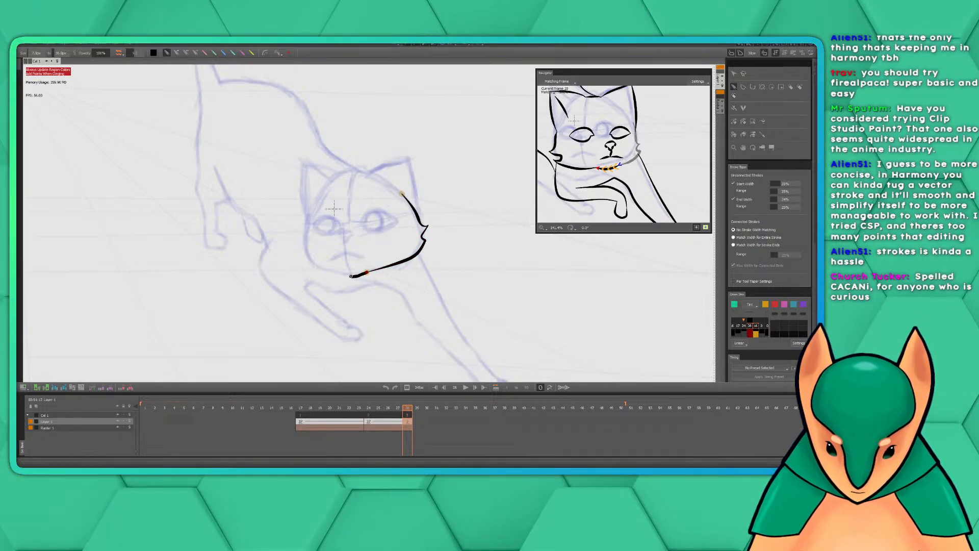
pyautogui.moveTo(351, 276)
pyautogui.mouseDown()
pyautogui.moveTo(337, 271)
pyautogui.moveTo(360, 275)
pyautogui.moveTo(337, 272)
pyautogui.mouseUp()
pyautogui.hotkey('ctrl', 'z')
pyautogui.hotkey('ctrl', 'z')
pyautogui.hotkey('ctrl', 'z')
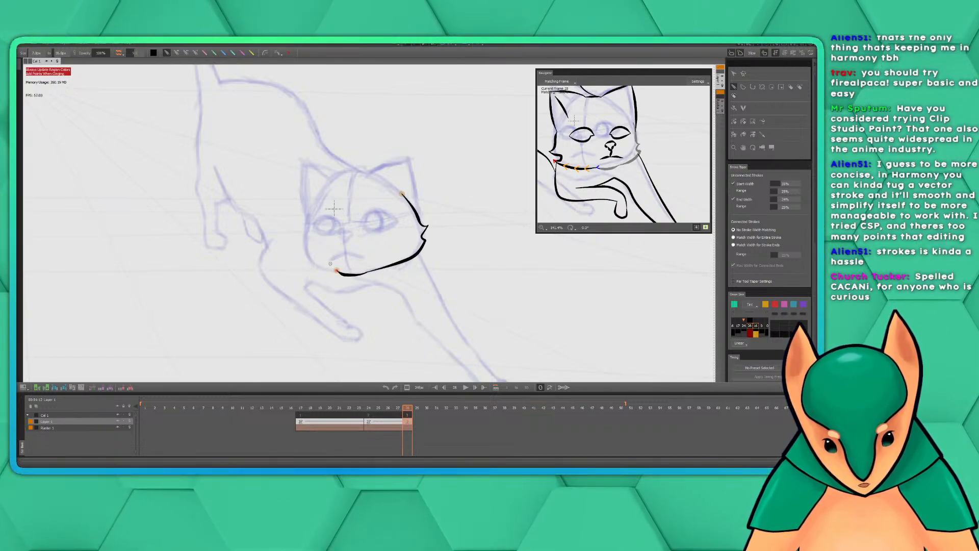
# Ink the left-hand jaw, the cheek tuft and the face edge up to the base of the left-hand ear
pyautogui.moveTo(345, 274); pyautogui.dragTo(300, 251)
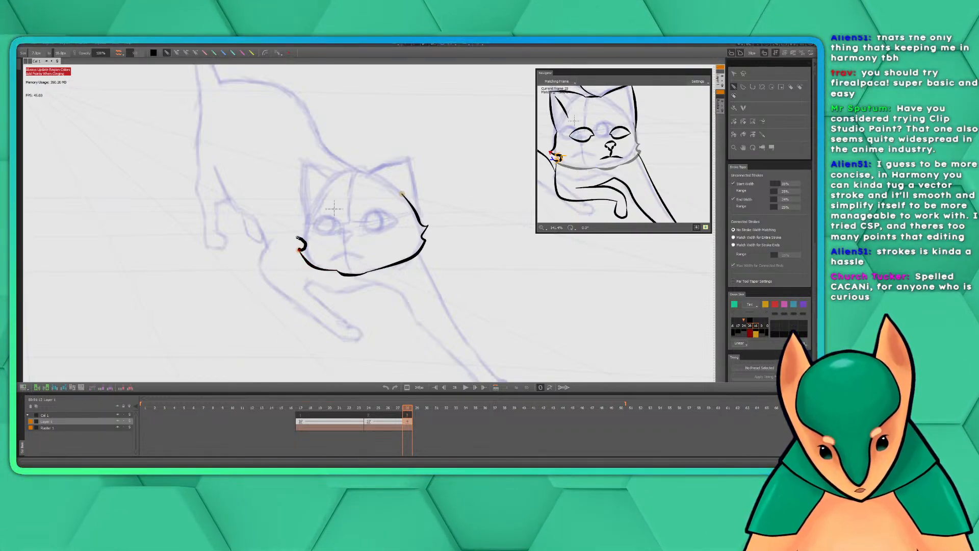
pyautogui.moveTo(298, 237); pyautogui.dragTo(296, 234)
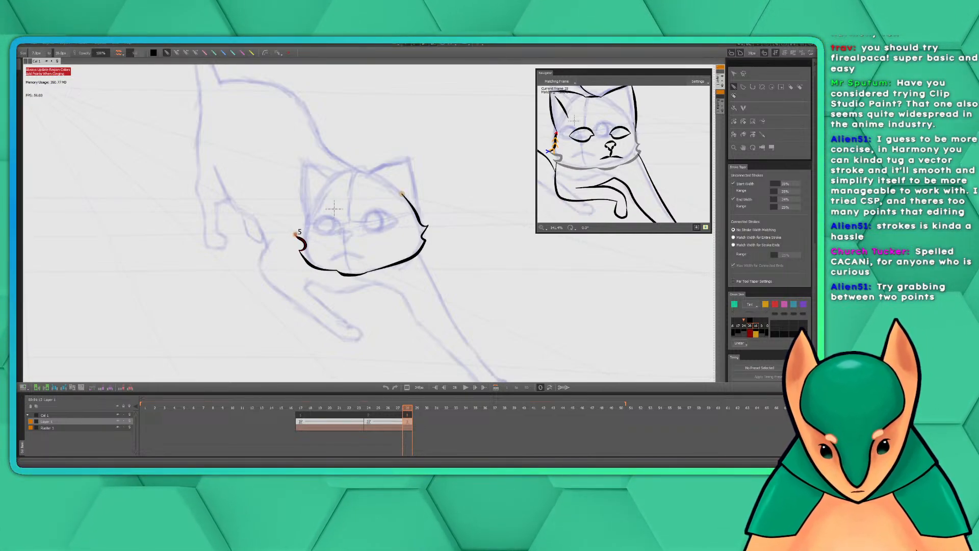
pyautogui.moveTo(297, 233); pyautogui.dragTo(305, 214)
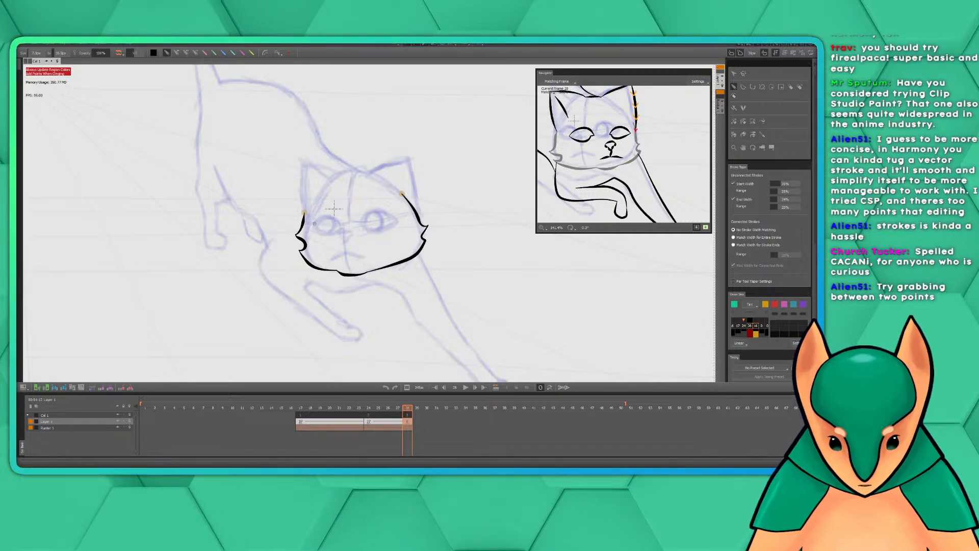
# Reshape the curve of the right-hand jaw stroke slightly by pulling it midway between its control points
pyautogui.moveTo(451, 177); pyautogui.dragTo(430, 203)
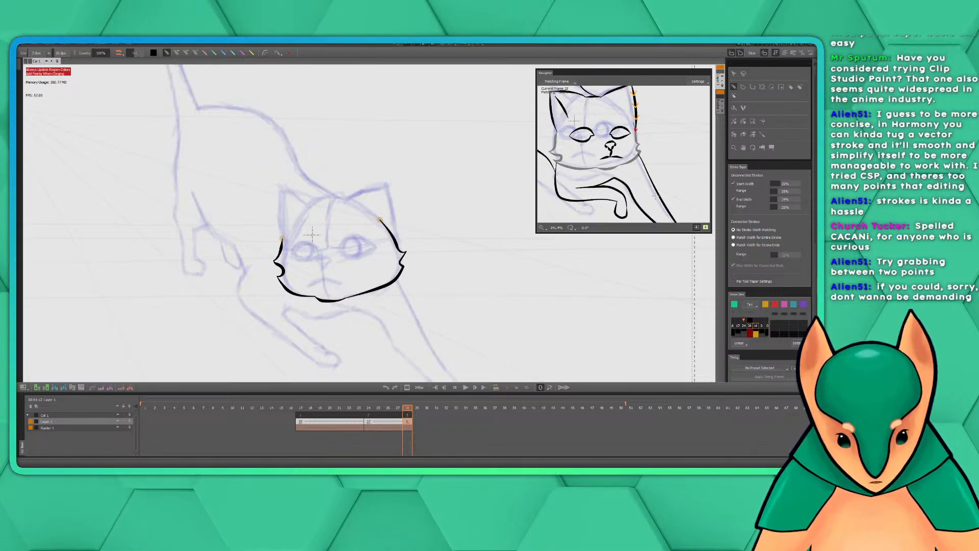
pyautogui.click(744, 73)
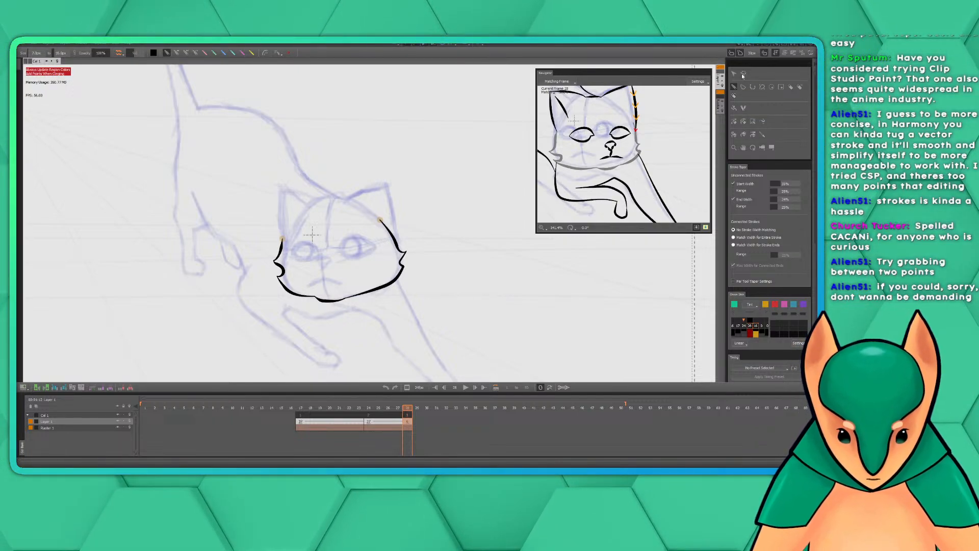
pyautogui.click(366, 289)
pyautogui.moveTo(380, 288); pyautogui.dragTo(380, 290)
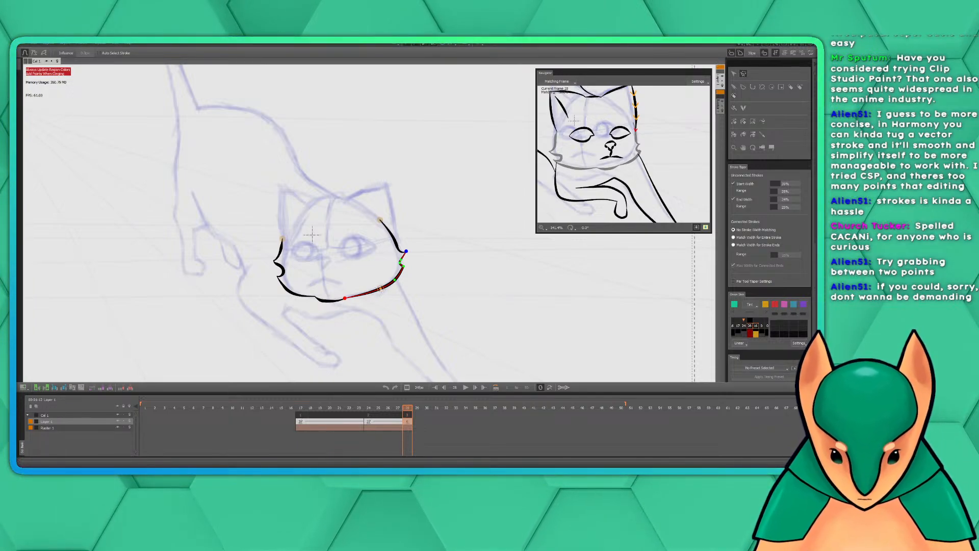
pyautogui.moveTo(380, 289); pyautogui.dragTo(382, 289)
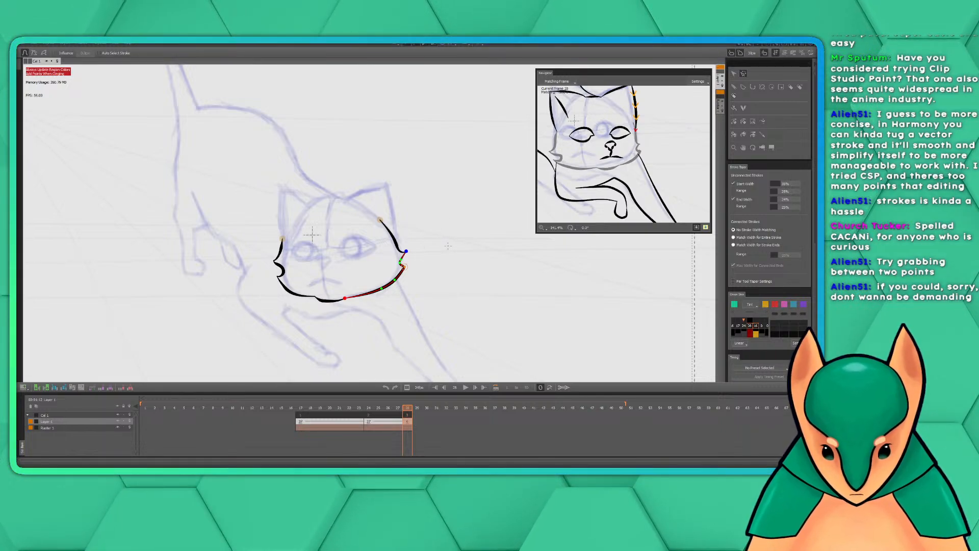
# Ink the outer edge of the right-hand ear with the Pen tool, from its tip down to the side of the head
pyautogui.click(735, 88)
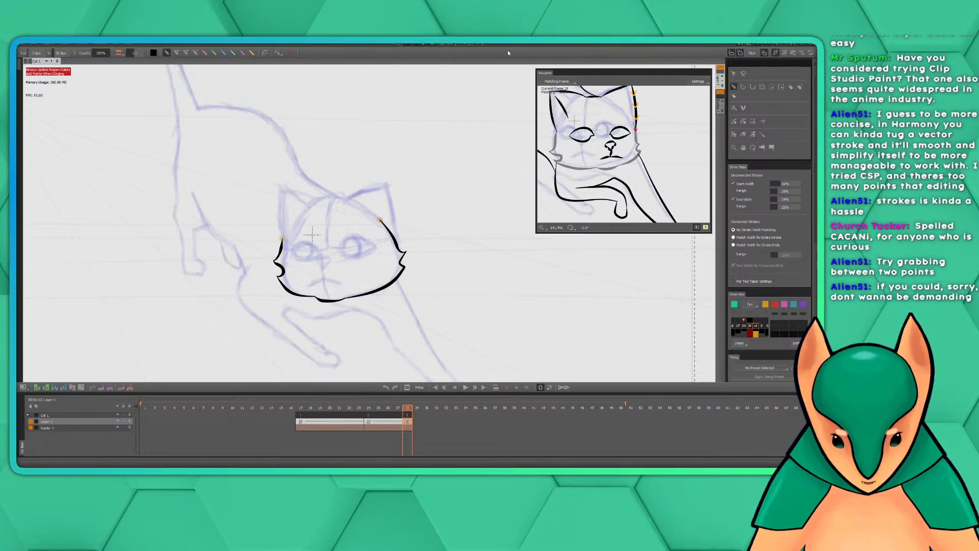
pyautogui.moveTo(383, 226); pyautogui.dragTo(386, 260)
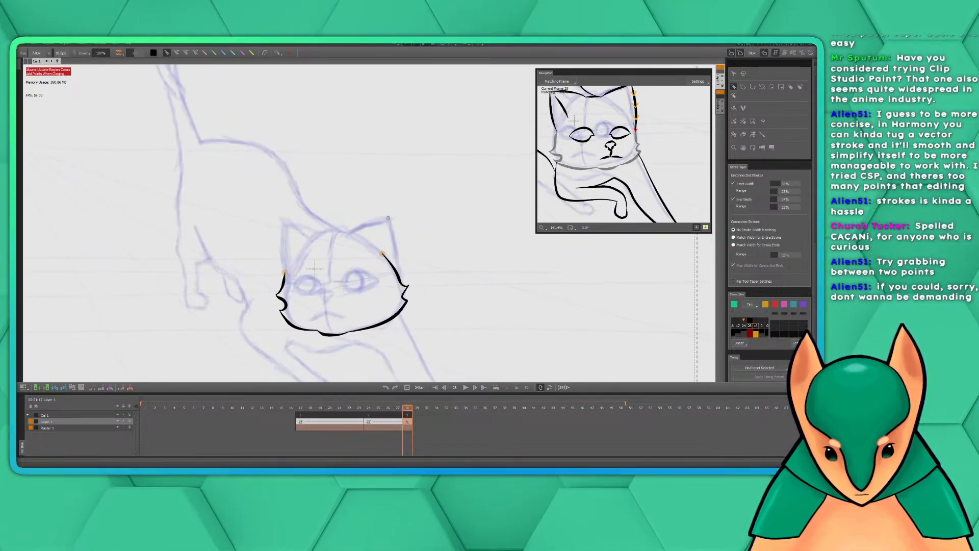
pyautogui.moveTo(389, 218)
pyautogui.mouseDown()
pyautogui.moveTo(398, 275)
pyautogui.moveTo(428, 260)
pyautogui.moveTo(430, 278)
pyautogui.mouseUp()
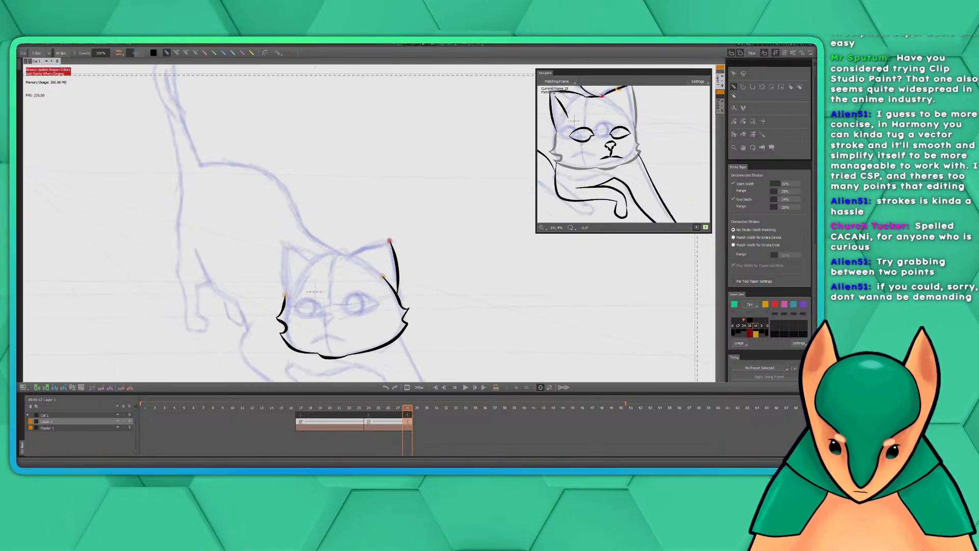
pyautogui.moveTo(390, 241)
pyautogui.mouseDown()
pyautogui.moveTo(325, 255)
pyautogui.moveTo(397, 250)
pyautogui.moveTo(316, 258)
pyautogui.moveTo(283, 248)
pyautogui.mouseUp()
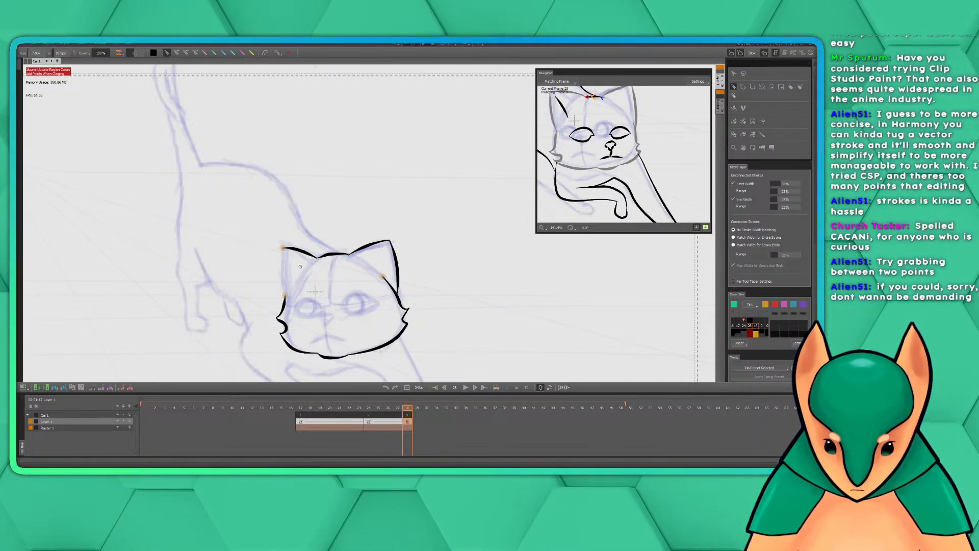
pyautogui.hotkey('ctrl', 'z')
pyautogui.hotkey('ctrl', 'z')
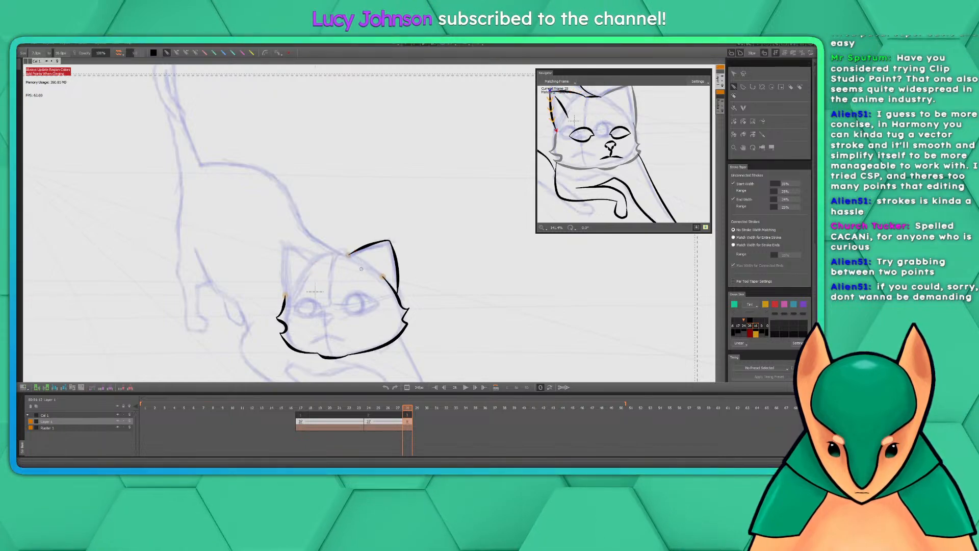
pyautogui.hotkey('ctrl', 'z')
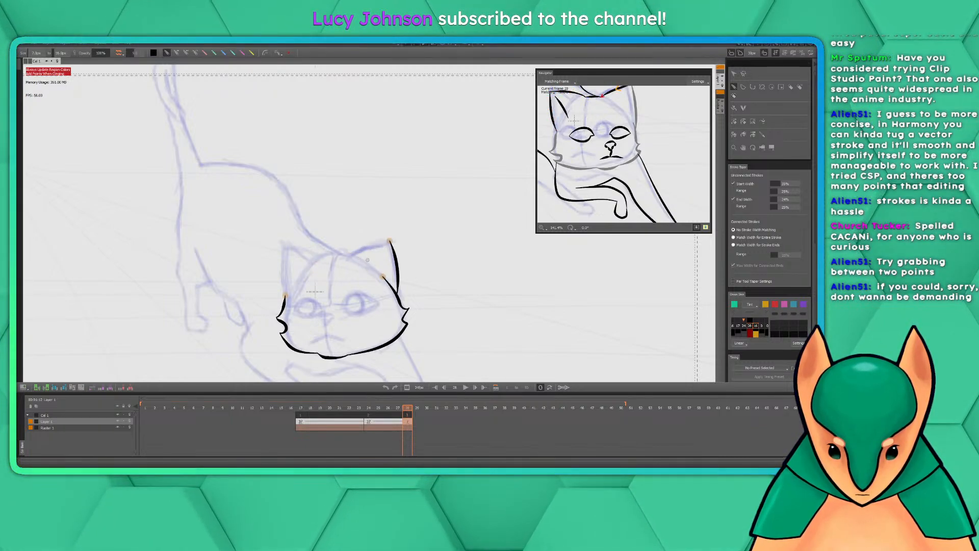
# Ink the right-hand ear's upper edge from tip to crown, and the left-hand ear's outer edge down to the cheek
pyautogui.moveTo(390, 241); pyautogui.dragTo(345, 258)
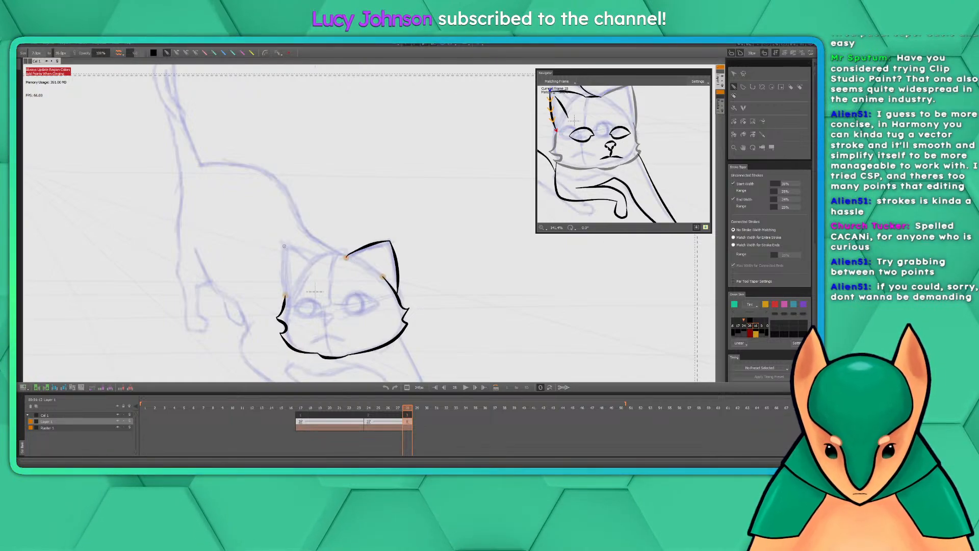
pyautogui.moveTo(284, 246); pyautogui.dragTo(282, 298)
pyautogui.hotkey('ctrl', 'z')
pyautogui.moveTo(284, 245); pyautogui.dragTo(290, 325)
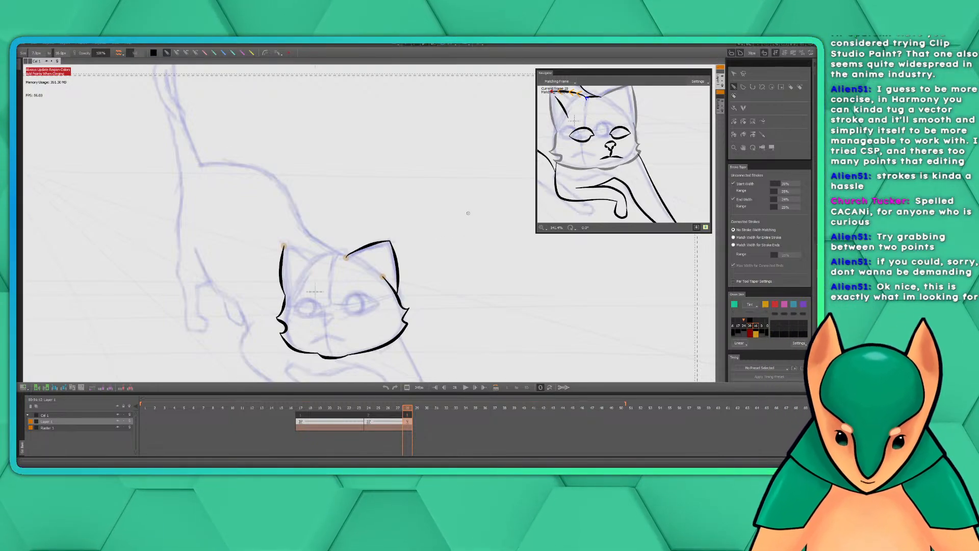
# Ink the left-hand ear's upper edge between its tip and the crown, and the short crown line joining both ears
pyautogui.moveTo(350, 226); pyautogui.dragTo(392, 235)
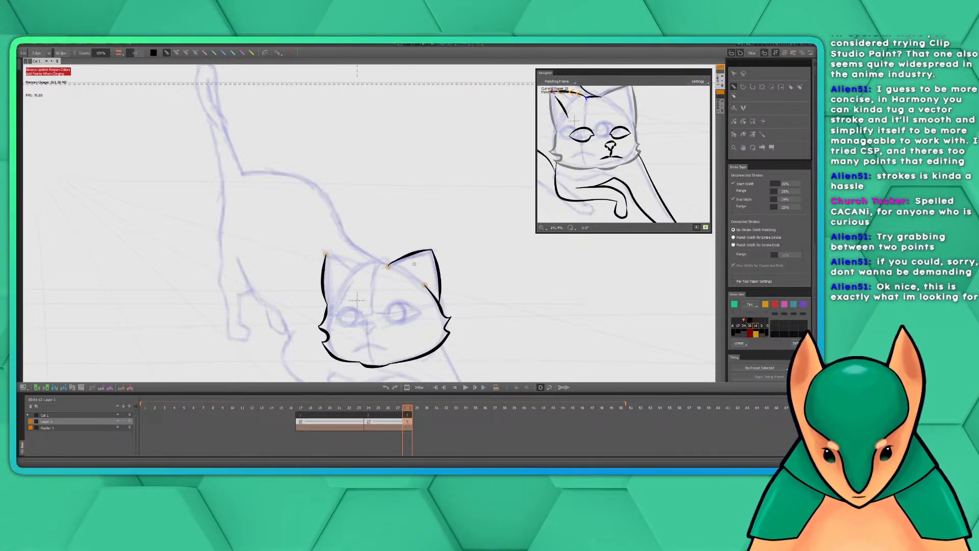
pyautogui.moveTo(406, 291); pyautogui.dragTo(407, 268)
pyautogui.scroll(2, 408, 269)
pyautogui.moveTo(413, 309)
pyautogui.mouseDown()
pyautogui.moveTo(409, 271)
pyautogui.moveTo(438, 284)
pyautogui.moveTo(434, 270)
pyautogui.mouseUp()
pyautogui.scroll(-1, 408, 271)
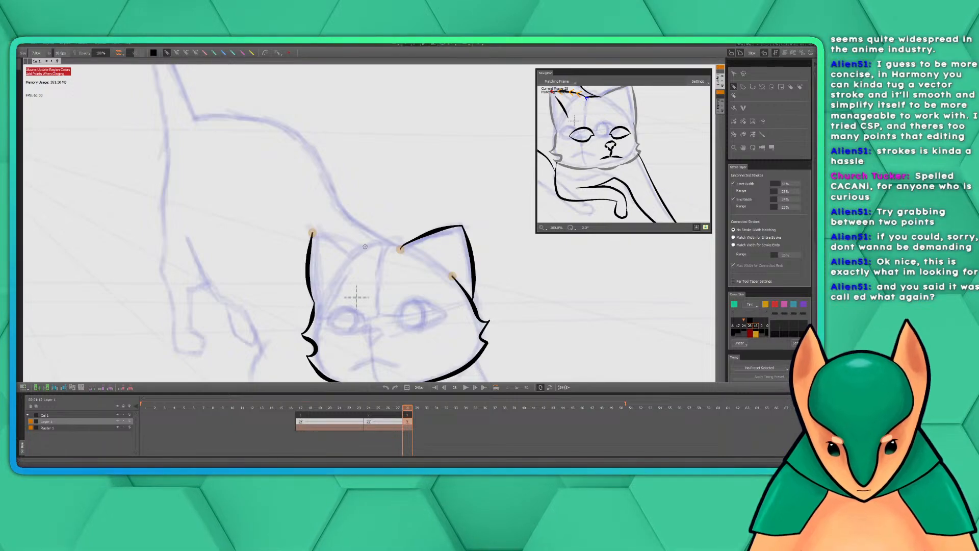
pyautogui.moveTo(367, 249); pyautogui.dragTo(309, 238)
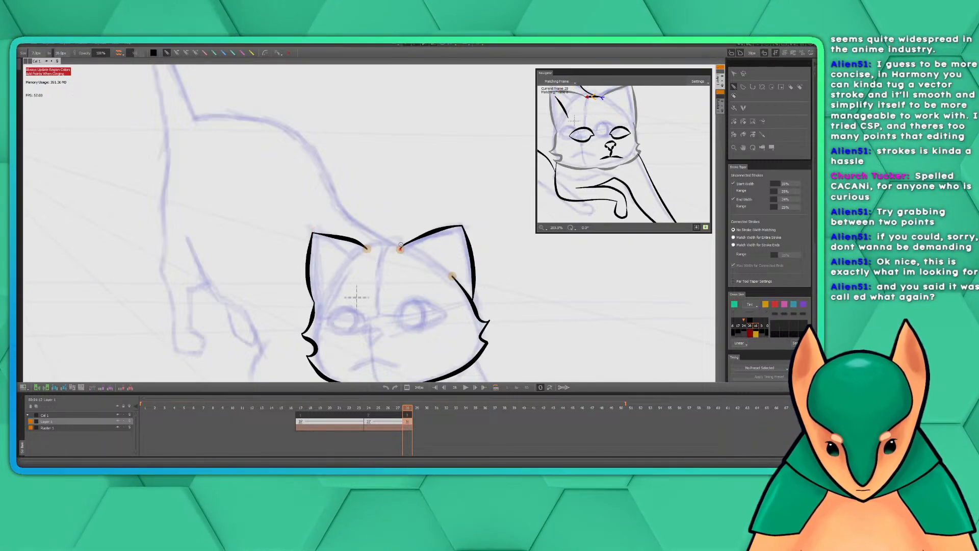
pyautogui.moveTo(401, 249); pyautogui.dragTo(368, 250)
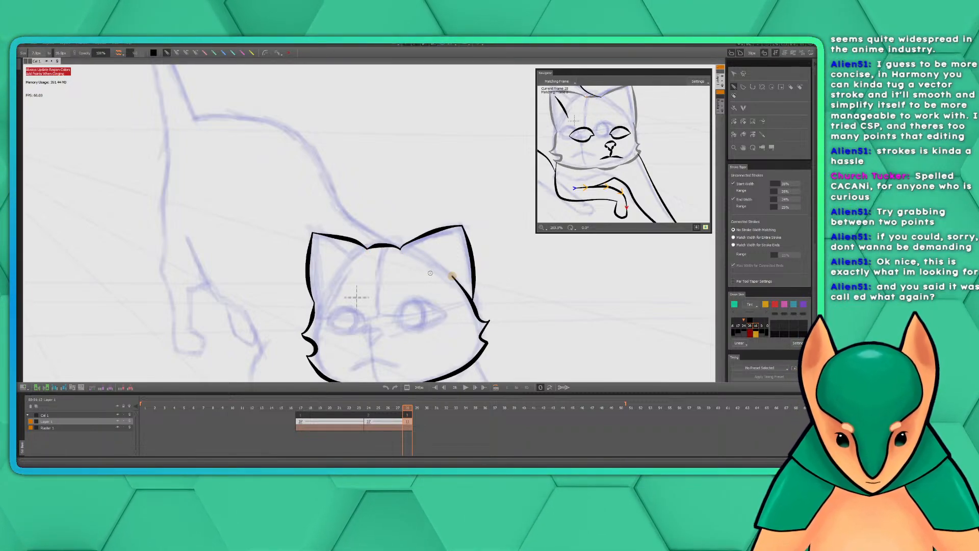
# Ink the raised foreleg's upper edge from the elbow down and around the paw to its underside
pyautogui.moveTo(427, 264); pyautogui.dragTo(414, 237)
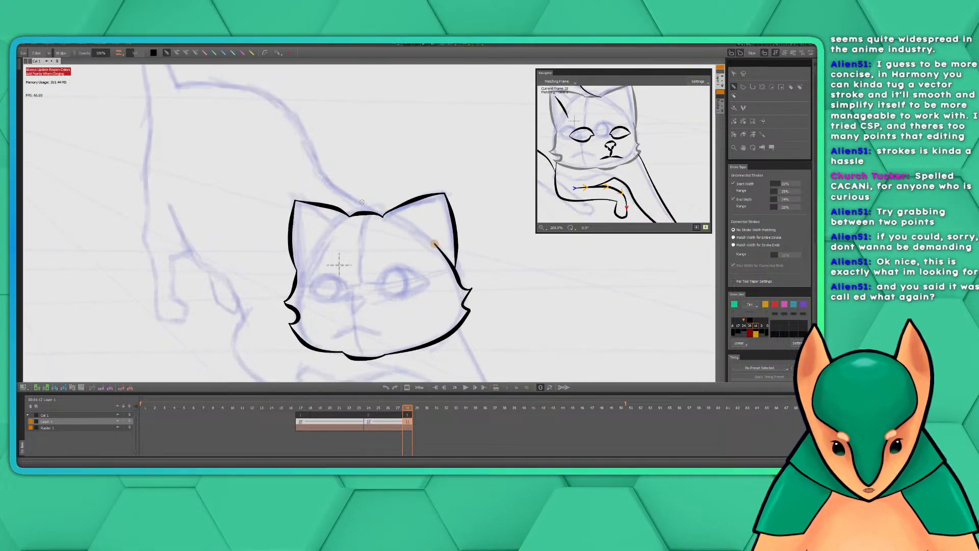
pyautogui.moveTo(371, 212); pyautogui.dragTo(344, 203)
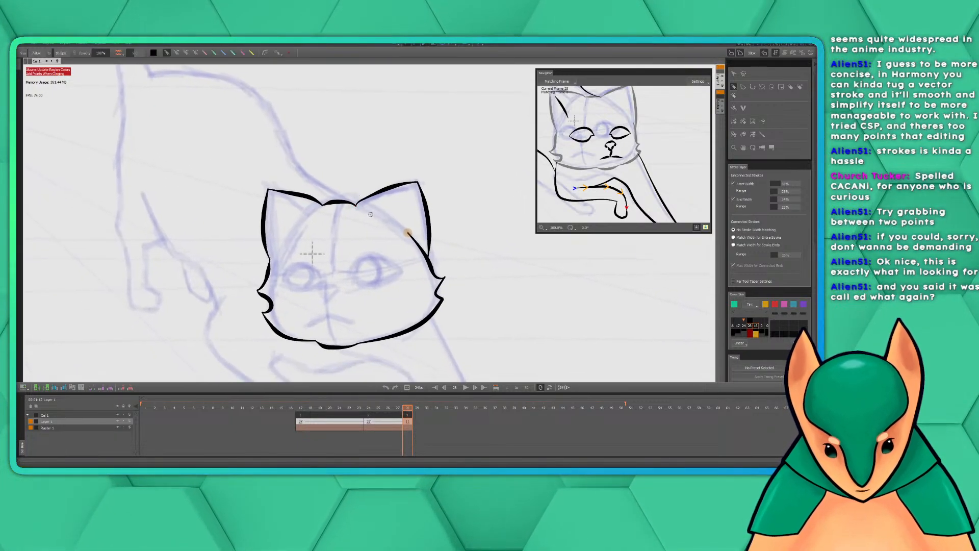
pyautogui.moveTo(430, 291)
pyautogui.mouseDown()
pyautogui.moveTo(420, 211)
pyautogui.moveTo(384, 211)
pyautogui.mouseUp()
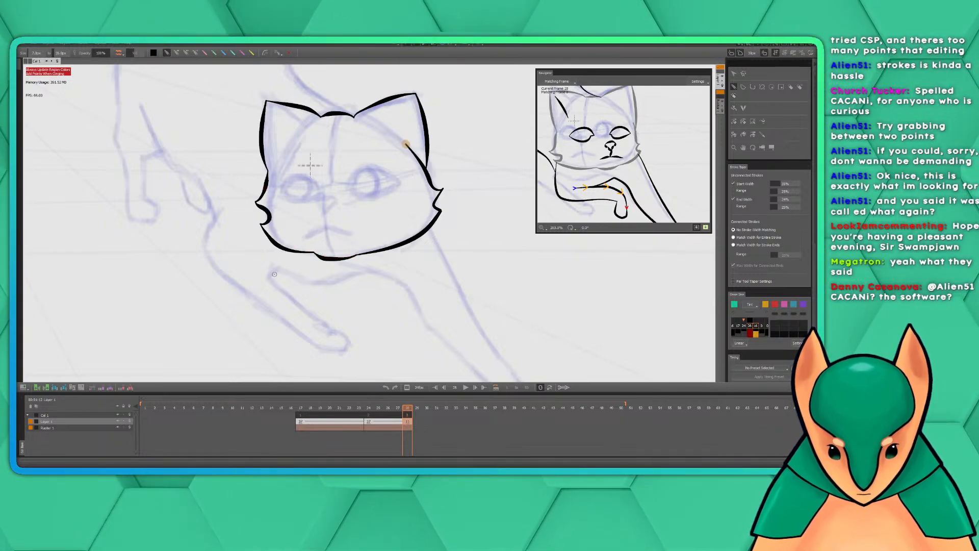
pyautogui.moveTo(269, 277)
pyautogui.mouseDown()
pyautogui.moveTo(347, 339)
pyautogui.moveTo(343, 351)
pyautogui.moveTo(307, 340)
pyautogui.mouseUp()
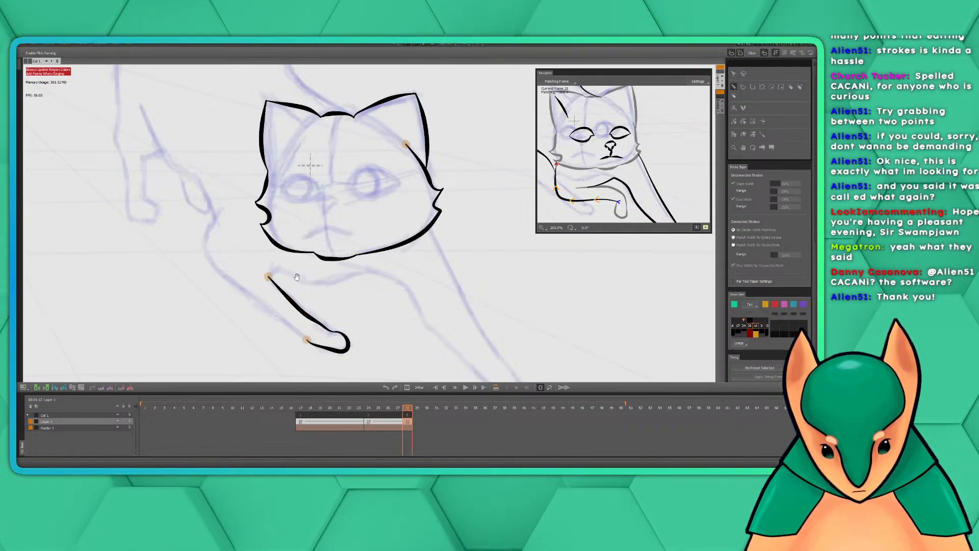
# Ink the raised foreleg's lower edge from the paw back up to the chest curve beside the cat's cheek
pyautogui.moveTo(301, 281); pyautogui.dragTo(357, 296)
pyautogui.moveTo(365, 359); pyautogui.dragTo(277, 290)
pyautogui.hotkey('ctrl', 'z')
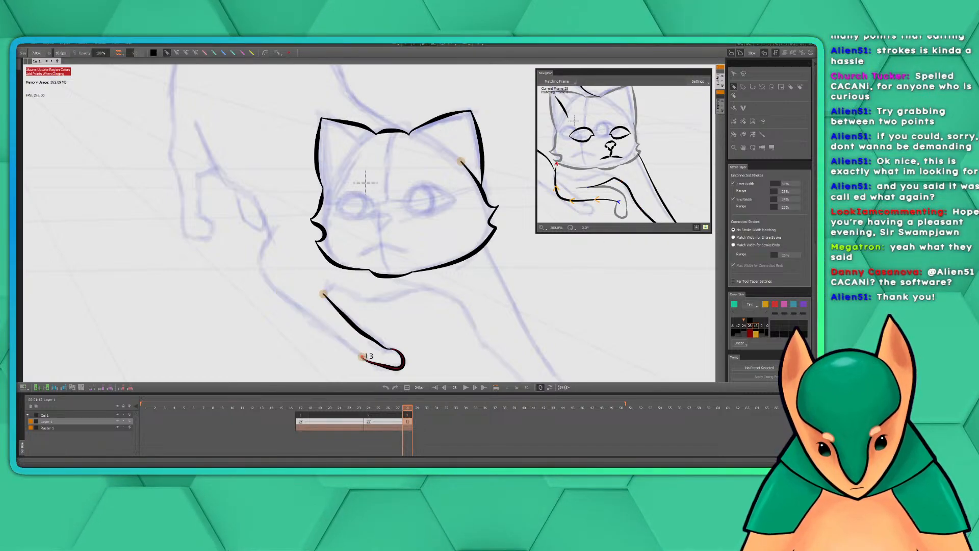
pyautogui.moveTo(363, 357)
pyautogui.mouseDown()
pyautogui.moveTo(265, 277)
pyautogui.moveTo(277, 221)
pyautogui.mouseUp()
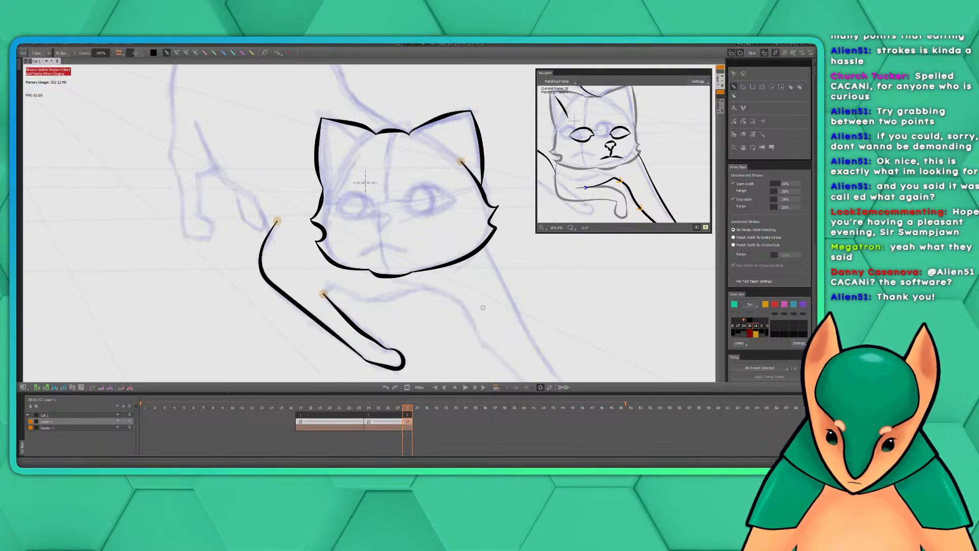
# Ink one continuous line from the raised foreleg's elbow beneath the chin and down the extended foreleg's inner edge to its paw
pyautogui.moveTo(563, 283); pyautogui.dragTo(473, 227)
pyautogui.moveTo(628, 176); pyautogui.dragTo(597, 124)
pyautogui.moveTo(433, 251); pyautogui.dragTo(411, 254)
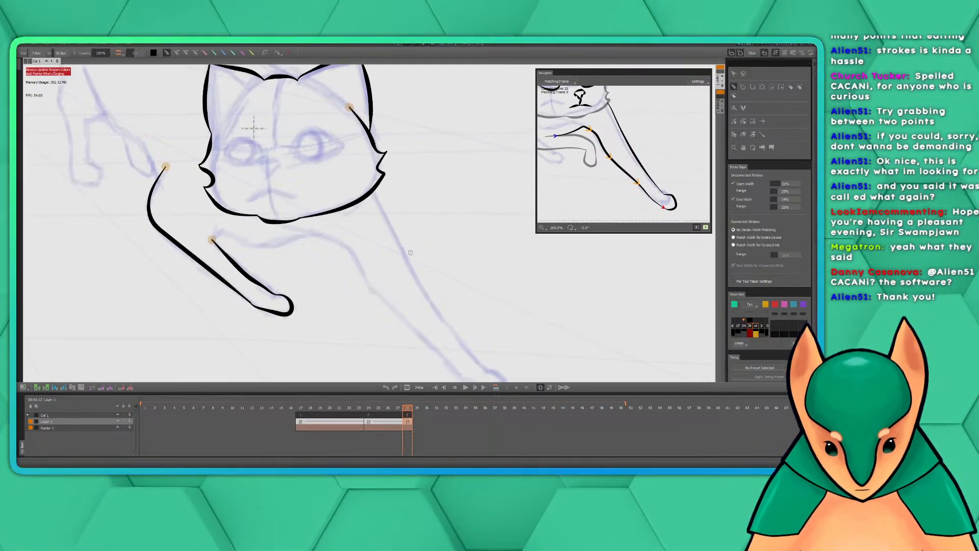
pyautogui.click(214, 238)
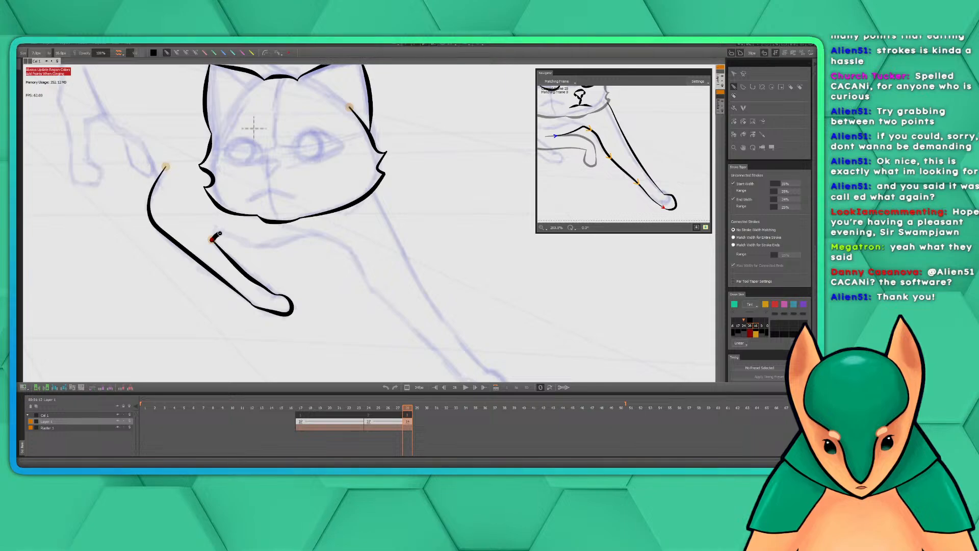
pyautogui.moveTo(221, 233)
pyautogui.mouseDown()
pyautogui.moveTo(342, 246)
pyautogui.moveTo(419, 335)
pyautogui.mouseUp()
pyautogui.moveTo(472, 324); pyautogui.dragTo(354, 218)
pyautogui.hotkey('ctrl', 'z')
pyautogui.moveTo(308, 158); pyautogui.dragTo(355, 211)
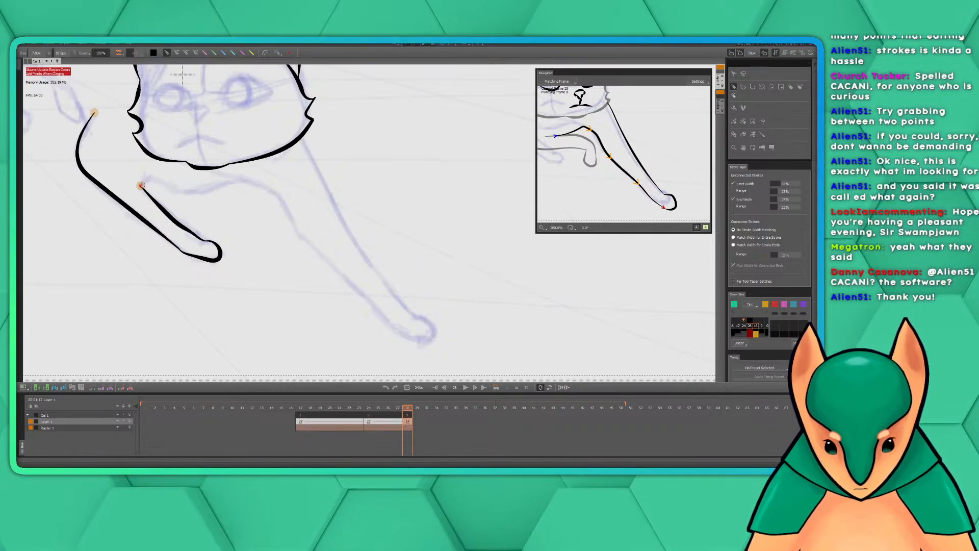
pyautogui.moveTo(140, 185)
pyautogui.mouseDown()
pyautogui.moveTo(240, 180)
pyautogui.moveTo(278, 194)
pyautogui.moveTo(314, 247)
pyautogui.moveTo(414, 338)
pyautogui.mouseUp()
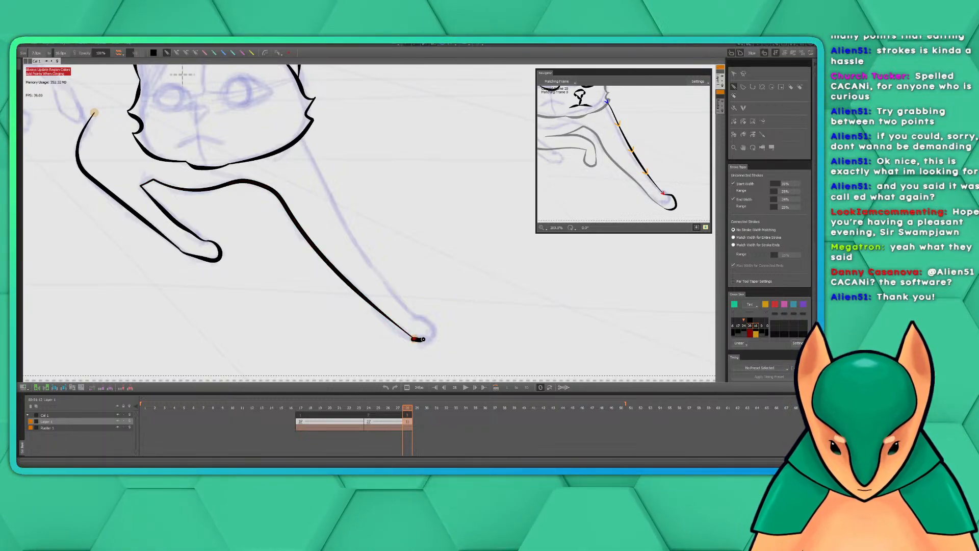
# Ink the extended foreleg's outer edge from the right-hand jaw down and around the paw to the inner edge
pyautogui.moveTo(399, 236); pyautogui.dragTo(372, 248)
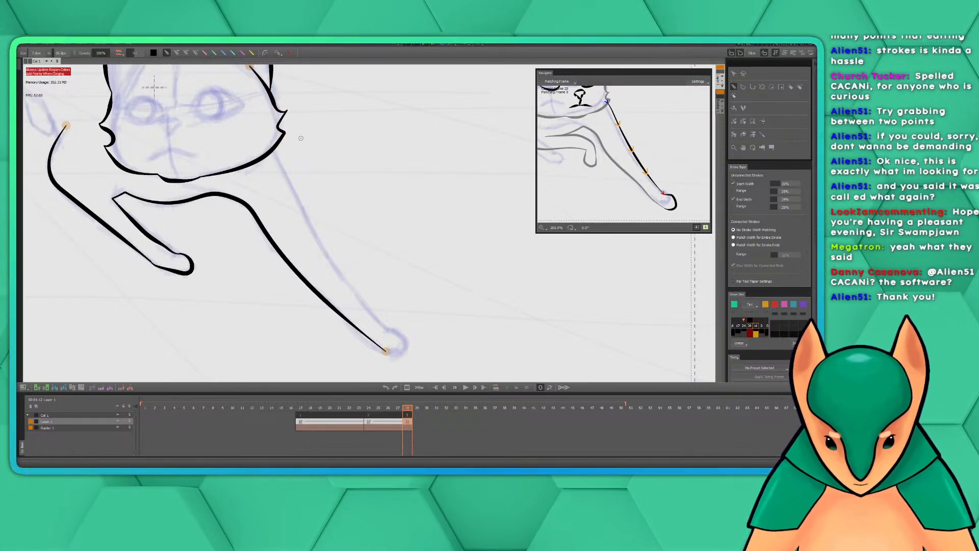
pyautogui.moveTo(324, 151); pyautogui.dragTo(328, 138)
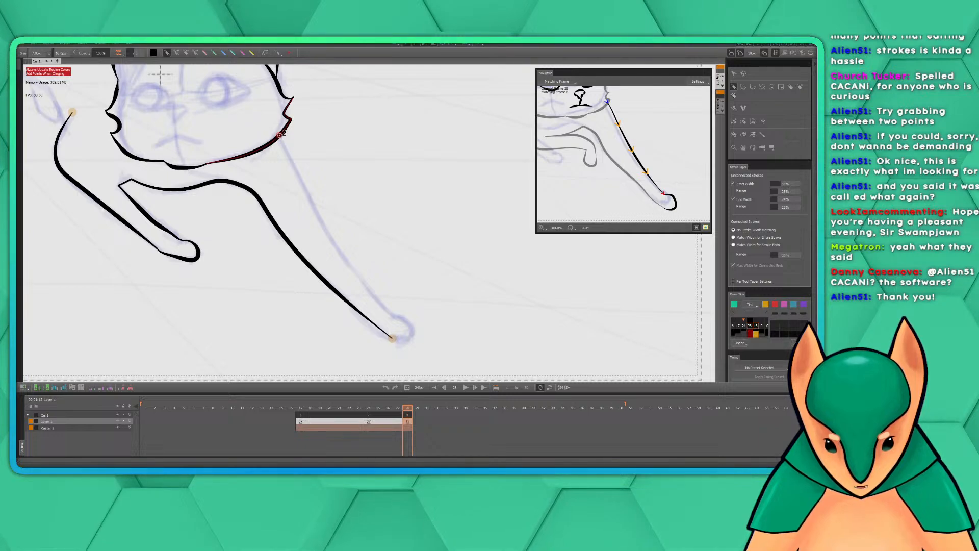
pyautogui.moveTo(280, 136)
pyautogui.mouseDown()
pyautogui.moveTo(368, 287)
pyautogui.moveTo(413, 325)
pyautogui.moveTo(408, 342)
pyautogui.moveTo(391, 336)
pyautogui.mouseUp()
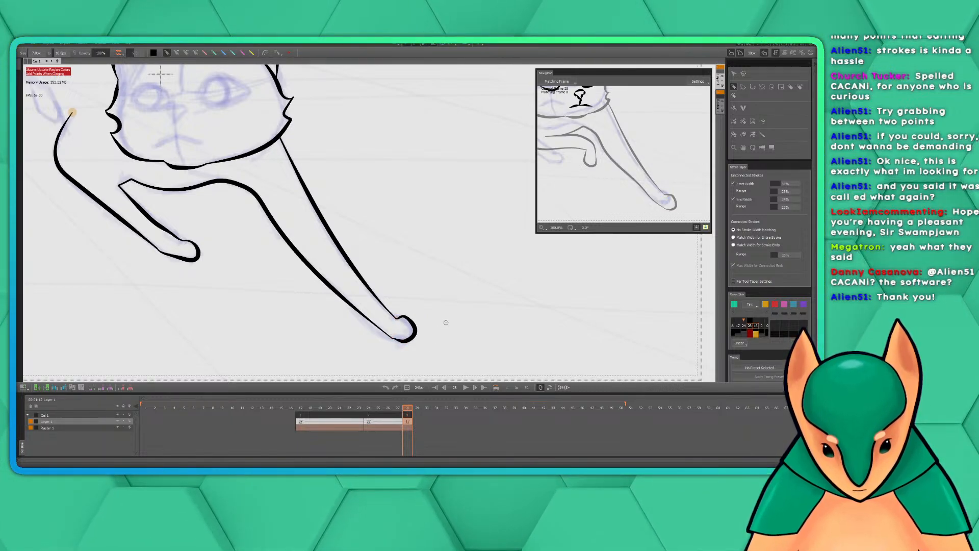
# Ink the line running from the hind leg's thigh along the belly to the chest line behind the raised foreleg
pyautogui.moveTo(396, 228); pyautogui.dragTo(490, 301)
pyautogui.moveTo(591, 127); pyautogui.dragTo(659, 174)
pyautogui.moveTo(340, 256); pyautogui.dragTo(370, 262)
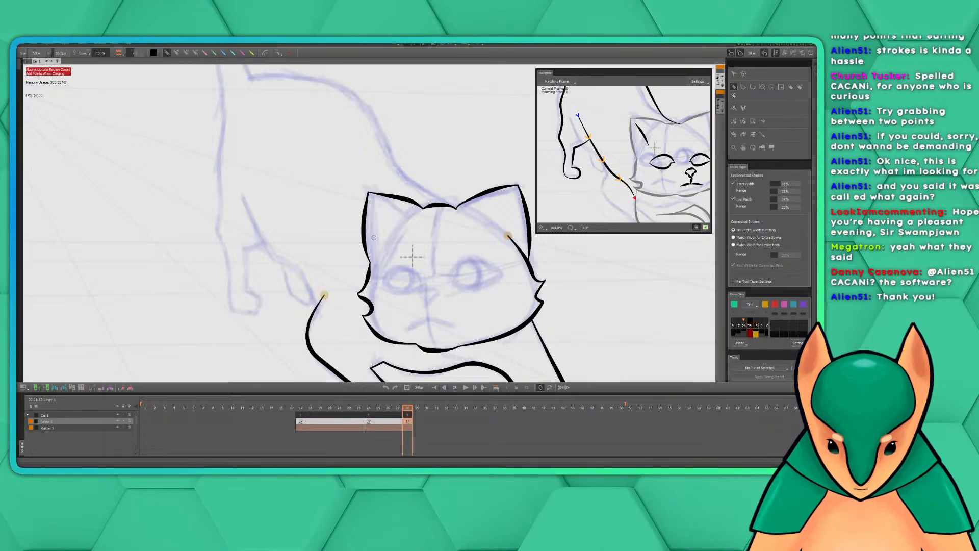
pyautogui.moveTo(386, 233); pyautogui.dragTo(404, 244)
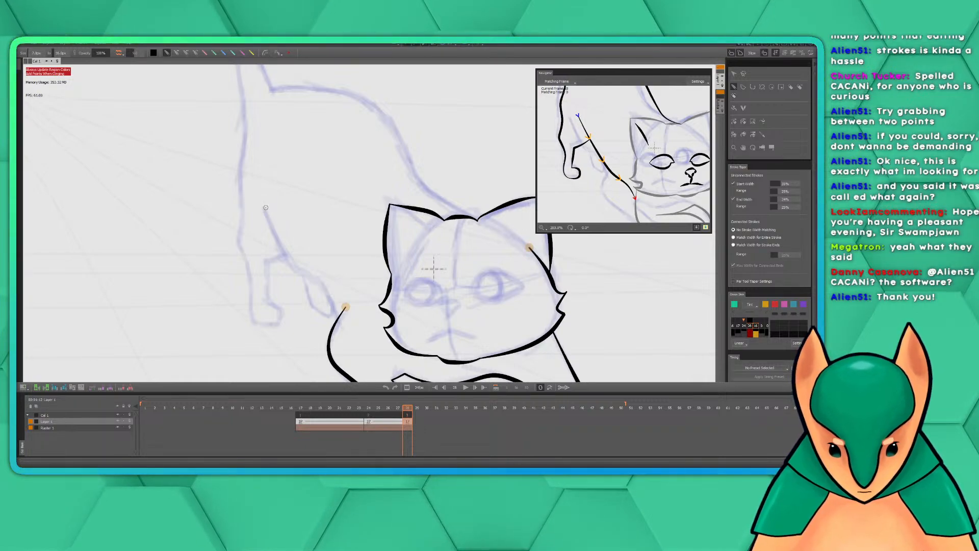
pyautogui.moveTo(262, 204)
pyautogui.mouseDown()
pyautogui.moveTo(292, 264)
pyautogui.moveTo(344, 312)
pyautogui.mouseUp()
pyautogui.moveTo(412, 226)
pyautogui.mouseDown()
pyautogui.moveTo(428, 223)
pyautogui.moveTo(414, 199)
pyautogui.mouseUp()
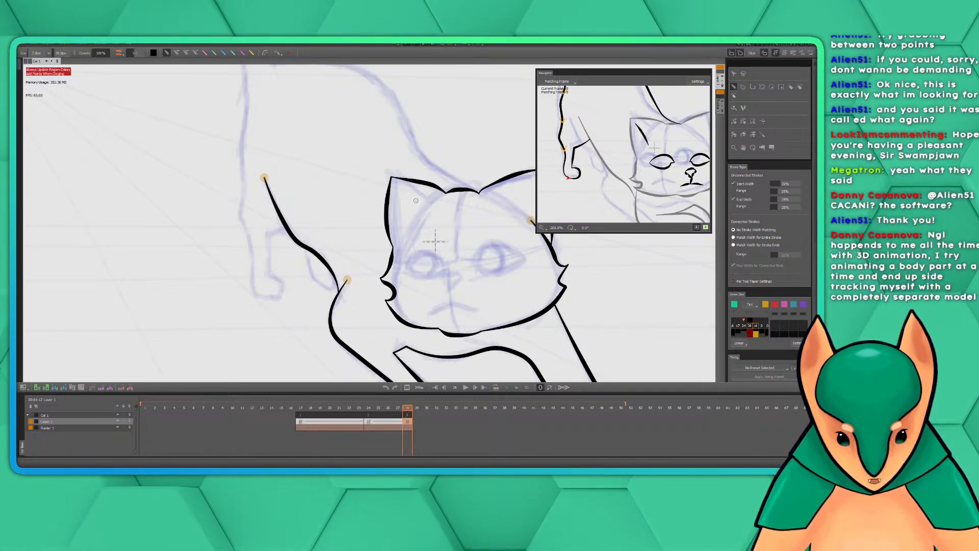
# Ink the hind leg's rear edge in one stroke from the base of the tail down to the bottom of the paw
pyautogui.moveTo(308, 164)
pyautogui.mouseDown()
pyautogui.moveTo(344, 185)
pyautogui.moveTo(370, 251)
pyautogui.mouseUp()
pyautogui.moveTo(612, 101); pyautogui.dragTo(611, 143)
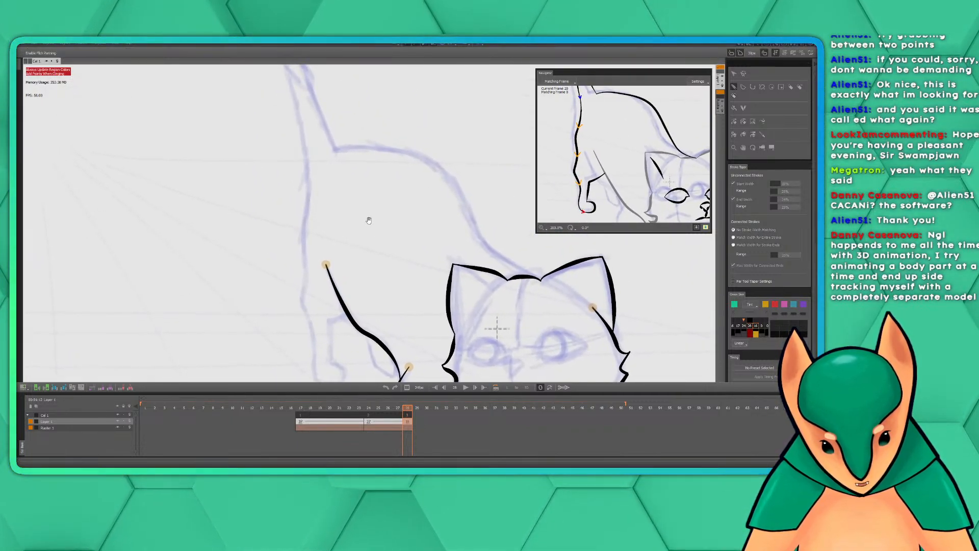
pyautogui.moveTo(369, 219); pyautogui.dragTo(370, 173)
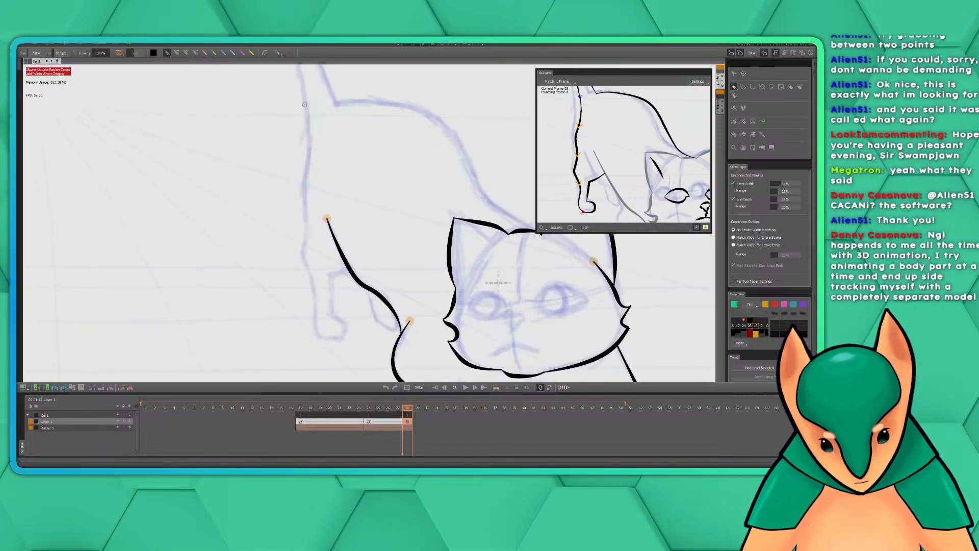
pyautogui.moveTo(304, 102); pyautogui.dragTo(305, 187)
pyautogui.hotkey('ctrl', 'z')
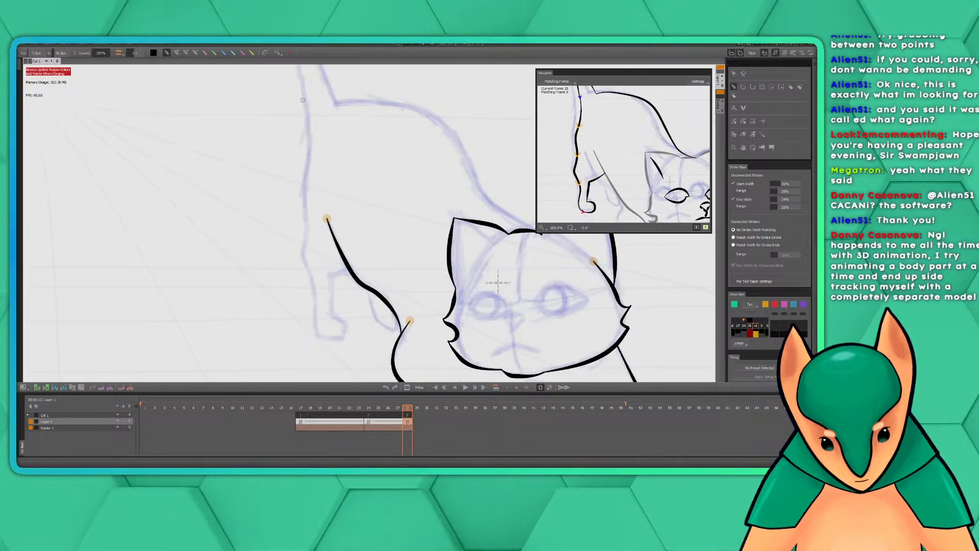
pyautogui.moveTo(304, 97)
pyautogui.mouseDown()
pyautogui.moveTo(303, 259)
pyautogui.moveTo(322, 336)
pyautogui.mouseUp()
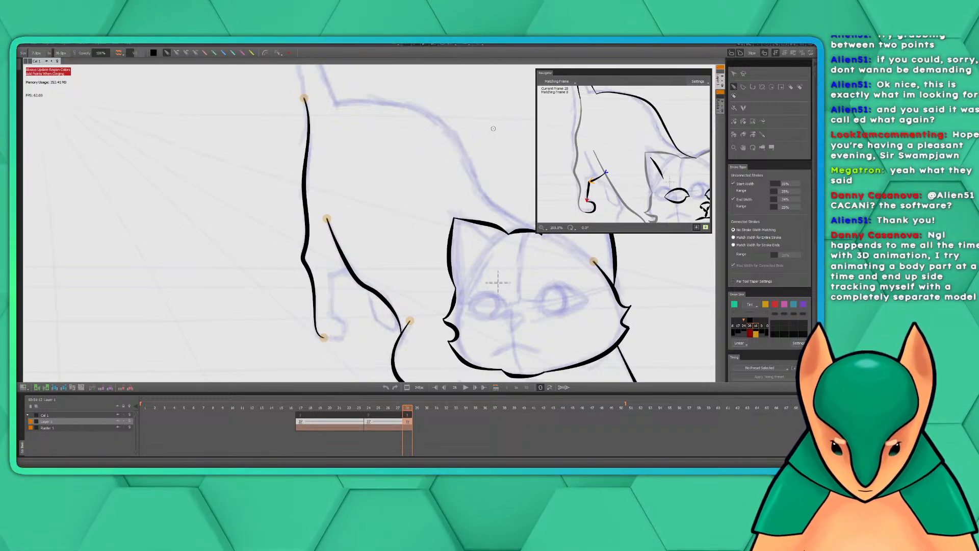
# Ink the hind leg's inner edge from the belly line down, and close the paw around to the rear edge
pyautogui.moveTo(375, 137); pyautogui.dragTo(402, 223)
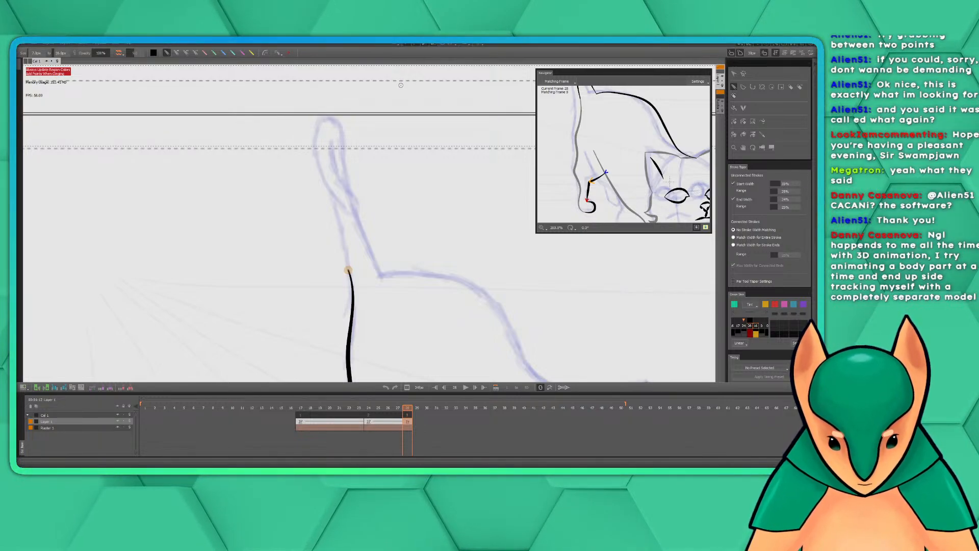
pyautogui.moveTo(364, 141)
pyautogui.mouseDown()
pyautogui.moveTo(378, 168)
pyautogui.moveTo(333, 73)
pyautogui.moveTo(377, 183)
pyautogui.mouseUp()
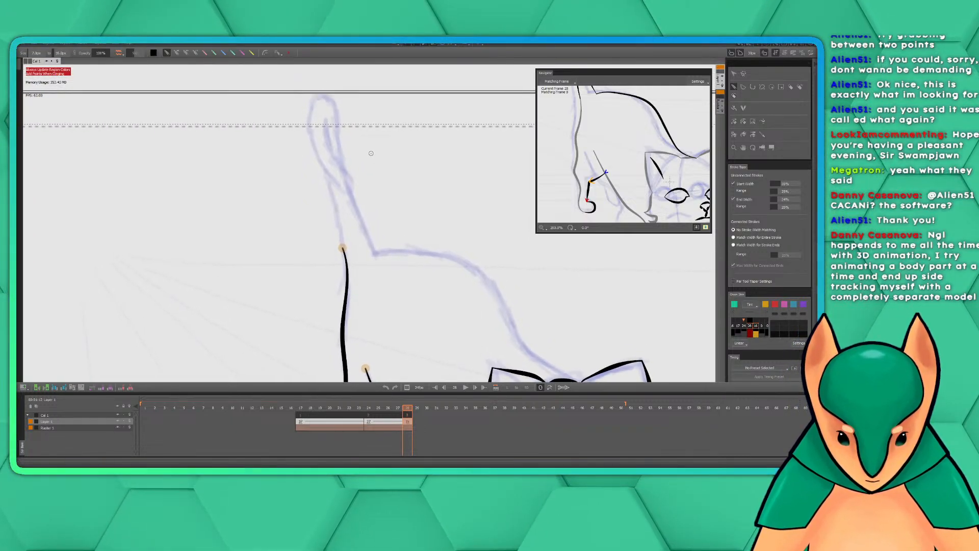
pyautogui.moveTo(364, 150); pyautogui.dragTo(376, 165)
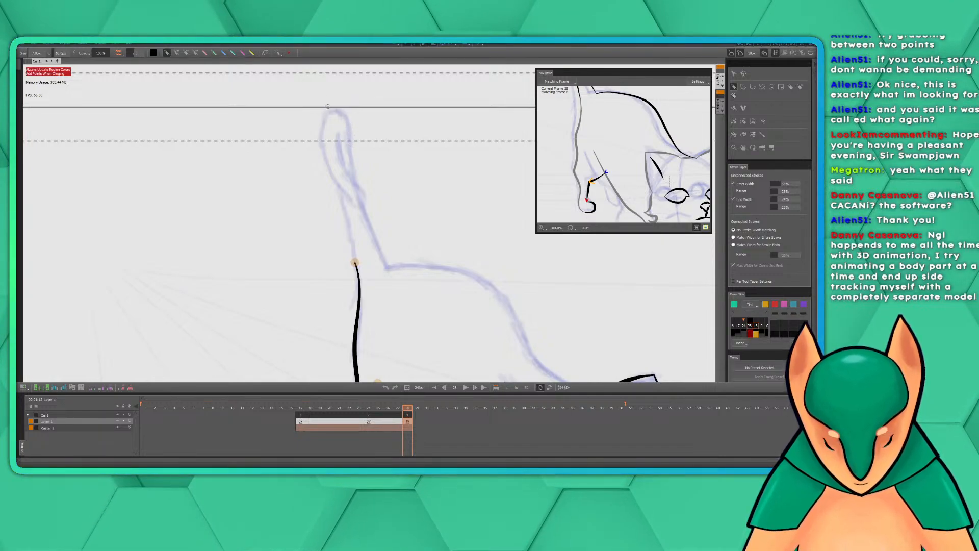
pyautogui.moveTo(404, 267); pyautogui.dragTo(323, 98)
pyautogui.moveTo(380, 238)
pyautogui.mouseDown()
pyautogui.moveTo(374, 223)
pyautogui.moveTo(422, 210)
pyautogui.moveTo(456, 235)
pyautogui.mouseUp()
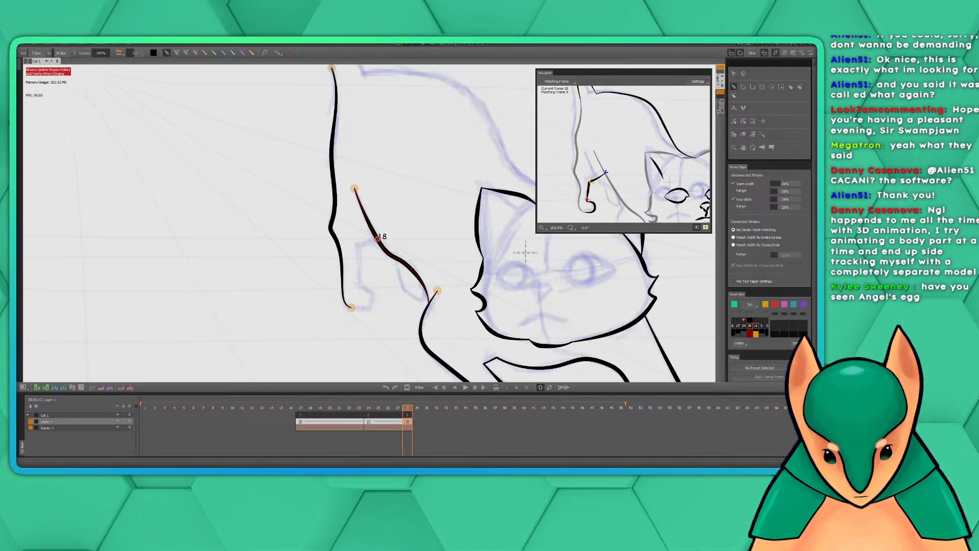
pyautogui.moveTo(377, 238)
pyautogui.mouseDown()
pyautogui.moveTo(358, 249)
pyautogui.moveTo(360, 287)
pyautogui.mouseUp()
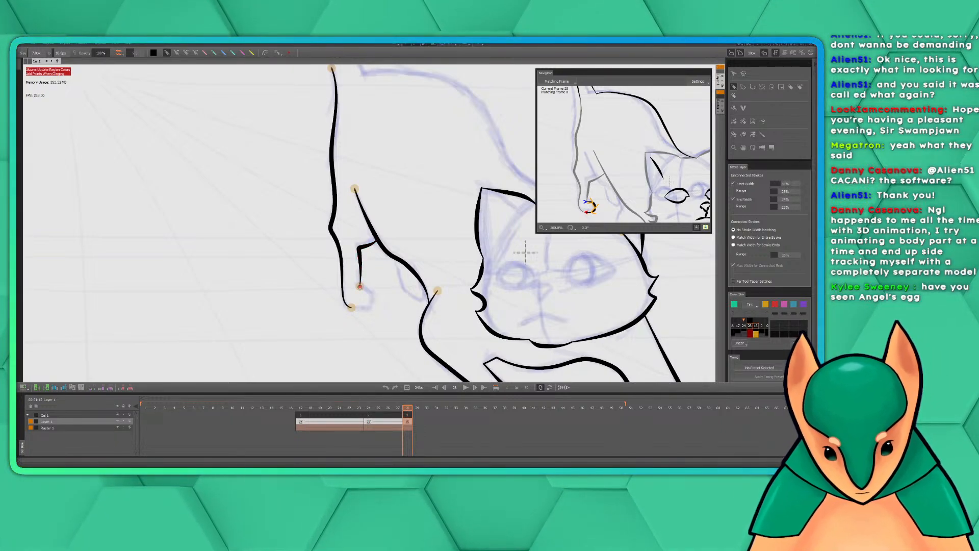
pyautogui.moveTo(360, 287)
pyautogui.mouseDown()
pyautogui.moveTo(375, 298)
pyautogui.moveTo(350, 307)
pyautogui.mouseUp()
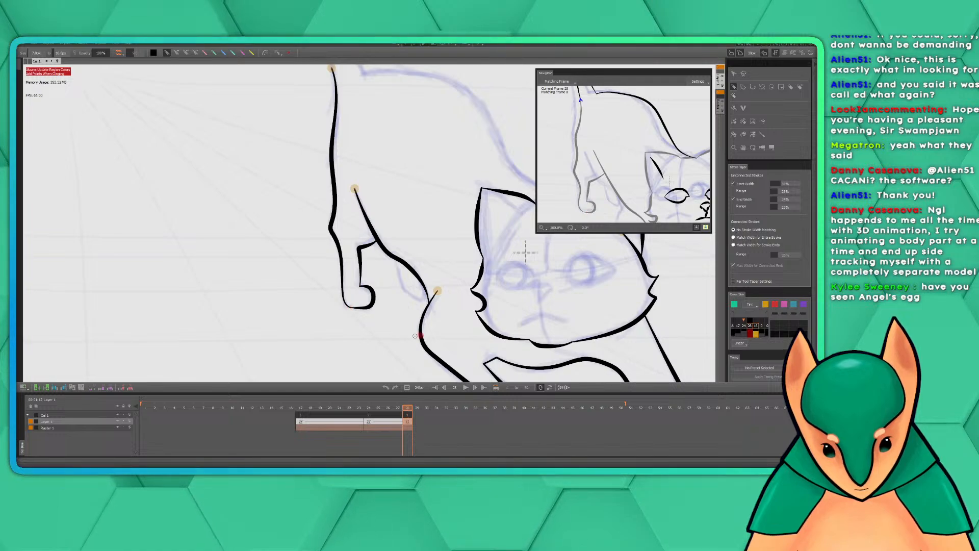
# Bring the cat's tail into view on the canvas and in the matching-frame window, and enlarge that window
pyautogui.moveTo(430, 227)
pyautogui.mouseDown()
pyautogui.moveTo(417, 264)
pyautogui.moveTo(417, 246)
pyautogui.mouseUp()
pyautogui.moveTo(635, 142); pyautogui.dragTo(636, 175)
pyautogui.moveTo(640, 97); pyautogui.dragTo(622, 166)
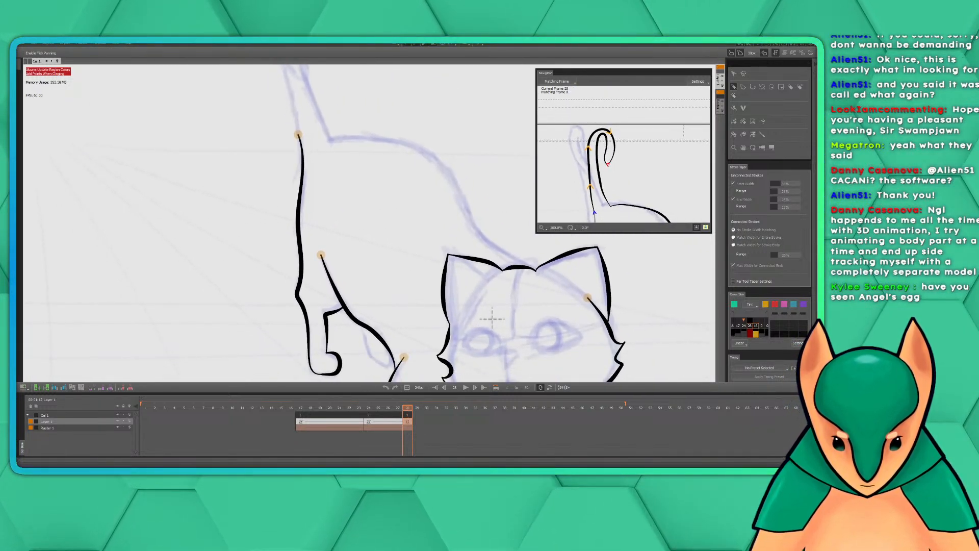
pyautogui.moveTo(398, 121); pyautogui.dragTo(454, 296)
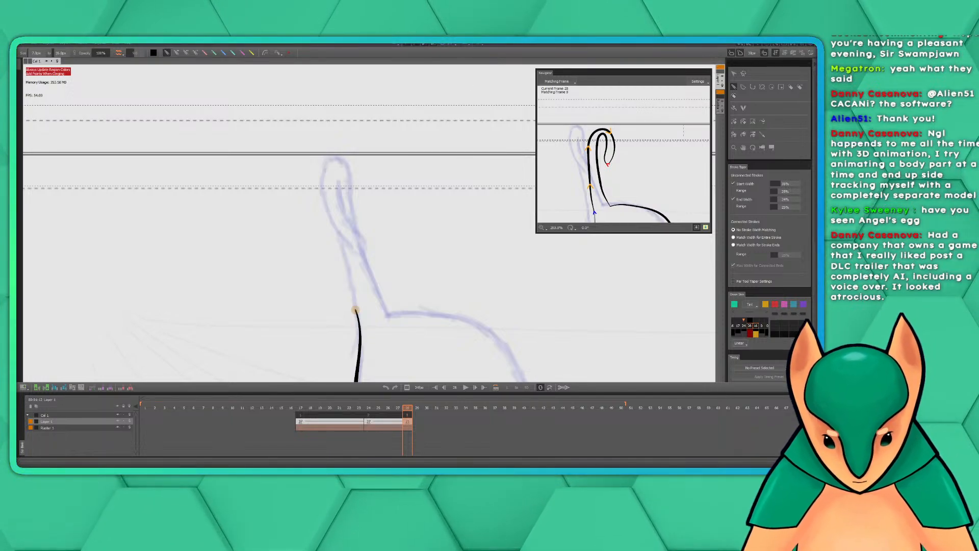
pyautogui.moveTo(443, 265); pyautogui.dragTo(450, 217)
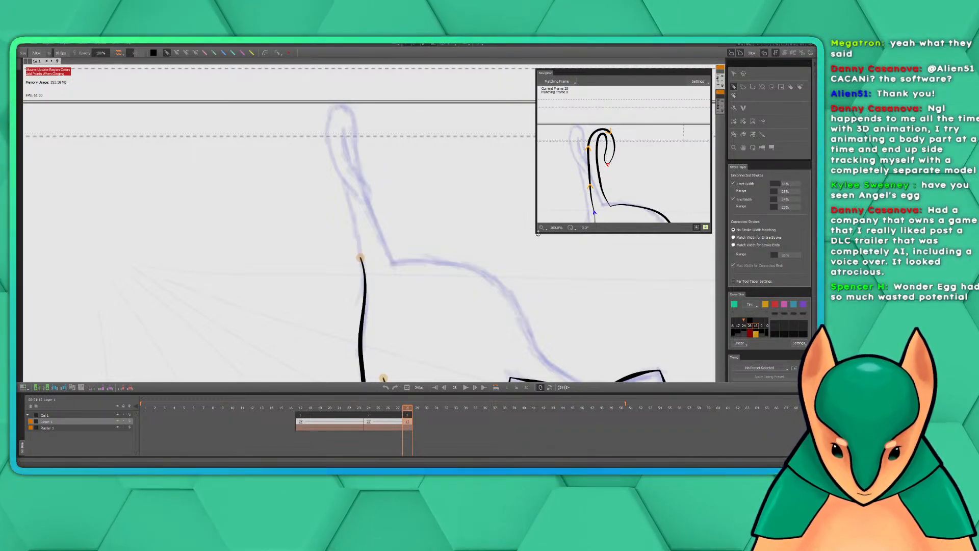
pyautogui.moveTo(536, 232); pyautogui.dragTo(510, 262)
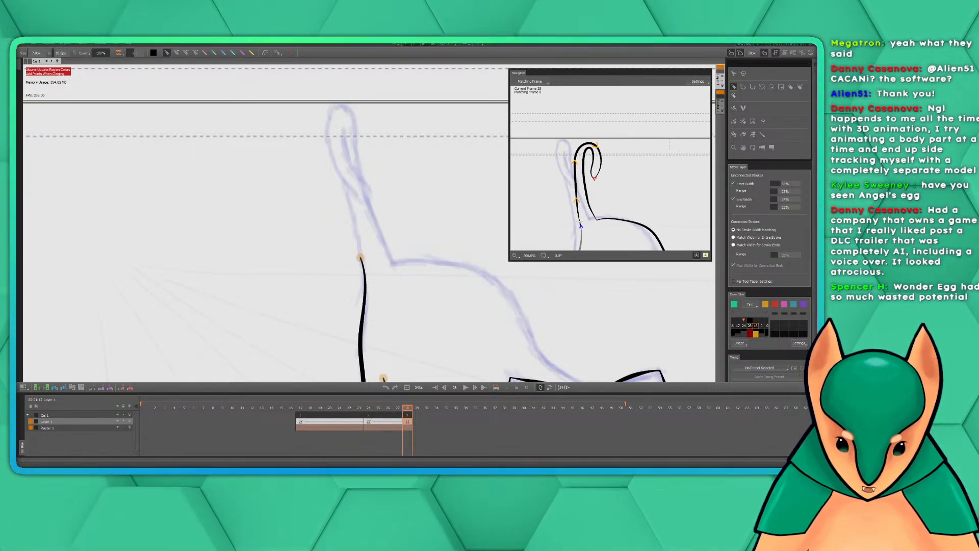
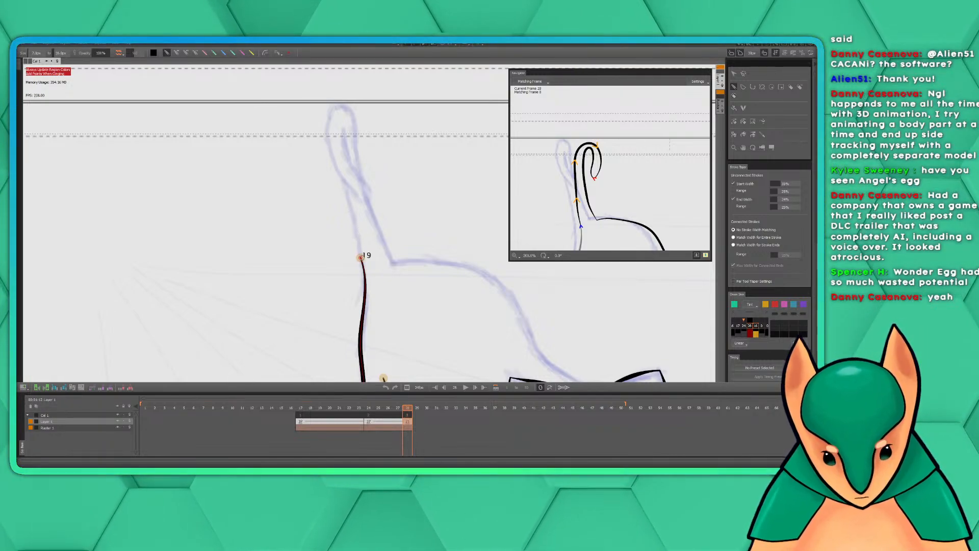
# Ink the cat's tail in one continuous outline from its rear edge up around the curled tip and back down to the rump
pyautogui.moveTo(361, 257)
pyautogui.mouseDown()
pyautogui.moveTo(345, 130)
pyautogui.moveTo(351, 166)
pyautogui.mouseUp()
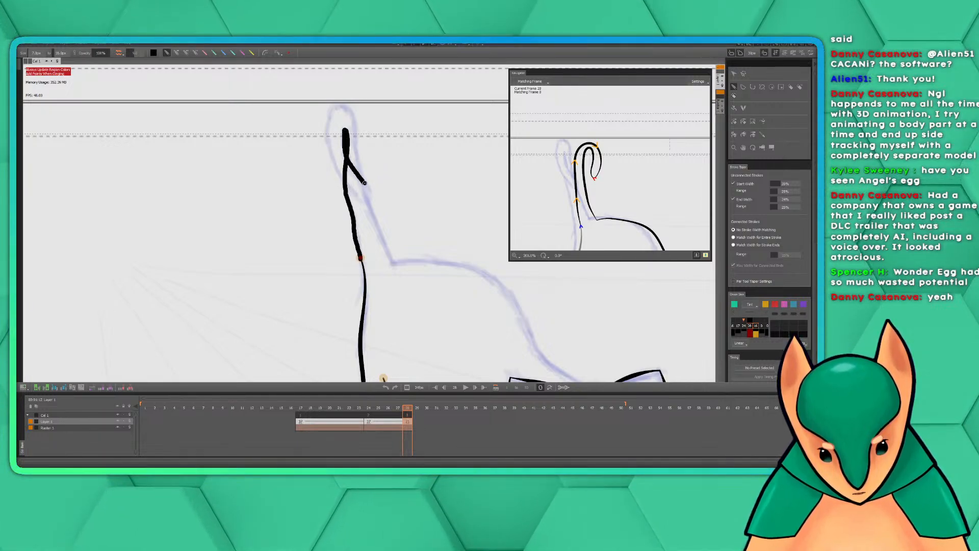
pyautogui.moveTo(368, 200); pyautogui.dragTo(364, 201)
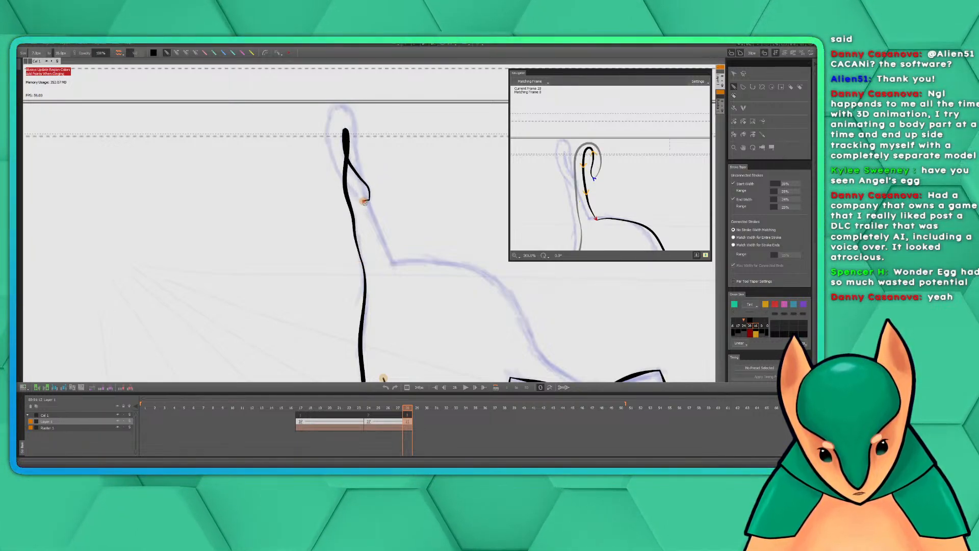
pyautogui.hotkey('ctrl', 'z')
pyautogui.moveTo(361, 258)
pyautogui.mouseDown()
pyautogui.moveTo(344, 128)
pyautogui.moveTo(344, 152)
pyautogui.moveTo(370, 195)
pyautogui.moveTo(360, 201)
pyautogui.moveTo(348, 190)
pyautogui.moveTo(334, 159)
pyautogui.moveTo(329, 116)
pyautogui.moveTo(340, 106)
pyautogui.moveTo(355, 124)
pyautogui.moveTo(364, 190)
pyautogui.moveTo(396, 265)
pyautogui.mouseUp()
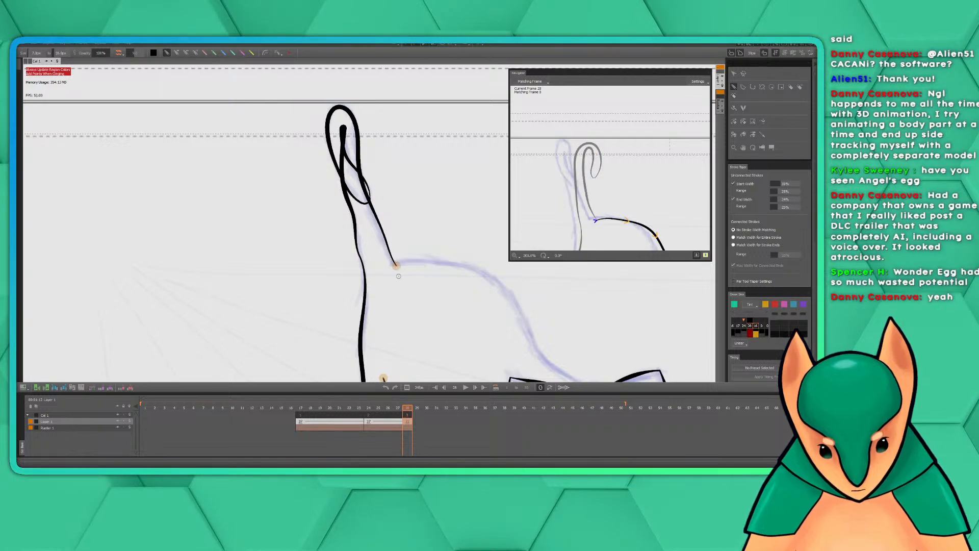
pyautogui.moveTo(485, 285); pyautogui.dragTo(518, 271)
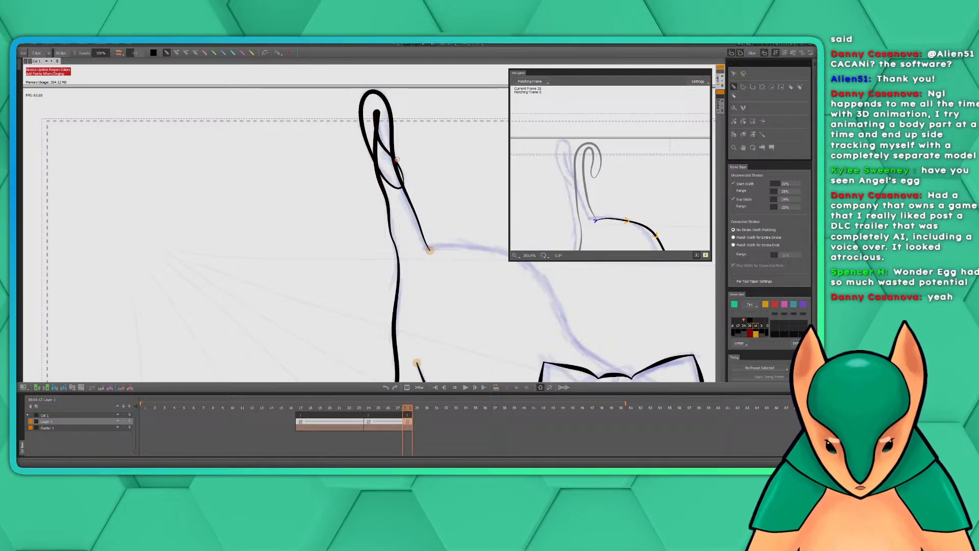
pyautogui.press('super+a')
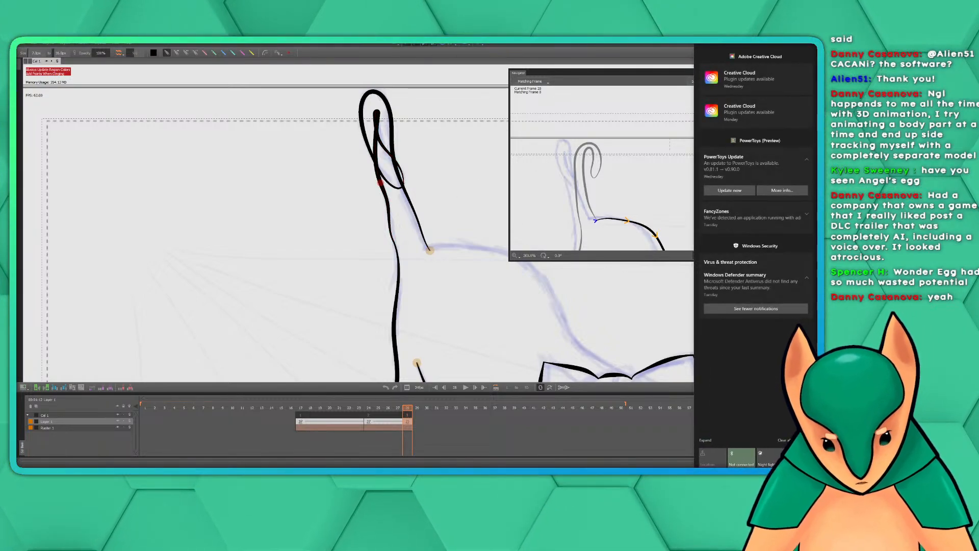
pyautogui.click(583, 120)
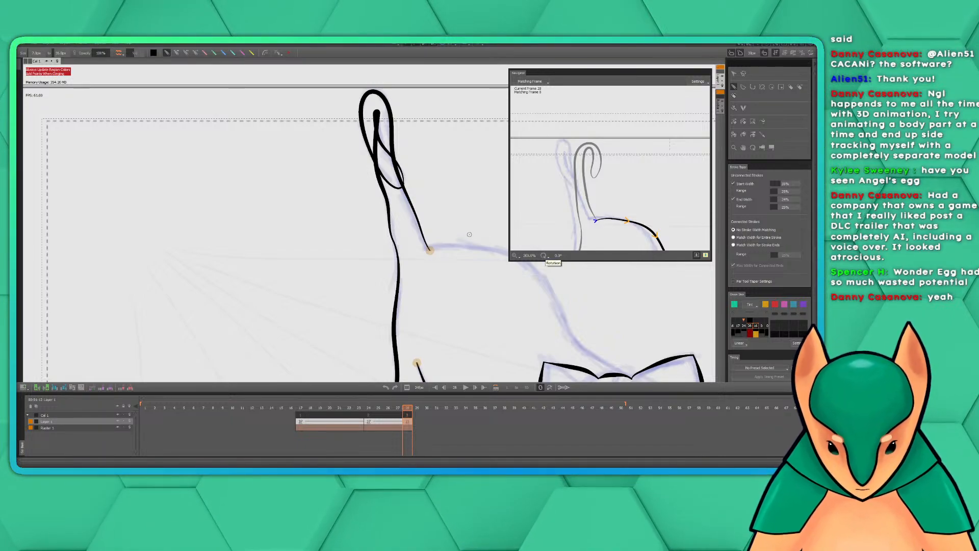
# Ink the cat's back in one stroke from the base of the tail down to the top of the head
pyautogui.moveTo(470, 208); pyautogui.dragTo(390, 218)
pyautogui.moveTo(455, 292); pyautogui.dragTo(423, 256)
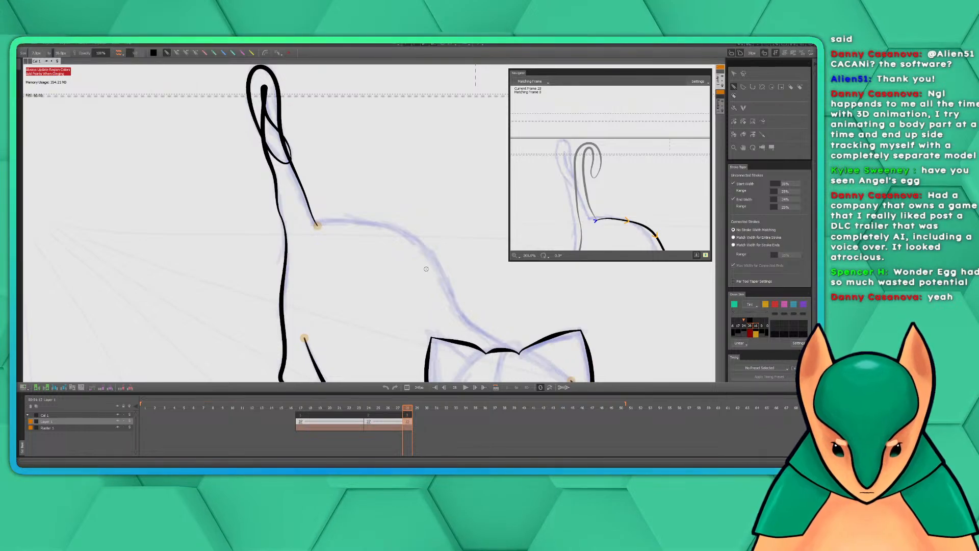
pyautogui.moveTo(432, 280); pyautogui.dragTo(397, 261)
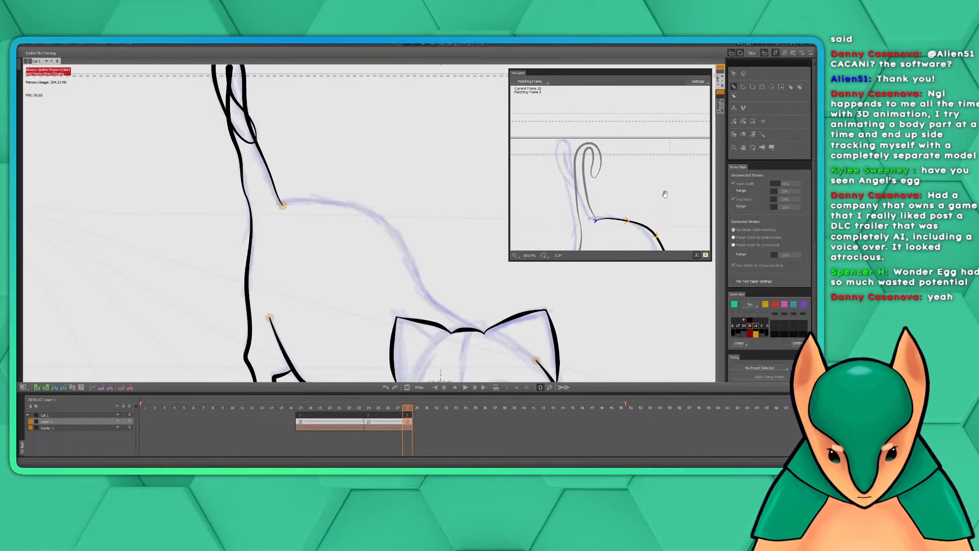
pyautogui.moveTo(661, 194); pyautogui.dragTo(608, 125)
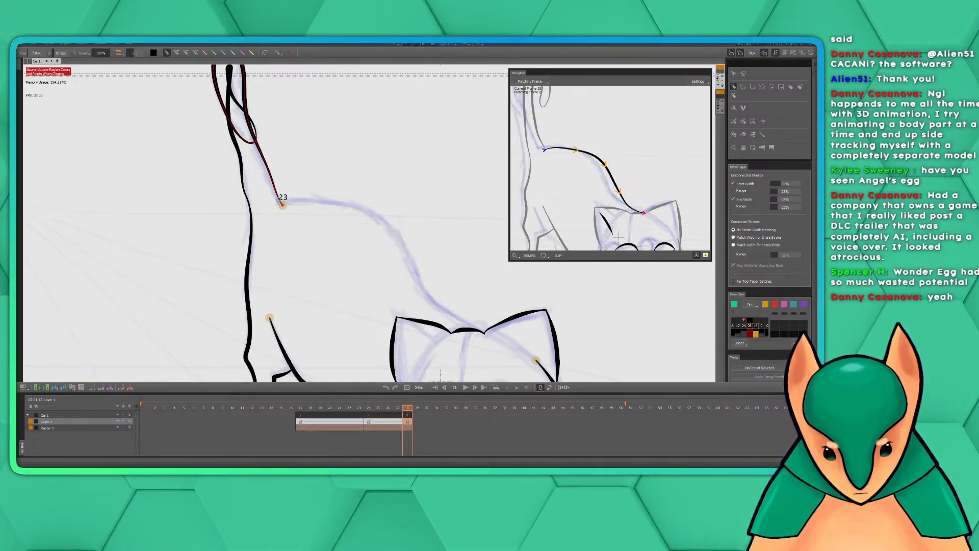
pyautogui.moveTo(282, 203)
pyautogui.mouseDown()
pyautogui.moveTo(349, 199)
pyautogui.moveTo(385, 216)
pyautogui.moveTo(427, 292)
pyautogui.moveTo(487, 329)
pyautogui.mouseUp()
pyautogui.hotkey('ctrl', 'z')
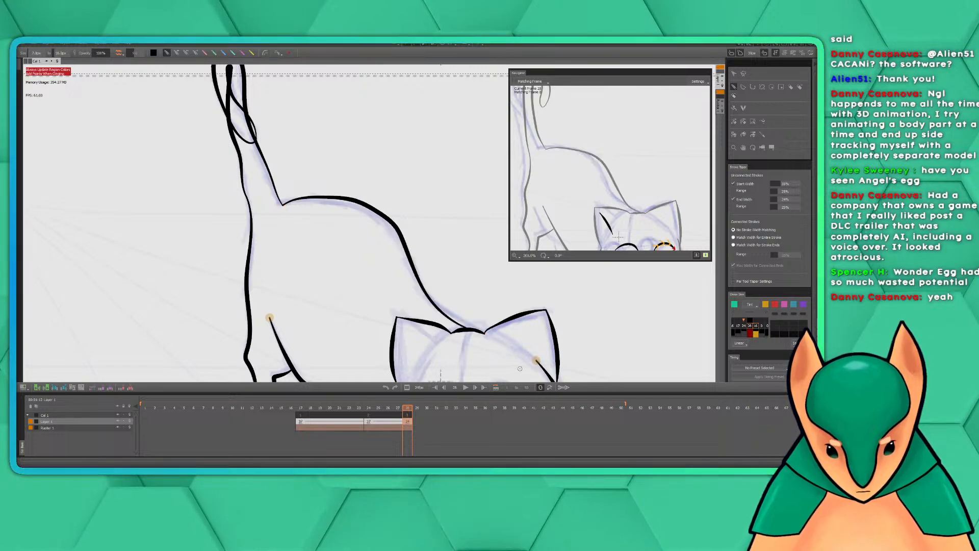
# Ink the upper lid of the face's right-hand eye as an arch over the sketch, showing the face in the matching-frame window as well
pyautogui.moveTo(477, 271); pyautogui.dragTo(440, 131)
pyautogui.scroll(-2, 479, 204)
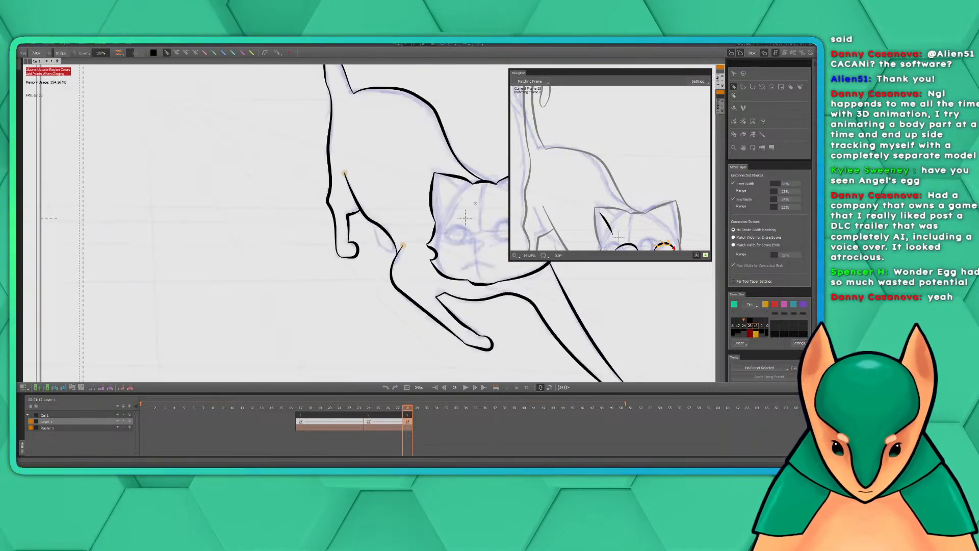
pyautogui.moveTo(476, 236); pyautogui.dragTo(325, 250)
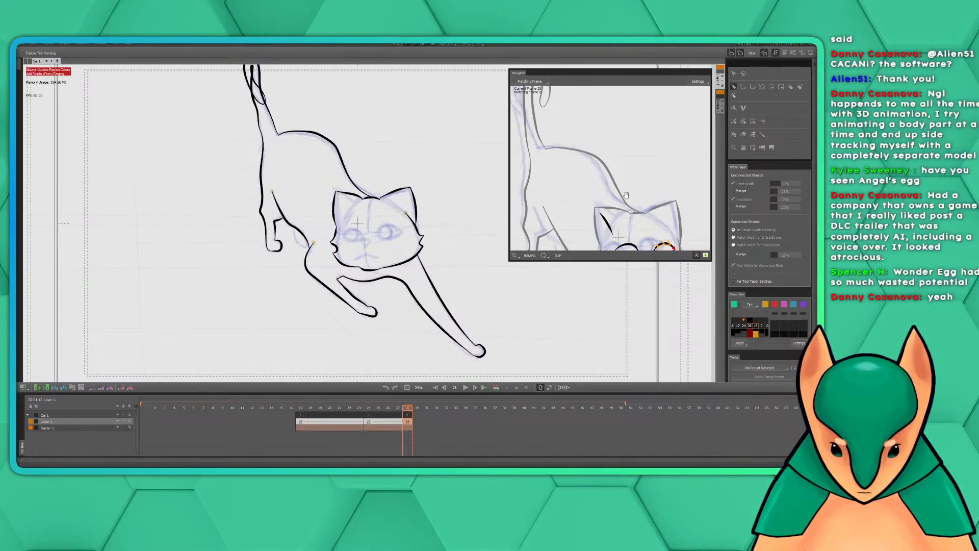
pyautogui.moveTo(625, 195); pyautogui.dragTo(627, 120)
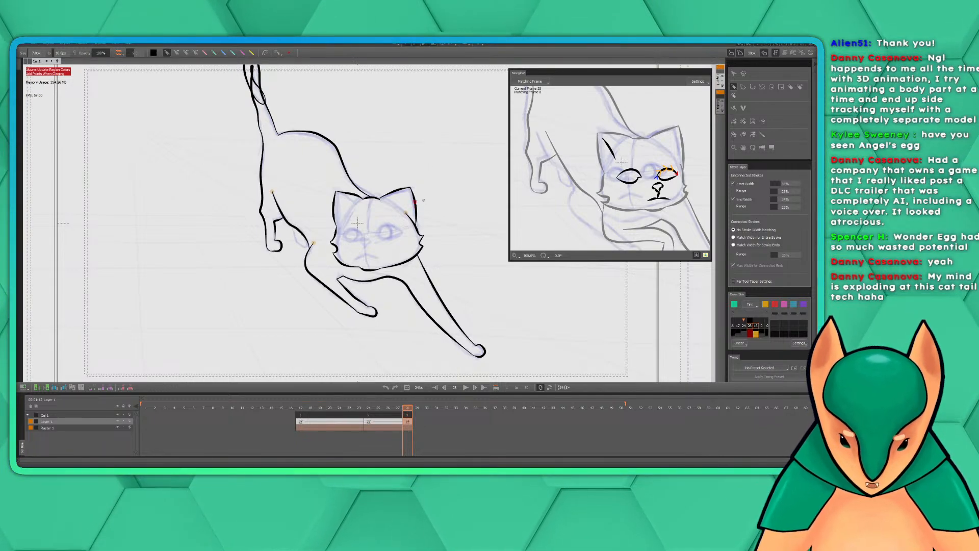
pyautogui.moveTo(435, 152); pyautogui.dragTo(445, 201)
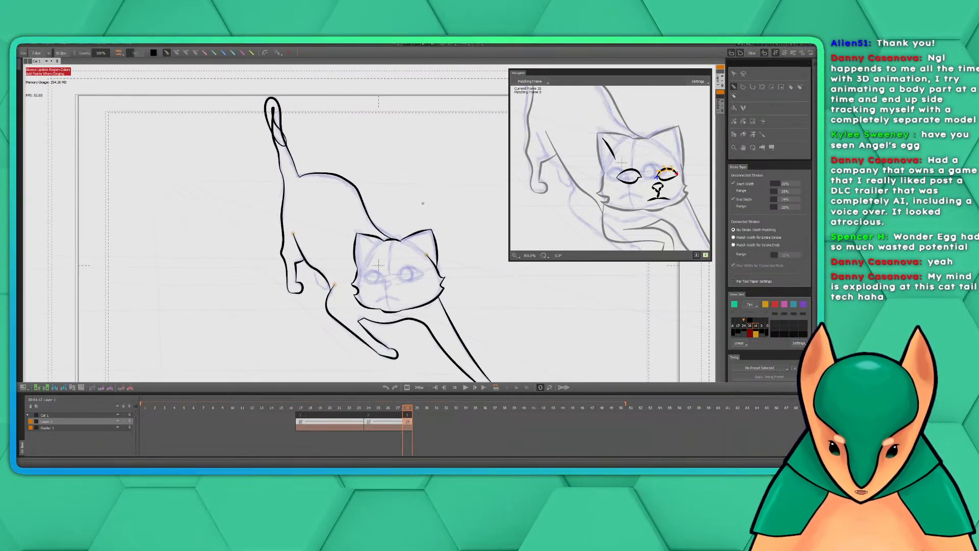
pyautogui.moveTo(449, 230); pyautogui.dragTo(379, 169)
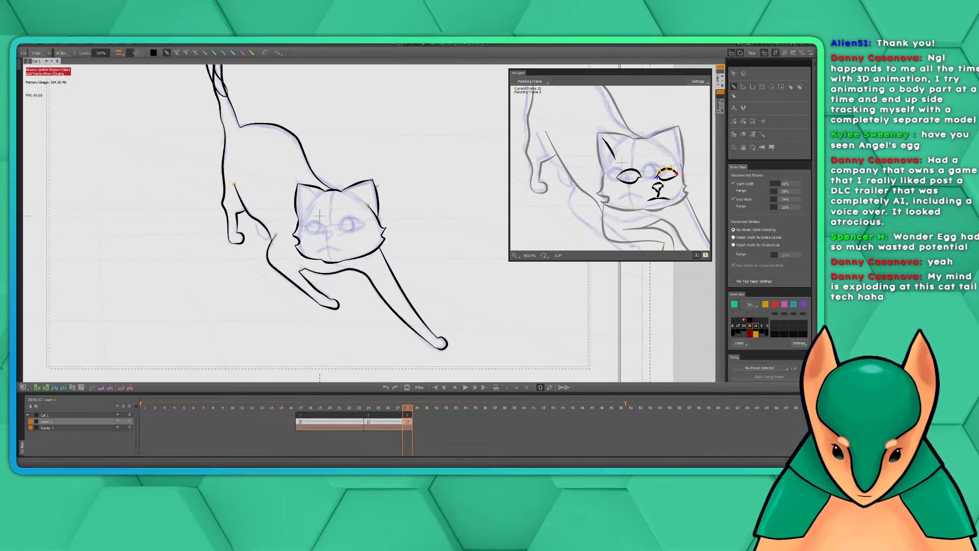
pyautogui.scroll(3, 371, 213)
pyautogui.moveTo(408, 212); pyautogui.dragTo(382, 219)
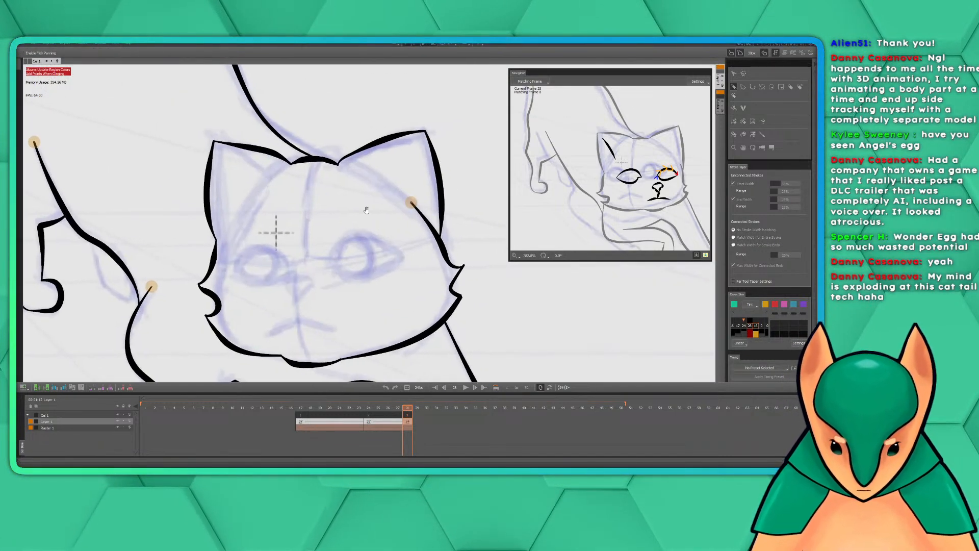
pyautogui.moveTo(332, 261)
pyautogui.mouseDown()
pyautogui.moveTo(363, 237)
pyautogui.moveTo(403, 259)
pyautogui.mouseUp()
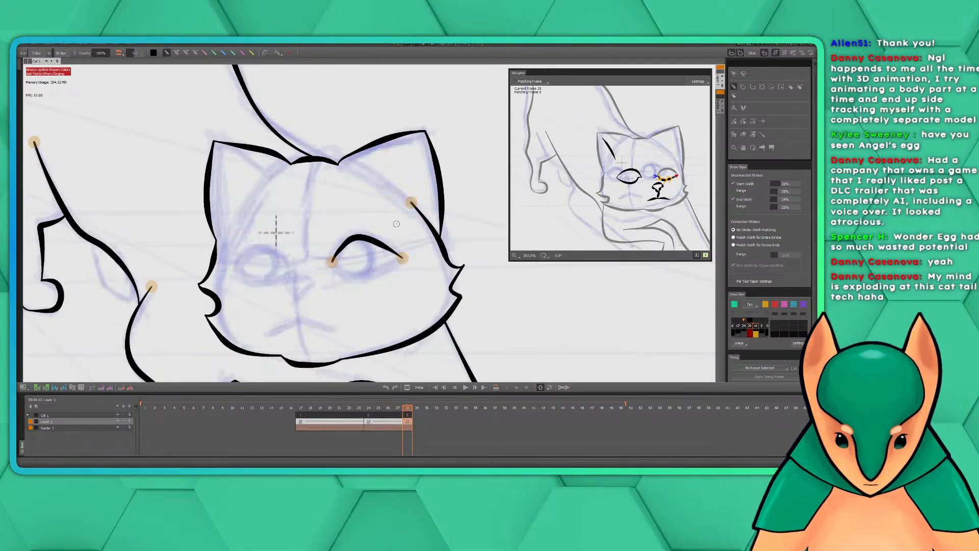
# Close the right-hand eye with its lower lid, and ink the upper and lower lids of the left-hand eye
pyautogui.moveTo(417, 274)
pyautogui.mouseDown()
pyautogui.moveTo(401, 237)
pyautogui.moveTo(422, 236)
pyautogui.mouseUp()
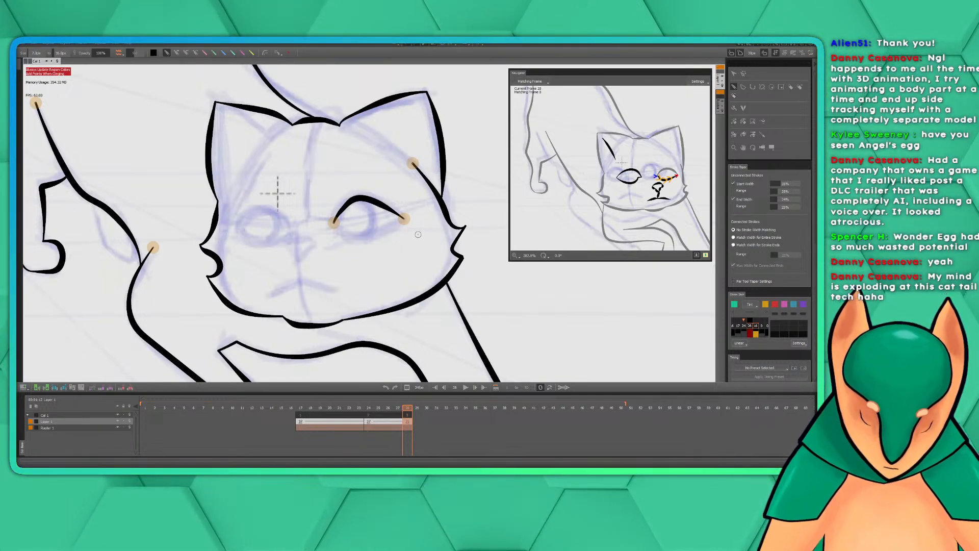
pyautogui.moveTo(379, 233); pyautogui.dragTo(386, 240)
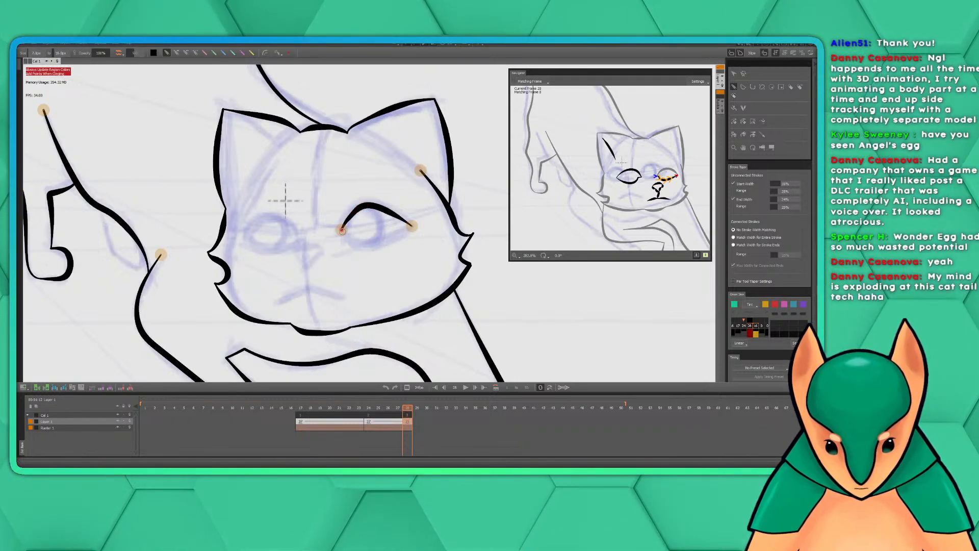
pyautogui.moveTo(342, 230)
pyautogui.mouseDown()
pyautogui.moveTo(368, 247)
pyautogui.moveTo(412, 226)
pyautogui.mouseUp()
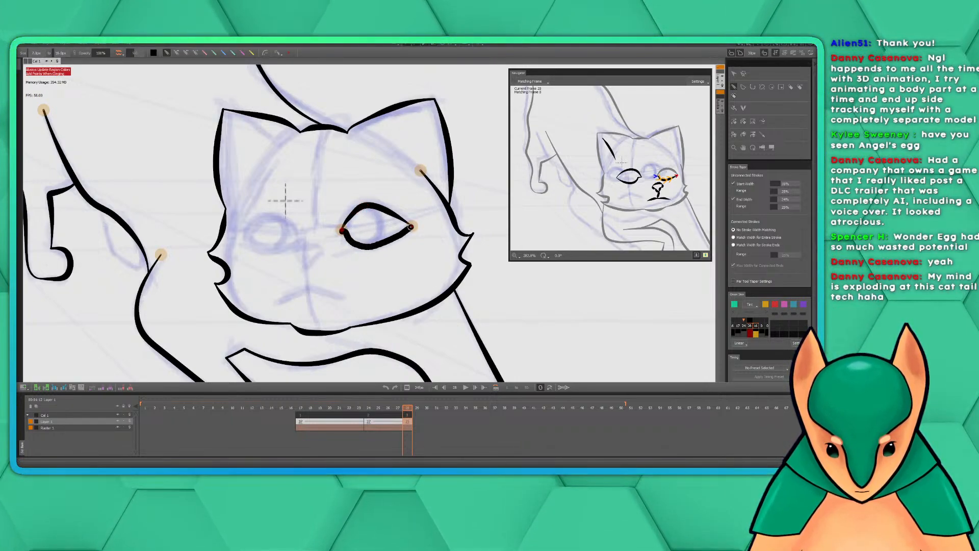
pyautogui.moveTo(356, 286)
pyautogui.mouseDown()
pyautogui.moveTo(422, 278)
pyautogui.moveTo(403, 262)
pyautogui.mouseUp()
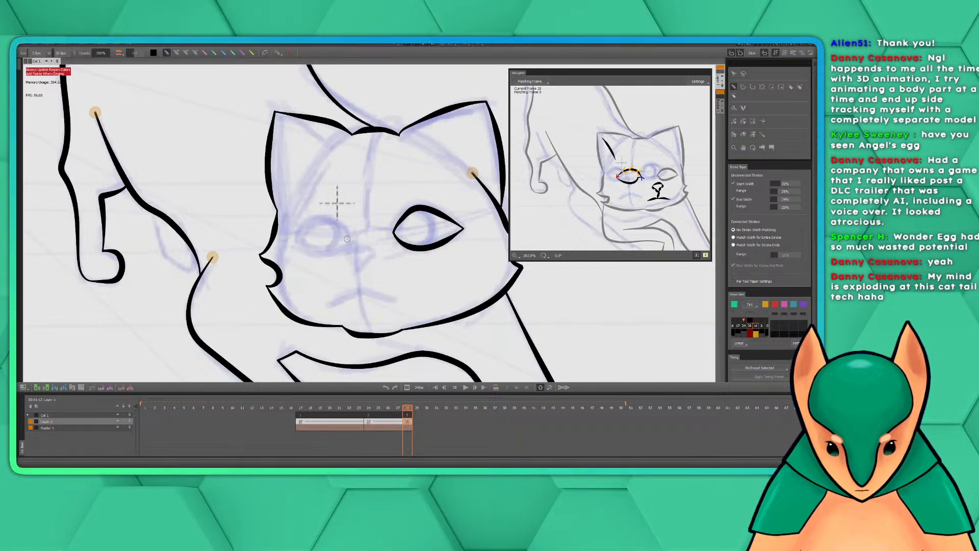
pyautogui.moveTo(348, 239)
pyautogui.mouseDown()
pyautogui.moveTo(338, 222)
pyautogui.moveTo(317, 218)
pyautogui.moveTo(297, 240)
pyautogui.moveTo(334, 250)
pyautogui.moveTo(297, 241)
pyautogui.mouseUp()
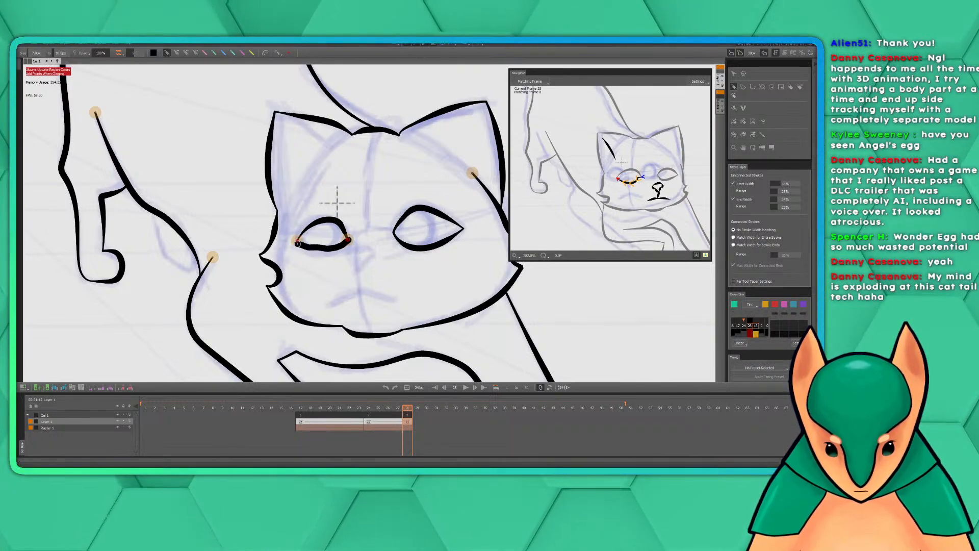
# Ink the nose outline, the short line beneath it and both halves of the downturned mouth
pyautogui.moveTo(375, 250)
pyautogui.mouseDown()
pyautogui.moveTo(385, 254)
pyautogui.moveTo(354, 258)
pyautogui.moveTo(384, 262)
pyautogui.moveTo(367, 275)
pyautogui.mouseUp()
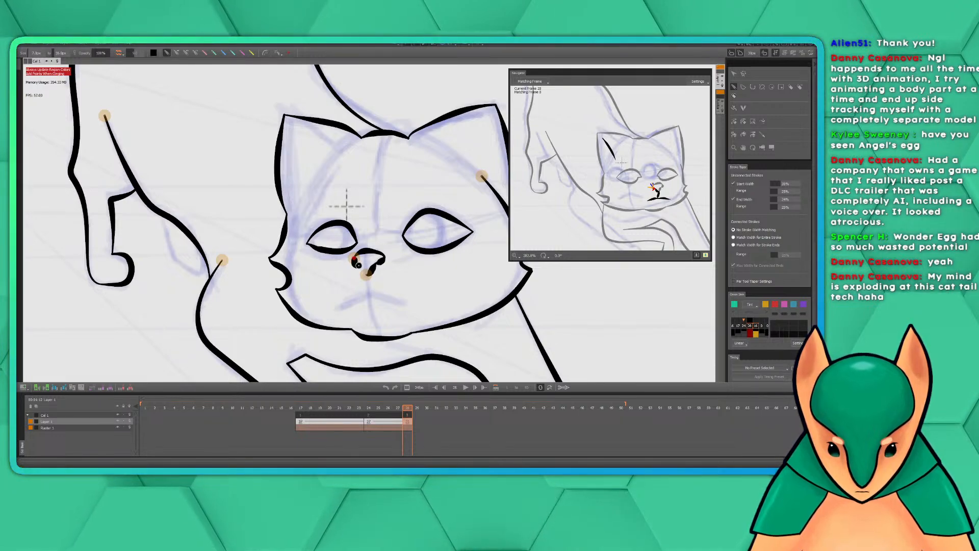
pyautogui.moveTo(357, 264); pyautogui.dragTo(362, 271)
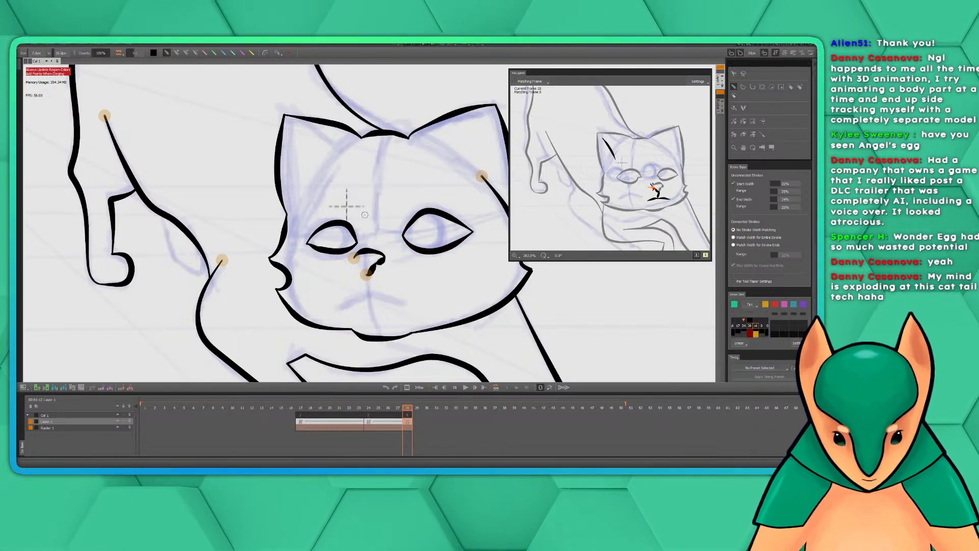
pyautogui.moveTo(354, 260); pyautogui.dragTo(366, 275)
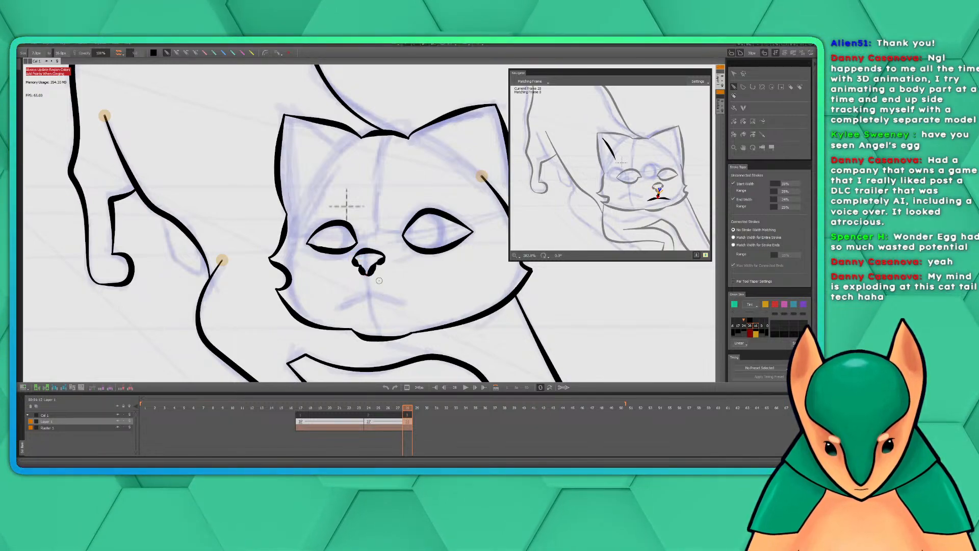
pyautogui.moveTo(366, 275)
pyautogui.mouseDown()
pyautogui.moveTo(370, 297)
pyautogui.moveTo(337, 310)
pyautogui.mouseUp()
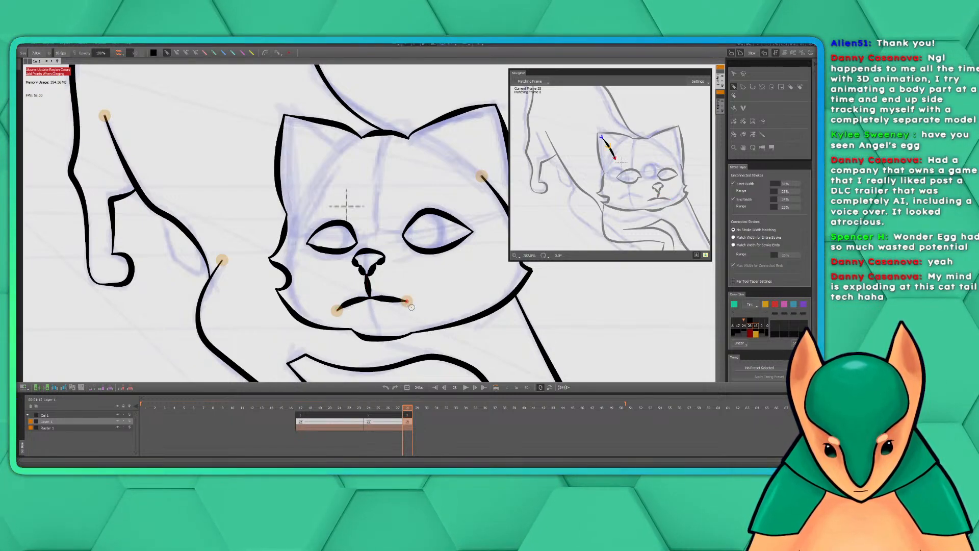
pyautogui.moveTo(371, 296); pyautogui.dragTo(403, 305)
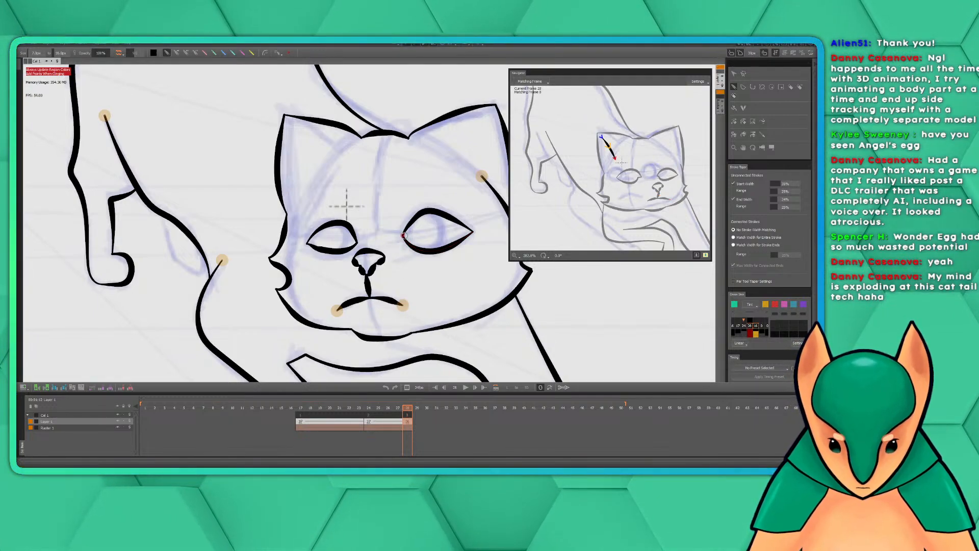
# Ink the left-hand ear's remaining matched stroke from the ear tip down along its outer edge to the side of the head
pyautogui.scroll(-1, 404, 237)
pyautogui.moveTo(431, 225); pyautogui.dragTo(458, 272)
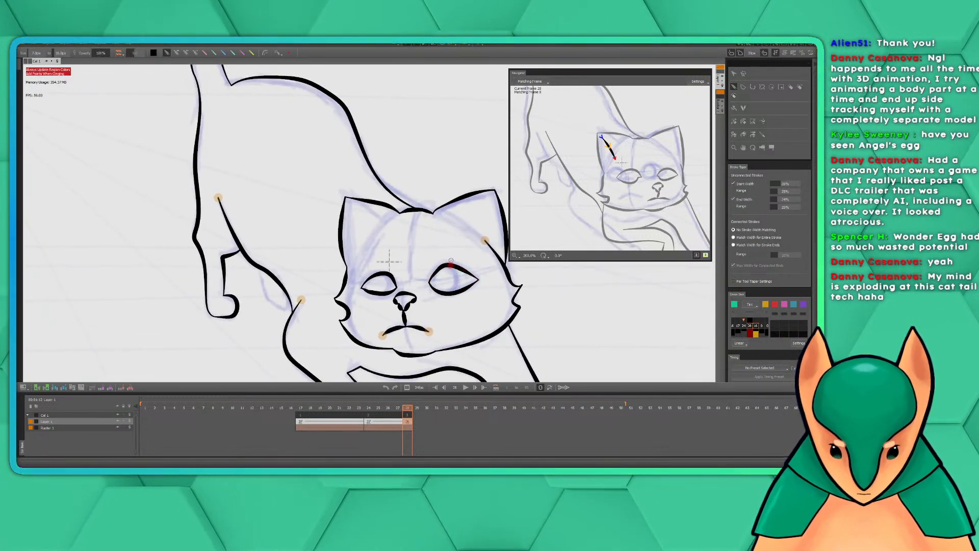
pyautogui.moveTo(407, 414)
pyautogui.mouseDown()
pyautogui.moveTo(385, 416)
pyautogui.moveTo(407, 414)
pyautogui.mouseUp()
pyautogui.click(407, 414)
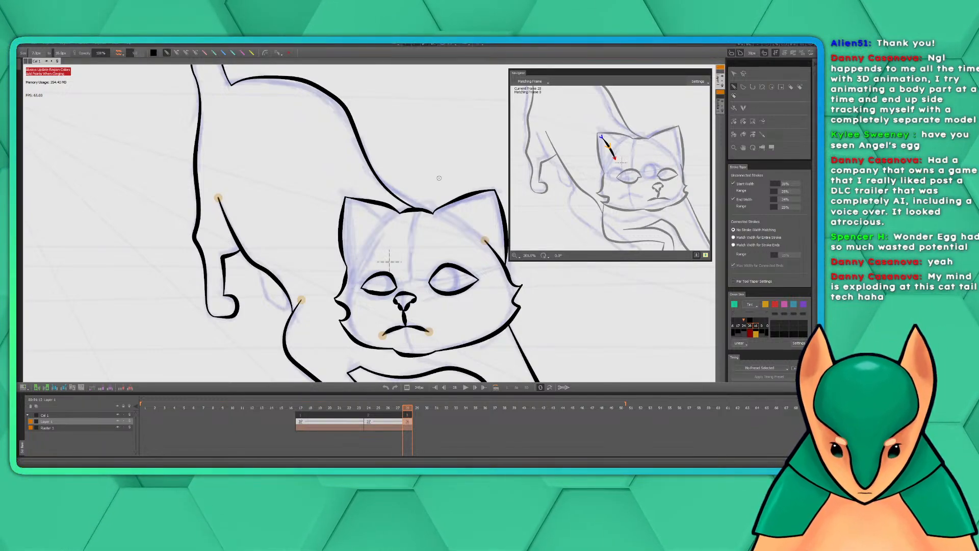
pyautogui.moveTo(378, 232); pyautogui.dragTo(391, 221)
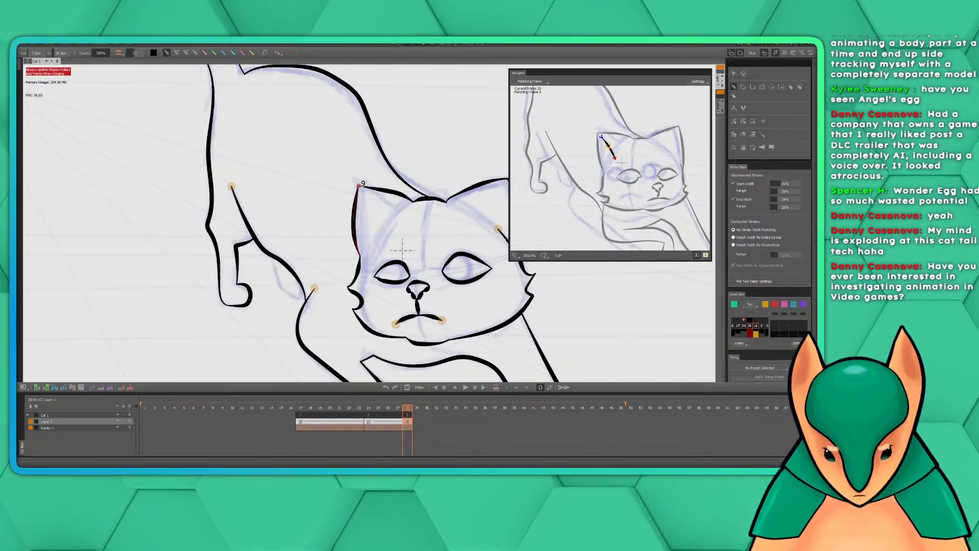
pyautogui.moveTo(358, 186); pyautogui.dragTo(358, 252)
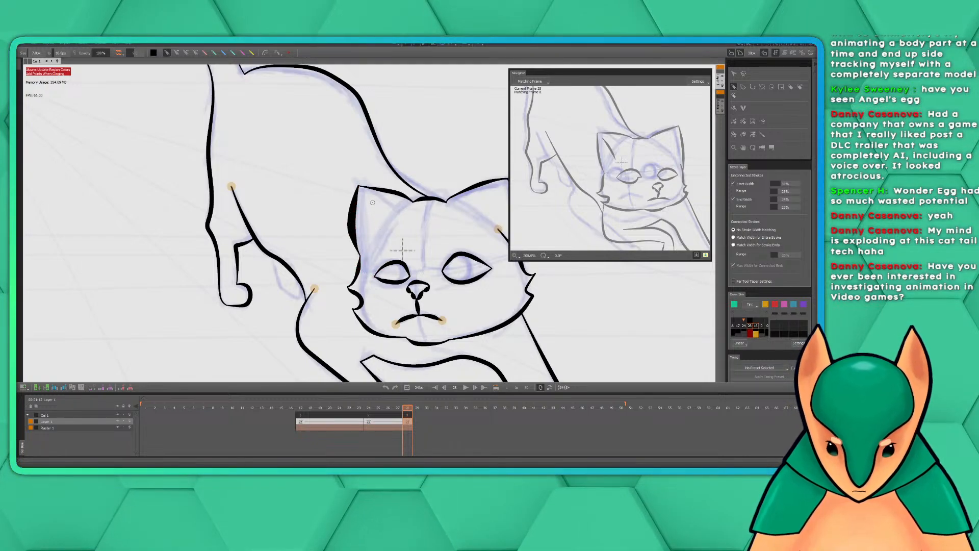
pyautogui.hotkey('ctrl', 'z')
pyautogui.moveTo(361, 188); pyautogui.dragTo(359, 258)
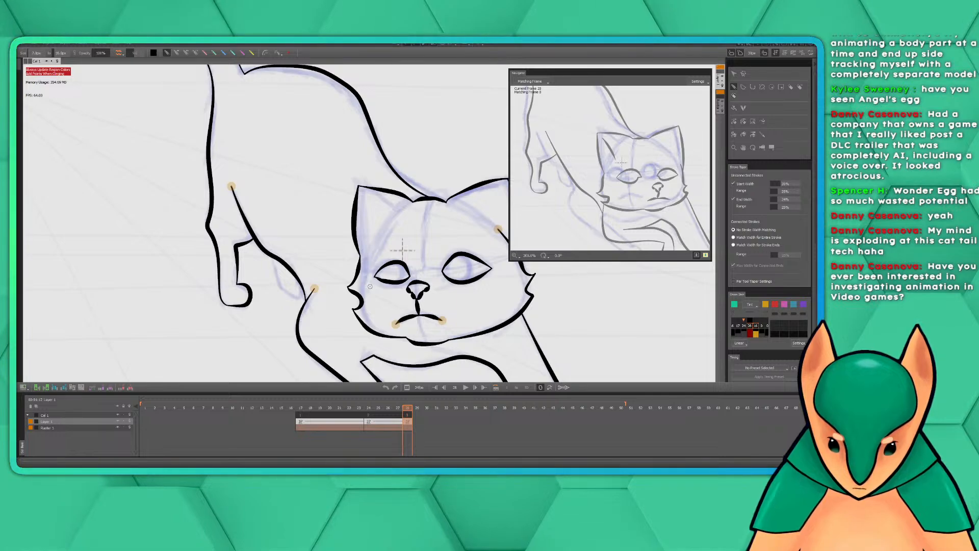
# Check the inked cat at a smaller zoom against the head and forelegs in the matching-frame window
pyautogui.press('space')
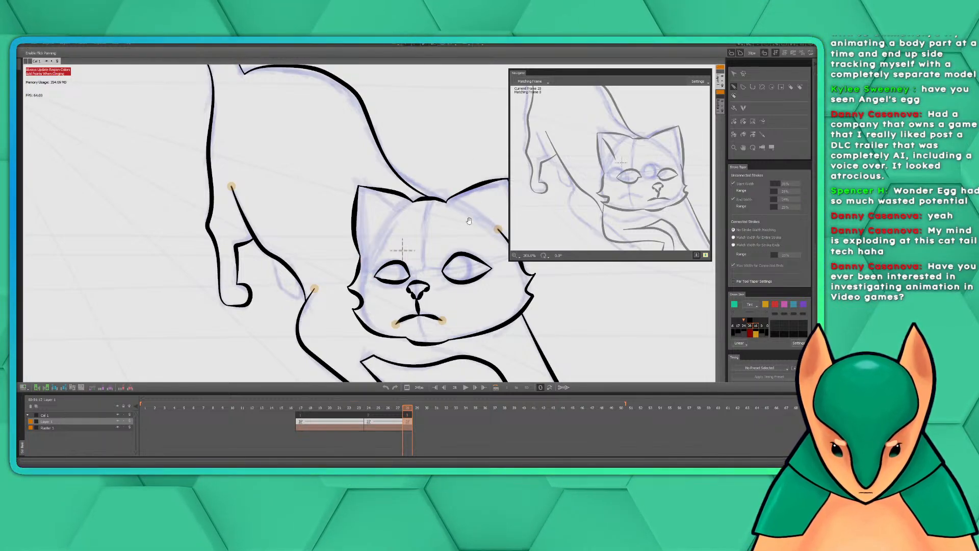
pyautogui.moveTo(469, 220); pyautogui.dragTo(365, 204)
pyautogui.scroll(-2, 364, 203)
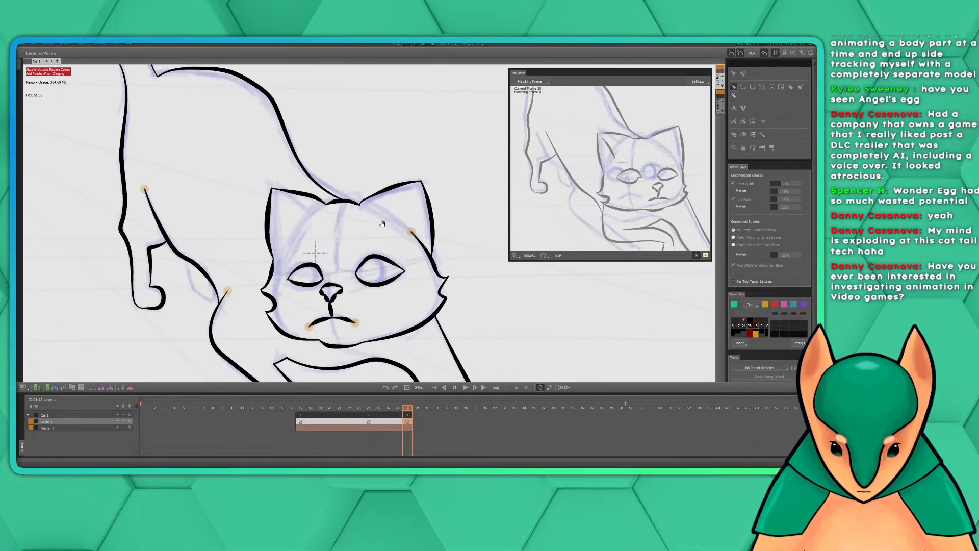
pyautogui.scroll(-1, 385, 220)
pyautogui.moveTo(397, 193)
pyautogui.mouseDown()
pyautogui.moveTo(386, 193)
pyautogui.moveTo(395, 178)
pyautogui.mouseUp()
pyautogui.moveTo(611, 197); pyautogui.dragTo(582, 181)
pyautogui.moveTo(571, 102)
pyautogui.mouseDown()
pyautogui.moveTo(633, 202)
pyautogui.moveTo(586, 128)
pyautogui.mouseUp()
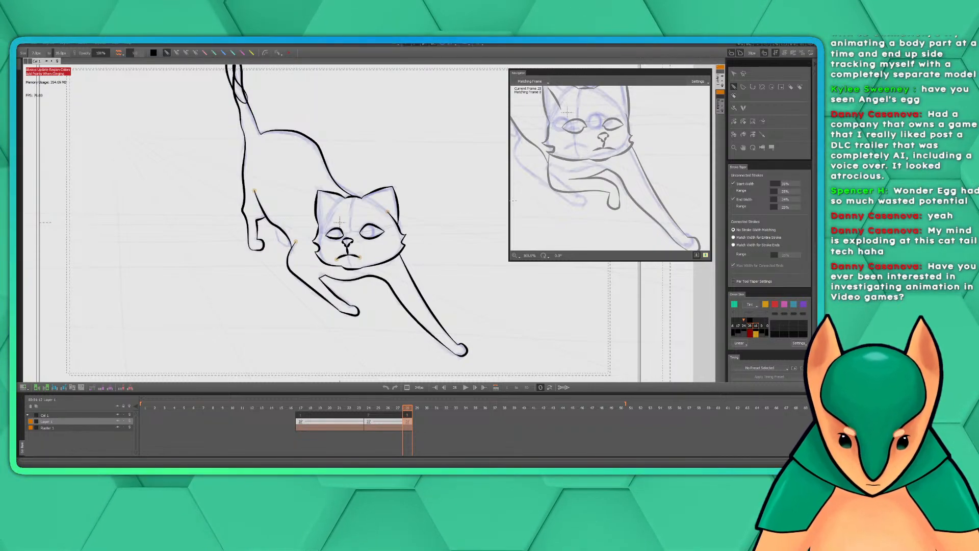
pyautogui.moveTo(417, 216)
pyautogui.mouseDown()
pyautogui.moveTo(457, 300)
pyautogui.moveTo(418, 230)
pyautogui.moveTo(438, 280)
pyautogui.moveTo(416, 243)
pyautogui.moveTo(418, 269)
pyautogui.moveTo(407, 272)
pyautogui.mouseUp()
pyautogui.scroll(-1, 415, 242)
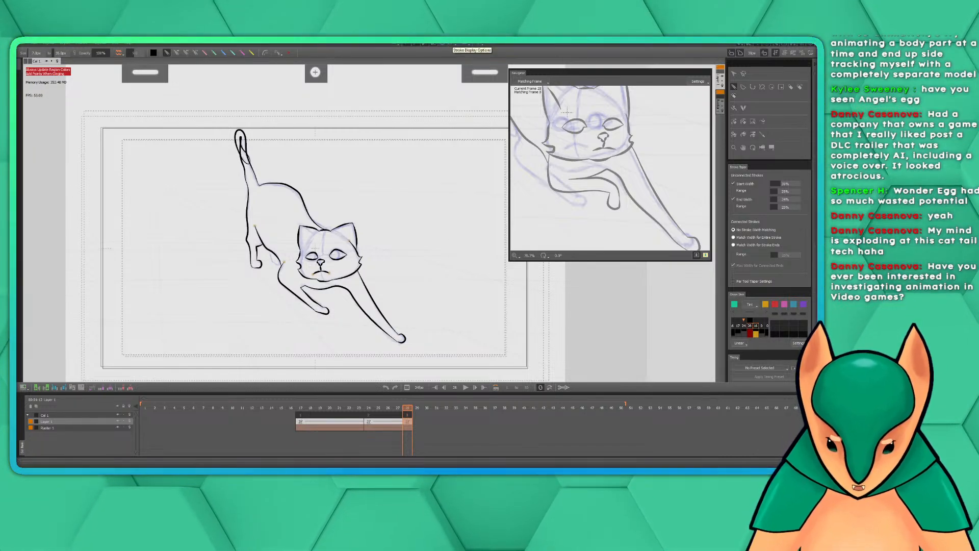
pyautogui.press('super+Down')
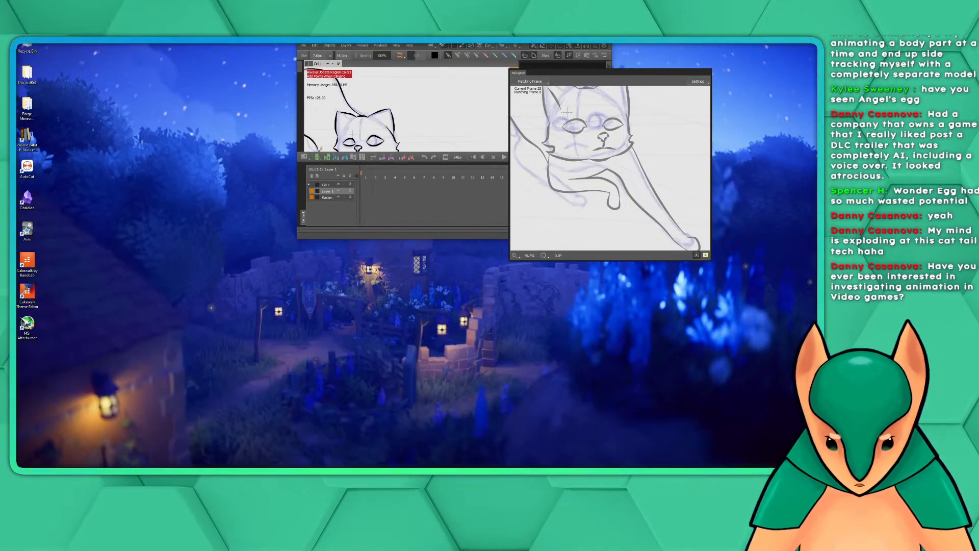
pyautogui.press('super+Up')
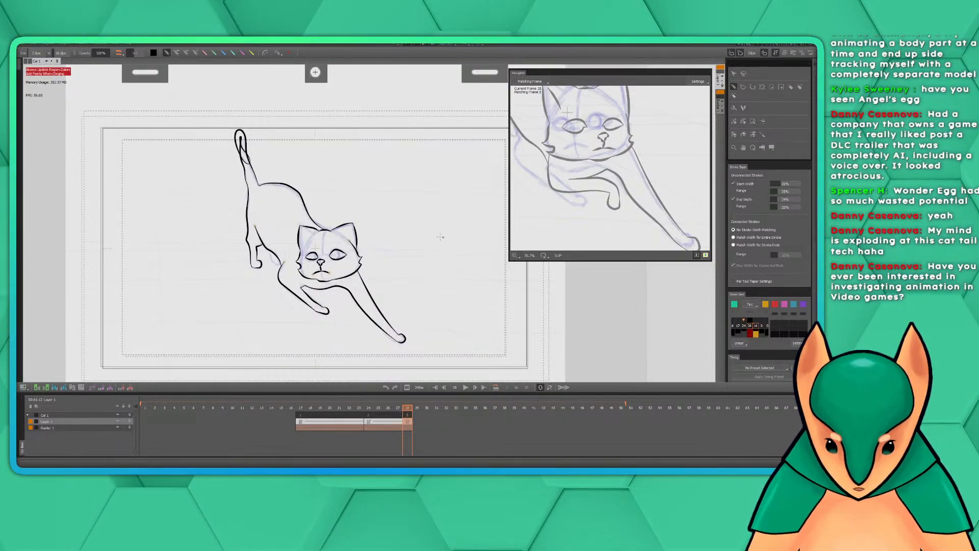
pyautogui.moveTo(436, 235); pyautogui.dragTo(473, 227)
pyautogui.scroll(1, 407, 240)
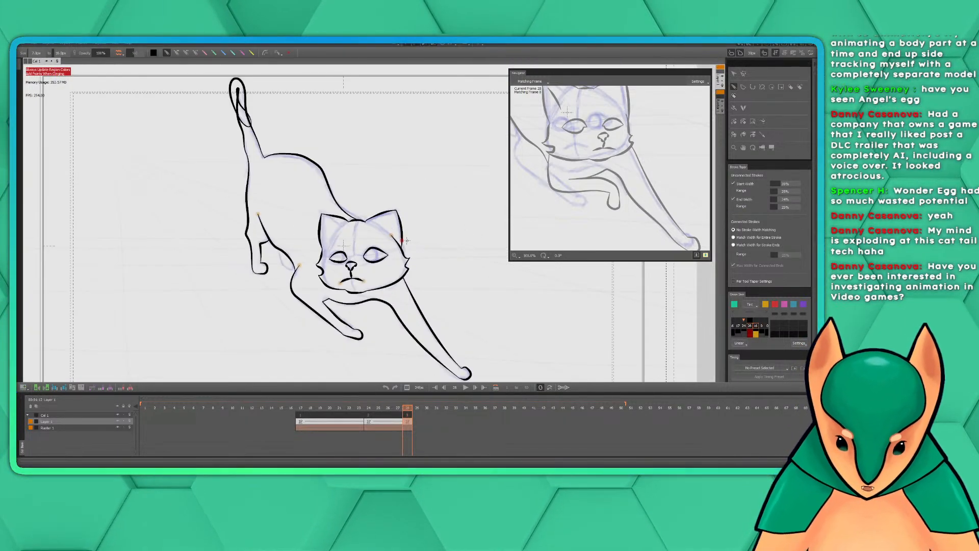
pyautogui.scroll(-2, 451, 248)
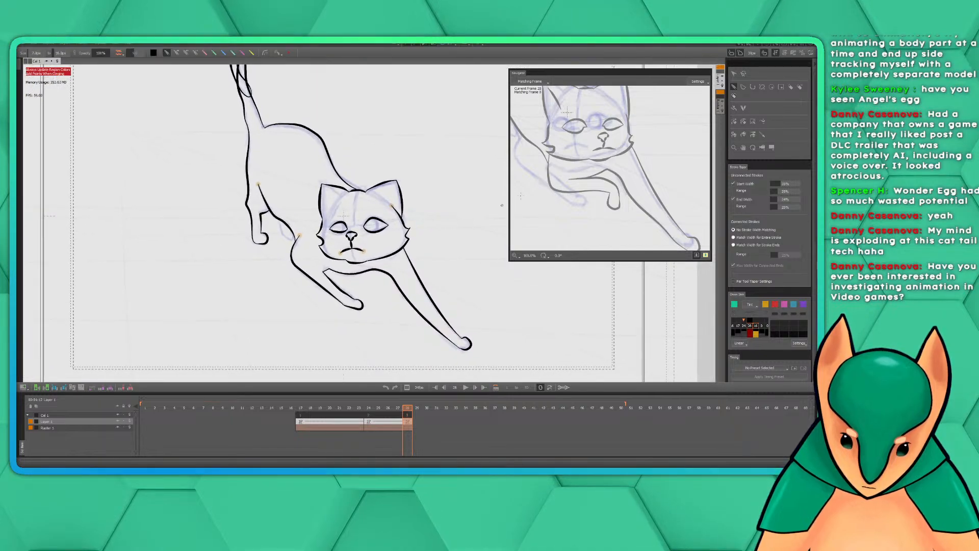
pyautogui.moveTo(566, 122); pyautogui.dragTo(592, 230)
pyautogui.moveTo(566, 148)
pyautogui.mouseDown()
pyautogui.moveTo(669, 237)
pyautogui.moveTo(556, 87)
pyautogui.mouseUp()
pyautogui.moveTo(619, 204)
pyautogui.mouseDown()
pyautogui.moveTo(566, 116)
pyautogui.moveTo(576, 139)
pyautogui.mouseUp()
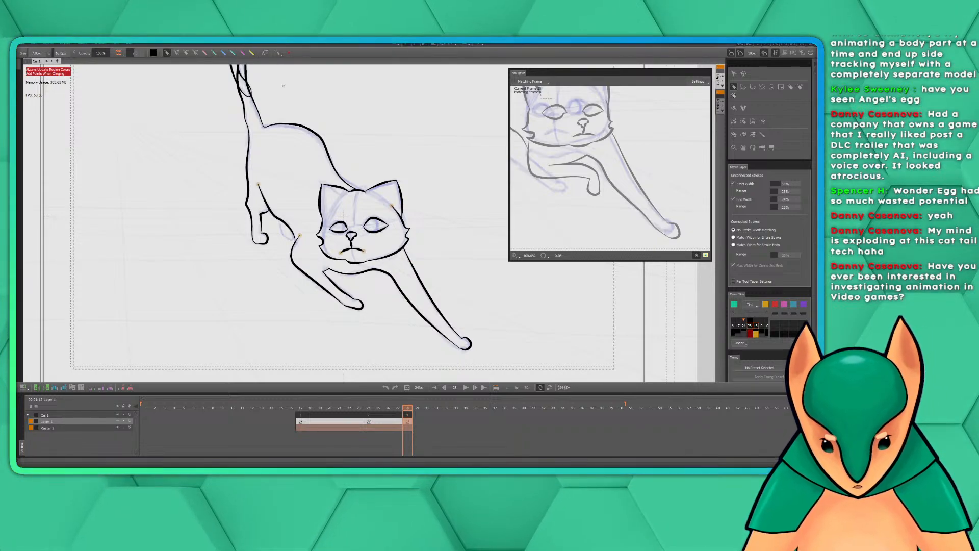
pyautogui.moveTo(301, 123)
pyautogui.mouseDown()
pyautogui.moveTo(313, 164)
pyautogui.moveTo(291, 135)
pyautogui.moveTo(304, 147)
pyautogui.mouseUp()
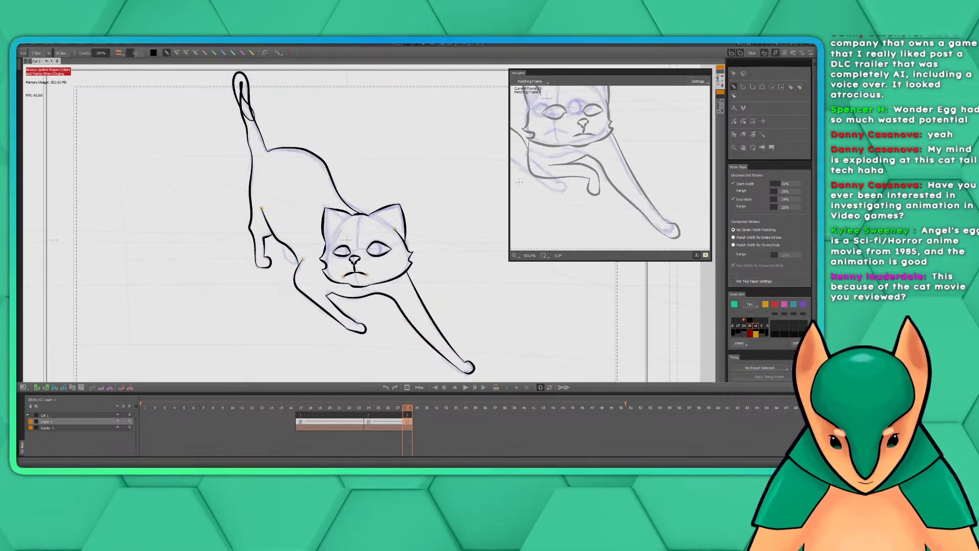
pyautogui.moveTo(381, 152)
pyautogui.mouseDown()
pyautogui.moveTo(389, 162)
pyautogui.moveTo(379, 143)
pyautogui.mouseUp()
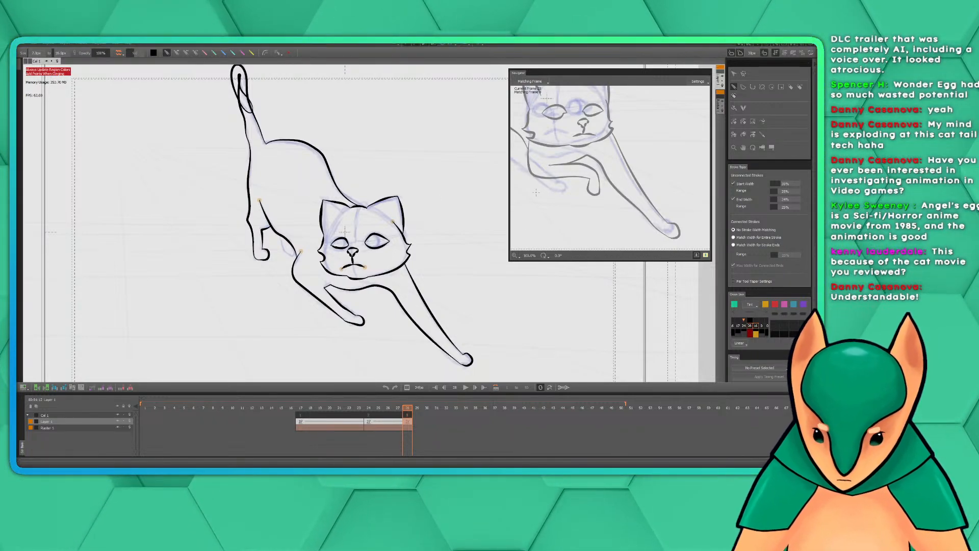
pyautogui.moveTo(439, 158); pyautogui.dragTo(453, 167)
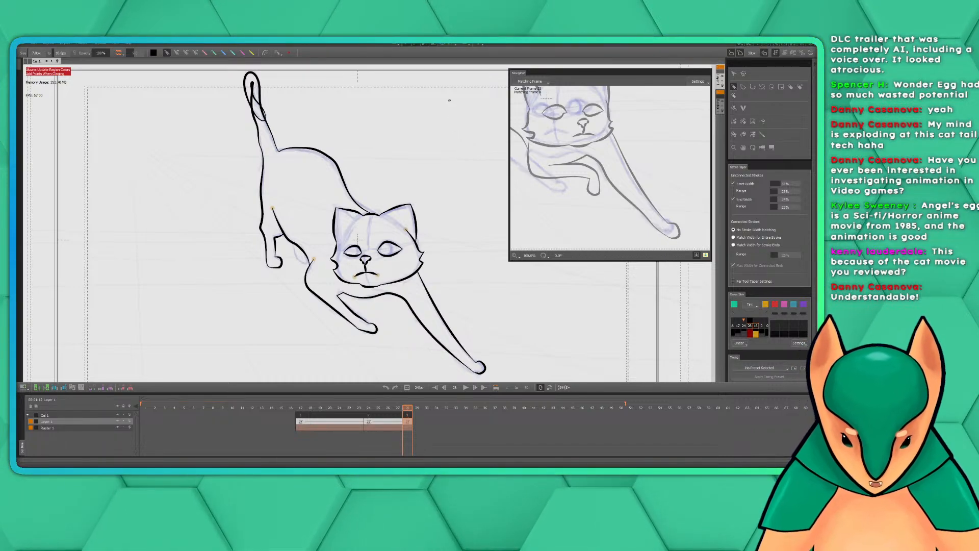
pyautogui.moveTo(409, 164); pyautogui.dragTo(412, 158)
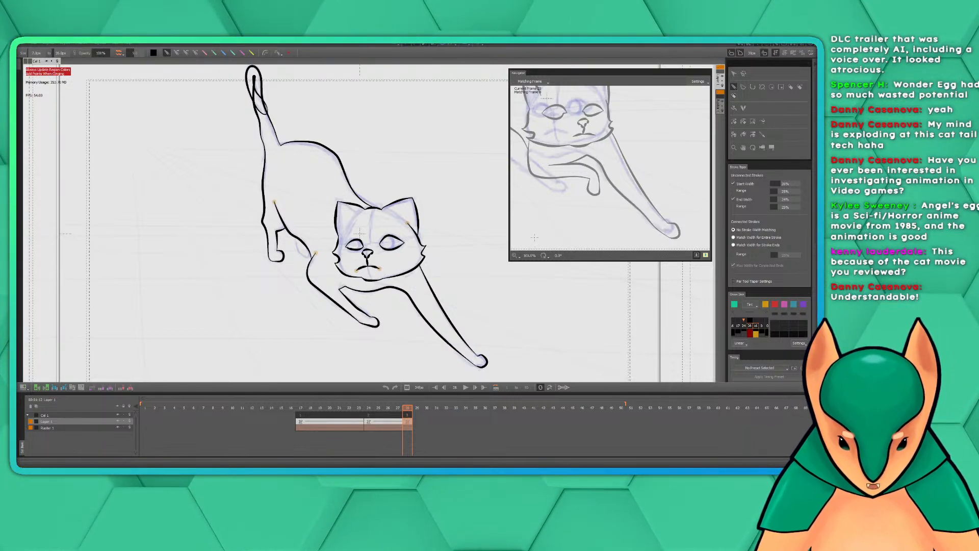
pyautogui.moveTo(389, 151); pyautogui.dragTo(388, 155)
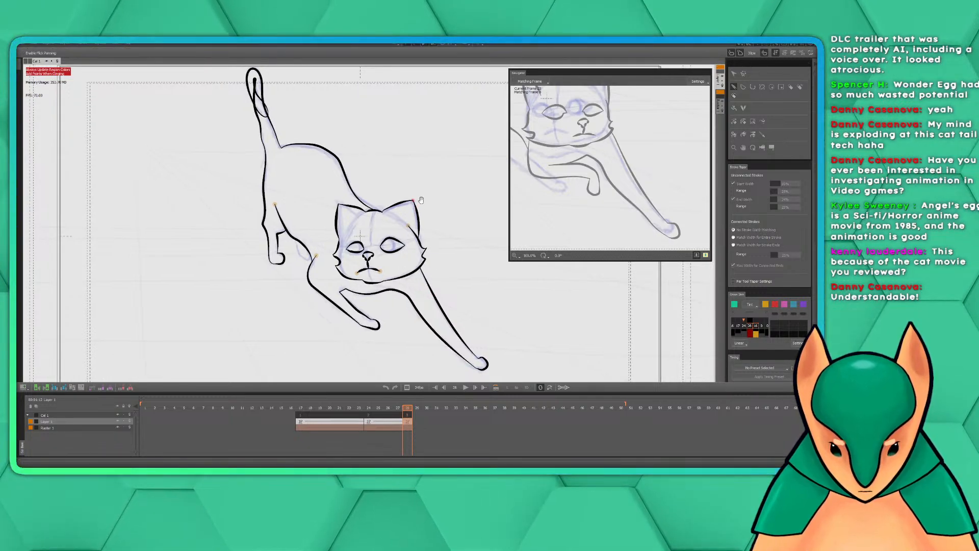
pyautogui.moveTo(421, 202); pyautogui.dragTo(437, 214)
pyautogui.moveTo(437, 214); pyautogui.dragTo(443, 209)
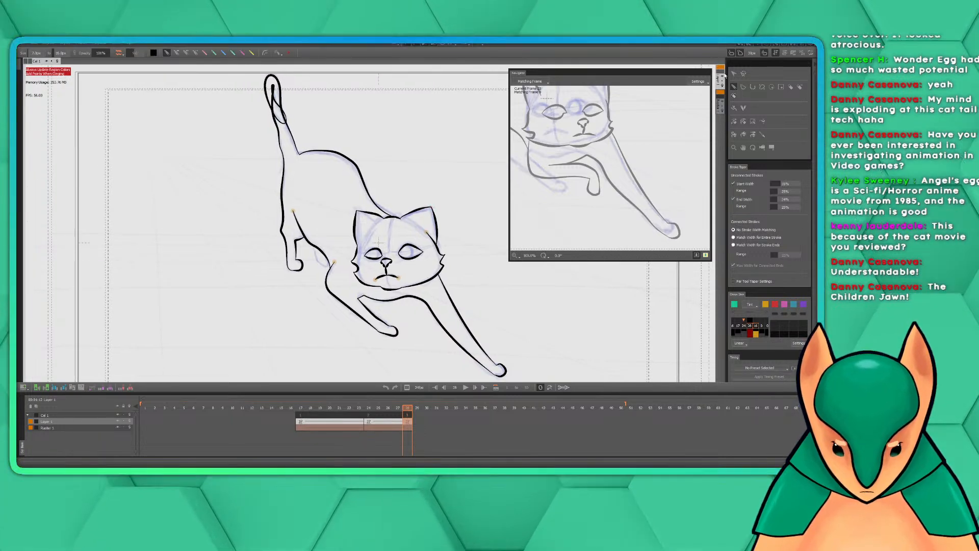
# Scrub the reference sketch to the side-facing walking cat pose and return to stroke drawing
pyautogui.click(433, 44)
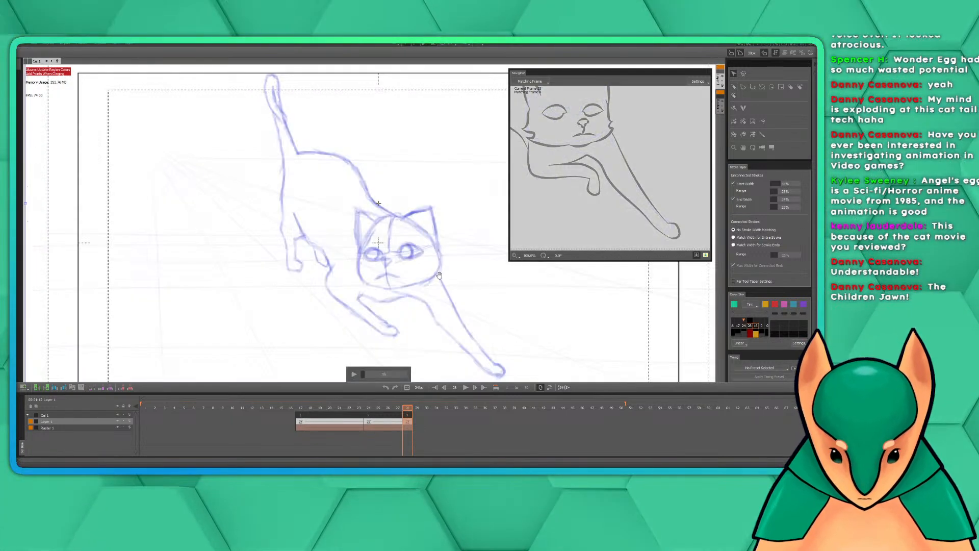
pyautogui.moveTo(365, 376); pyautogui.dragTo(360, 377)
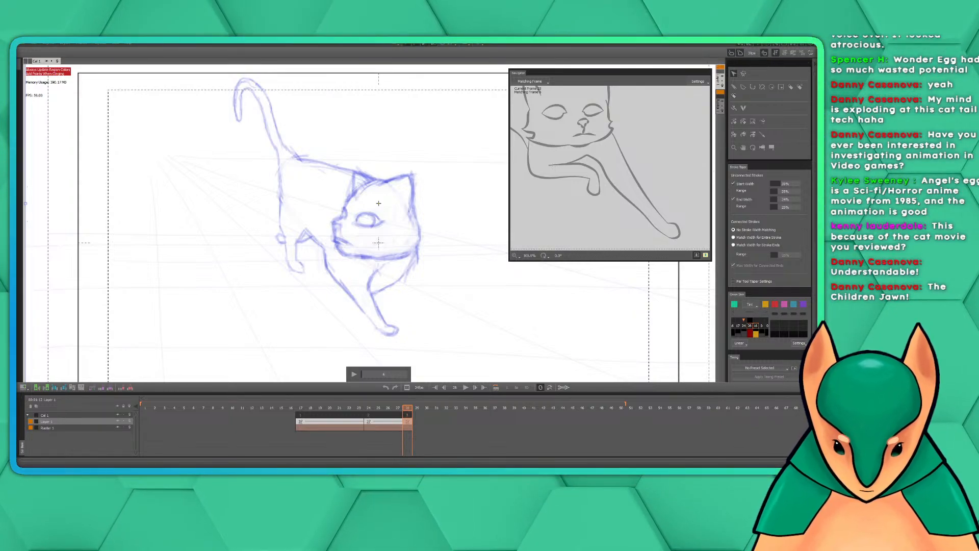
pyautogui.click(734, 87)
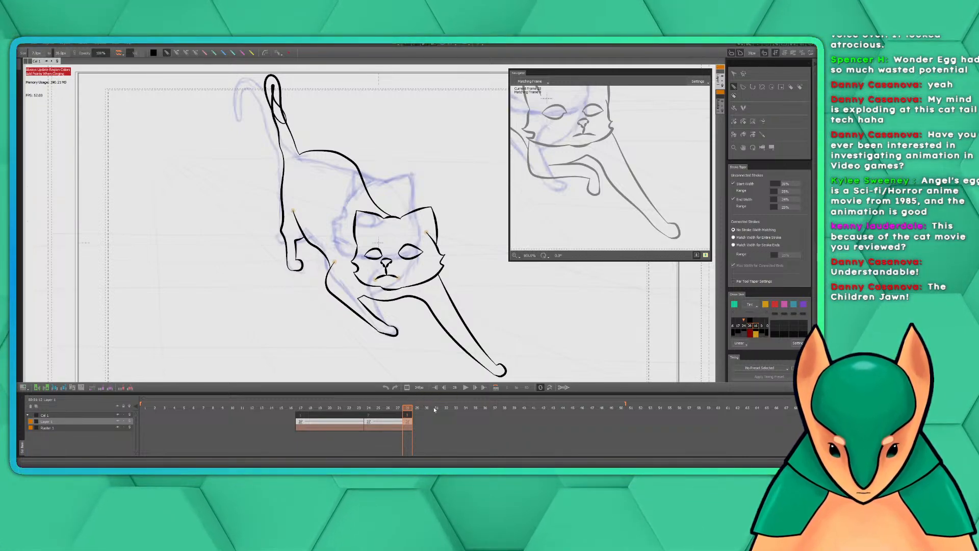
# Turn frame 32 of the drawing layer into a new key frame for the walking cat pose
pyautogui.click(445, 423)
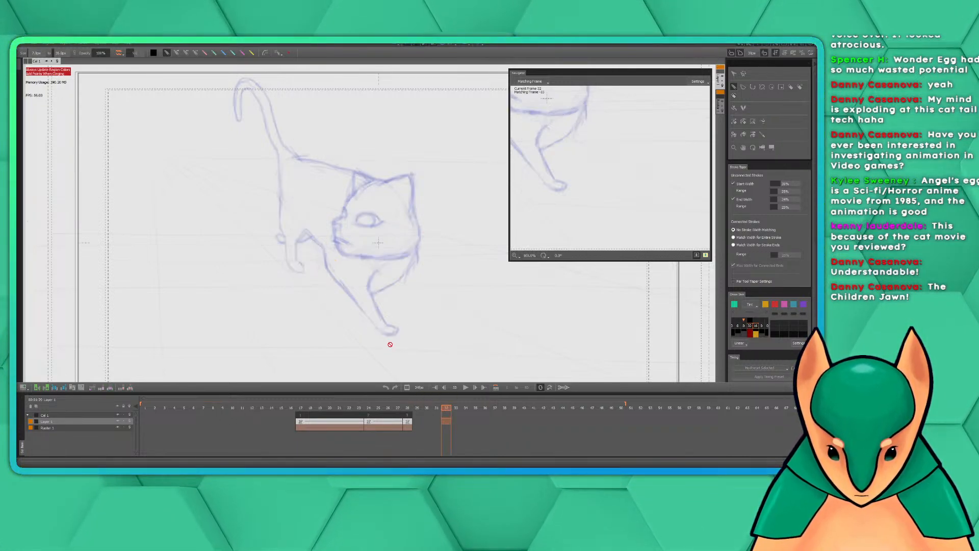
pyautogui.rightClick(447, 422)
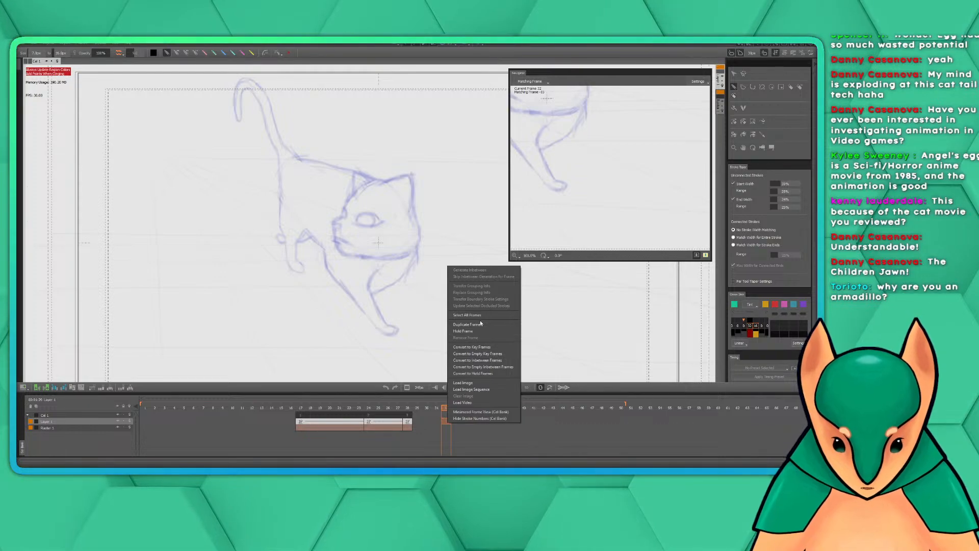
pyautogui.click(491, 360)
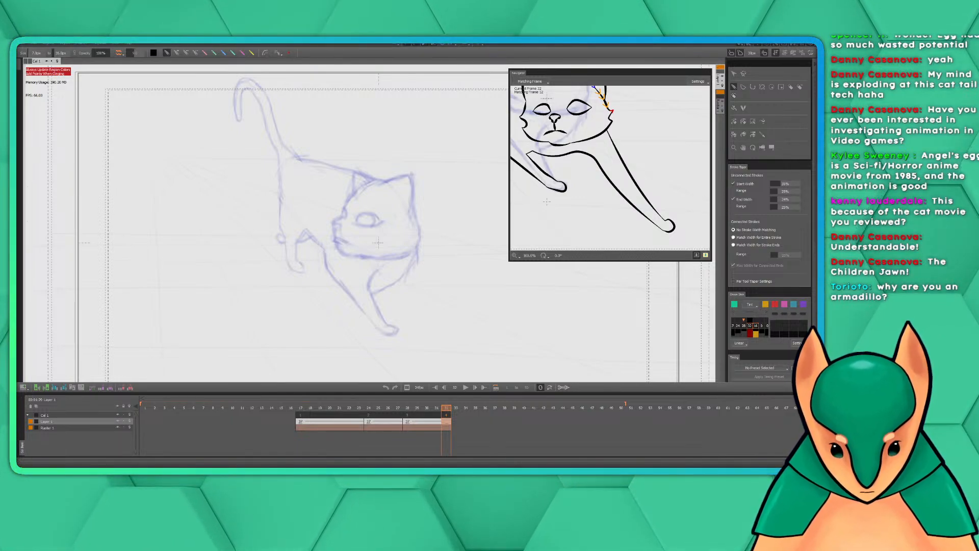
# Ink the matched back of the head from below the ear, then the cheek notch and the jaw line along the sketch
pyautogui.moveTo(617, 132); pyautogui.dragTo(646, 182)
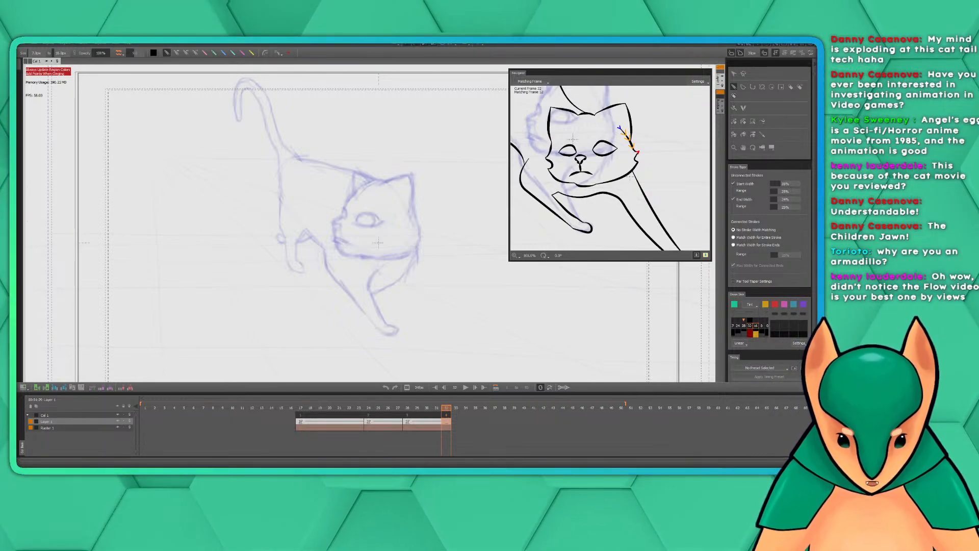
pyautogui.moveTo(431, 235); pyautogui.dragTo(435, 235)
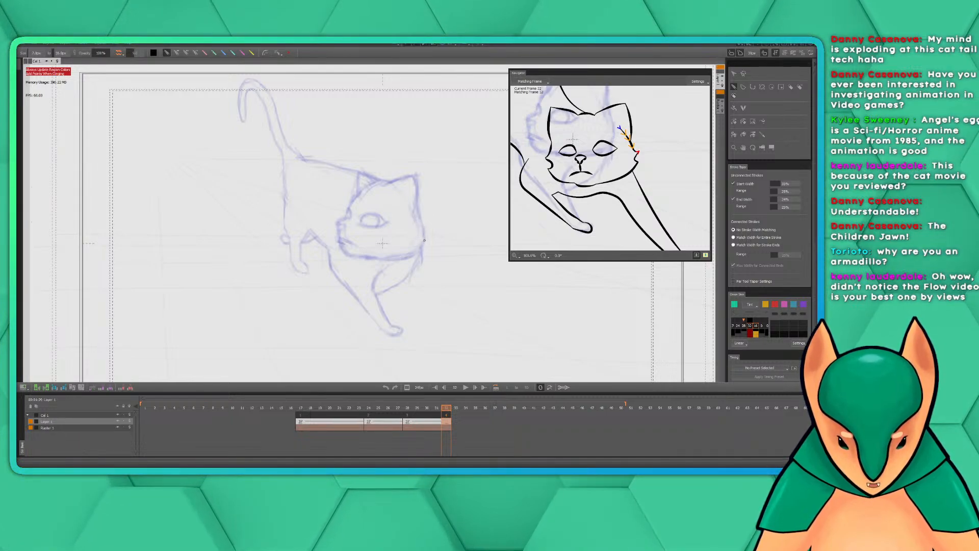
pyautogui.moveTo(423, 244); pyautogui.dragTo(436, 255)
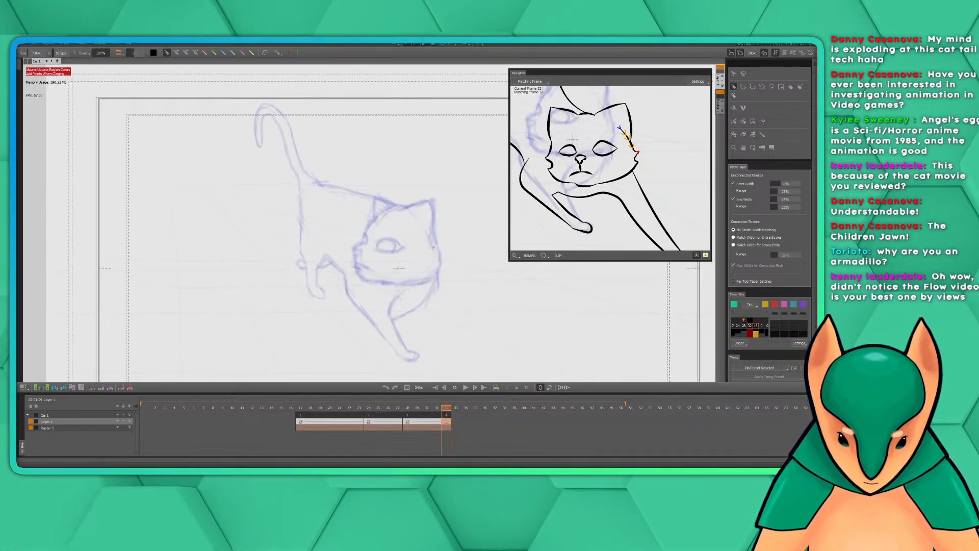
pyautogui.scroll(2, 433, 247)
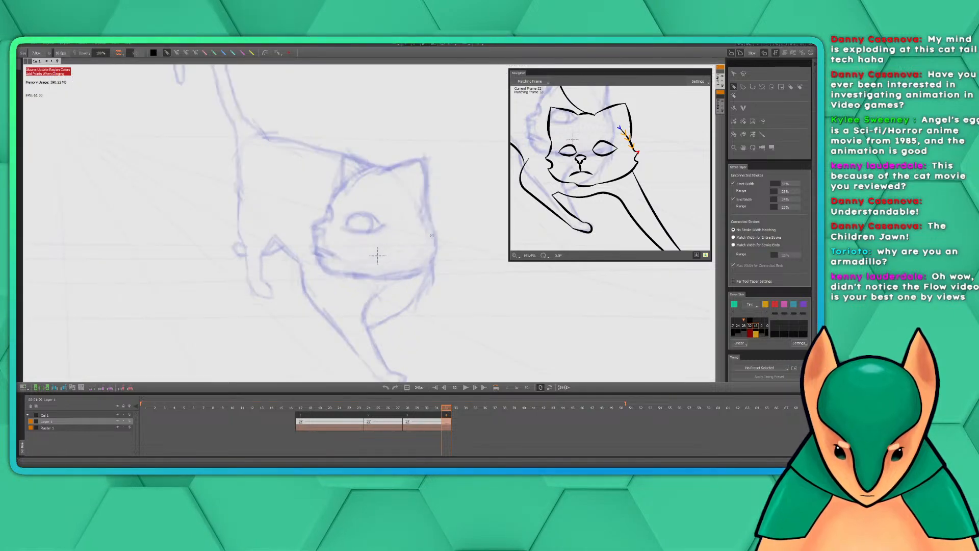
pyautogui.moveTo(417, 224); pyautogui.dragTo(434, 250)
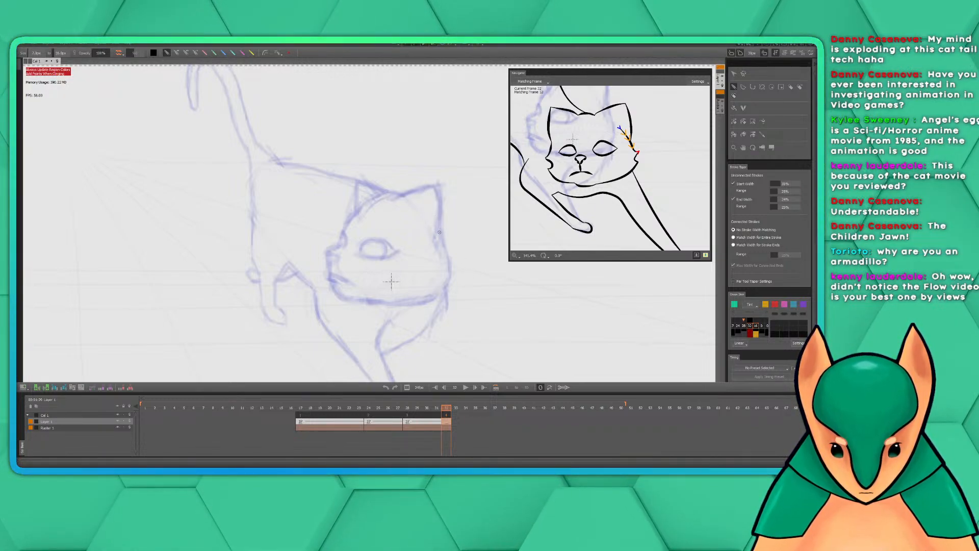
pyautogui.moveTo(436, 228); pyautogui.dragTo(450, 264)
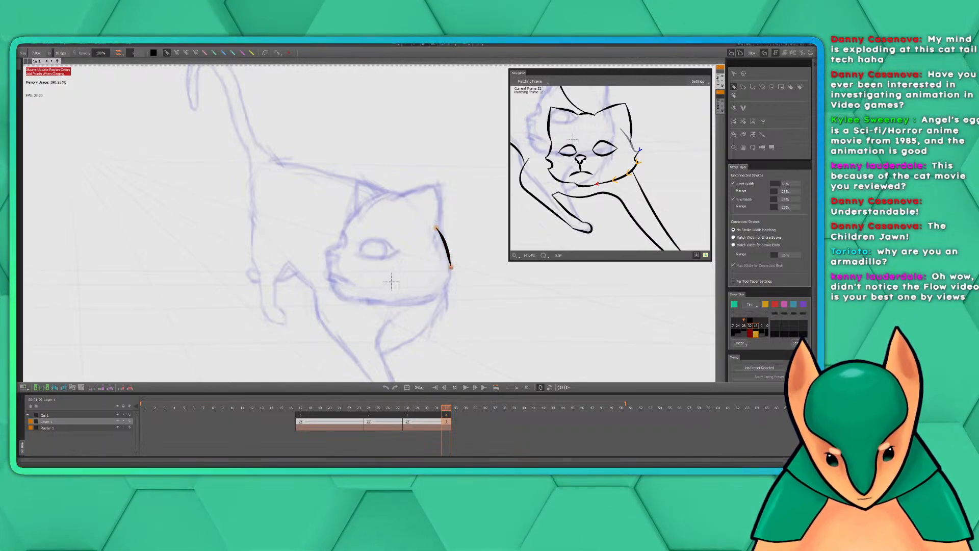
pyautogui.moveTo(451, 268)
pyautogui.mouseDown()
pyautogui.moveTo(444, 290)
pyautogui.moveTo(417, 301)
pyautogui.moveTo(348, 299)
pyautogui.mouseUp()
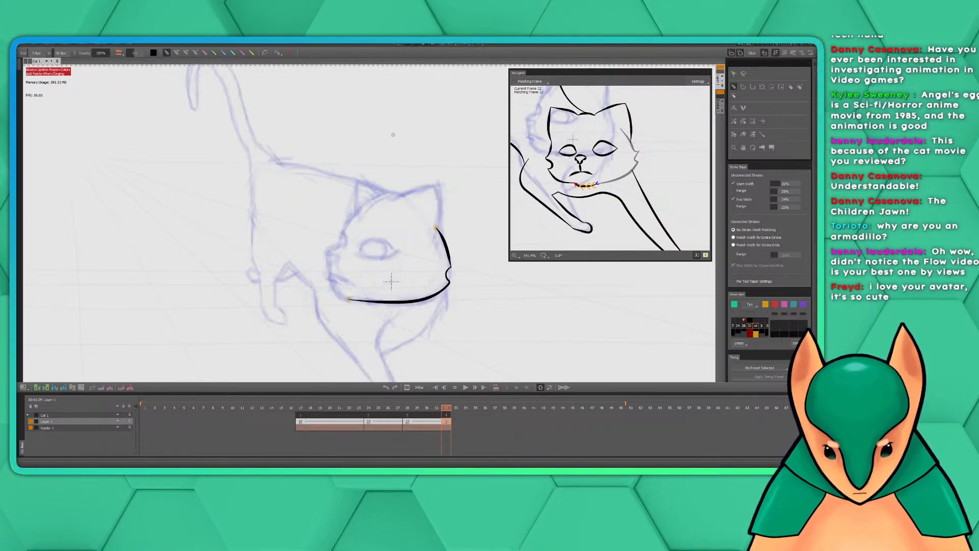
# Ink the chin curve from the front end of the jaw line and the short matched stroke up to the mouth
pyautogui.moveTo(398, 220); pyautogui.dragTo(410, 206)
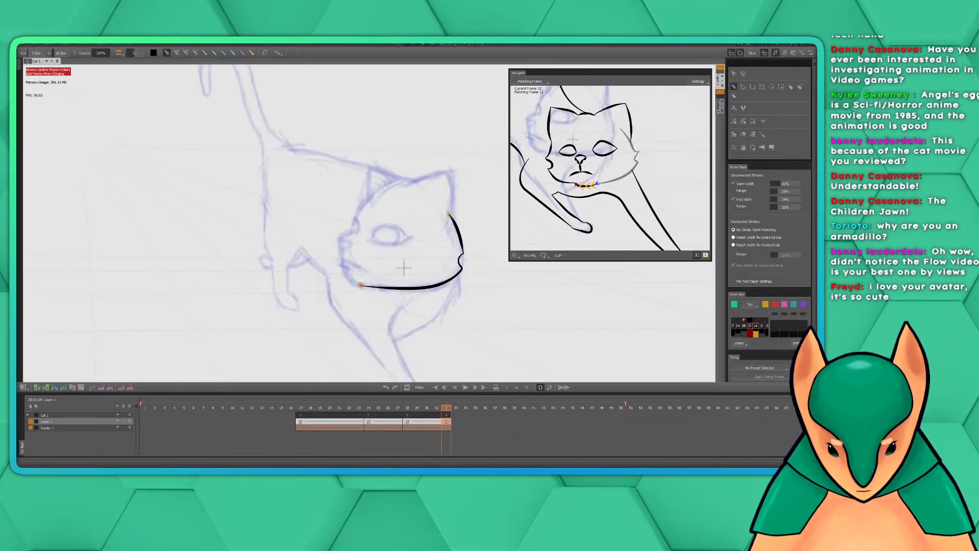
pyautogui.moveTo(362, 286); pyautogui.dragTo(345, 270)
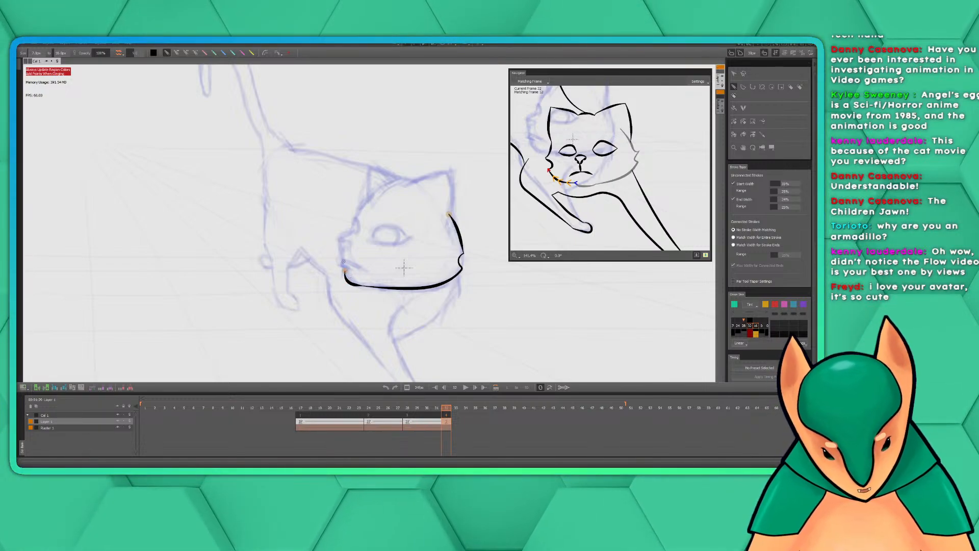
pyautogui.moveTo(345, 271); pyautogui.dragTo(344, 268)
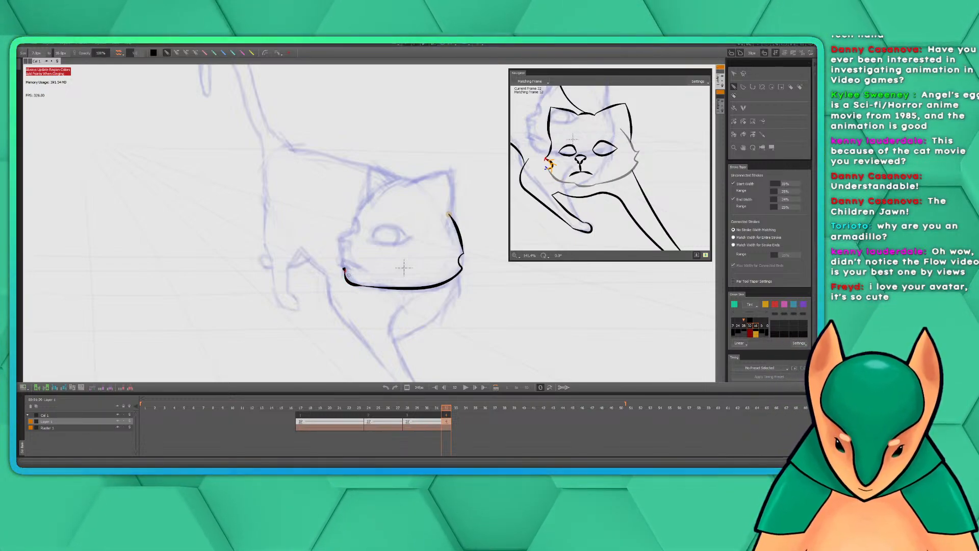
pyautogui.hotkey('ctrl', 'z')
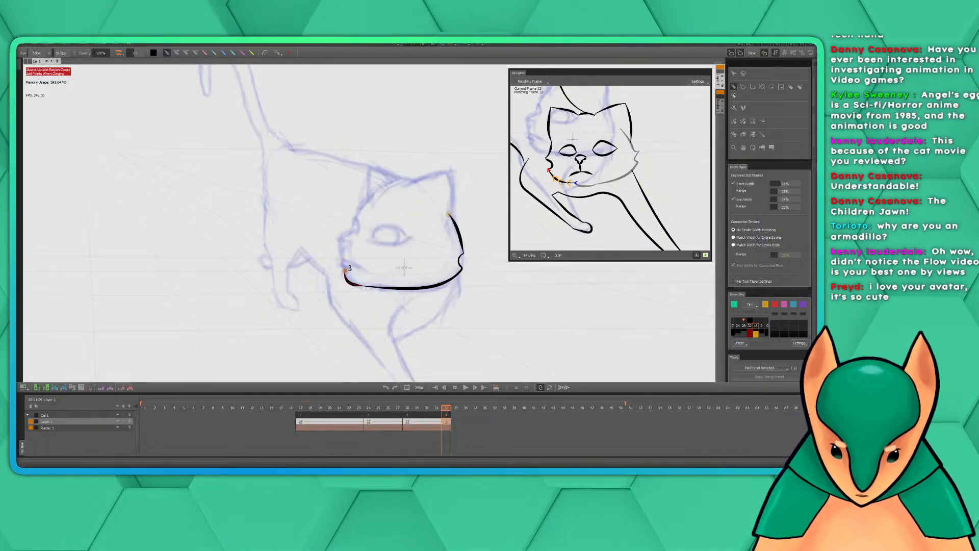
pyautogui.moveTo(345, 273); pyautogui.dragTo(343, 262)
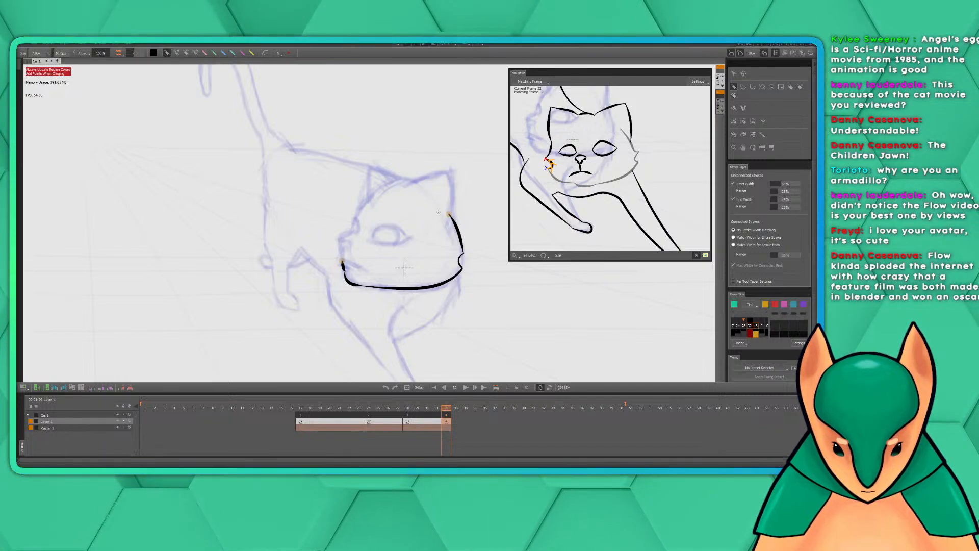
# Ink the face profile from the mouth around the muzzle and up the forehead to the base of the left-hand ear
pyautogui.moveTo(403, 268); pyautogui.dragTo(414, 279)
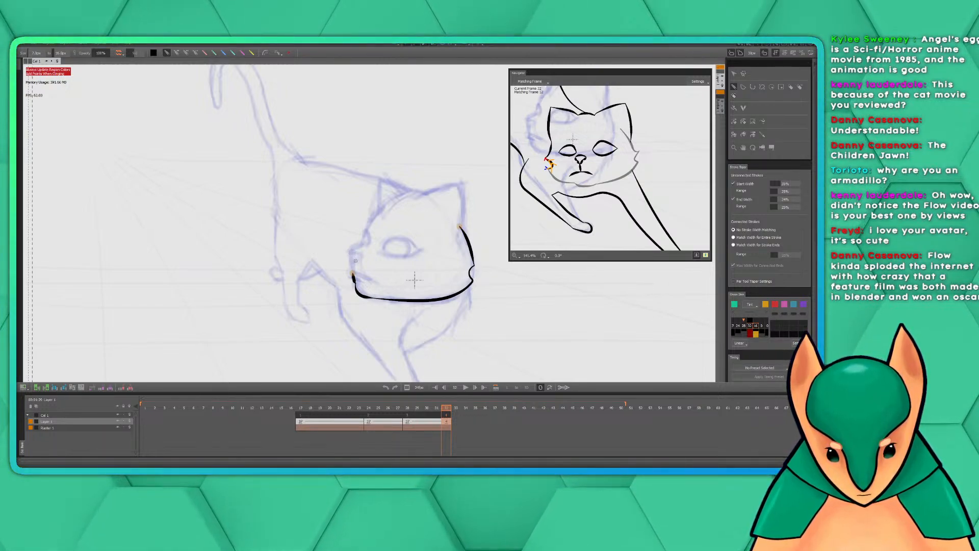
pyautogui.moveTo(353, 274); pyautogui.dragTo(351, 250)
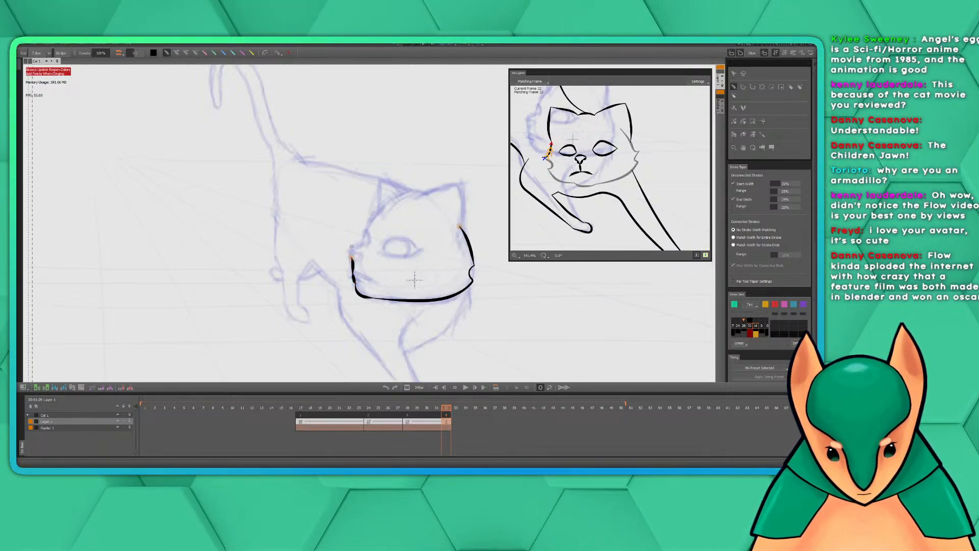
pyautogui.hotkey('ctrl', 'z')
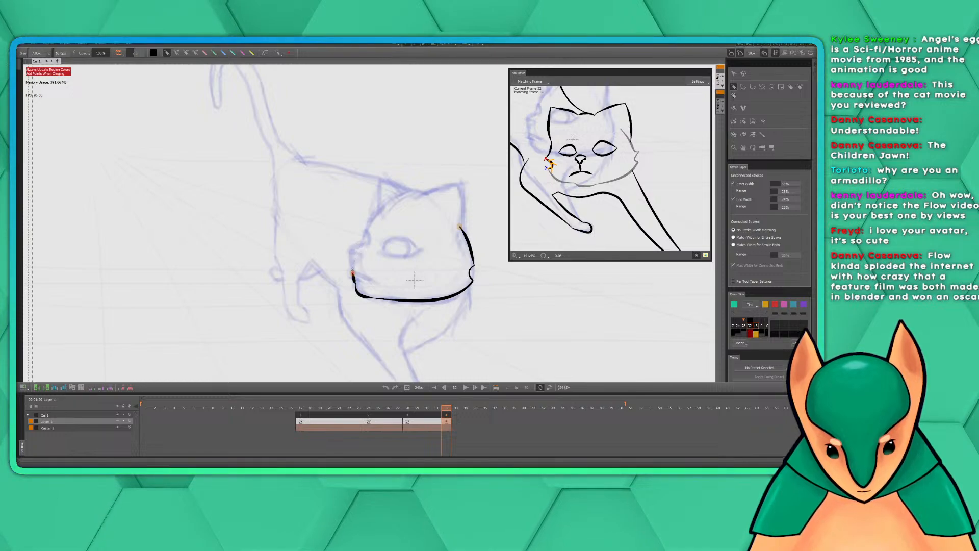
pyautogui.moveTo(352, 272)
pyautogui.mouseDown()
pyautogui.moveTo(351, 250)
pyautogui.moveTo(380, 210)
pyautogui.mouseUp()
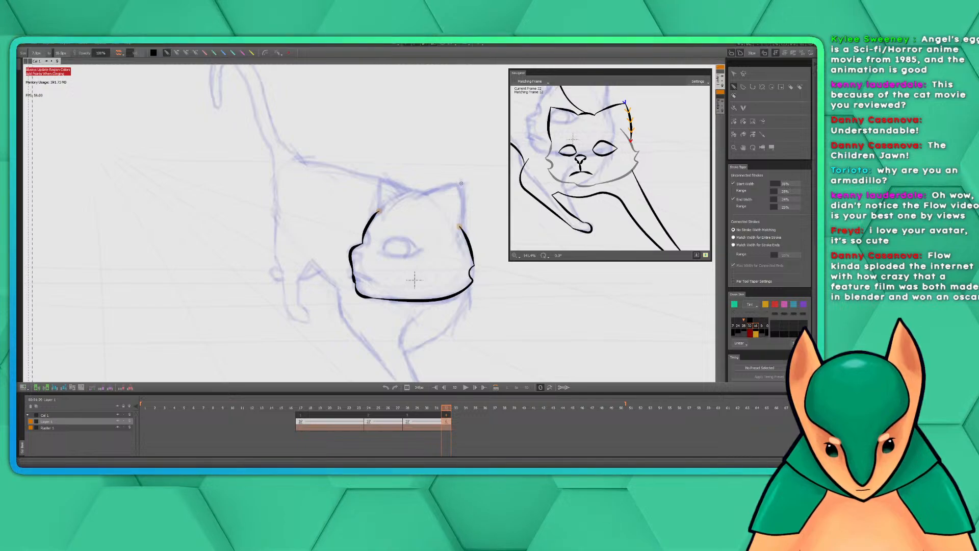
# Ink the outer edge of the right-hand ear from its tip down to the back of the head along the sketch
pyautogui.moveTo(462, 183); pyautogui.dragTo(460, 227)
pyautogui.hotkey('ctrl', 'z')
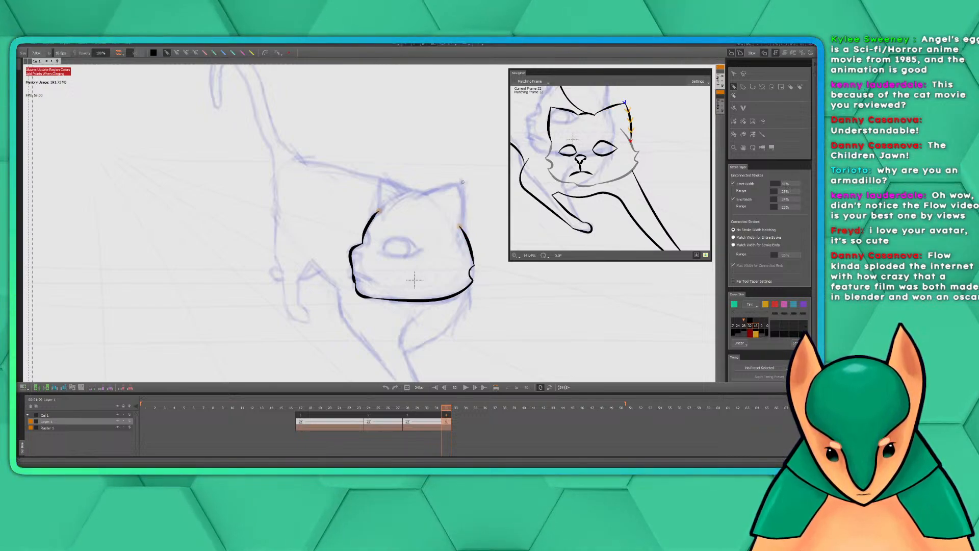
pyautogui.moveTo(463, 183); pyautogui.dragTo(460, 227)
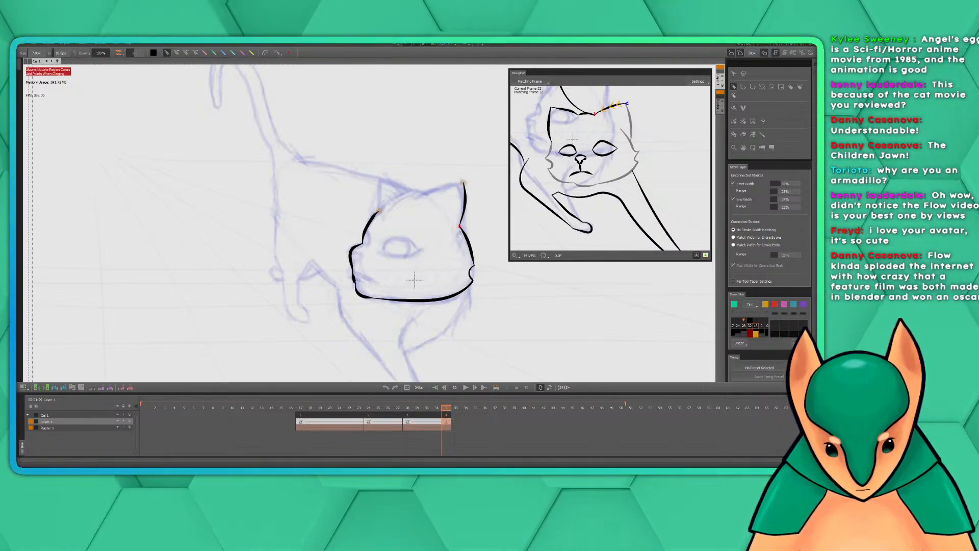
pyautogui.hotkey('ctrl', 'z')
pyautogui.moveTo(462, 183); pyautogui.dragTo(460, 227)
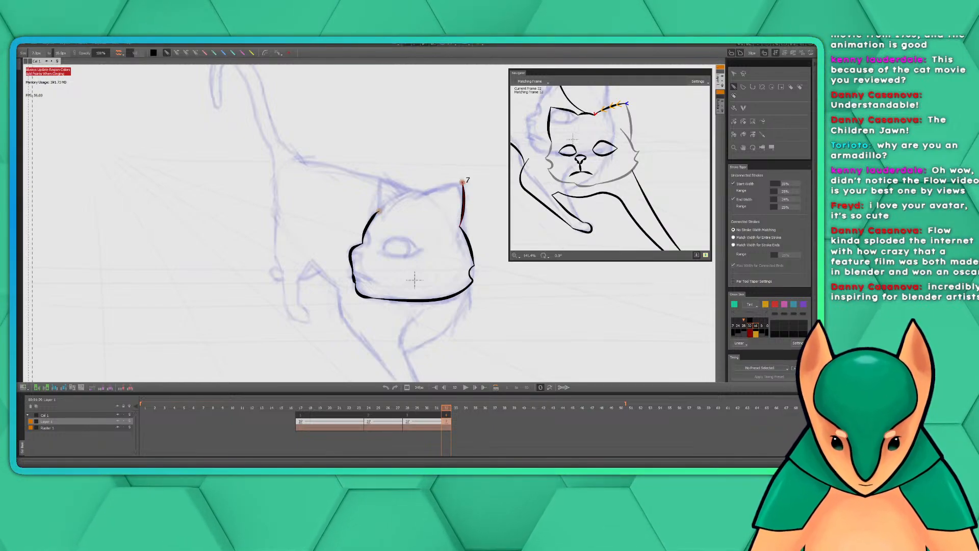
# Ink the inner edge of the right-hand ear from its tip down to the top of the head
pyautogui.moveTo(462, 182); pyautogui.dragTo(408, 205)
pyautogui.hotkey('ctrl', 'z')
pyautogui.hotkey('ctrl', 'z')
pyautogui.moveTo(463, 183); pyautogui.dragTo(417, 198)
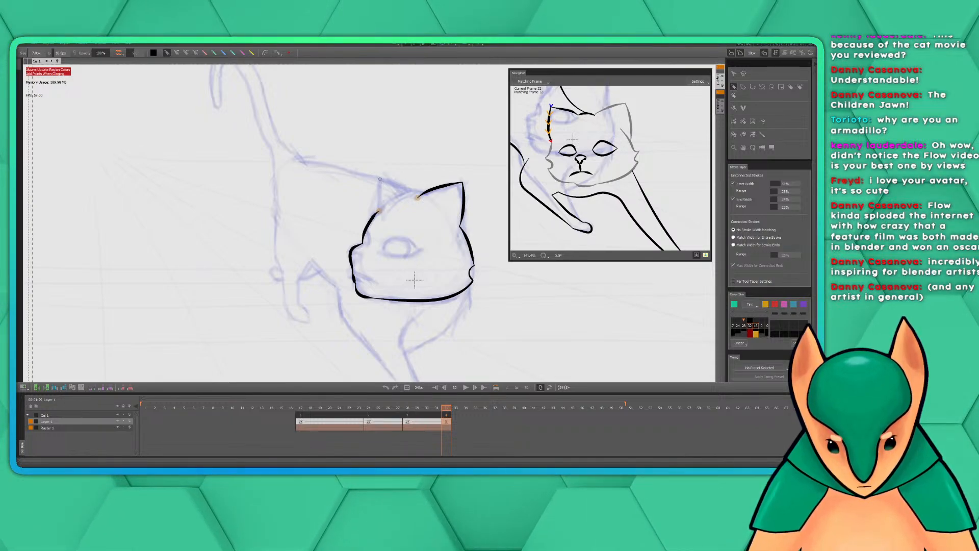
# Ink the outer edge of the left-hand ear from its tip down to the forehead line
pyautogui.moveTo(380, 179); pyautogui.dragTo(369, 225)
pyautogui.hotkey('ctrl', 'z')
pyautogui.hotkey('ctrl', 'z')
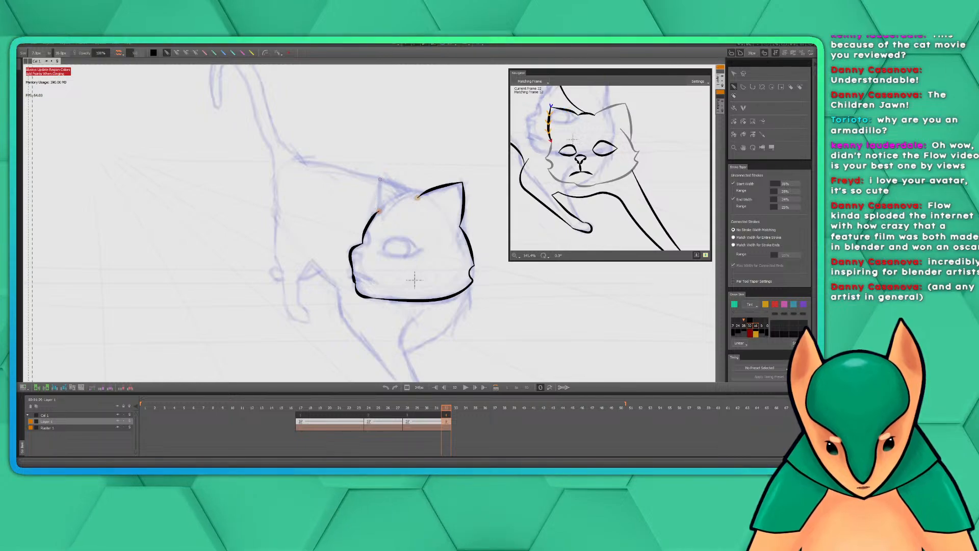
pyautogui.moveTo(381, 180); pyautogui.dragTo(373, 219)
pyautogui.hotkey('ctrl', 'z')
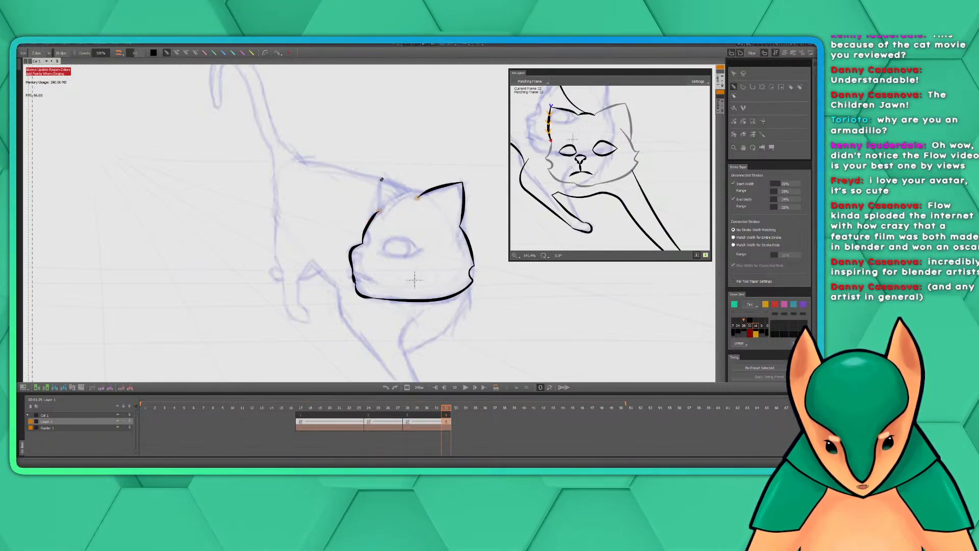
pyautogui.moveTo(382, 179); pyautogui.dragTo(377, 210)
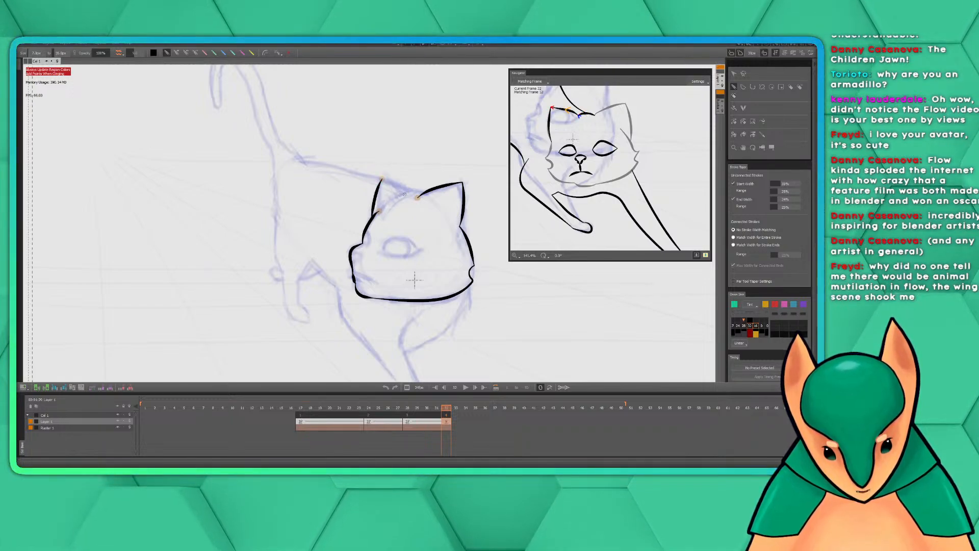
# Ink the inner edge of the left-hand ear and carry it across the top of the head to the right-hand ear
pyautogui.moveTo(405, 194); pyautogui.dragTo(381, 179)
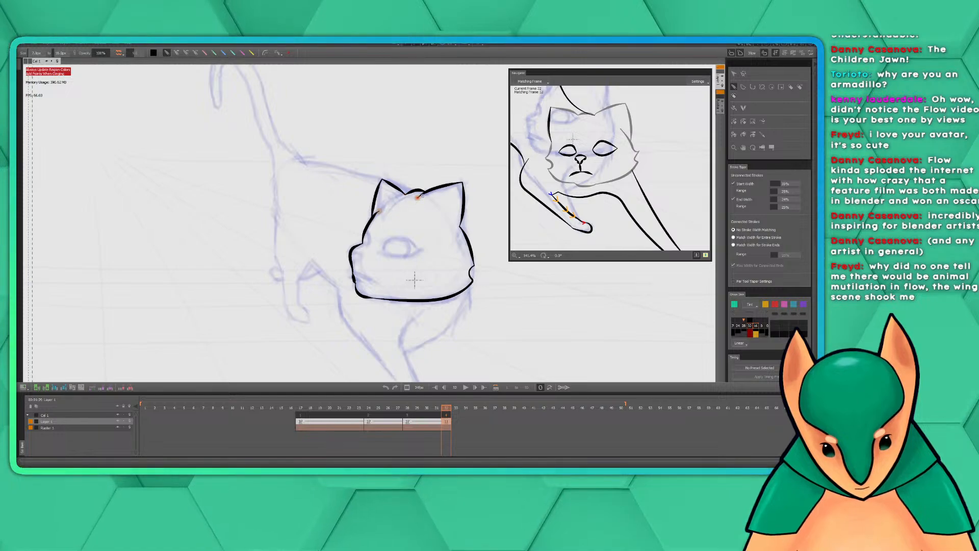
pyautogui.moveTo(418, 198); pyautogui.dragTo(406, 195)
pyautogui.hotkey('ctrl', 'z')
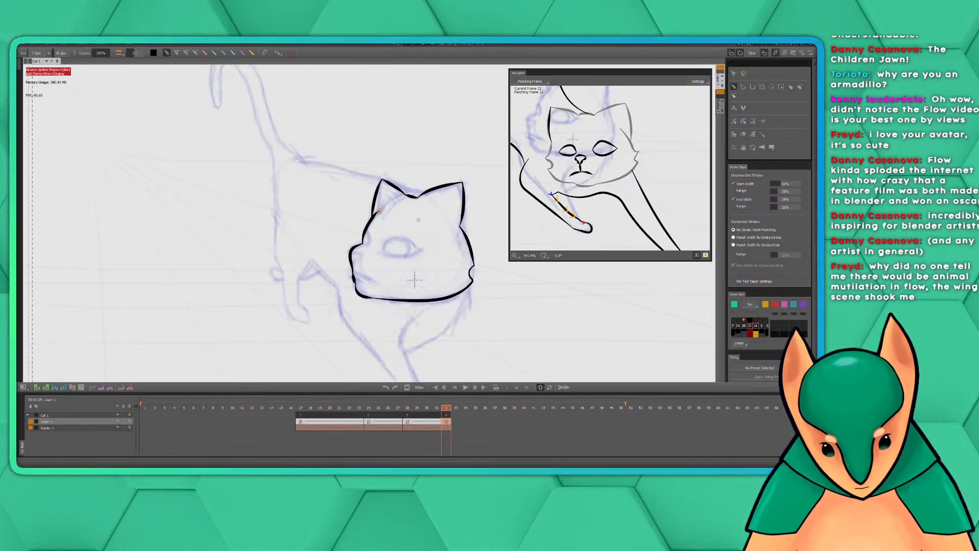
# Ink the extended front leg from under the chin down around the paw and back up to the chest
pyautogui.moveTo(478, 237)
pyautogui.mouseDown()
pyautogui.moveTo(371, 261)
pyautogui.moveTo(426, 174)
pyautogui.moveTo(423, 151)
pyautogui.mouseUp()
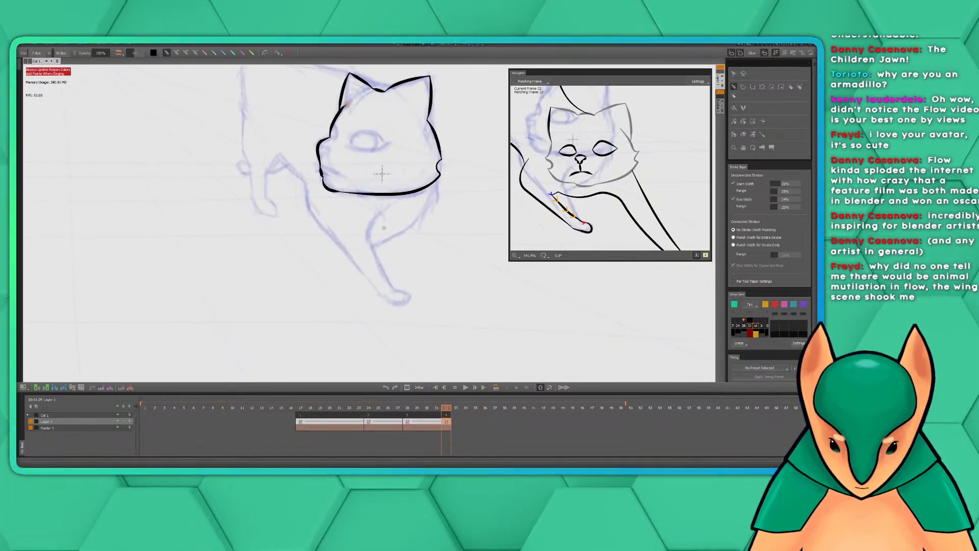
pyautogui.moveTo(378, 214)
pyautogui.mouseDown()
pyautogui.moveTo(370, 245)
pyautogui.moveTo(406, 305)
pyautogui.moveTo(386, 303)
pyautogui.moveTo(319, 224)
pyautogui.moveTo(305, 181)
pyautogui.mouseUp()
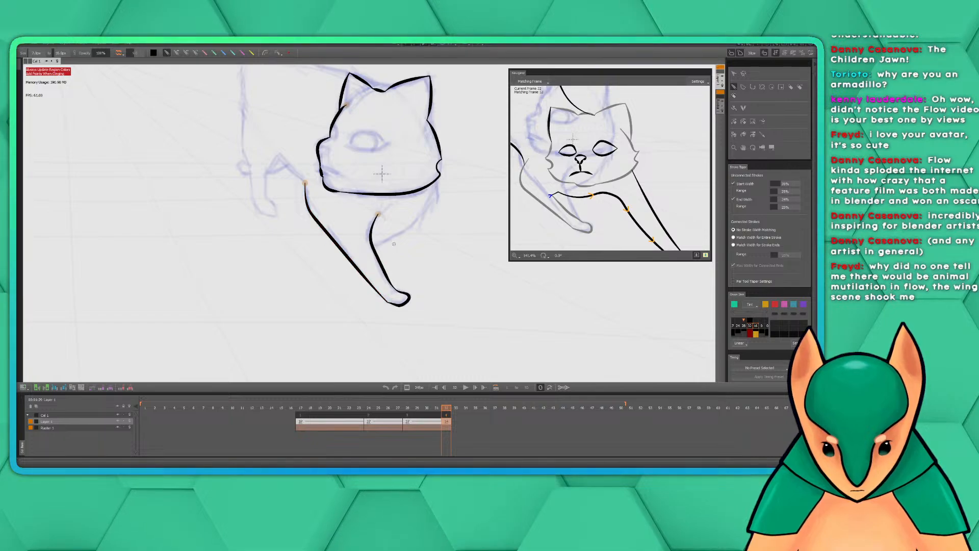
pyautogui.moveTo(507, 218); pyautogui.dragTo(439, 214)
pyautogui.moveTo(539, 234); pyautogui.dragTo(517, 187)
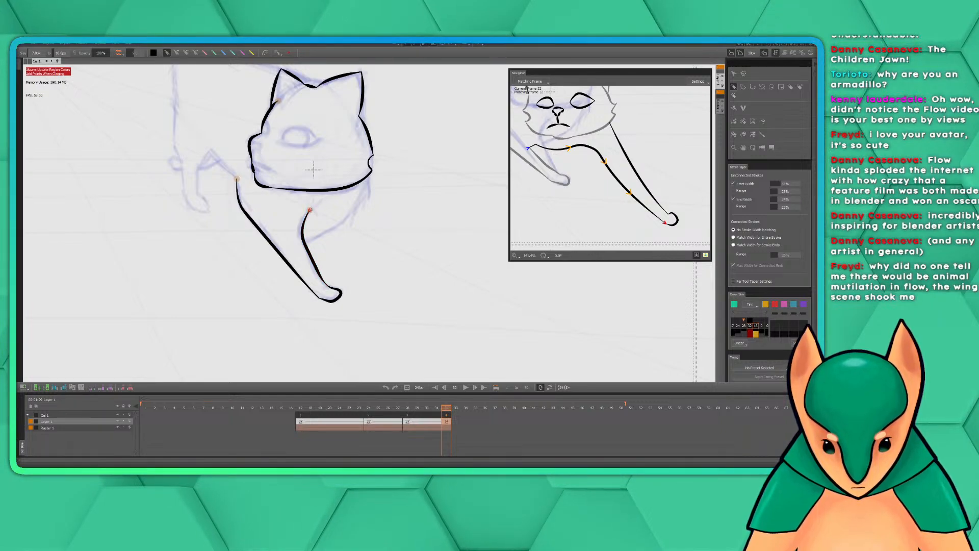
pyautogui.moveTo(309, 209)
pyautogui.mouseDown()
pyautogui.moveTo(323, 202)
pyautogui.moveTo(306, 218)
pyautogui.mouseUp()
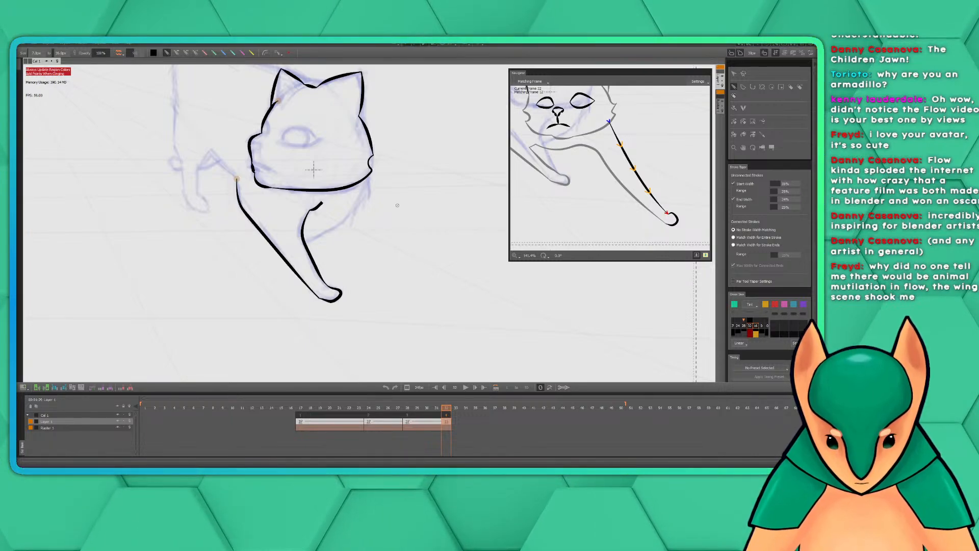
pyautogui.moveTo(313, 170)
pyautogui.mouseDown()
pyautogui.moveTo(326, 205)
pyautogui.moveTo(359, 230)
pyautogui.mouseUp()
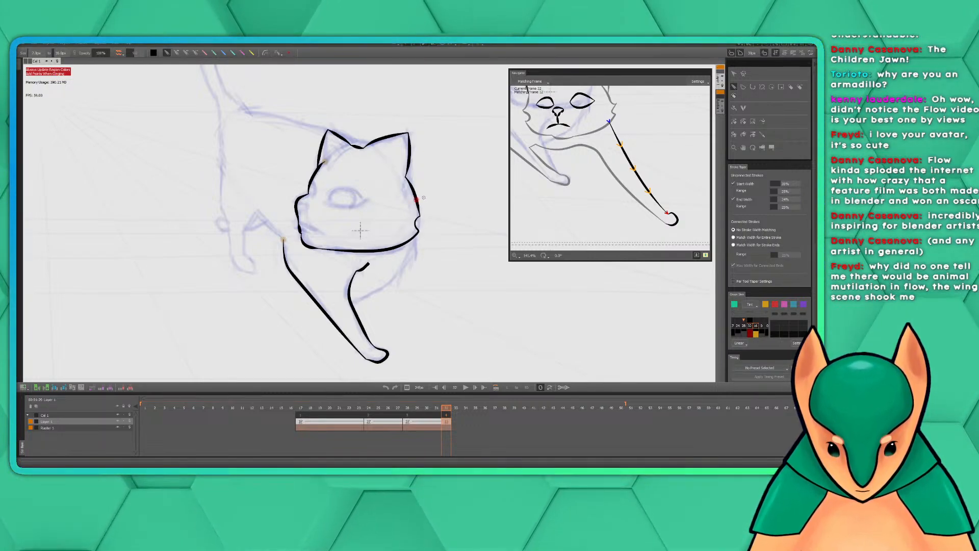
pyautogui.moveTo(422, 253); pyautogui.dragTo(399, 252)
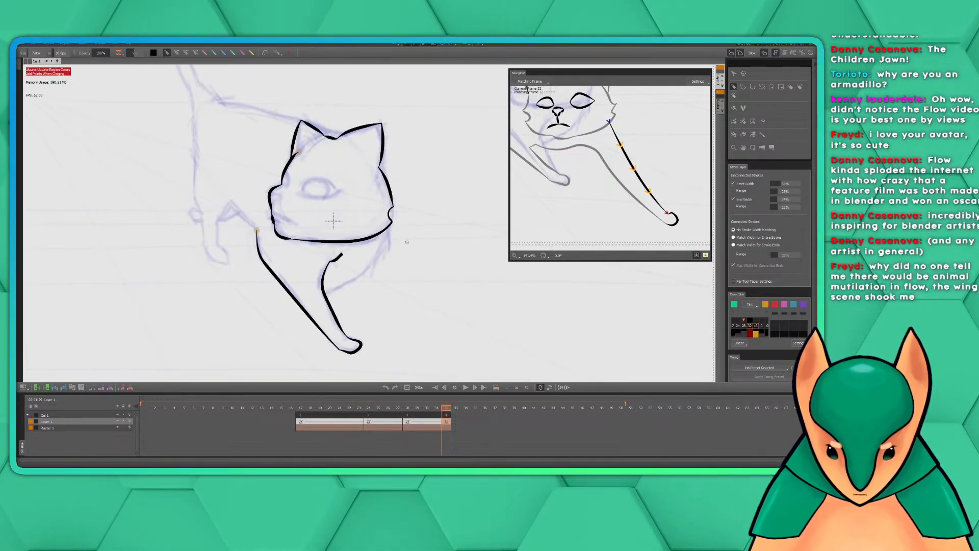
pyautogui.hotkey('ctrl', 'z')
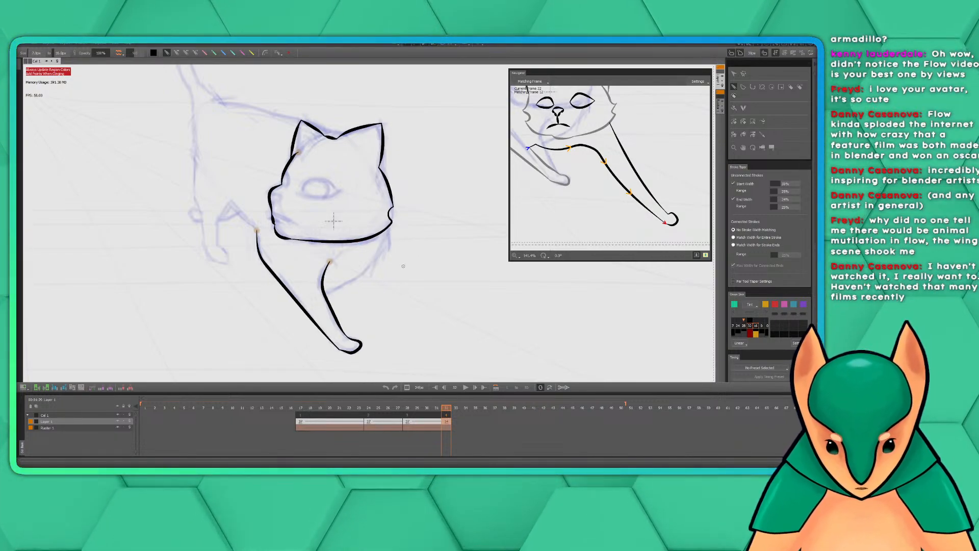
# Ink the bent front leg: its inner edge from above the extended leg to the paw, then its outer edge from the cheek around the paw
pyautogui.press('space')
pyautogui.moveTo(382, 270)
pyautogui.mouseDown()
pyautogui.moveTo(401, 286)
pyautogui.moveTo(401, 270)
pyautogui.mouseUp()
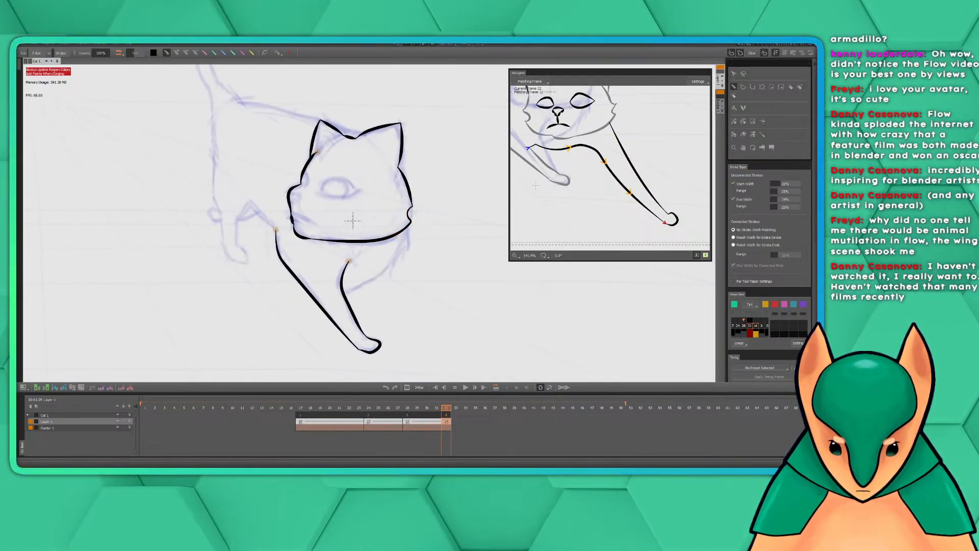
pyautogui.moveTo(570, 167)
pyautogui.mouseDown()
pyautogui.moveTo(572, 182)
pyautogui.moveTo(575, 171)
pyautogui.mouseUp()
pyautogui.moveTo(574, 167); pyautogui.dragTo(573, 167)
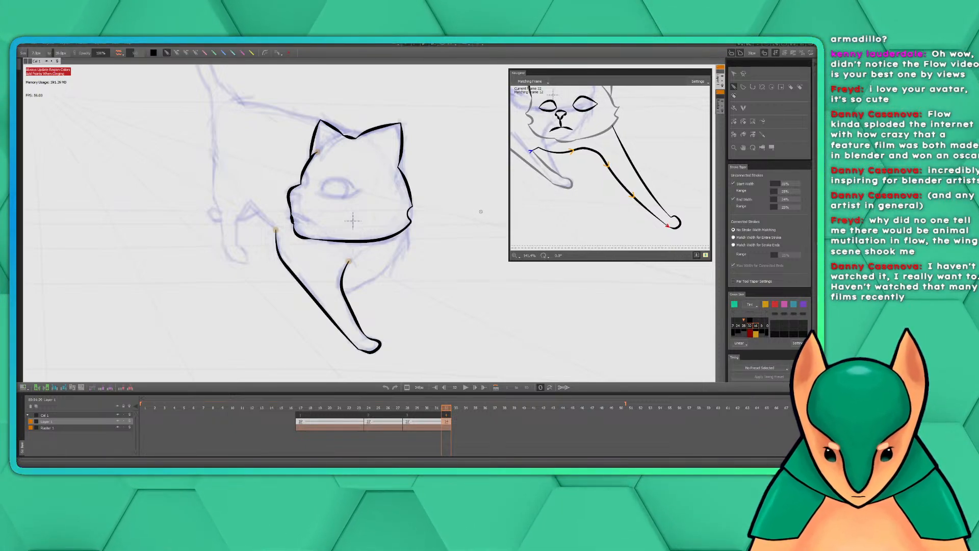
pyautogui.moveTo(353, 221); pyautogui.dragTo(374, 214)
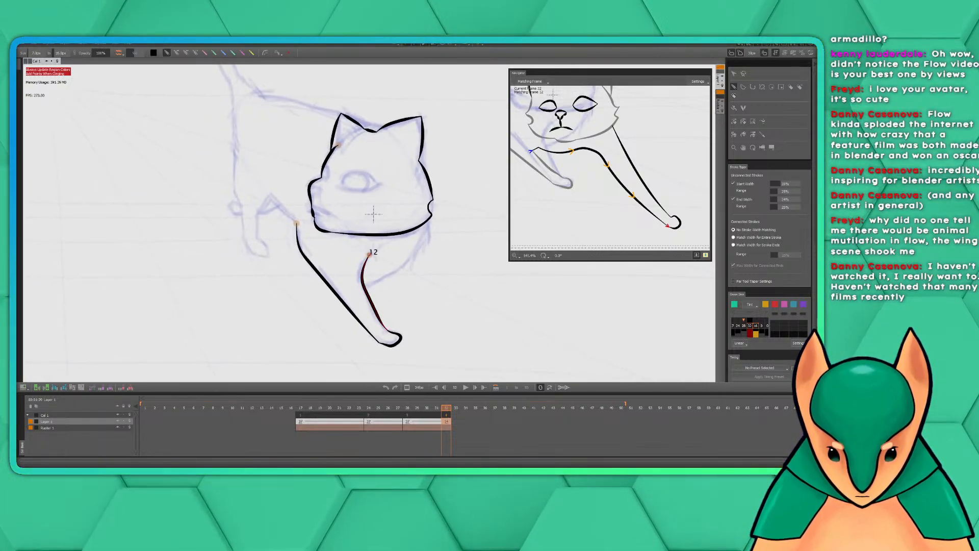
pyautogui.moveTo(380, 248)
pyautogui.mouseDown()
pyautogui.moveTo(332, 285)
pyautogui.moveTo(335, 293)
pyautogui.mouseUp()
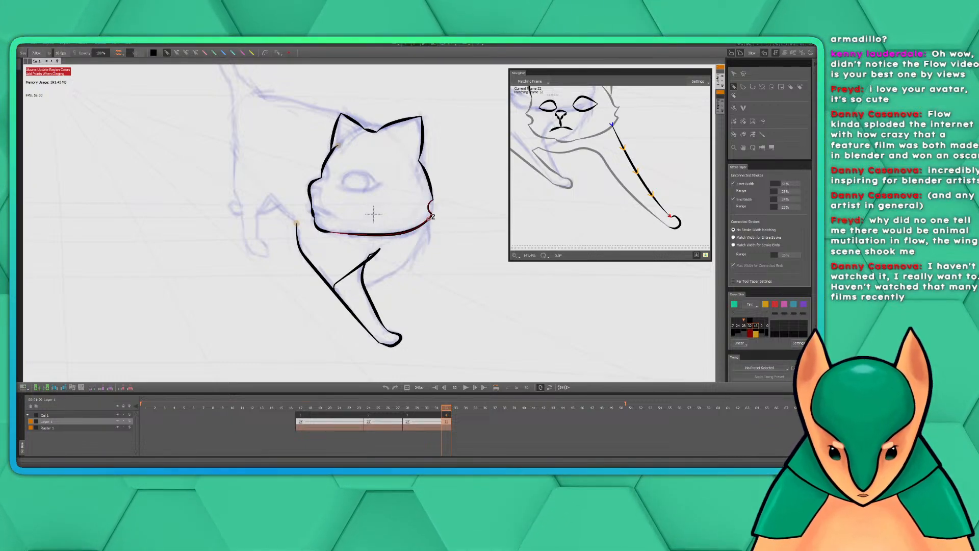
pyautogui.moveTo(429, 219)
pyautogui.mouseDown()
pyautogui.moveTo(406, 264)
pyautogui.moveTo(363, 289)
pyautogui.moveTo(377, 267)
pyautogui.moveTo(479, 315)
pyautogui.moveTo(415, 229)
pyautogui.mouseUp()
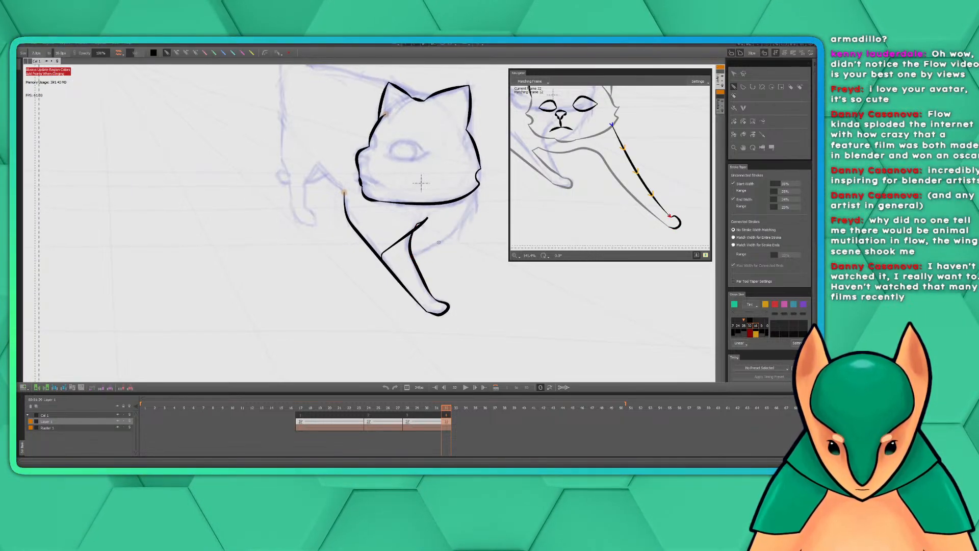
pyautogui.moveTo(477, 187)
pyautogui.mouseDown()
pyautogui.moveTo(437, 241)
pyautogui.moveTo(397, 275)
pyautogui.moveTo(384, 269)
pyautogui.mouseUp()
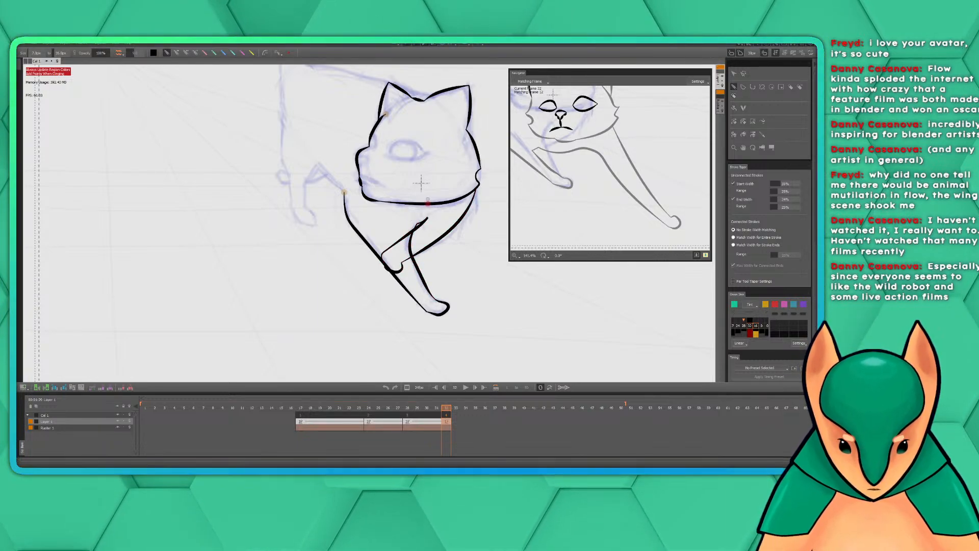
# Ink the matched belly line from the flank down to the top of the extended front leg
pyautogui.moveTo(422, 183); pyautogui.dragTo(382, 250)
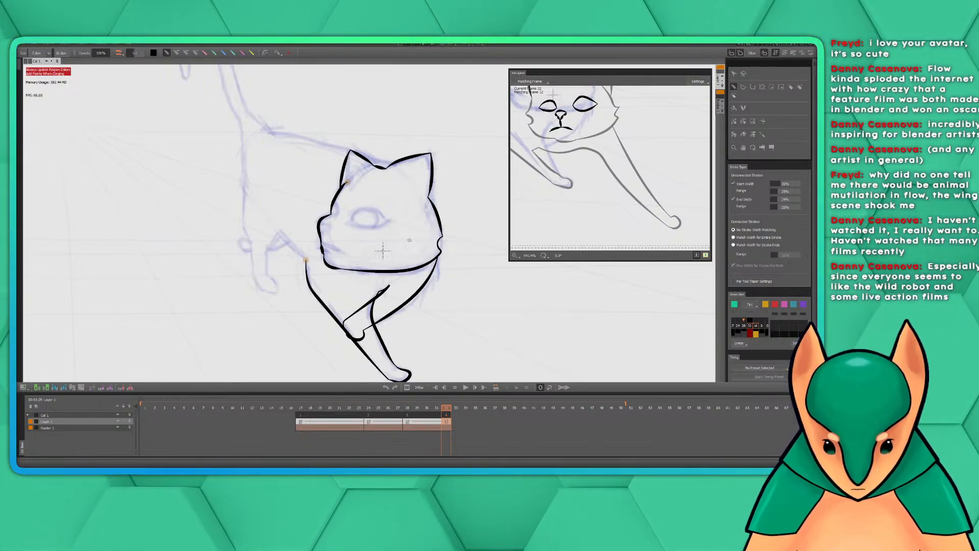
pyautogui.moveTo(421, 227); pyautogui.dragTo(410, 236)
pyautogui.moveTo(560, 154)
pyautogui.mouseDown()
pyautogui.moveTo(570, 192)
pyautogui.moveTo(634, 201)
pyautogui.moveTo(638, 229)
pyautogui.mouseUp()
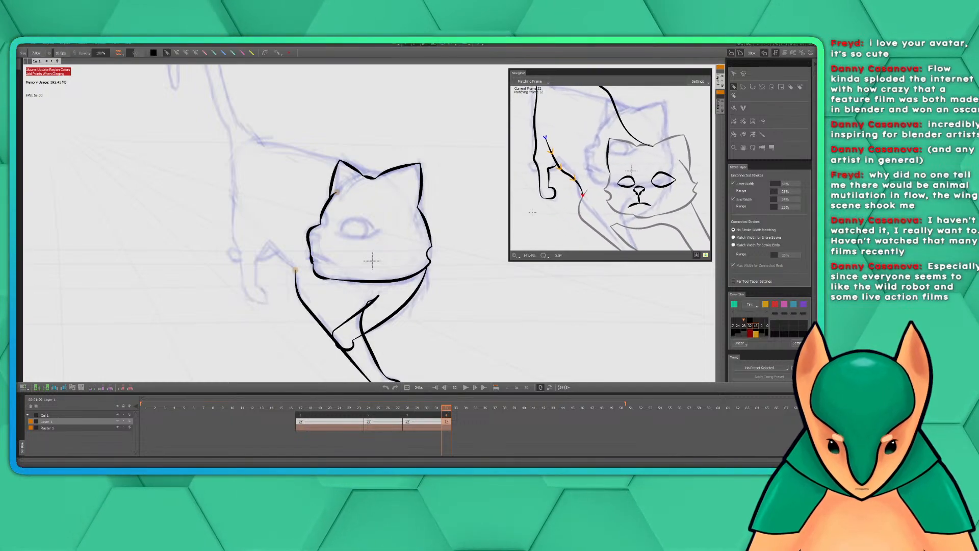
pyautogui.moveTo(372, 261); pyautogui.dragTo(453, 238)
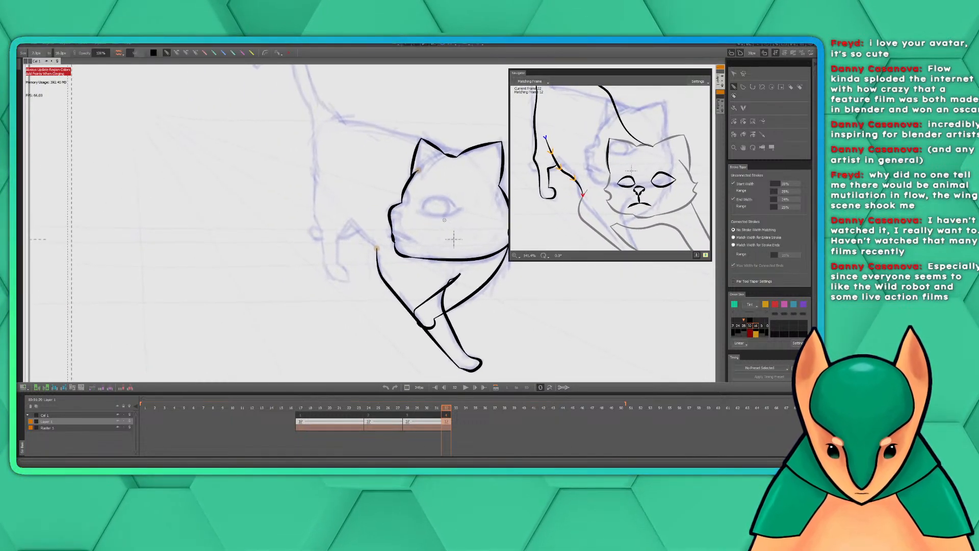
pyautogui.scroll(3, 423, 229)
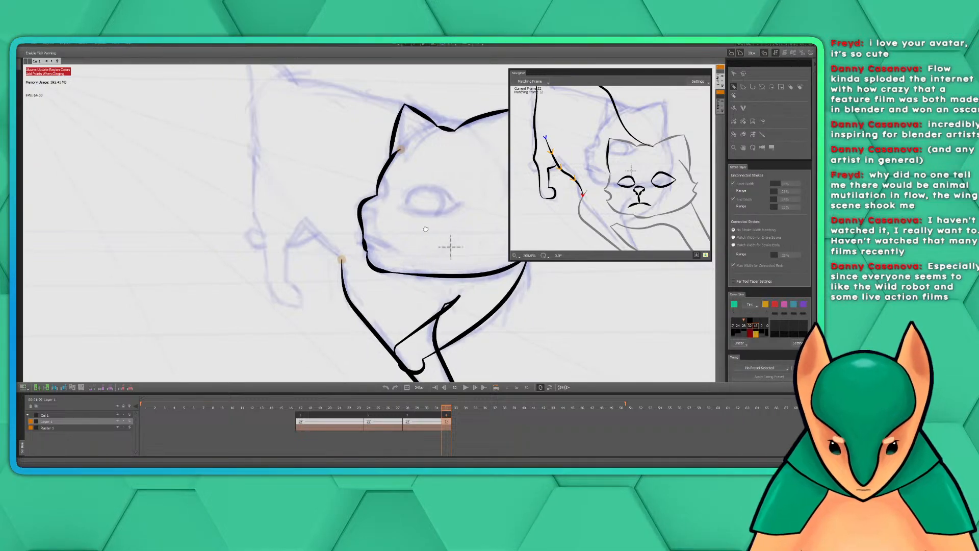
pyautogui.scroll(-1, 423, 232)
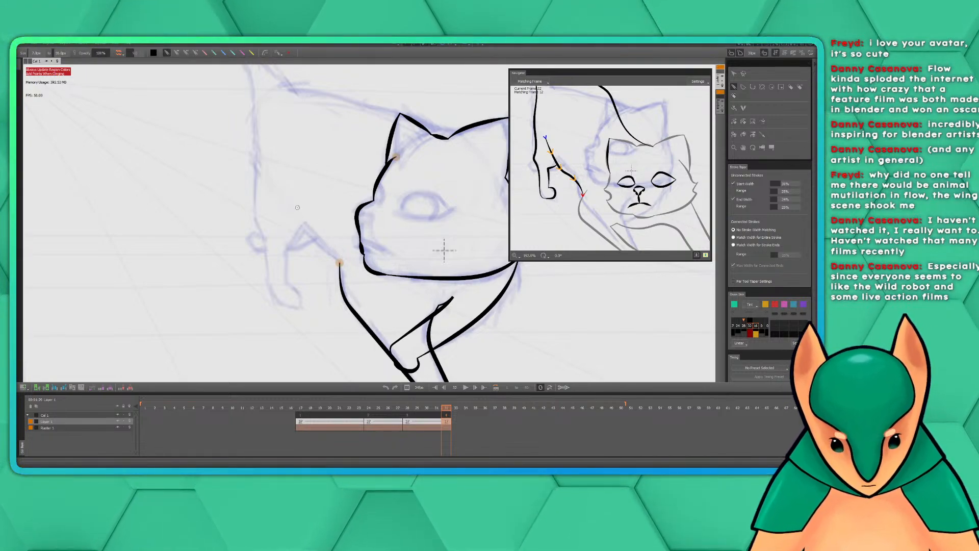
pyautogui.moveTo(286, 196)
pyautogui.mouseDown()
pyautogui.moveTo(305, 230)
pyautogui.moveTo(340, 264)
pyautogui.mouseUp()
# Ink the hind leg's rear contour from the tail base to the paw, then its front edge from the belly line around the paw
pyautogui.moveTo(391, 229)
pyautogui.mouseDown()
pyautogui.moveTo(399, 253)
pyautogui.moveTo(429, 279)
pyautogui.mouseUp()
pyautogui.moveTo(591, 119); pyautogui.dragTo(613, 151)
pyautogui.moveTo(384, 173); pyautogui.dragTo(402, 156)
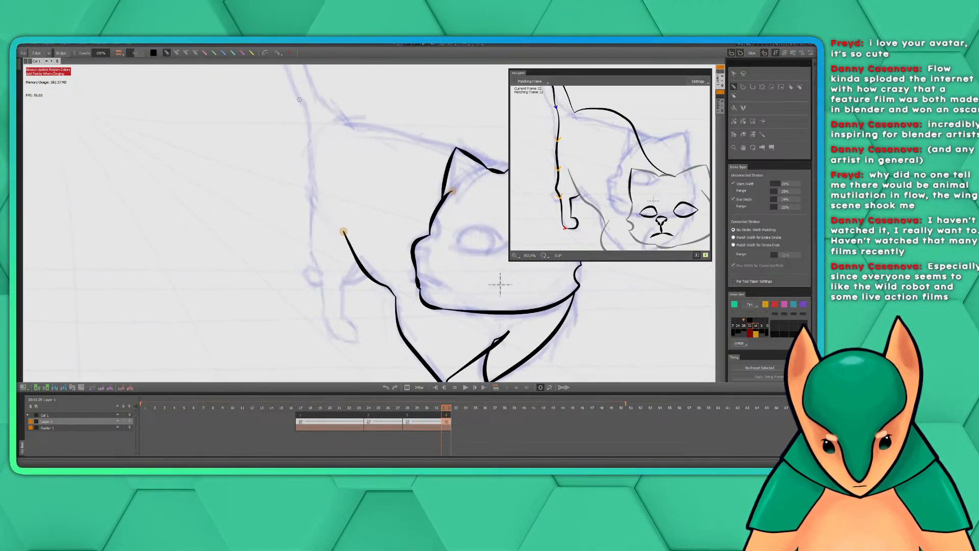
pyautogui.moveTo(300, 100)
pyautogui.mouseDown()
pyautogui.moveTo(312, 252)
pyautogui.moveTo(336, 337)
pyautogui.mouseUp()
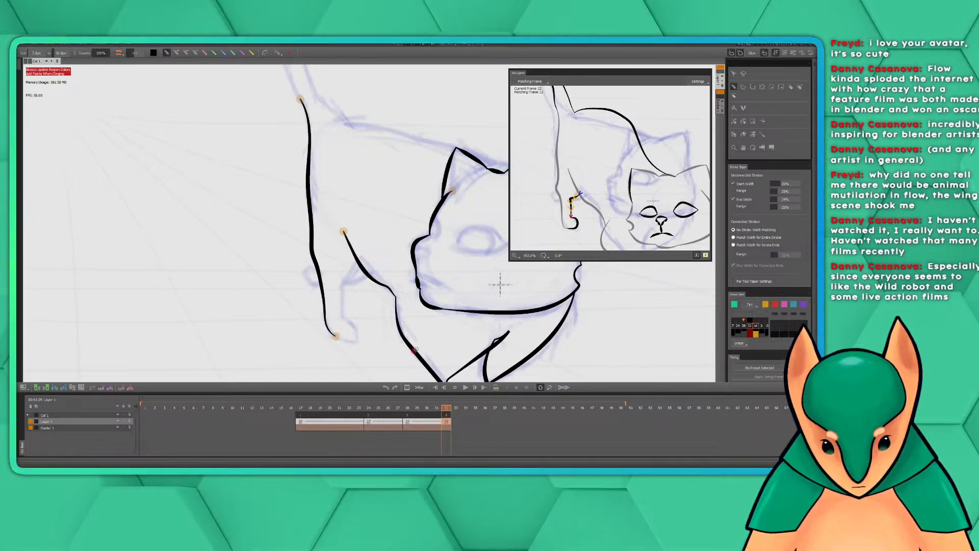
pyautogui.moveTo(500, 284); pyautogui.dragTo(434, 245)
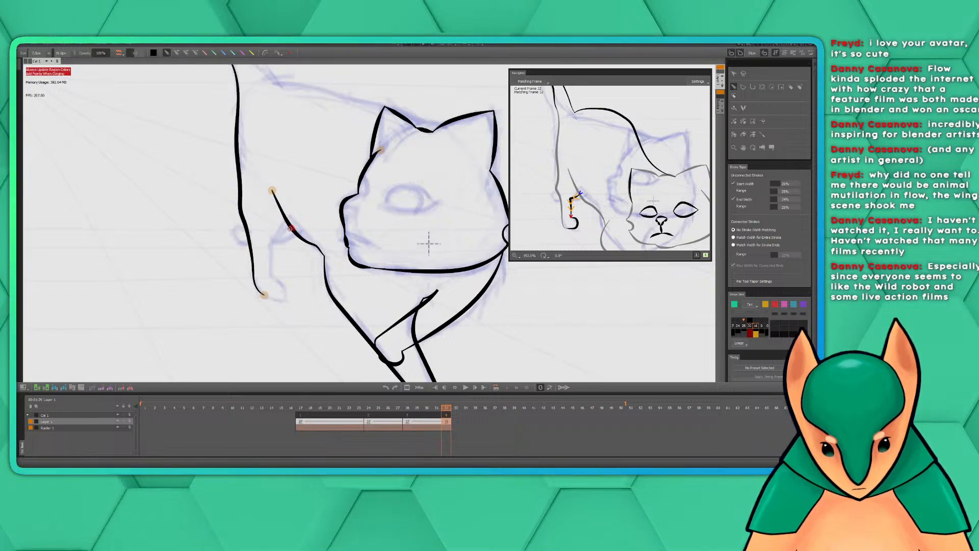
pyautogui.moveTo(290, 226)
pyautogui.mouseDown()
pyautogui.moveTo(274, 255)
pyautogui.moveTo(274, 282)
pyautogui.moveTo(289, 295)
pyautogui.moveTo(260, 295)
pyautogui.mouseUp()
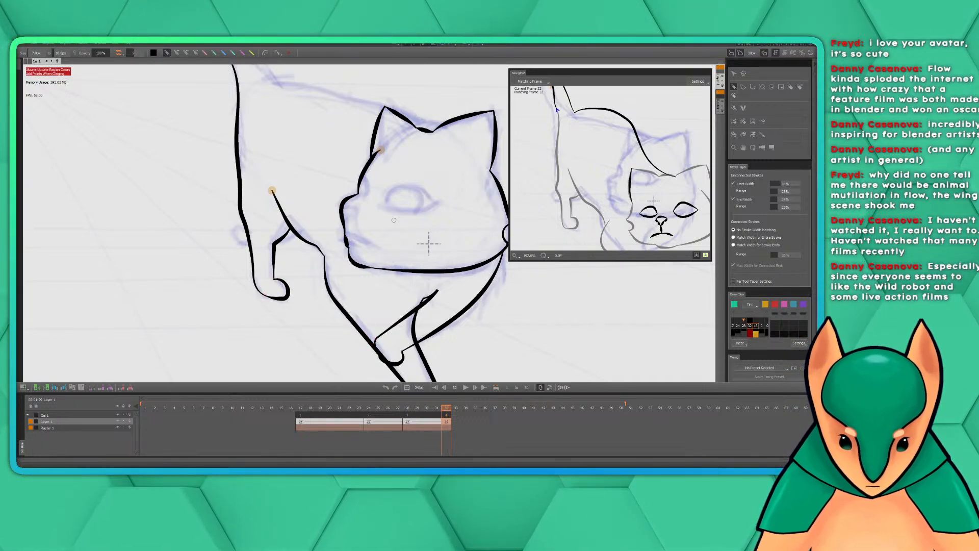
# Ink the tail's inner edge from the top of the hind leg contour up around the curl to the tip
pyautogui.moveTo(410, 225); pyautogui.dragTo(415, 279)
pyautogui.moveTo(577, 123); pyautogui.dragTo(633, 220)
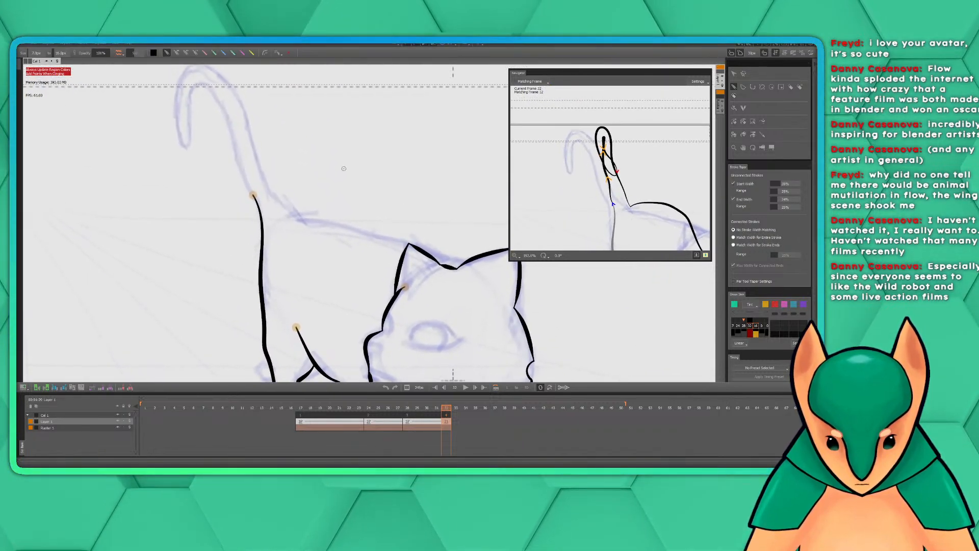
pyautogui.moveTo(344, 168); pyautogui.dragTo(428, 236)
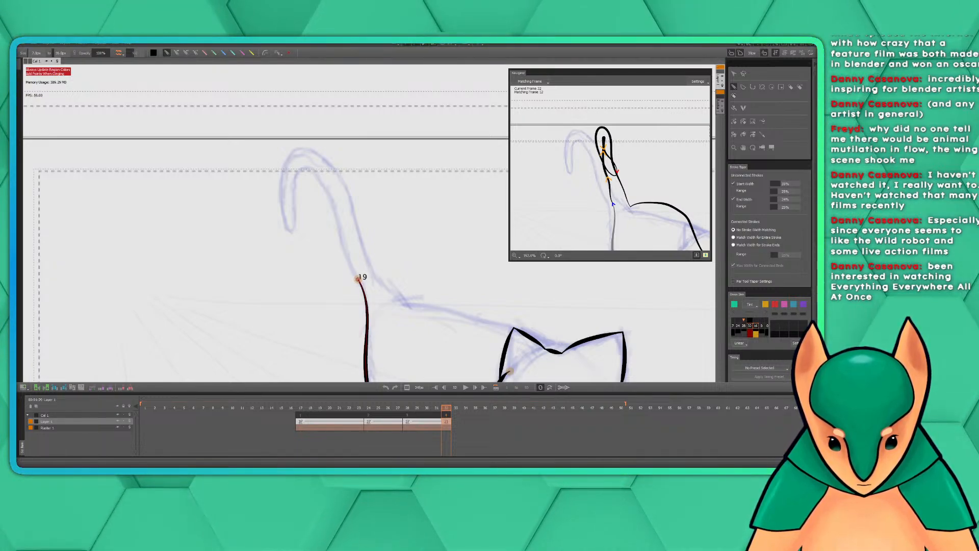
pyautogui.moveTo(358, 279)
pyautogui.mouseDown()
pyautogui.moveTo(332, 198)
pyautogui.moveTo(309, 168)
pyautogui.moveTo(289, 232)
pyautogui.mouseUp()
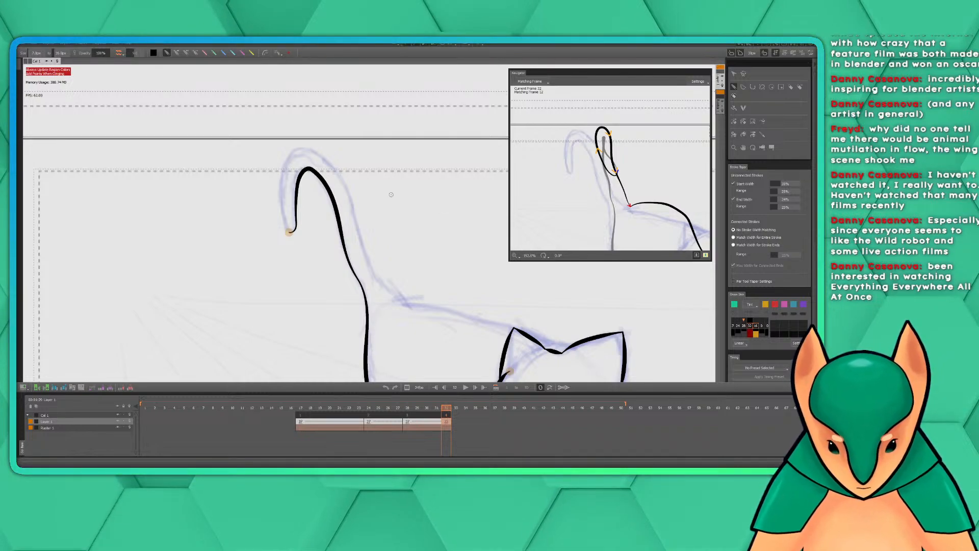
pyautogui.moveTo(386, 198)
pyautogui.mouseDown()
pyautogui.moveTo(428, 253)
pyautogui.moveTo(402, 235)
pyautogui.mouseUp()
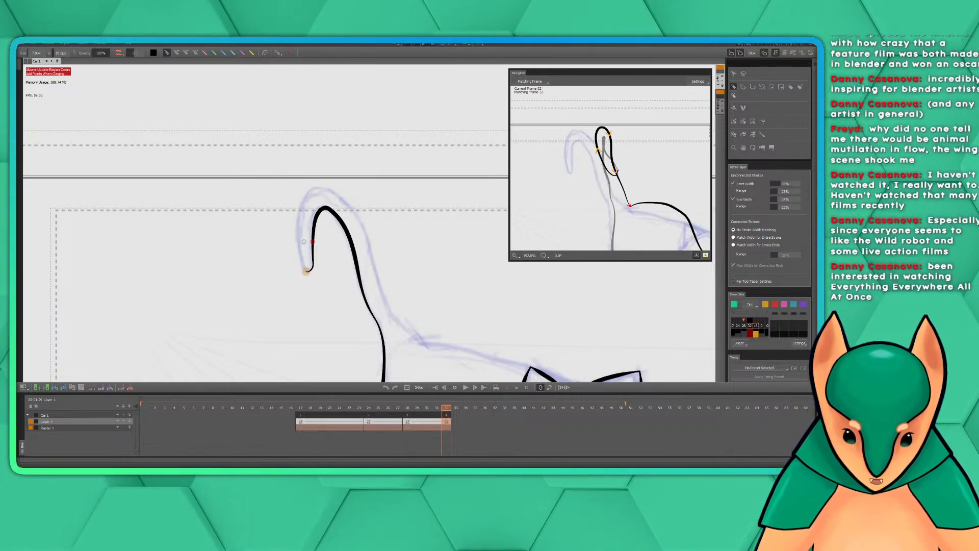
# Ink the tail's outer edge from the tip around the curl and down to the tail base
pyautogui.moveTo(341, 280)
pyautogui.mouseDown()
pyautogui.moveTo(297, 244)
pyautogui.moveTo(304, 272)
pyautogui.mouseUp()
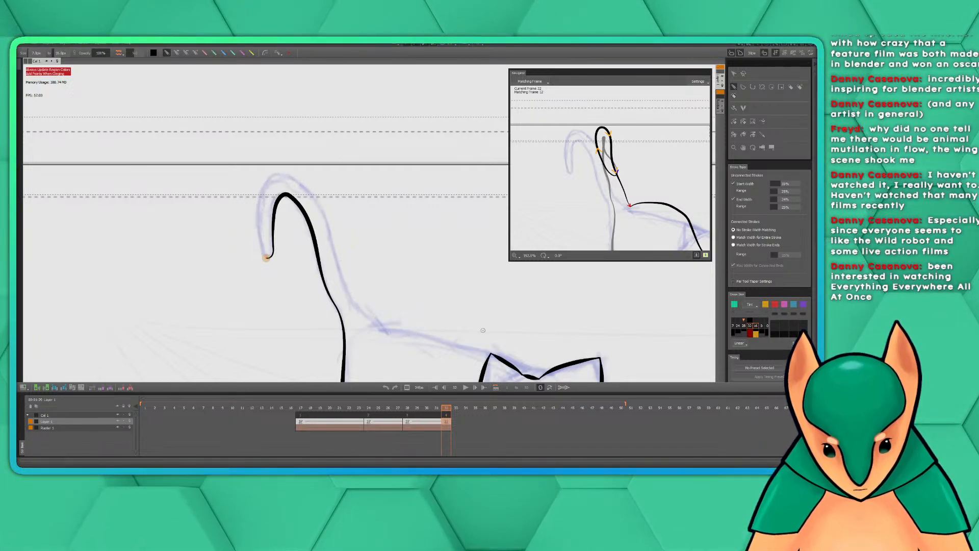
pyautogui.moveTo(276, 241)
pyautogui.mouseDown()
pyautogui.moveTo(267, 181)
pyautogui.moveTo(280, 163)
pyautogui.moveTo(306, 163)
pyautogui.mouseUp()
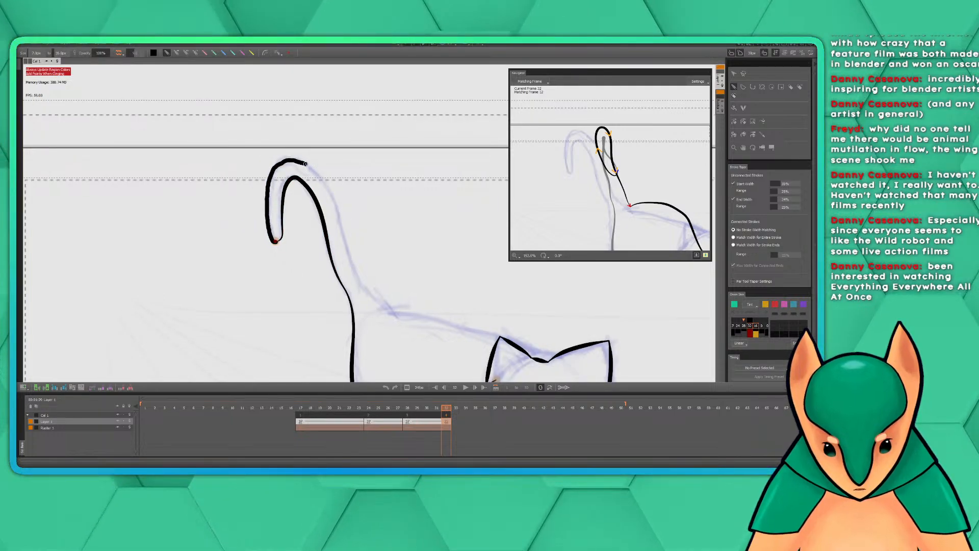
pyautogui.moveTo(378, 300); pyautogui.dragTo(396, 314)
# Ink the back line from the tail base to the top of the head between the ears
pyautogui.moveTo(468, 322); pyautogui.dragTo(407, 279)
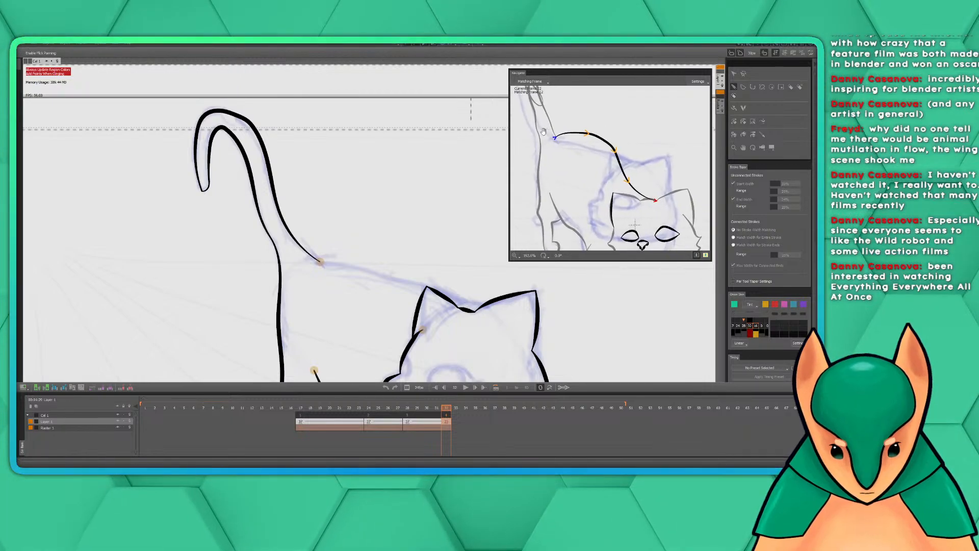
pyautogui.moveTo(430, 247); pyautogui.dragTo(422, 255)
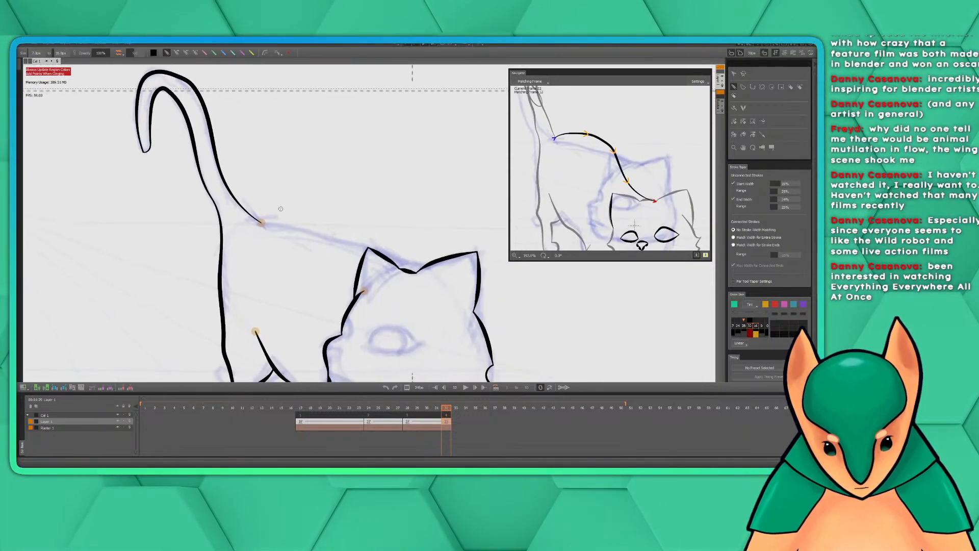
pyautogui.moveTo(261, 223); pyautogui.dragTo(424, 268)
# Ink the near eye's upper lid as an arch from its inner corner to its outer corner
pyautogui.moveTo(454, 299); pyautogui.dragTo(431, 161)
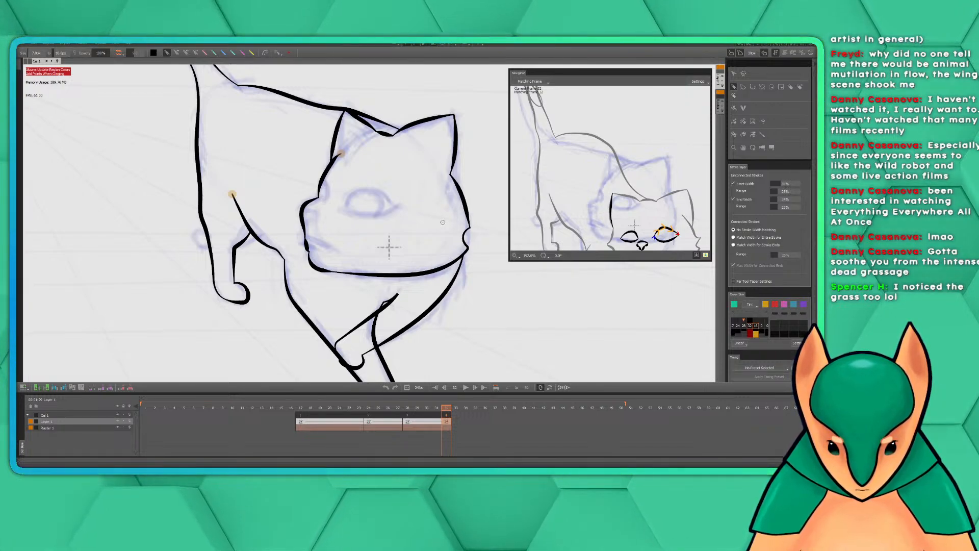
pyautogui.moveTo(432, 200); pyautogui.dragTo(407, 230)
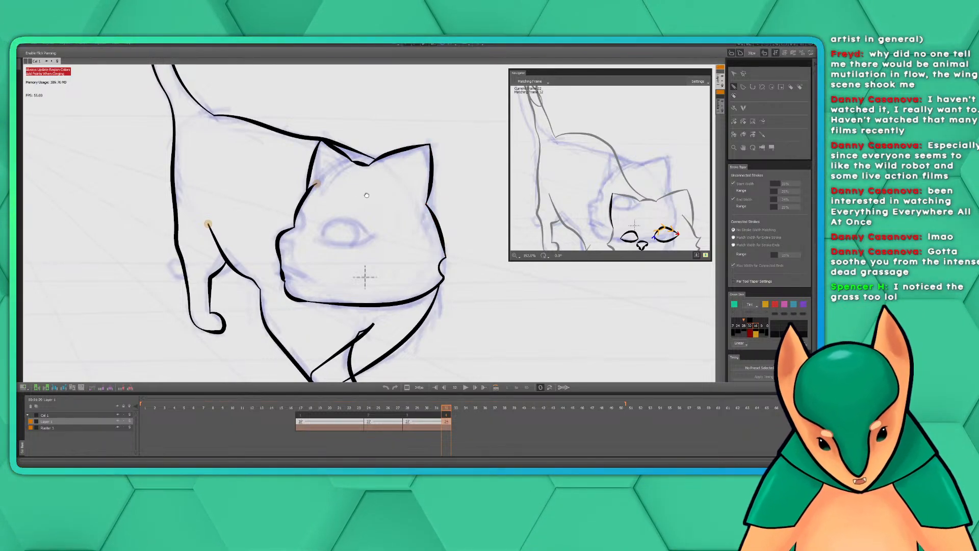
pyautogui.moveTo(361, 192); pyautogui.dragTo(378, 192)
pyautogui.moveTo(404, 253)
pyautogui.mouseDown()
pyautogui.moveTo(400, 234)
pyautogui.moveTo(421, 162)
pyautogui.moveTo(422, 194)
pyautogui.mouseUp()
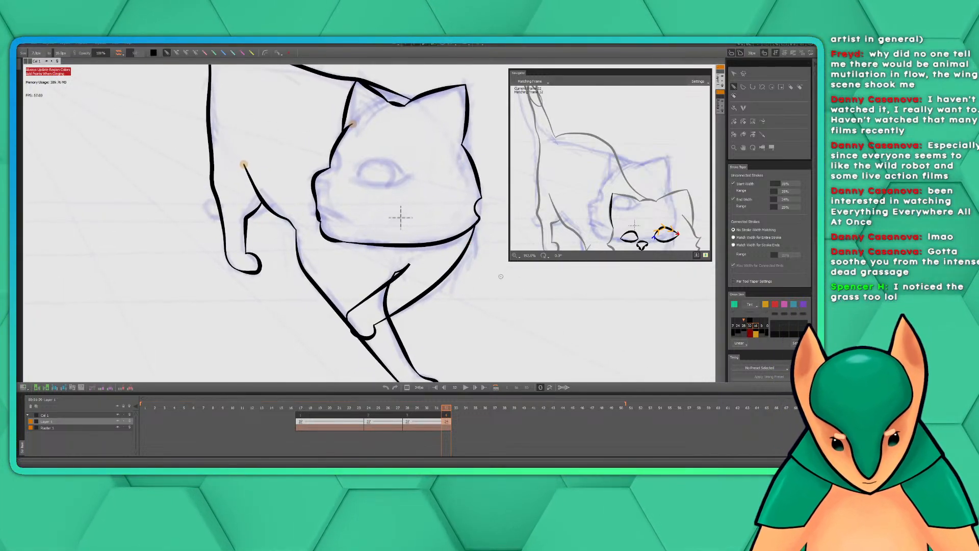
pyautogui.moveTo(455, 205); pyautogui.dragTo(478, 226)
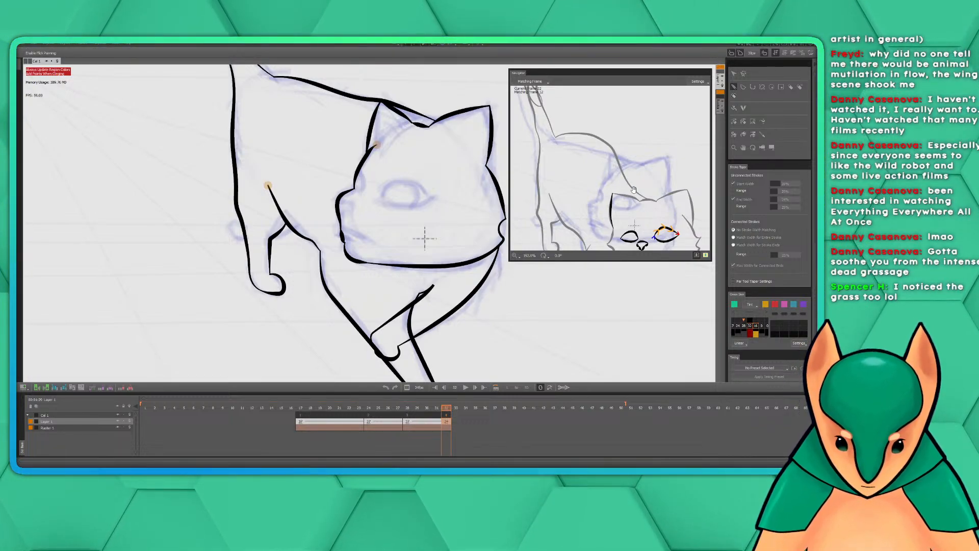
pyautogui.moveTo(630, 200); pyautogui.dragTo(595, 142)
pyautogui.moveTo(441, 195); pyautogui.dragTo(424, 203)
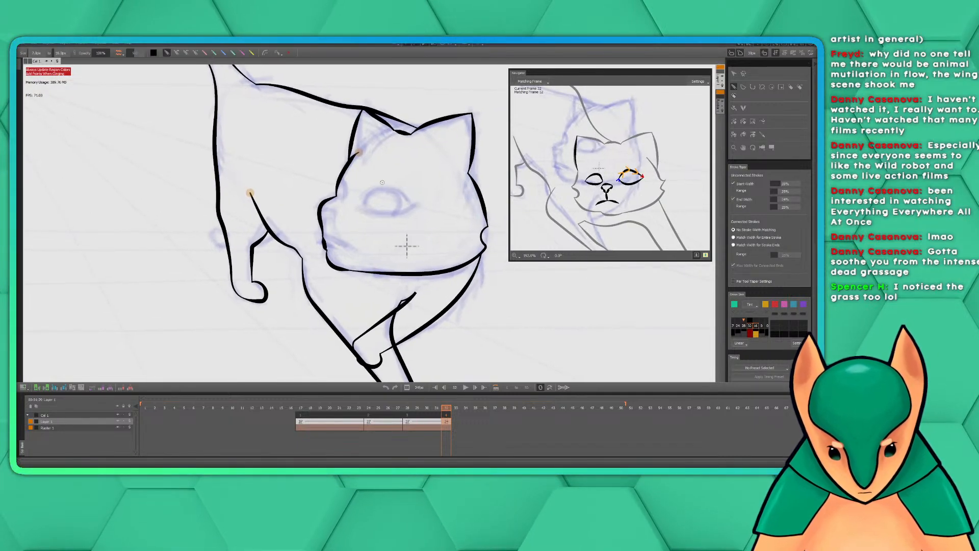
pyautogui.moveTo(361, 206)
pyautogui.mouseDown()
pyautogui.moveTo(391, 194)
pyautogui.moveTo(405, 205)
pyautogui.moveTo(377, 189)
pyautogui.moveTo(394, 188)
pyautogui.moveTo(410, 209)
pyautogui.moveTo(365, 197)
pyautogui.moveTo(387, 189)
pyautogui.moveTo(413, 206)
pyautogui.mouseUp()
pyautogui.hotkey('ctrl', 'z')
pyautogui.hotkey('ctrl', 'z')
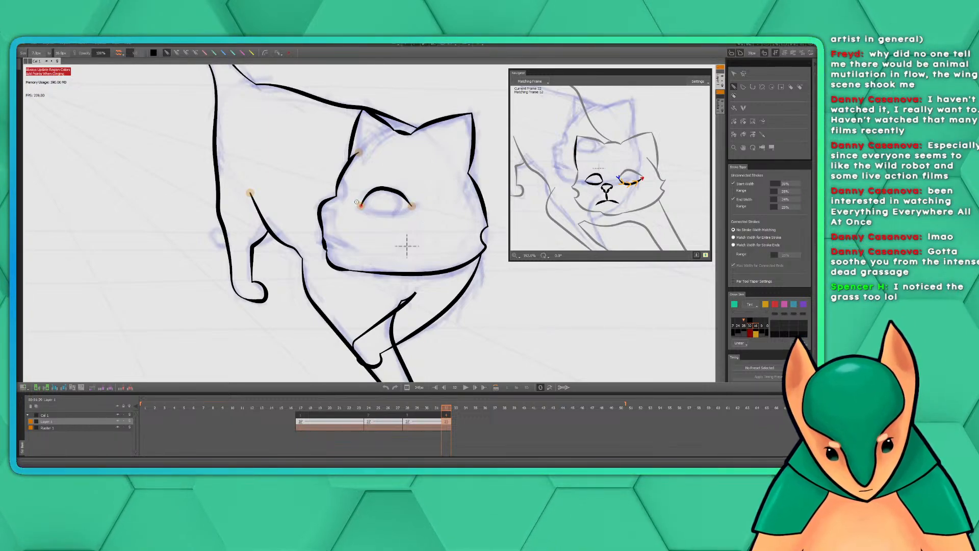
# Ink the near eye's lower lid, joining both corners of the upper lid to close the eye shape
pyautogui.moveTo(360, 204)
pyautogui.mouseDown()
pyautogui.moveTo(390, 218)
pyautogui.moveTo(412, 207)
pyautogui.moveTo(365, 208)
pyautogui.moveTo(400, 216)
pyautogui.moveTo(412, 207)
pyautogui.mouseUp()
pyautogui.hotkey('ctrl', 'z')
pyautogui.hotkey('ctrl', 'z')
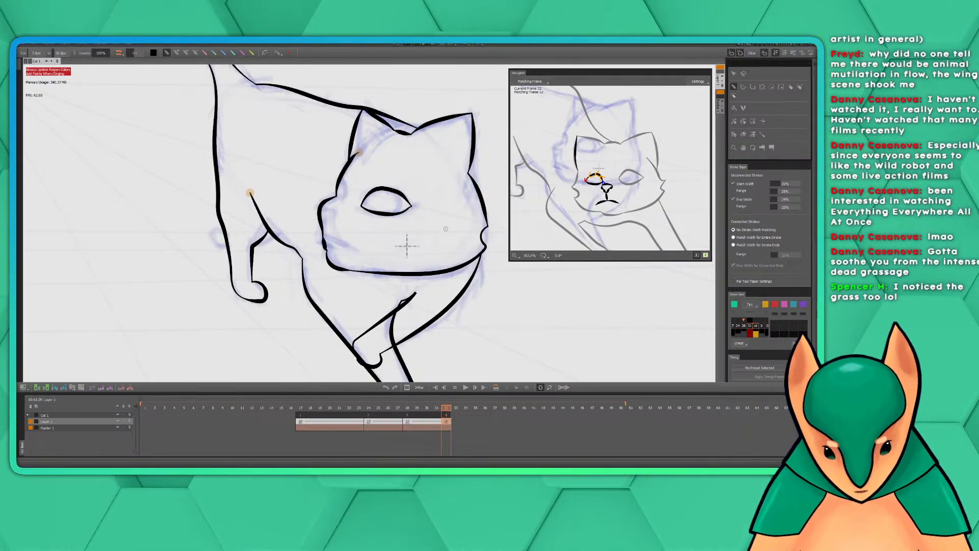
# Ink the partly hidden far eye as a small curve against the face contour above the muzzle
pyautogui.moveTo(435, 209)
pyautogui.mouseDown()
pyautogui.moveTo(464, 225)
pyautogui.moveTo(424, 235)
pyautogui.mouseUp()
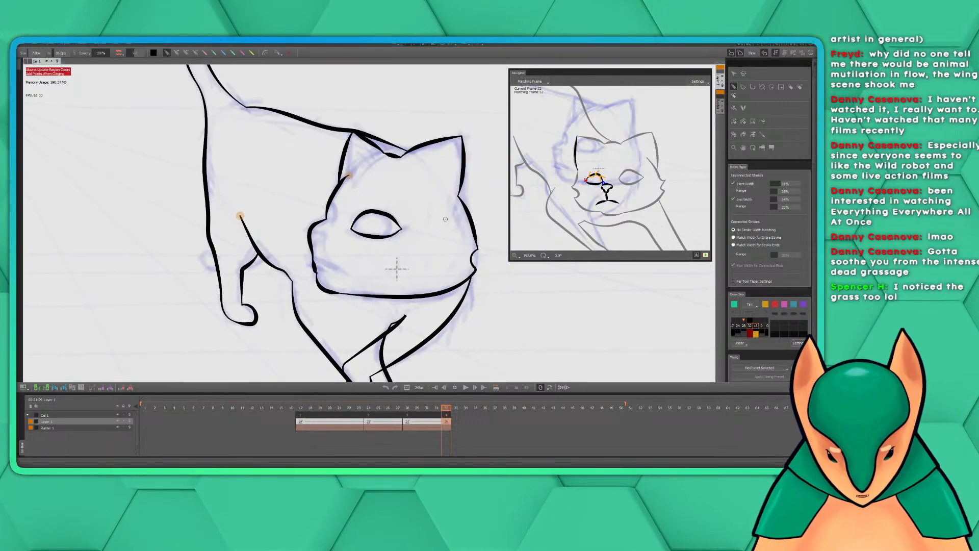
pyautogui.moveTo(428, 231); pyautogui.dragTo(457, 249)
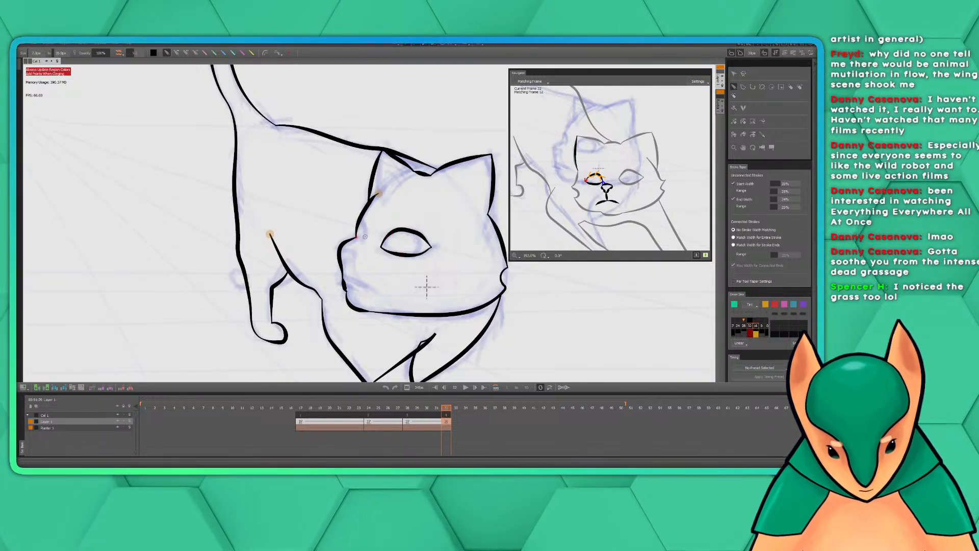
pyautogui.moveTo(368, 237)
pyautogui.mouseDown()
pyautogui.moveTo(360, 220)
pyautogui.moveTo(352, 237)
pyautogui.mouseUp()
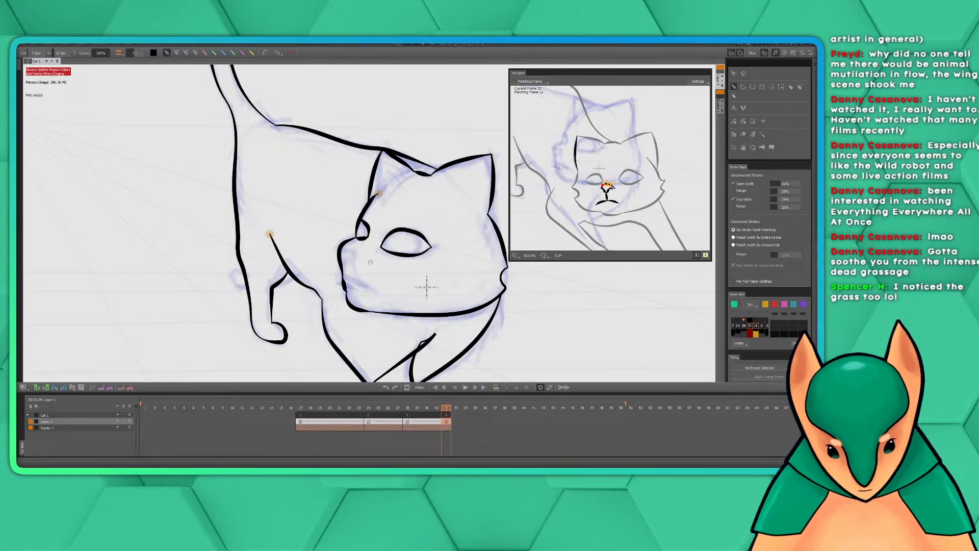
# Ink the small curved nose outline at the front of the muzzle, following the reference sketch
pyautogui.moveTo(442, 275); pyautogui.dragTo(405, 256)
pyautogui.moveTo(430, 290); pyautogui.dragTo(416, 256)
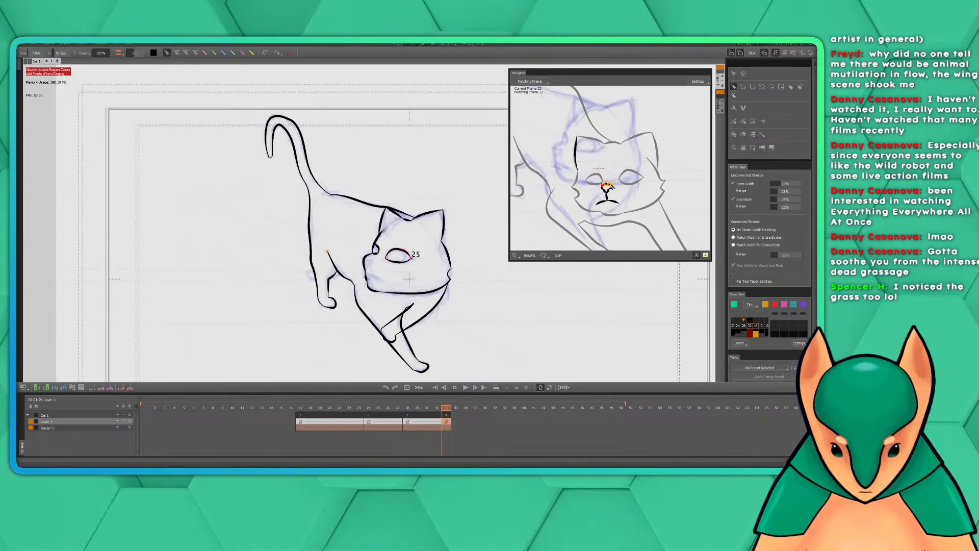
pyautogui.scroll(5, 434, 247)
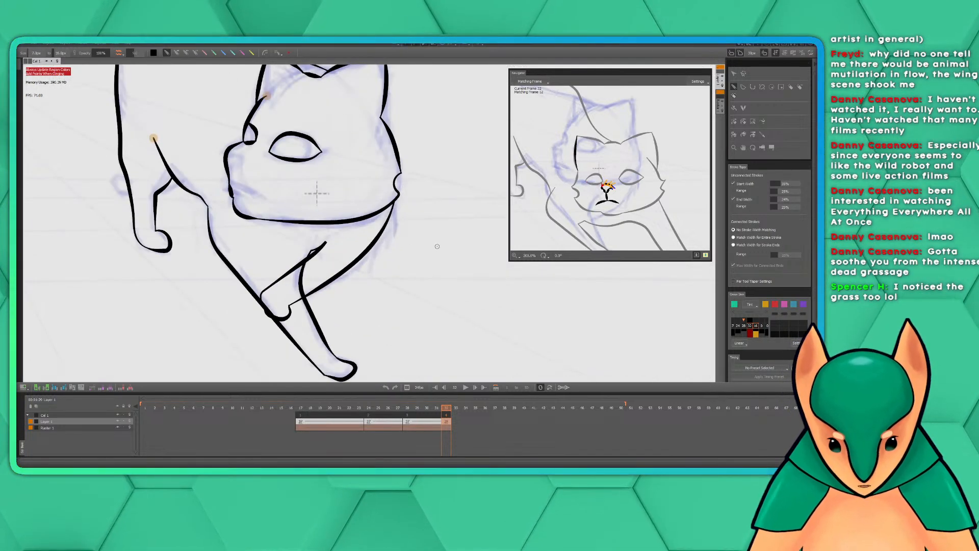
pyautogui.moveTo(419, 237)
pyautogui.mouseDown()
pyautogui.moveTo(474, 294)
pyautogui.moveTo(507, 290)
pyautogui.mouseUp()
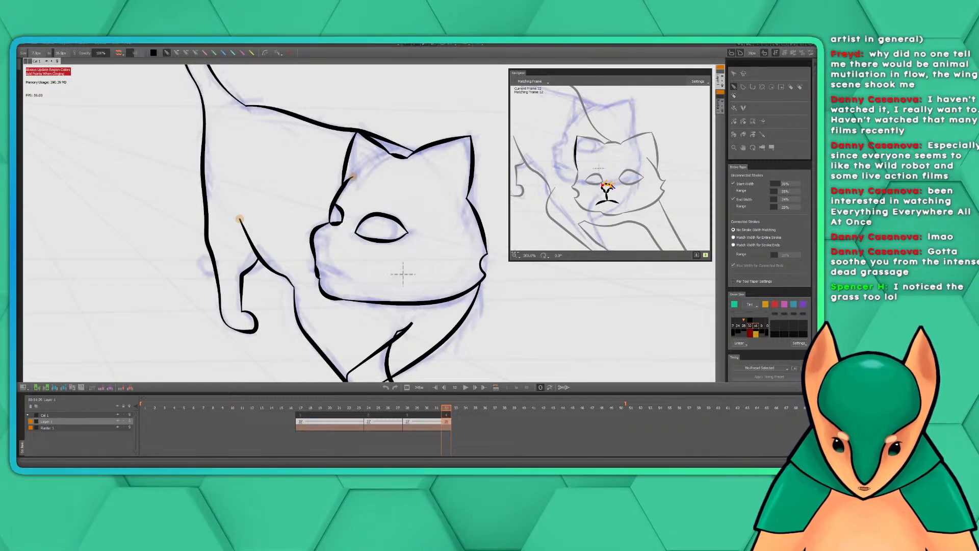
pyautogui.moveTo(443, 221)
pyautogui.mouseDown()
pyautogui.moveTo(465, 256)
pyautogui.moveTo(437, 244)
pyautogui.moveTo(431, 212)
pyautogui.moveTo(473, 274)
pyautogui.moveTo(426, 261)
pyautogui.mouseUp()
pyautogui.scroll(1, 441, 231)
pyautogui.scroll(-1, 442, 229)
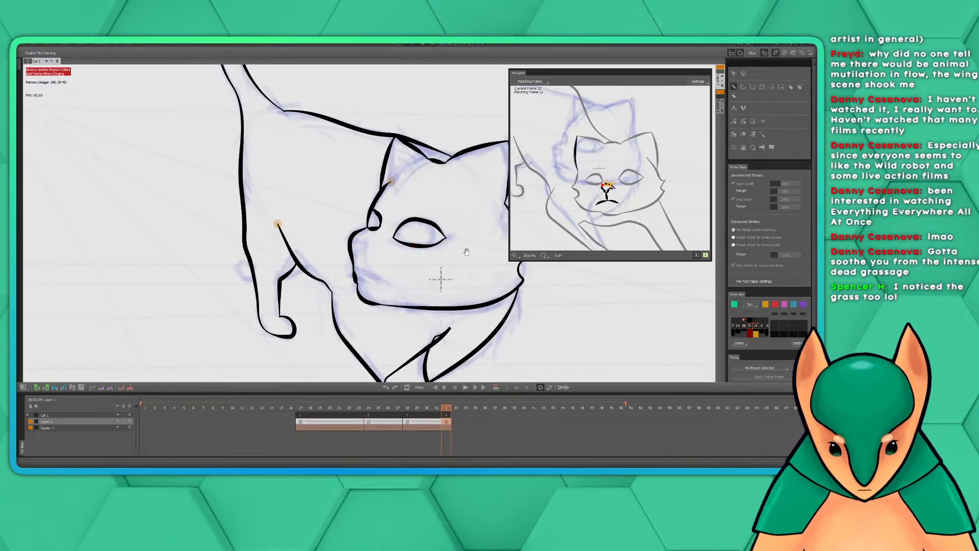
pyautogui.moveTo(465, 250); pyautogui.dragTo(449, 256)
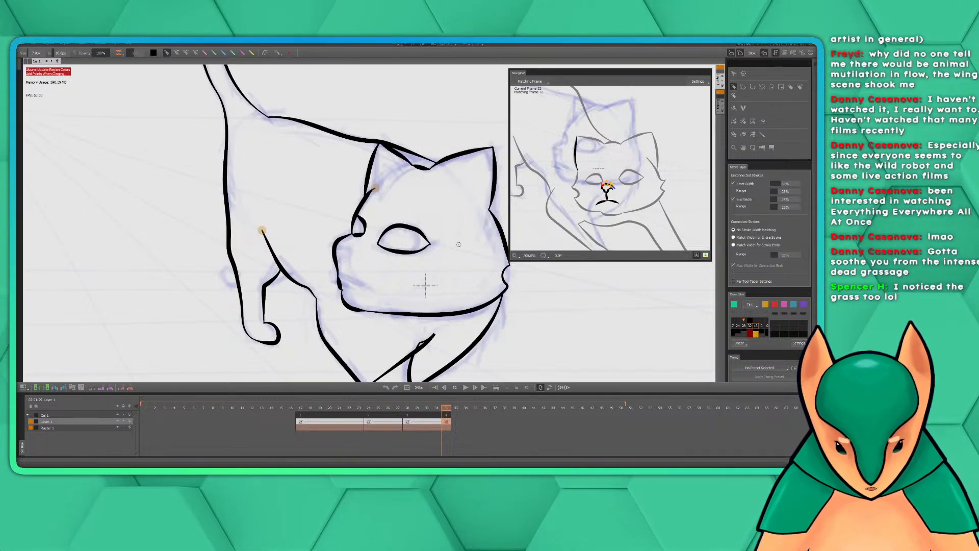
pyautogui.moveTo(425, 285); pyautogui.dragTo(461, 289)
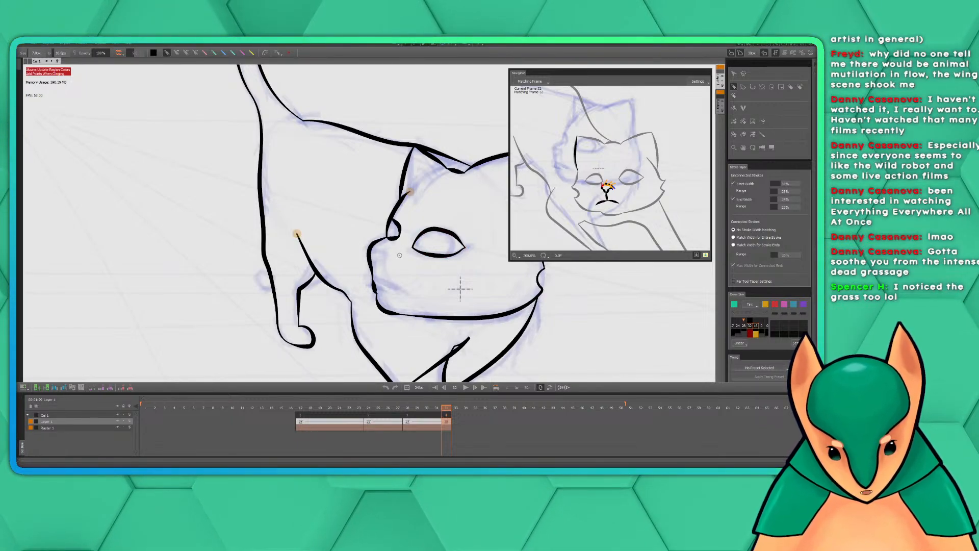
pyautogui.moveTo(438, 226); pyautogui.dragTo(402, 227)
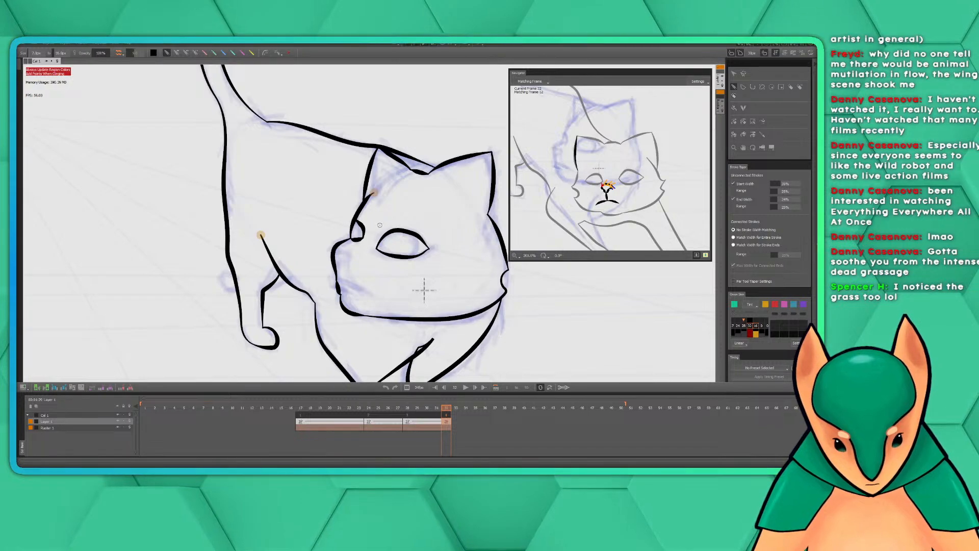
pyautogui.moveTo(342, 262)
pyautogui.mouseDown()
pyautogui.moveTo(383, 233)
pyautogui.moveTo(369, 236)
pyautogui.mouseUp()
pyautogui.scroll(1, 383, 234)
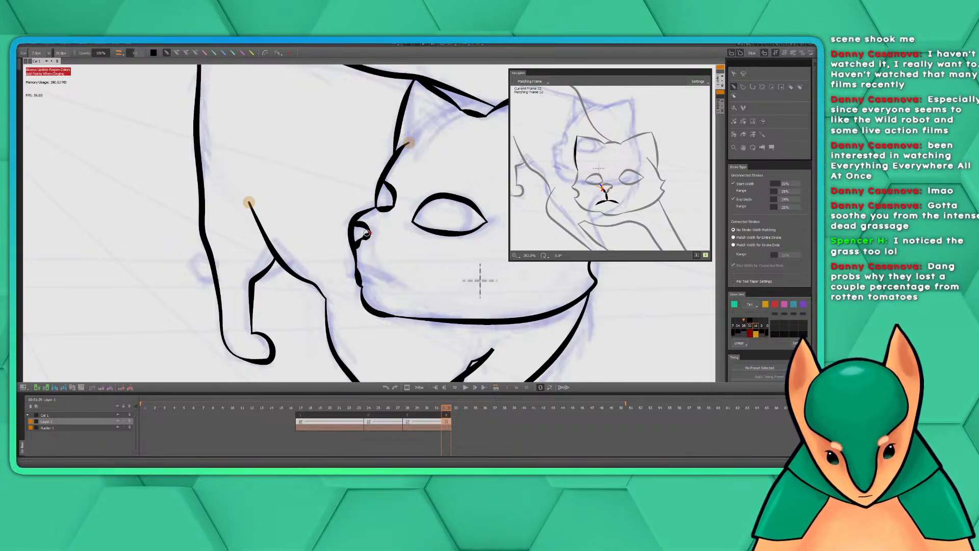
# Redo the short stroke under the nose and ink the line along the muzzle edge down to the mouth
pyautogui.scroll(-2, 426, 270)
pyautogui.press('space')
pyautogui.moveTo(433, 282)
pyautogui.mouseDown()
pyautogui.moveTo(408, 274)
pyautogui.moveTo(422, 281)
pyautogui.mouseUp()
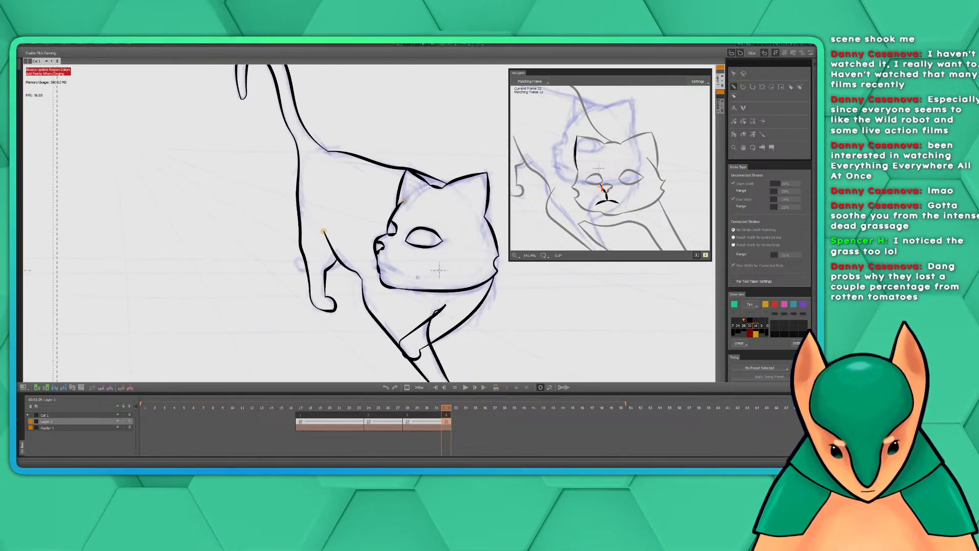
pyautogui.scroll(3, 409, 274)
pyautogui.moveTo(334, 188); pyautogui.dragTo(402, 229)
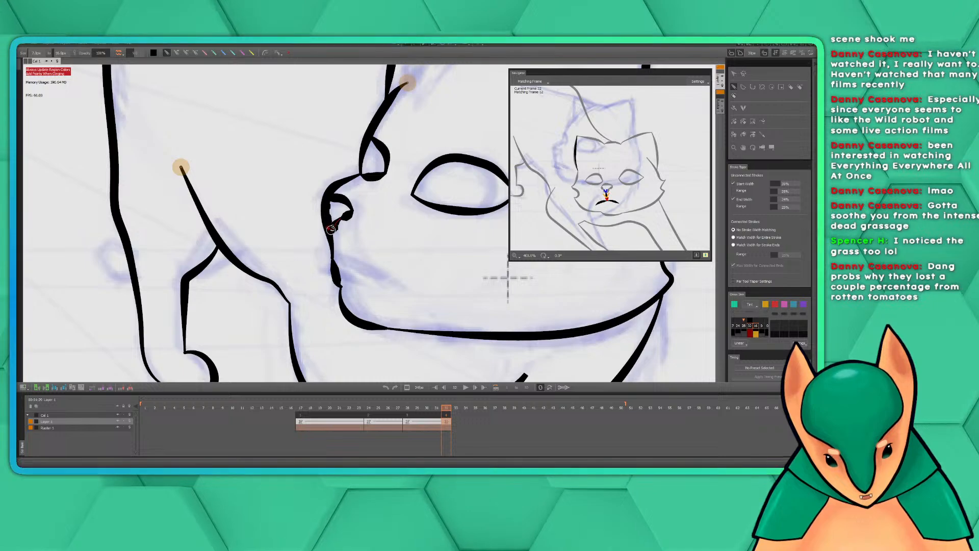
pyautogui.scroll(-1, 335, 230)
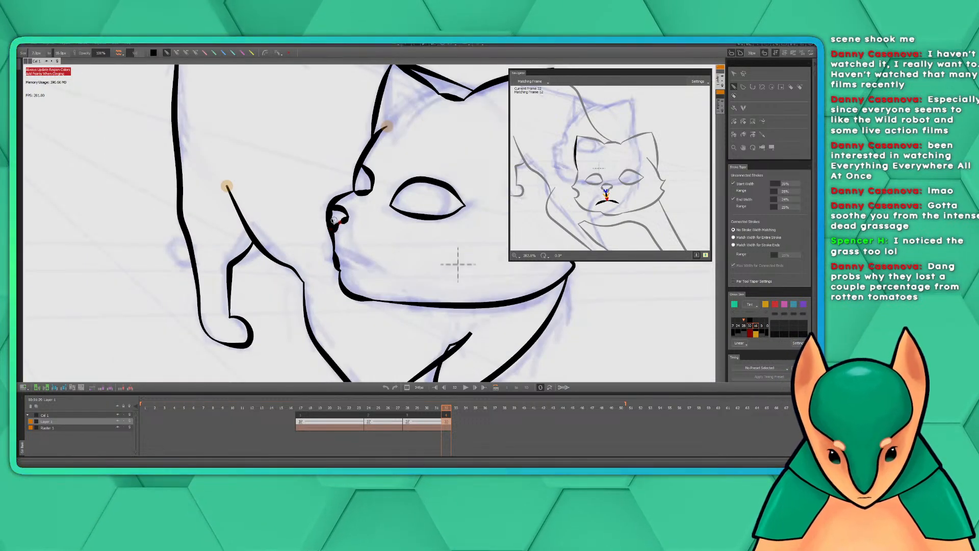
pyautogui.scroll(1, 335, 221)
pyautogui.hotkey('ctrl', 'z')
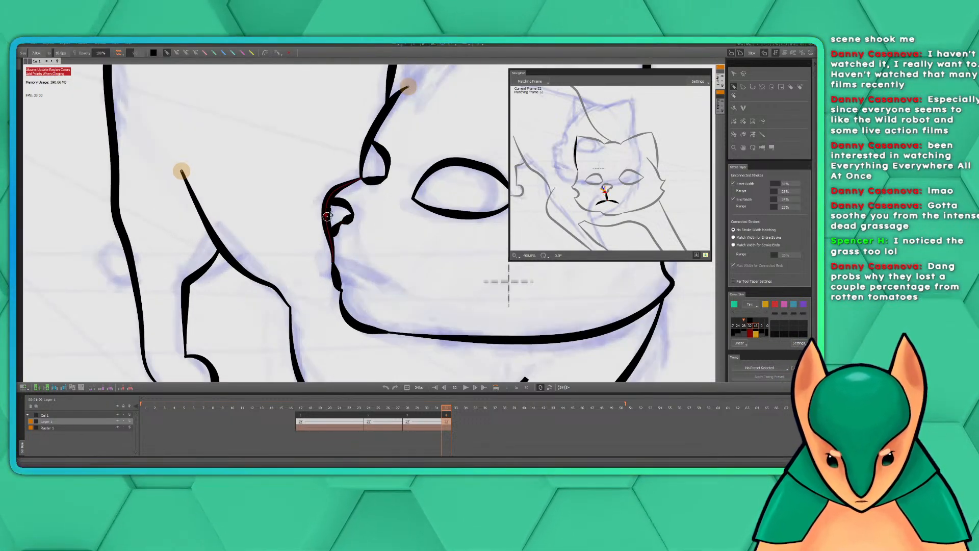
pyautogui.moveTo(332, 229); pyautogui.dragTo(334, 232)
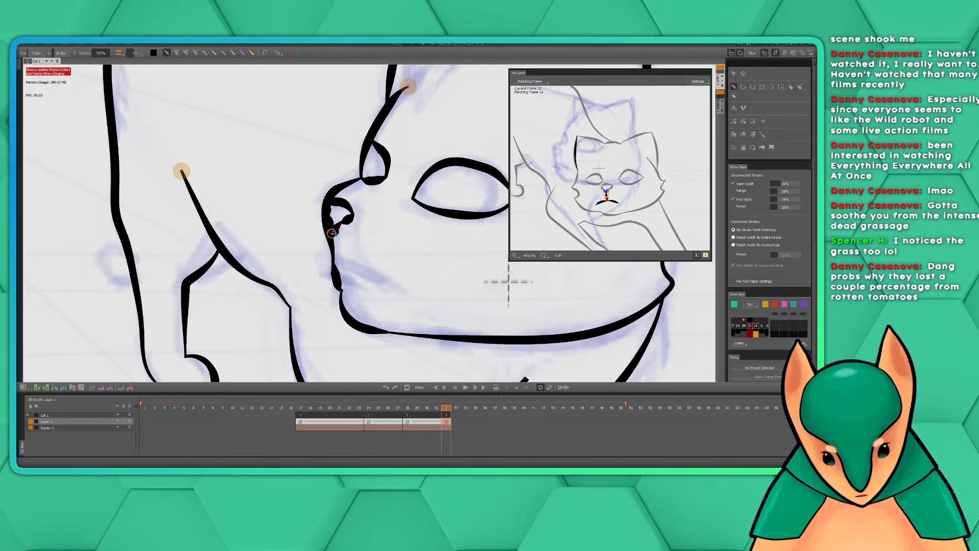
pyautogui.moveTo(334, 250); pyautogui.dragTo(336, 266)
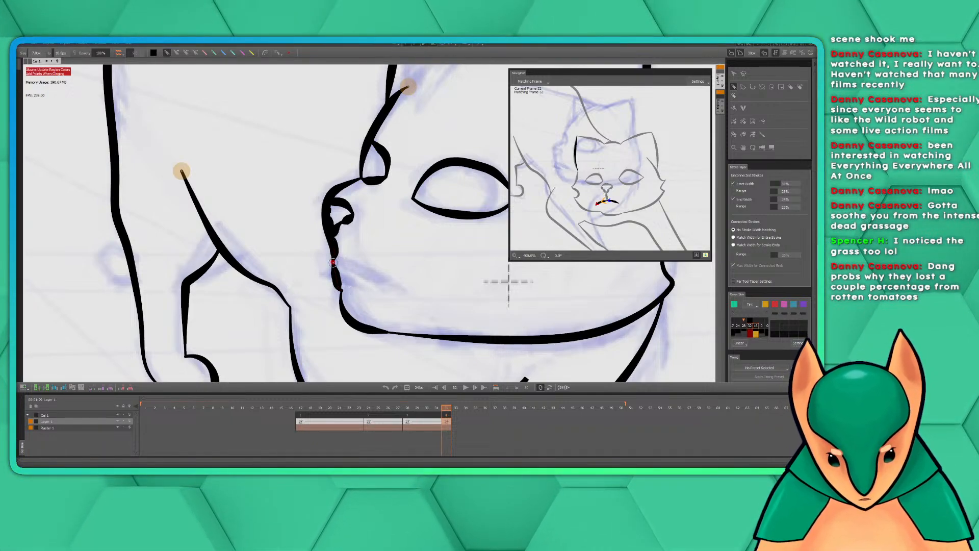
# Ink the mouth line curving from the muzzle edge back into the cheek, replacing the first attempt
pyautogui.moveTo(332, 263); pyautogui.dragTo(341, 290)
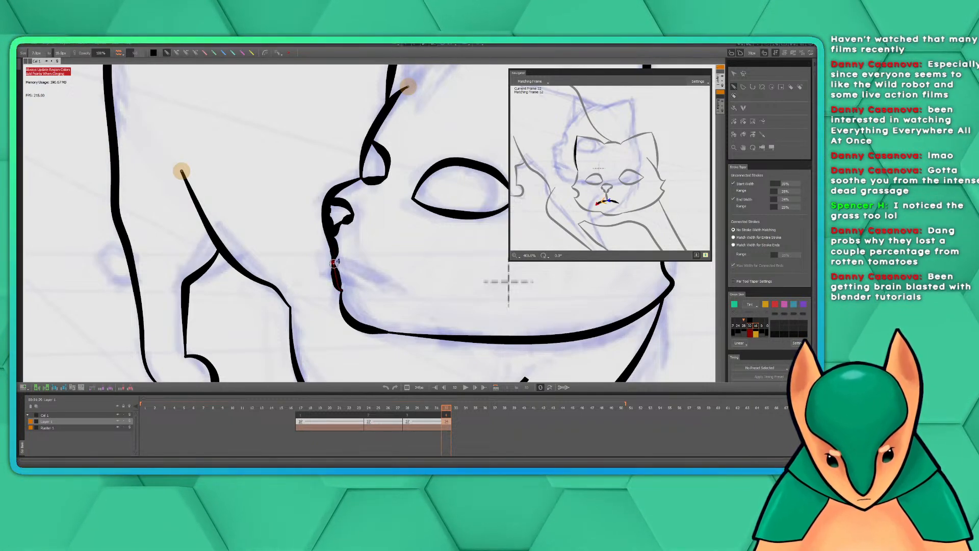
pyautogui.hotkey('ctrl', 'z')
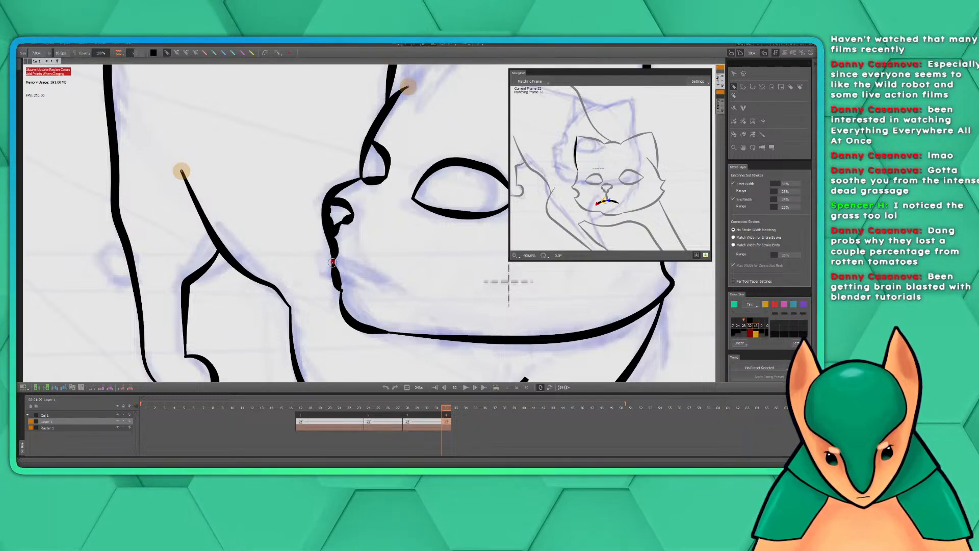
pyautogui.moveTo(333, 263)
pyautogui.mouseDown()
pyautogui.moveTo(341, 290)
pyautogui.moveTo(382, 278)
pyautogui.mouseUp()
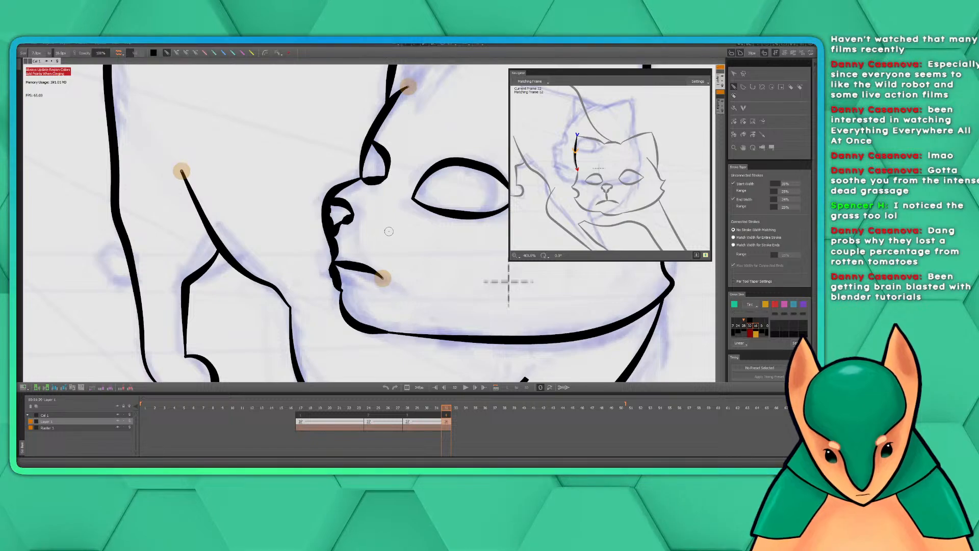
# Examine the inked head up close and the whole cat pose against the reference sketch and the matching frame
pyautogui.scroll(-3, 460, 245)
pyautogui.moveTo(461, 245)
pyautogui.mouseDown()
pyautogui.moveTo(335, 247)
pyautogui.moveTo(344, 243)
pyautogui.mouseUp()
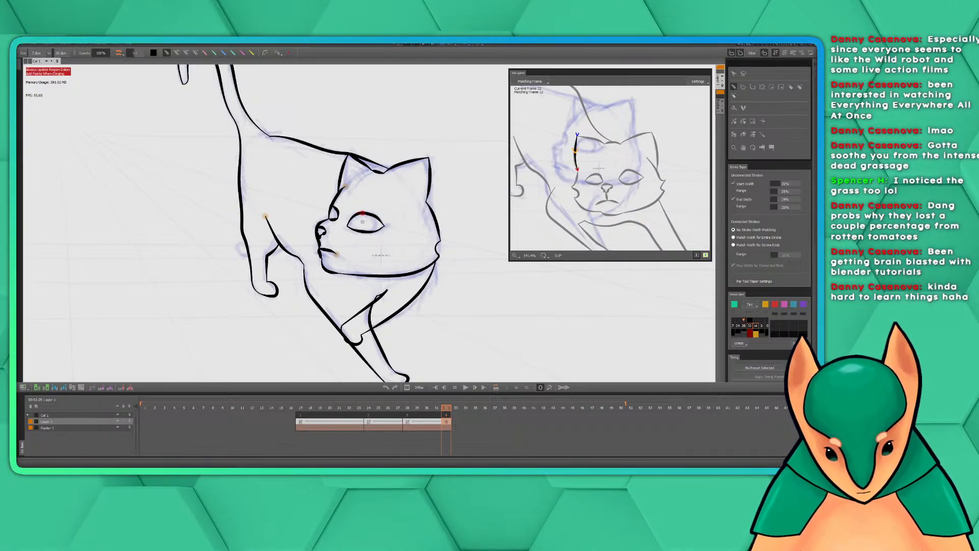
pyautogui.scroll(2, 381, 255)
pyautogui.moveTo(400, 284); pyautogui.dragTo(385, 343)
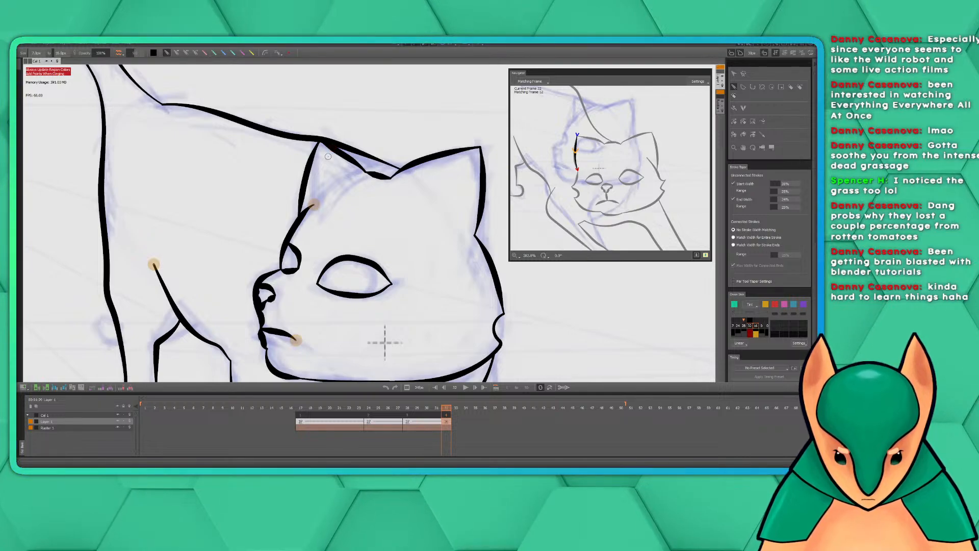
pyautogui.scroll(-1, 363, 228)
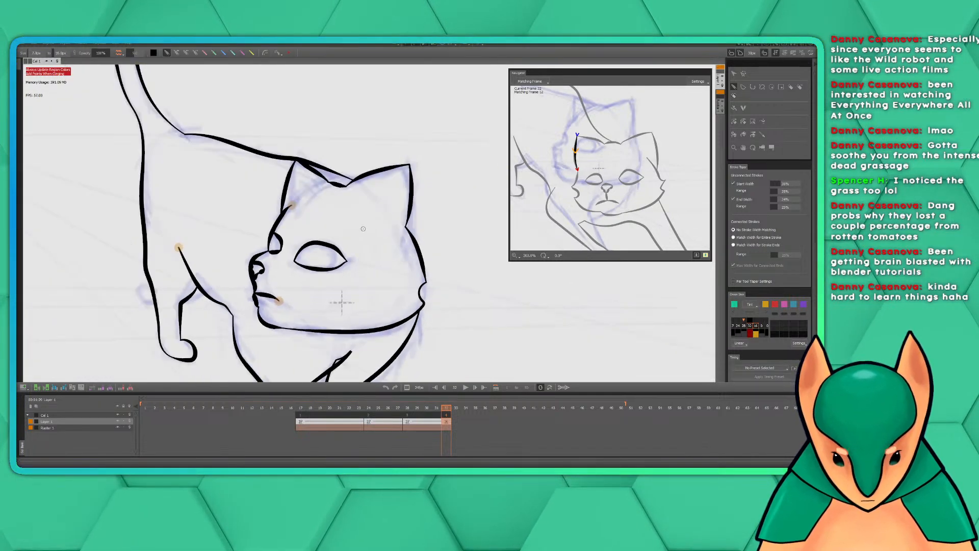
pyautogui.scroll(-1, 363, 229)
pyautogui.moveTo(413, 282)
pyautogui.mouseDown()
pyautogui.moveTo(403, 216)
pyautogui.moveTo(460, 288)
pyautogui.moveTo(425, 233)
pyautogui.moveTo(417, 238)
pyautogui.mouseUp()
pyautogui.scroll(-1, 425, 233)
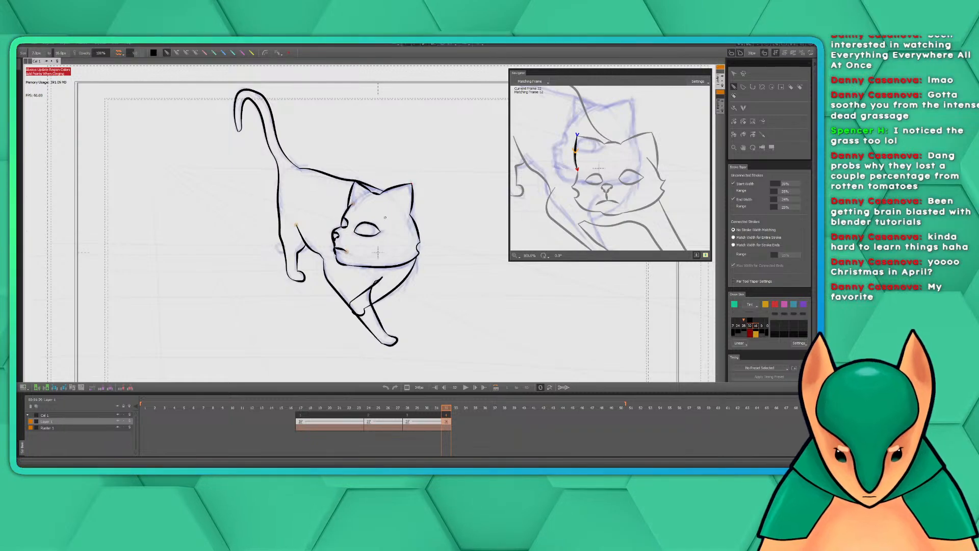
pyautogui.moveTo(435, 213)
pyautogui.mouseDown()
pyautogui.moveTo(415, 223)
pyautogui.moveTo(427, 228)
pyautogui.mouseUp()
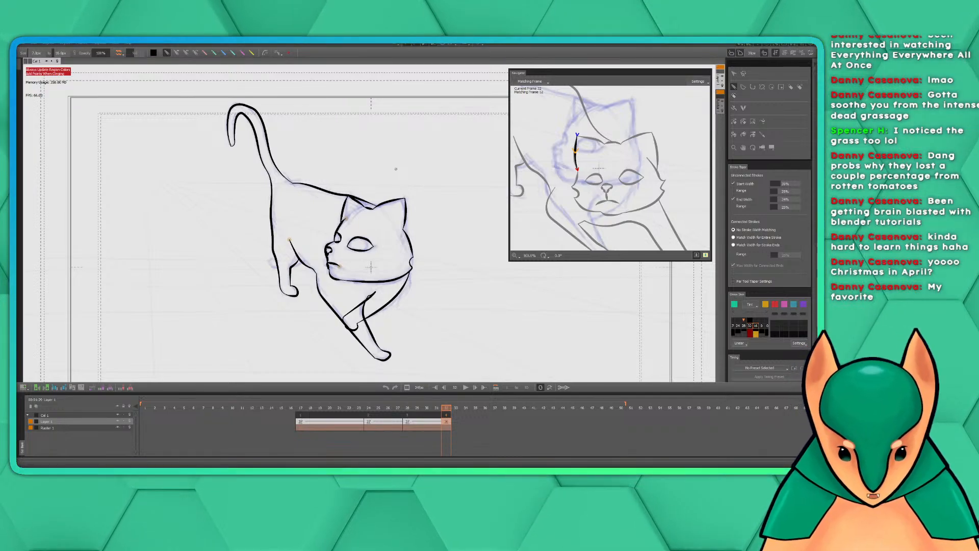
pyautogui.moveTo(397, 174)
pyautogui.mouseDown()
pyautogui.moveTo(391, 188)
pyautogui.moveTo(380, 176)
pyautogui.mouseUp()
pyautogui.moveTo(417, 219)
pyautogui.mouseDown()
pyautogui.moveTo(418, 208)
pyautogui.moveTo(421, 222)
pyautogui.mouseUp()
pyautogui.scroll(-1, 423, 217)
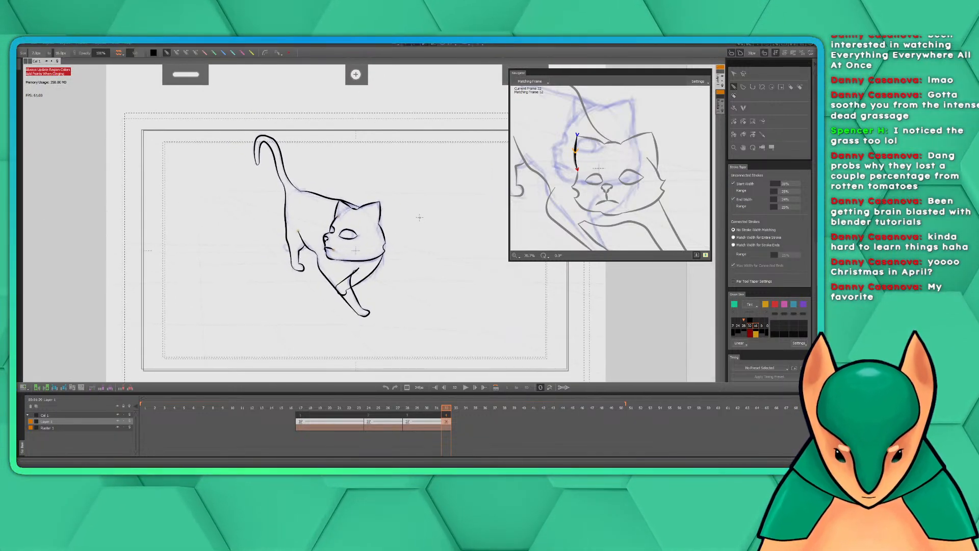
pyautogui.moveTo(418, 217); pyautogui.dragTo(410, 231)
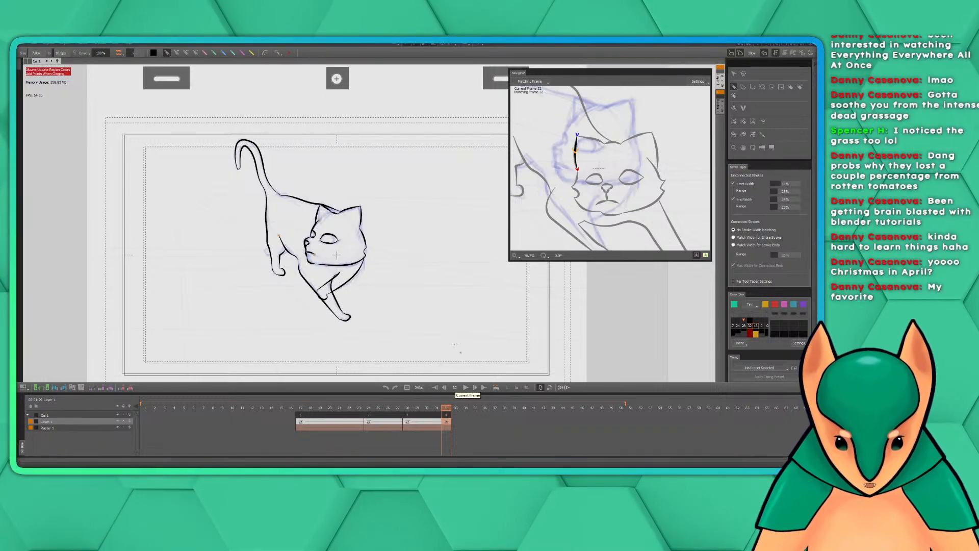
# Convert frame 35 of the cat drawing layer to a key frame and switch its reference sketch to the striding pose with the outstretched hind leg
pyautogui.moveTo(448, 410); pyautogui.dragTo(480, 415)
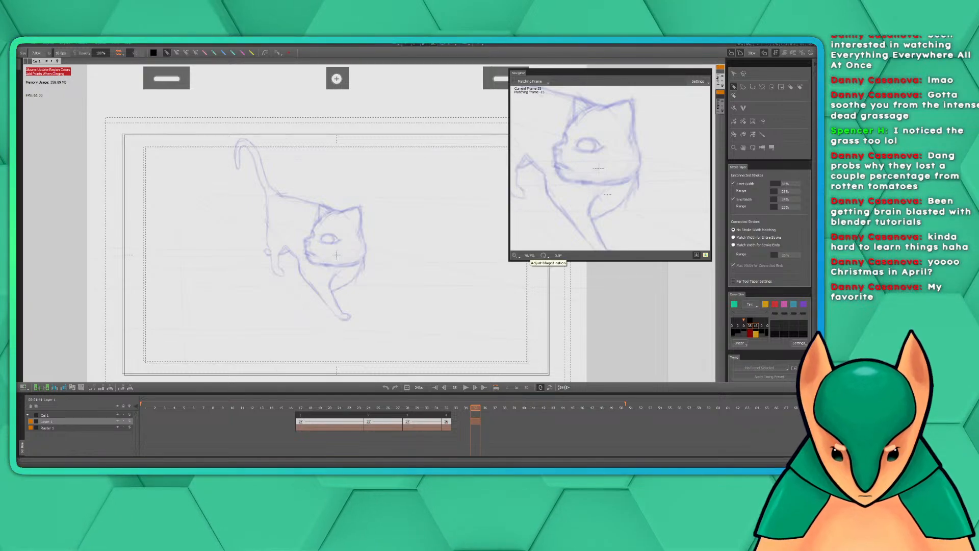
pyautogui.click(734, 74)
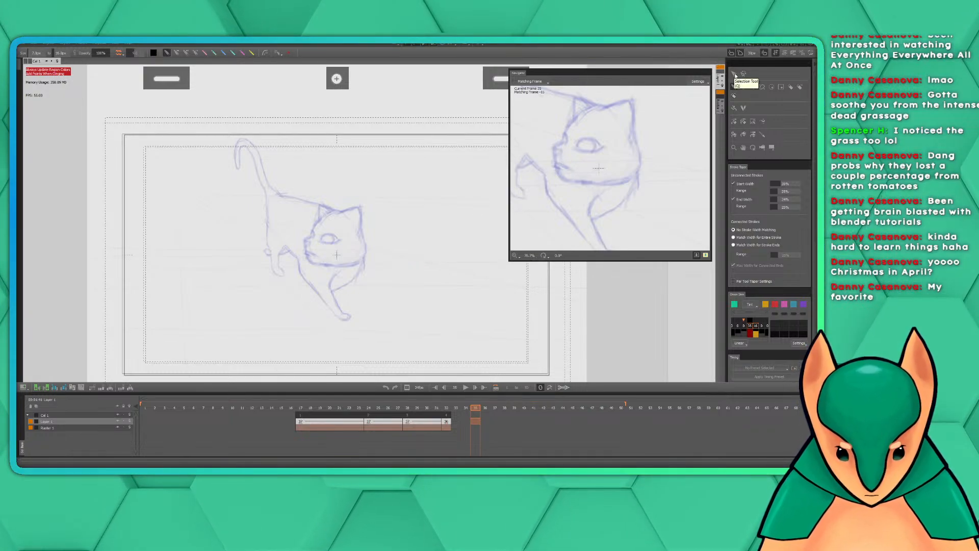
pyautogui.click(360, 251)
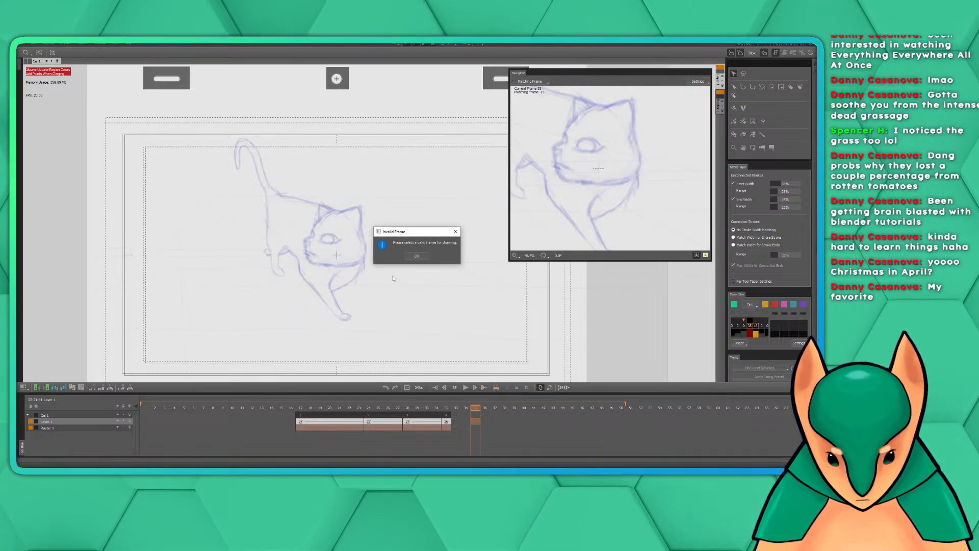
pyautogui.rightClick(476, 417)
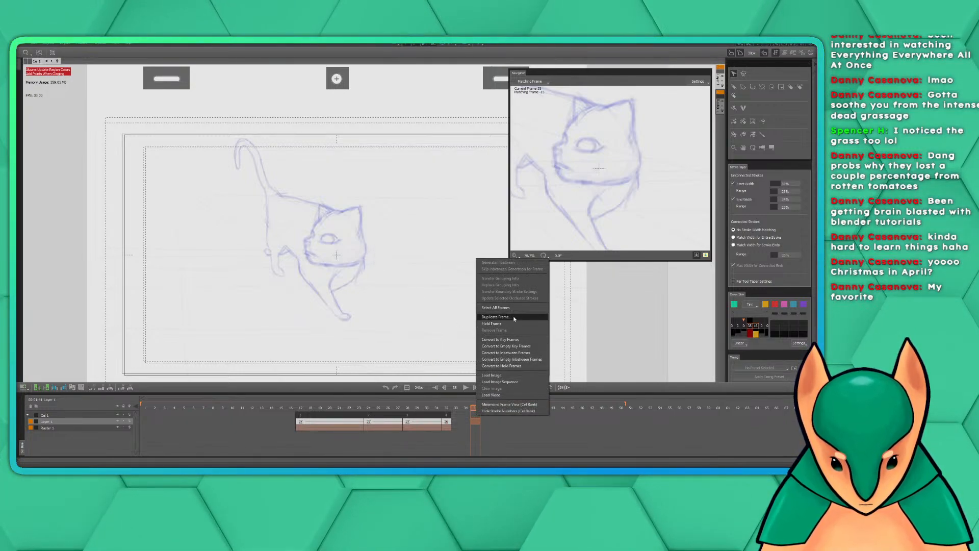
pyautogui.click(518, 340)
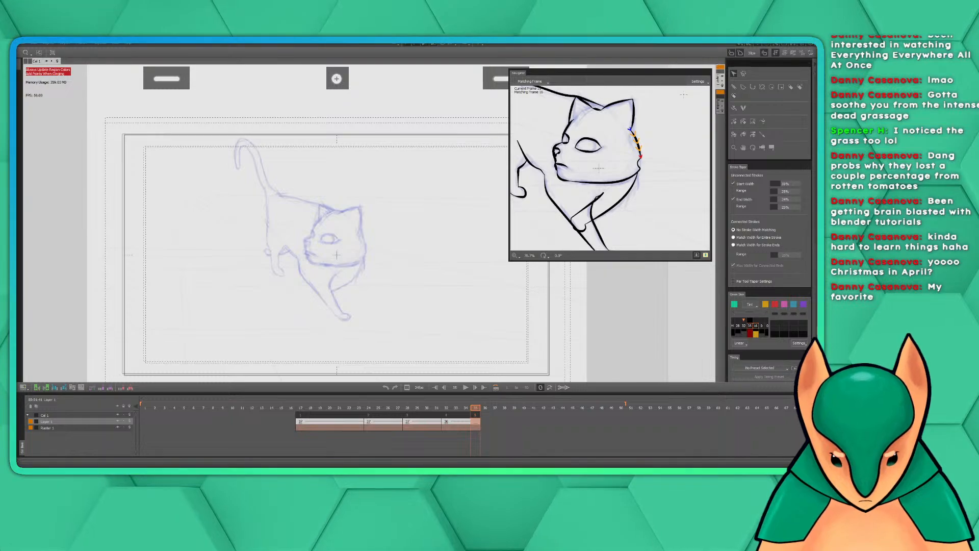
pyautogui.press('f')
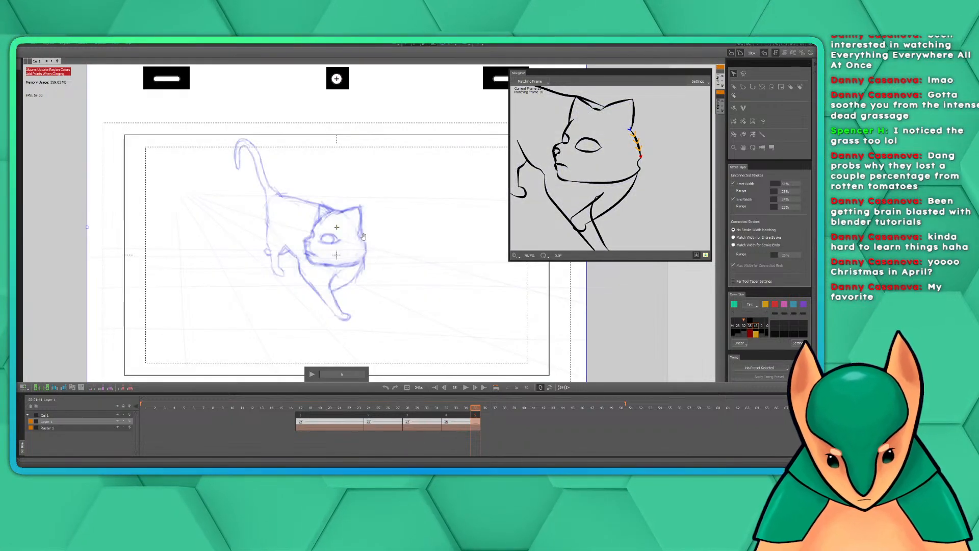
pyautogui.moveTo(322, 377); pyautogui.dragTo(355, 377)
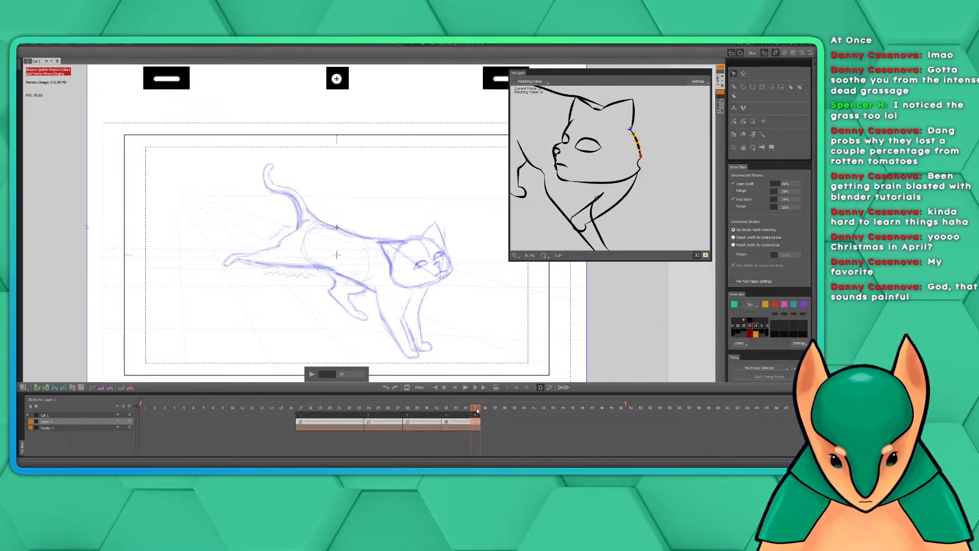
# Ink the short forehead stroke running down beside the far eye of the striding cat, following the reference sketch
pyautogui.click(735, 85)
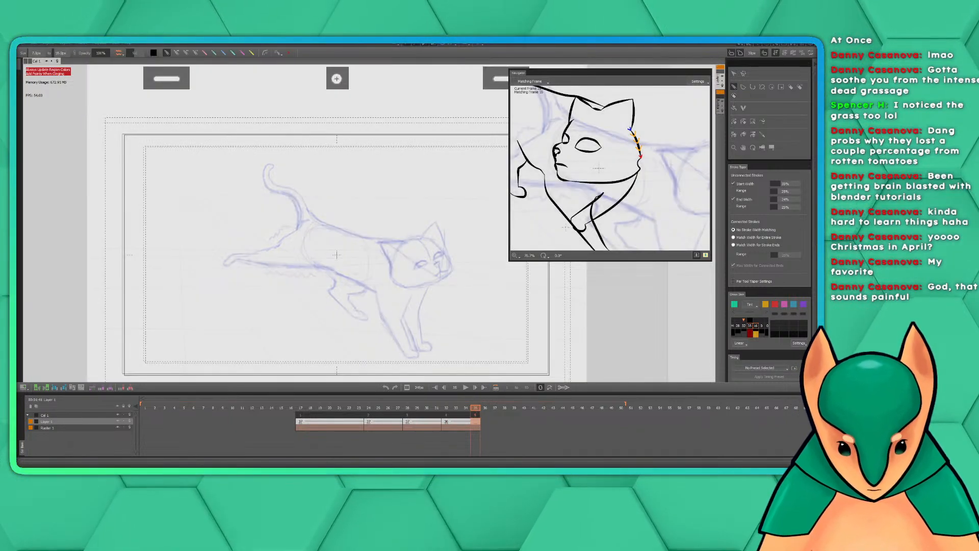
pyautogui.moveTo(432, 253); pyautogui.dragTo(442, 223)
pyautogui.scroll(1, 434, 227)
pyautogui.scroll(2, 434, 226)
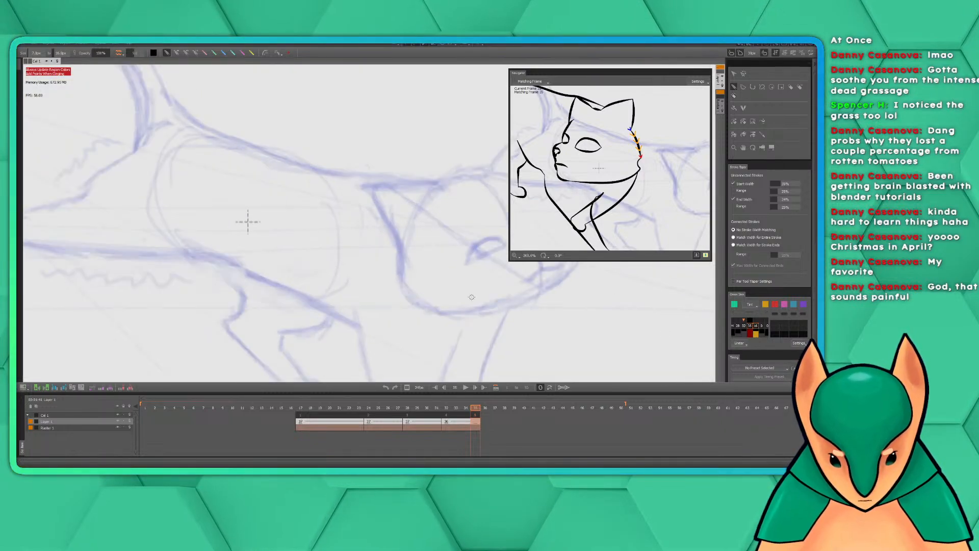
pyautogui.moveTo(471, 297); pyautogui.dragTo(364, 276)
pyautogui.moveTo(444, 224); pyautogui.dragTo(422, 253)
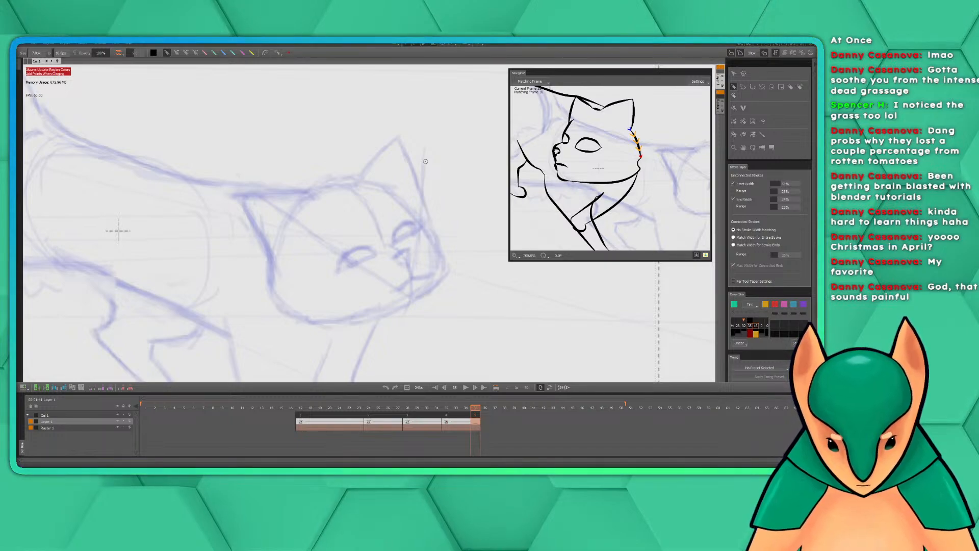
pyautogui.moveTo(434, 199); pyautogui.dragTo(358, 179)
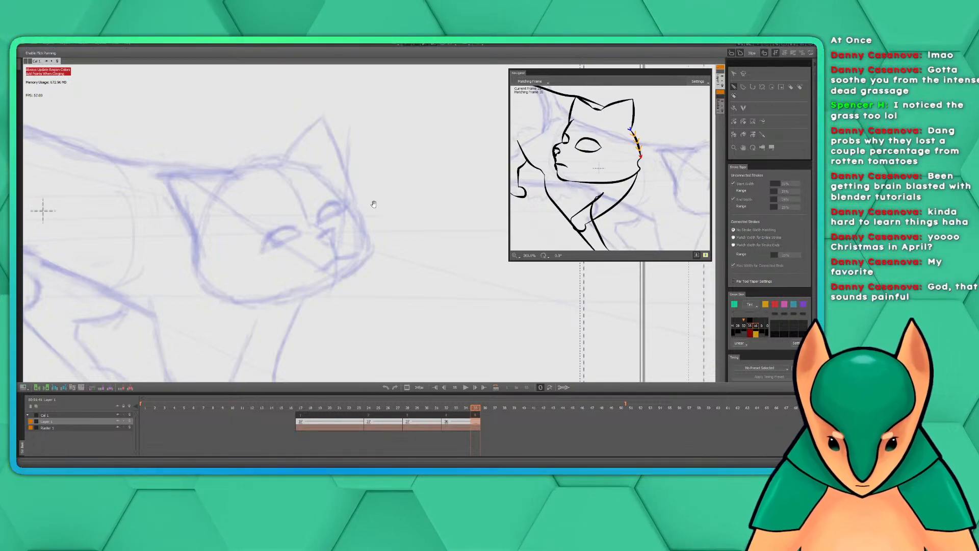
pyautogui.moveTo(373, 202); pyautogui.dragTo(437, 197)
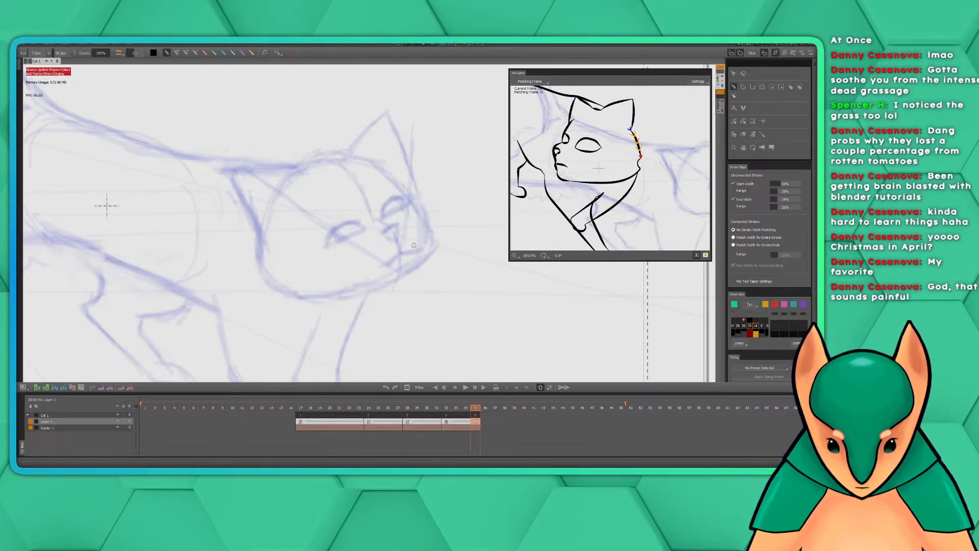
pyautogui.press('space')
pyautogui.moveTo(412, 223)
pyautogui.mouseDown()
pyautogui.moveTo(366, 213)
pyautogui.moveTo(379, 182)
pyautogui.moveTo(360, 190)
pyautogui.moveTo(393, 225)
pyautogui.mouseUp()
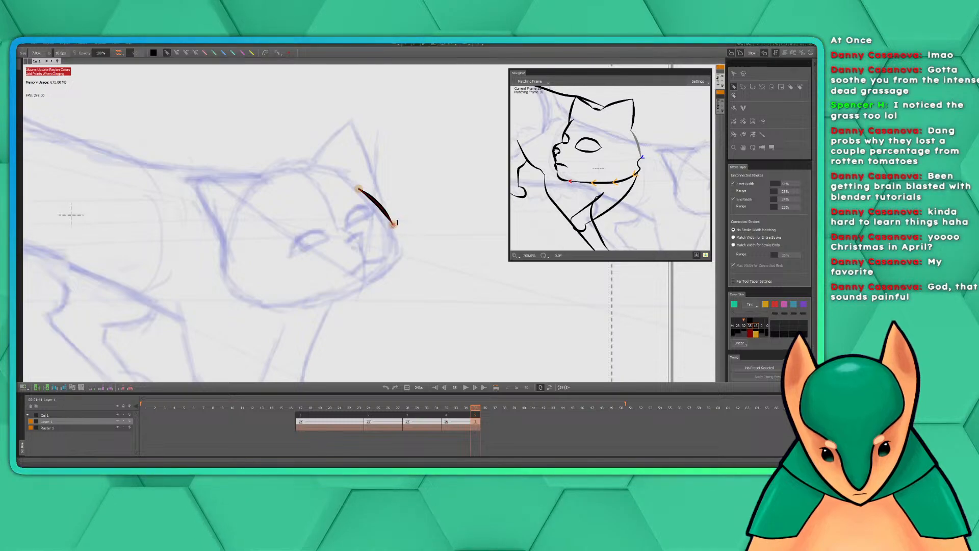
pyautogui.click(393, 226)
pyautogui.hotkey('ctrl', 'z')
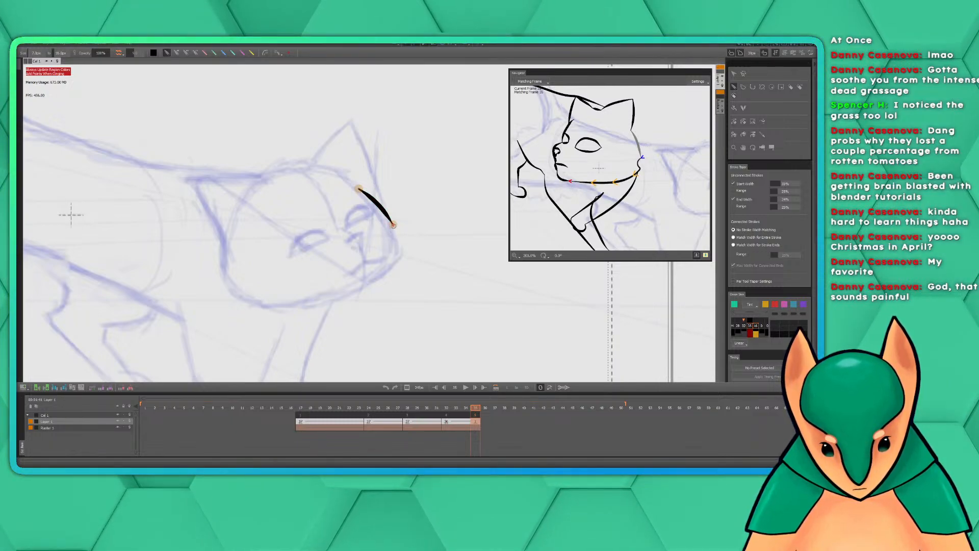
# Ink the head outline from the far brow around the muzzle, chin and jaw, then past the cheek tuft to the near ear's base
pyautogui.moveTo(391, 229)
pyautogui.mouseDown()
pyautogui.moveTo(394, 264)
pyautogui.moveTo(376, 286)
pyautogui.moveTo(347, 293)
pyautogui.mouseUp()
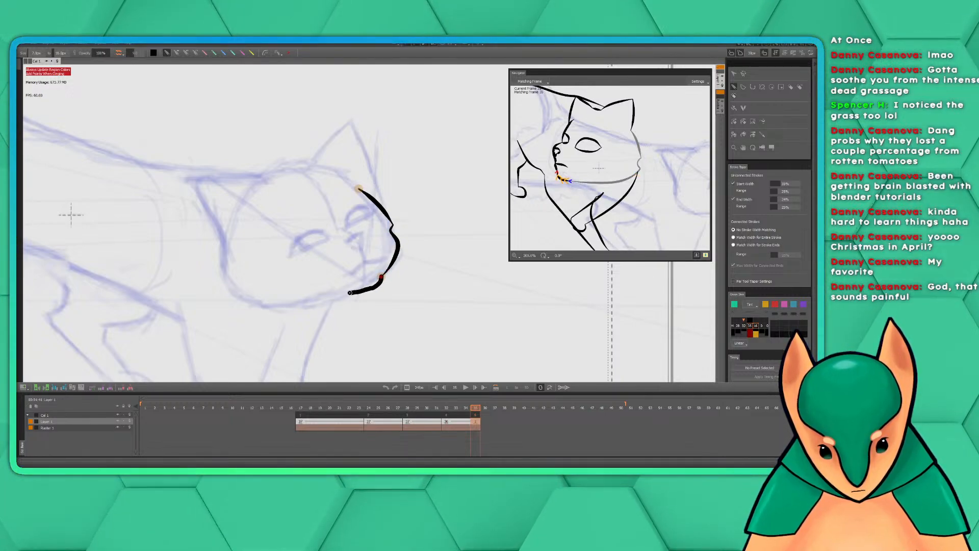
pyautogui.moveTo(341, 238); pyautogui.dragTo(410, 203)
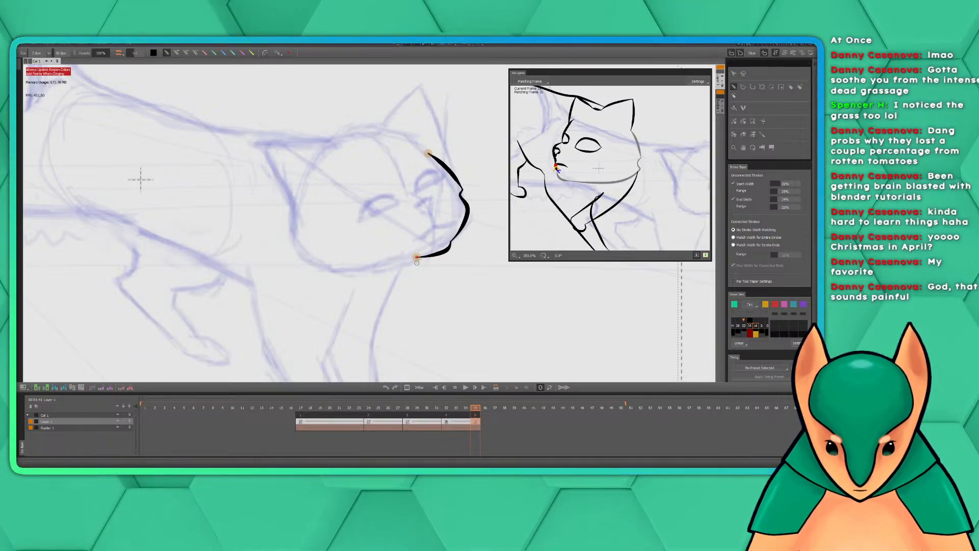
pyautogui.moveTo(417, 257); pyautogui.dragTo(326, 265)
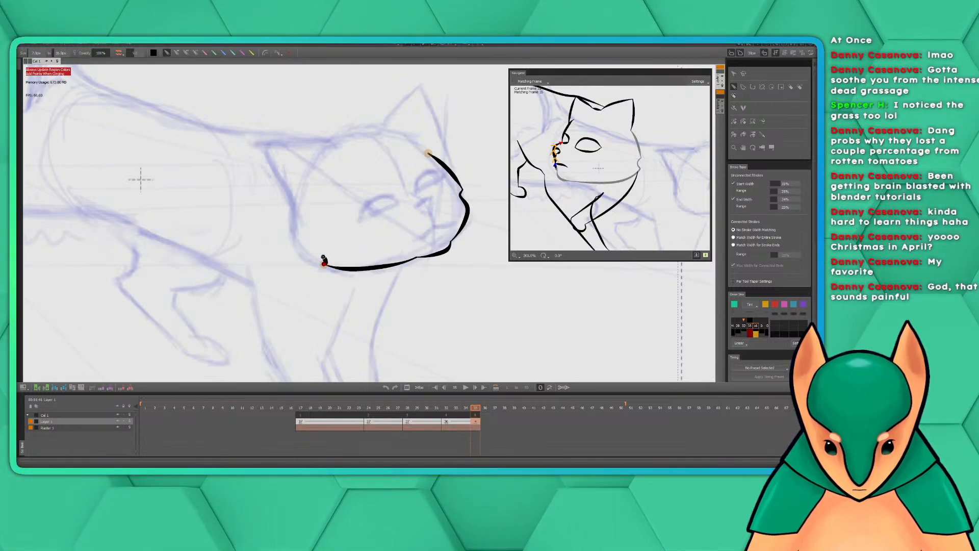
pyautogui.moveTo(323, 259)
pyautogui.mouseDown()
pyautogui.moveTo(302, 259)
pyautogui.moveTo(289, 225)
pyautogui.moveTo(293, 202)
pyautogui.mouseUp()
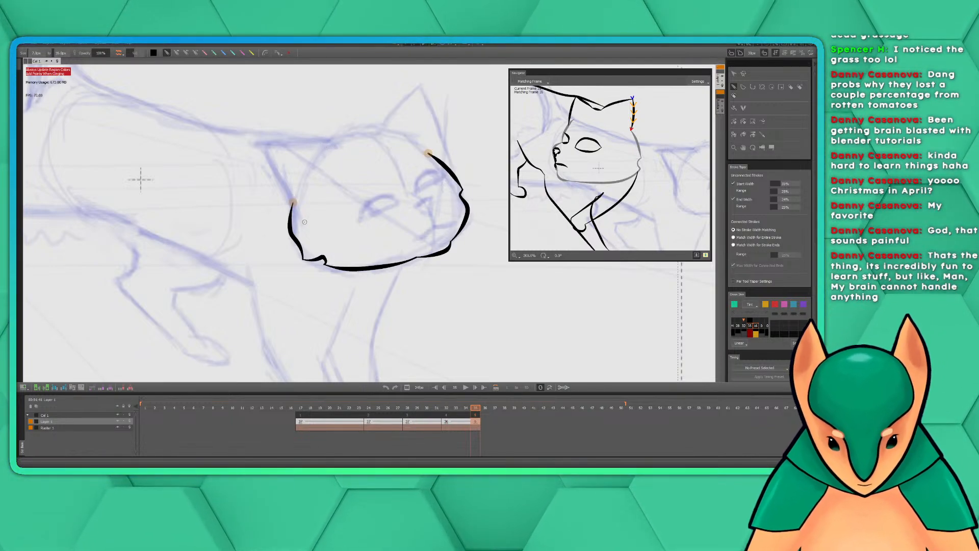
# Ink the far ear, redrawing its outer edge until it fits the sketch and adding the inner edge from the tip to the head
pyautogui.moveTo(342, 197)
pyautogui.mouseDown()
pyautogui.moveTo(358, 235)
pyautogui.moveTo(337, 232)
pyautogui.mouseUp()
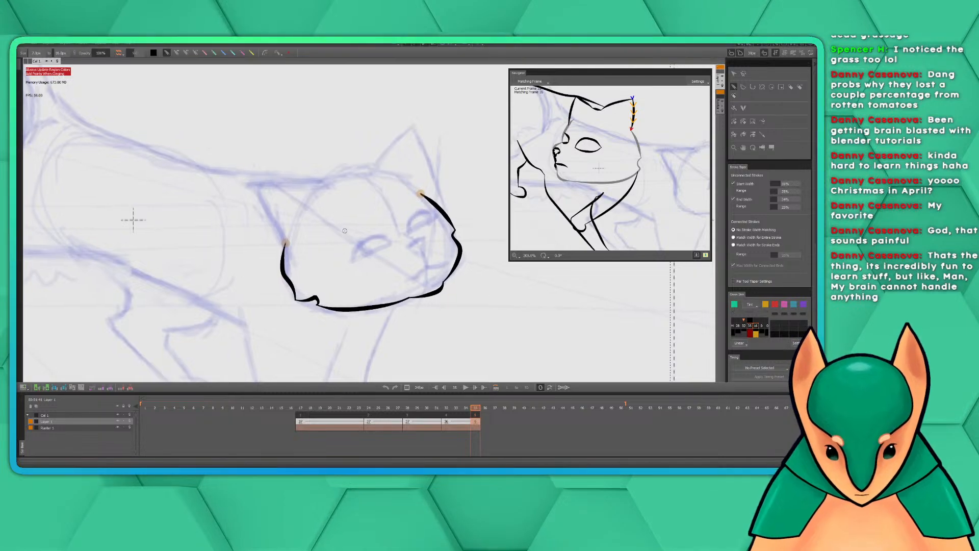
pyautogui.scroll(-3, 347, 235)
pyautogui.scroll(3, 347, 236)
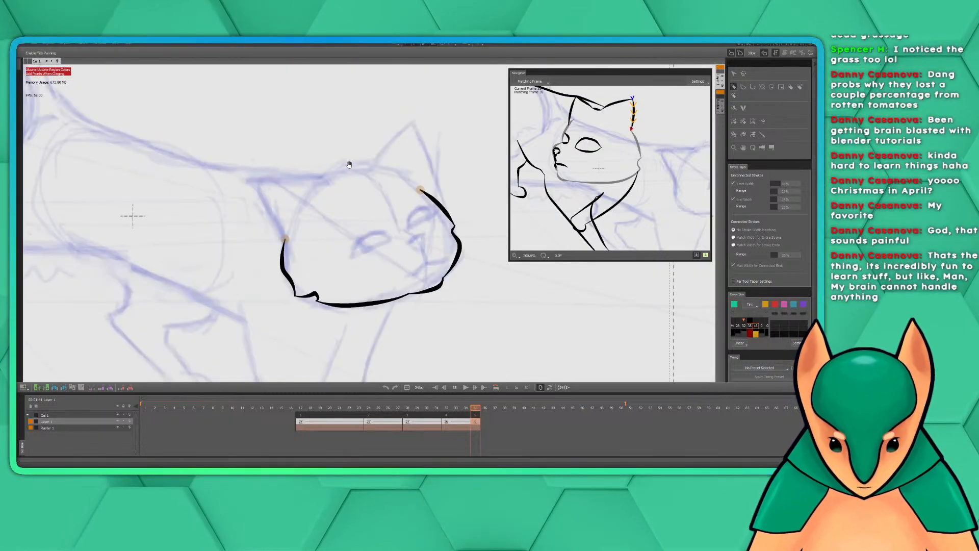
pyautogui.moveTo(334, 170); pyautogui.dragTo(314, 208)
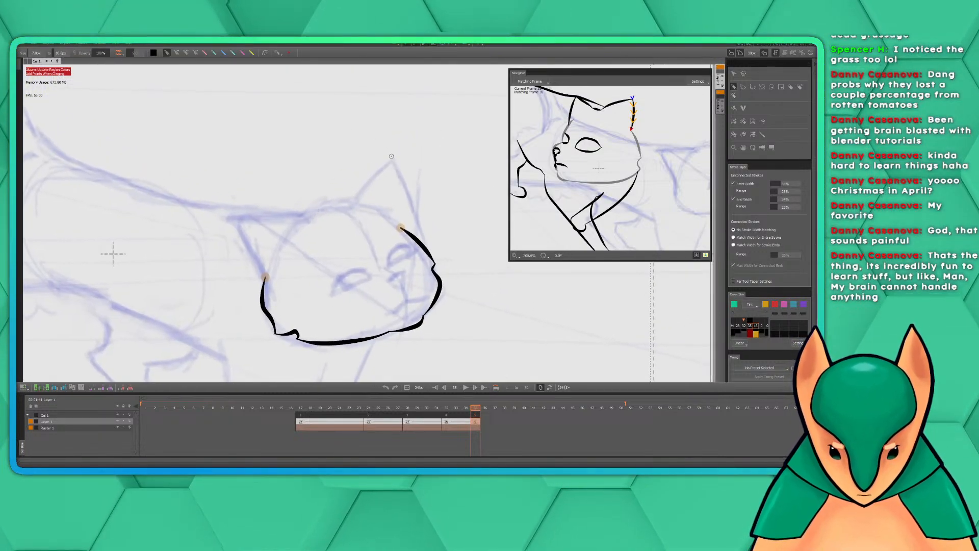
pyautogui.moveTo(392, 160); pyautogui.dragTo(420, 240)
pyautogui.hotkey('ctrl', 'z')
pyautogui.moveTo(393, 160); pyautogui.dragTo(422, 238)
pyautogui.hotkey('ctrl', 'z')
pyautogui.moveTo(393, 161); pyautogui.dragTo(424, 247)
pyautogui.moveTo(389, 217); pyautogui.dragTo(419, 208)
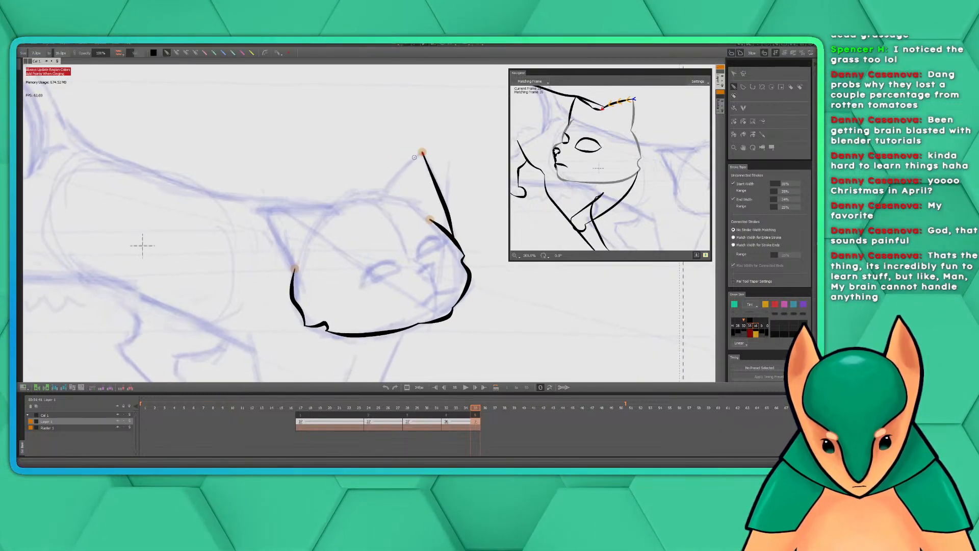
pyautogui.moveTo(423, 152); pyautogui.dragTo(384, 200)
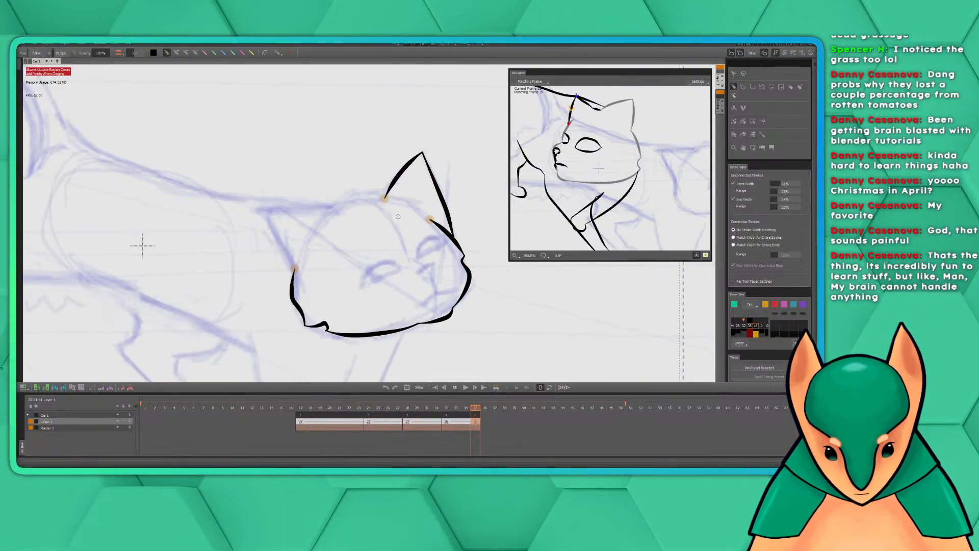
# Ink both edges of the near ear, from its pointed tip down to the cheek outline and across to the head top
pyautogui.moveTo(391, 245); pyautogui.dragTo(420, 249)
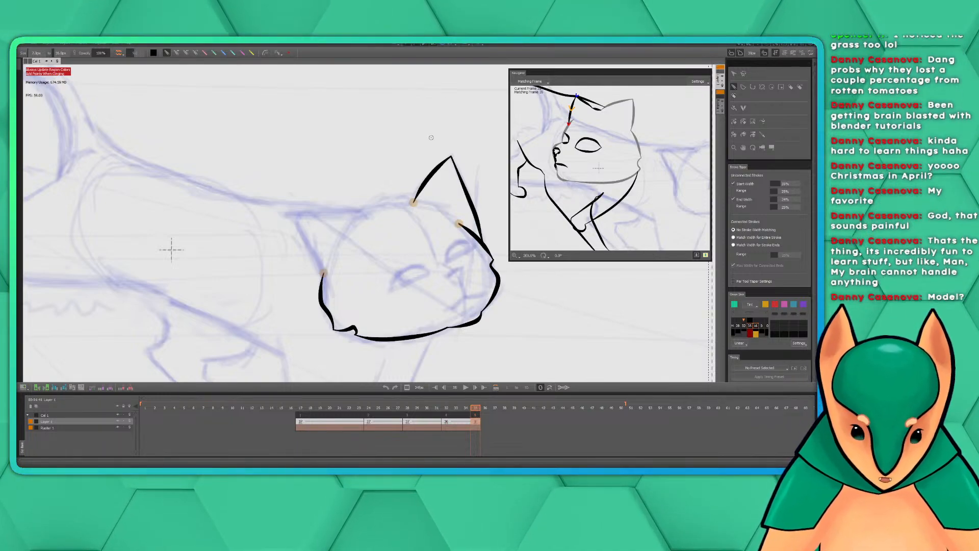
pyautogui.moveTo(378, 173); pyautogui.dragTo(431, 189)
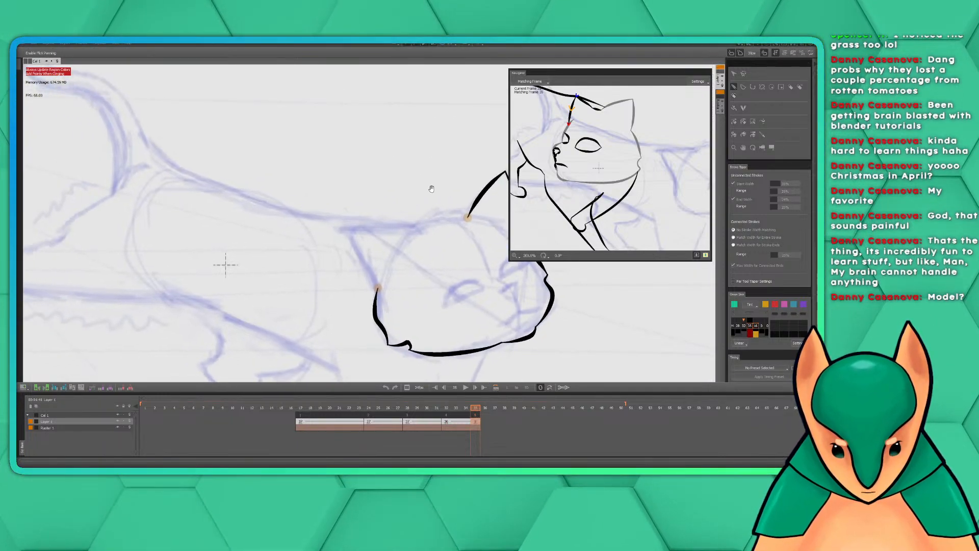
pyautogui.moveTo(407, 225); pyautogui.dragTo(377, 192)
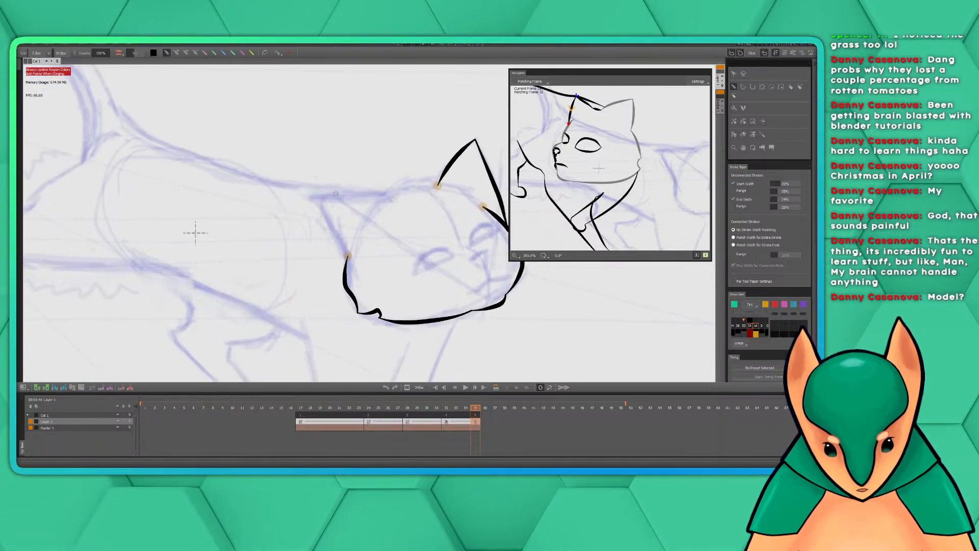
pyautogui.moveTo(312, 201); pyautogui.dragTo(349, 256)
pyautogui.moveTo(390, 216)
pyautogui.mouseDown()
pyautogui.moveTo(375, 232)
pyautogui.moveTo(332, 212)
pyautogui.moveTo(293, 218)
pyautogui.mouseUp()
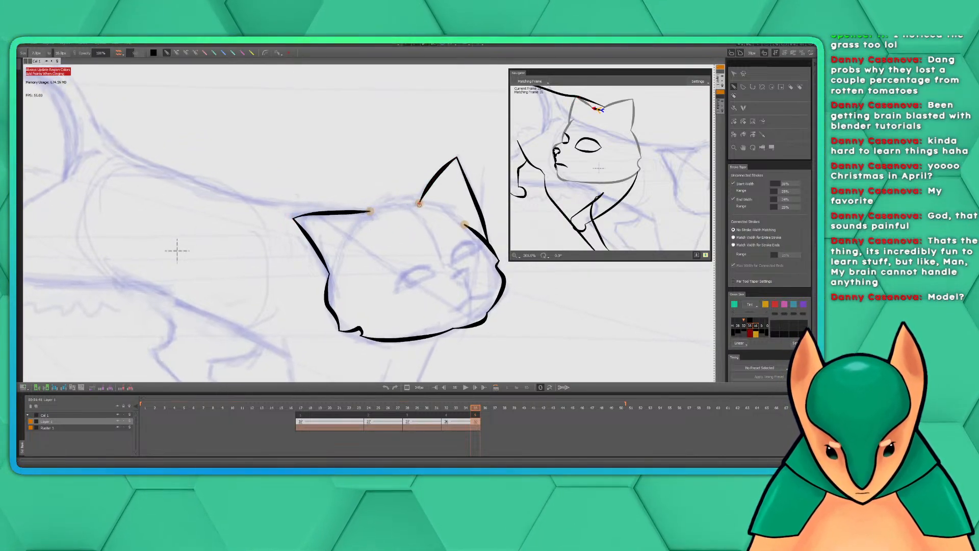
# Ink the curved top of the head between the two ears, replacing the first attempts
pyautogui.moveTo(418, 202); pyautogui.dragTo(366, 211)
pyautogui.hotkey('ctrl', 'z')
pyautogui.hotkey('ctrl', 'z')
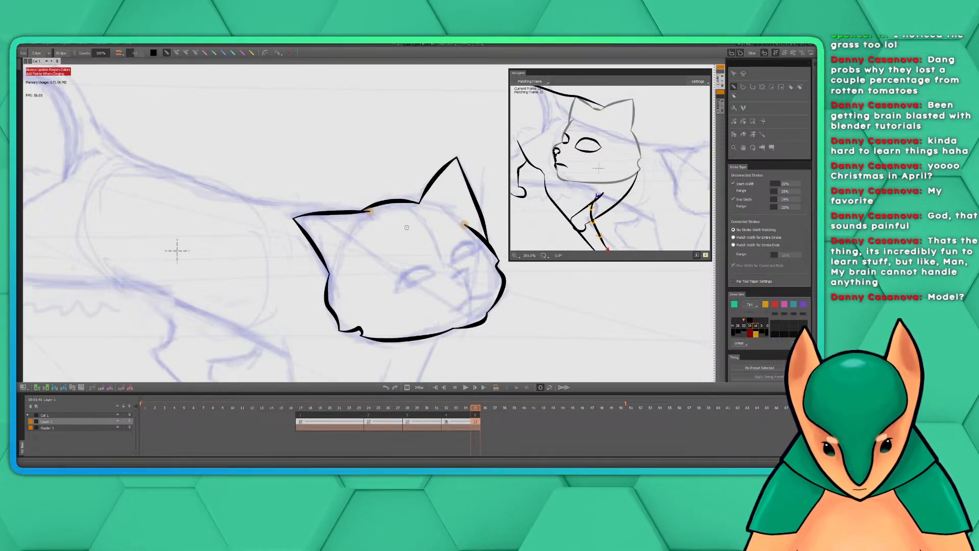
# Examine the inked head and the sketched front legs, along with the corresponding front legs in the matching frame
pyautogui.moveTo(402, 182); pyautogui.dragTo(389, 186)
pyautogui.scroll(-2, 383, 195)
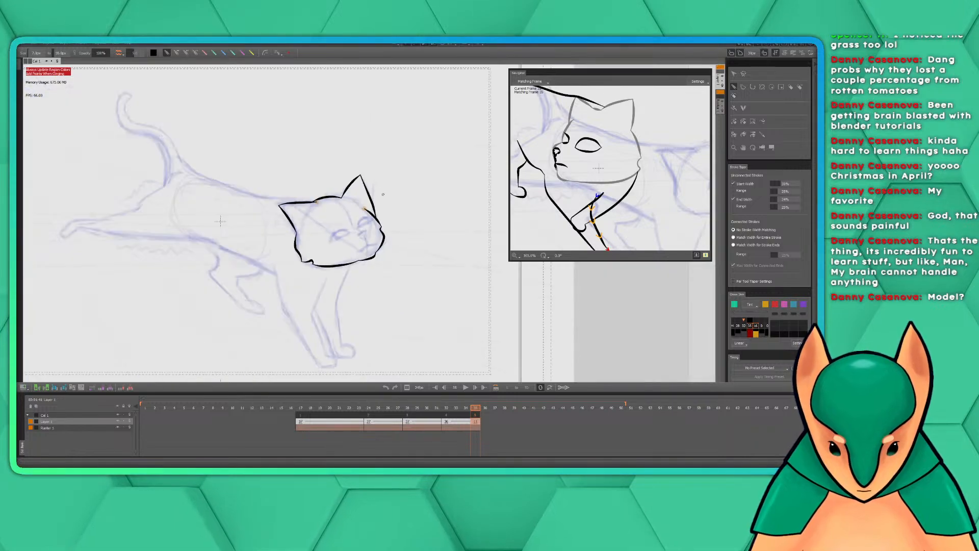
pyautogui.scroll(2, 414, 259)
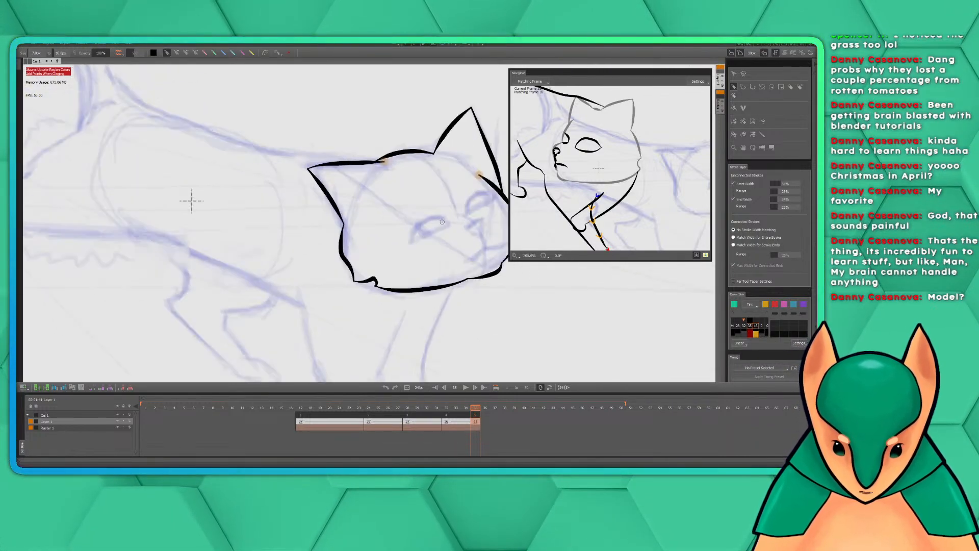
pyautogui.moveTo(434, 266); pyautogui.dragTo(393, 158)
pyautogui.scroll(-2, 400, 178)
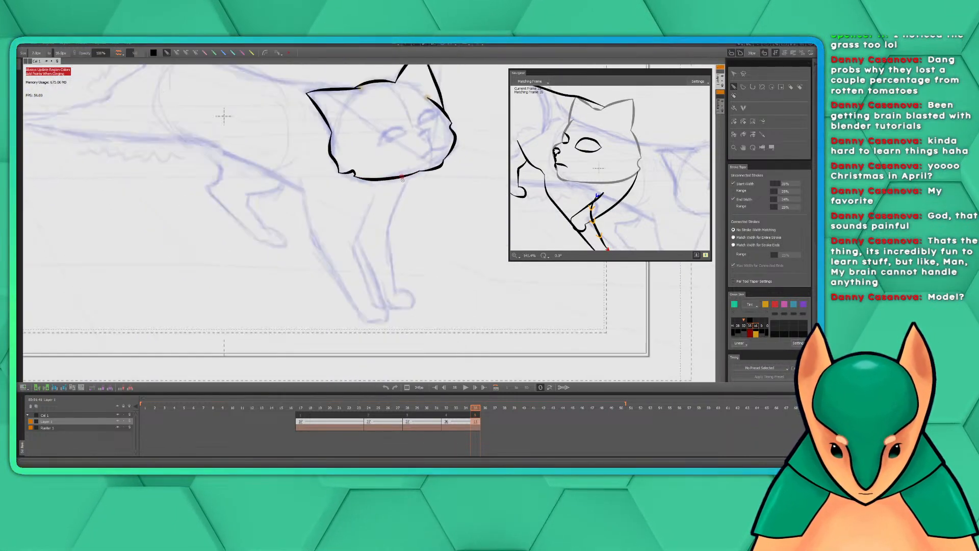
pyautogui.moveTo(431, 258); pyautogui.dragTo(380, 232)
pyautogui.scroll(1, 428, 237)
pyautogui.moveTo(645, 210); pyautogui.dragTo(638, 153)
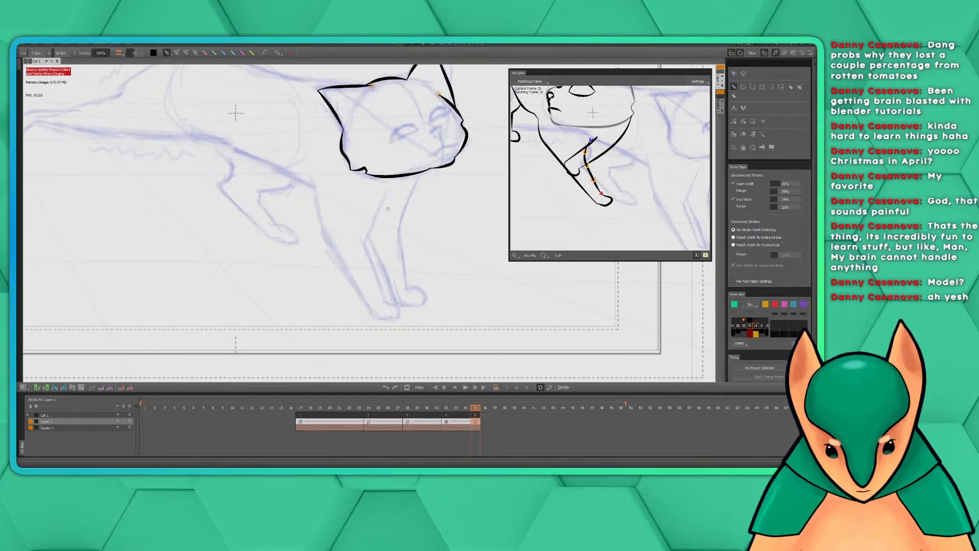
pyautogui.moveTo(385, 194)
pyautogui.mouseDown()
pyautogui.moveTo(364, 242)
pyautogui.moveTo(389, 304)
pyautogui.mouseUp()
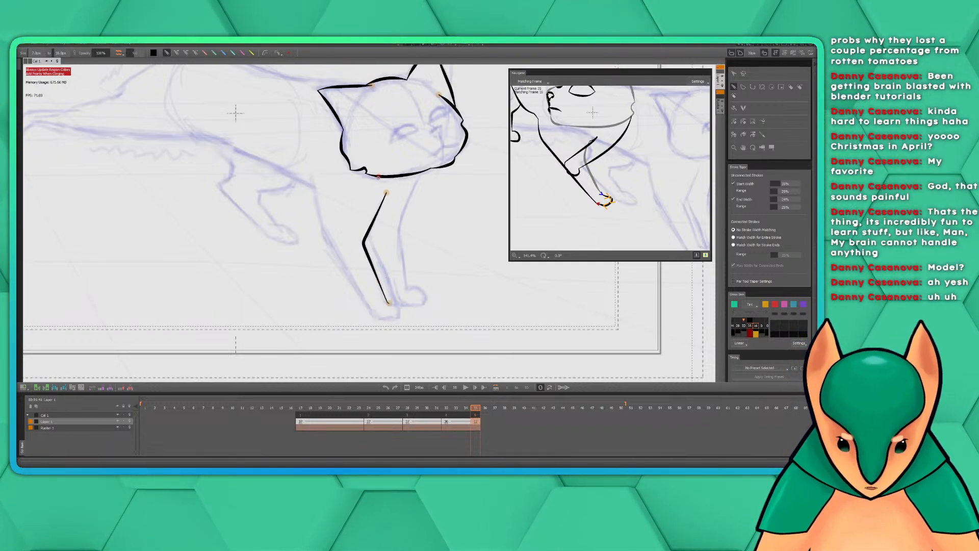
pyautogui.scroll(-1, 380, 282)
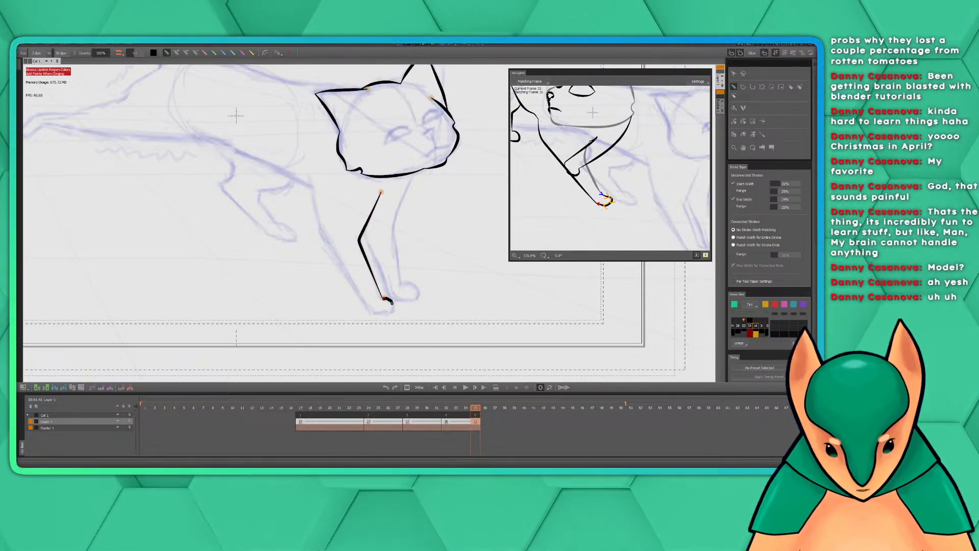
pyautogui.moveTo(392, 311); pyautogui.dragTo(366, 320)
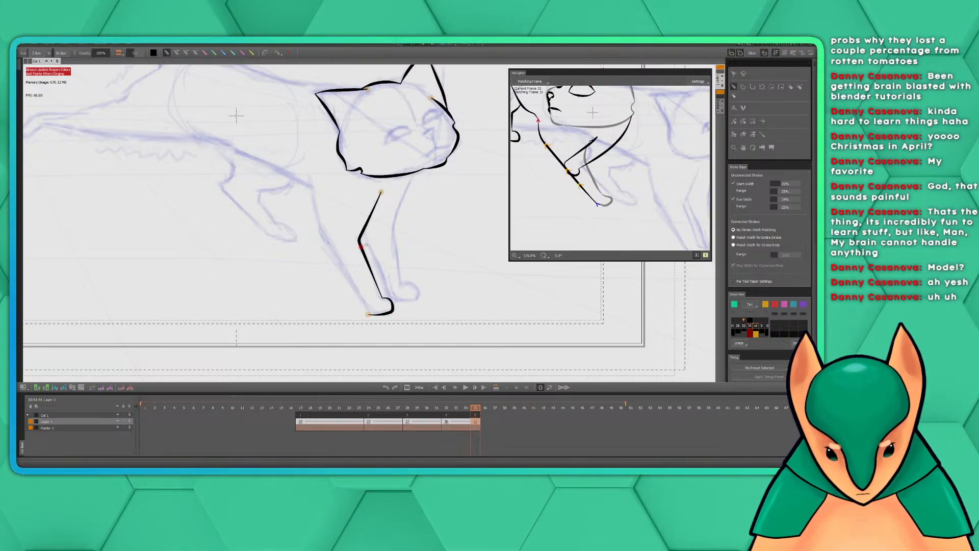
pyautogui.moveTo(330, 196); pyautogui.dragTo(362, 209)
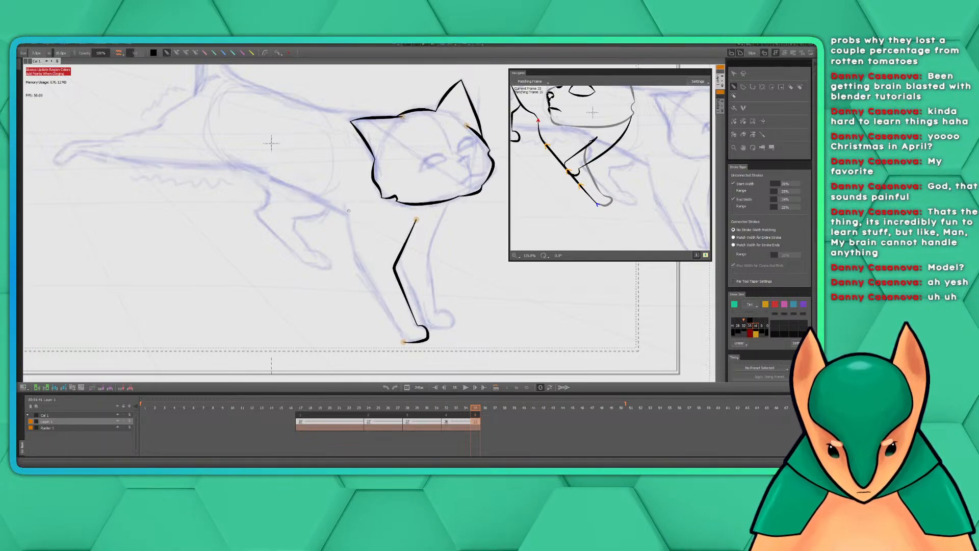
pyautogui.moveTo(344, 205)
pyautogui.mouseDown()
pyautogui.moveTo(354, 256)
pyautogui.moveTo(404, 343)
pyautogui.mouseUp()
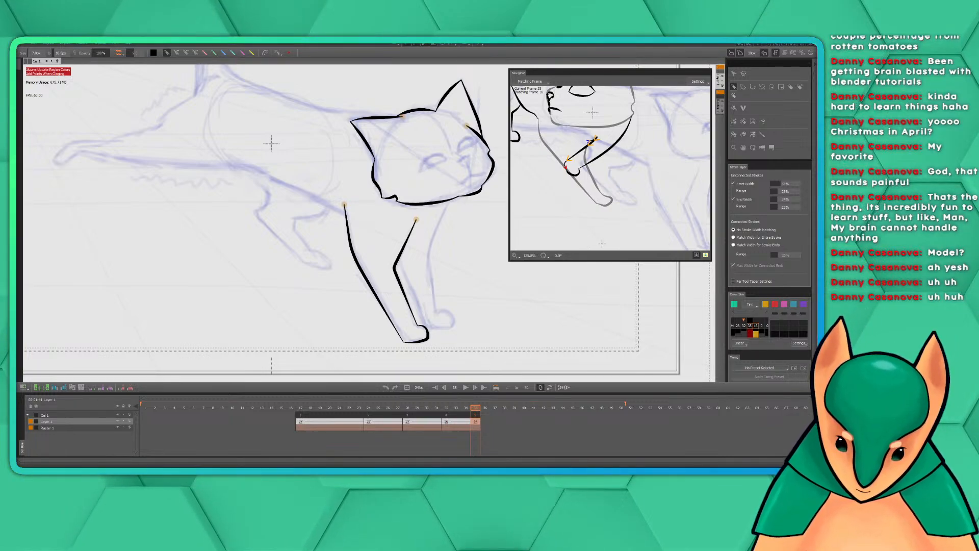
pyautogui.hotkey('ctrl', 'z')
pyautogui.hotkey('ctrl', 'z')
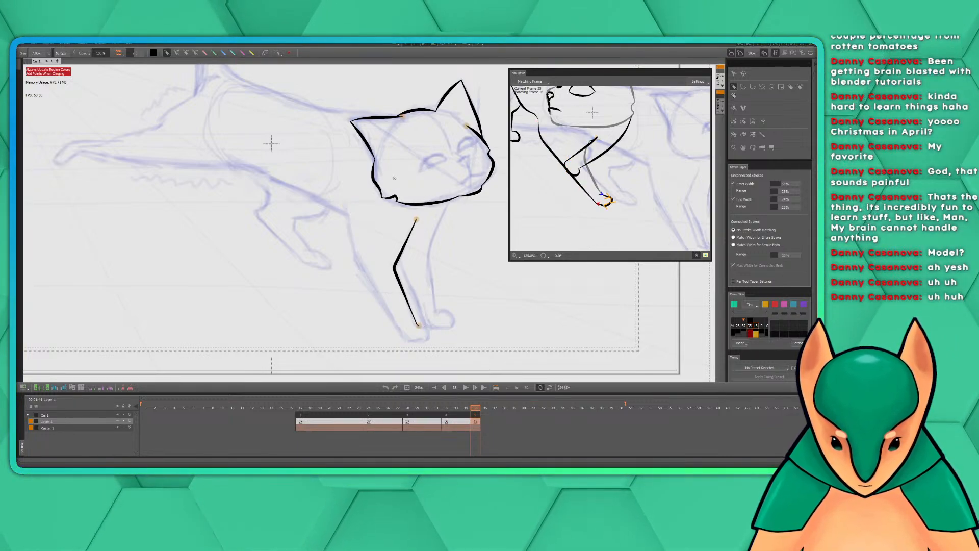
pyautogui.hotkey('ctrl', 'z')
# Ink the near front leg over the sketch: its bent front edge, the rounded paw, and the back edge up to the belly
pyautogui.moveTo(440, 224); pyautogui.dragTo(404, 228)
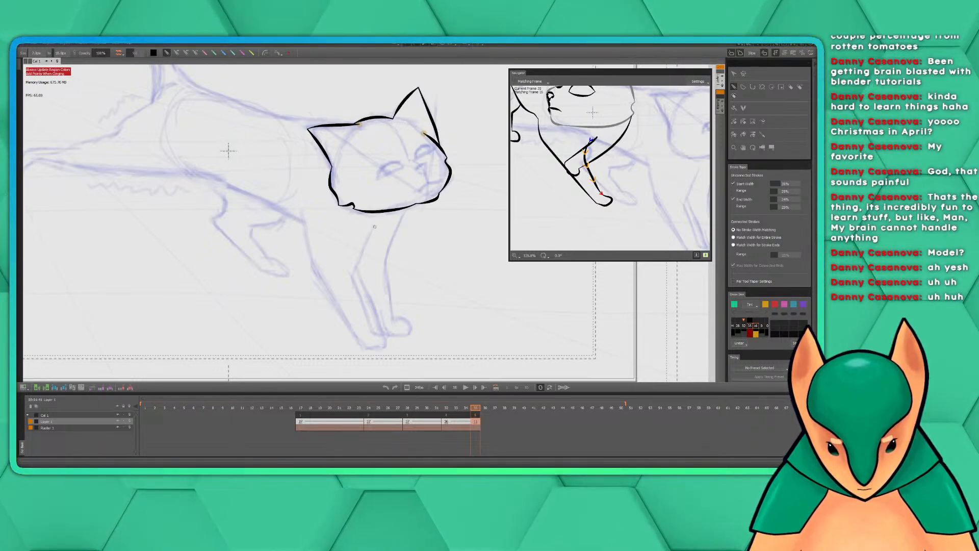
pyautogui.moveTo(374, 228); pyautogui.dragTo(375, 332)
pyautogui.moveTo(392, 266)
pyautogui.mouseDown()
pyautogui.moveTo(376, 243)
pyautogui.moveTo(378, 225)
pyautogui.mouseUp()
pyautogui.moveTo(360, 292); pyautogui.dragTo(345, 308)
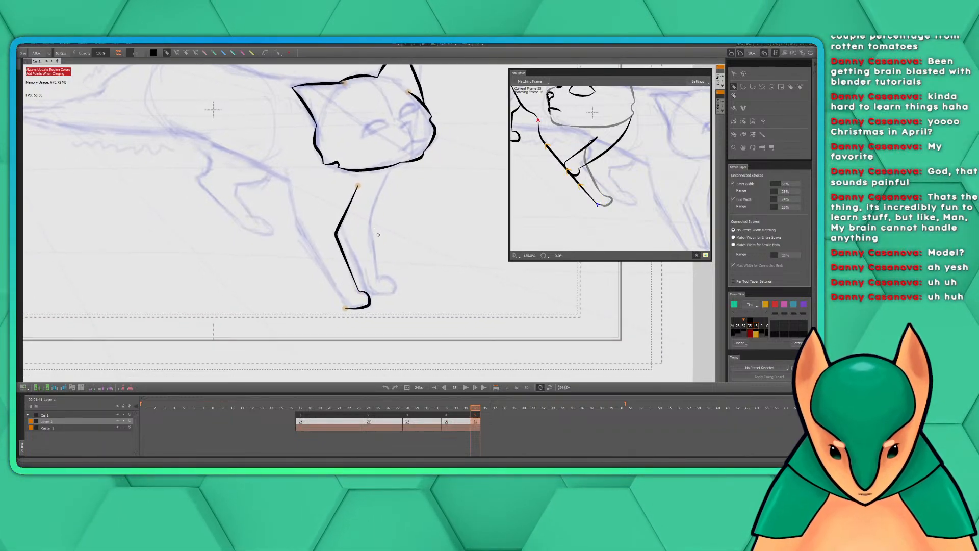
pyautogui.moveTo(379, 234); pyautogui.dragTo(392, 245)
pyautogui.moveTo(358, 319); pyautogui.dragTo(299, 181)
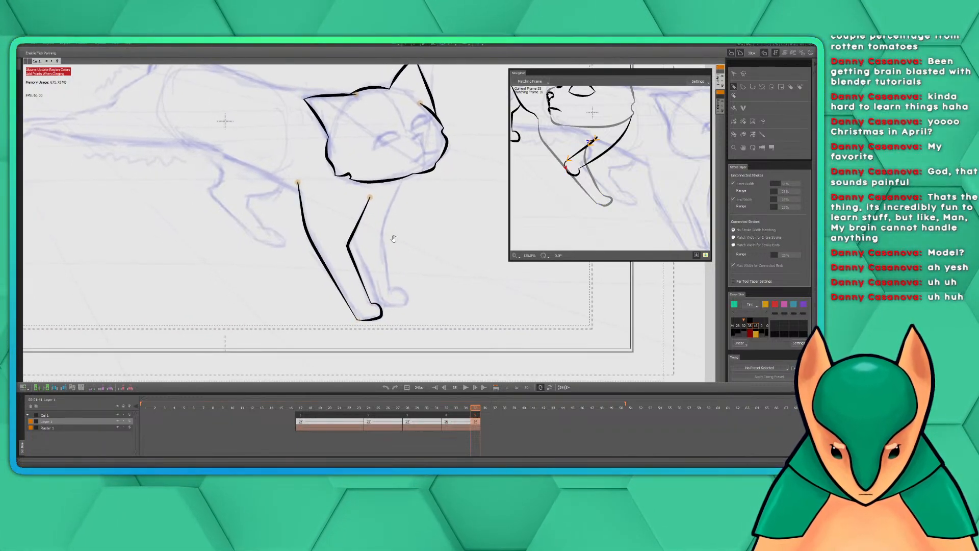
pyautogui.moveTo(394, 237); pyautogui.dragTo(430, 264)
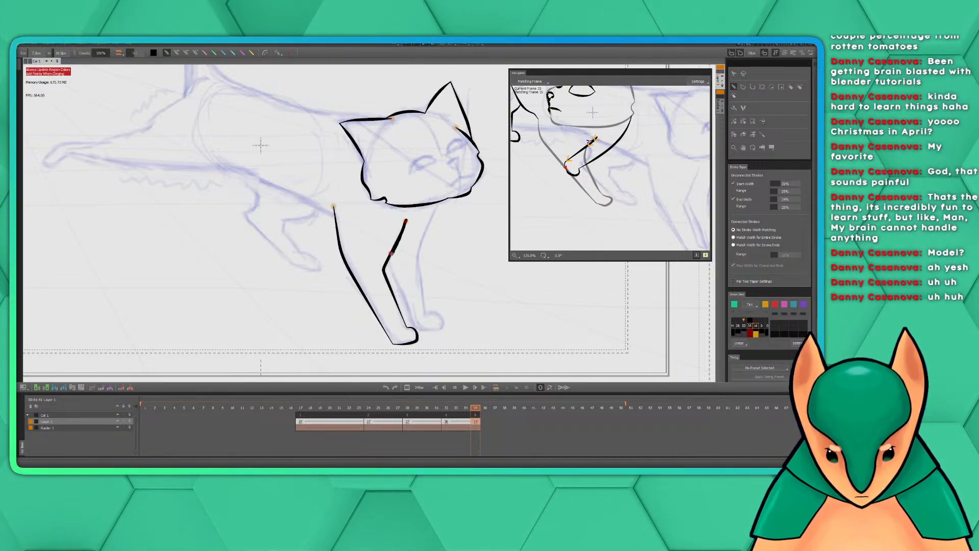
pyautogui.moveTo(390, 255); pyautogui.dragTo(412, 318)
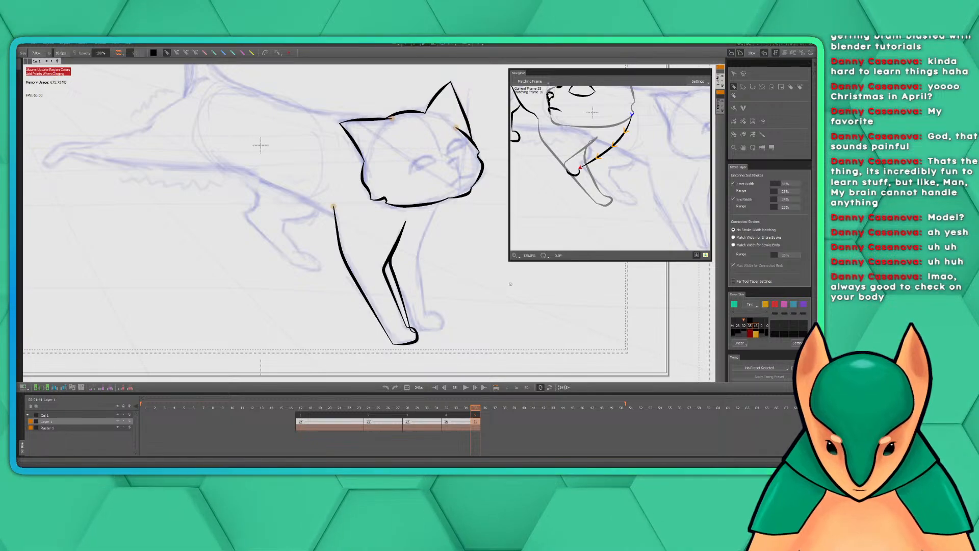
pyautogui.hotkey('ctrl', 'z')
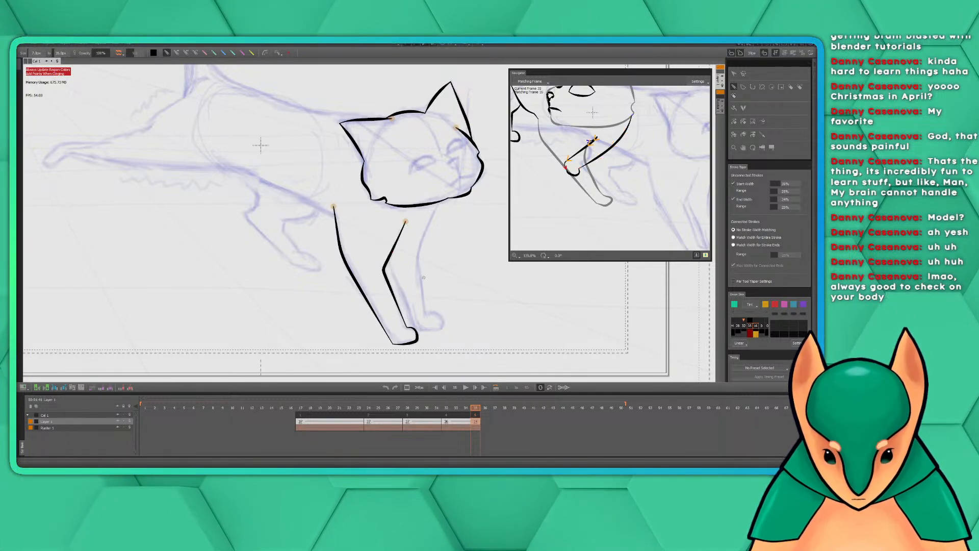
# Ink the far front leg's inner edge from the top of the near leg's front edge down along the paw's underside
pyautogui.scroll(6, 423, 277)
pyautogui.press('space')
pyautogui.moveTo(527, 330); pyautogui.dragTo(340, 162)
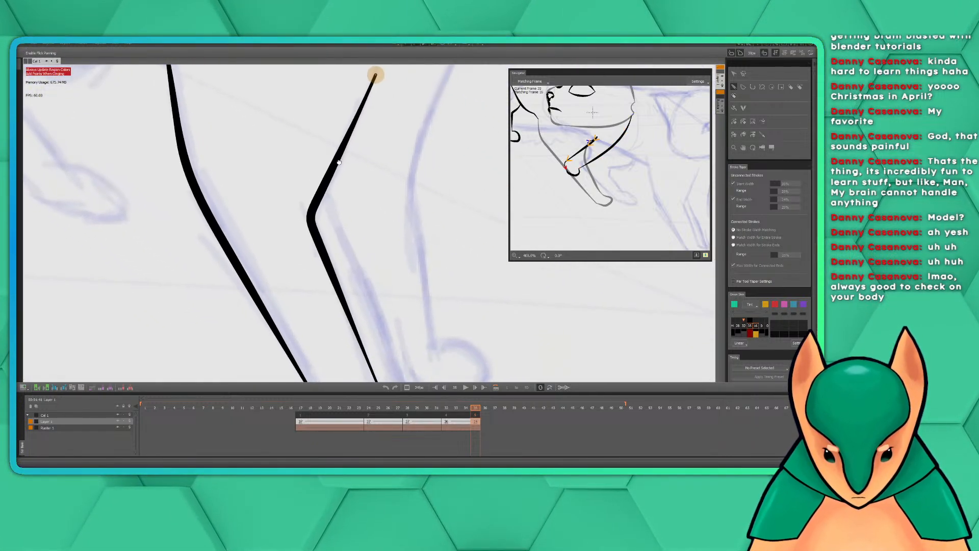
pyautogui.moveTo(422, 240)
pyautogui.mouseDown()
pyautogui.moveTo(413, 205)
pyautogui.moveTo(430, 261)
pyautogui.moveTo(420, 221)
pyautogui.moveTo(427, 244)
pyautogui.mouseUp()
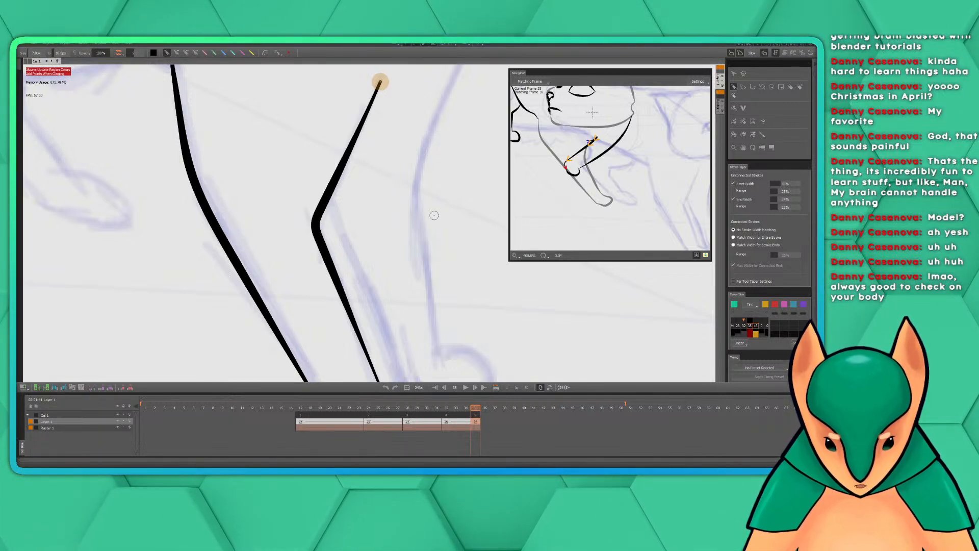
pyautogui.moveTo(439, 303)
pyautogui.mouseDown()
pyautogui.moveTo(416, 163)
pyautogui.moveTo(439, 230)
pyautogui.moveTo(516, 283)
pyautogui.moveTo(473, 305)
pyautogui.moveTo(441, 242)
pyautogui.moveTo(464, 297)
pyautogui.moveTo(449, 280)
pyautogui.moveTo(439, 205)
pyautogui.moveTo(440, 241)
pyautogui.mouseUp()
pyautogui.scroll(-1, 444, 230)
pyautogui.moveTo(423, 174); pyautogui.dragTo(463, 266)
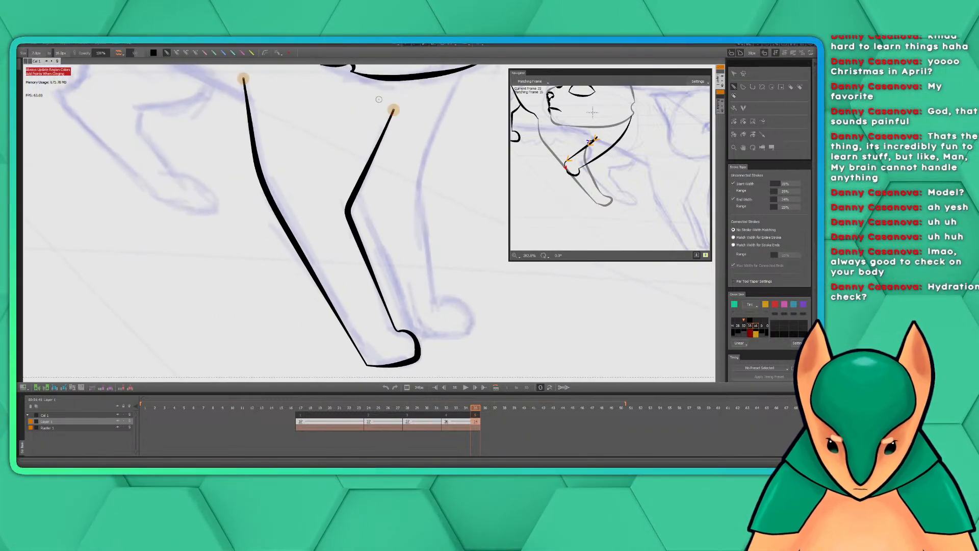
pyautogui.moveTo(393, 111)
pyautogui.mouseDown()
pyautogui.moveTo(364, 179)
pyautogui.moveTo(367, 213)
pyautogui.moveTo(413, 333)
pyautogui.moveTo(455, 337)
pyautogui.mouseUp()
pyautogui.hotkey('ctrl', 'z')
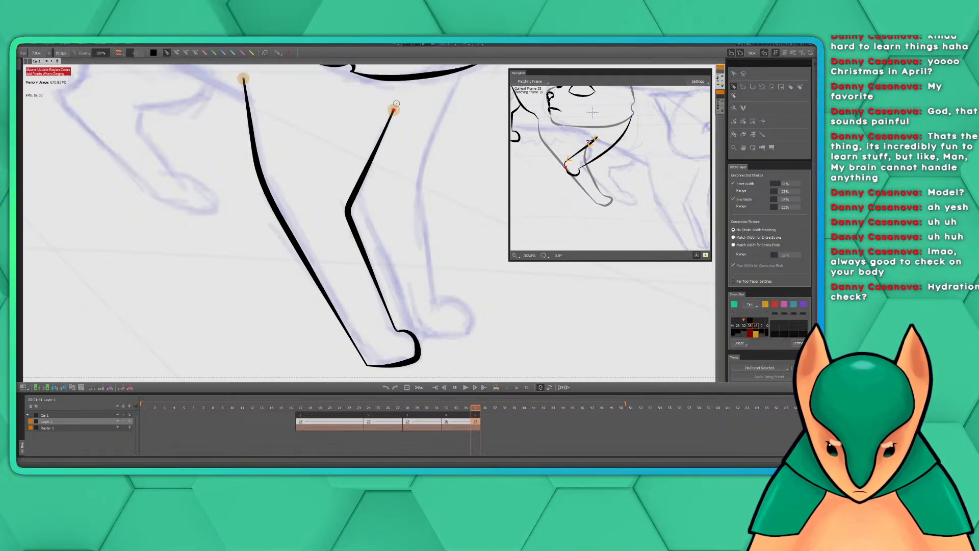
pyautogui.moveTo(394, 110)
pyautogui.mouseDown()
pyautogui.moveTo(360, 189)
pyautogui.moveTo(410, 330)
pyautogui.moveTo(451, 332)
pyautogui.mouseUp()
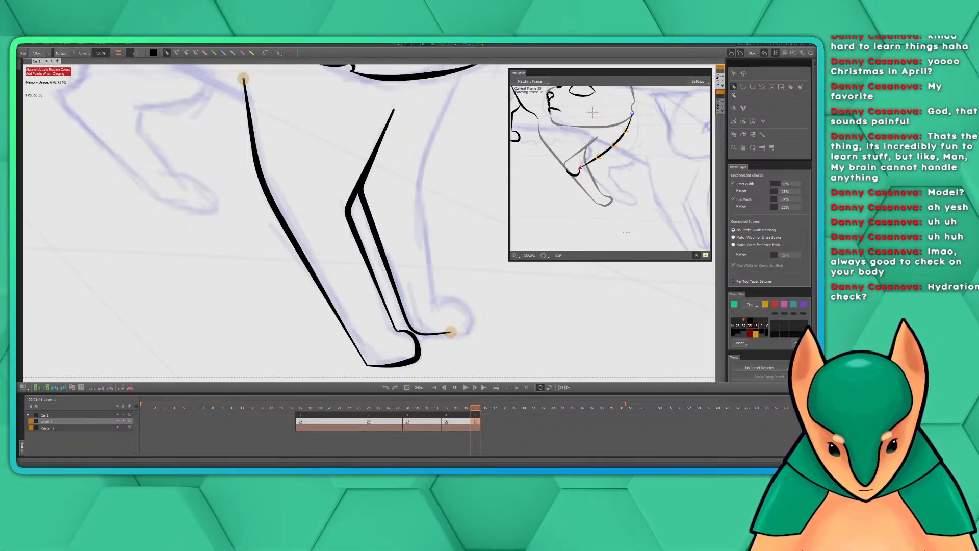
# Ink the far front leg's outer edge from the chin line down around the paw to its underside, replacing the first attempt
pyautogui.moveTo(483, 209)
pyautogui.mouseDown()
pyautogui.moveTo(450, 238)
pyautogui.moveTo(441, 213)
pyautogui.moveTo(434, 220)
pyautogui.mouseUp()
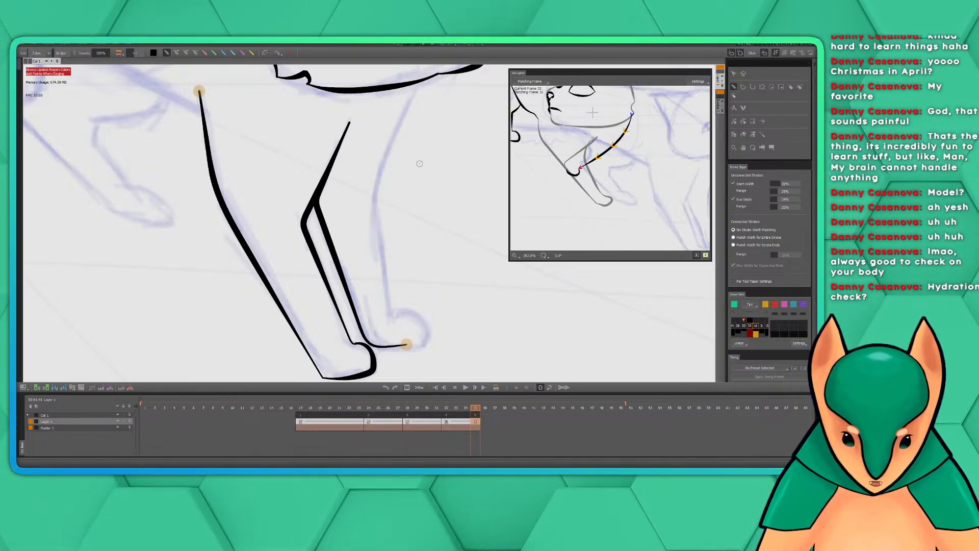
pyautogui.moveTo(437, 177)
pyautogui.mouseDown()
pyautogui.moveTo(418, 190)
pyautogui.moveTo(414, 168)
pyautogui.mouseUp()
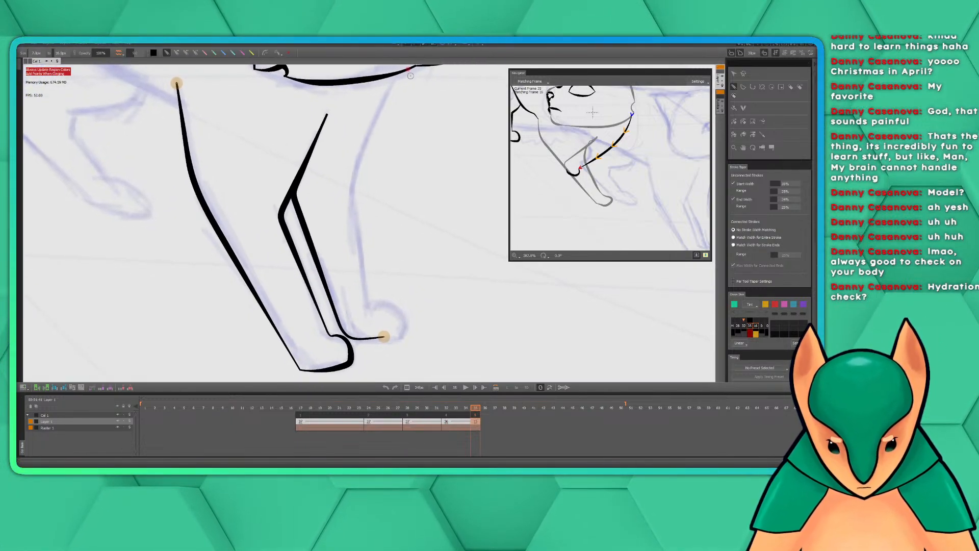
pyautogui.moveTo(421, 122); pyautogui.dragTo(417, 136)
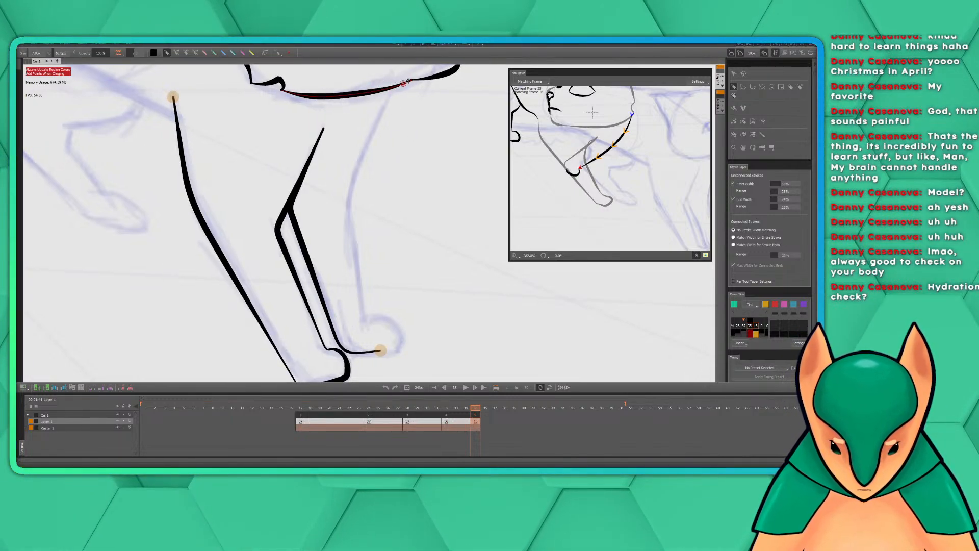
pyautogui.moveTo(403, 83)
pyautogui.mouseDown()
pyautogui.moveTo(375, 234)
pyautogui.moveTo(375, 98)
pyautogui.moveTo(352, 121)
pyautogui.moveTo(319, 209)
pyautogui.moveTo(330, 317)
pyautogui.moveTo(351, 320)
pyautogui.moveTo(370, 349)
pyautogui.moveTo(351, 352)
pyautogui.mouseUp()
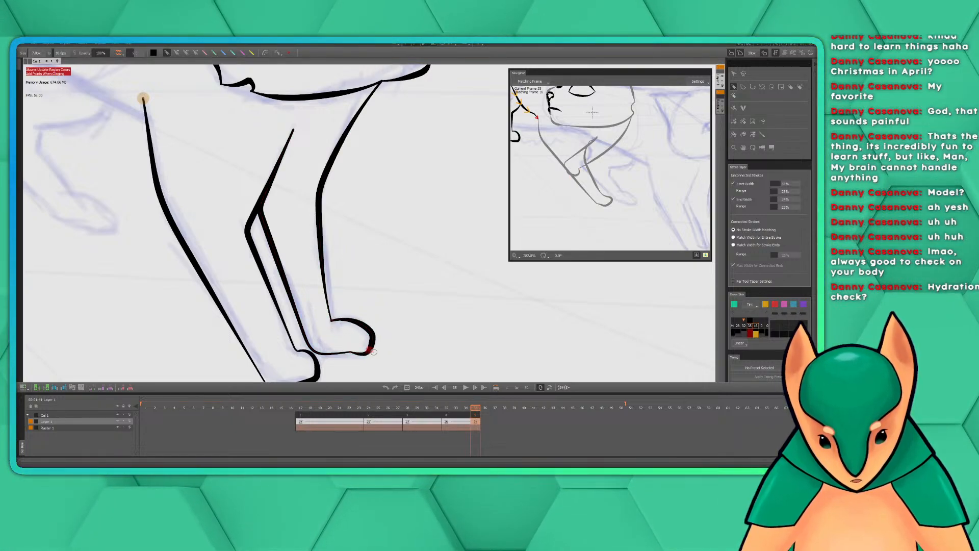
pyautogui.hotkey('ctrl', 'z')
pyautogui.hotkey('ctrl', 'z')
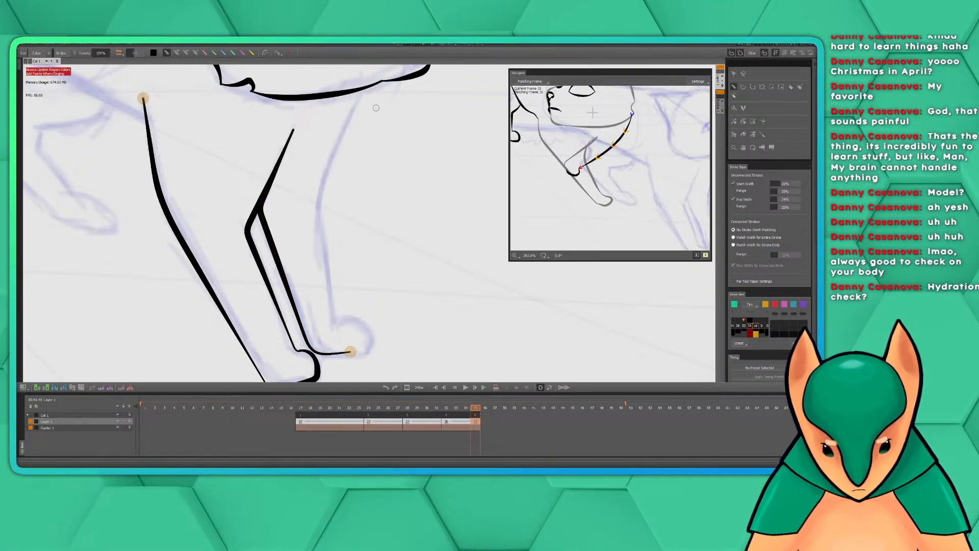
pyautogui.moveTo(368, 88)
pyautogui.mouseDown()
pyautogui.moveTo(321, 201)
pyautogui.moveTo(338, 323)
pyautogui.moveTo(371, 330)
pyautogui.moveTo(378, 352)
pyautogui.moveTo(345, 354)
pyautogui.moveTo(353, 321)
pyautogui.moveTo(373, 339)
pyautogui.moveTo(342, 354)
pyautogui.mouseUp()
pyautogui.hotkey('ctrl', 'z')
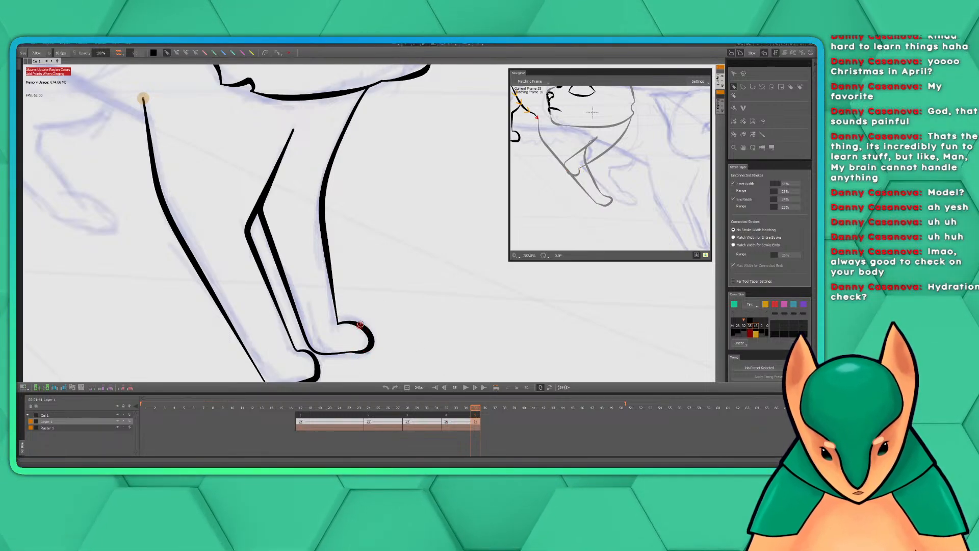
# Ink the belly line from the sketched hind thigh to the top of the near front leg's back edge
pyautogui.moveTo(357, 225)
pyautogui.mouseDown()
pyautogui.moveTo(378, 230)
pyautogui.moveTo(376, 220)
pyautogui.mouseUp()
pyautogui.scroll(-3, 383, 231)
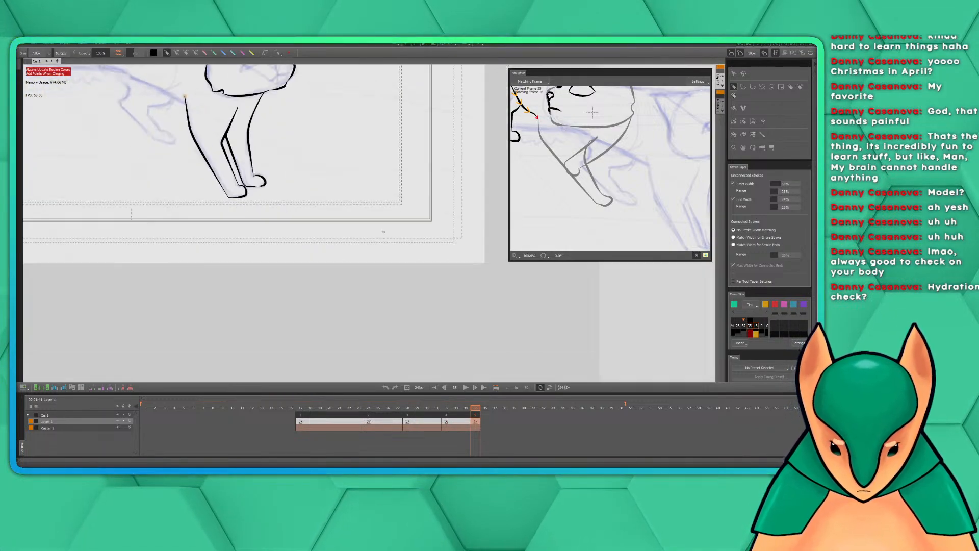
pyautogui.moveTo(335, 137); pyautogui.dragTo(521, 295)
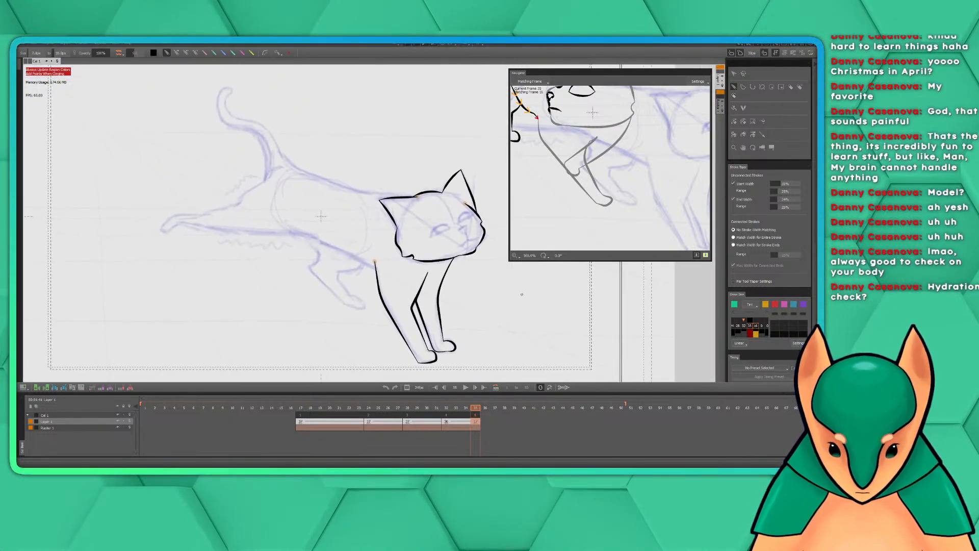
pyautogui.scroll(2, 522, 294)
pyautogui.moveTo(357, 204); pyautogui.dragTo(445, 258)
pyautogui.moveTo(563, 127); pyautogui.dragTo(643, 196)
pyautogui.moveTo(326, 253); pyautogui.dragTo(375, 248)
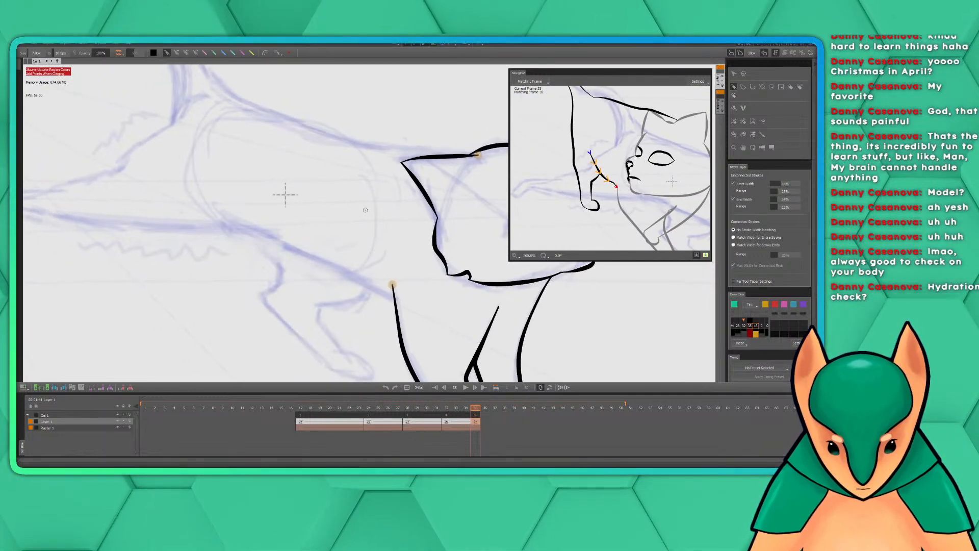
pyautogui.moveTo(309, 214); pyautogui.dragTo(295, 205)
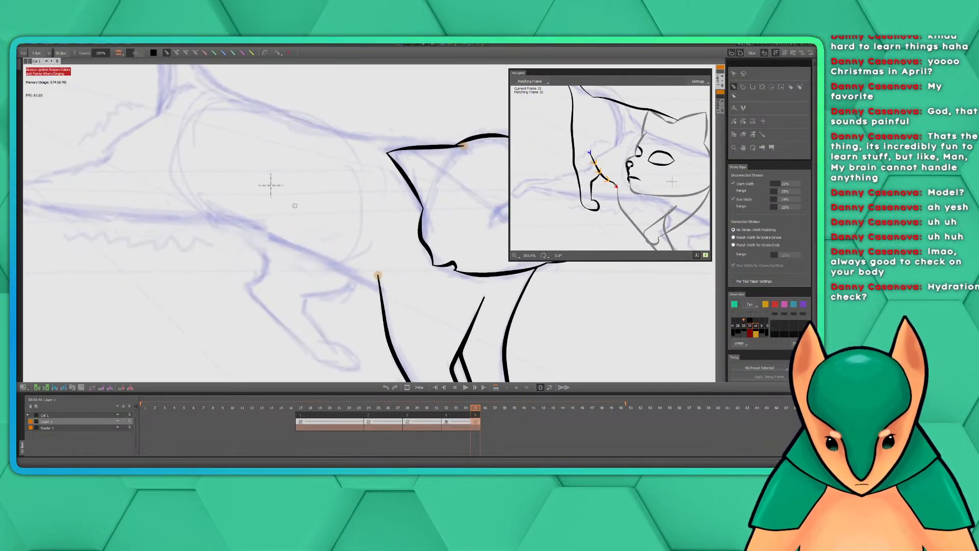
pyautogui.moveTo(211, 206); pyautogui.dragTo(371, 276)
pyautogui.hotkey('ctrl', 'z')
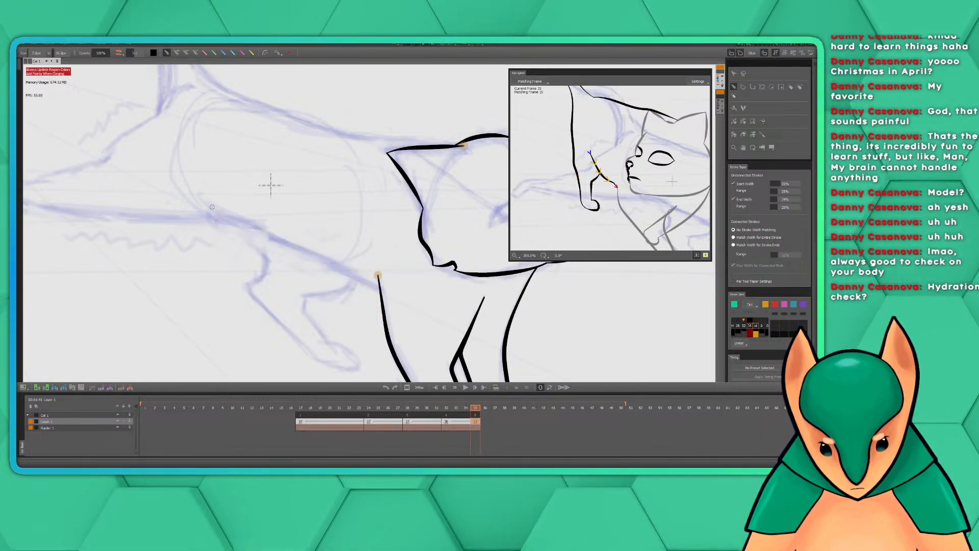
pyautogui.moveTo(201, 200)
pyautogui.mouseDown()
pyautogui.moveTo(380, 289)
pyautogui.moveTo(488, 274)
pyautogui.moveTo(522, 329)
pyautogui.mouseUp()
# Ink the upper edge of the outstretched hind leg from the tail base to the paw as one stroke, replacing the shorter attempts
pyautogui.moveTo(432, 242); pyautogui.dragTo(471, 274)
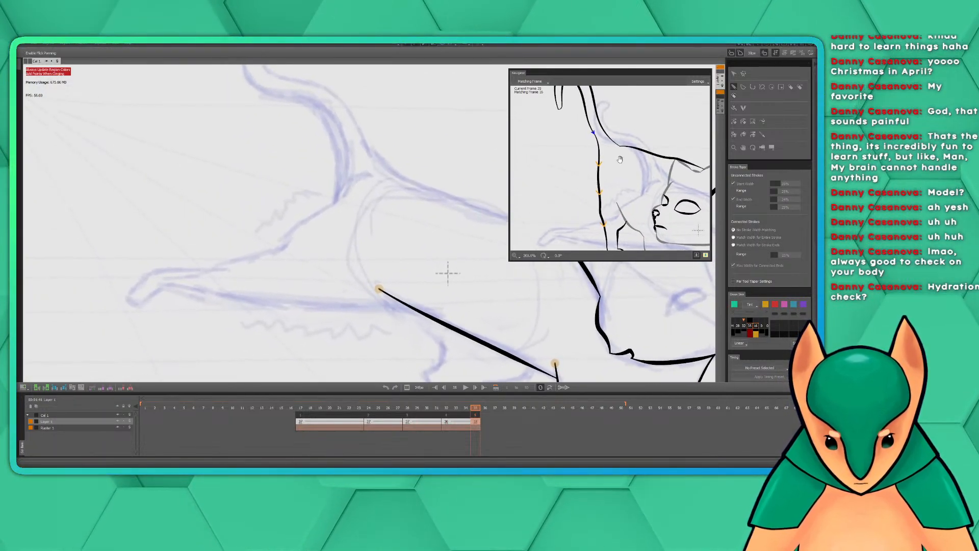
pyautogui.moveTo(300, 191); pyautogui.dragTo(326, 191)
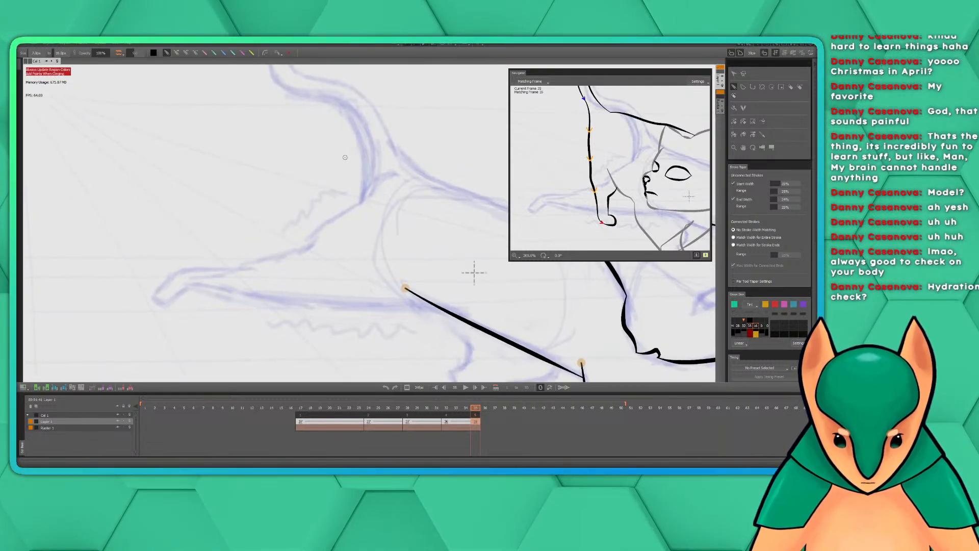
pyautogui.moveTo(354, 127)
pyautogui.mouseDown()
pyautogui.moveTo(361, 199)
pyautogui.moveTo(309, 245)
pyautogui.mouseUp()
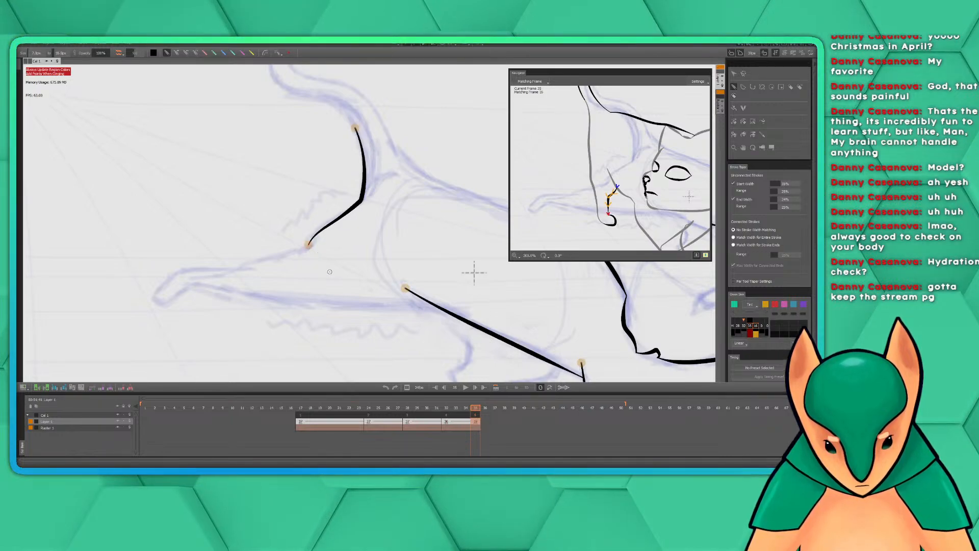
pyautogui.hotkey('ctrl', 'z')
pyautogui.moveTo(356, 128)
pyautogui.mouseDown()
pyautogui.moveTo(362, 191)
pyautogui.moveTo(309, 243)
pyautogui.mouseUp()
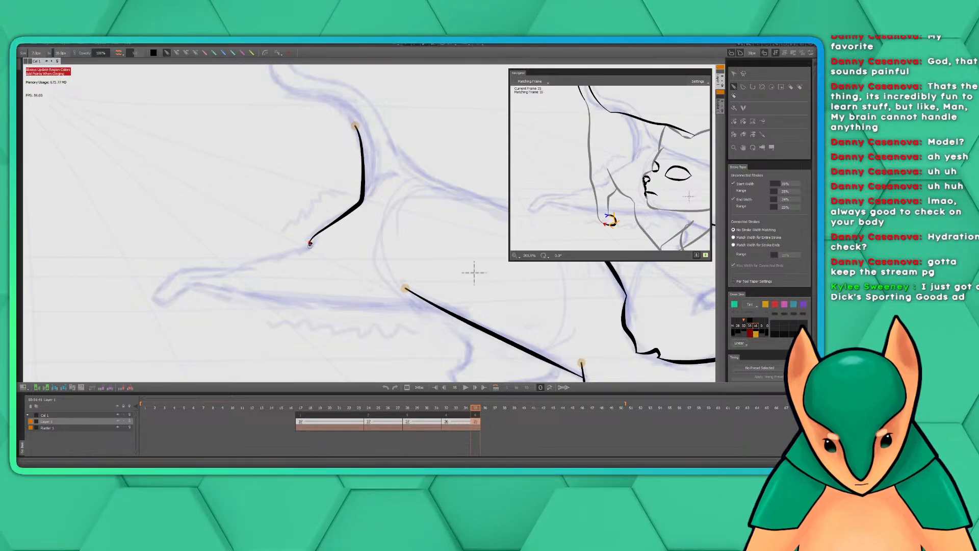
pyautogui.hotkey('ctrl', 'z')
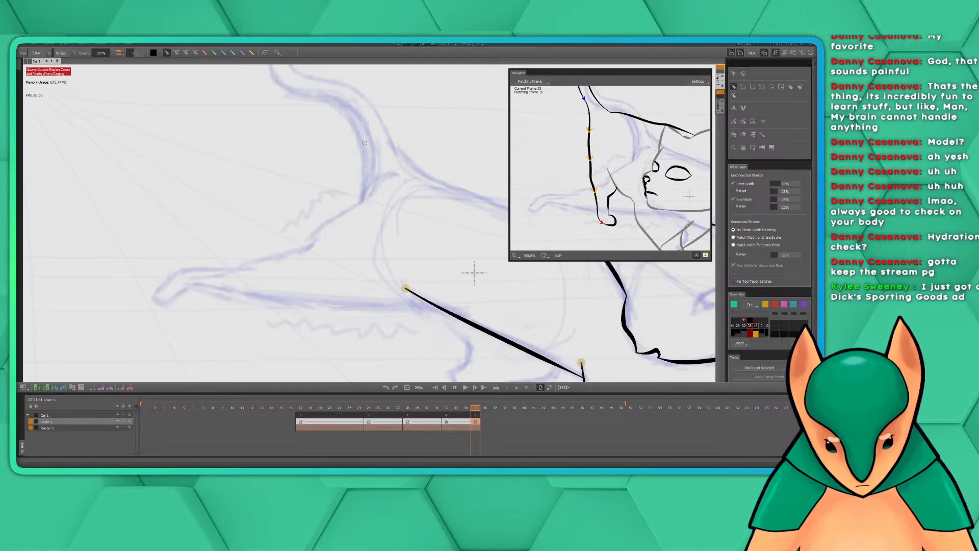
pyautogui.moveTo(362, 145)
pyautogui.mouseDown()
pyautogui.moveTo(368, 161)
pyautogui.moveTo(259, 262)
pyautogui.moveTo(171, 276)
pyautogui.mouseUp()
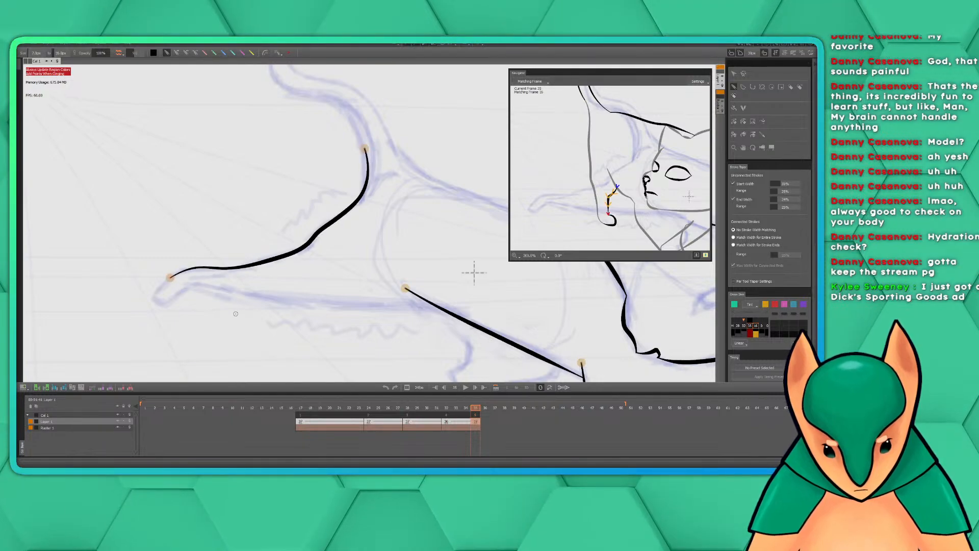
pyautogui.moveTo(321, 304); pyautogui.dragTo(314, 259)
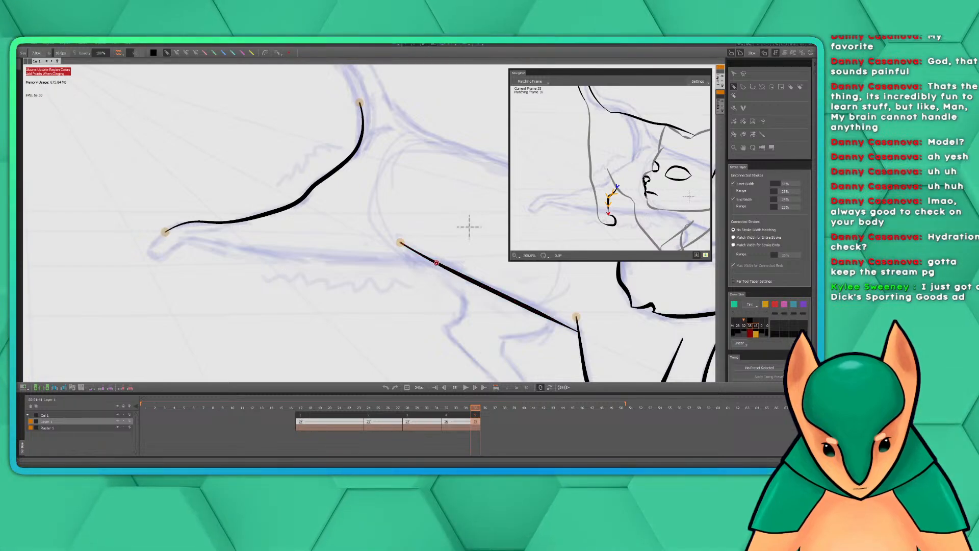
# Ink the lower edge of the outstretched hind leg from the belly line back to the paw as one stroke
pyautogui.moveTo(436, 262); pyautogui.dragTo(179, 245)
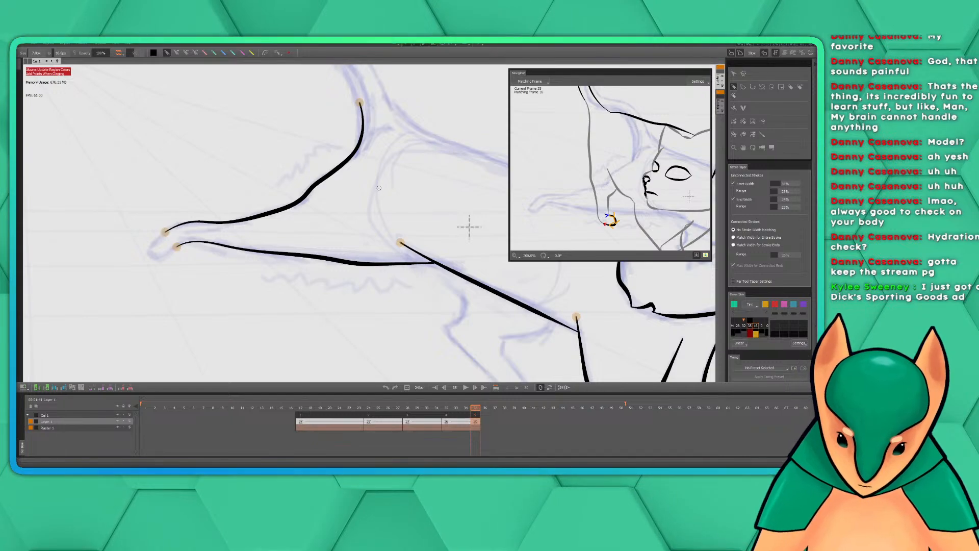
pyautogui.moveTo(358, 174)
pyautogui.mouseDown()
pyautogui.moveTo(403, 192)
pyautogui.moveTo(471, 189)
pyautogui.mouseUp()
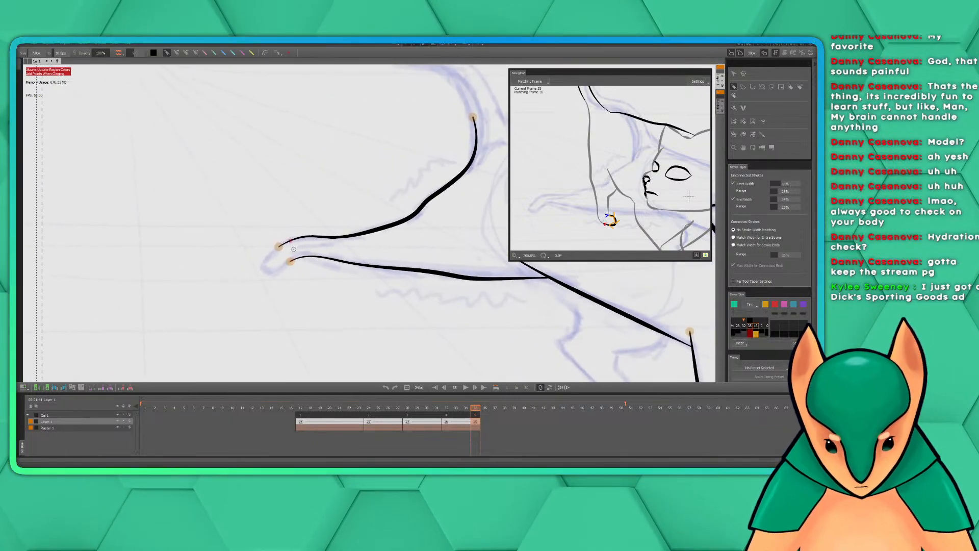
pyautogui.moveTo(445, 241); pyautogui.dragTo(282, 225)
# Examine the inked front legs and the joint between the belly line and the near front leg against the sketch
pyautogui.scroll(-2, 402, 258)
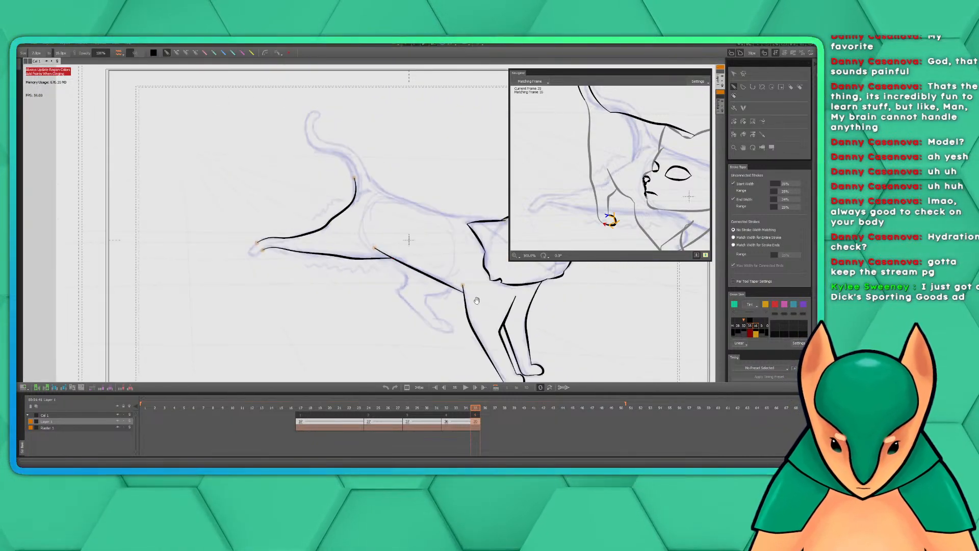
pyautogui.moveTo(477, 300)
pyautogui.mouseDown()
pyautogui.moveTo(342, 225)
pyautogui.moveTo(329, 229)
pyautogui.mouseUp()
pyautogui.scroll(2, 337, 227)
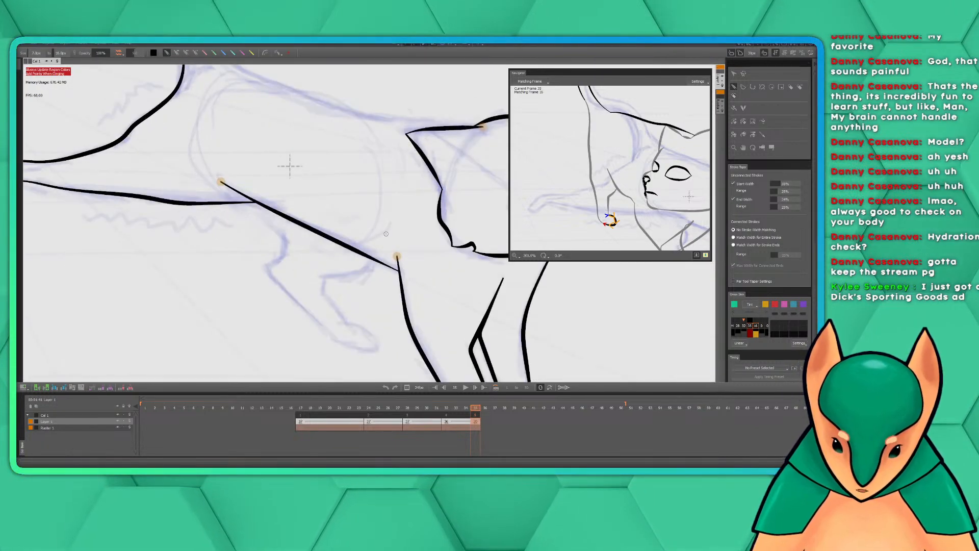
pyautogui.scroll(-1, 386, 234)
pyautogui.moveTo(438, 251)
pyautogui.mouseDown()
pyautogui.moveTo(331, 289)
pyautogui.moveTo(328, 213)
pyautogui.mouseUp()
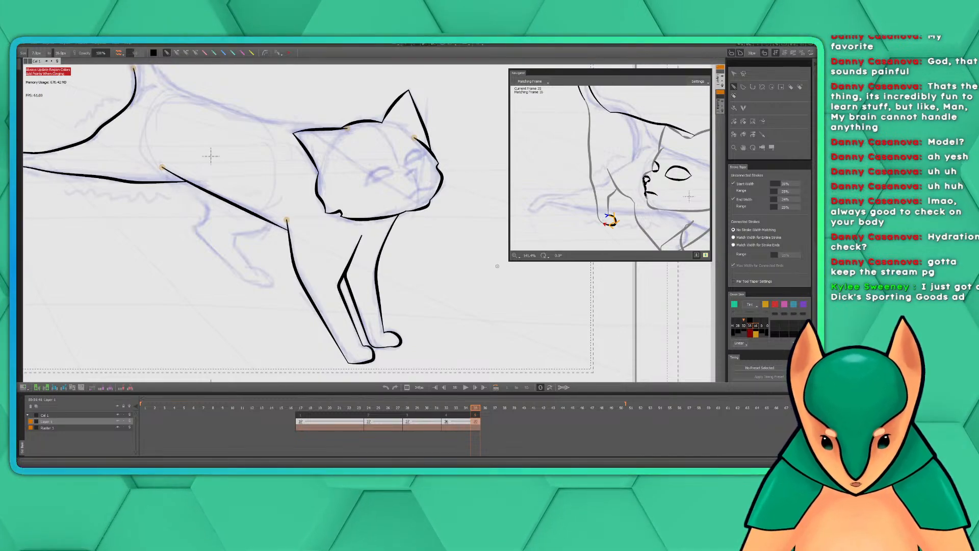
pyautogui.moveTo(431, 271); pyautogui.dragTo(499, 259)
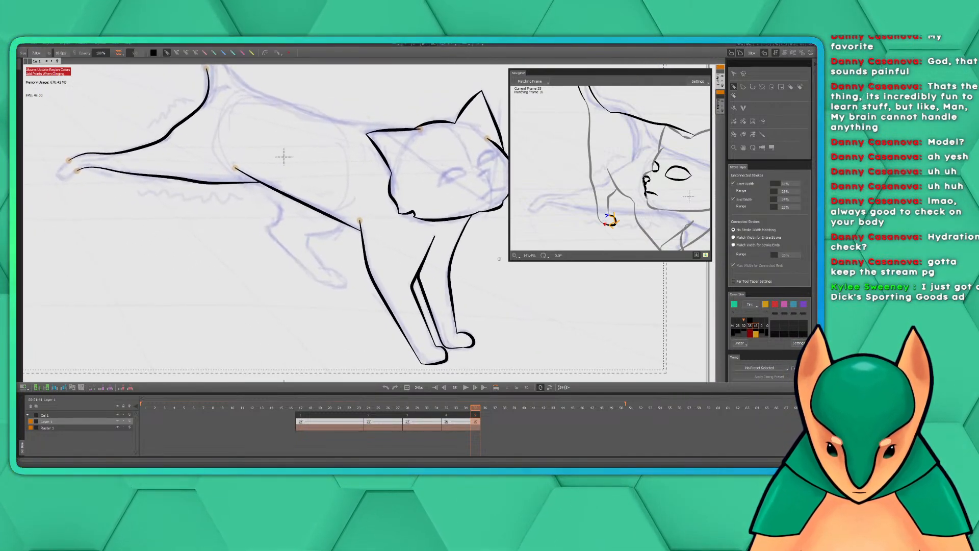
pyautogui.scroll(2, 490, 261)
pyautogui.moveTo(448, 288); pyautogui.dragTo(442, 255)
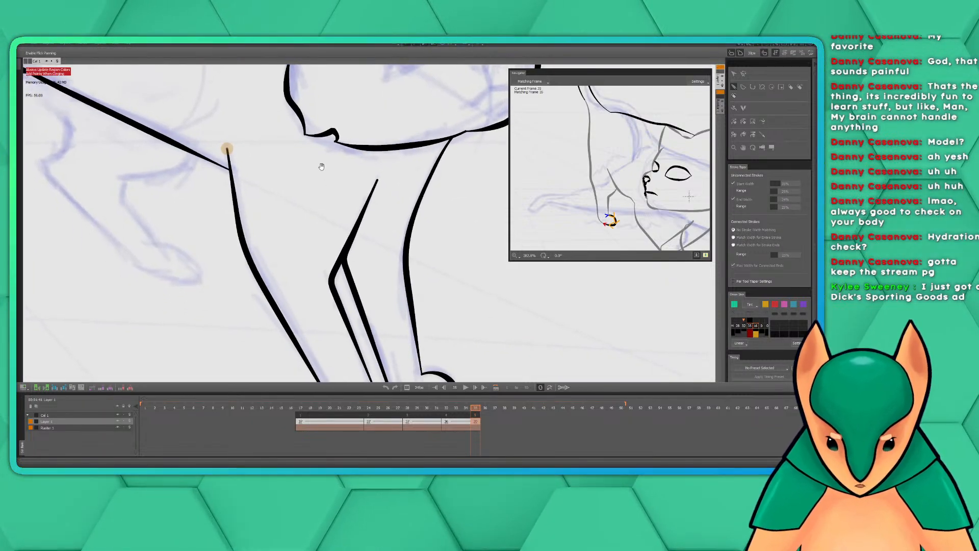
pyautogui.moveTo(323, 159); pyautogui.dragTo(330, 107)
pyautogui.moveTo(368, 138); pyautogui.dragTo(451, 239)
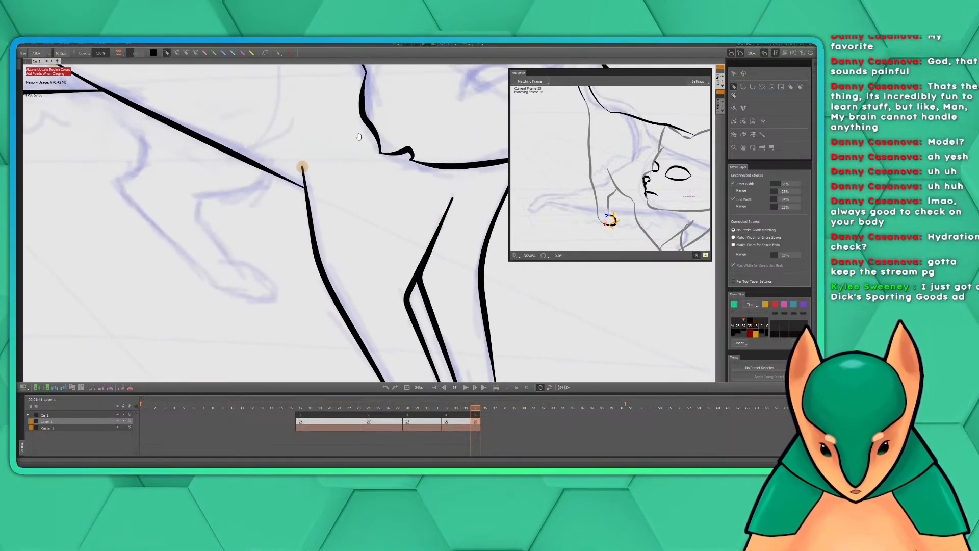
pyautogui.moveTo(359, 136); pyautogui.dragTo(402, 190)
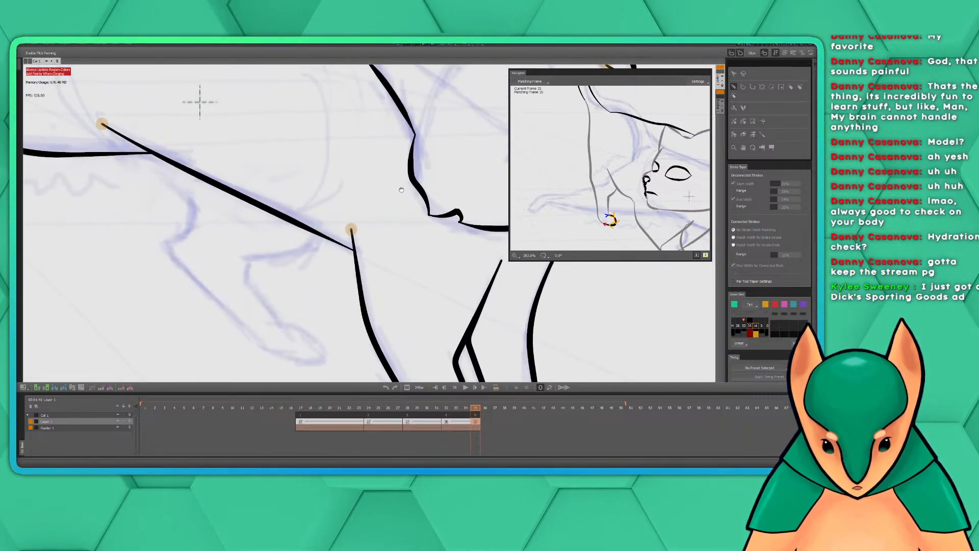
# Examine the outstretched hind leg's inked edges and their junction with the belly line against the sketched far hind leg
pyautogui.moveTo(230, 107); pyautogui.dragTo(386, 212)
pyautogui.moveTo(292, 184)
pyautogui.mouseDown()
pyautogui.moveTo(552, 207)
pyautogui.moveTo(401, 236)
pyautogui.moveTo(516, 234)
pyautogui.mouseUp()
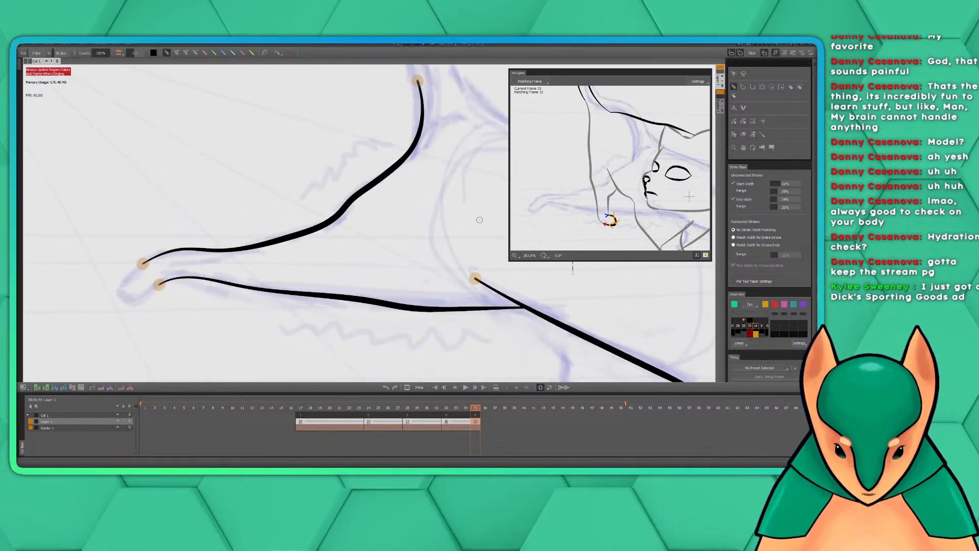
pyautogui.moveTo(292, 257); pyautogui.dragTo(370, 260)
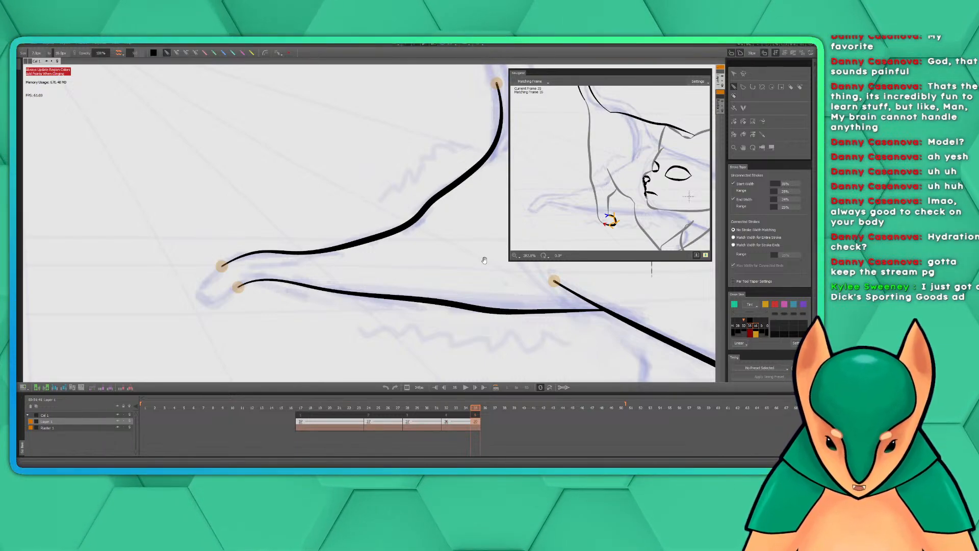
pyautogui.moveTo(485, 260); pyautogui.dragTo(250, 160)
pyautogui.moveTo(302, 186)
pyautogui.mouseDown()
pyautogui.moveTo(364, 198)
pyautogui.moveTo(350, 193)
pyautogui.mouseUp()
pyautogui.scroll(2, 400, 228)
pyautogui.scroll(-1, 408, 241)
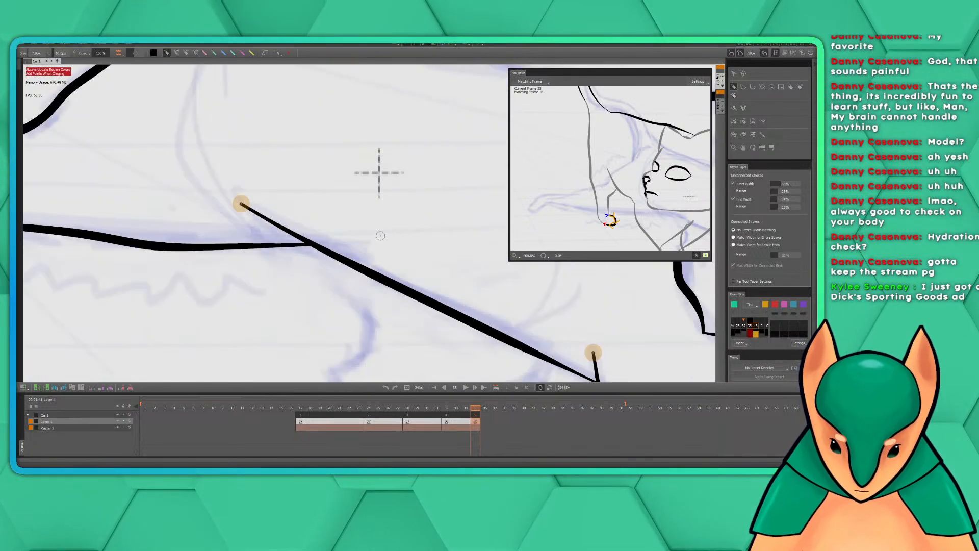
pyautogui.moveTo(380, 236); pyautogui.dragTo(450, 238)
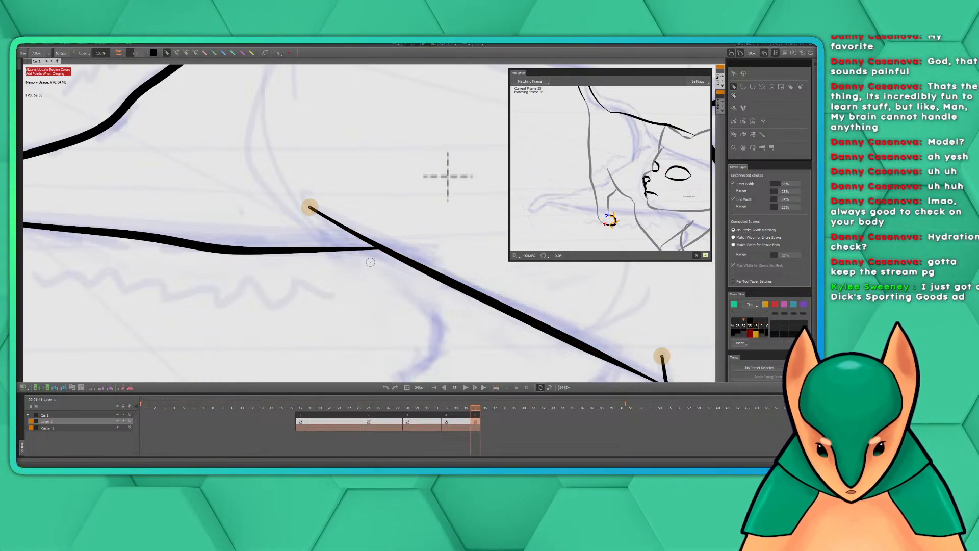
pyautogui.scroll(-3, 389, 255)
pyautogui.moveTo(406, 267); pyautogui.dragTo(351, 271)
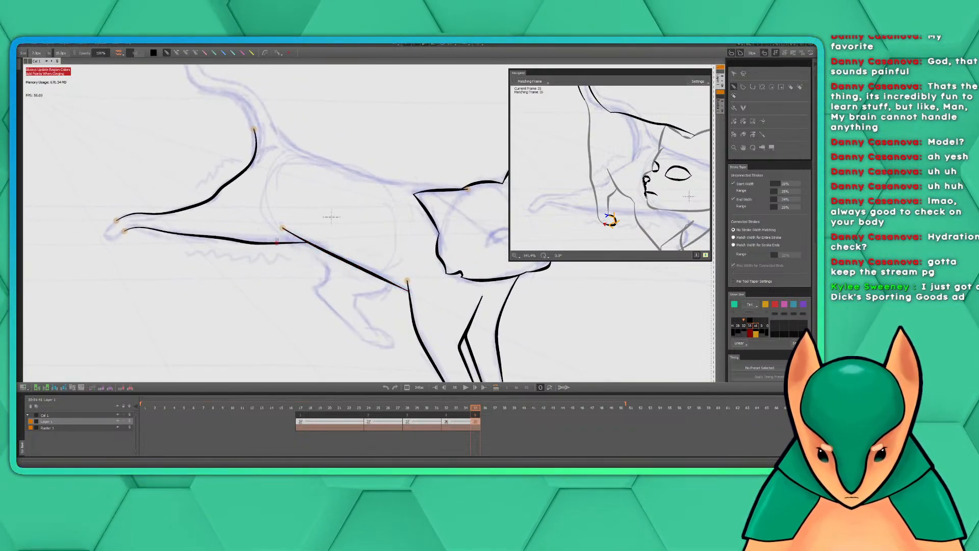
pyautogui.moveTo(379, 186); pyautogui.dragTo(460, 205)
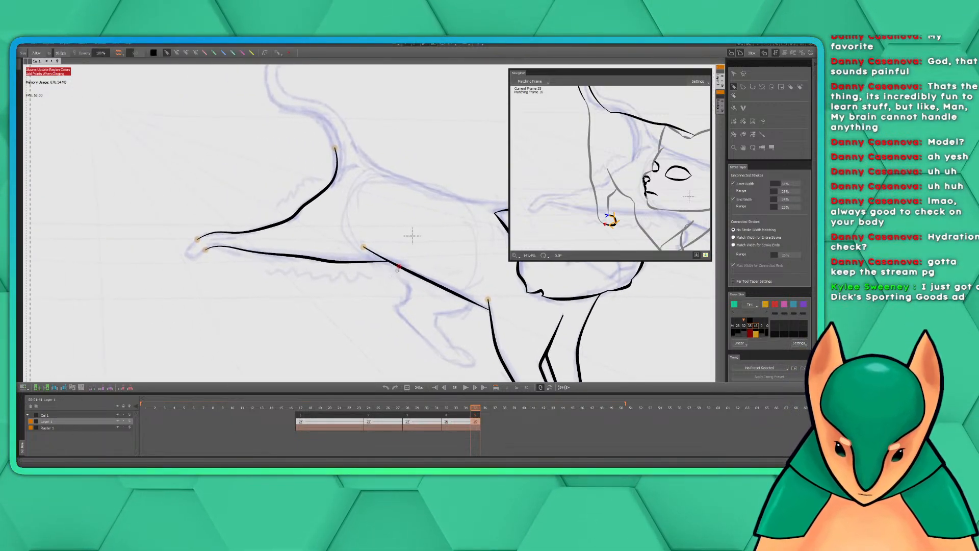
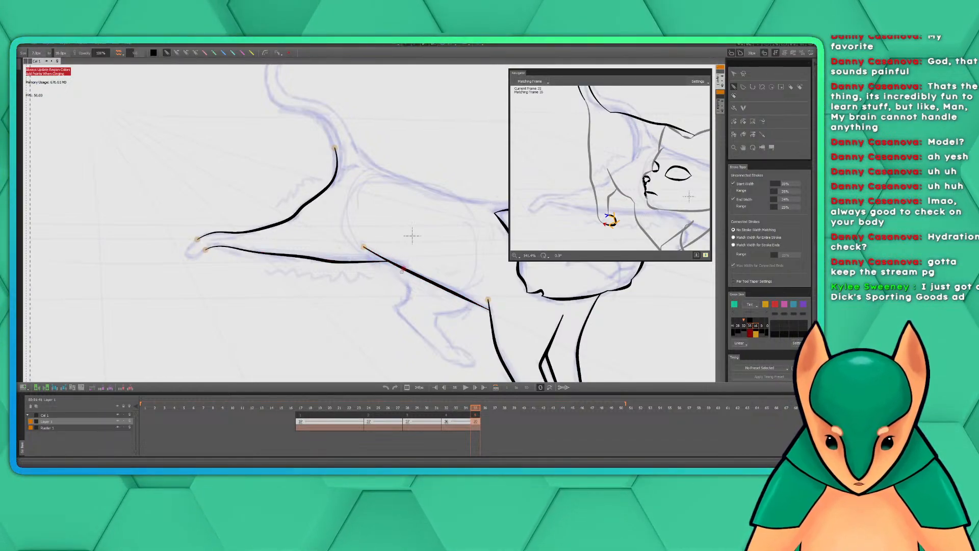
# Ink the rounded tip of the extended hind paw, joining the leg's upper and lower lines over the sketch
pyautogui.press('space')
pyautogui.moveTo(445, 216); pyautogui.dragTo(528, 217)
pyautogui.scroll(3, 463, 239)
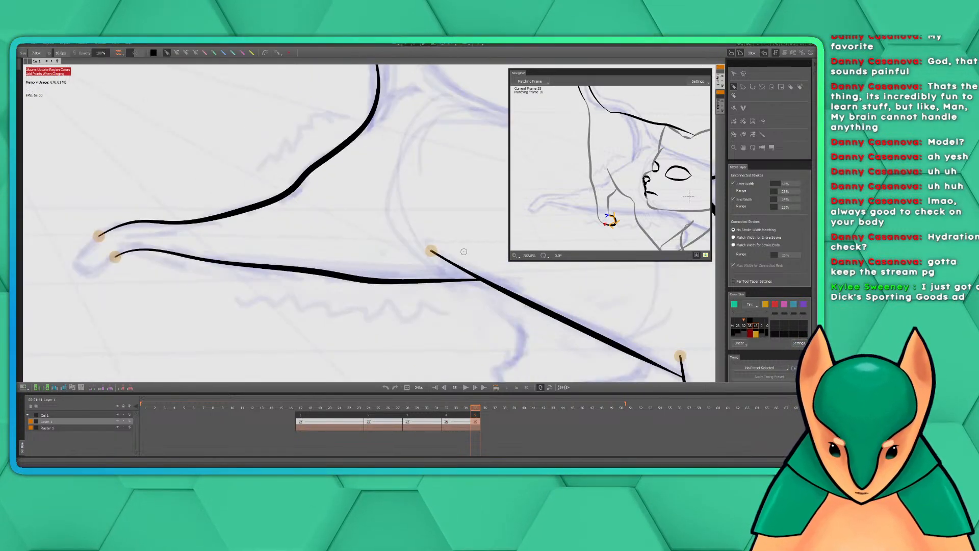
pyautogui.moveTo(419, 247); pyautogui.dragTo(461, 251)
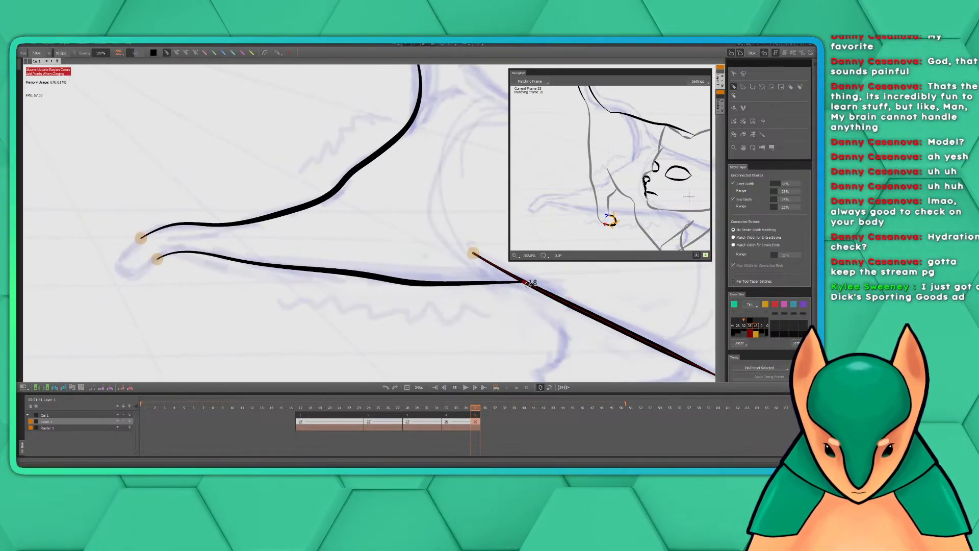
pyautogui.press('space')
pyautogui.moveTo(381, 252); pyautogui.dragTo(423, 257)
pyautogui.scroll(-3, 423, 256)
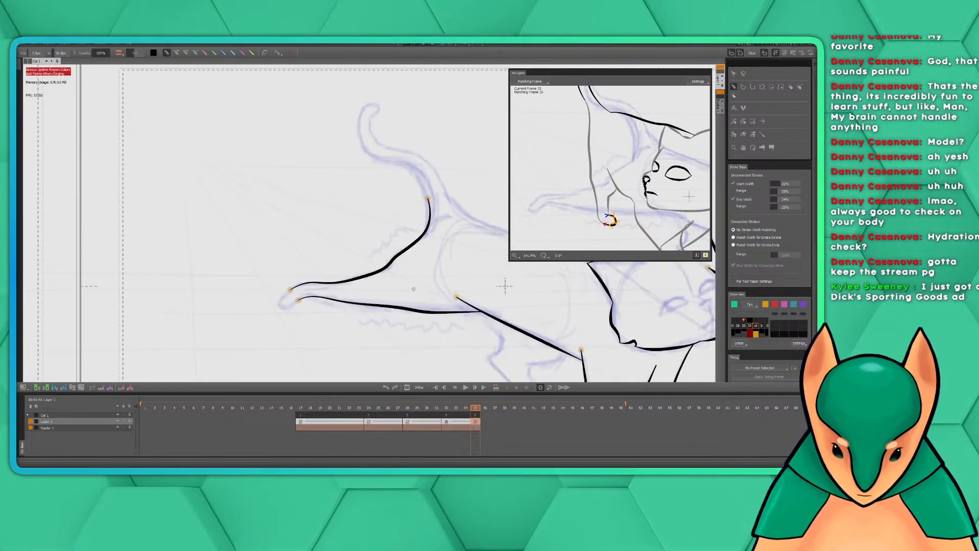
pyautogui.scroll(3, 439, 294)
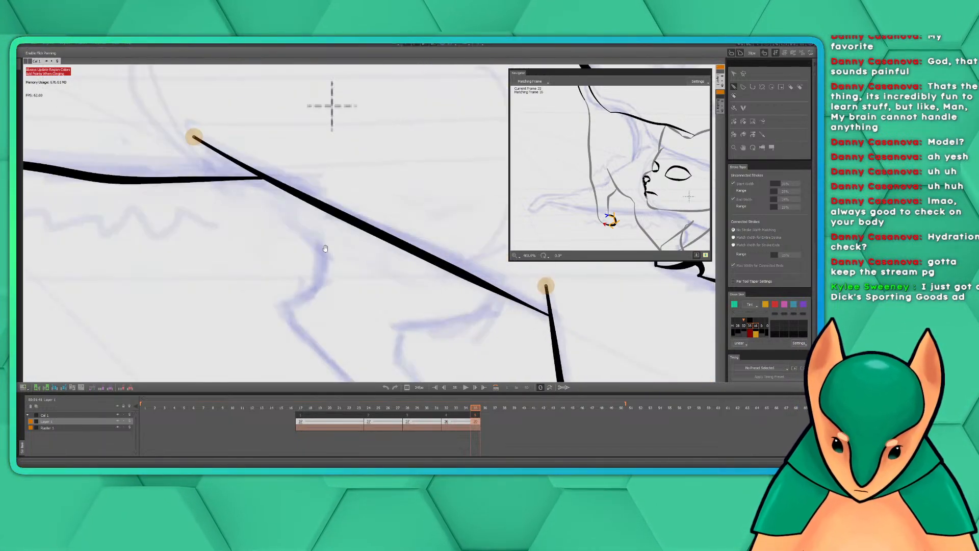
pyautogui.scroll(2, 431, 290)
pyautogui.scroll(-1, 415, 286)
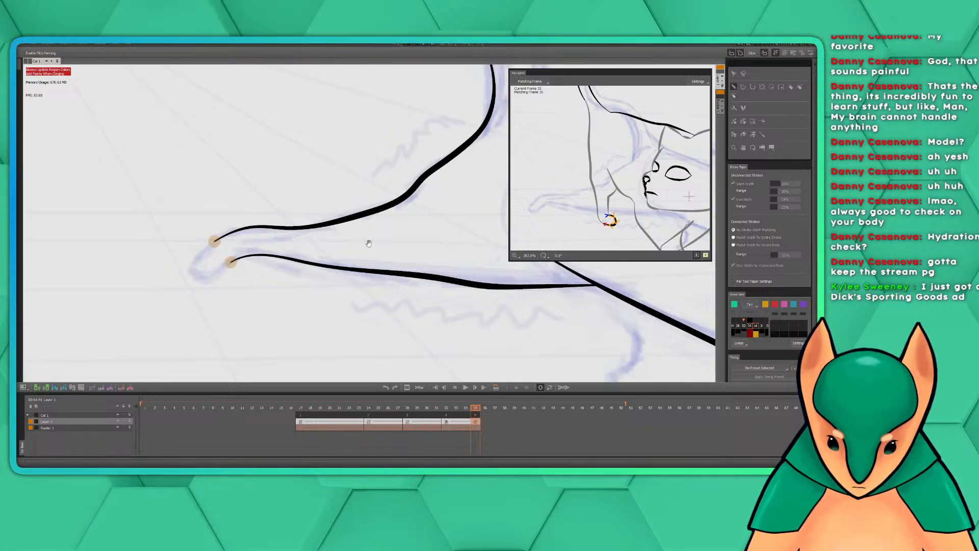
pyautogui.moveTo(367, 240); pyautogui.dragTo(403, 256)
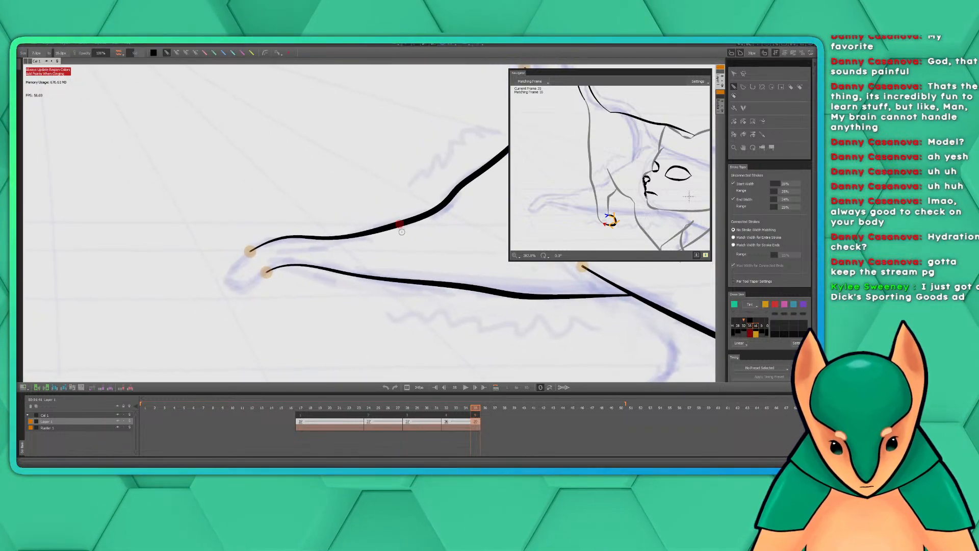
pyautogui.moveTo(317, 212); pyautogui.dragTo(382, 194)
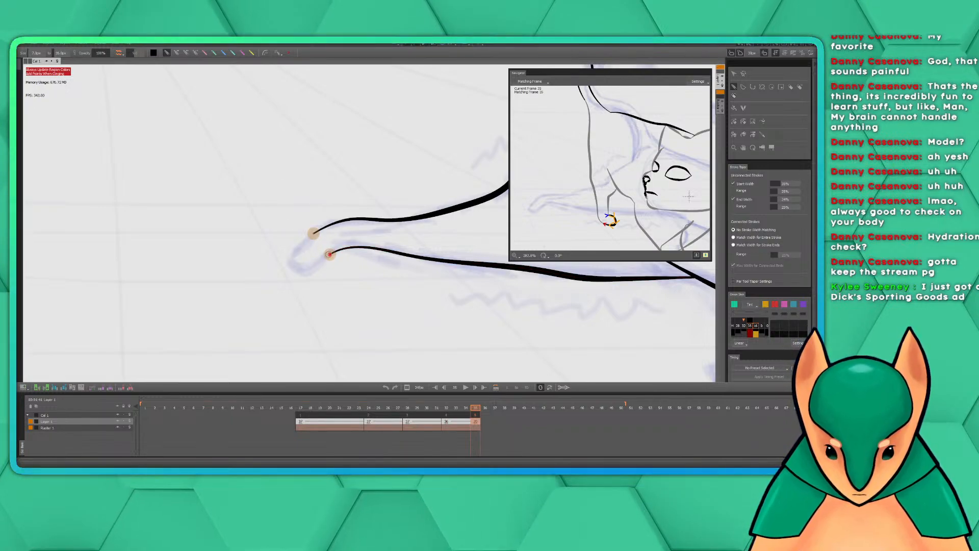
pyautogui.moveTo(329, 254)
pyautogui.mouseDown()
pyautogui.moveTo(308, 269)
pyautogui.moveTo(288, 265)
pyautogui.moveTo(285, 254)
pyautogui.moveTo(314, 233)
pyautogui.mouseUp()
pyautogui.moveTo(384, 192); pyautogui.dragTo(324, 198)
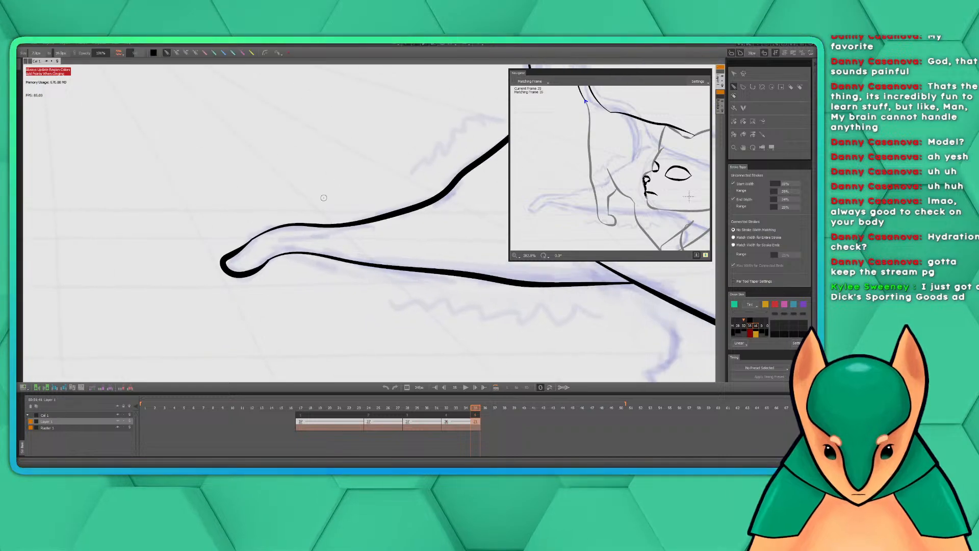
# Ink the rear edge of the tail from the top of the hind leg line up around the curled tip
pyautogui.scroll(-2, 426, 194)
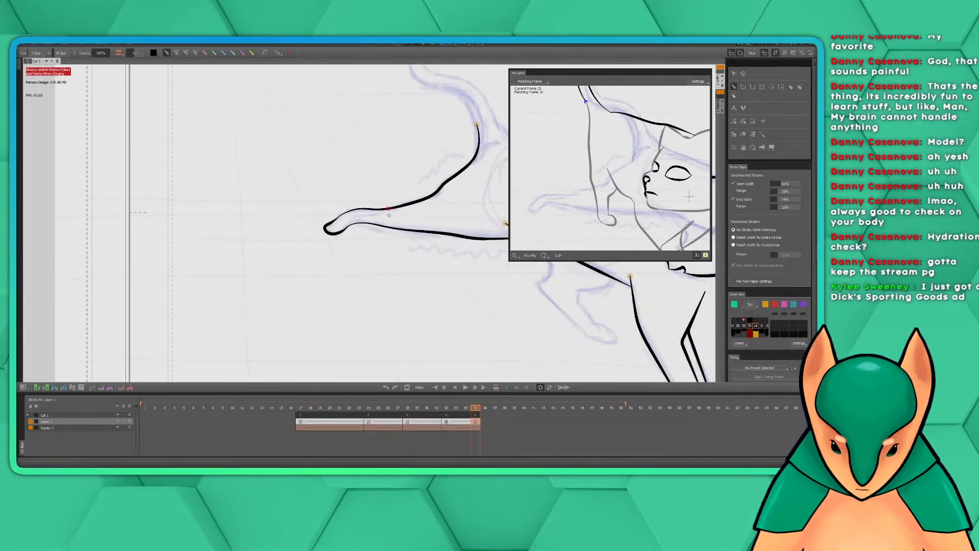
pyautogui.scroll(-2, 332, 227)
pyautogui.moveTo(466, 256); pyautogui.dragTo(307, 287)
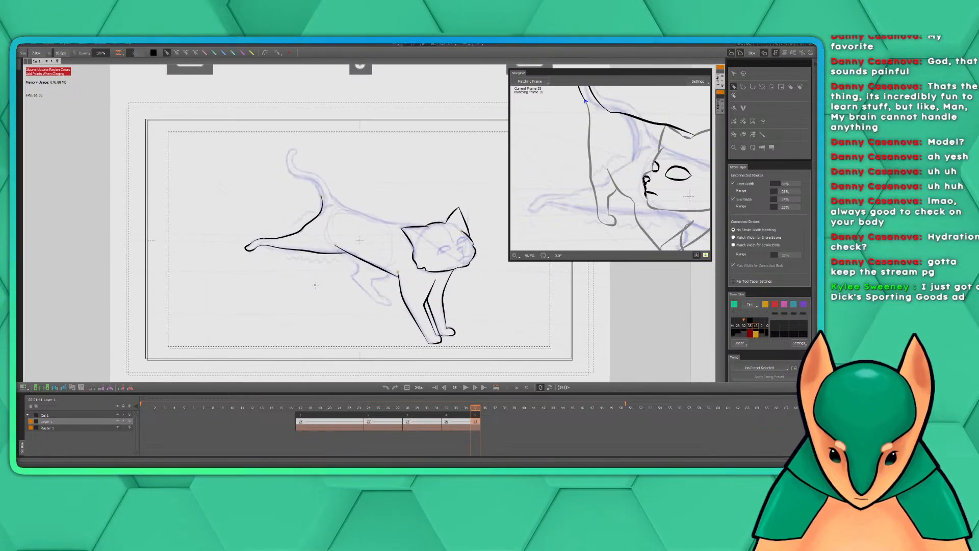
pyautogui.scroll(1, 307, 287)
pyautogui.moveTo(362, 272); pyautogui.dragTo(357, 287)
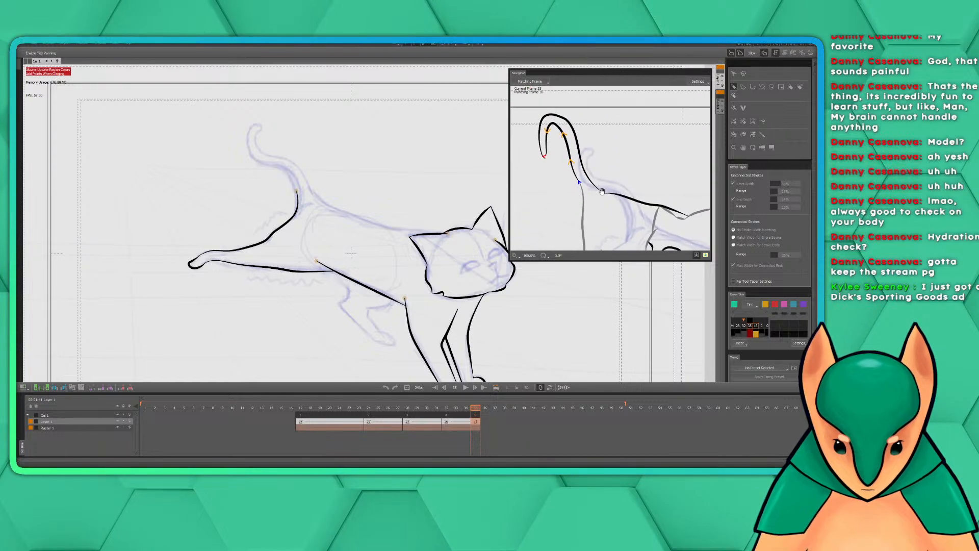
pyautogui.moveTo(343, 194); pyautogui.dragTo(415, 234)
pyautogui.scroll(2, 402, 228)
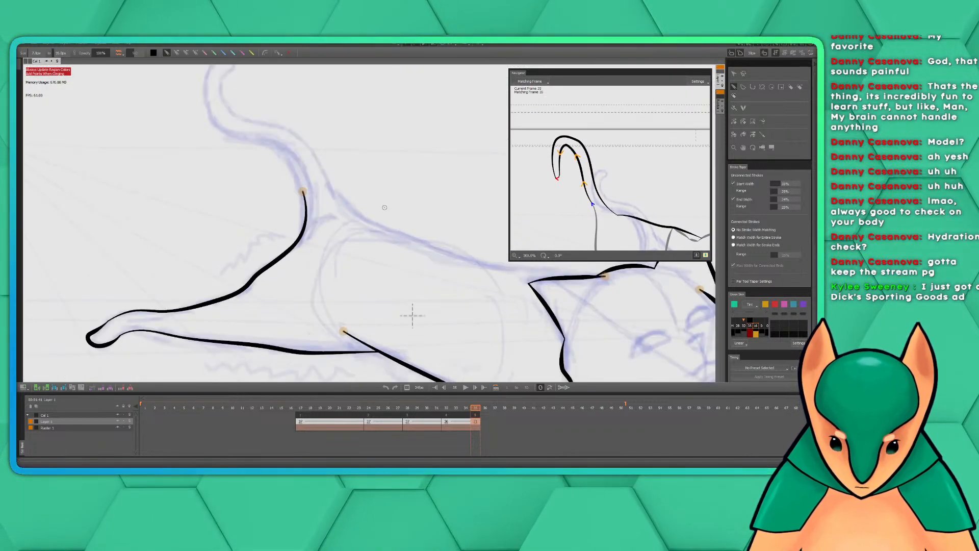
pyautogui.moveTo(366, 171)
pyautogui.mouseDown()
pyautogui.moveTo(434, 254)
pyautogui.moveTo(430, 243)
pyautogui.mouseUp()
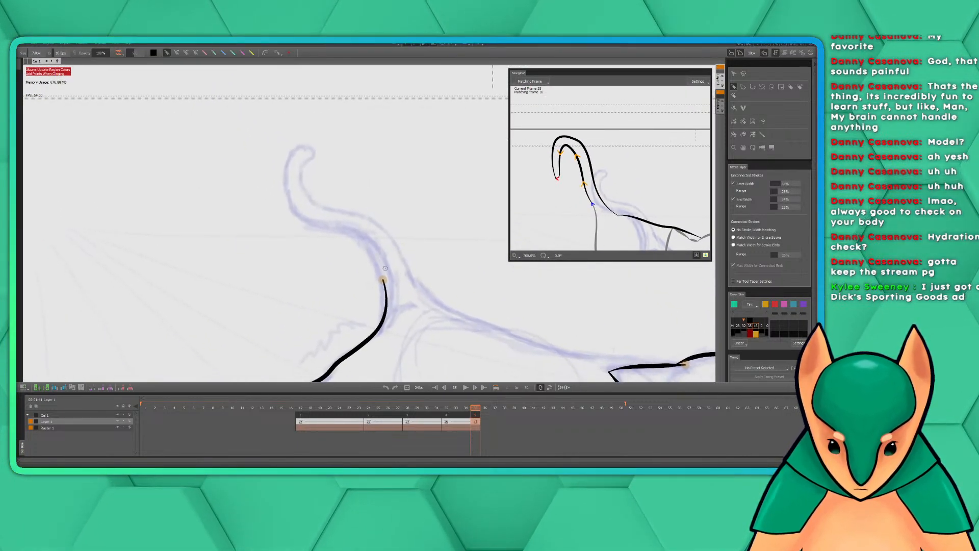
pyautogui.moveTo(383, 278)
pyautogui.mouseDown()
pyautogui.moveTo(356, 235)
pyautogui.moveTo(296, 214)
pyautogui.moveTo(283, 178)
pyautogui.moveTo(313, 156)
pyautogui.mouseUp()
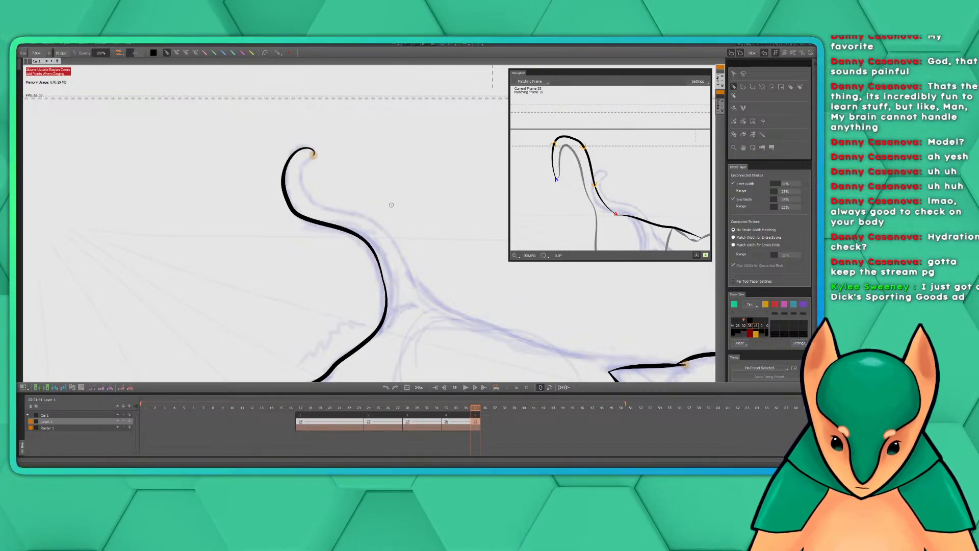
# Ink the front edge of the tail from the curled tip down to where the tail meets the back
pyautogui.scroll(-2, 391, 206)
pyautogui.moveTo(445, 284); pyautogui.dragTo(382, 250)
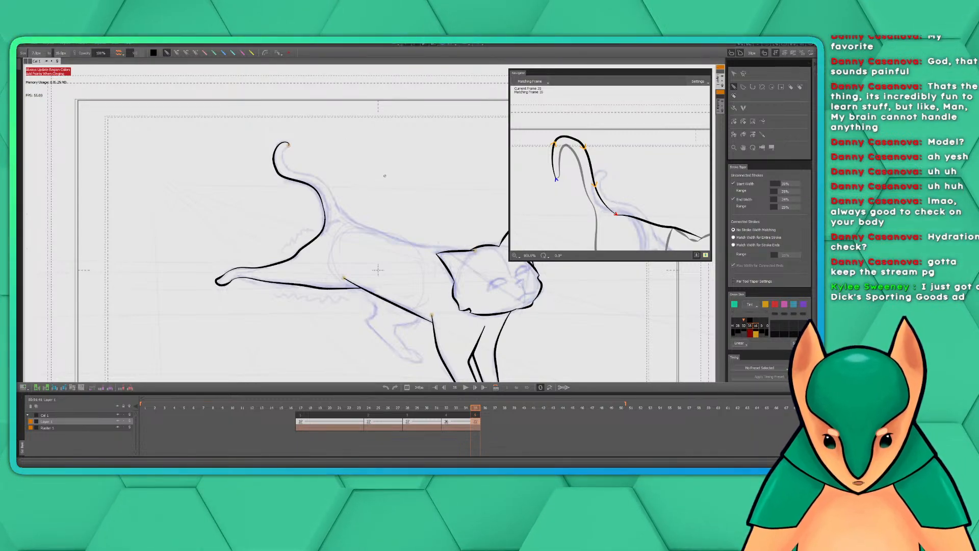
pyautogui.moveTo(371, 190); pyautogui.dragTo(419, 232)
pyautogui.scroll(1, 410, 214)
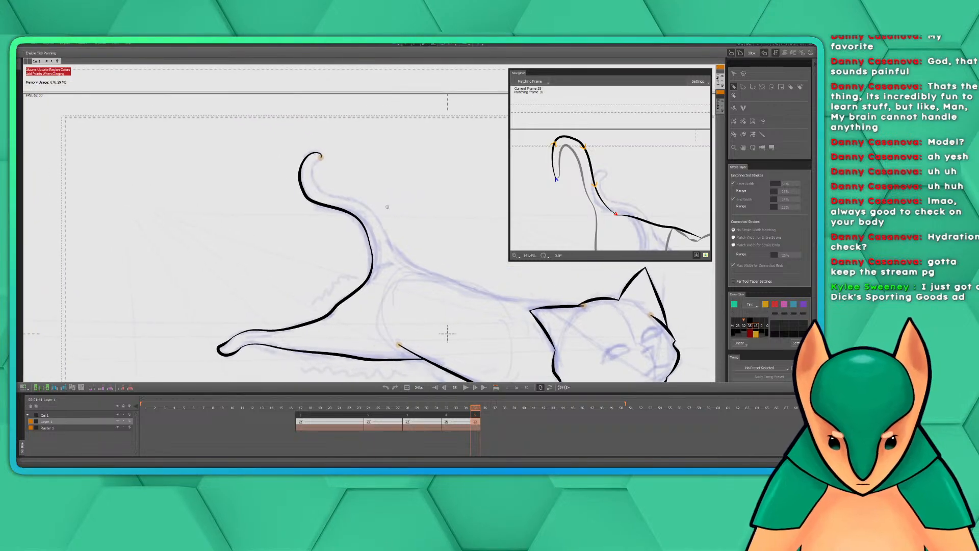
pyautogui.scroll(2, 357, 185)
pyautogui.moveTo(335, 133)
pyautogui.mouseDown()
pyautogui.moveTo(395, 216)
pyautogui.moveTo(377, 219)
pyautogui.mouseUp()
pyautogui.click(265, 112)
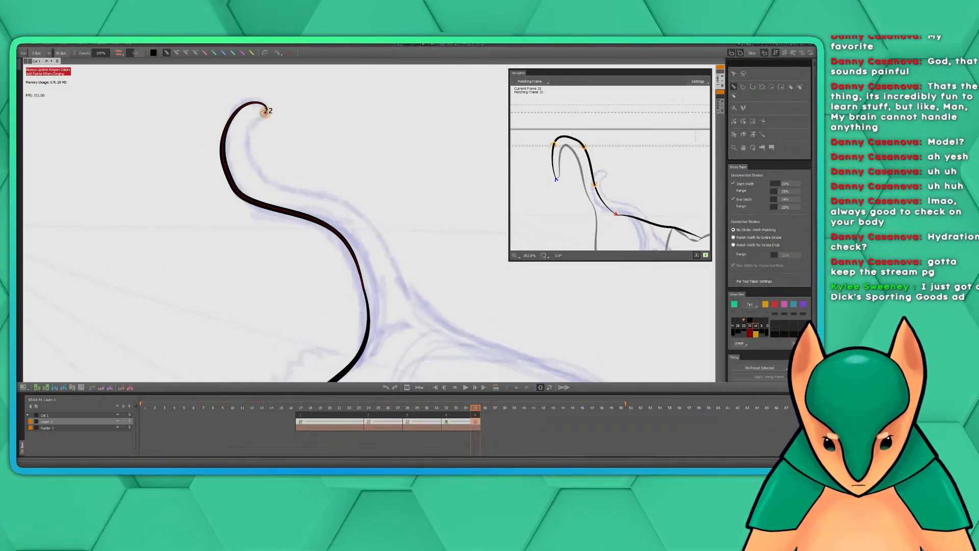
pyautogui.moveTo(265, 111)
pyautogui.mouseDown()
pyautogui.moveTo(248, 146)
pyautogui.moveTo(261, 172)
pyautogui.moveTo(357, 213)
pyautogui.moveTo(385, 236)
pyautogui.moveTo(433, 312)
pyautogui.mouseUp()
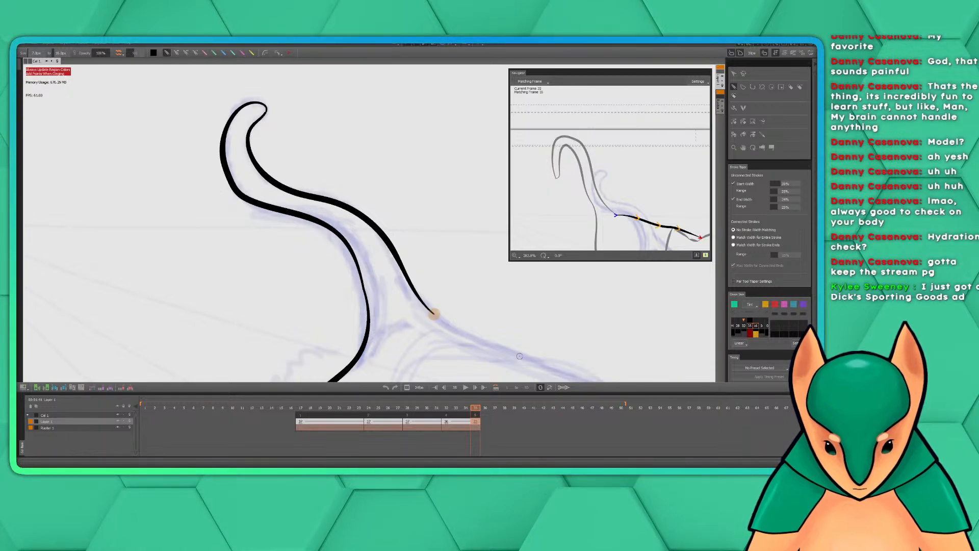
# Ink the cat's back as one curve from the tail base to the top of the head, redoing the first attempt
pyautogui.moveTo(509, 293)
pyautogui.mouseDown()
pyautogui.moveTo(439, 236)
pyautogui.moveTo(428, 205)
pyautogui.mouseUp()
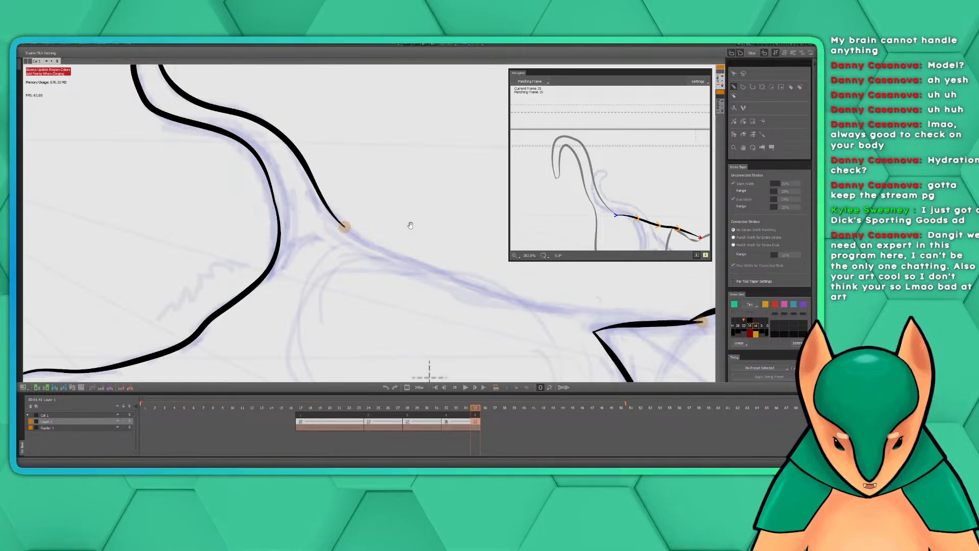
pyautogui.moveTo(412, 226); pyautogui.dragTo(343, 159)
pyautogui.scroll(-1, 353, 169)
pyautogui.moveTo(411, 243); pyautogui.dragTo(273, 234)
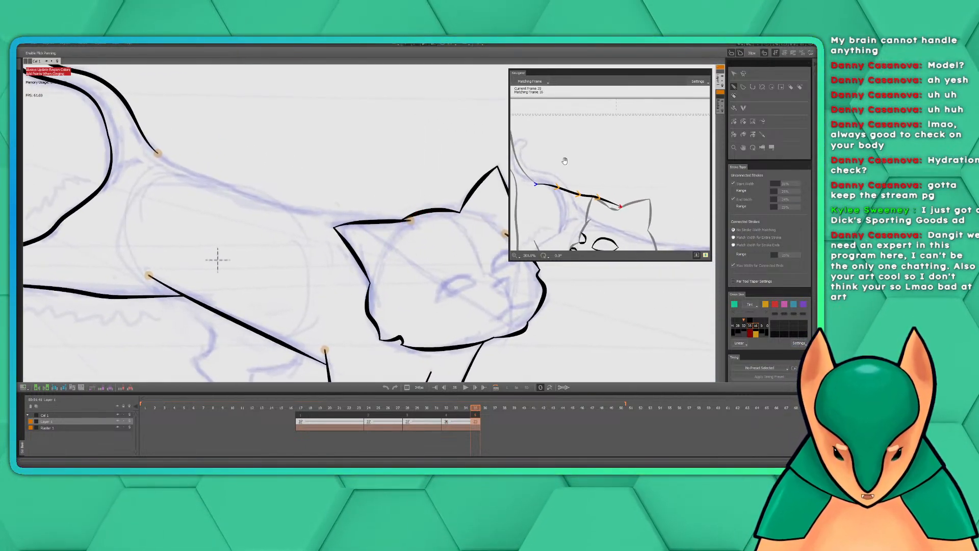
pyautogui.moveTo(372, 258); pyautogui.dragTo(336, 270)
pyautogui.scroll(-1, 337, 271)
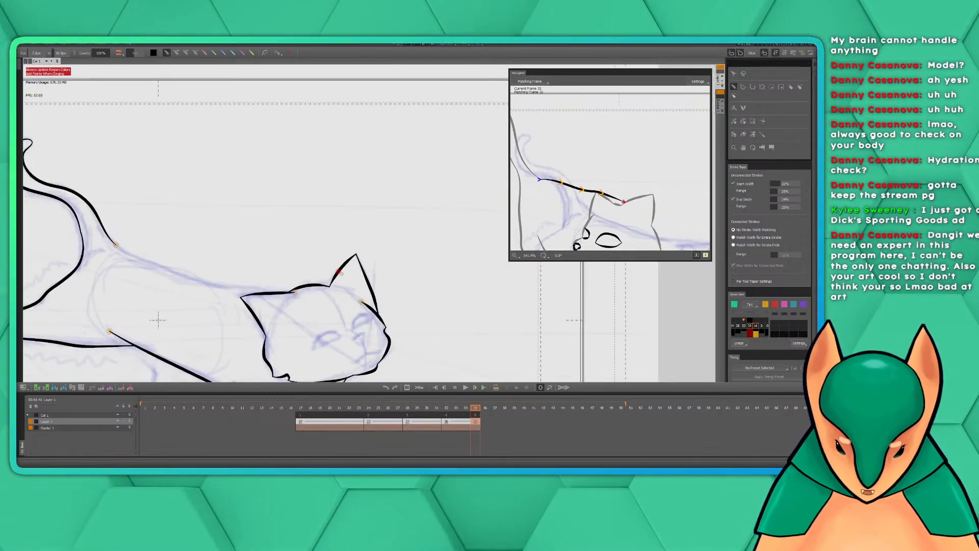
pyautogui.moveTo(264, 189); pyautogui.dragTo(336, 177)
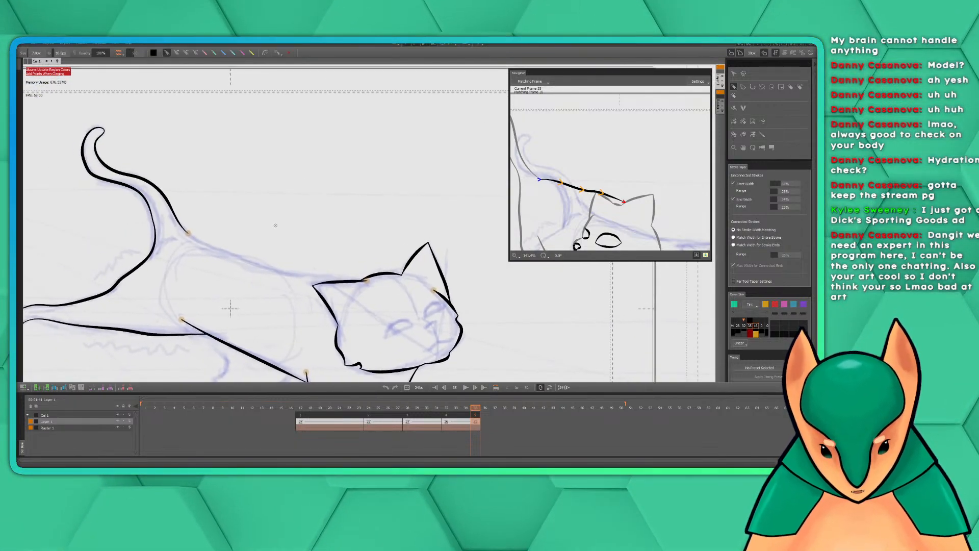
pyautogui.moveTo(257, 243)
pyautogui.mouseDown()
pyautogui.moveTo(304, 209)
pyautogui.moveTo(300, 220)
pyautogui.moveTo(355, 242)
pyautogui.mouseUp()
pyautogui.hotkey('ctrl', 'z')
pyautogui.moveTo(266, 205)
pyautogui.mouseDown()
pyautogui.moveTo(370, 241)
pyautogui.moveTo(453, 248)
pyautogui.mouseUp()
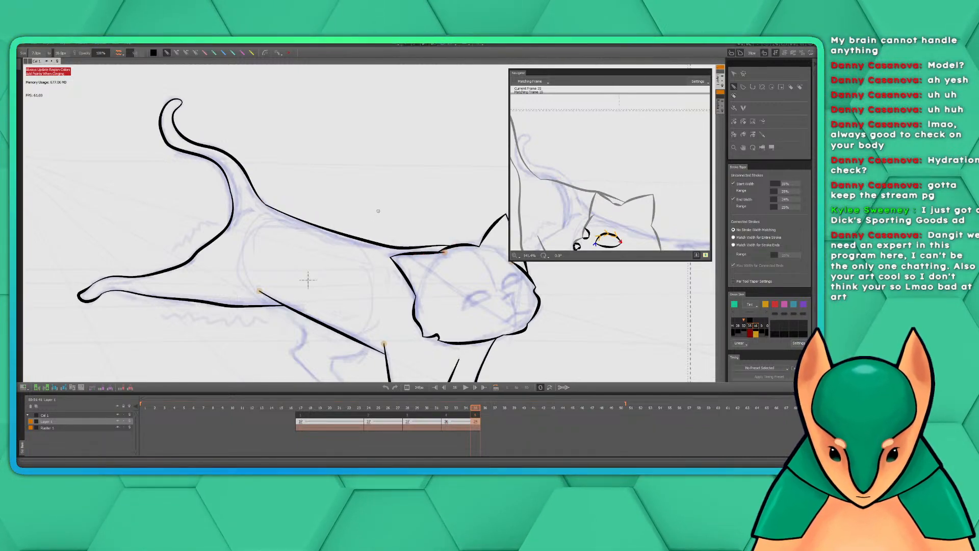
# Review the inked body and head outlines against the rough sketch
pyautogui.scroll(-2, 358, 244)
pyautogui.moveTo(450, 298); pyautogui.dragTo(412, 232)
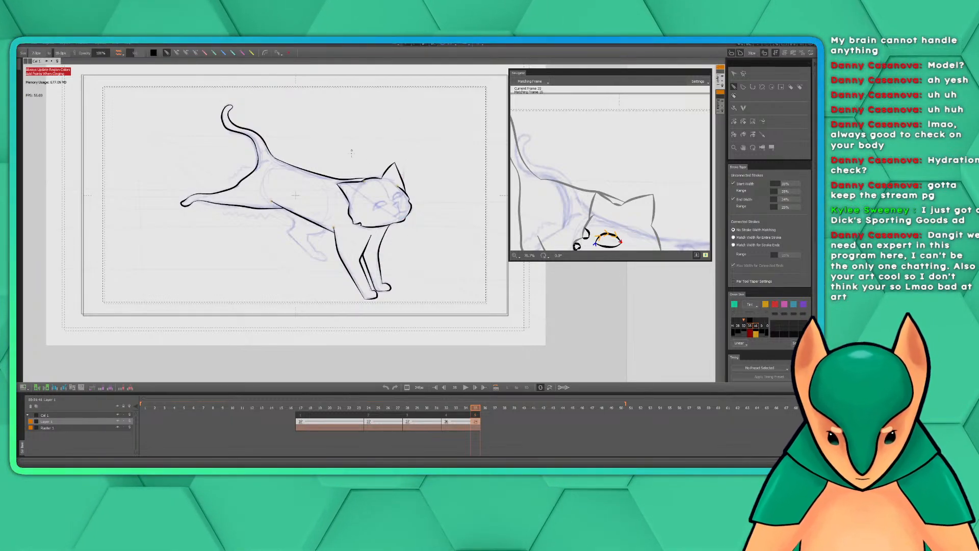
pyautogui.moveTo(359, 149); pyautogui.dragTo(384, 161)
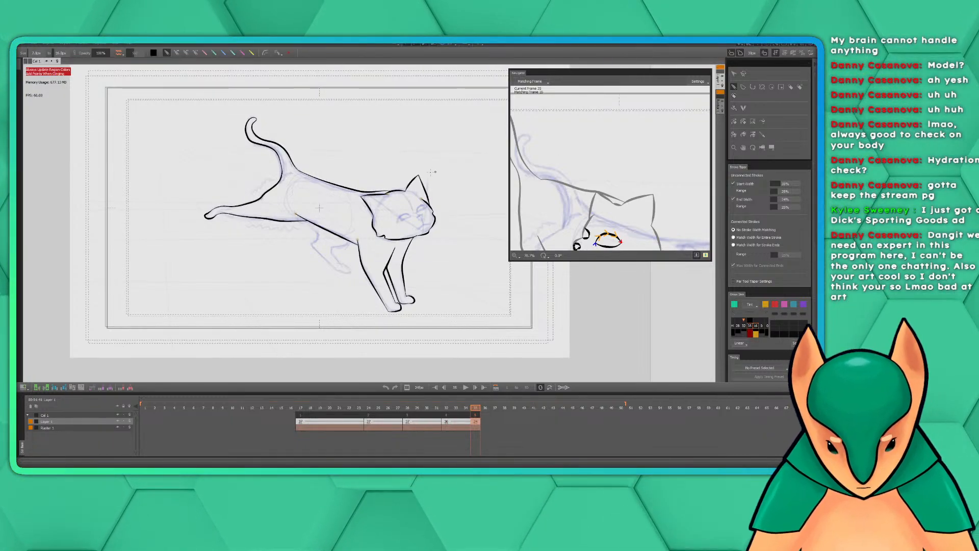
pyautogui.moveTo(431, 172); pyautogui.dragTo(451, 163)
pyautogui.scroll(2, 408, 151)
pyautogui.scroll(-1, 409, 148)
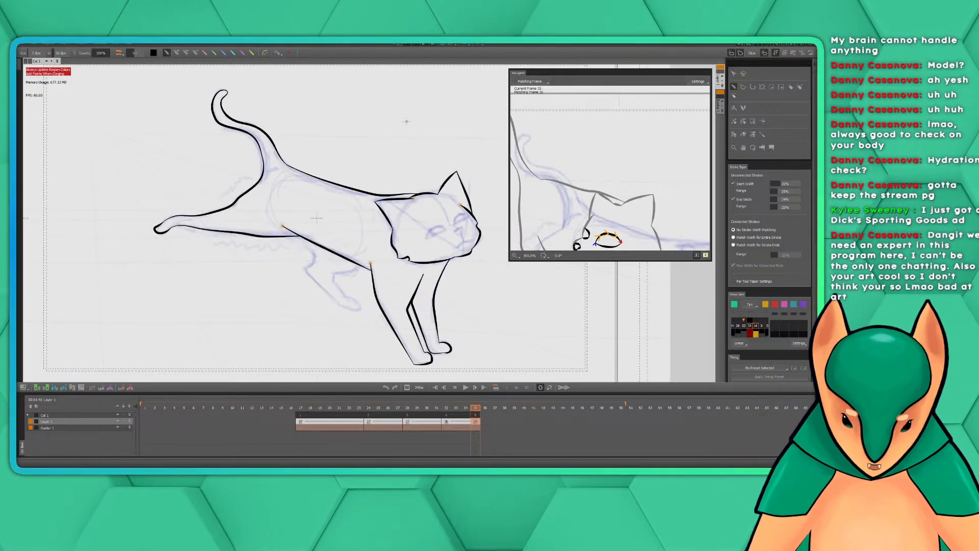
pyautogui.moveTo(426, 186); pyautogui.dragTo(387, 172)
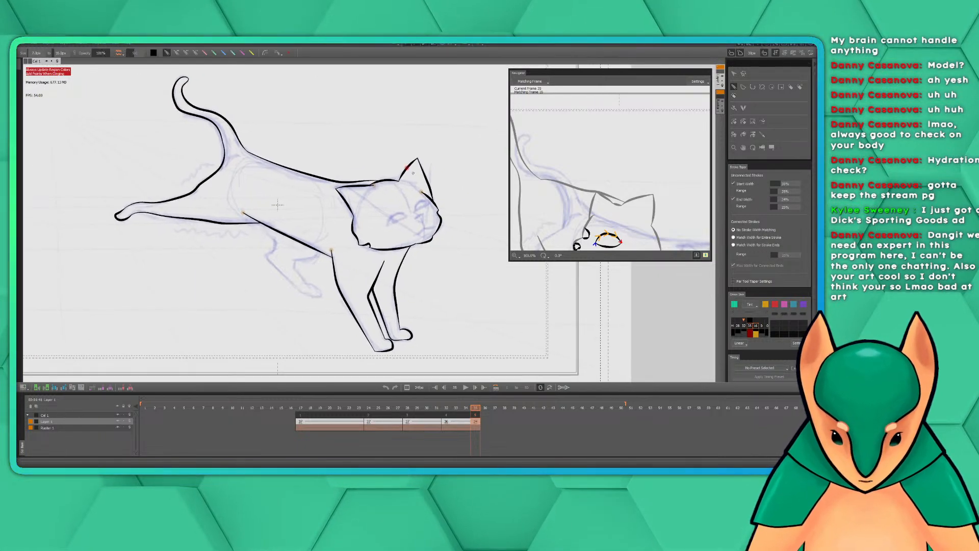
pyautogui.scroll(3, 418, 187)
pyautogui.moveTo(483, 248); pyautogui.dragTo(215, 167)
pyautogui.scroll(1, 356, 192)
pyautogui.scroll(-1, 365, 194)
pyautogui.moveTo(379, 197); pyautogui.dragTo(421, 216)
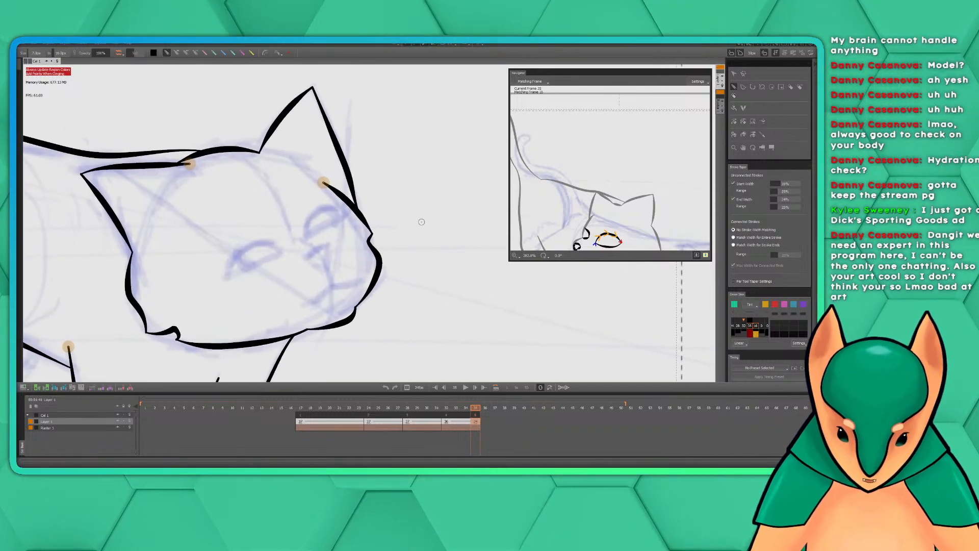
pyautogui.scroll(-2, 422, 222)
pyautogui.moveTo(369, 230)
pyautogui.mouseDown()
pyautogui.moveTo(449, 233)
pyautogui.moveTo(535, 255)
pyautogui.moveTo(658, 239)
pyautogui.moveTo(441, 202)
pyautogui.mouseUp()
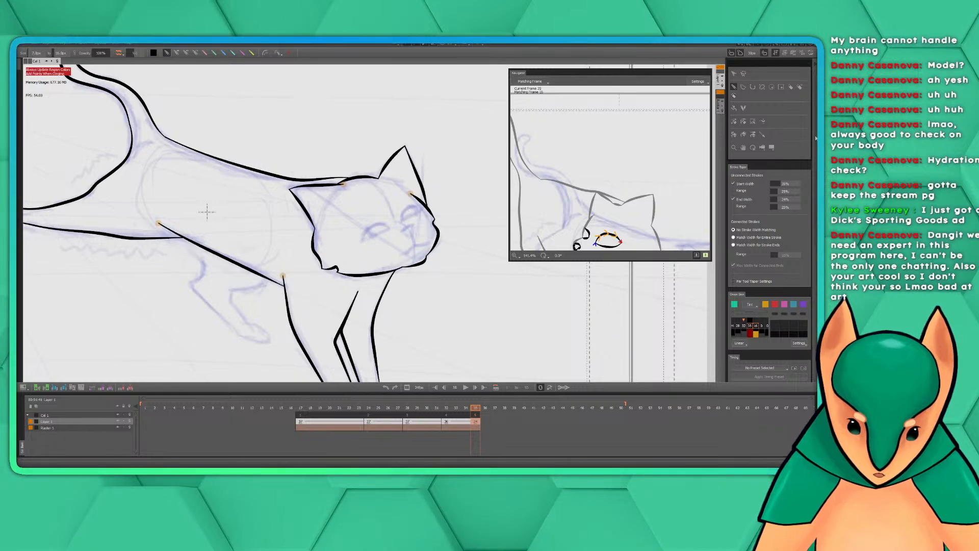
pyautogui.moveTo(817, 138)
pyautogui.mouseDown()
pyautogui.moveTo(814, 227)
pyautogui.moveTo(810, 130)
pyautogui.mouseUp()
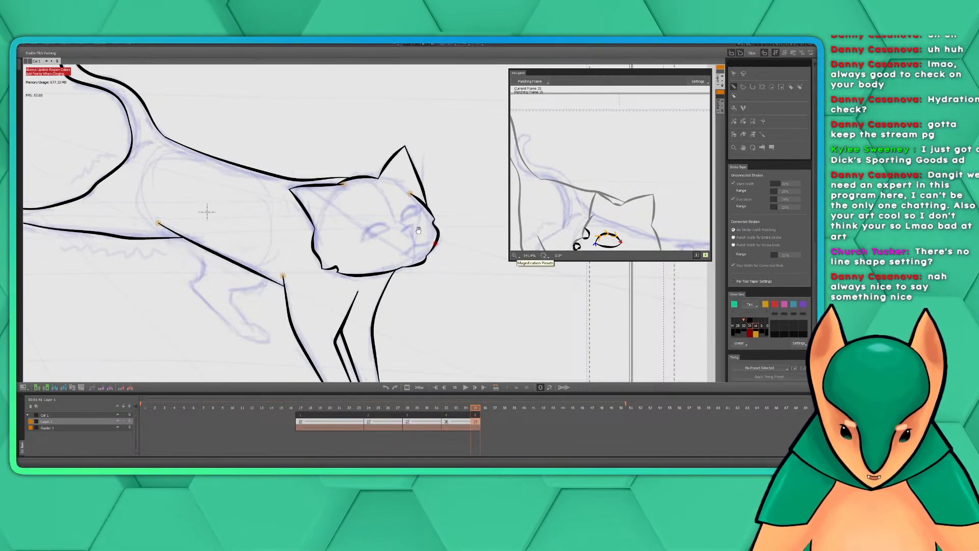
# Ink both eyes over the face sketch as arched upper lids closed by lower lines, using the matching frame's face as reference
pyautogui.moveTo(416, 218); pyautogui.dragTo(380, 214)
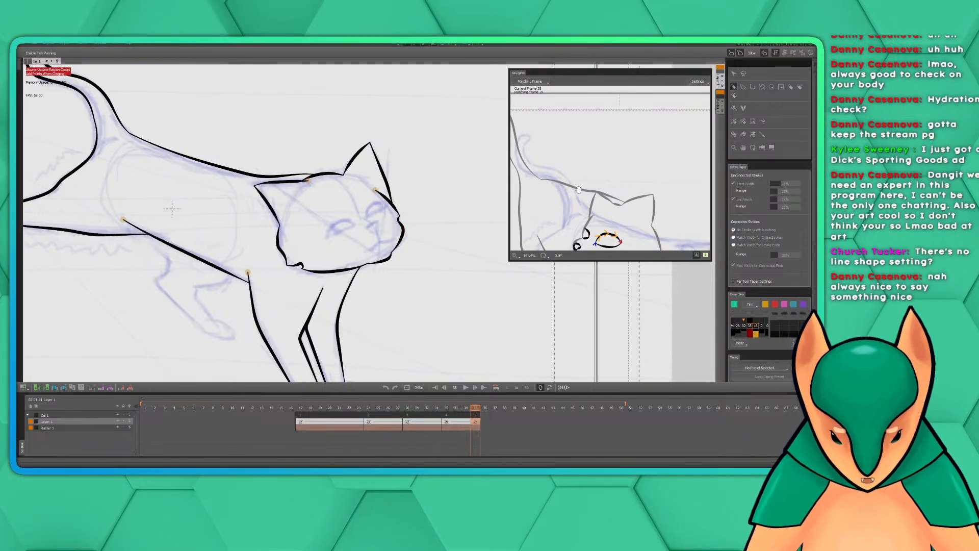
pyautogui.moveTo(602, 212); pyautogui.dragTo(616, 167)
pyautogui.moveTo(418, 198); pyautogui.dragTo(423, 214)
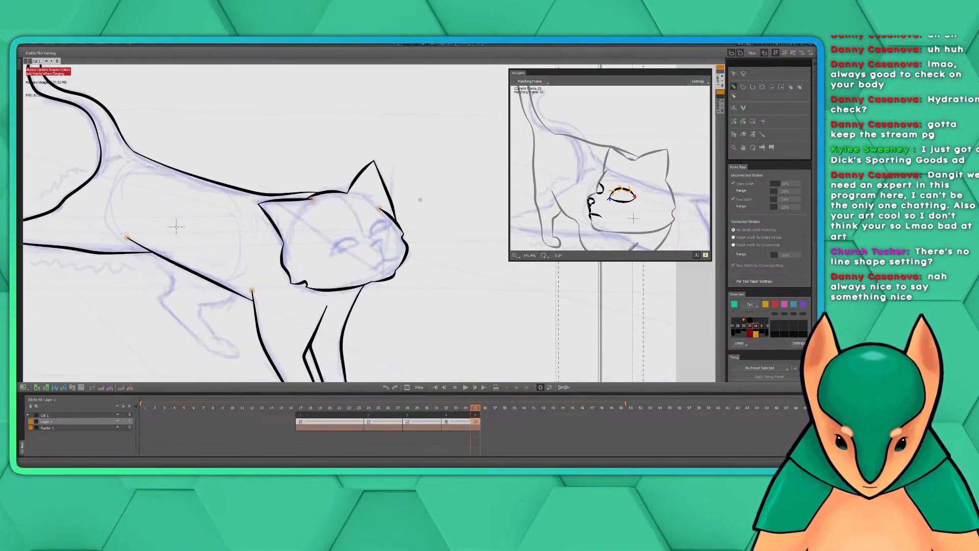
pyautogui.scroll(2, 423, 211)
pyautogui.moveTo(462, 247)
pyautogui.mouseDown()
pyautogui.moveTo(348, 231)
pyautogui.moveTo(380, 250)
pyautogui.moveTo(397, 229)
pyautogui.moveTo(411, 231)
pyautogui.moveTo(377, 247)
pyautogui.moveTo(399, 232)
pyautogui.moveTo(417, 238)
pyautogui.moveTo(383, 257)
pyautogui.moveTo(417, 238)
pyautogui.mouseUp()
pyautogui.hotkey('ctrl', 'z')
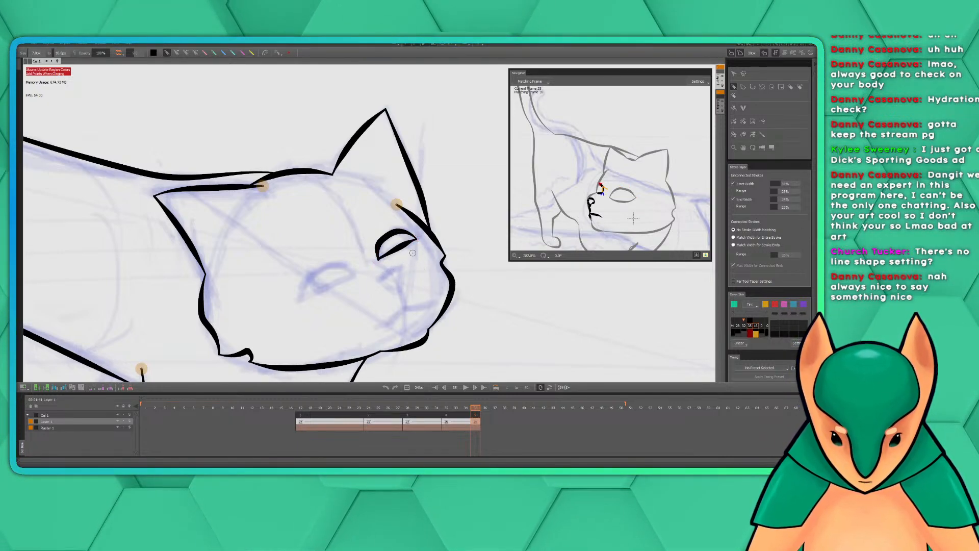
pyautogui.moveTo(352, 267)
pyautogui.mouseDown()
pyautogui.moveTo(400, 237)
pyautogui.moveTo(375, 232)
pyautogui.moveTo(352, 245)
pyautogui.moveTo(346, 265)
pyautogui.mouseUp()
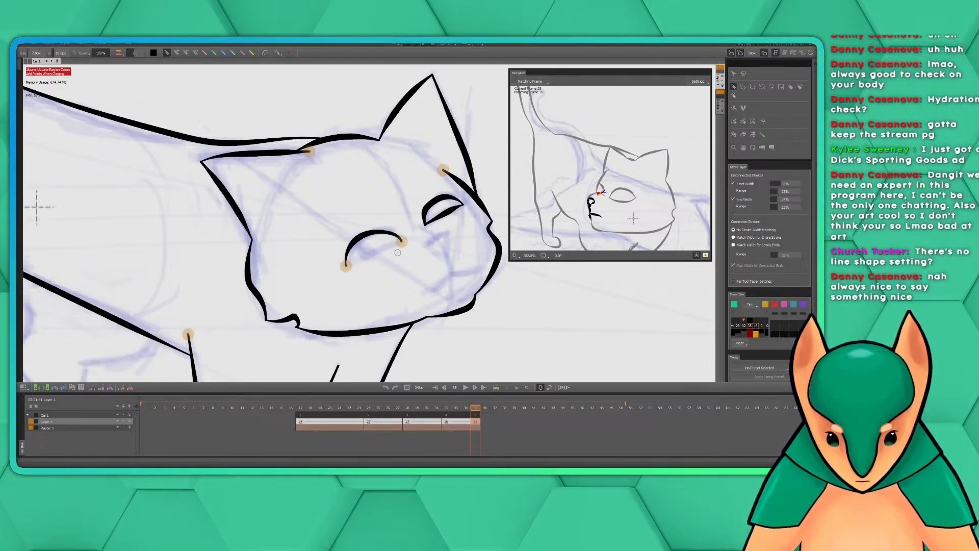
pyautogui.moveTo(402, 241); pyautogui.dragTo(346, 266)
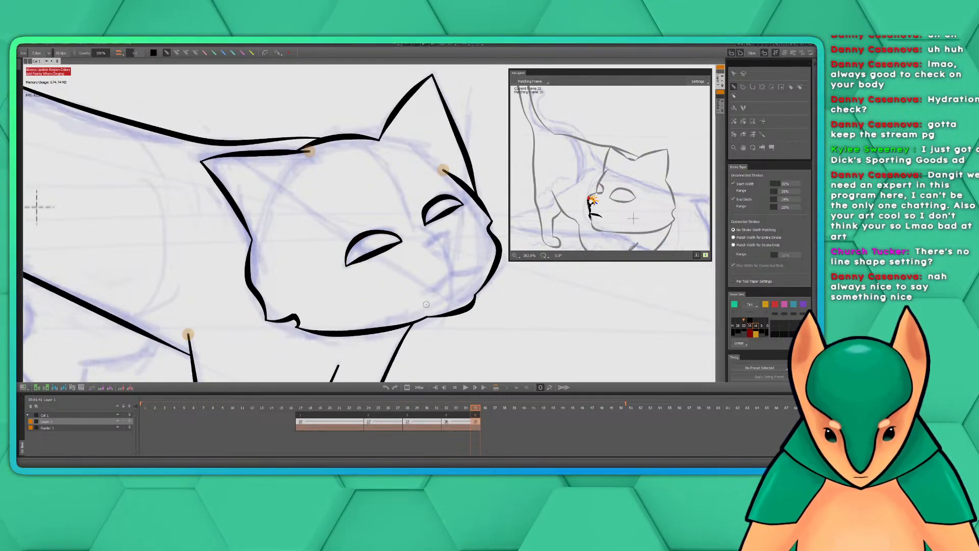
# Ink the cat's nose below the right eye as a small rounded shape with a lower edge, redoing the first lower stroke
pyautogui.moveTo(453, 268); pyautogui.dragTo(441, 258)
pyautogui.scroll(-2, 441, 261)
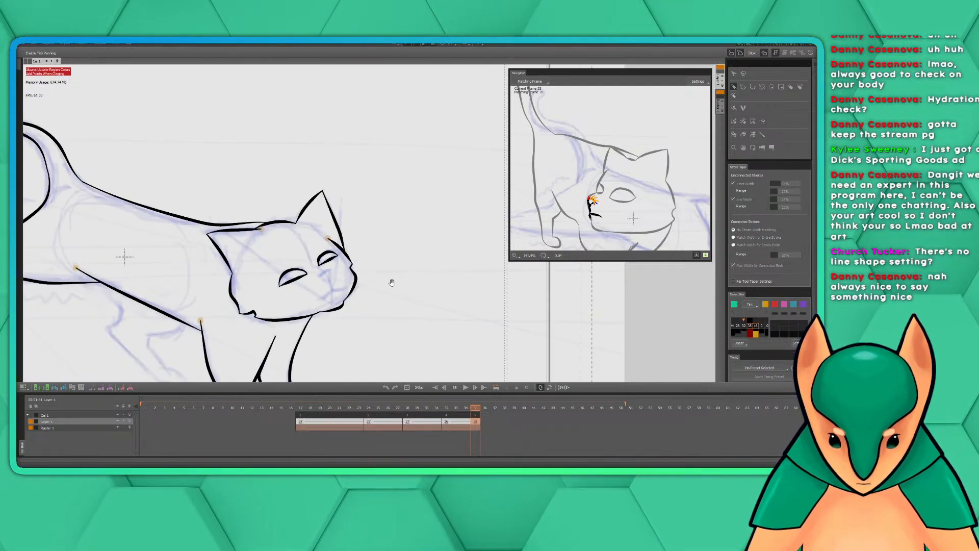
pyautogui.moveTo(386, 280); pyautogui.dragTo(424, 243)
pyautogui.scroll(2, 424, 243)
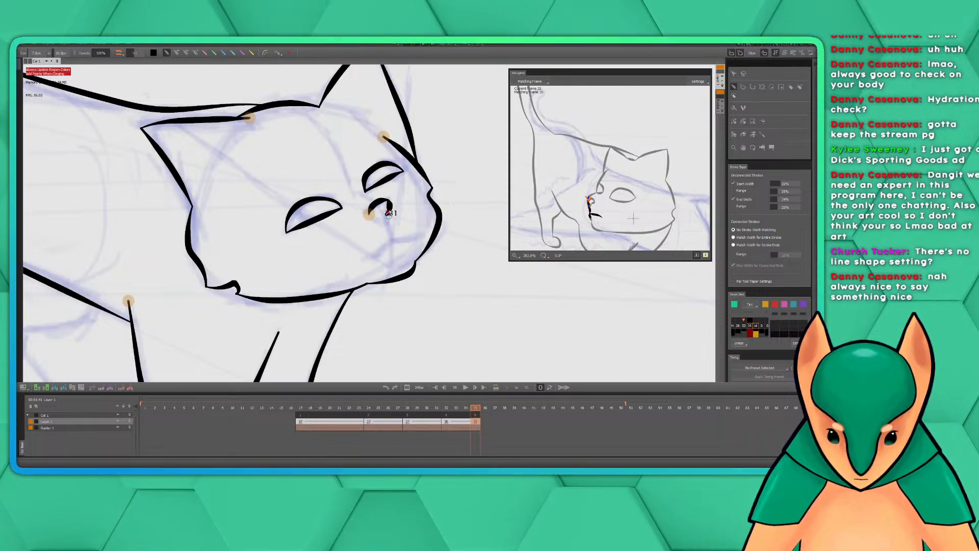
pyautogui.moveTo(389, 209); pyautogui.dragTo(382, 218)
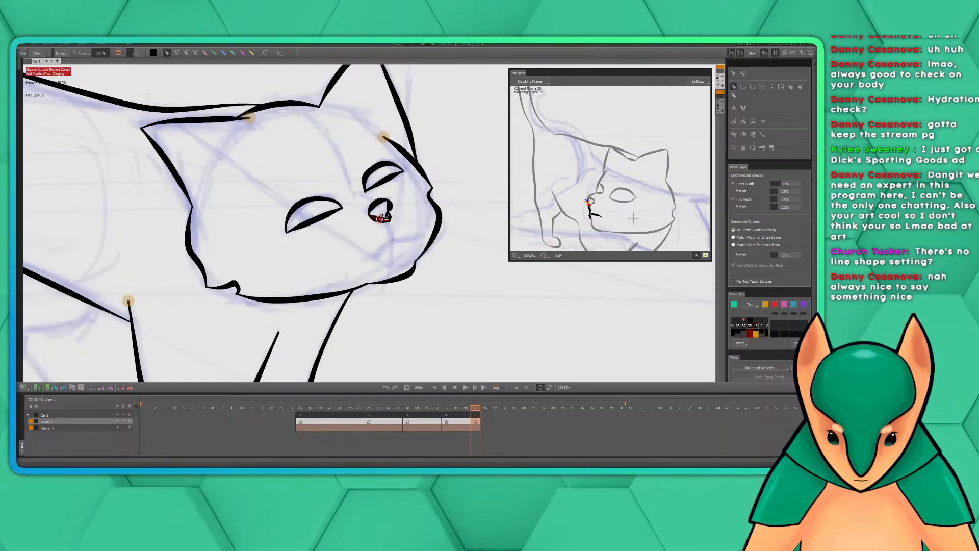
pyautogui.hotkey('ctrl', 'z')
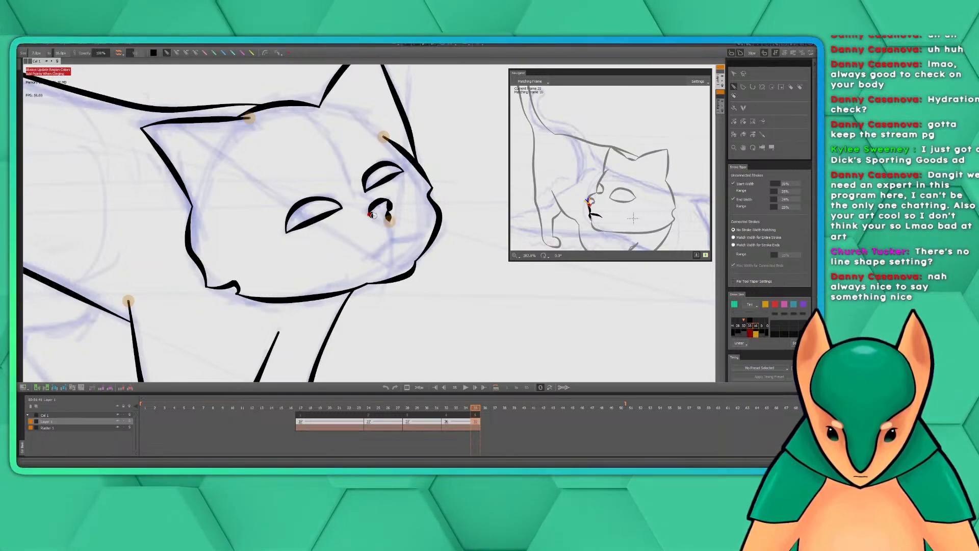
pyautogui.moveTo(389, 220); pyautogui.dragTo(374, 218)
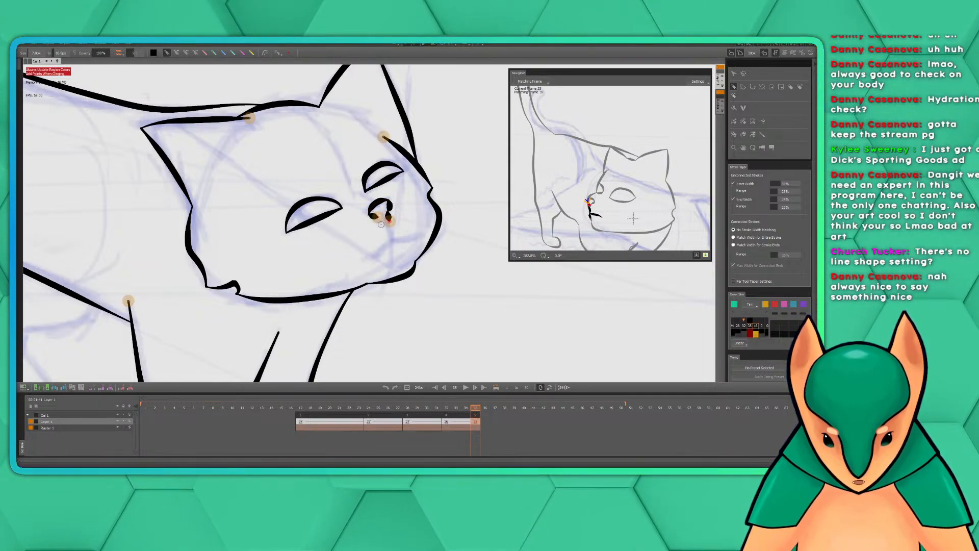
pyautogui.moveTo(383, 220)
pyautogui.mouseDown()
pyautogui.moveTo(402, 227)
pyautogui.moveTo(402, 197)
pyautogui.mouseUp()
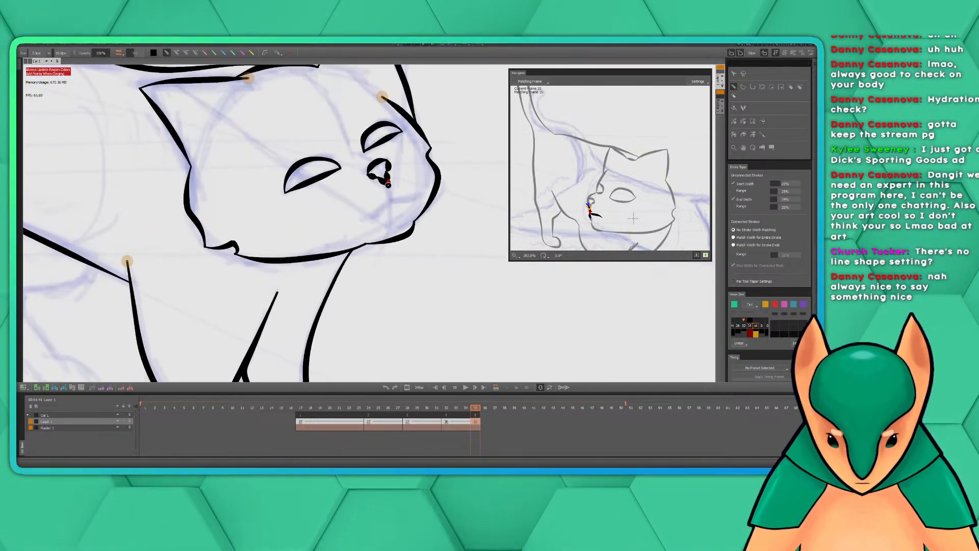
# Ink the cat's mouth as a short line down from the nose and a curved lip line, redoing the misplaced stroke
pyautogui.moveTo(388, 185)
pyautogui.mouseDown()
pyautogui.moveTo(360, 221)
pyautogui.moveTo(424, 193)
pyautogui.moveTo(415, 221)
pyautogui.moveTo(414, 197)
pyautogui.moveTo(399, 200)
pyautogui.moveTo(468, 246)
pyautogui.mouseUp()
pyautogui.hotkey('ctrl', 'z')
pyautogui.scroll(-2, 418, 209)
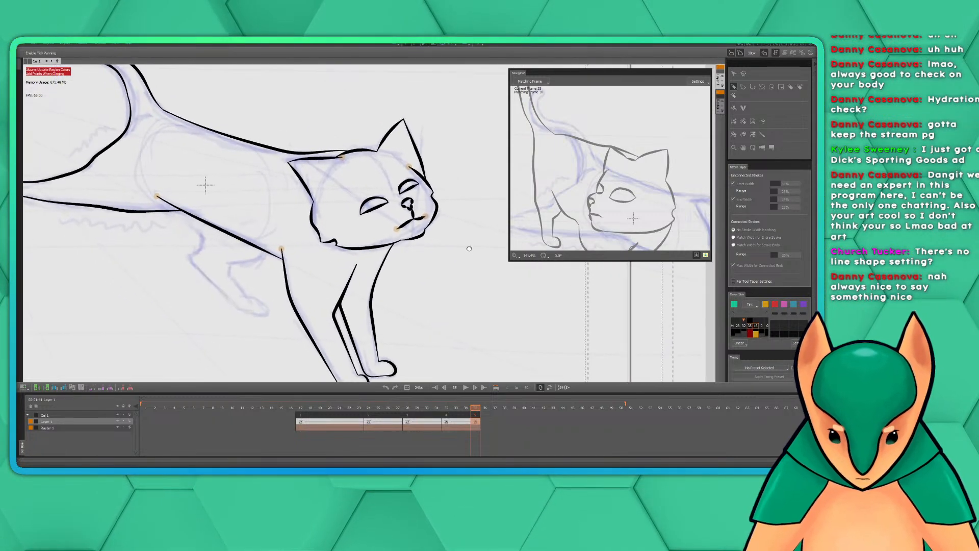
pyautogui.scroll(-1, 205, 186)
pyautogui.scroll(-2, 377, 172)
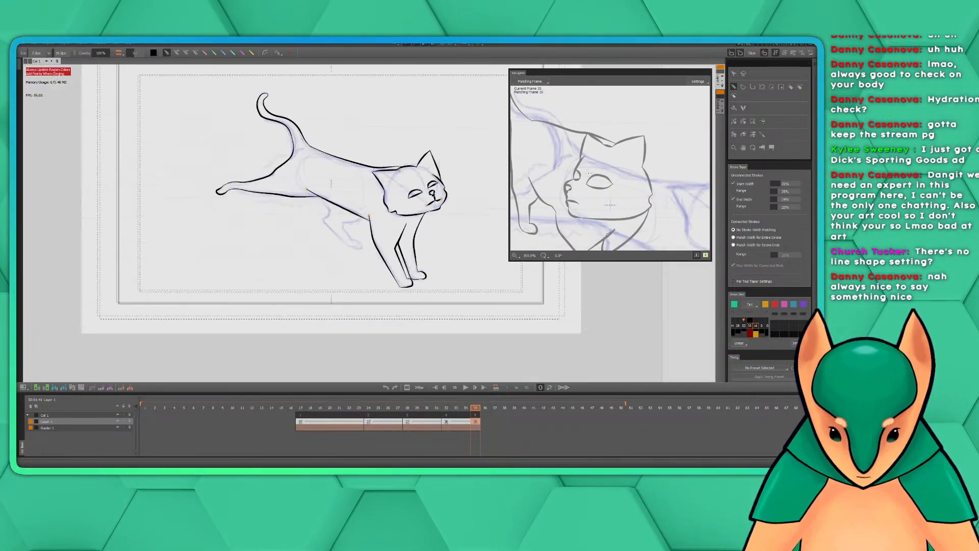
# Review the whole inked leaping cat against the rough sketch and the matching frame's drawing in the navigator
pyautogui.scroll(1, 377, 172)
pyautogui.moveTo(440, 206); pyautogui.dragTo(411, 239)
pyautogui.moveTo(585, 180); pyautogui.dragTo(598, 173)
pyautogui.scroll(-2, 458, 184)
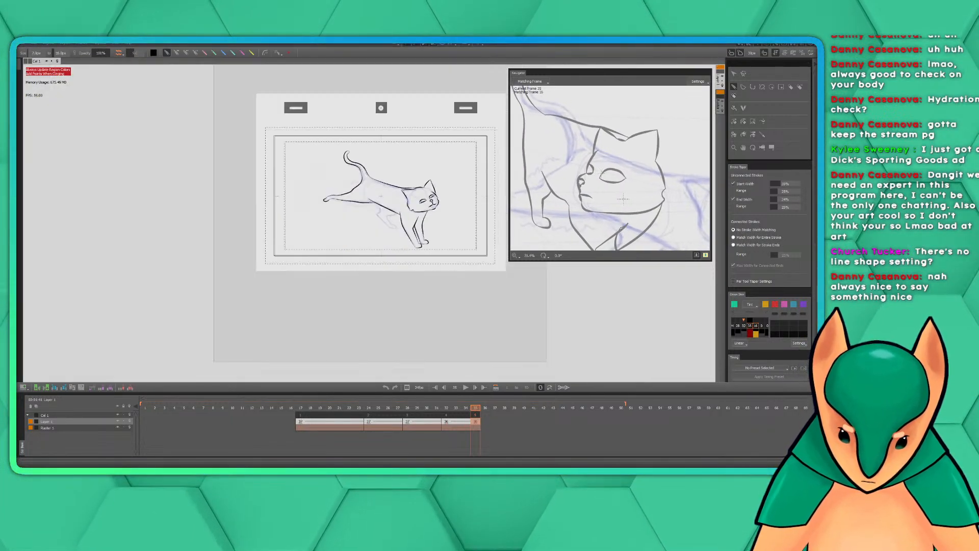
pyautogui.scroll(2, 457, 184)
pyautogui.moveTo(631, 206); pyautogui.dragTo(656, 224)
pyautogui.moveTo(597, 142)
pyautogui.mouseDown()
pyautogui.moveTo(650, 257)
pyautogui.moveTo(603, 138)
pyautogui.moveTo(596, 144)
pyautogui.mouseUp()
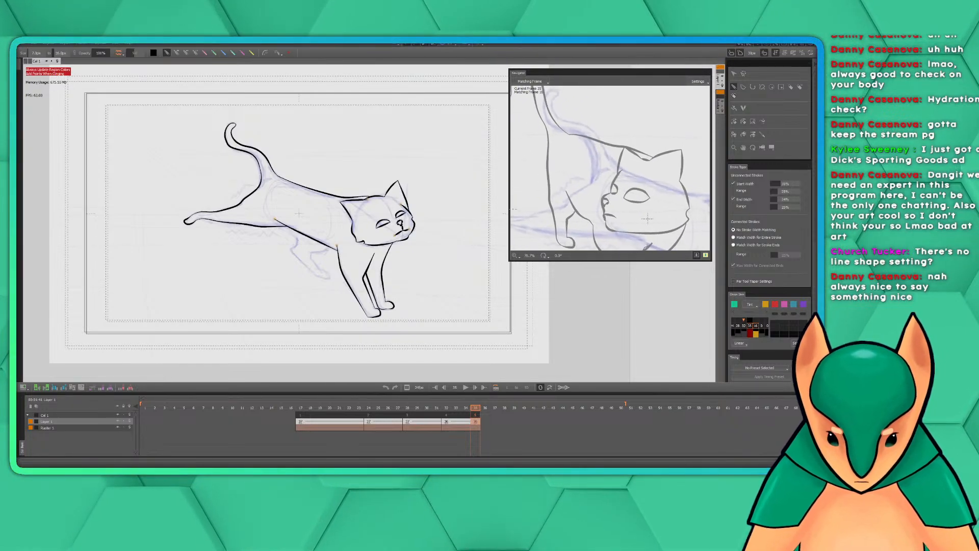
pyautogui.moveTo(415, 261); pyautogui.dragTo(346, 284)
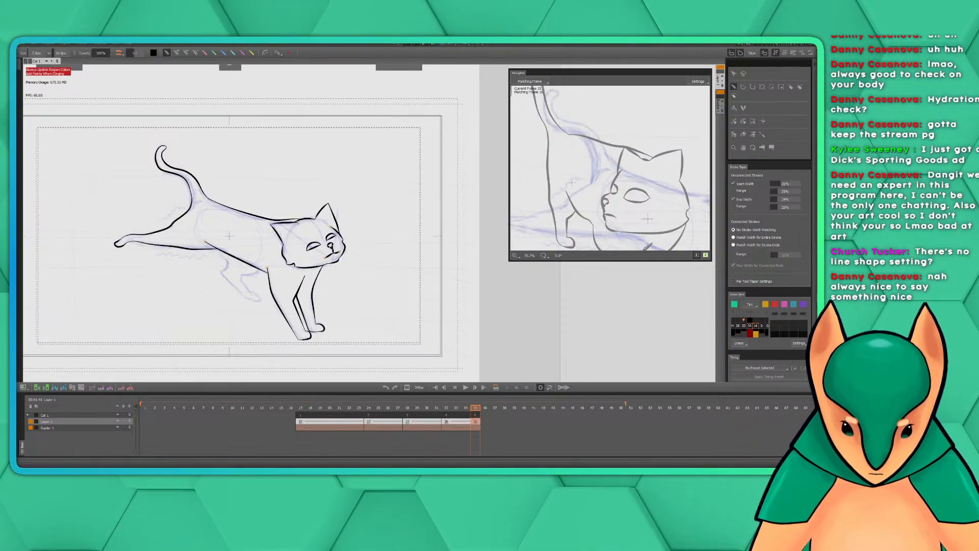
pyautogui.moveTo(365, 259); pyautogui.dragTo(404, 245)
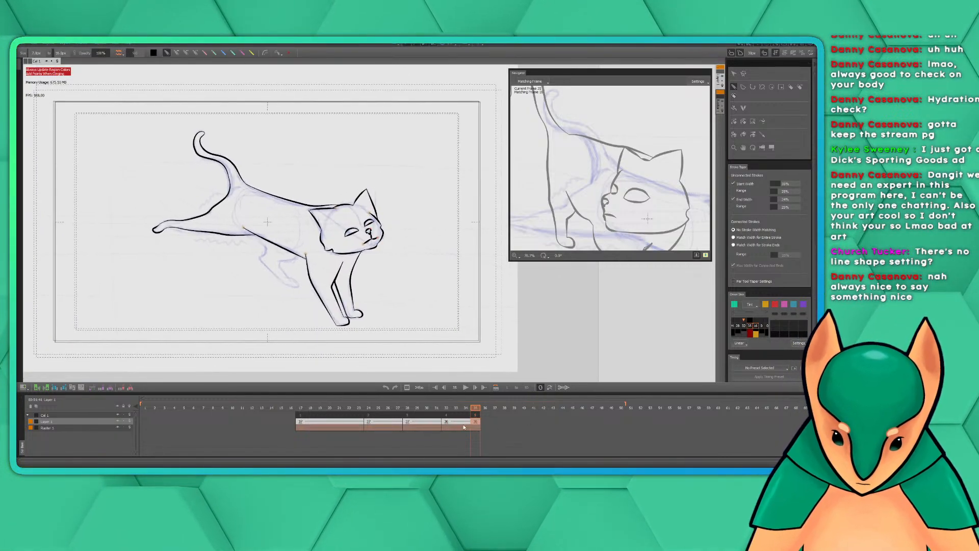
# Step back through the key drawings at frames 17, 24 and 28 and look over the frame commands available for each
pyautogui.moveTo(476, 408); pyautogui.dragTo(302, 409)
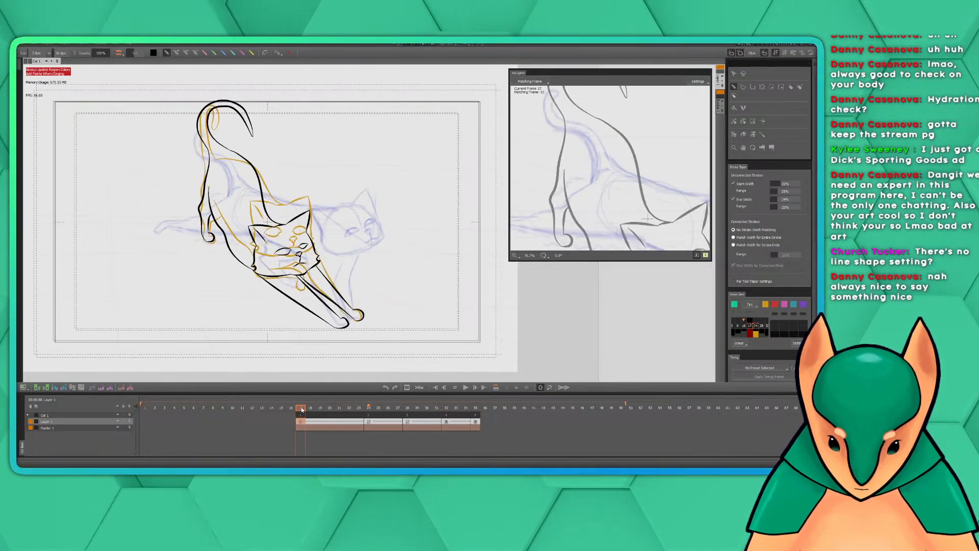
pyautogui.rightClick(301, 418)
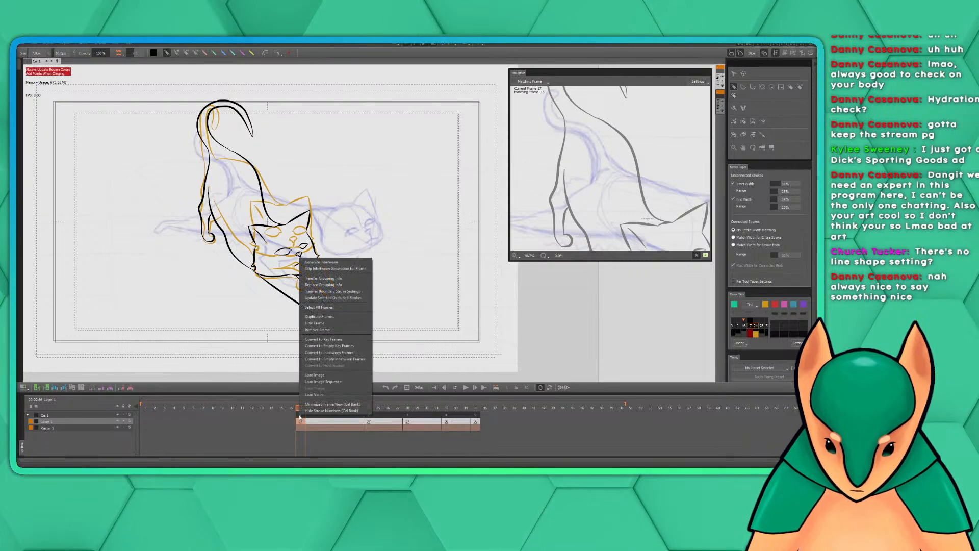
pyautogui.click(296, 408)
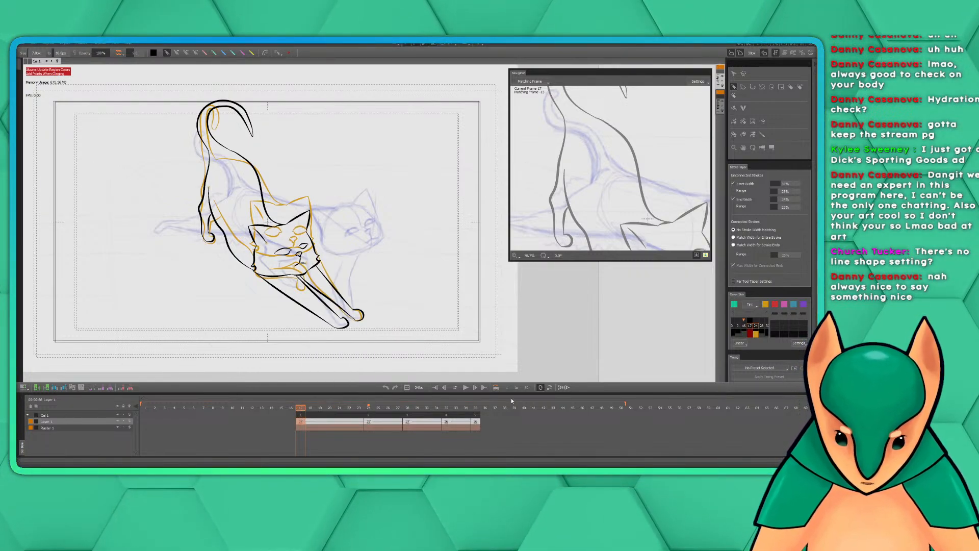
pyautogui.click(369, 422)
pyautogui.rightClick(370, 424)
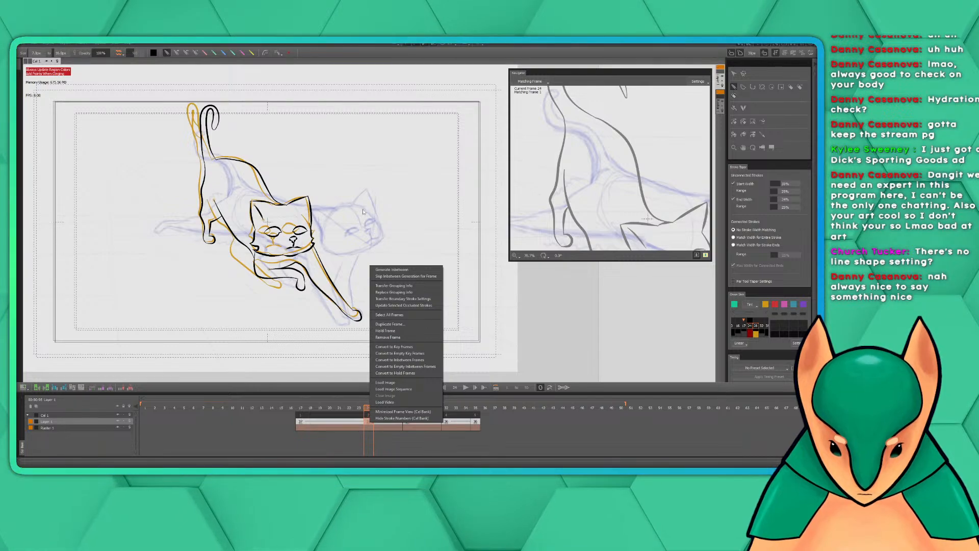
pyautogui.click(271, 421)
pyautogui.click(371, 423)
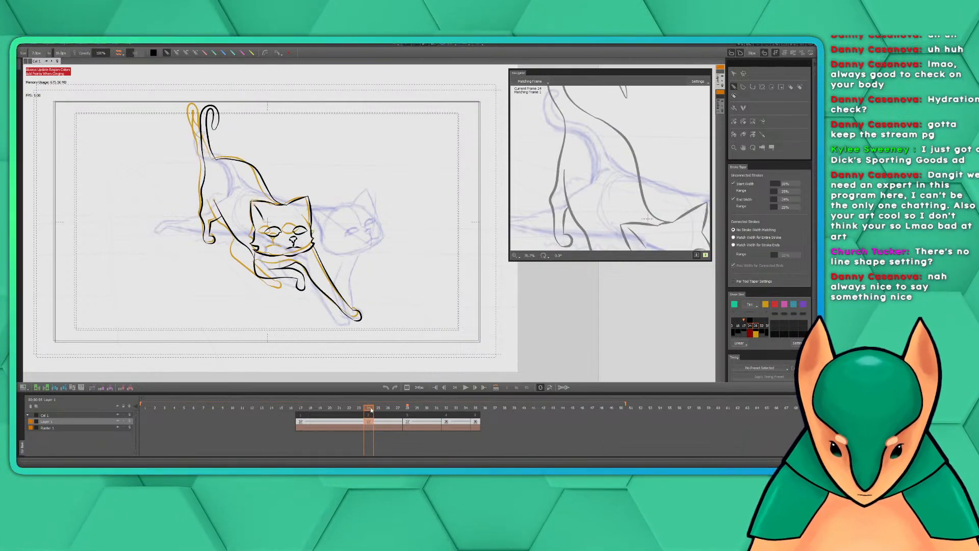
pyautogui.click(408, 408)
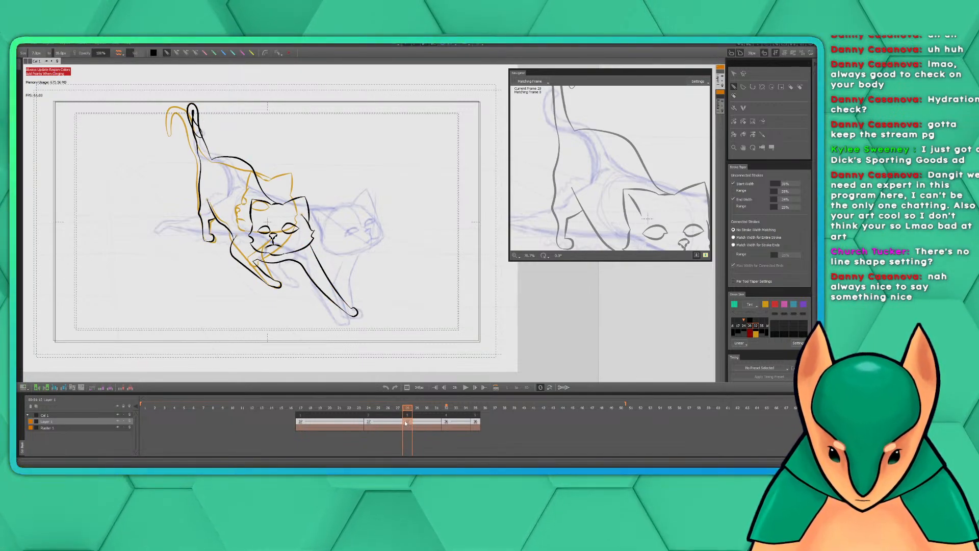
pyautogui.moveTo(406, 424)
pyautogui.mouseDown()
pyautogui.moveTo(372, 423)
pyautogui.moveTo(414, 423)
pyautogui.mouseUp()
pyautogui.click(408, 422)
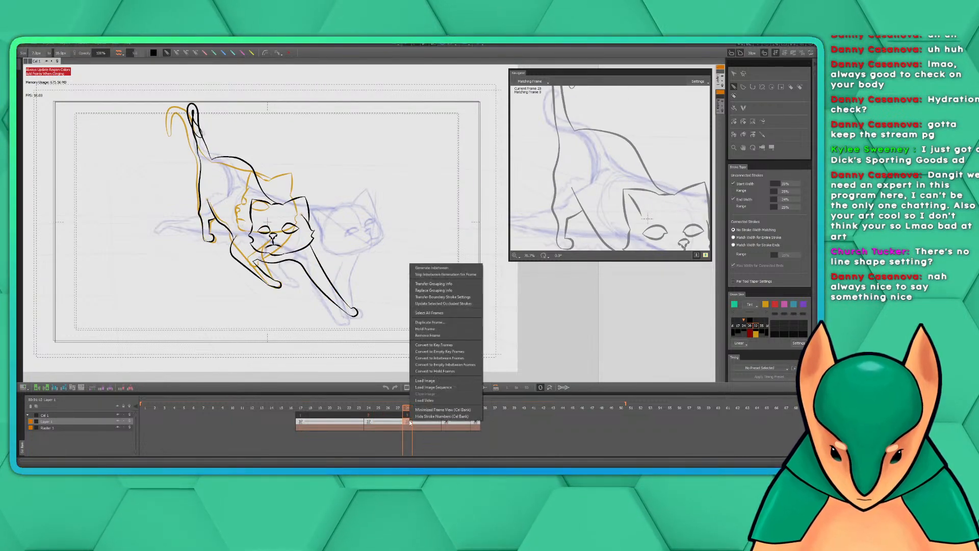
pyautogui.rightClick(409, 422)
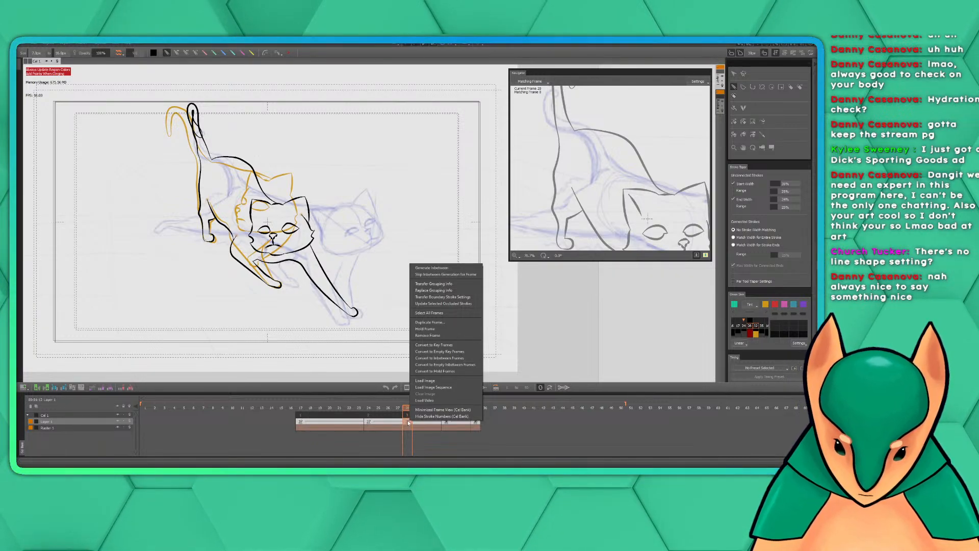
pyautogui.click(407, 423)
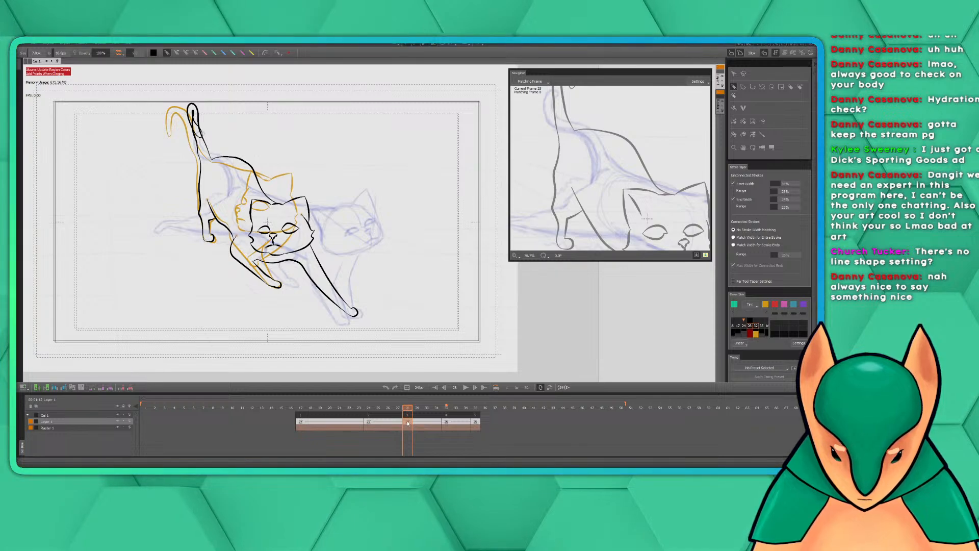
pyautogui.rightClick(408, 422)
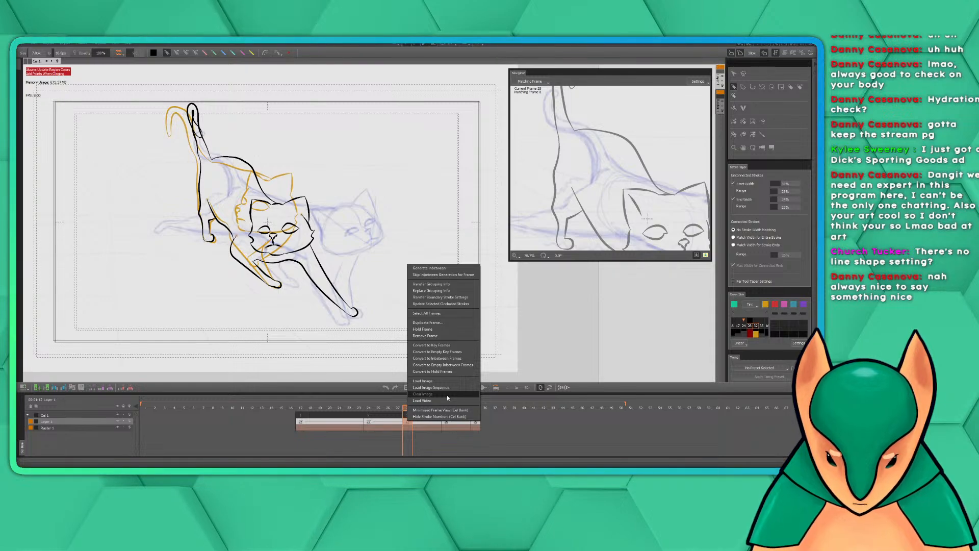
pyautogui.click(512, 435)
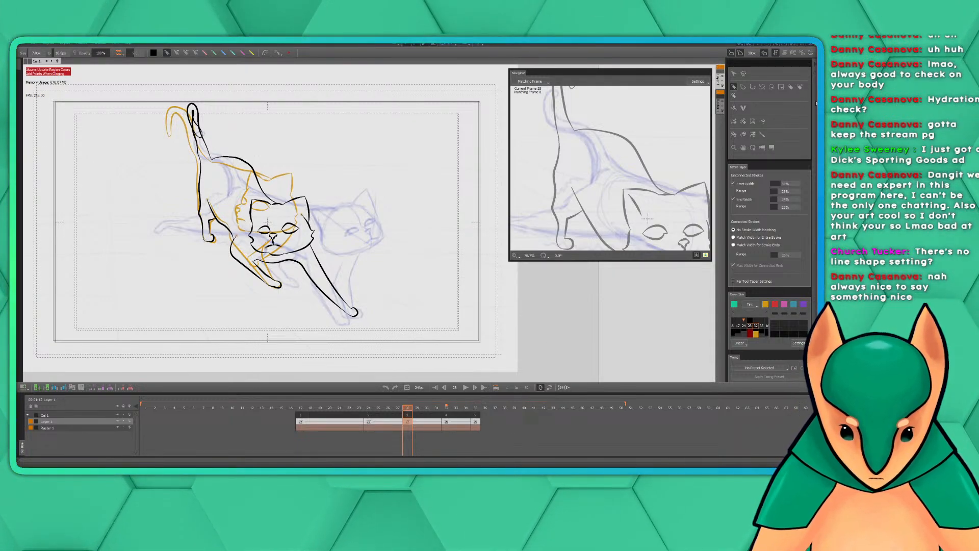
# Compare the held drawings around frames 23 to 27 and check the conversion commands for the key at frame 24
pyautogui.scroll(-3, 771, 153)
pyautogui.scroll(-8, 789, 181)
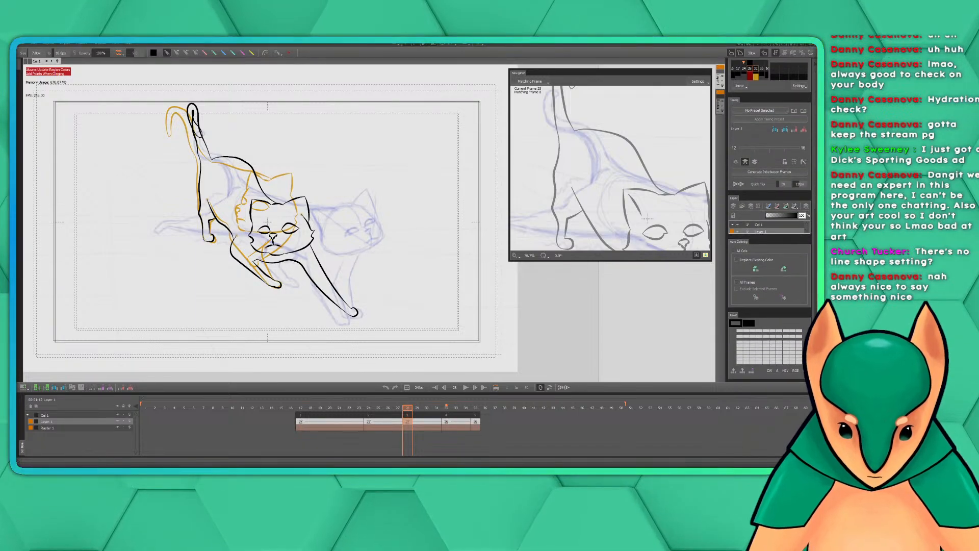
pyautogui.scroll(8, 789, 181)
pyautogui.click(387, 410)
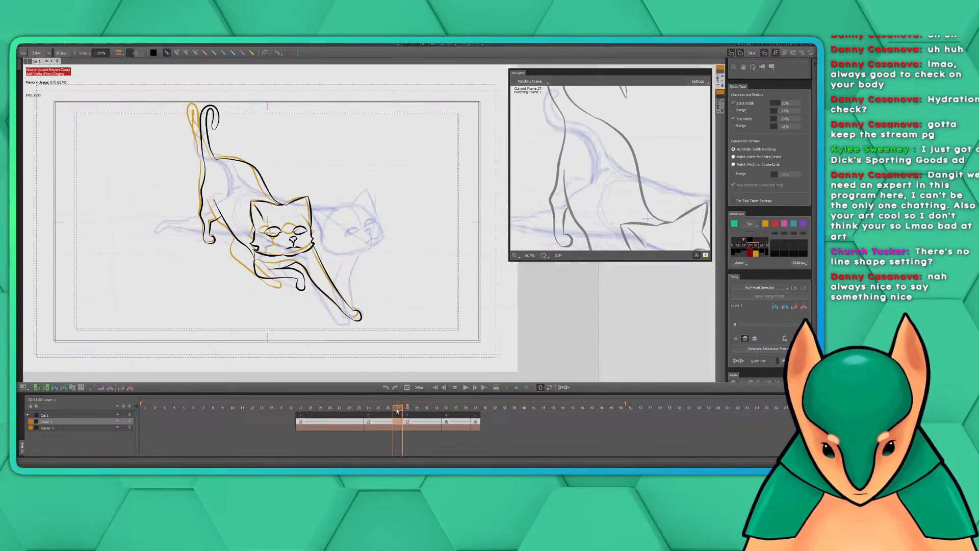
pyautogui.click(360, 408)
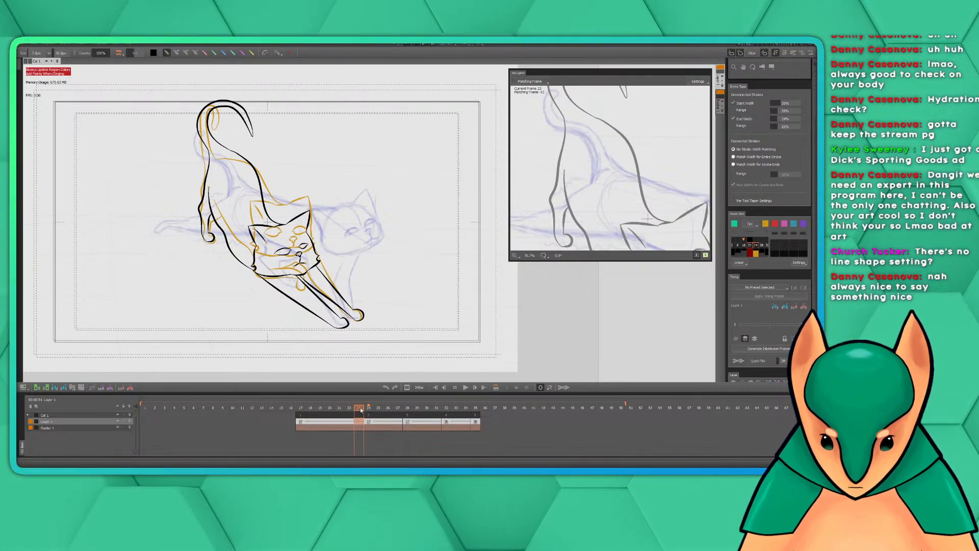
pyautogui.click(382, 410)
pyautogui.moveTo(382, 411)
pyautogui.mouseDown()
pyautogui.moveTo(428, 414)
pyautogui.moveTo(369, 422)
pyautogui.mouseUp()
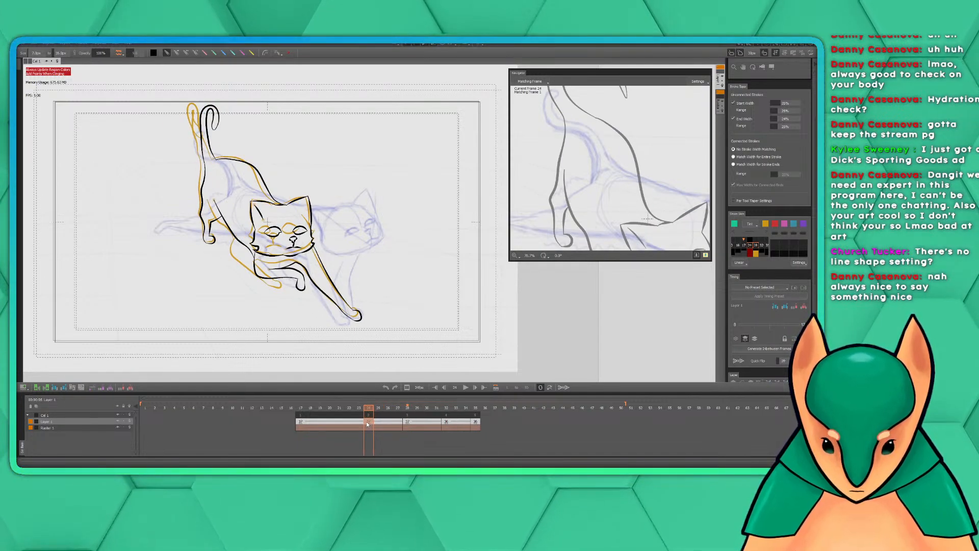
pyautogui.rightClick(370, 422)
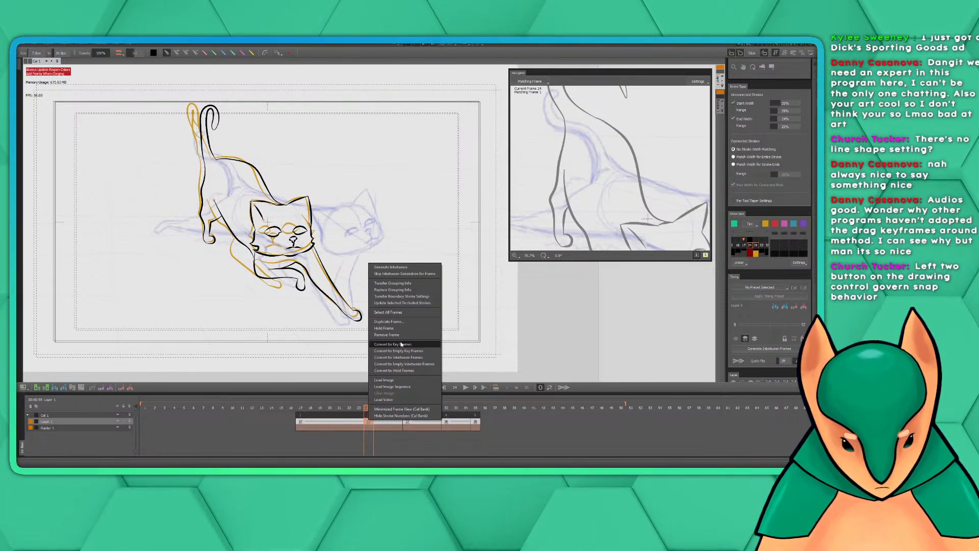
pyautogui.click(797, 76)
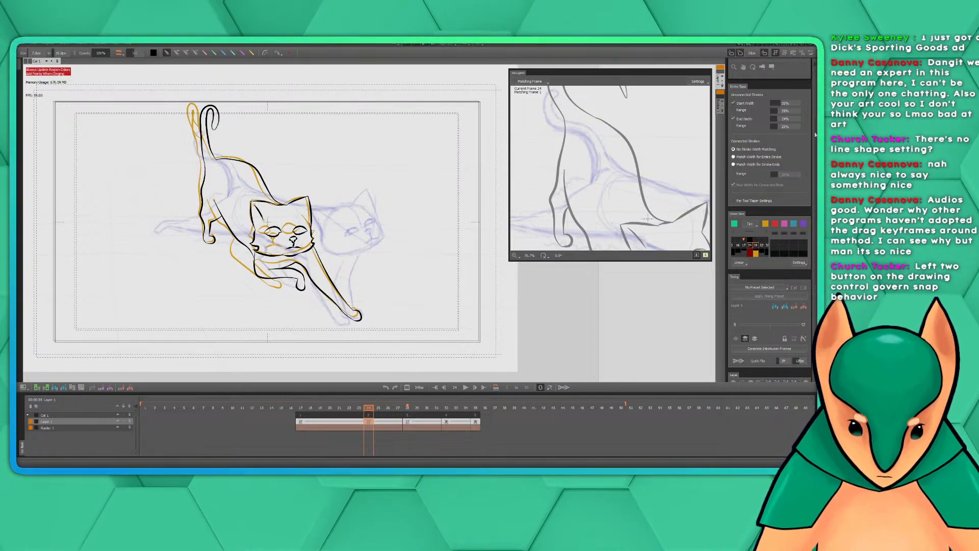
# Look through the drawing tools and the stroke taper, timing and auto coloring settings for the snapping controls
pyautogui.scroll(3, 770, 204)
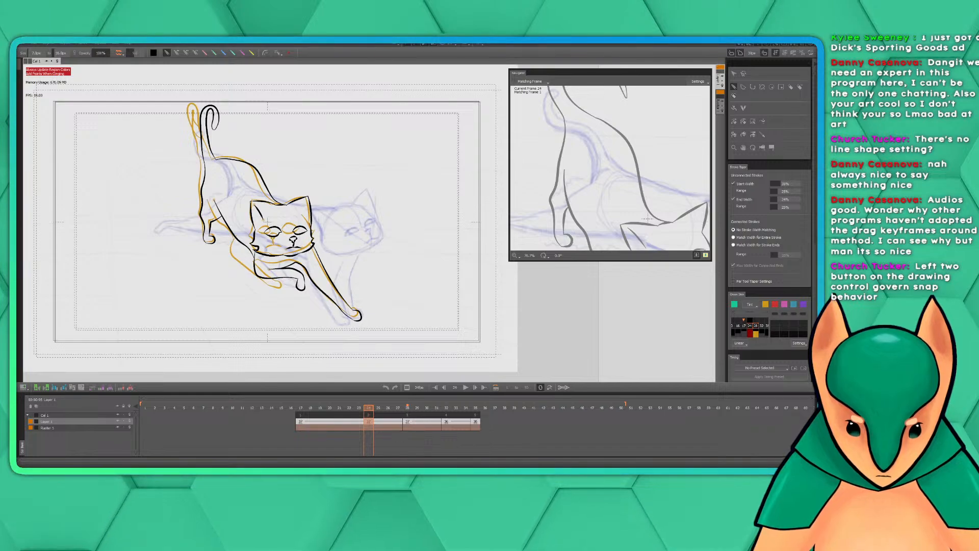
pyautogui.scroll(-3, 812, 131)
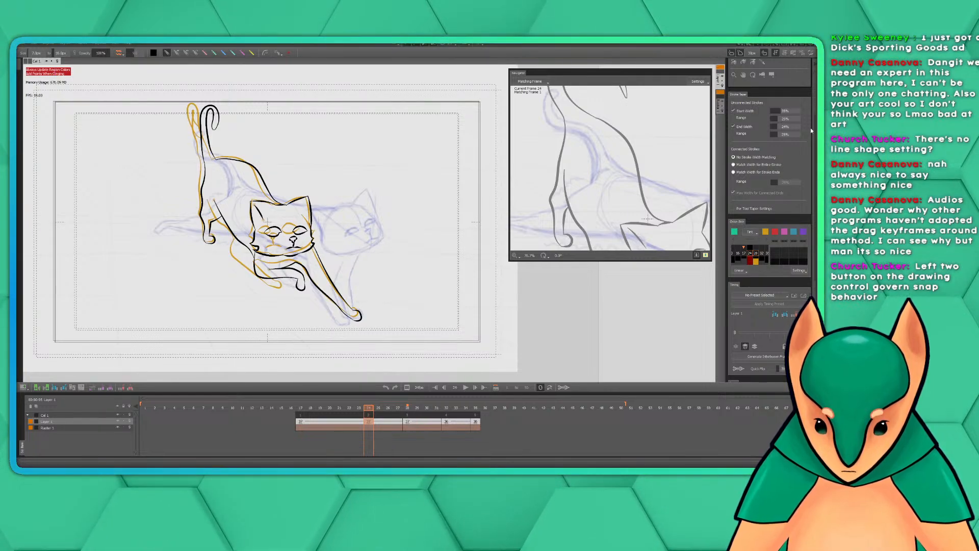
pyautogui.scroll(-5, 773, 160)
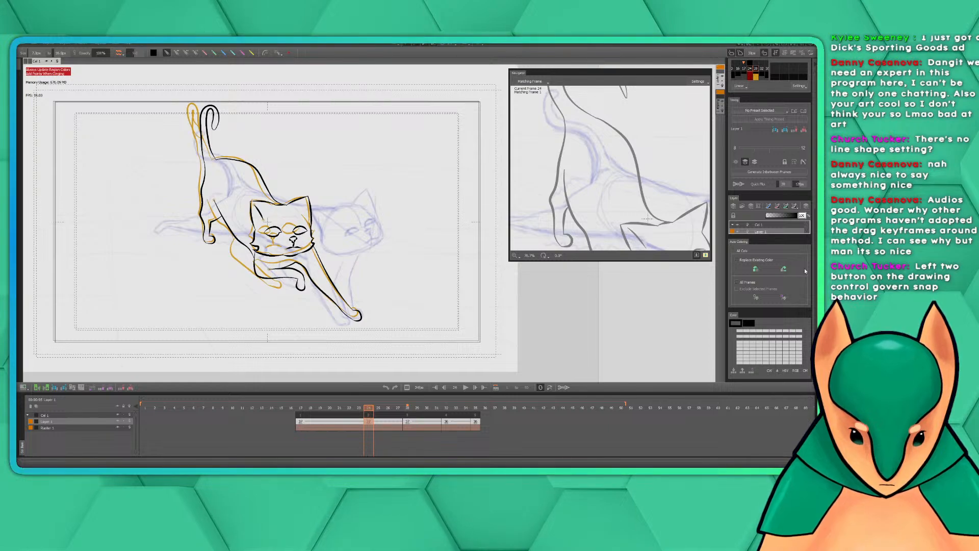
pyautogui.scroll(7, 804, 268)
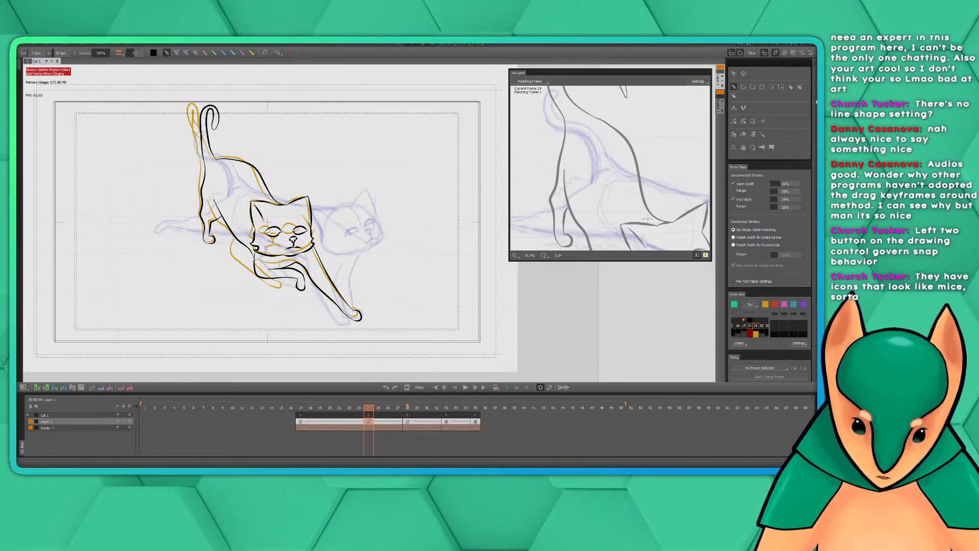
pyautogui.scroll(-5, 773, 228)
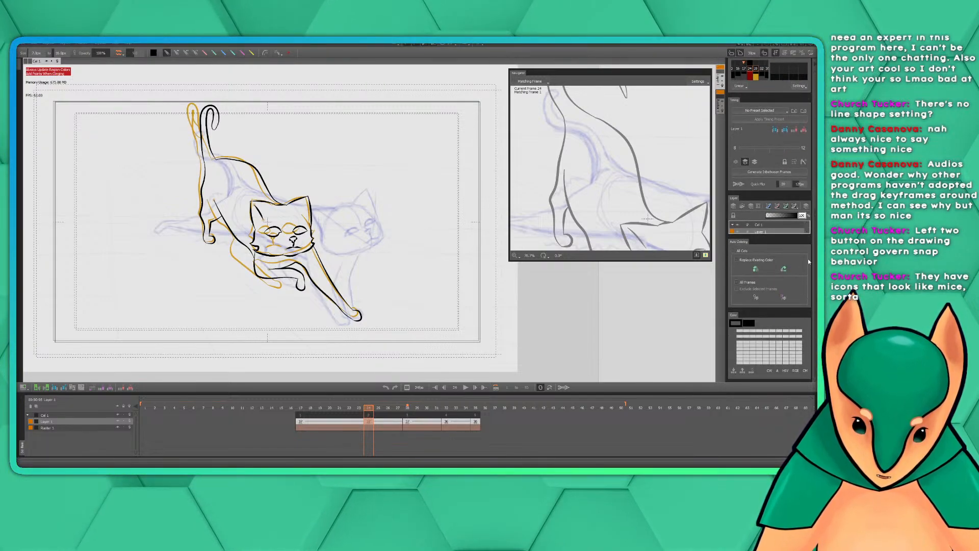
pyautogui.scroll(5, 808, 258)
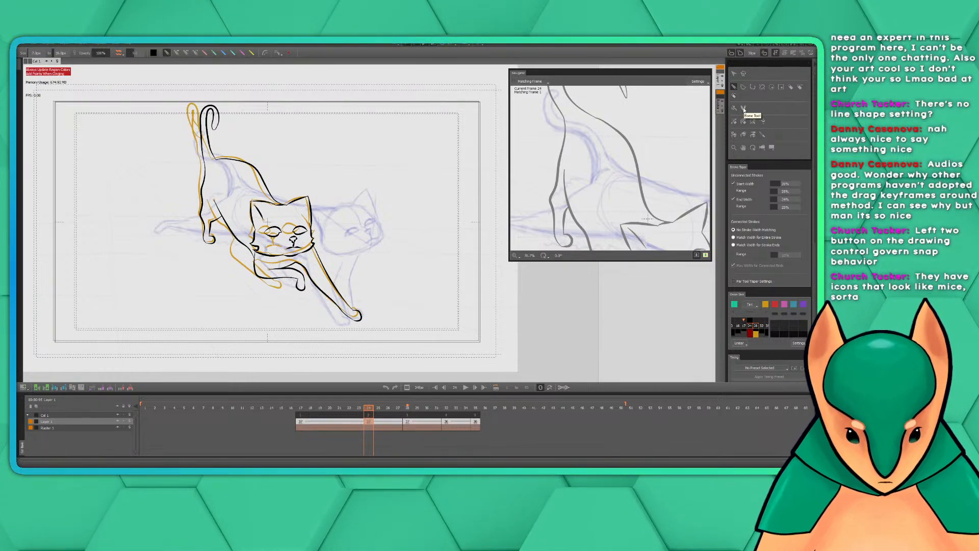
# Look through the stroke taper, cel bank, timing and layer settings once more for line snapping options
pyautogui.scroll(-3, 817, 148)
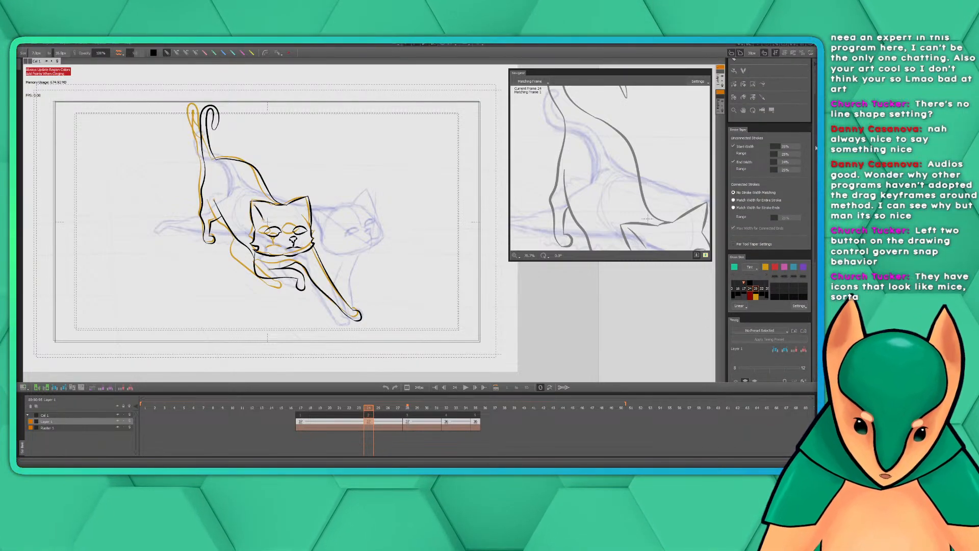
pyautogui.scroll(-5, 810, 210)
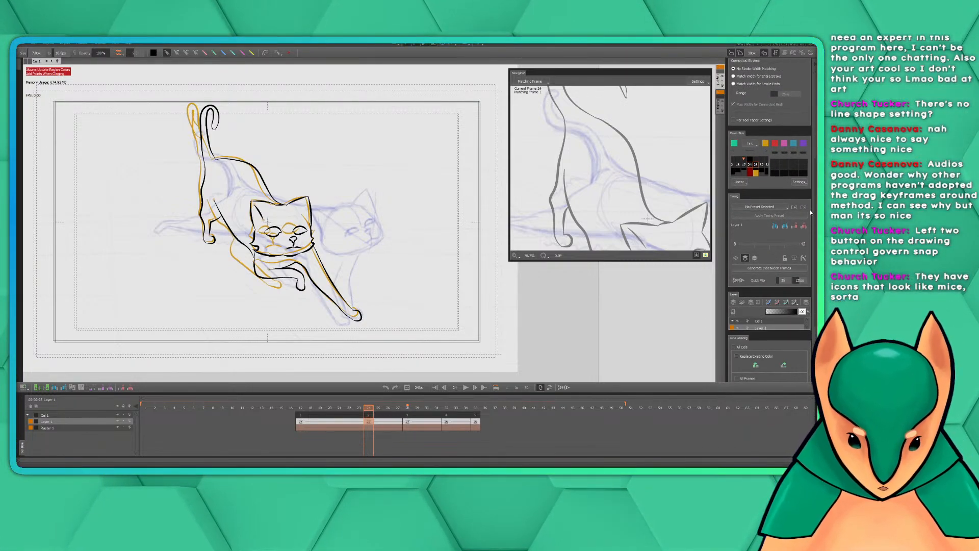
pyautogui.scroll(8, 810, 209)
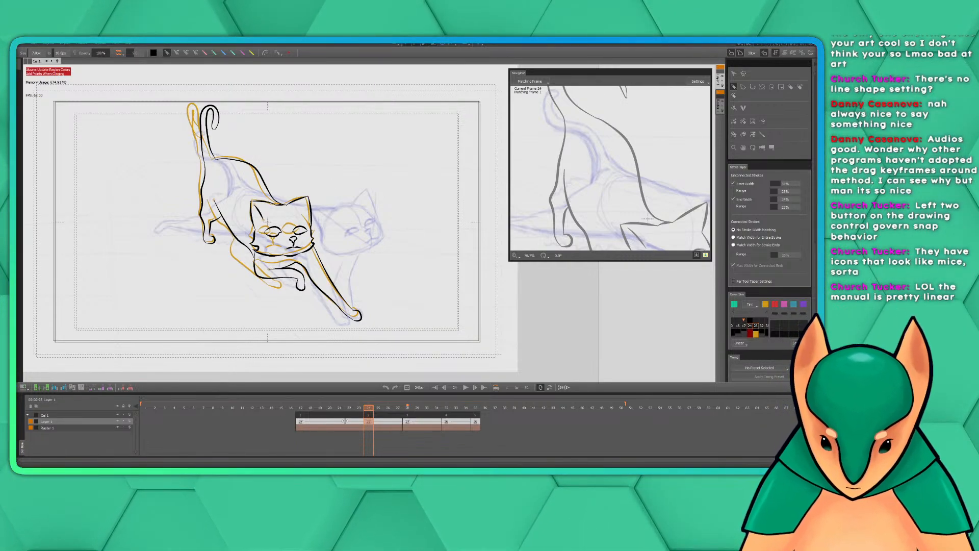
# Try to generate inbetweens from the key at frame 24 on its own, and from the selected range of frames 24 to 28
pyautogui.rightClick(370, 424)
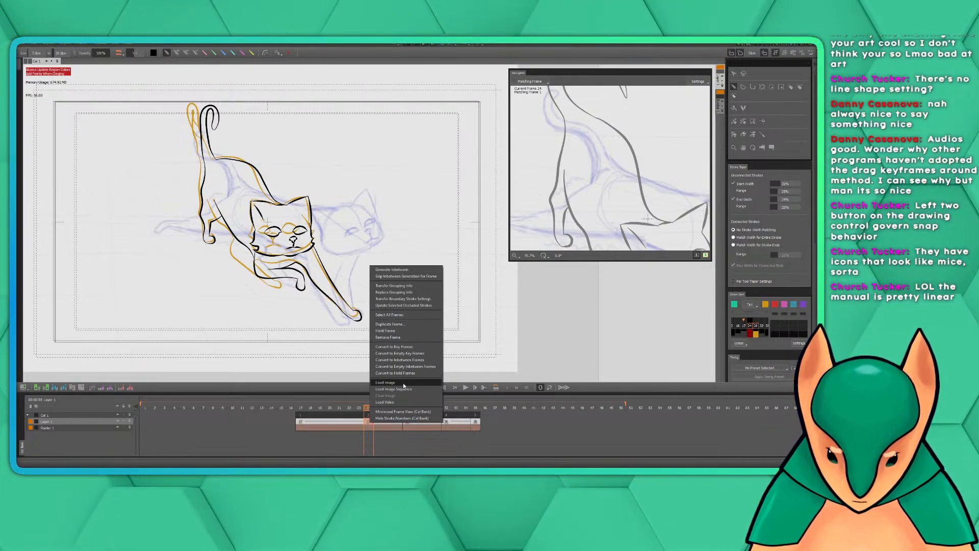
pyautogui.click(414, 270)
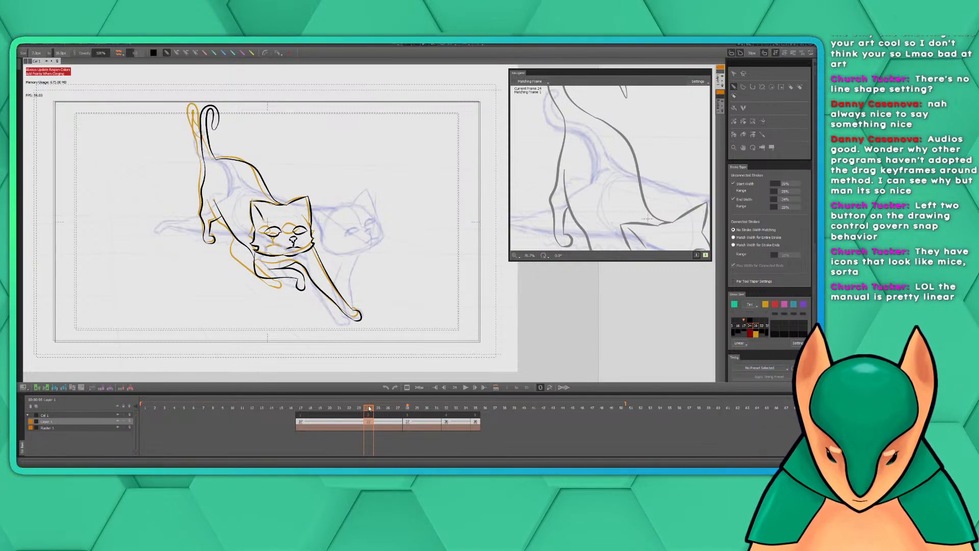
pyautogui.moveTo(370, 408)
pyautogui.mouseDown()
pyautogui.moveTo(408, 411)
pyautogui.moveTo(385, 414)
pyautogui.mouseUp()
pyautogui.click(369, 426)
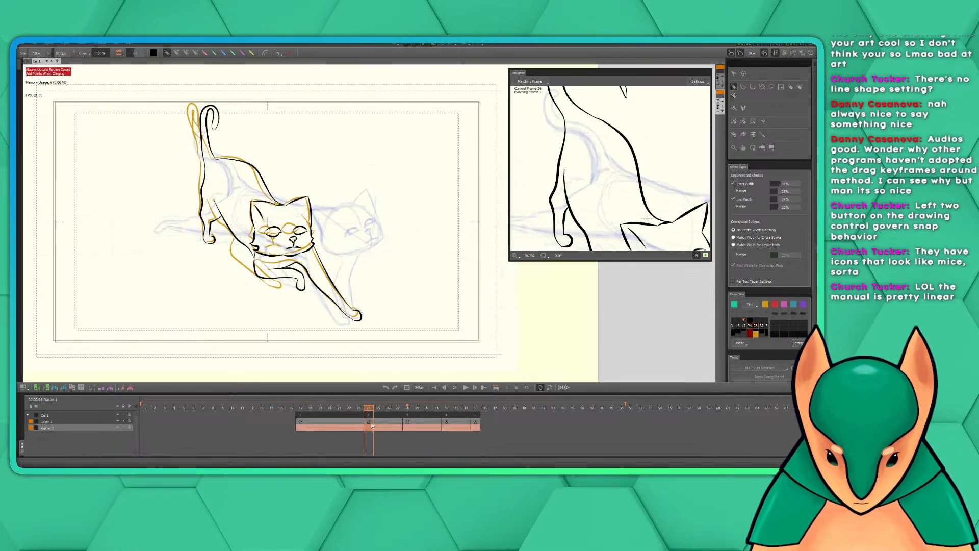
pyautogui.keyDown('shift'); pyautogui.click(409, 424); pyautogui.keyUp('shift')
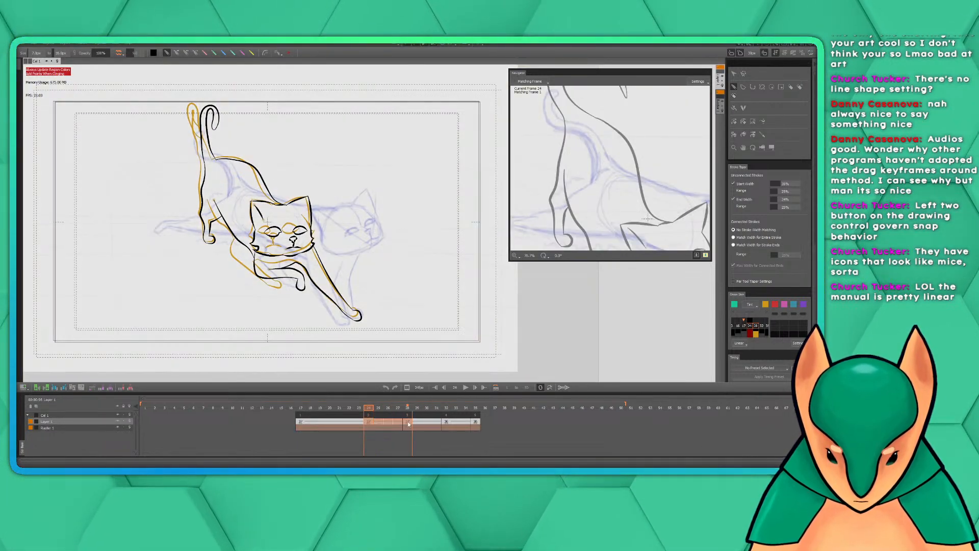
pyautogui.rightClick(371, 423)
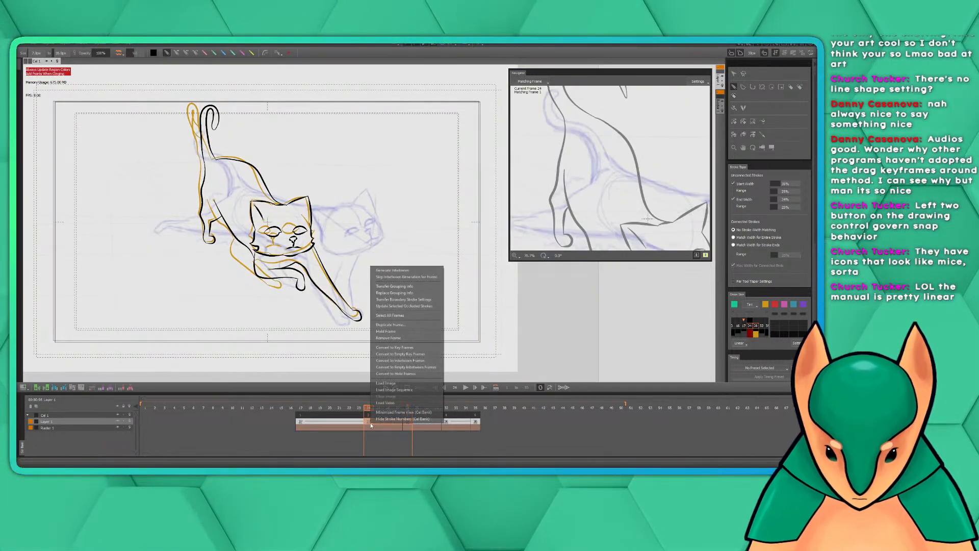
pyautogui.click(402, 271)
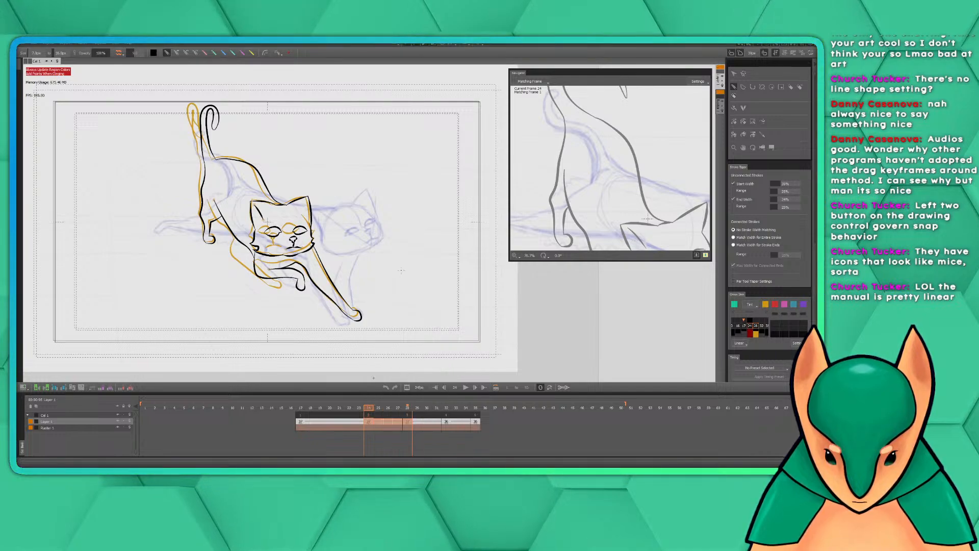
# Try to generate inbetweens on only the frames between the keys at 24 and 28, and return to frame 24 on Layer 1
pyautogui.click(380, 424)
pyautogui.rightClick(380, 424)
pyautogui.click(406, 275)
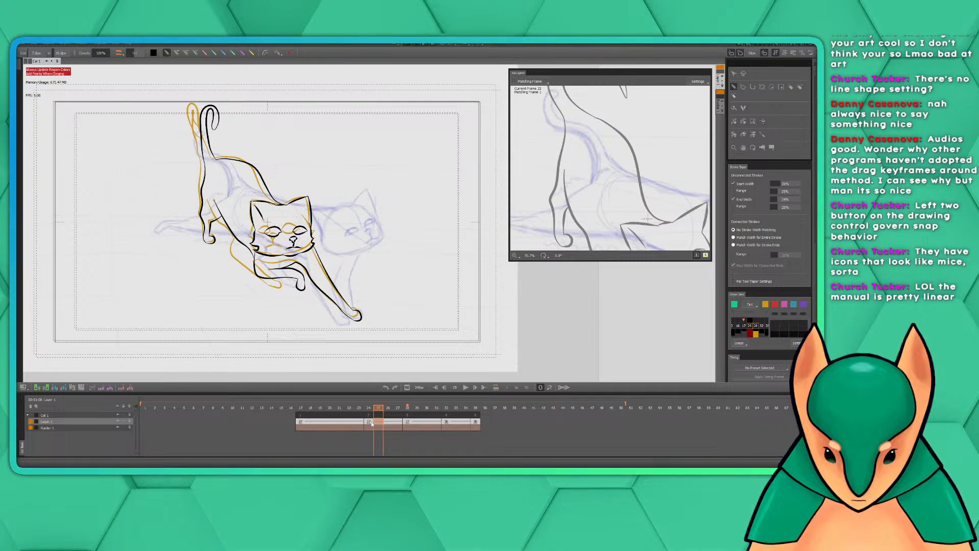
pyautogui.click(388, 423)
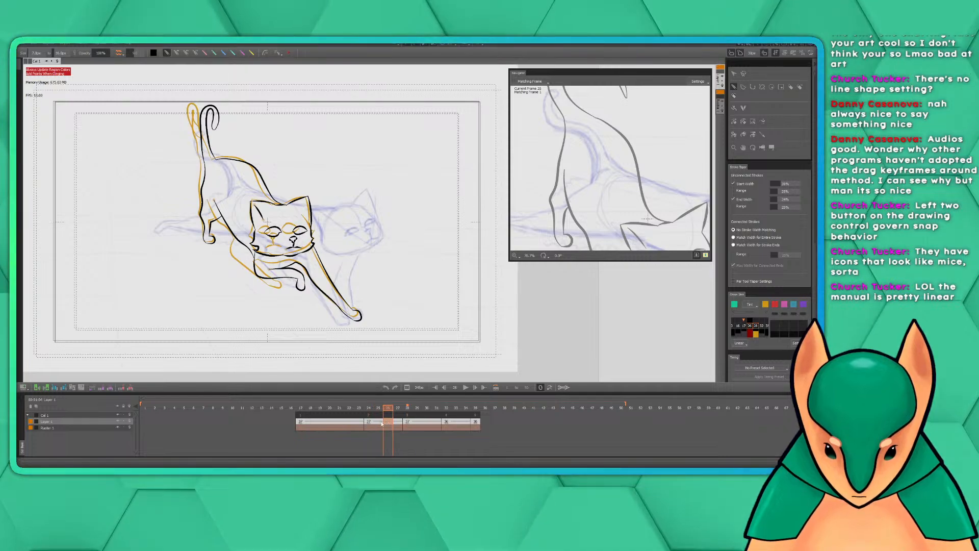
pyautogui.click(382, 423)
pyautogui.rightClick(378, 425)
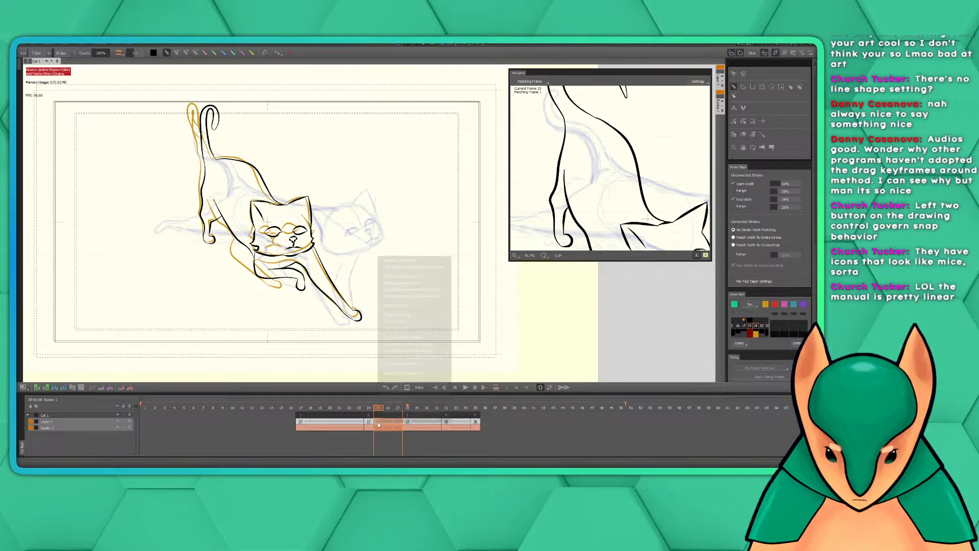
pyautogui.click(401, 265)
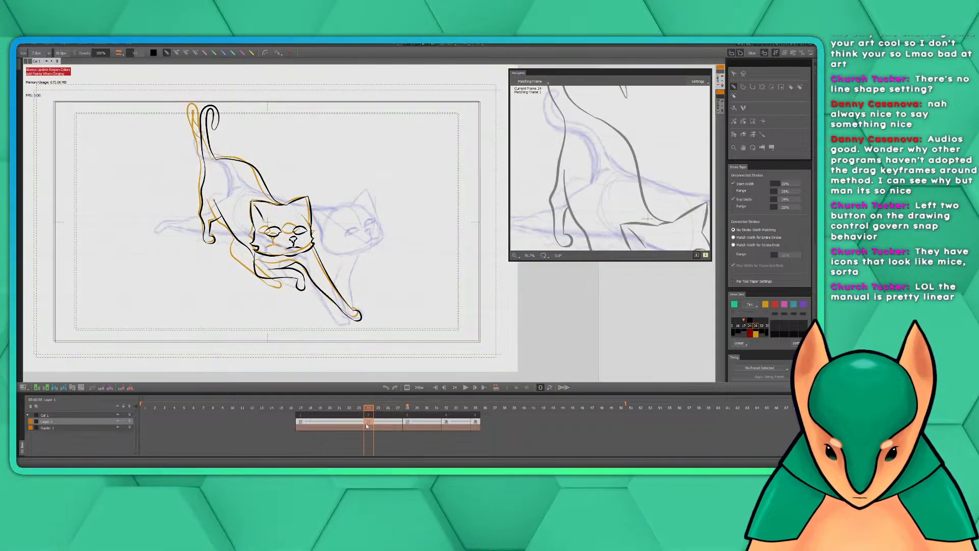
pyautogui.click(369, 422)
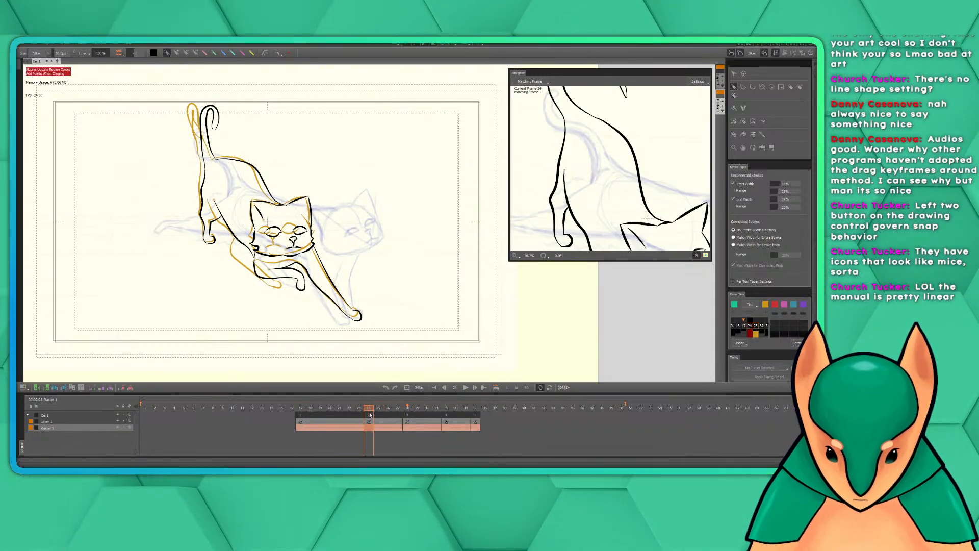
pyautogui.click(372, 416)
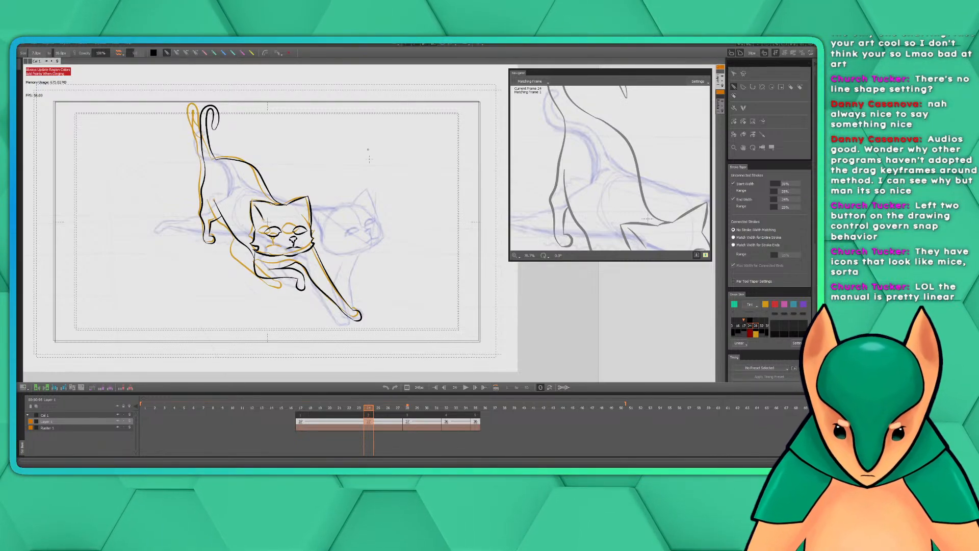
# Check the available drawing modes and the tool and color settings for a snapping control
pyautogui.click(277, 52)
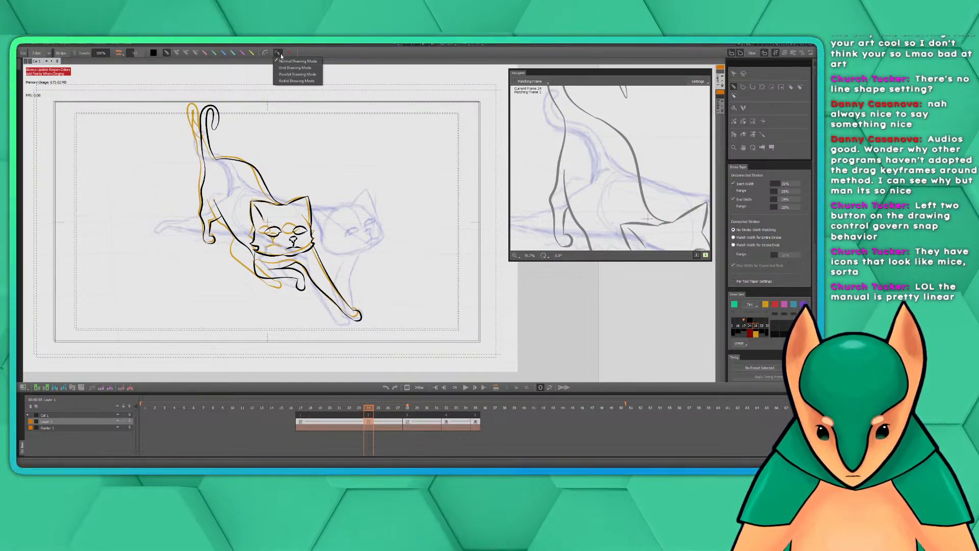
pyautogui.click(280, 55)
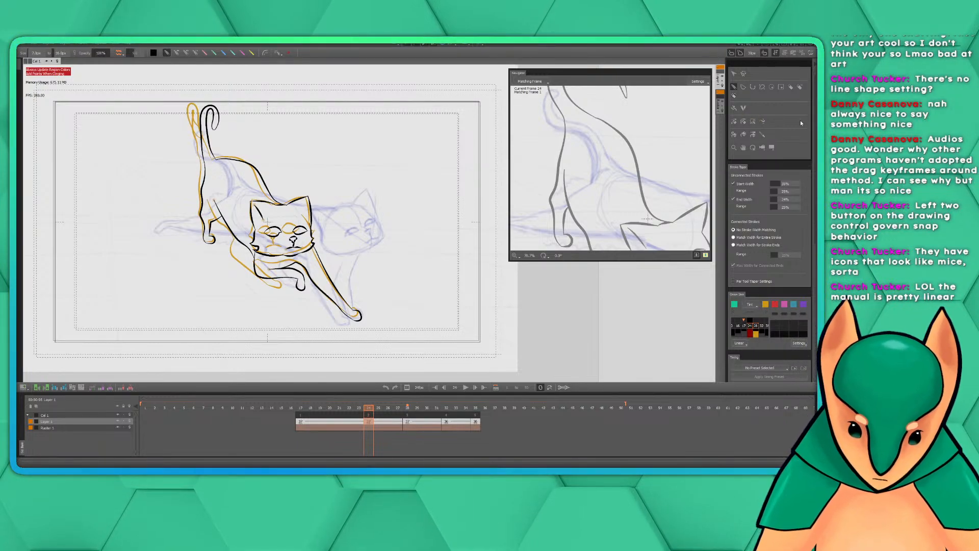
pyautogui.scroll(-8, 800, 121)
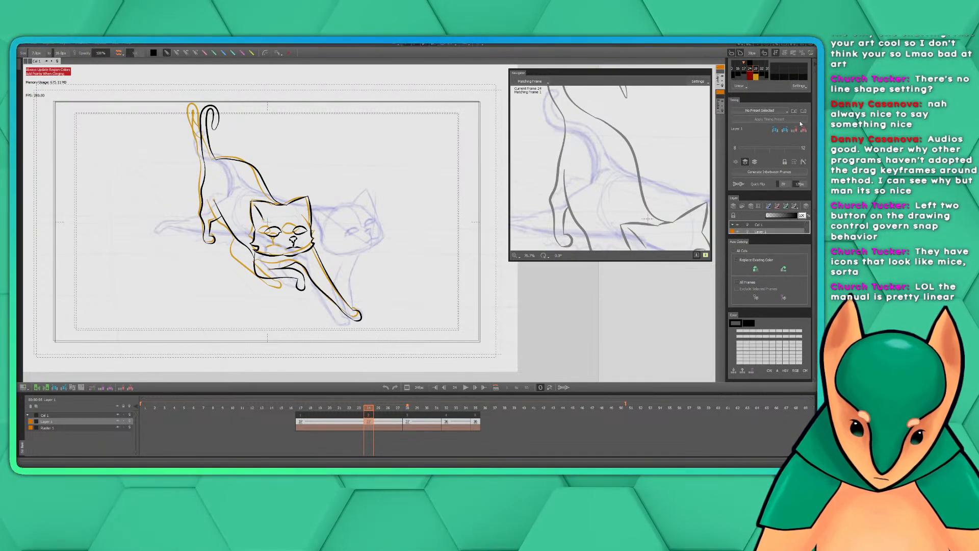
pyautogui.scroll(8, 800, 121)
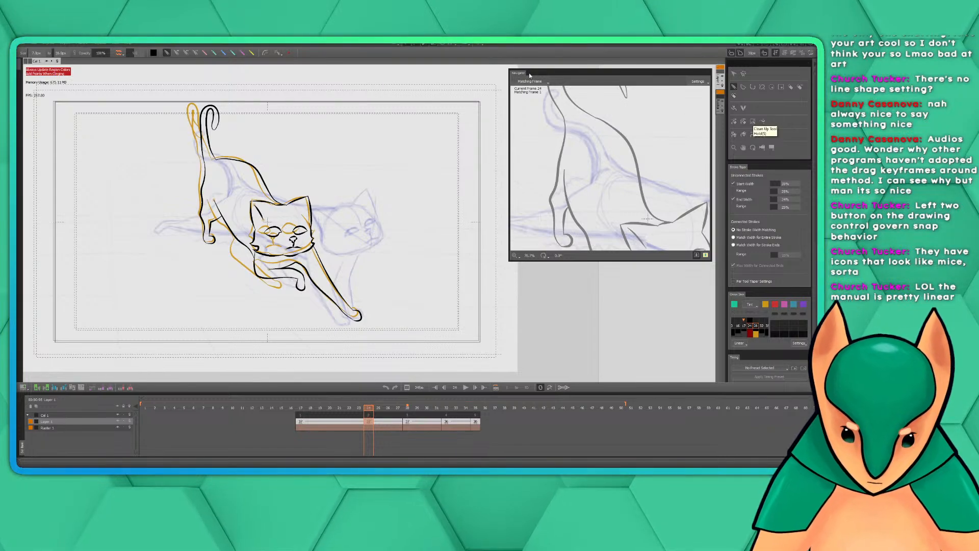
# Check the frame commands for the key at frame 24 without applying any, and scrub around that key
pyautogui.rightClick(371, 421)
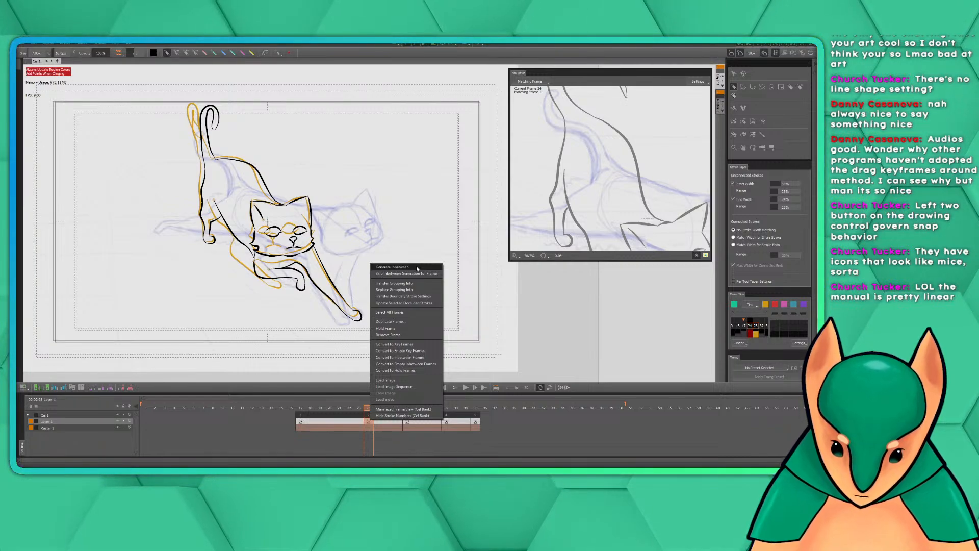
pyautogui.click(368, 421)
pyautogui.moveTo(367, 408)
pyautogui.mouseDown()
pyautogui.moveTo(400, 409)
pyautogui.moveTo(377, 411)
pyautogui.mouseUp()
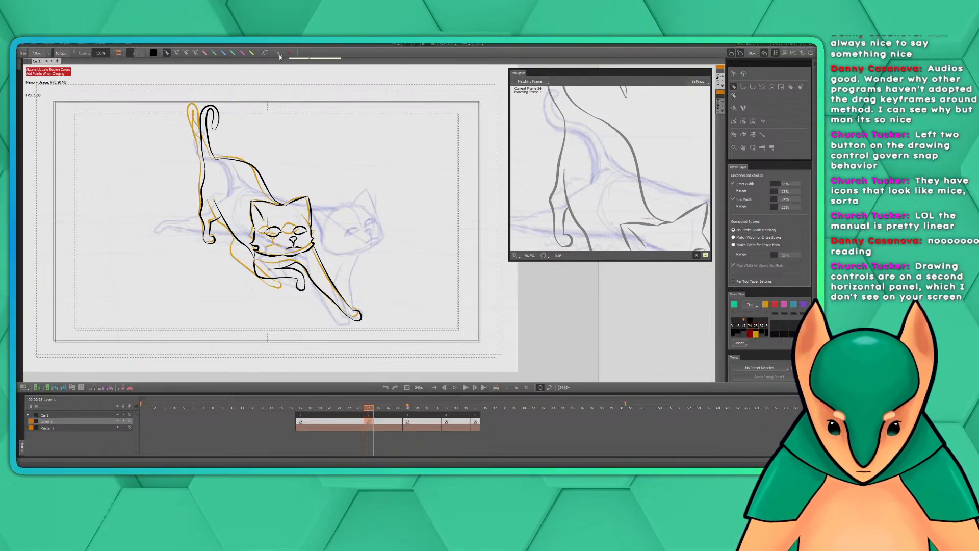
# Check the view and panel display options for a hidden drawing controls panel
pyautogui.click(116, 44)
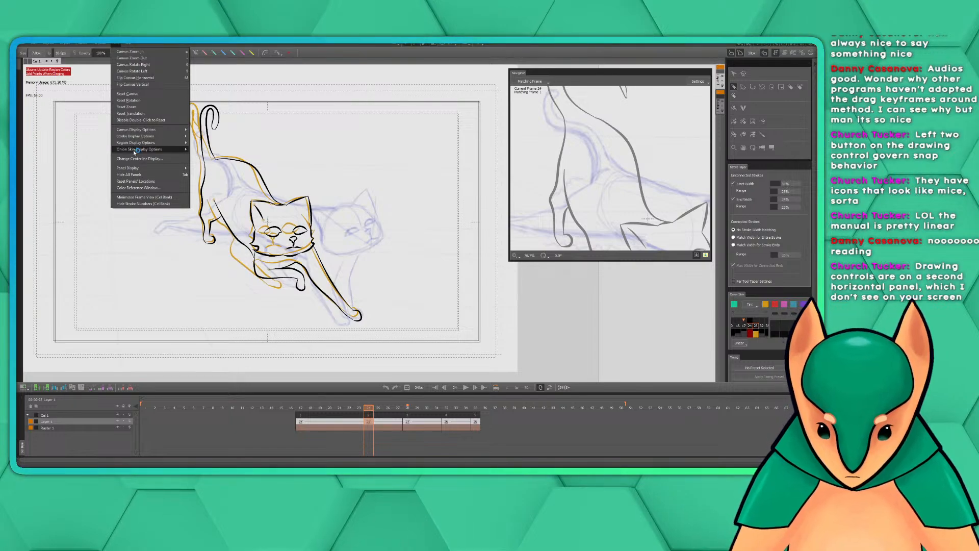
pyautogui.moveTo(164, 170)
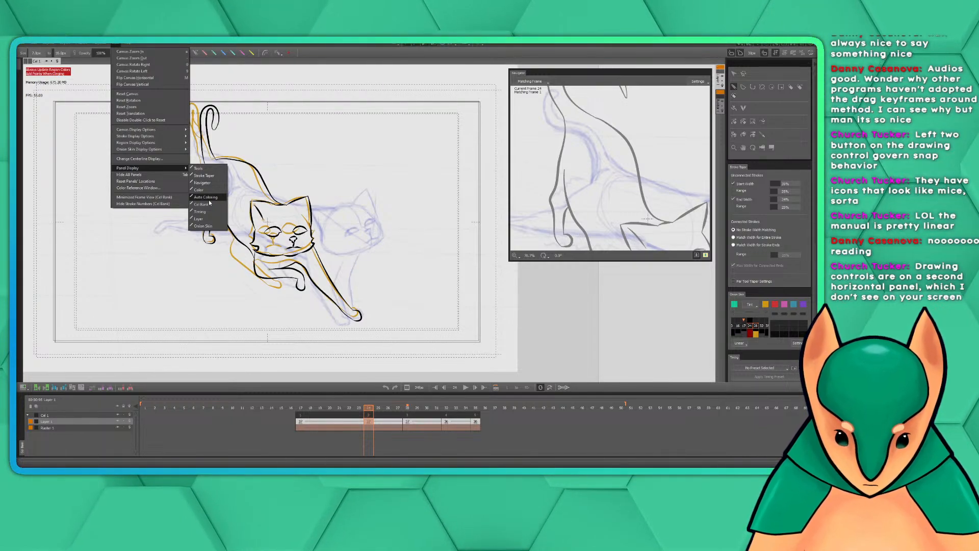
pyautogui.press('Escape')
pyautogui.press('Escape')
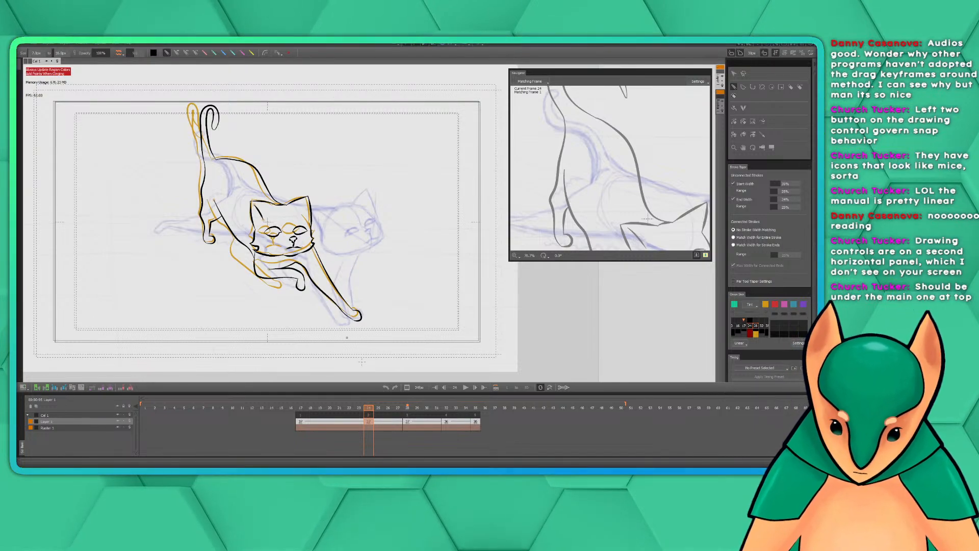
# Scrub from the key at frame 32 back to frame 21 and shift the sequence one frame earlier to start at frame 16
pyautogui.click(447, 409)
pyautogui.moveTo(447, 408); pyautogui.dragTo(339, 408)
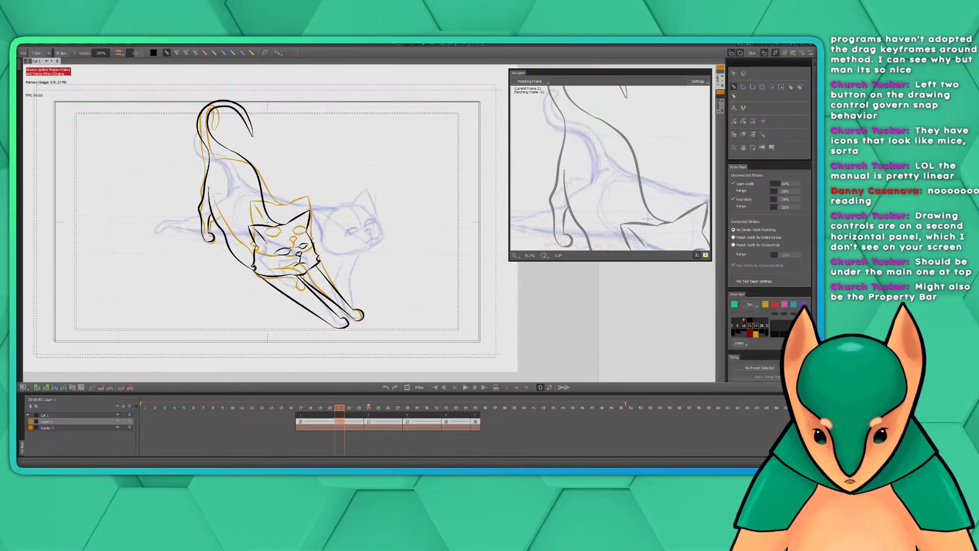
pyautogui.moveTo(342, 409)
pyautogui.mouseDown()
pyautogui.moveTo(370, 416)
pyautogui.moveTo(360, 416)
pyautogui.mouseUp()
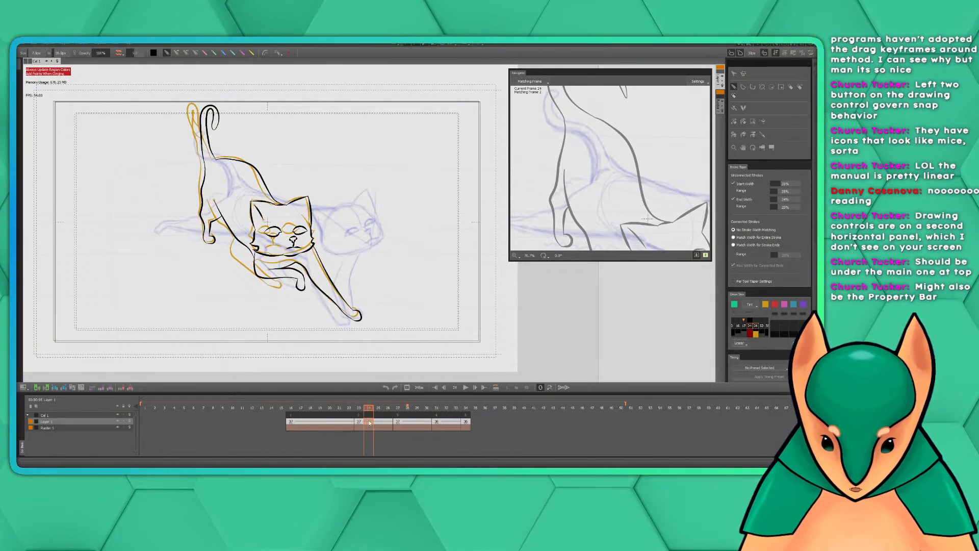
# Select the key drawing at frame 23 and reframe the navigator's matching drawing on the cat's head
pyautogui.click(332, 422)
pyautogui.click(359, 426)
pyautogui.click(359, 421)
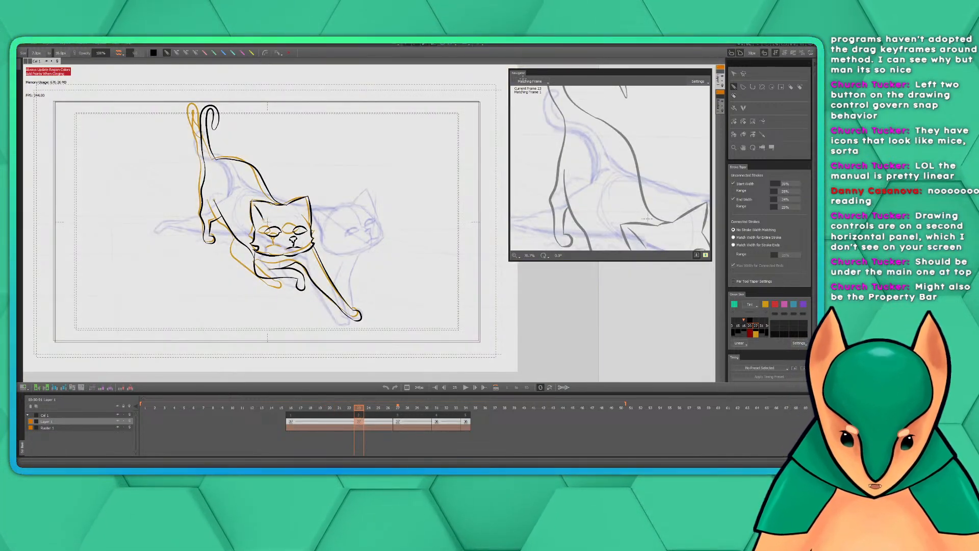
pyautogui.moveTo(642, 186); pyautogui.dragTo(596, 154)
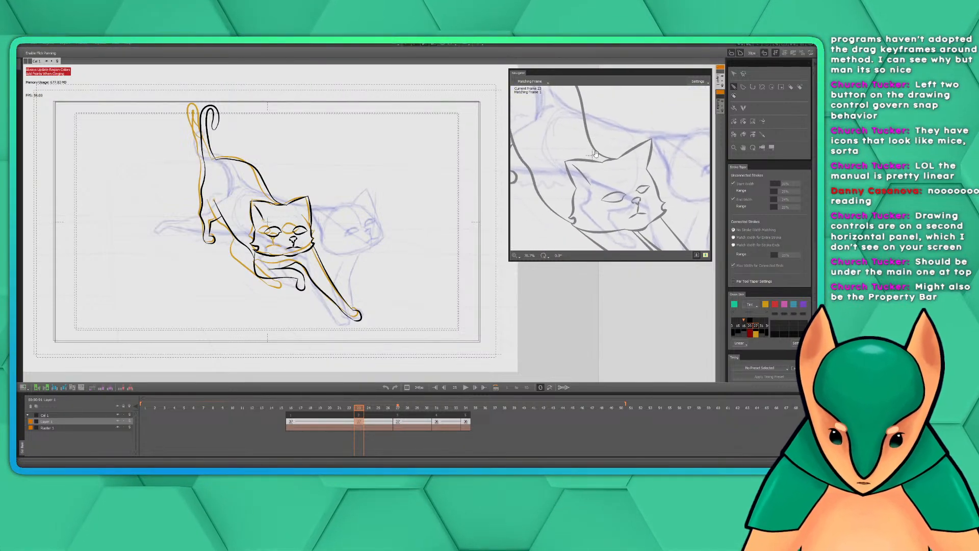